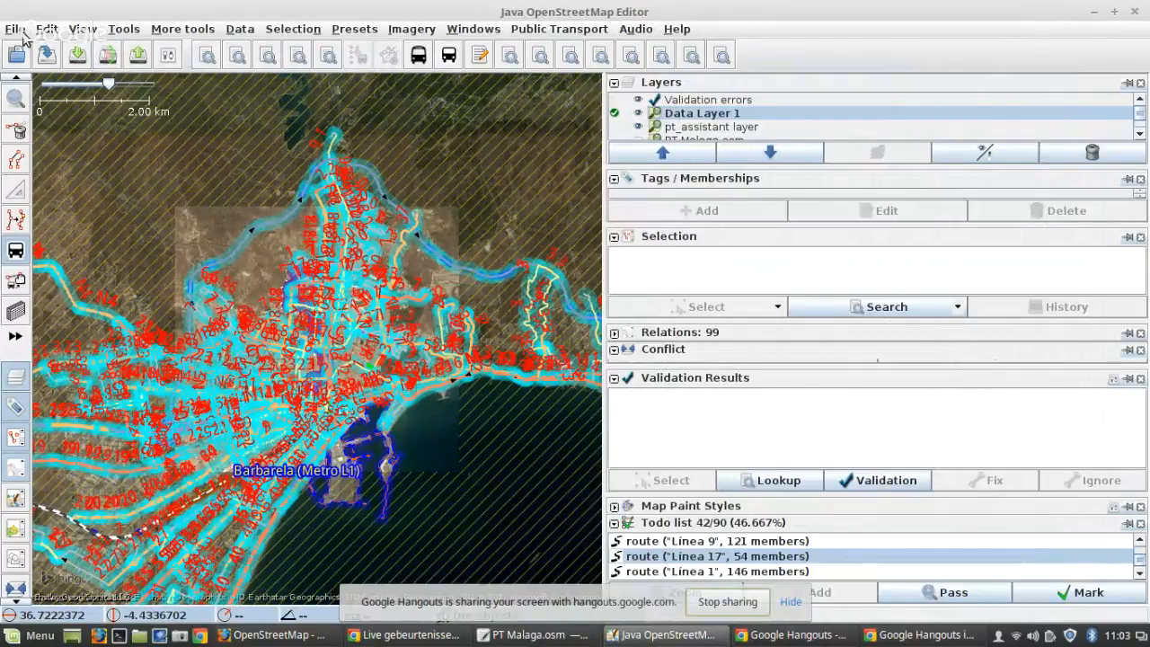
Step: Open the Overpass API download query and examine its bus stop, platform, stop position, shelter and bus route filters
left_click(16, 30)
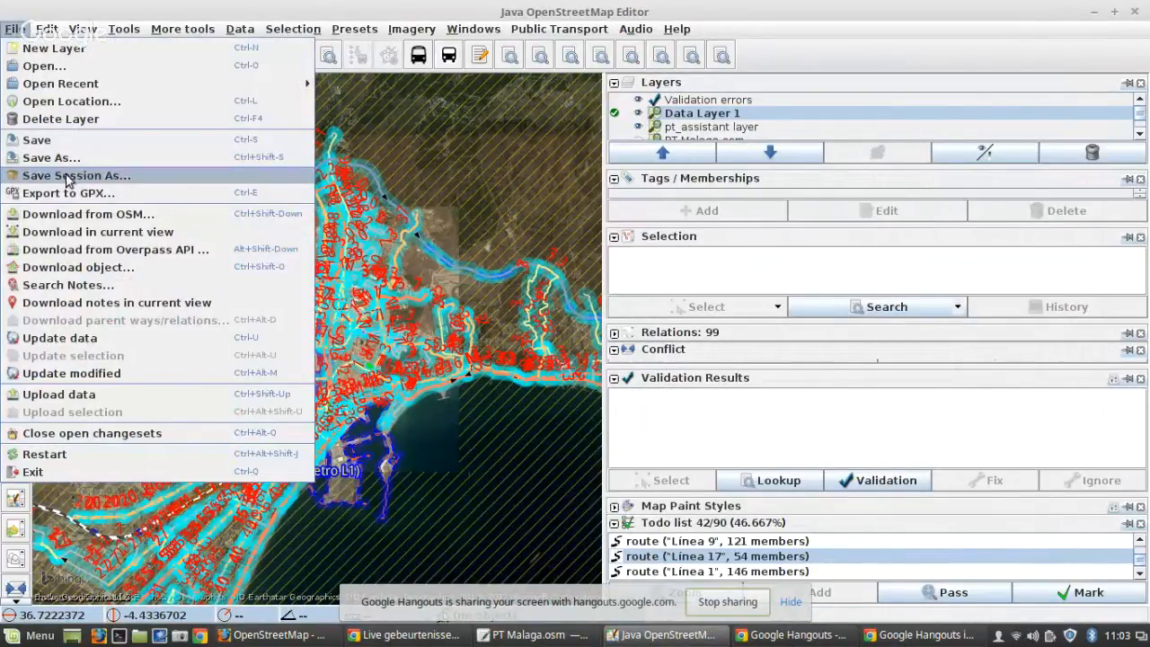
left_click(97, 250)
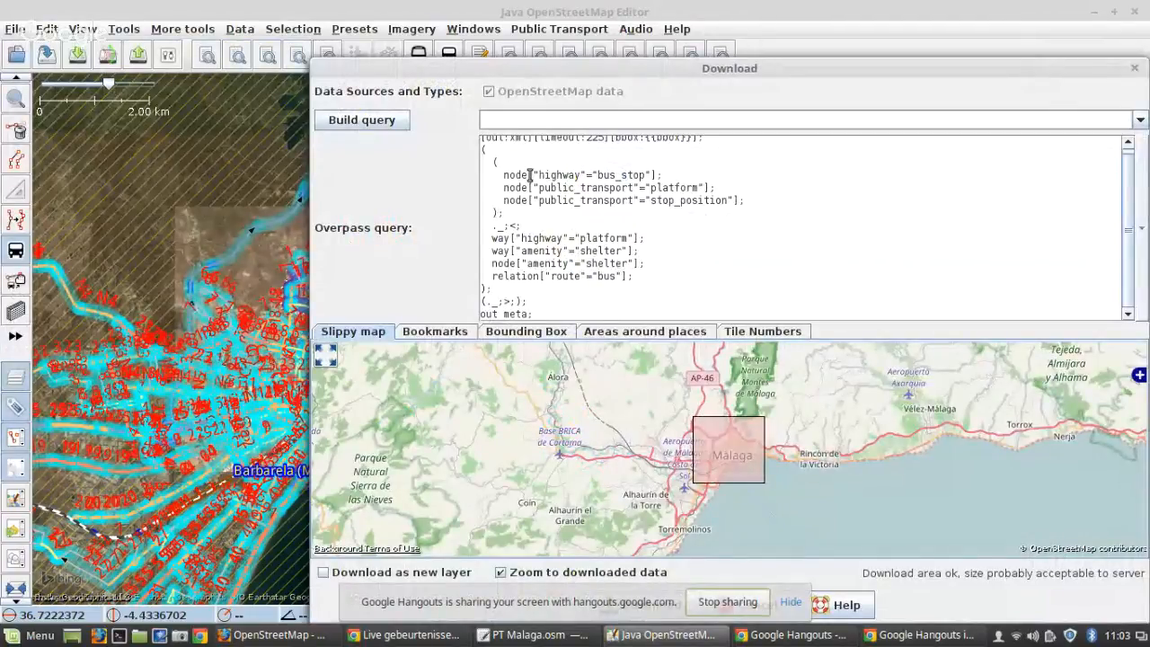
left_click_drag(529, 176, 745, 177)
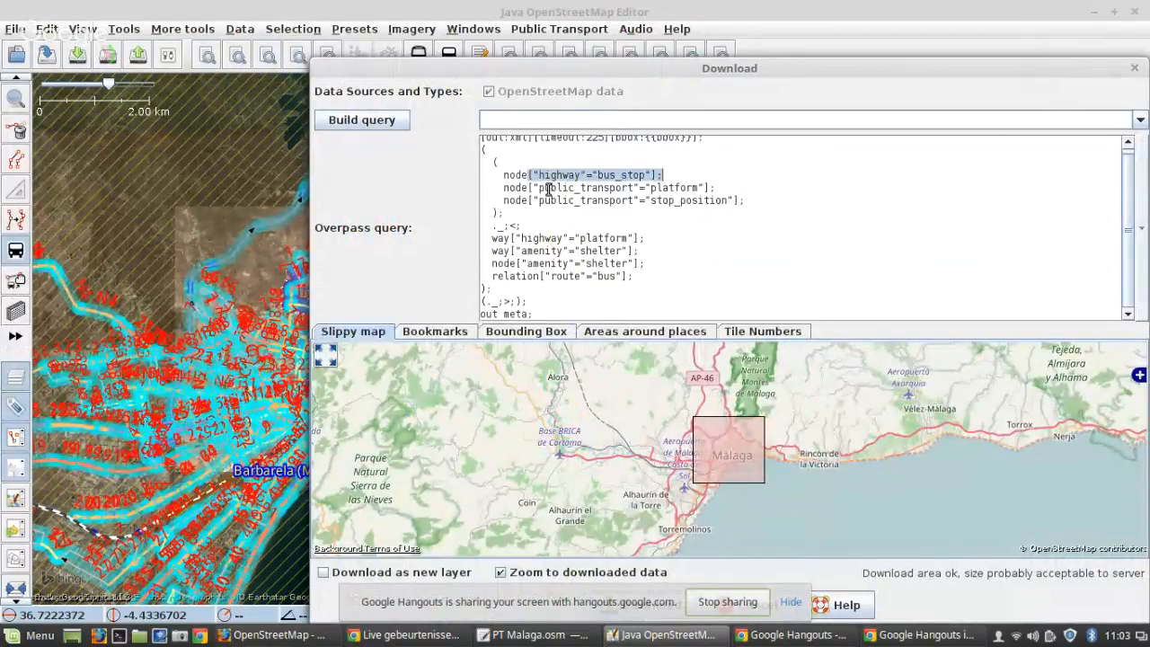
left_click_drag(539, 188, 764, 189)
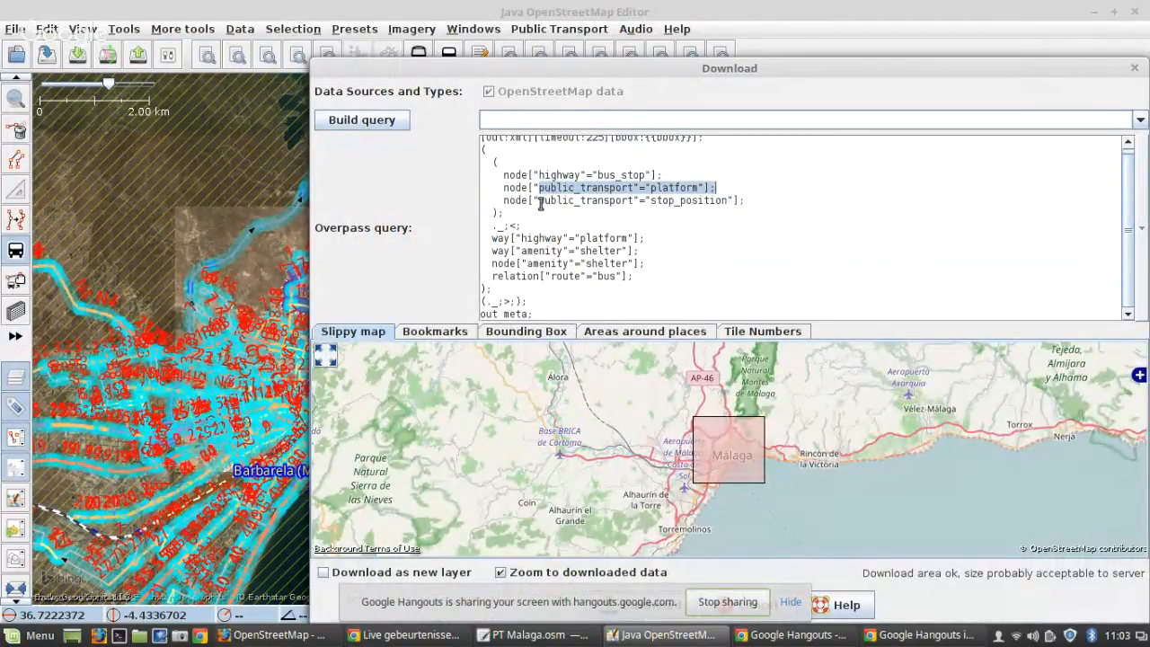
left_click_drag(539, 200, 793, 202)
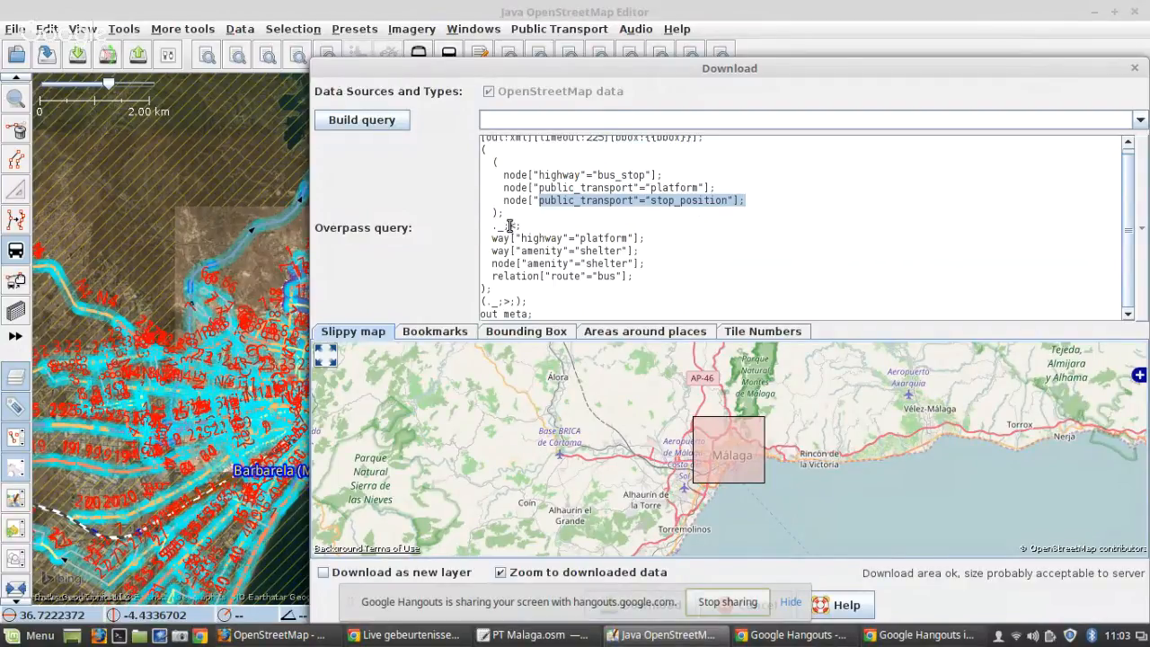
left_click_drag(508, 226, 520, 224)
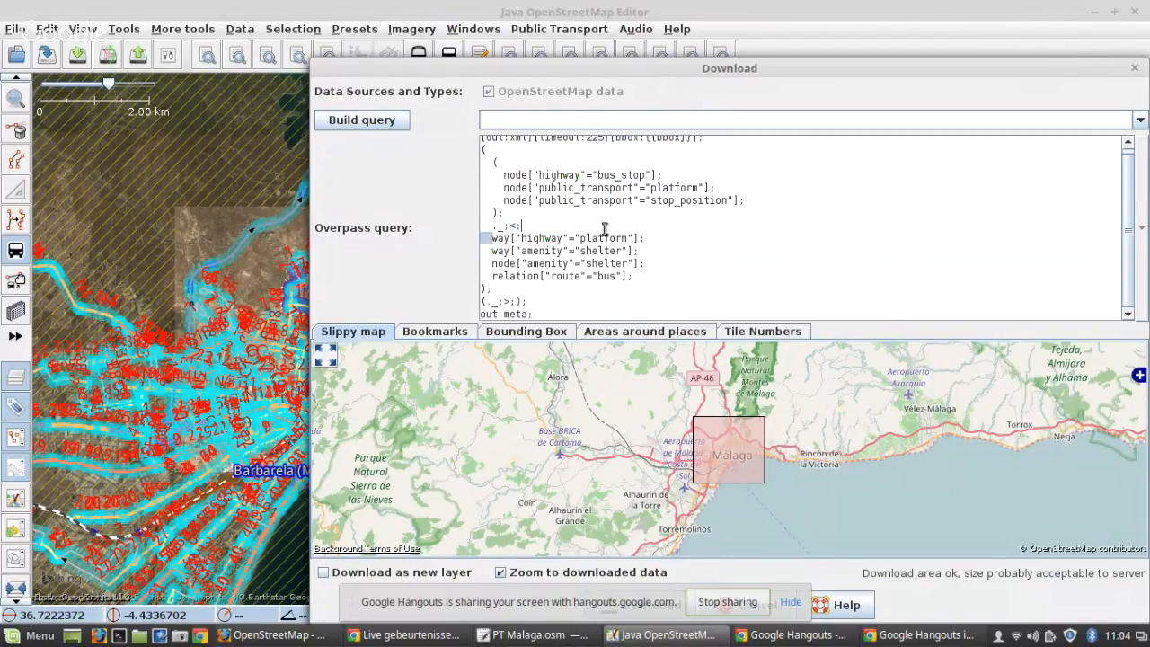
left_click_drag(490, 238, 663, 236)
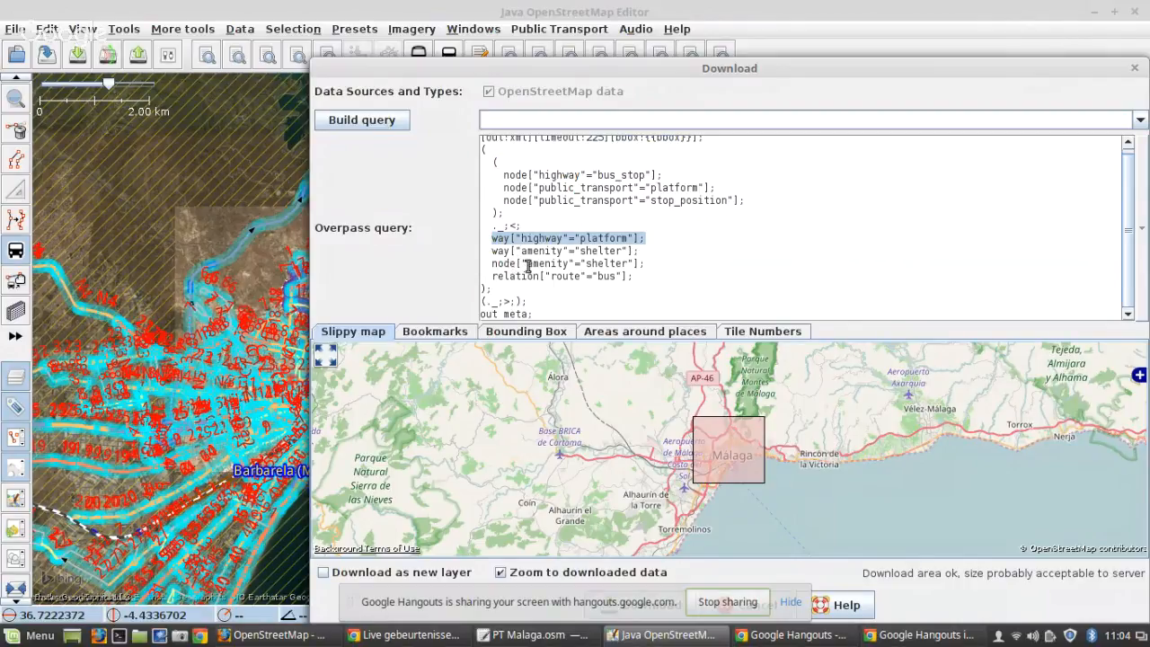
left_click_drag(526, 263, 655, 265)
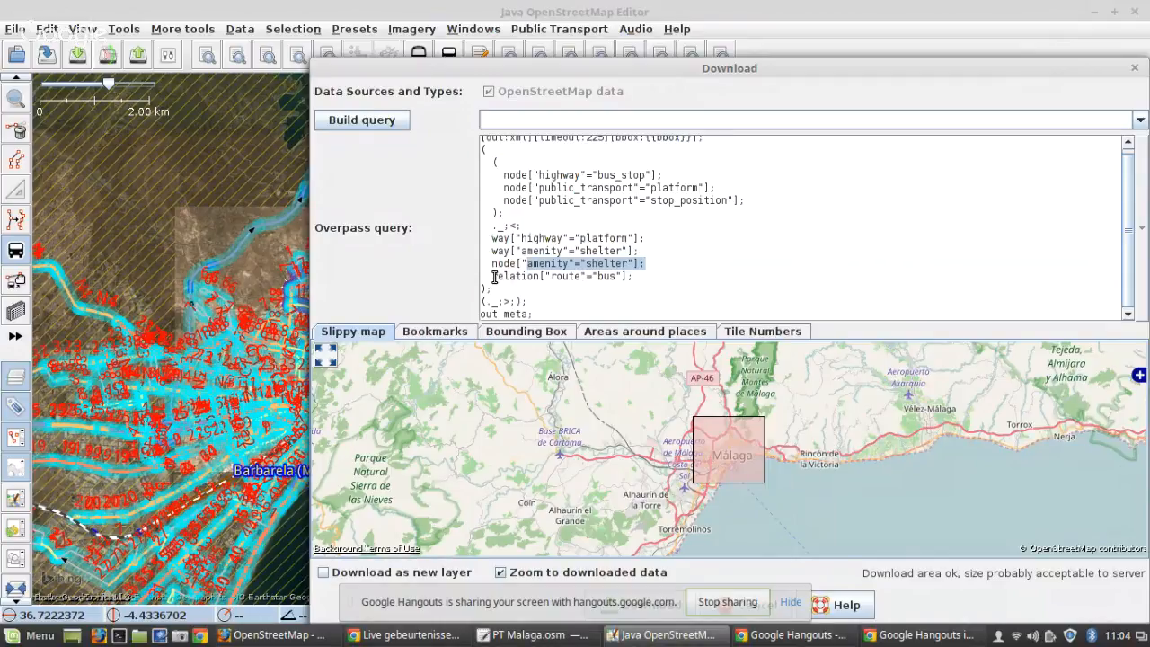
left_click_drag(493, 277, 696, 273)
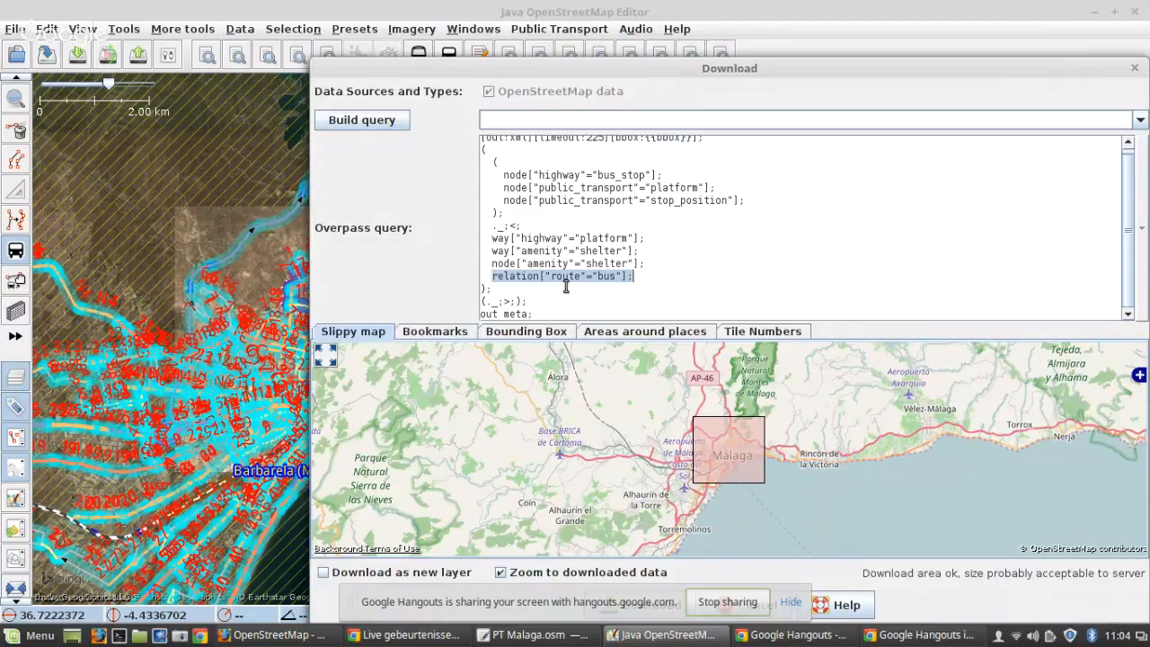
Step: Examine the query's recursion operators and timeout setting, and close the download dialog without downloading
mouse_move(529, 302)
left_mouse_down()
mouse_move(483, 304)
mouse_move(515, 302)
left_mouse_up()
left_click(509, 297)
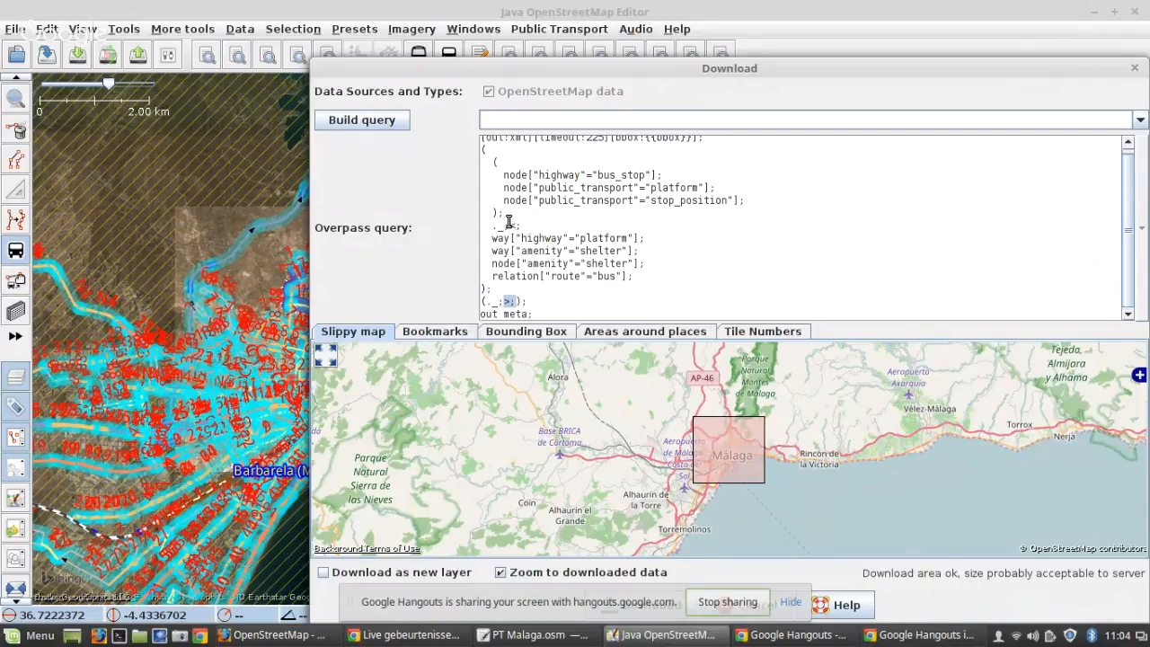
left_click_drag(509, 225, 521, 225)
scroll(718, 265, "up", 1)
left_click(592, 141)
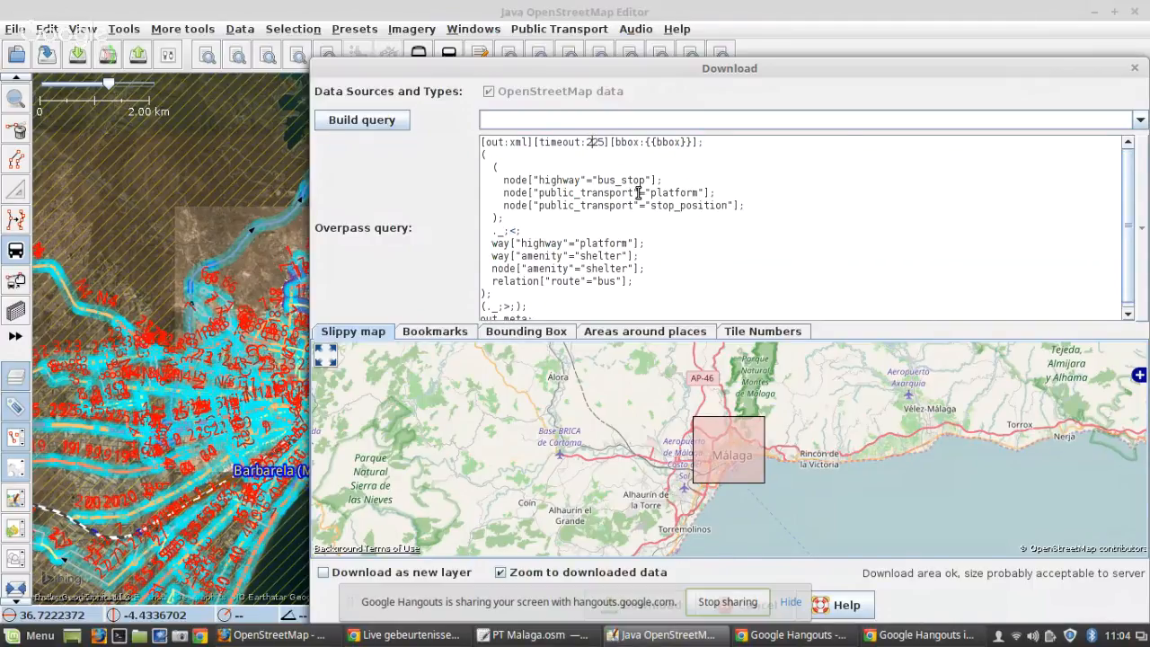
left_click(791, 604)
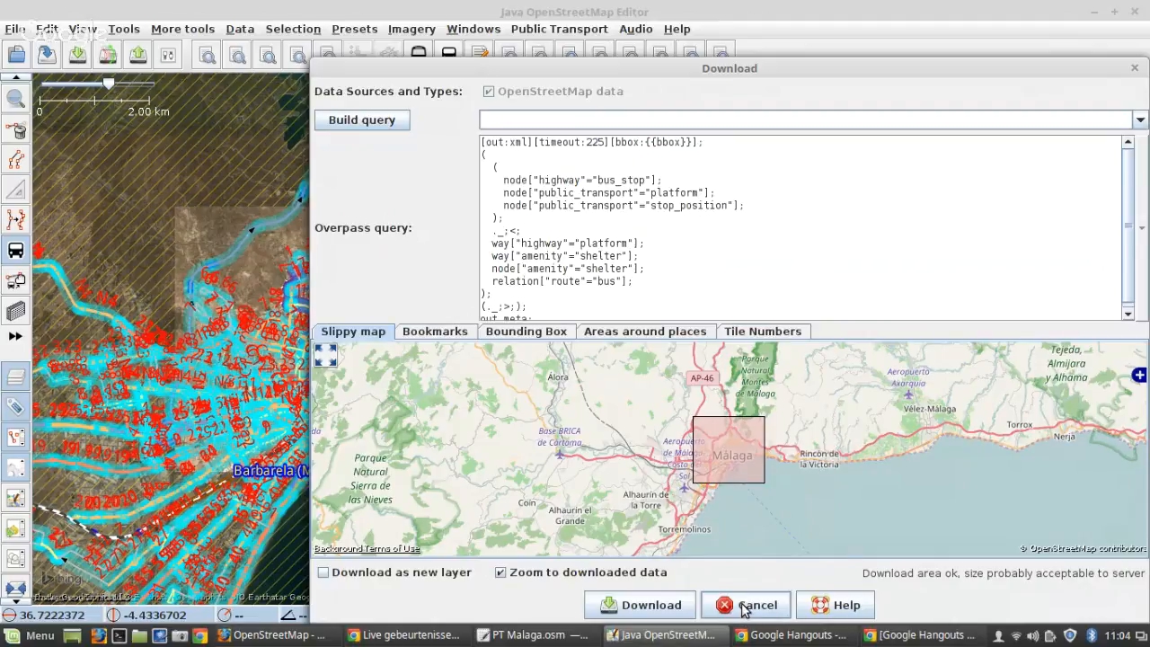
left_click(746, 604)
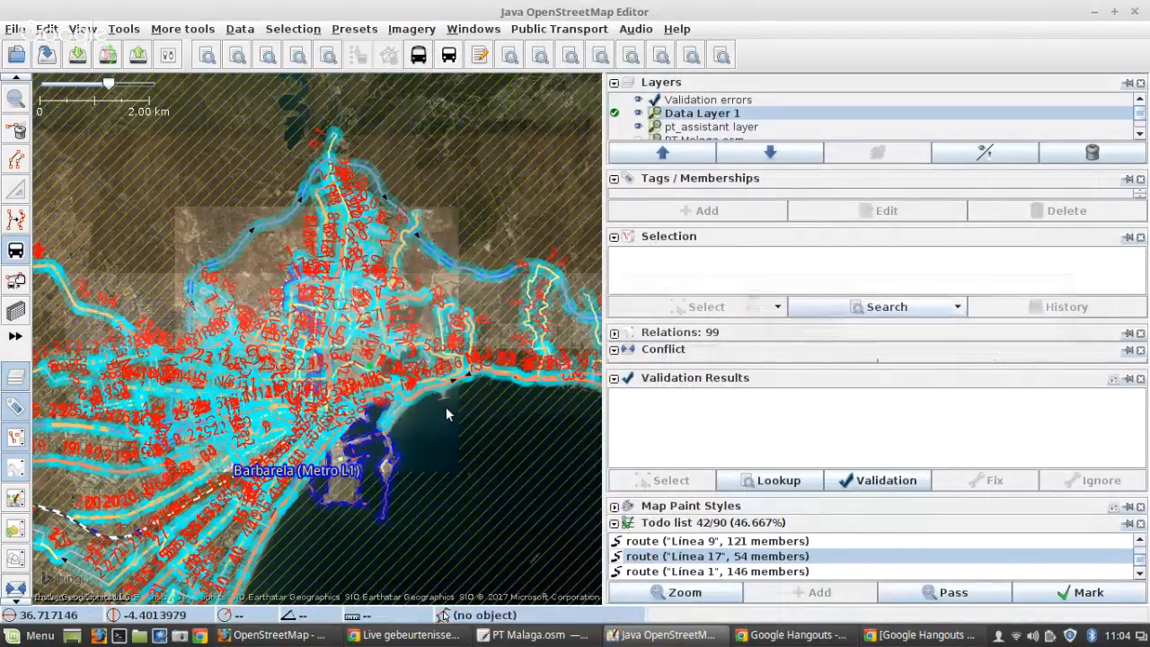
Step: Select all objects matching the search expression "highway=bus_stop -public_transport -child highway"
key("ctrl+f")
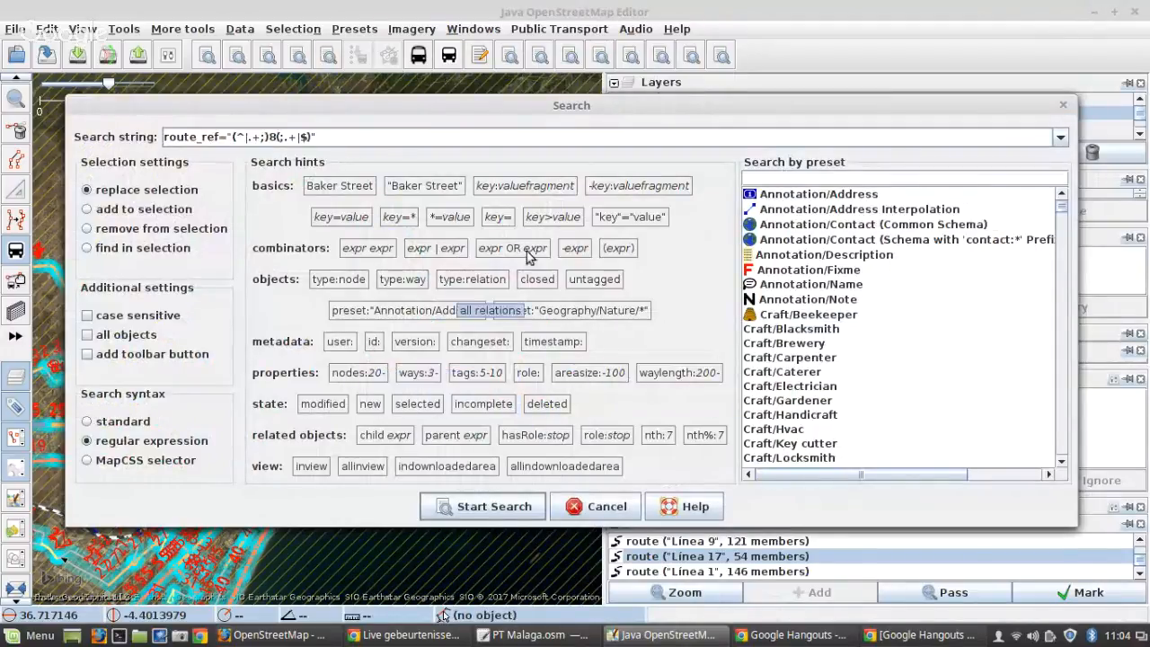
left_click(1061, 141)
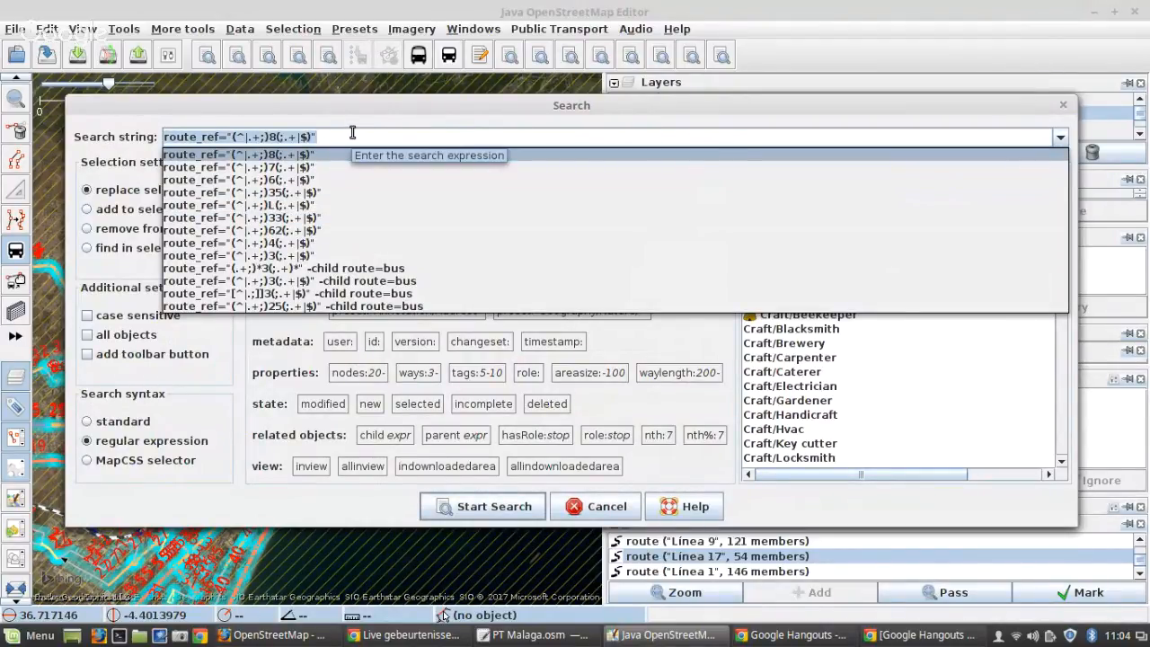
key("BackSpace")
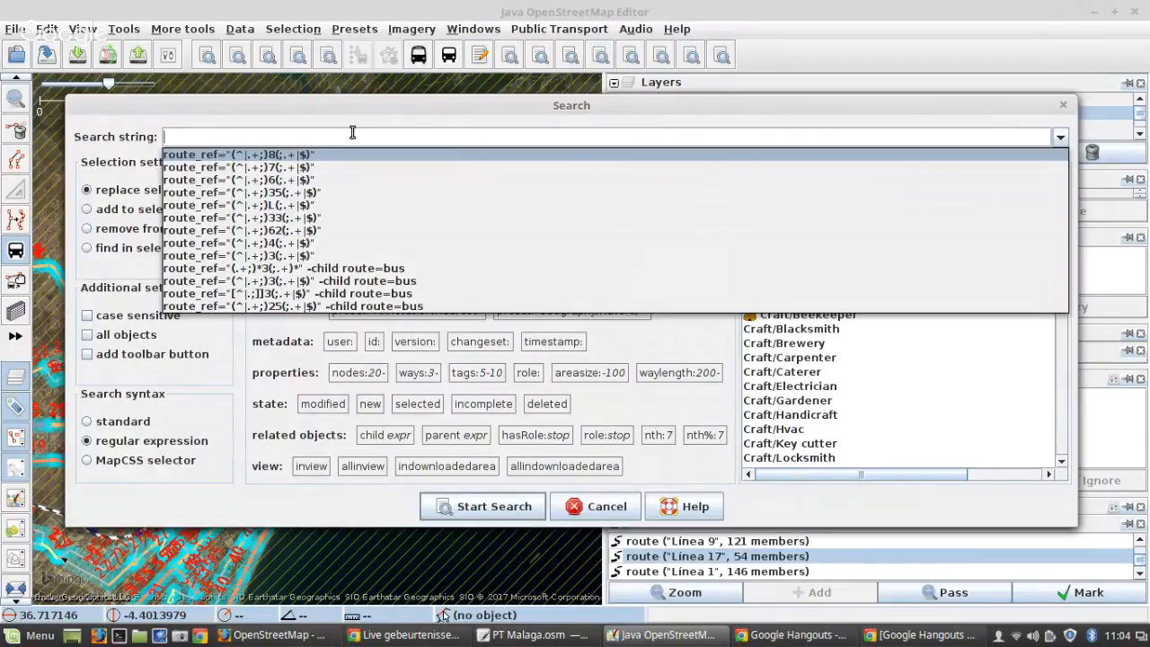
type("hig")
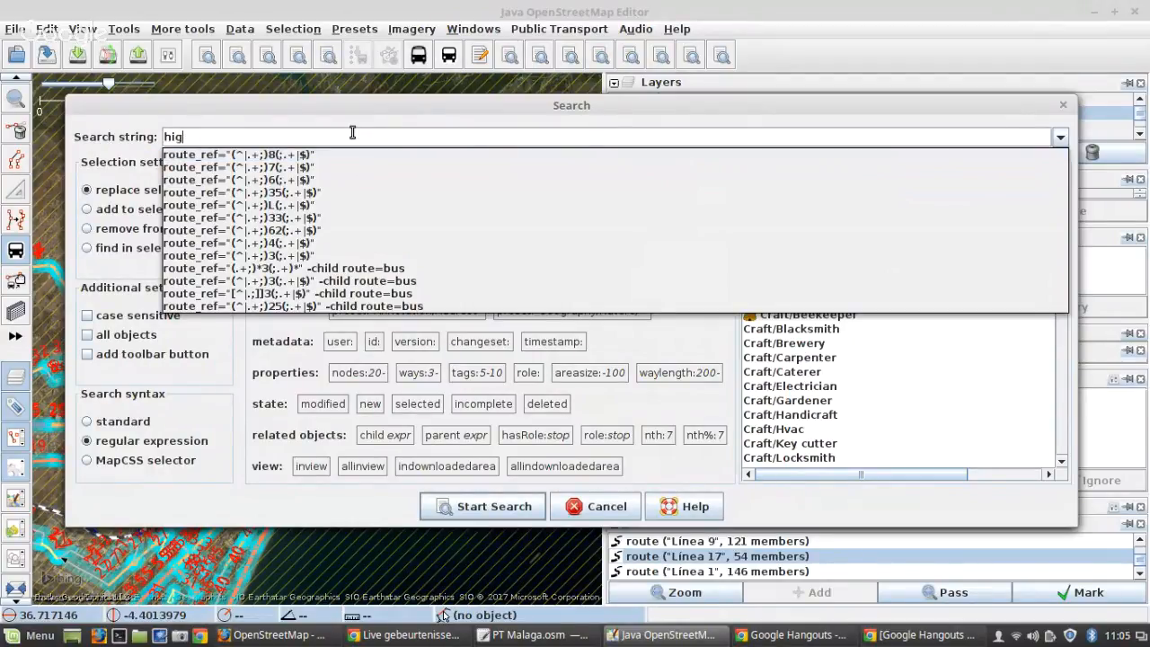
type("hway=bus")
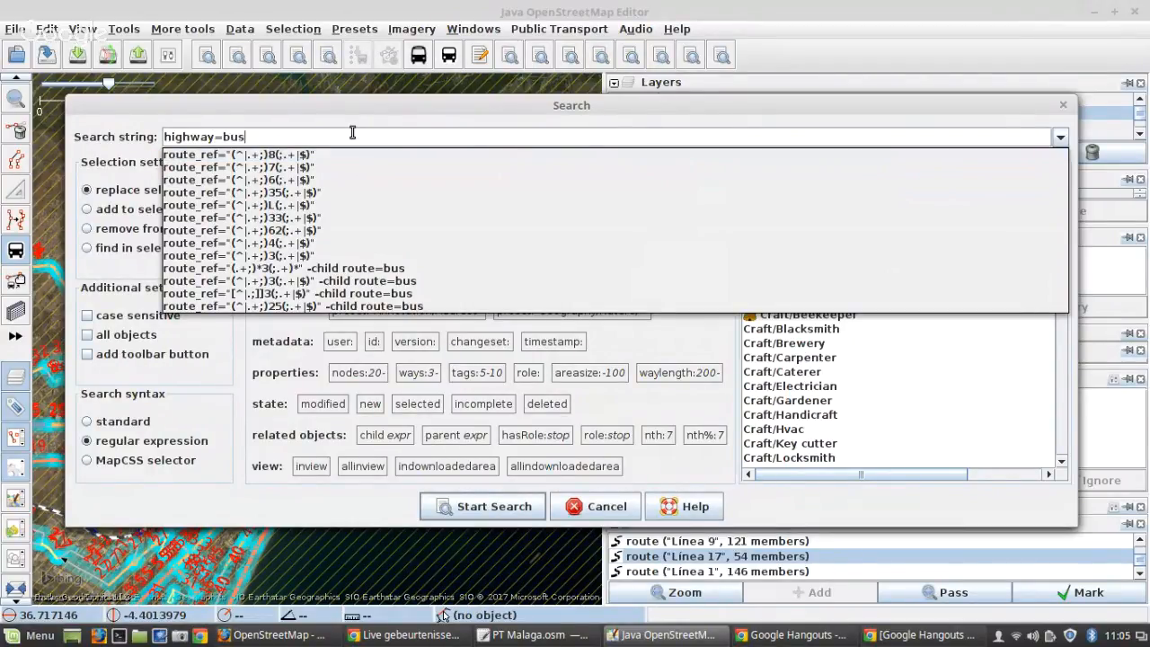
type("_stop ")
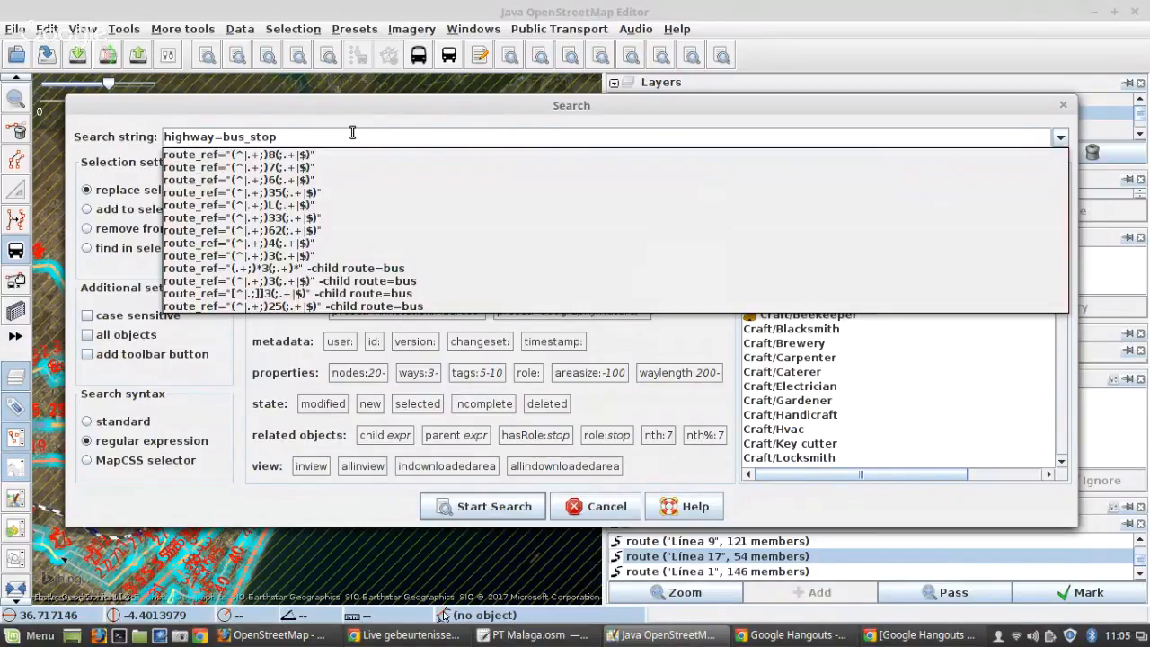
type("-public_transport")
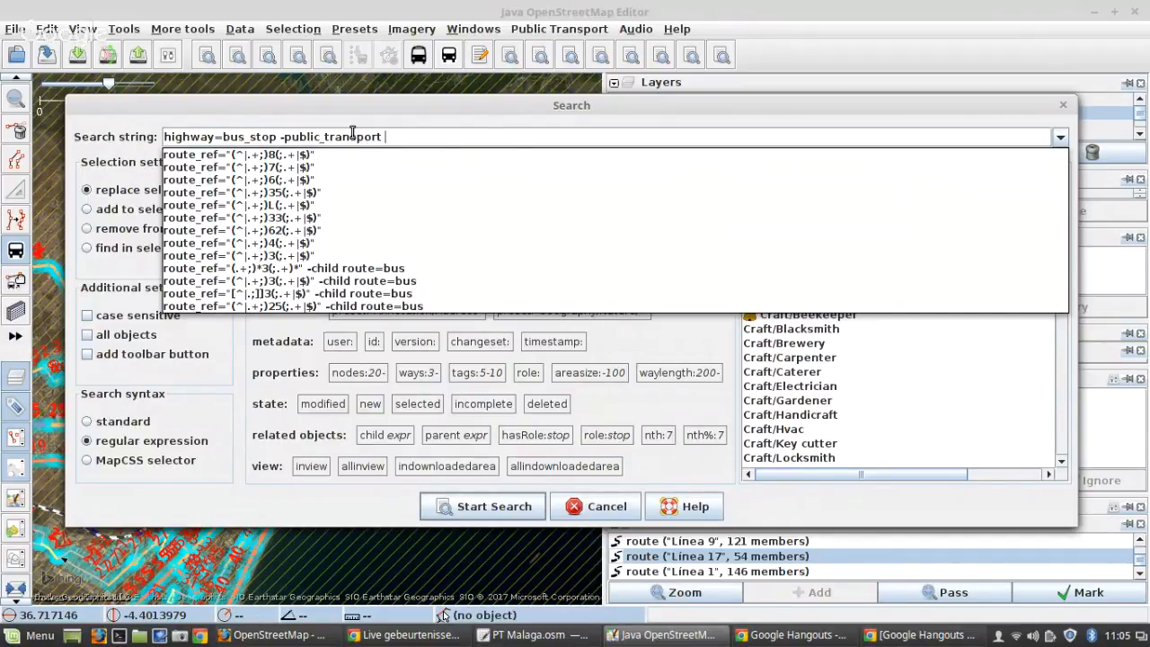
type("-child highway")
left_click(428, 104)
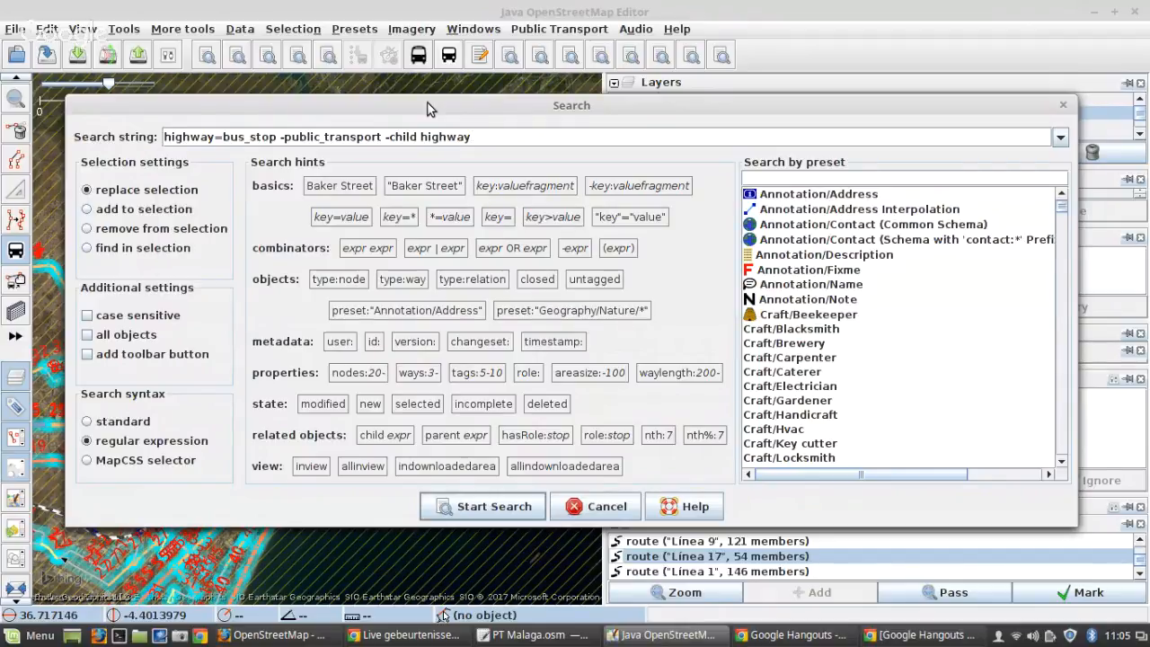
left_click(488, 507)
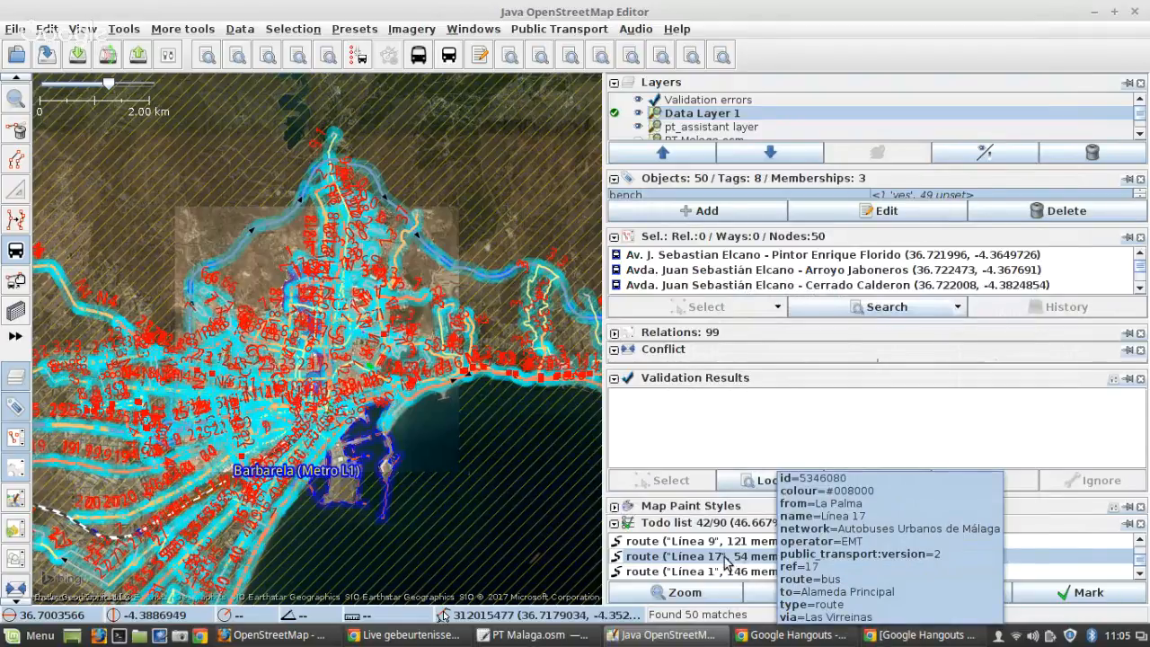
Step: Add the selected bus stops to the todo list and zoom to its Facultad de Ciencias entry
scroll(729, 559, "down", 1)
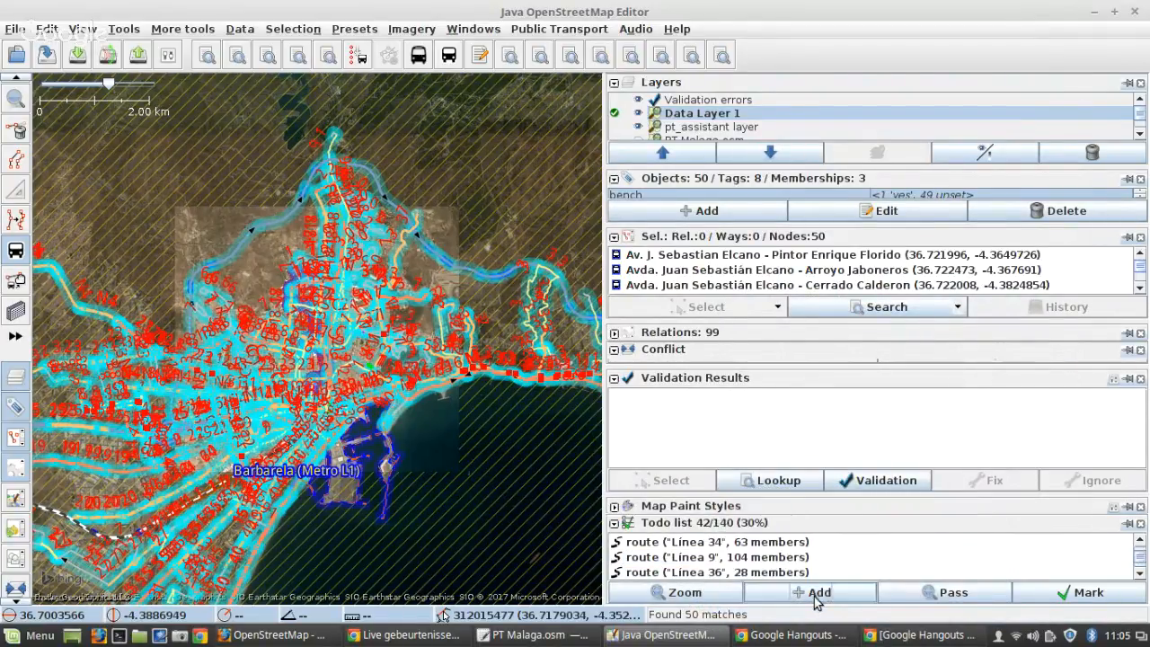
left_click(768, 594)
scroll(724, 564, "up", 1)
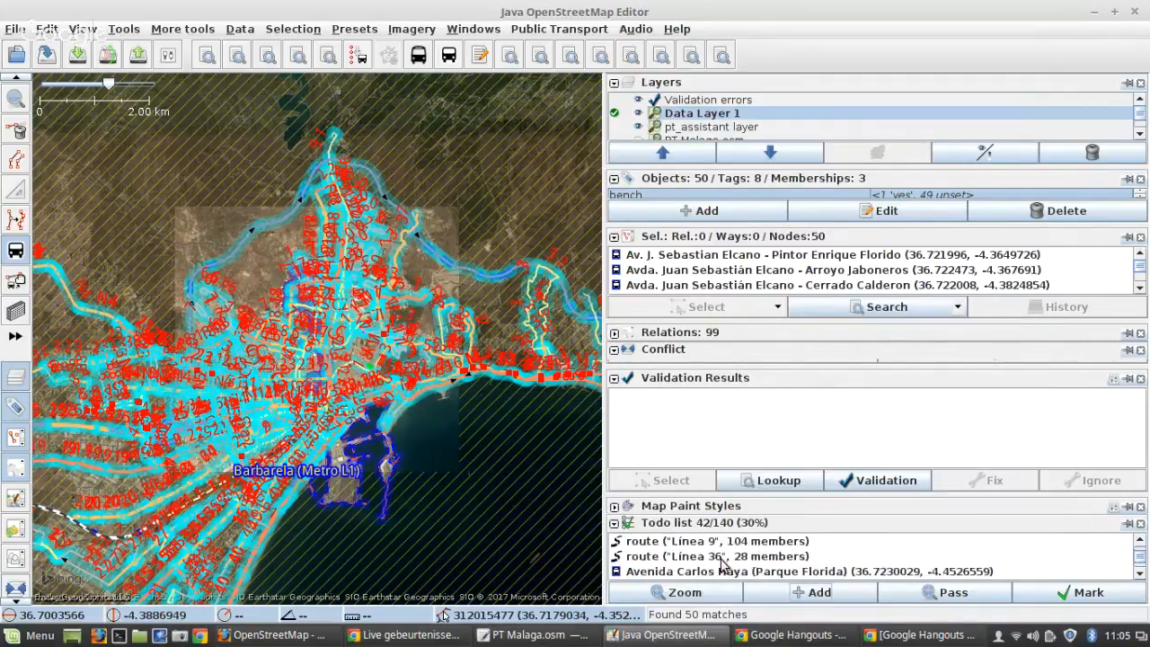
scroll(716, 564, "down", 1)
left_click(676, 543)
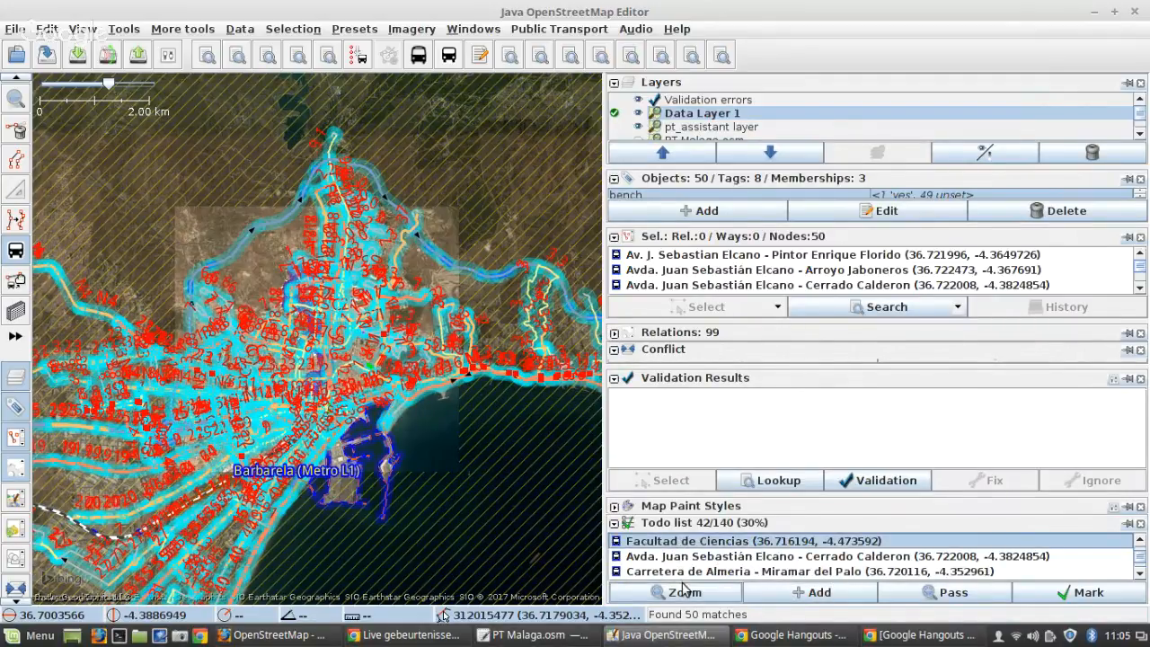
left_click(685, 595)
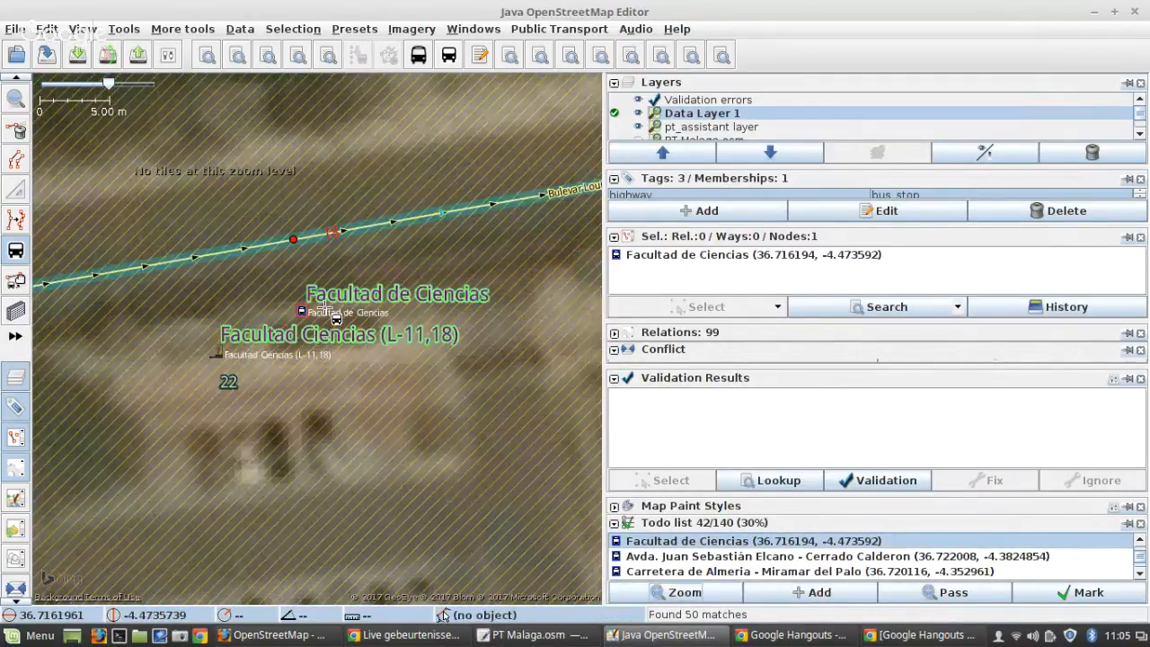
Step: Add the tag route_ref=11;18 to the Facultad Ciencias (L-11,18) platform node and delete its name tag
key("s")
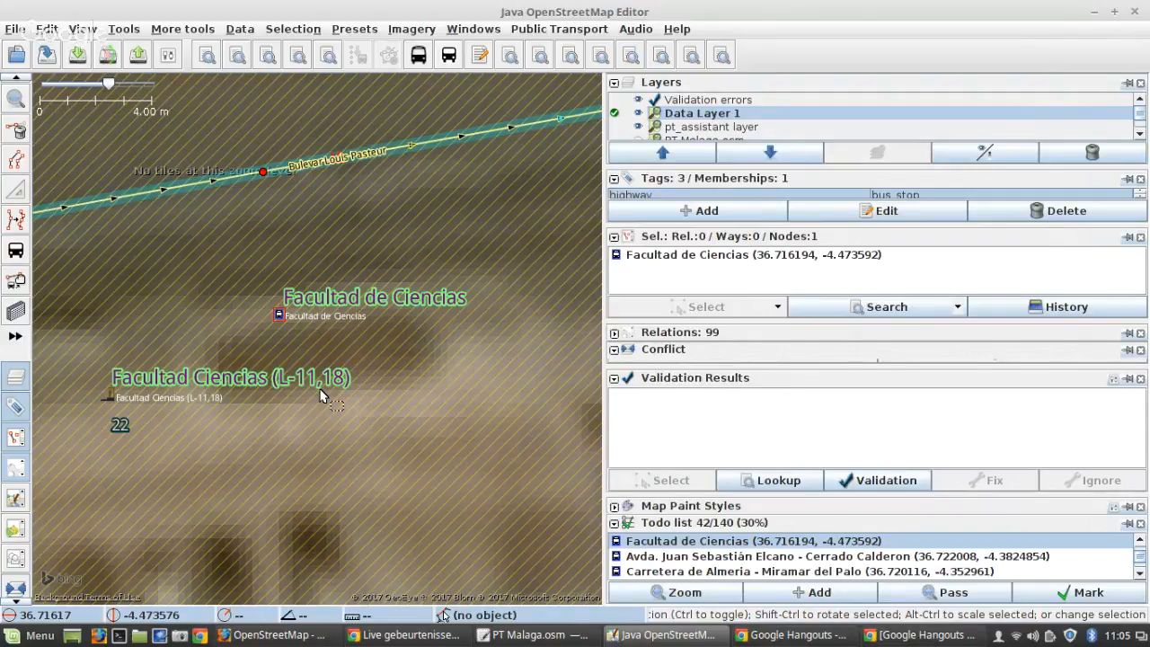
left_click(107, 397)
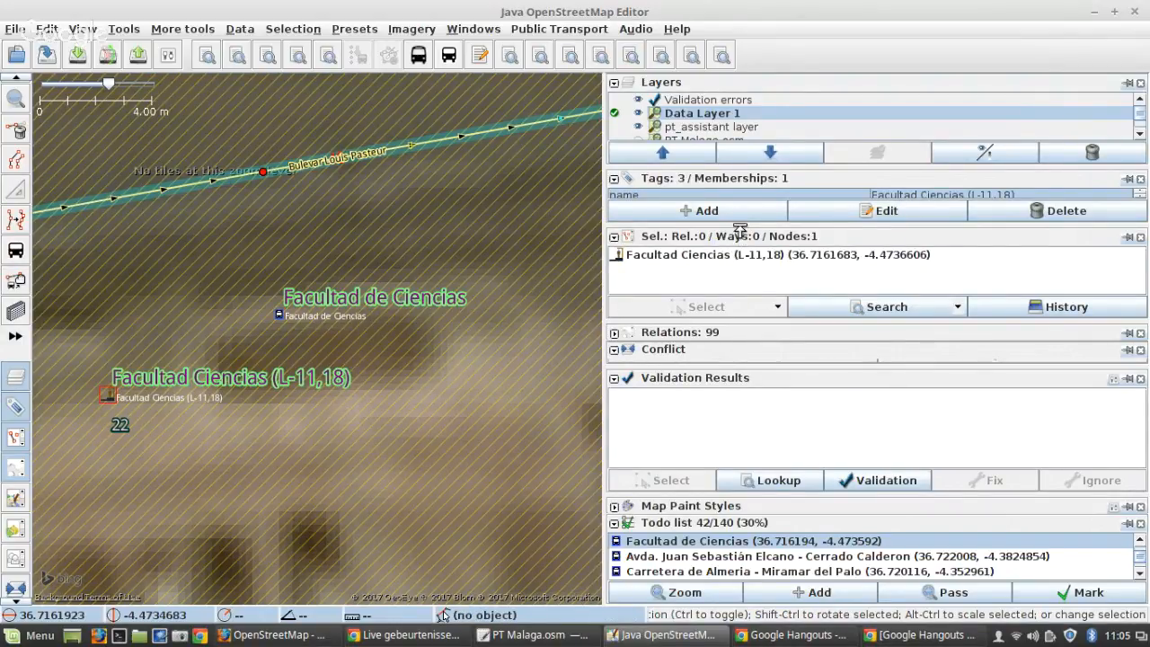
left_click_drag(739, 236, 742, 309)
left_click(710, 288)
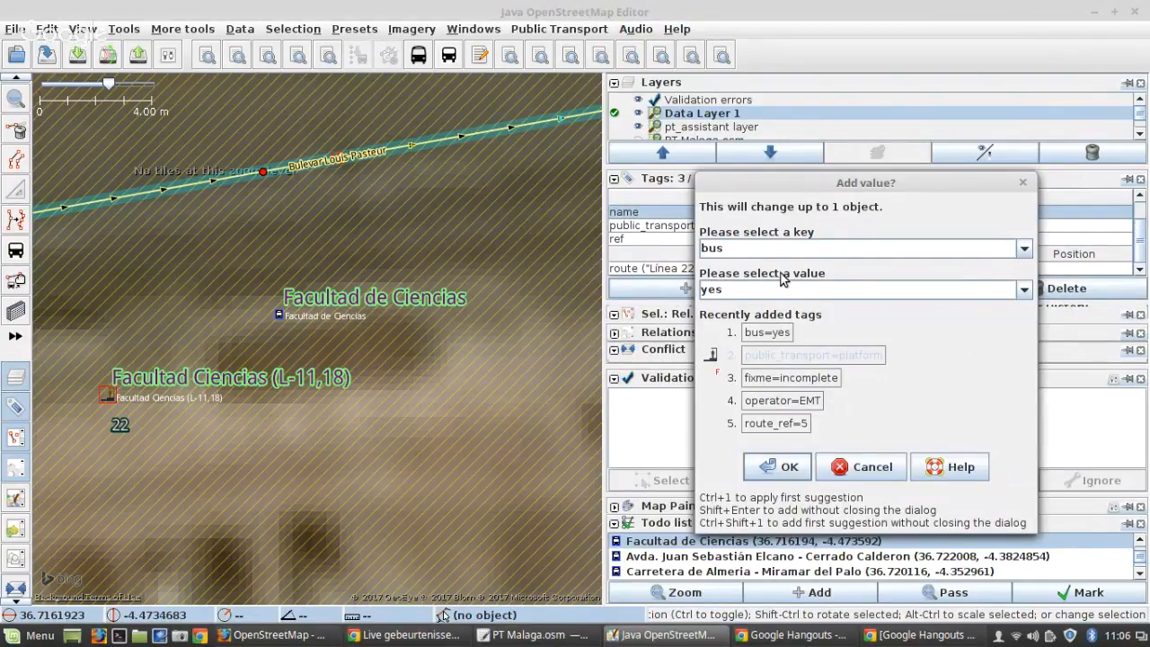
left_click(753, 249)
type("route_ref")
key("Tab")
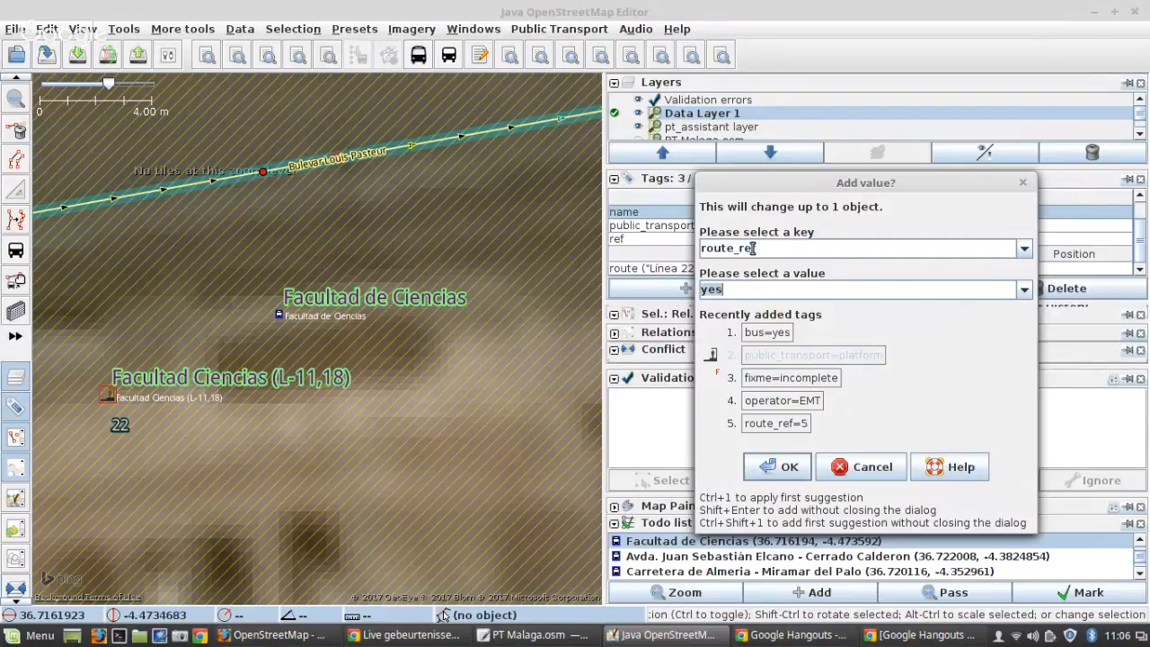
type("11;18")
key("Return")
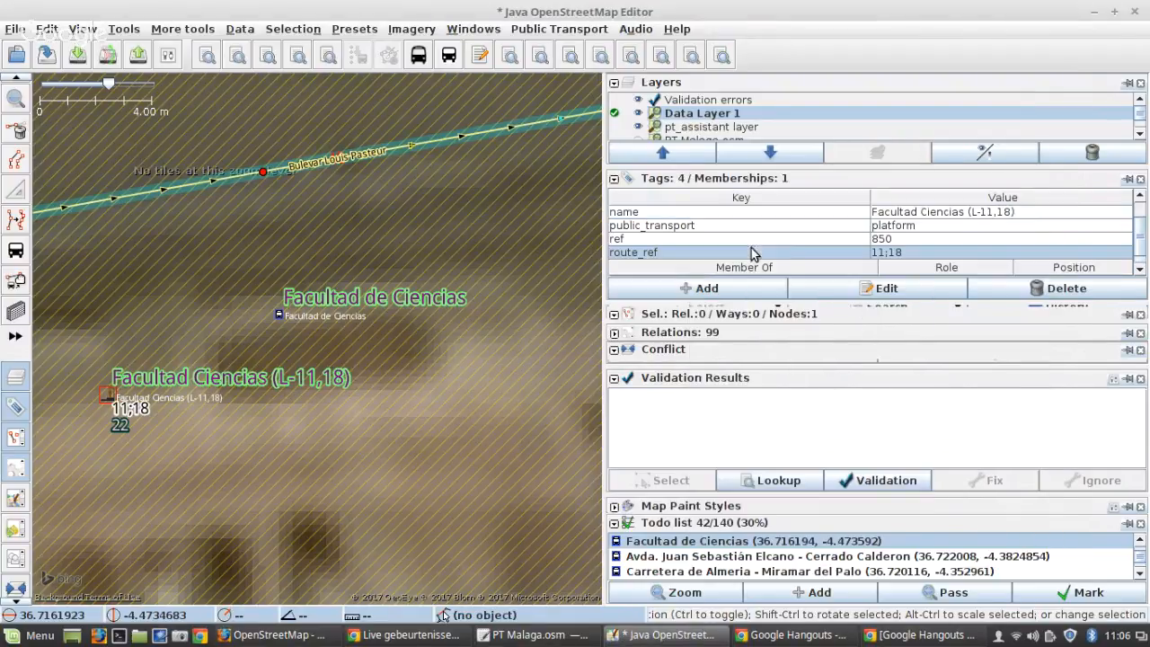
left_click(995, 216)
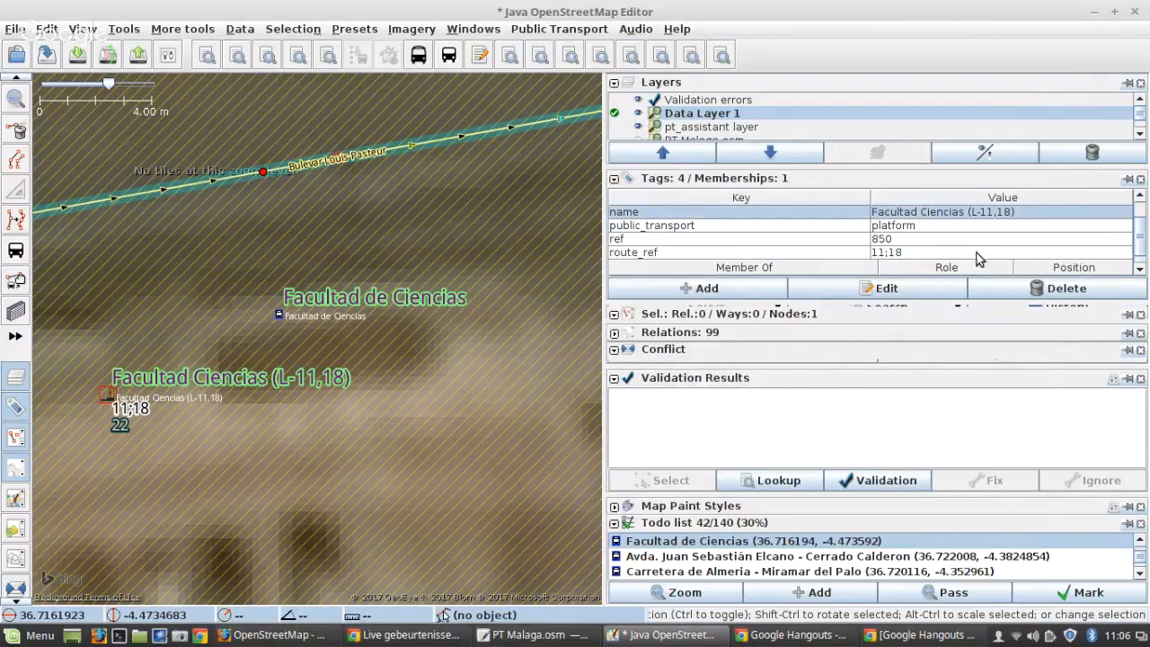
left_click(1047, 296)
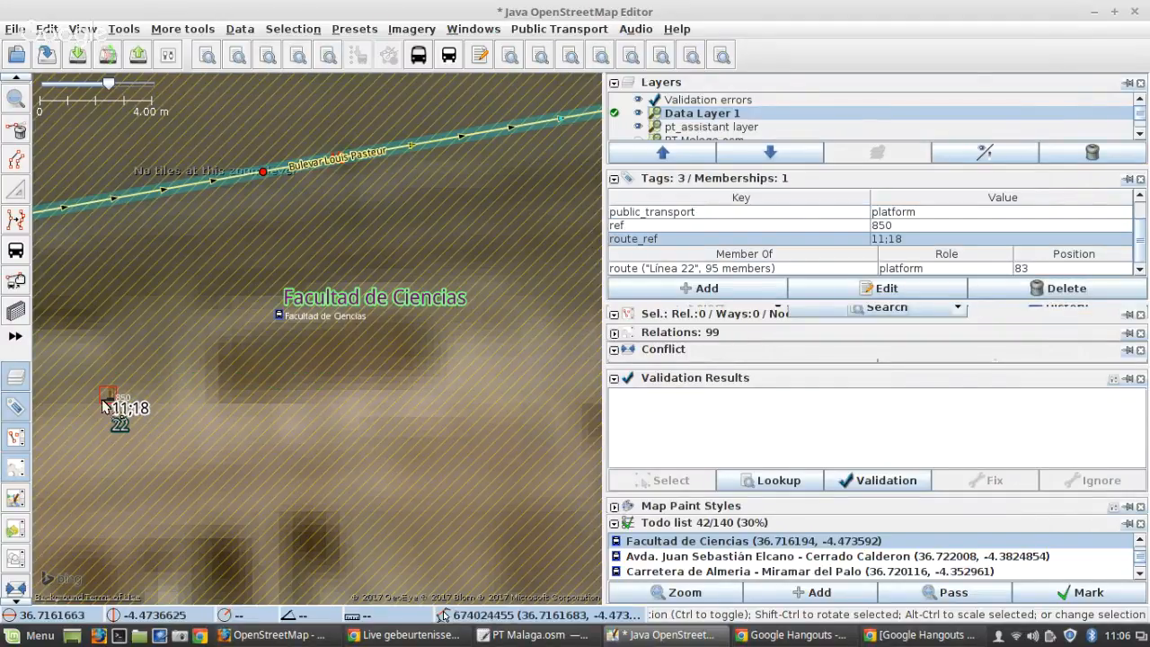
Step: Merge the platform node with ref 850 into the Facultad de Ciencias bus stop, keeping both nodes' relation memberships
left_click(276, 316, "shift")
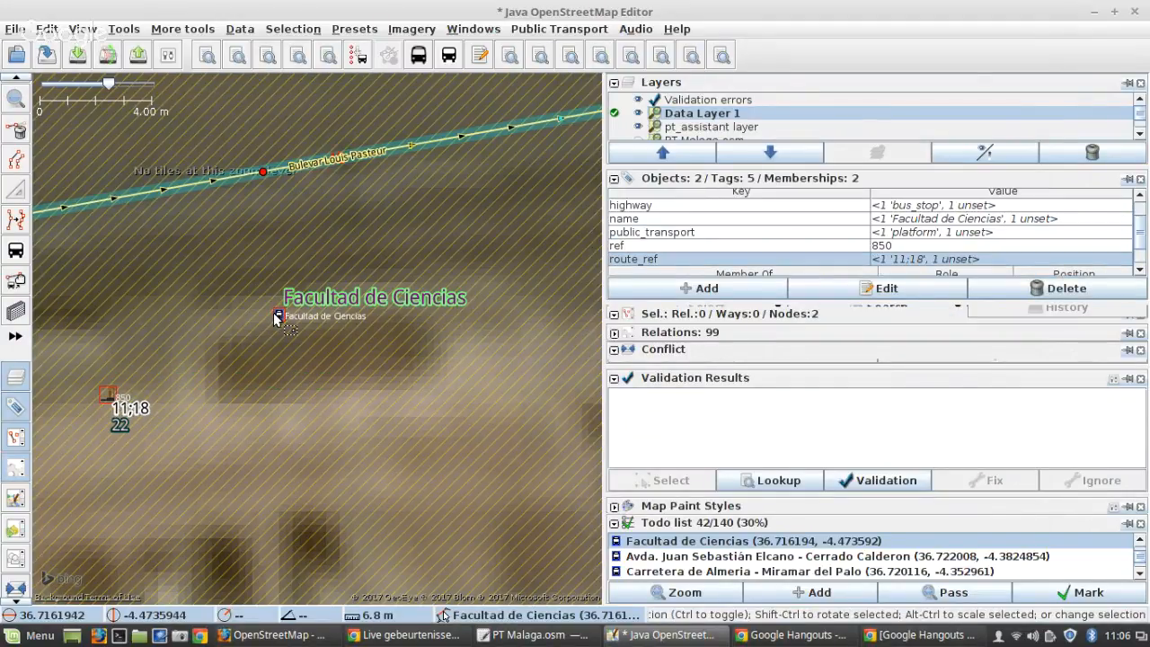
key("m")
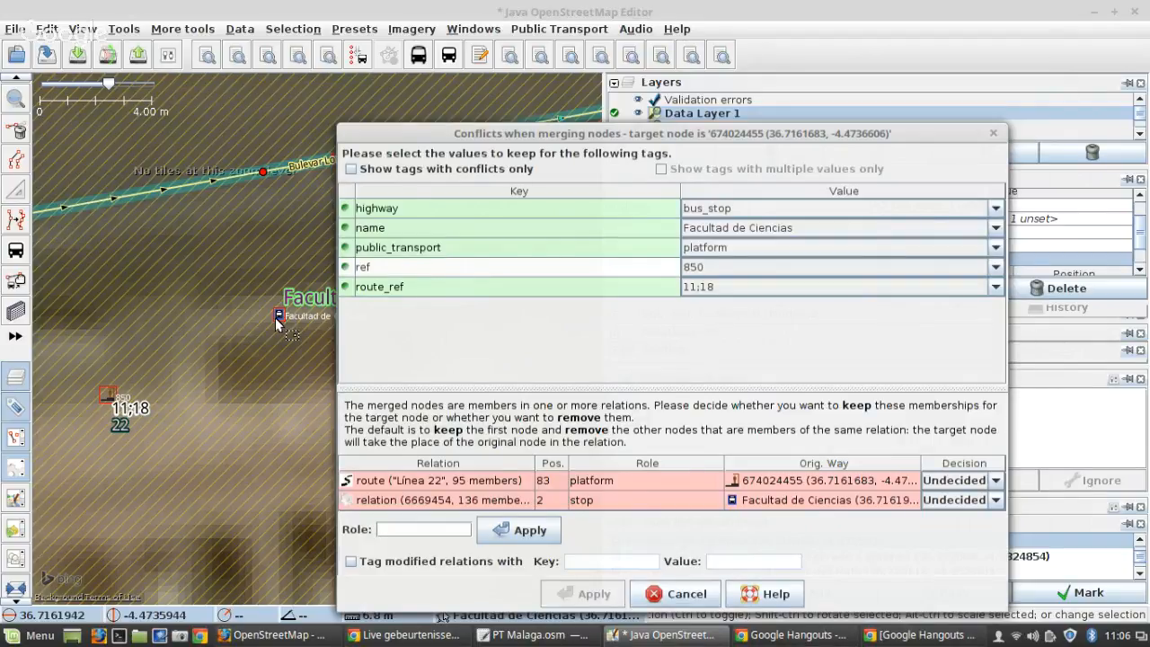
left_click(992, 484)
left_click(938, 500)
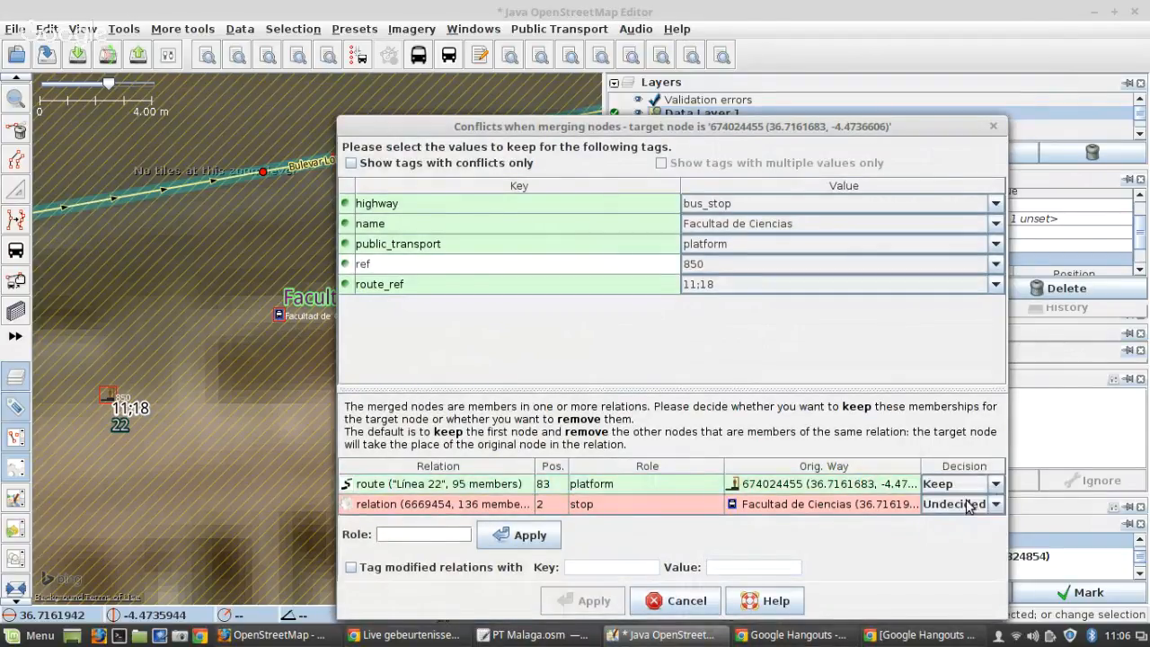
left_click(993, 505)
left_click(940, 522)
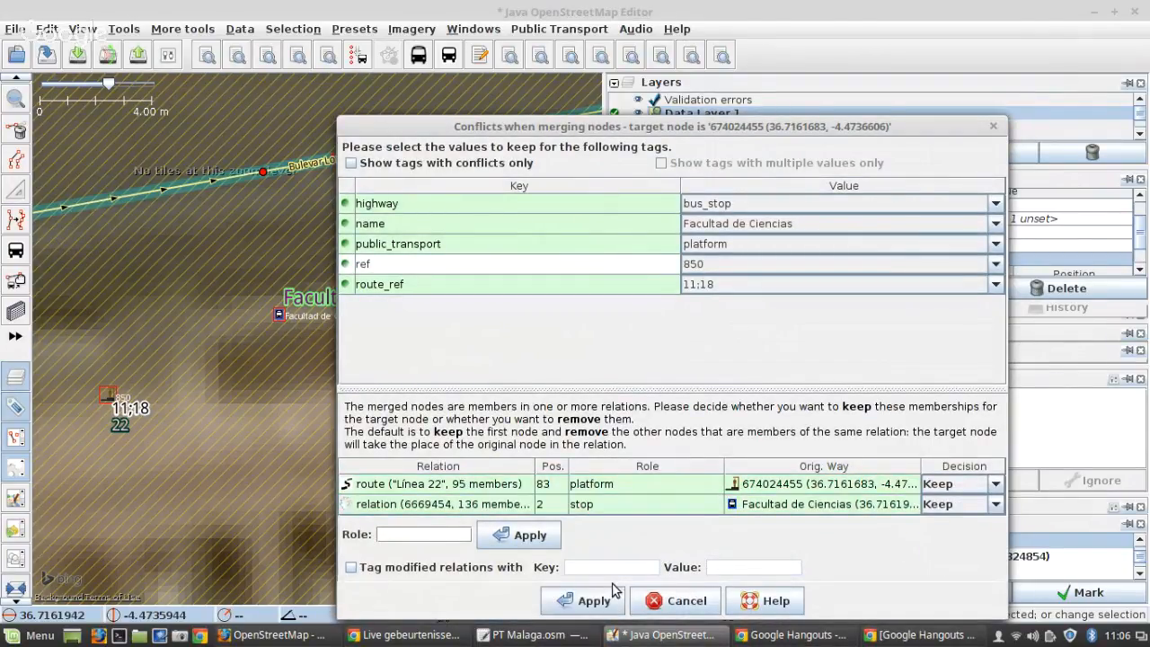
left_click(589, 600)
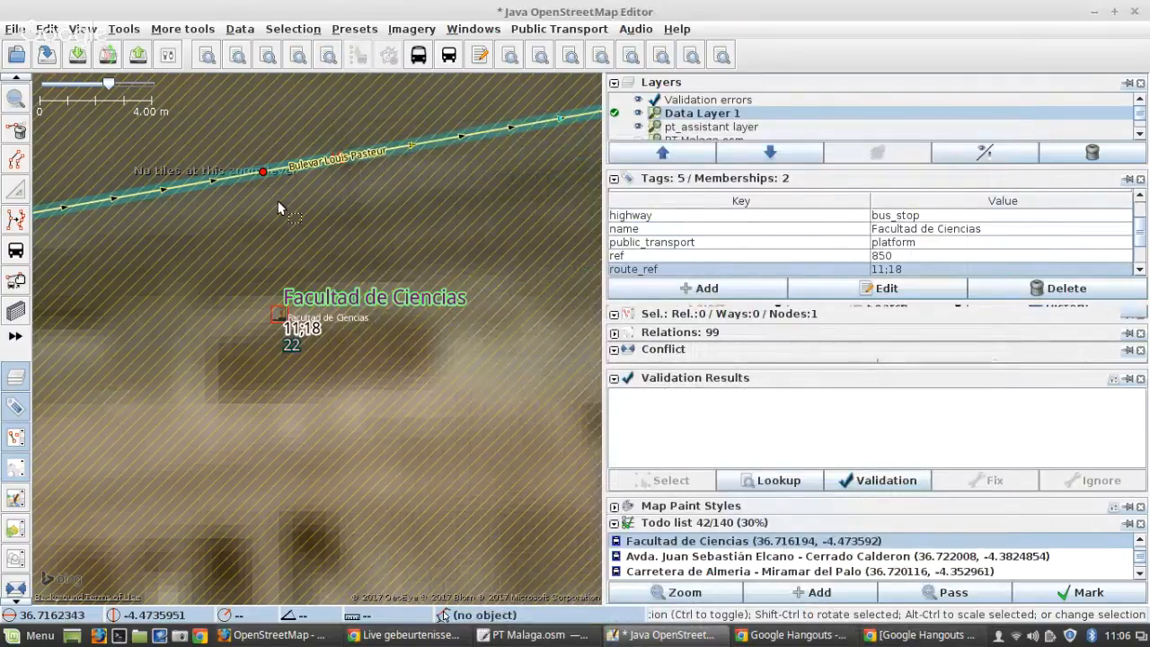
Step: Transfer details from the stop position on Bulevar Louis Pasteur to the merged Facultad de Ciencias platform node
left_click(263, 173)
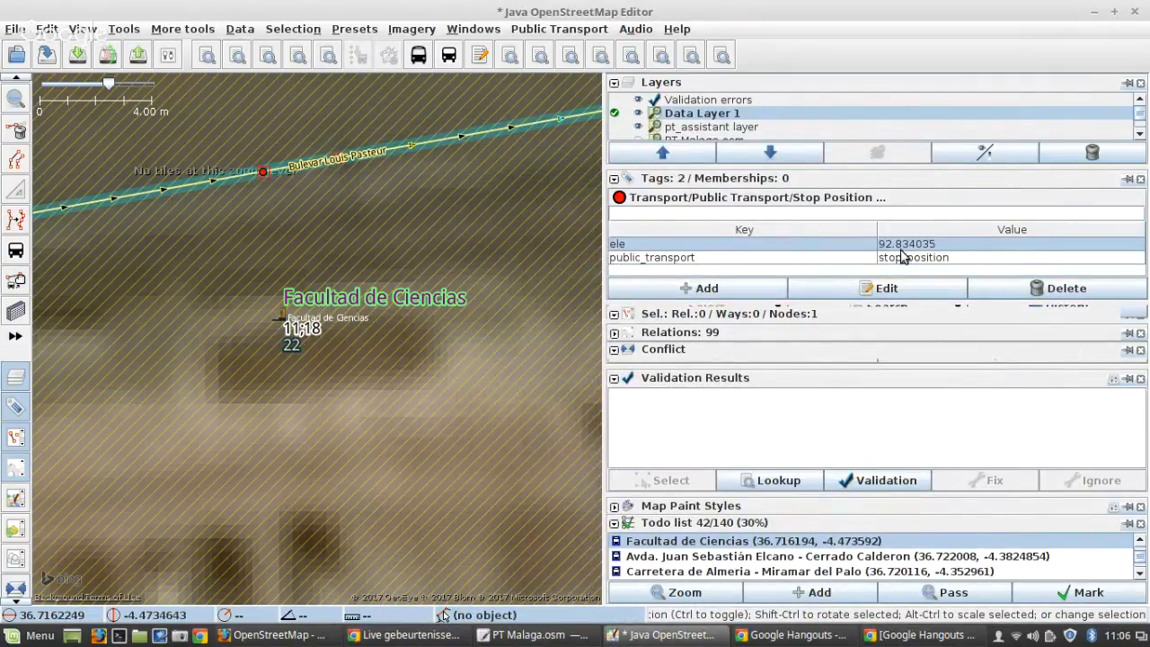
scroll(287, 298, "down", 2)
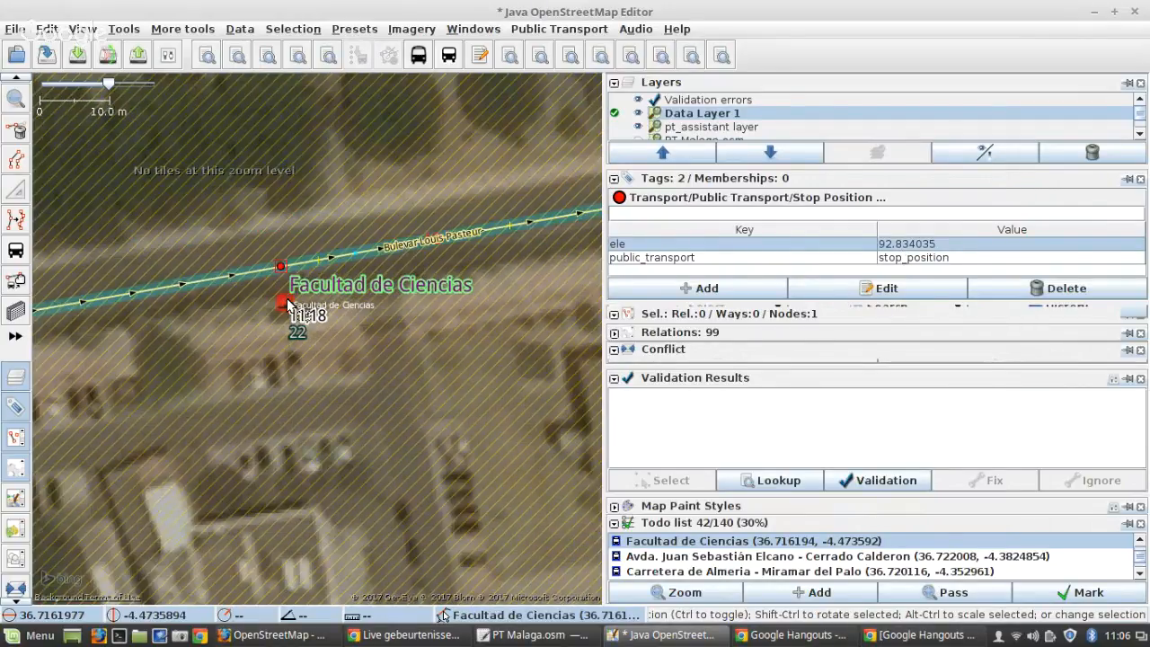
scroll(287, 298, "up", 2)
left_click(281, 308, "shift")
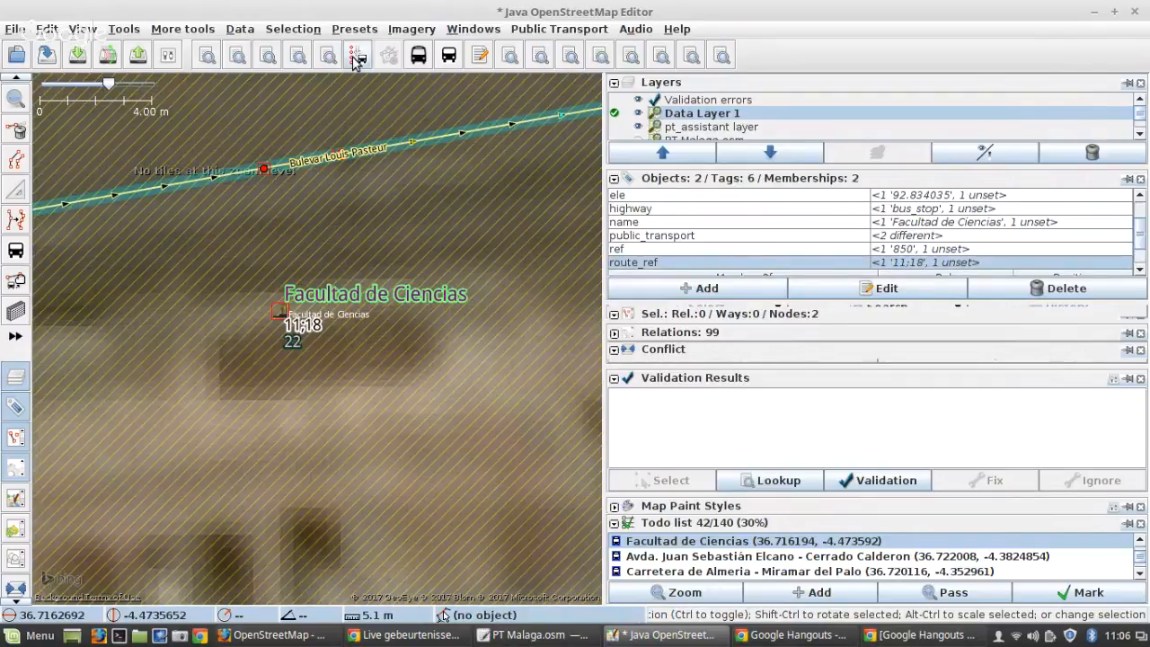
left_click(261, 167)
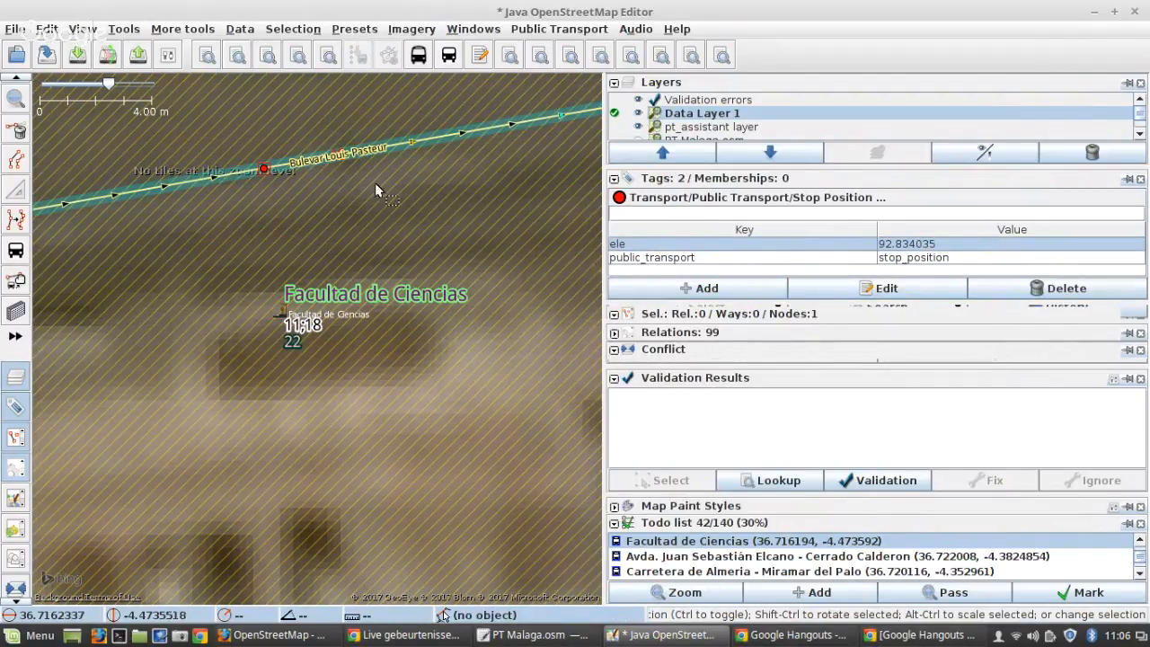
left_click(279, 311, "shift")
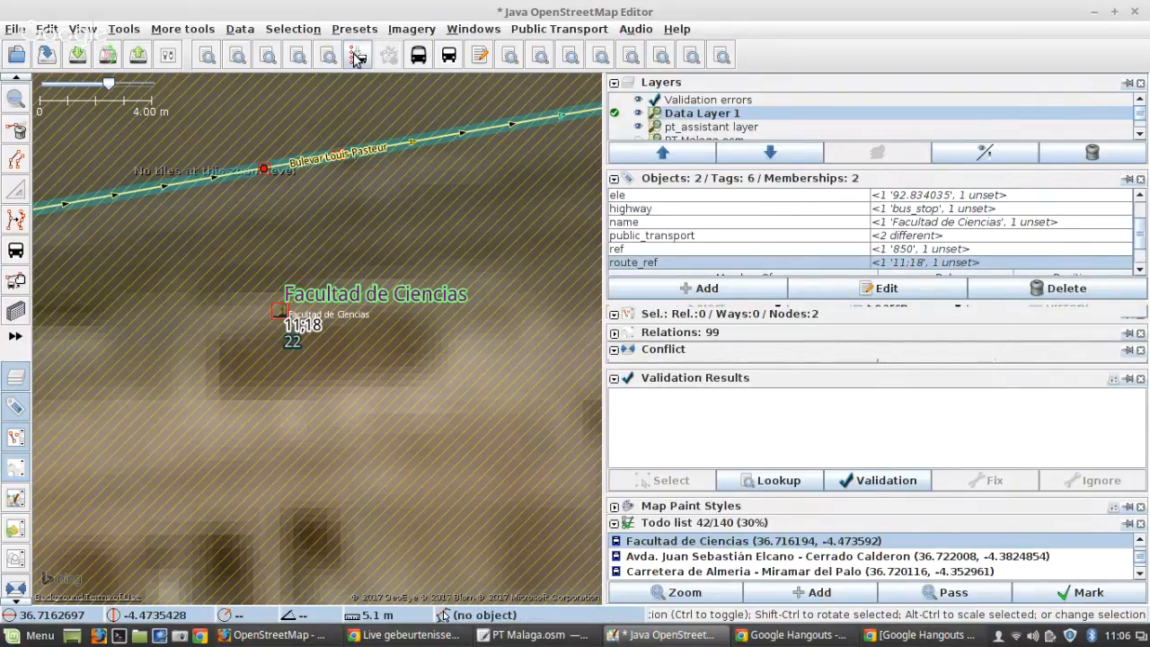
left_click(134, 33)
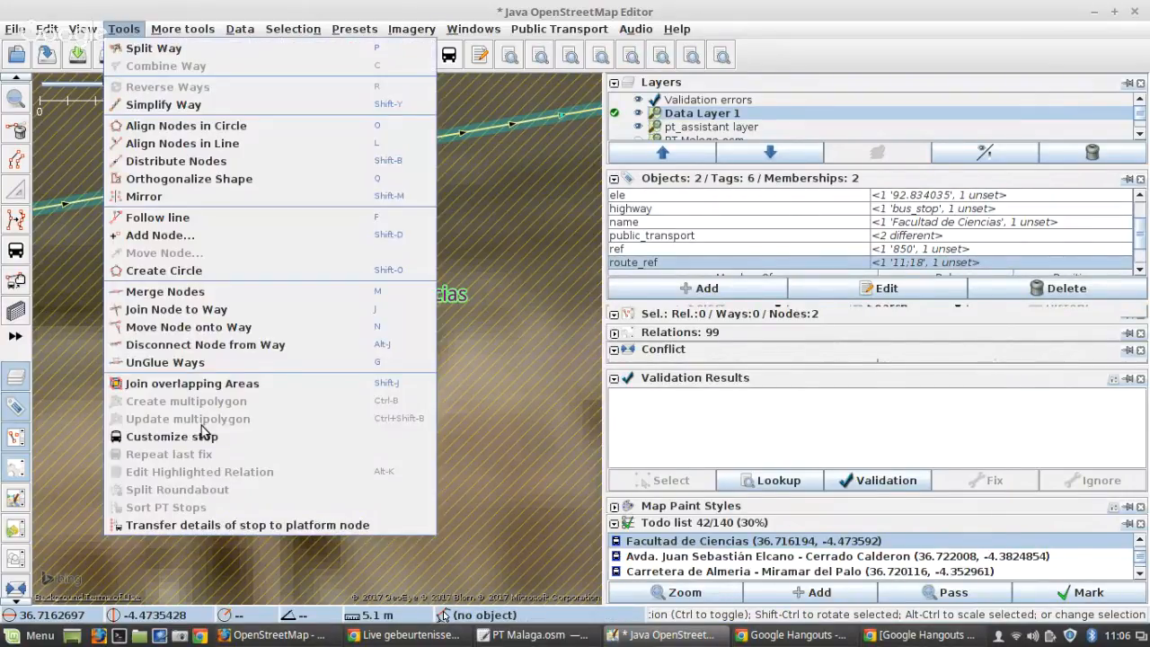
left_click(368, 529)
Step: Check the tags of the Facultad de Ciencias platform and its stop position, and mark the stop's todo entry as done
left_click(283, 312)
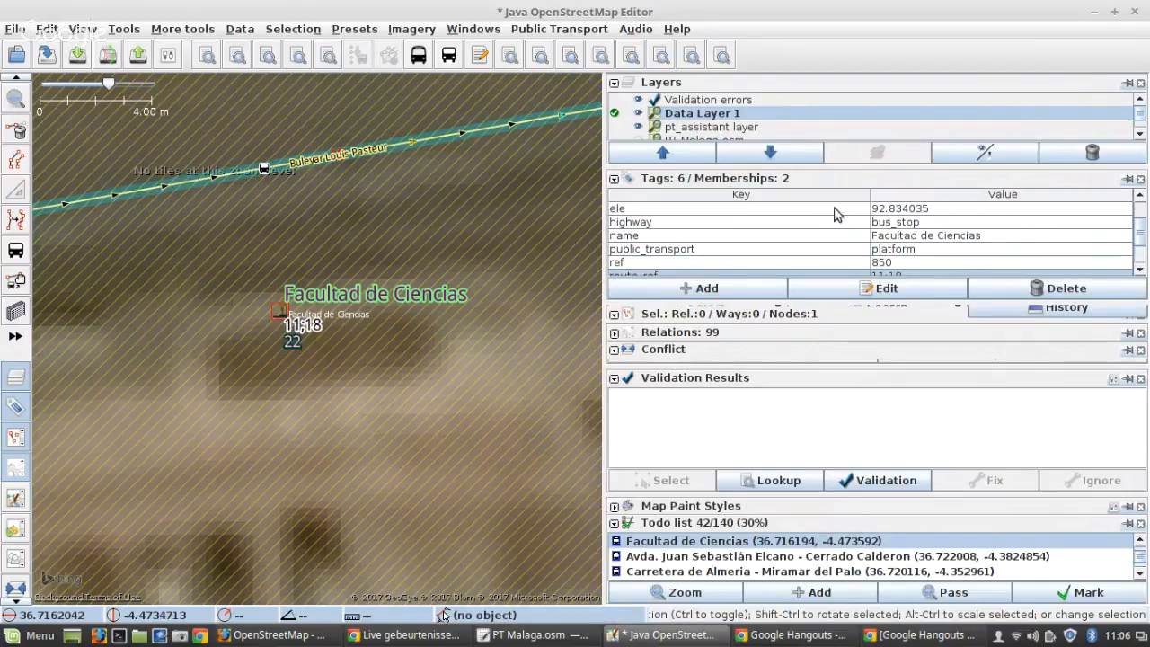
scroll(858, 229, "up", 3)
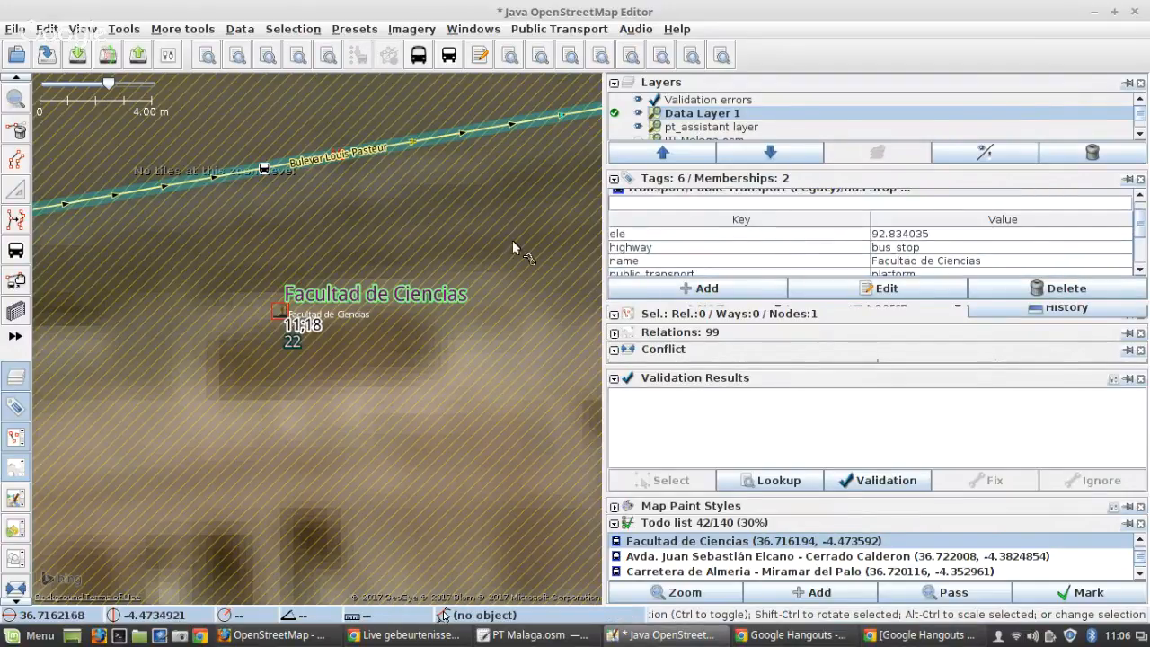
left_click(263, 170)
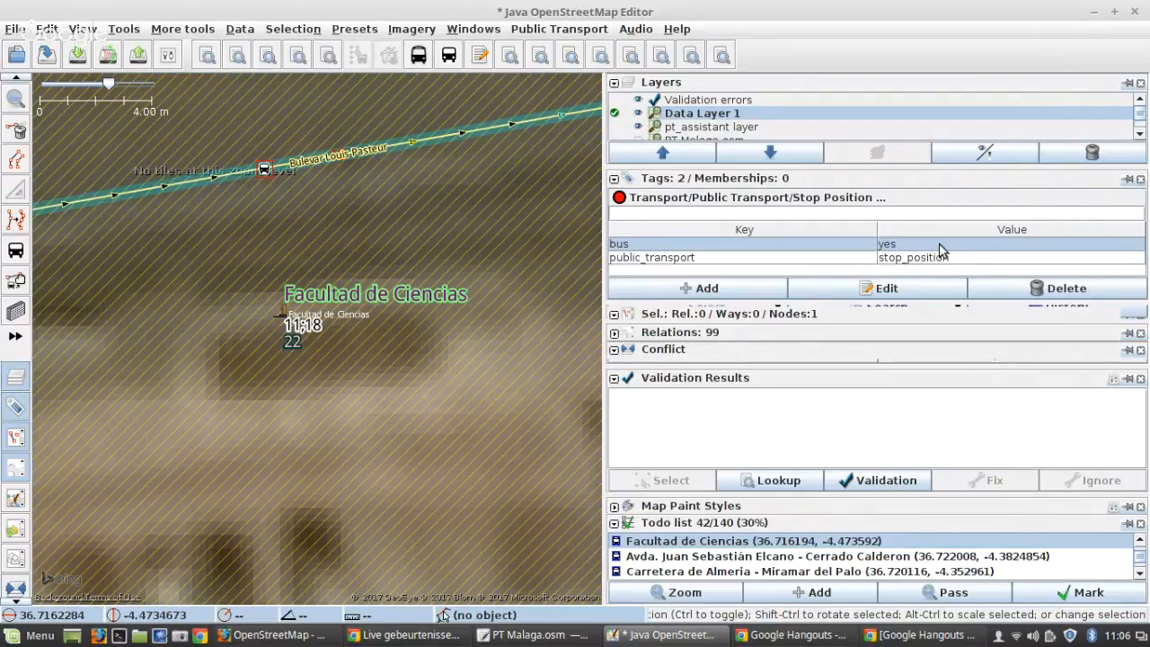
scroll(197, 231, "down", 1)
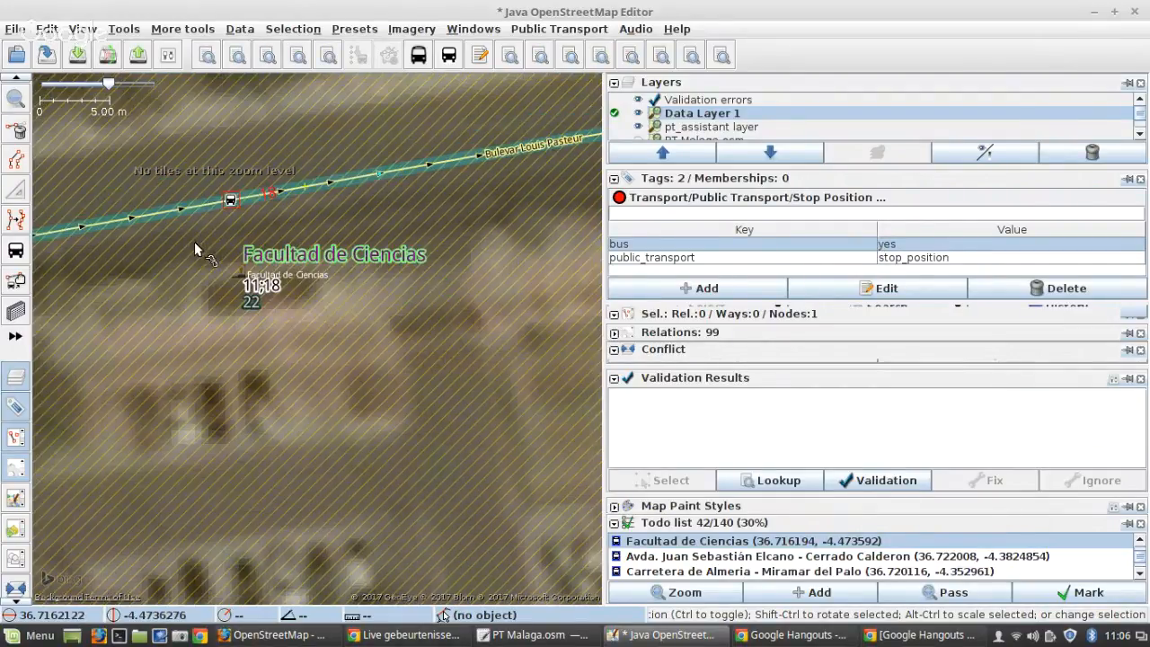
left_click(1078, 600)
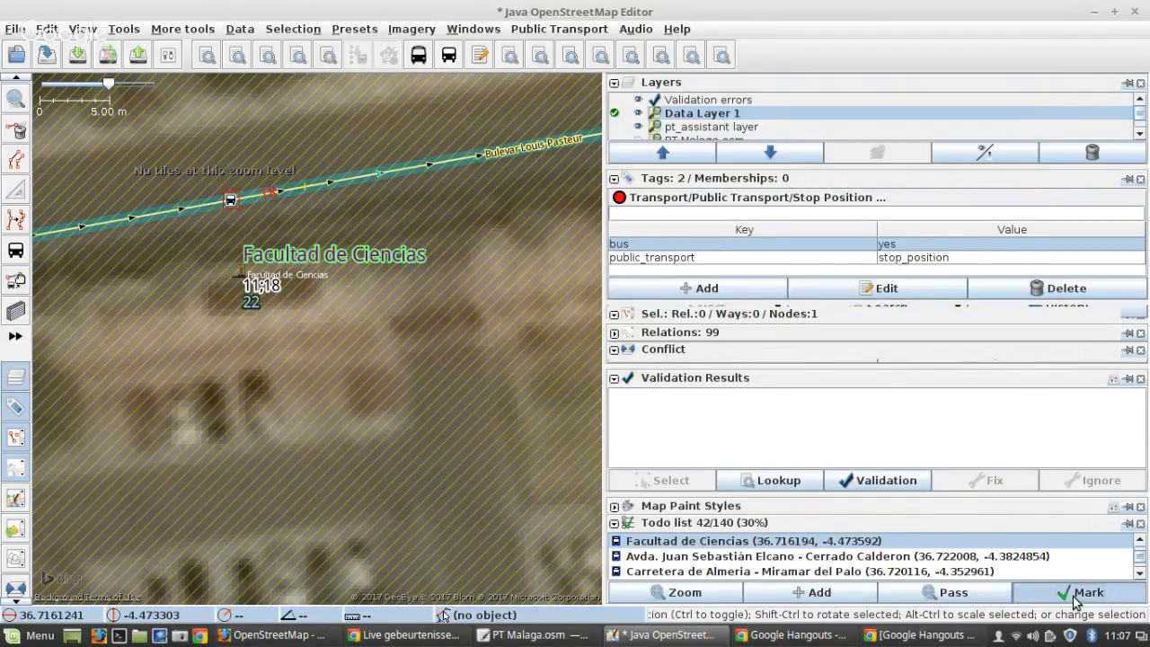
Step: Merge the Avenida Juan Sebastián Elcano (Cerrado Calderon) bus stop into the neighbouring stop position node on Avenida del Pintor Joaquín Sorolla
scroll(315, 355, "up", 6)
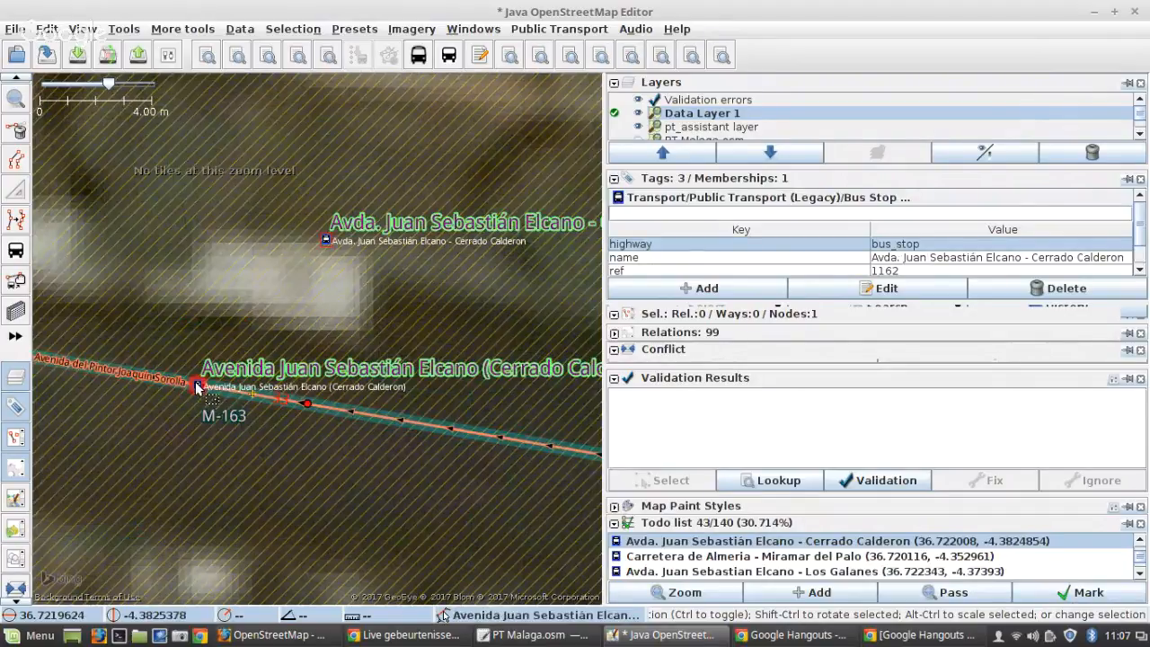
left_click(198, 386)
scroll(876, 265, "down", 5)
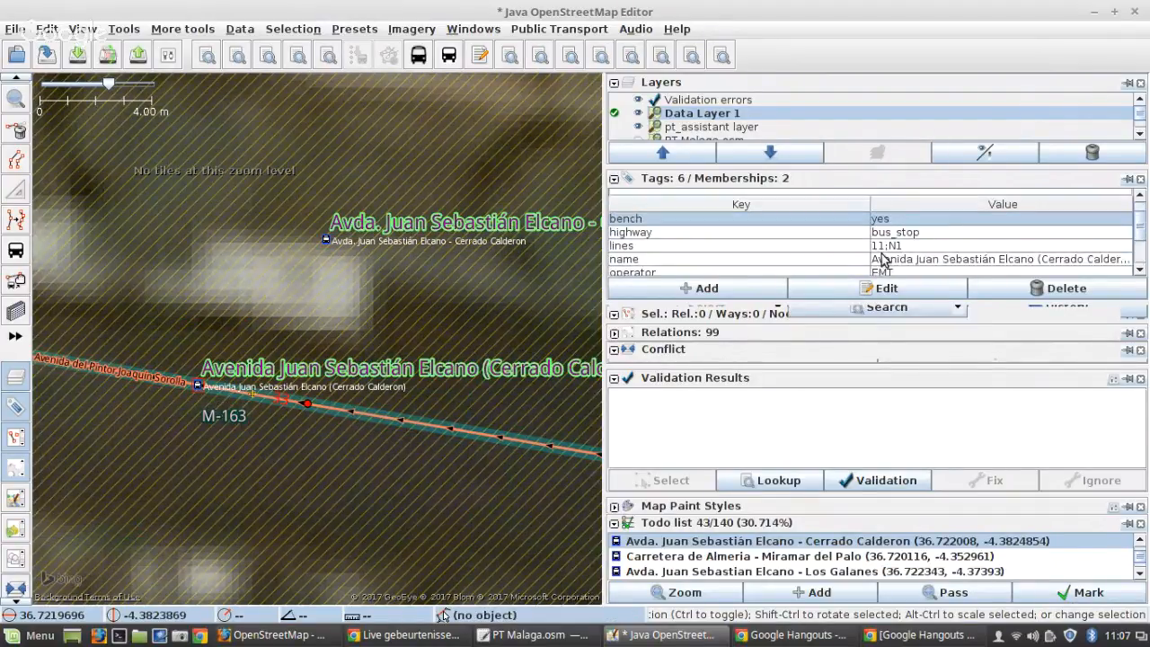
left_click(307, 403)
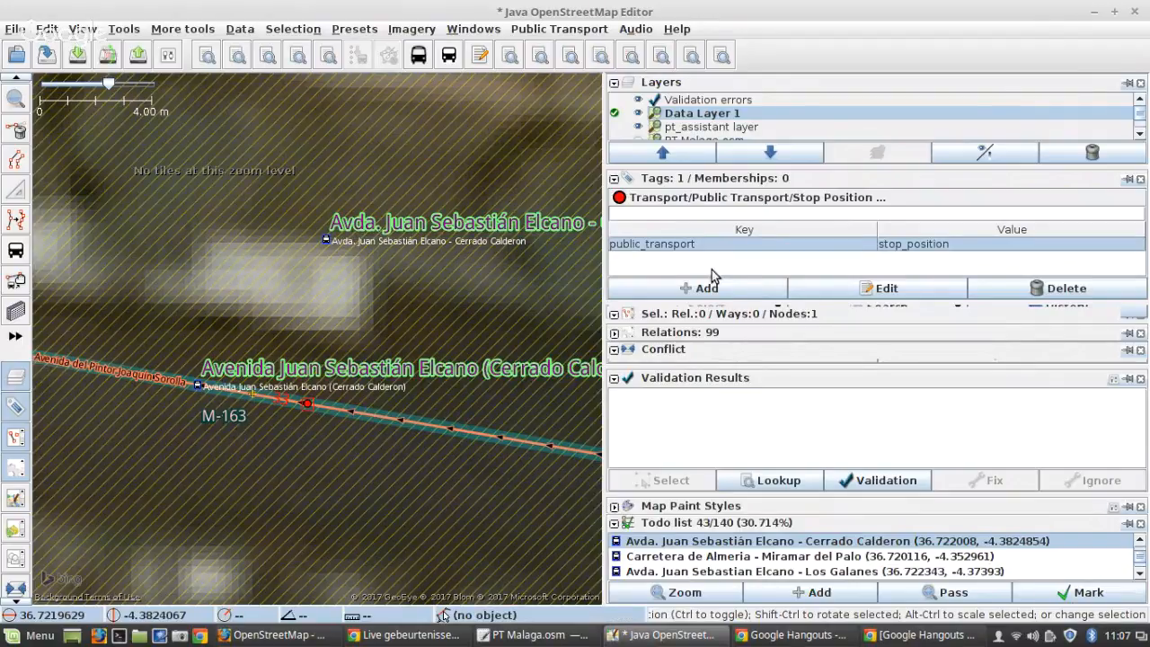
left_click(193, 386)
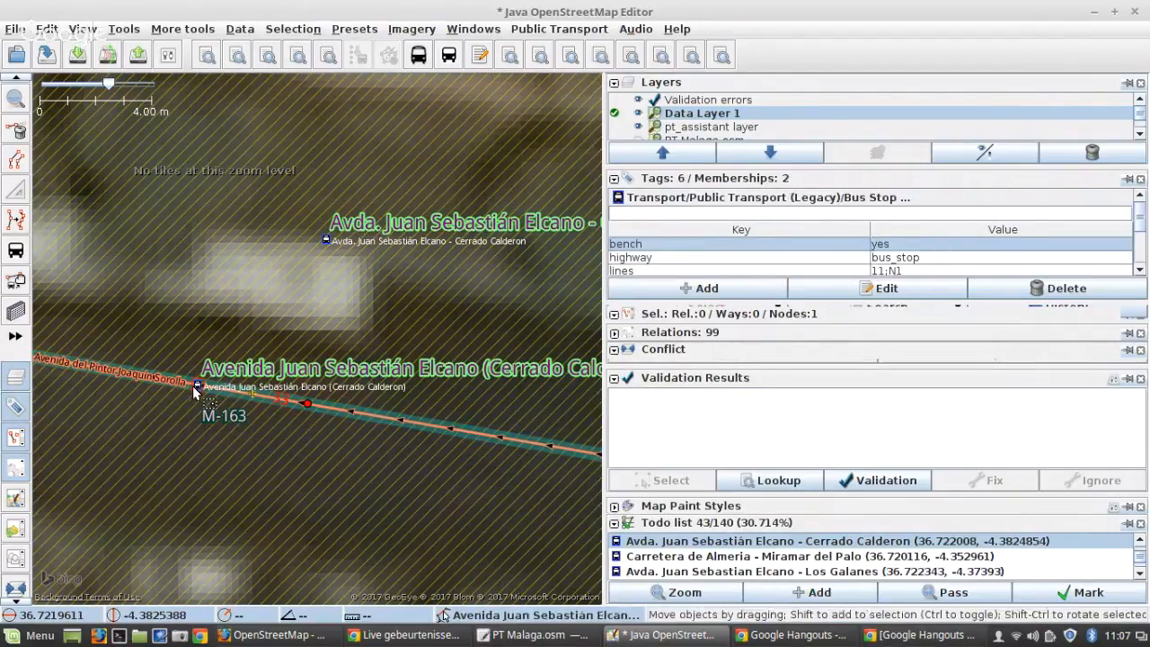
left_click(306, 405, "shift")
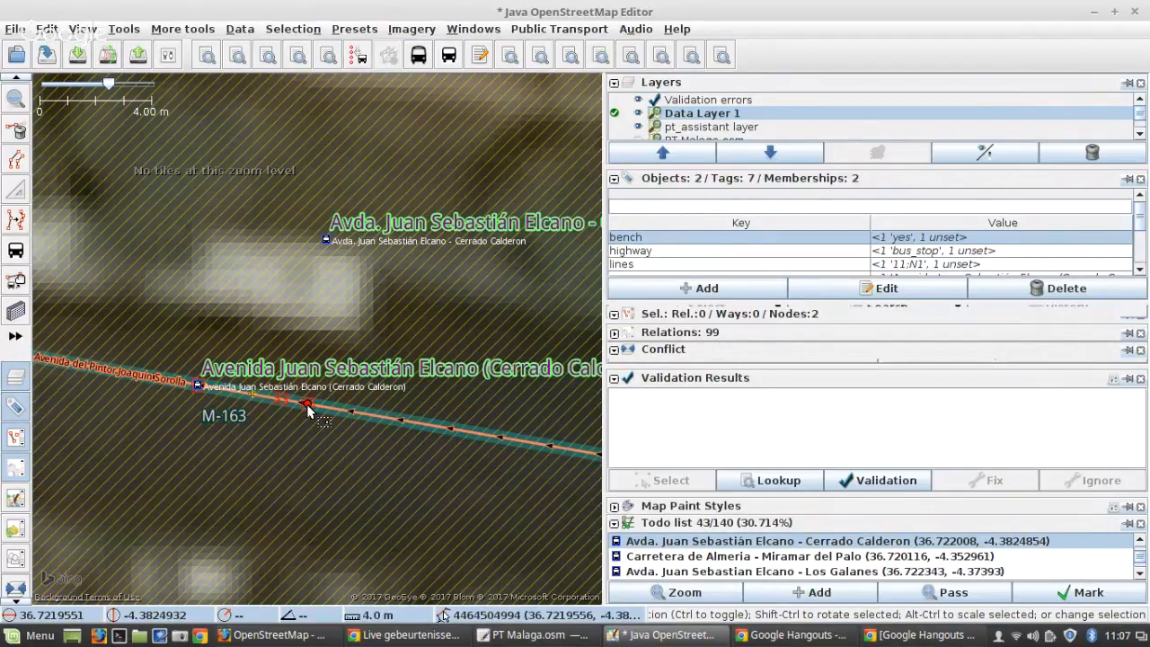
key("m")
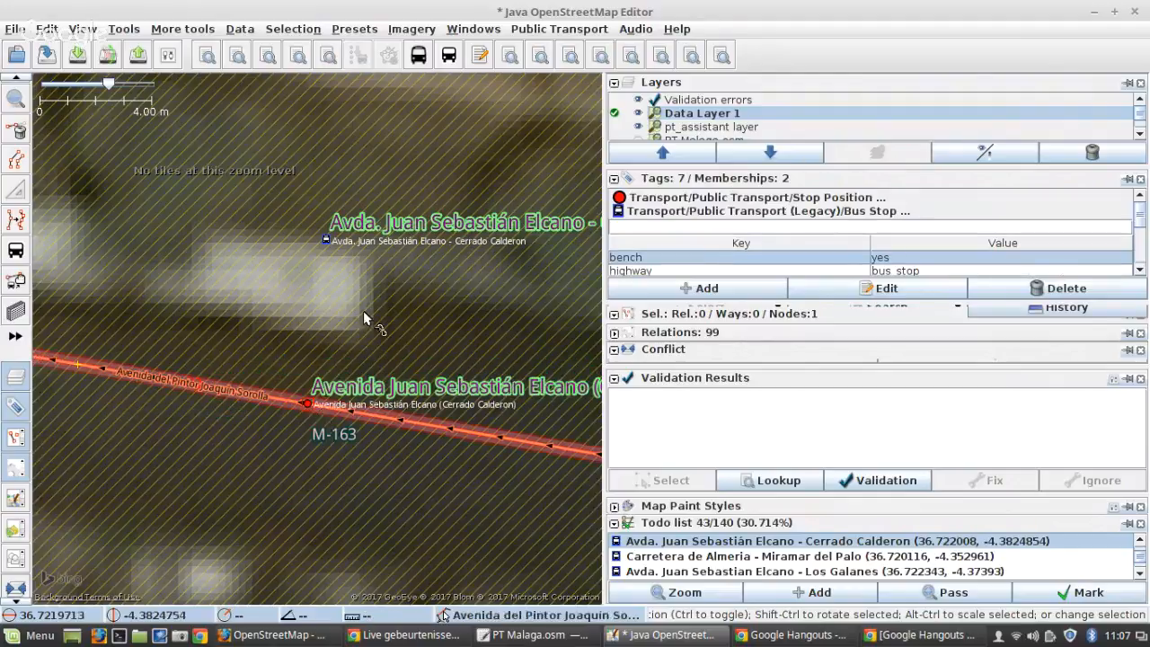
Step: Transfer the merged stop's details to the roadside Cerrado Calderon node, keeping the name Avenida Juan Sebastián Elcano (Cerrado Calderon)
left_click(330, 242, "shift")
left_click(359, 56)
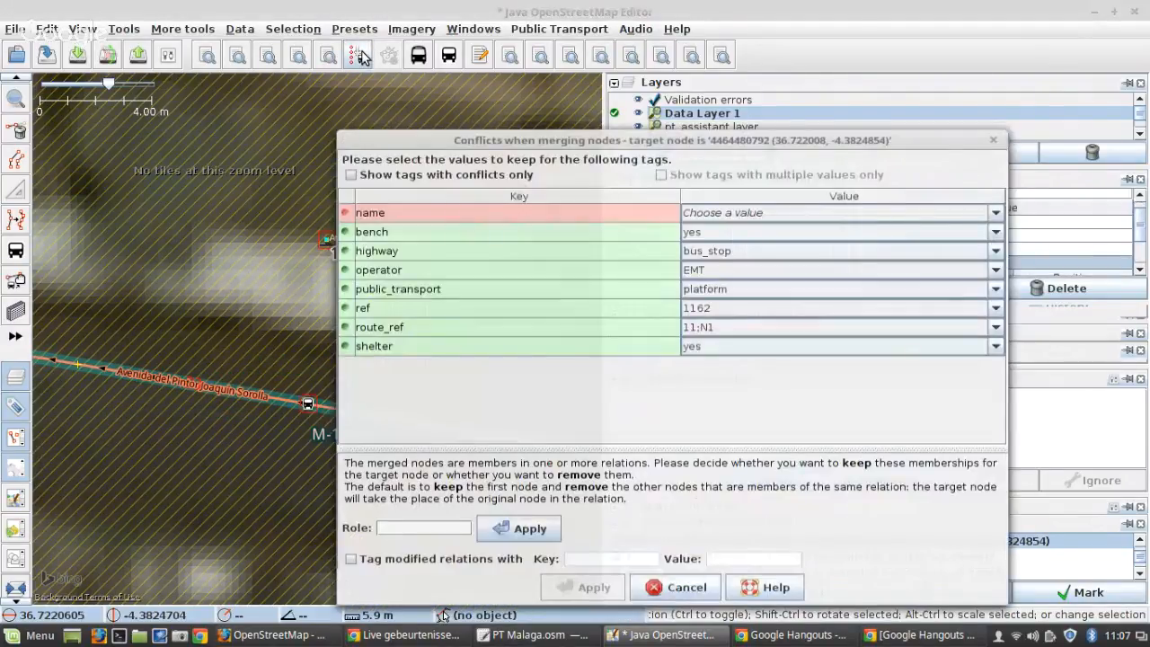
left_click(743, 206)
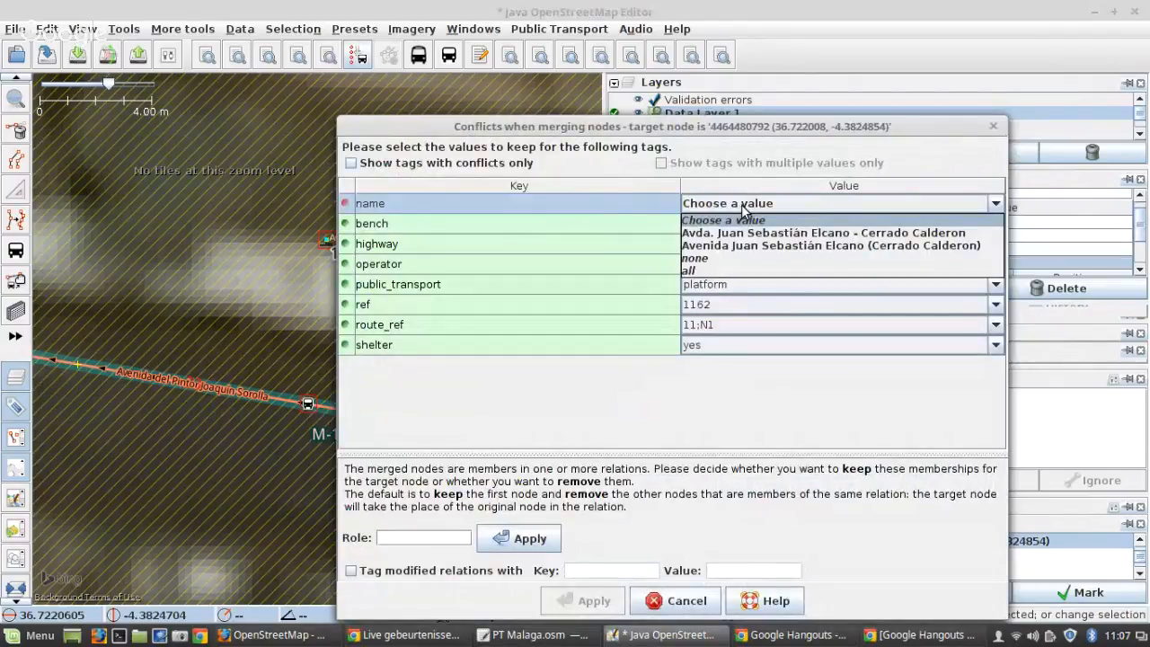
left_click(737, 244)
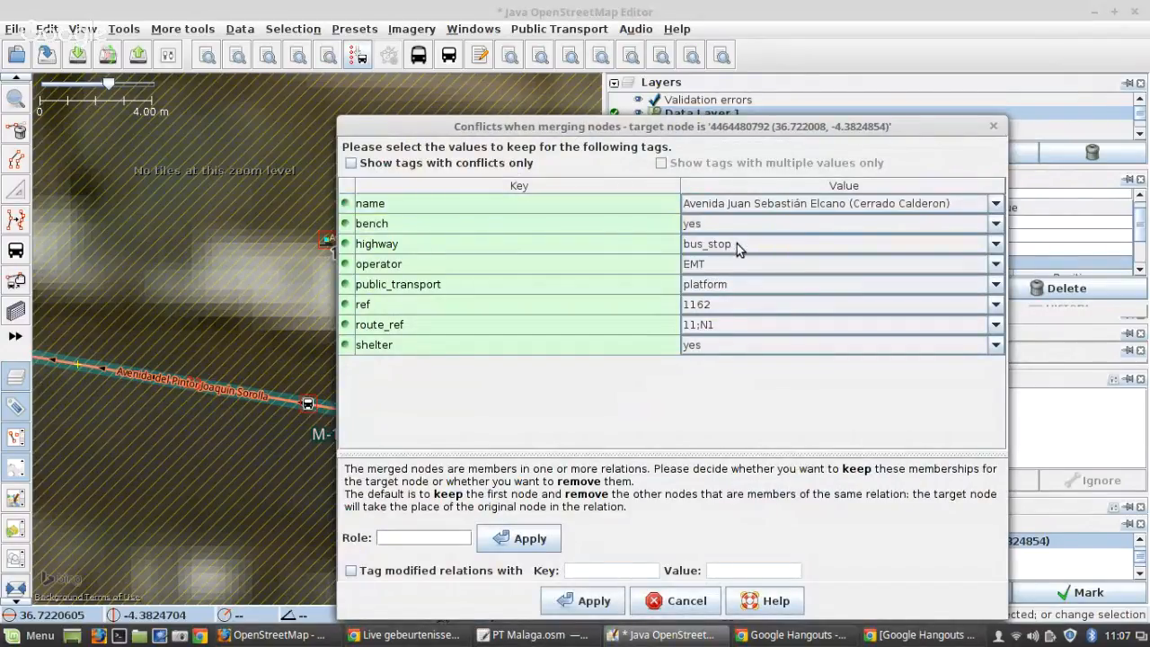
left_click(582, 602)
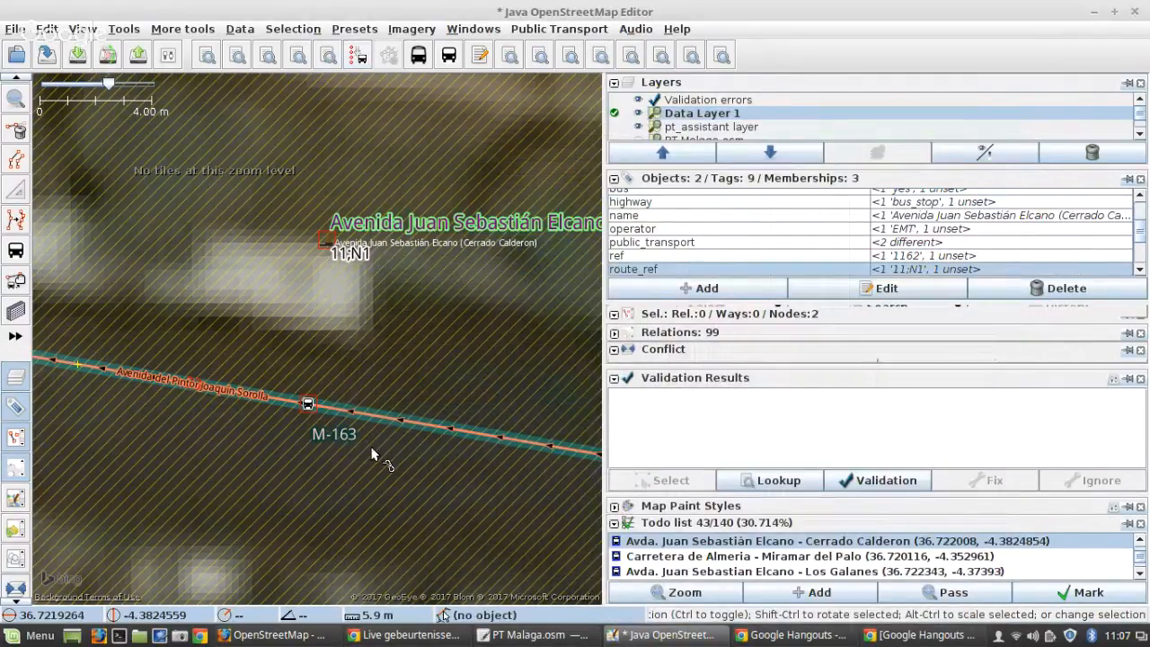
Step: Check the Cerrado Calderon stop position's tags and memberships, and mark the stop's todo entry as done
left_click(352, 410)
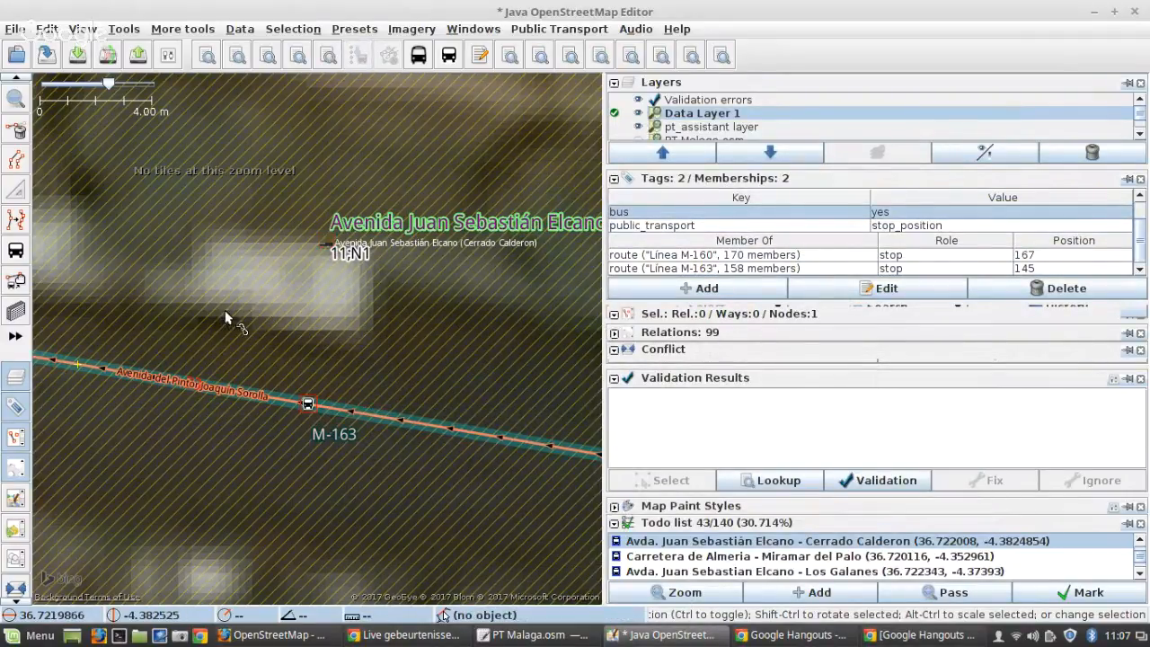
scroll(225, 310, "down", 3)
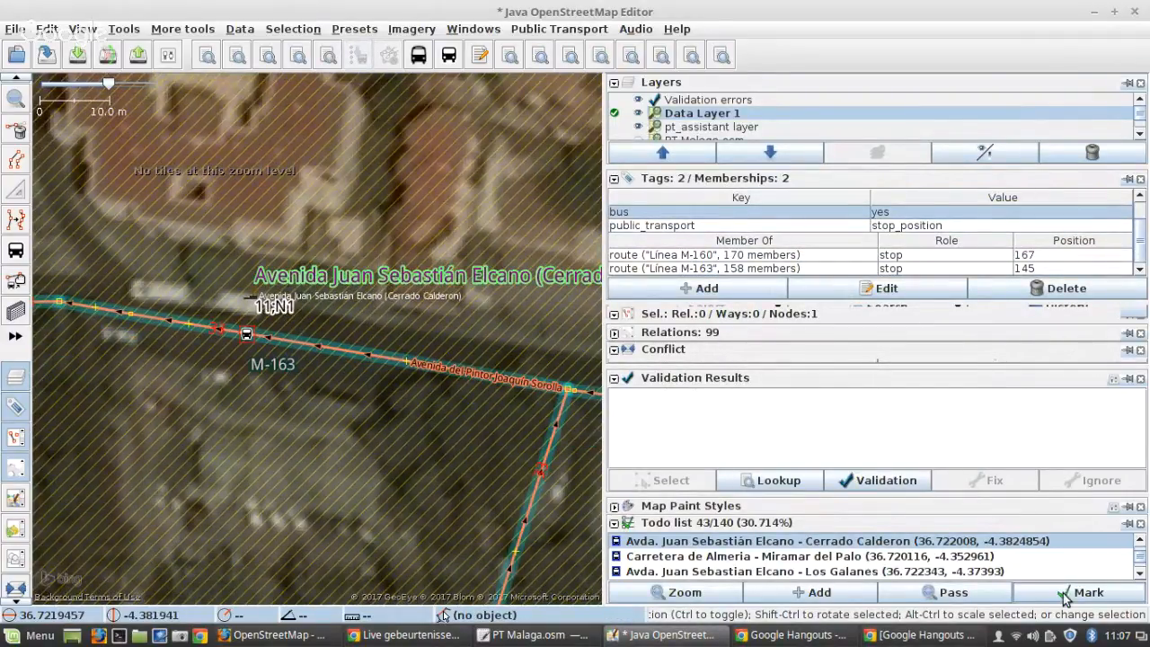
left_click(1075, 592)
Step: Merge the bus stop node on Calle de Almería into the stop position opposite the Carretera de Almeria - Miramar del Palo stop
scroll(334, 329, "up", 2)
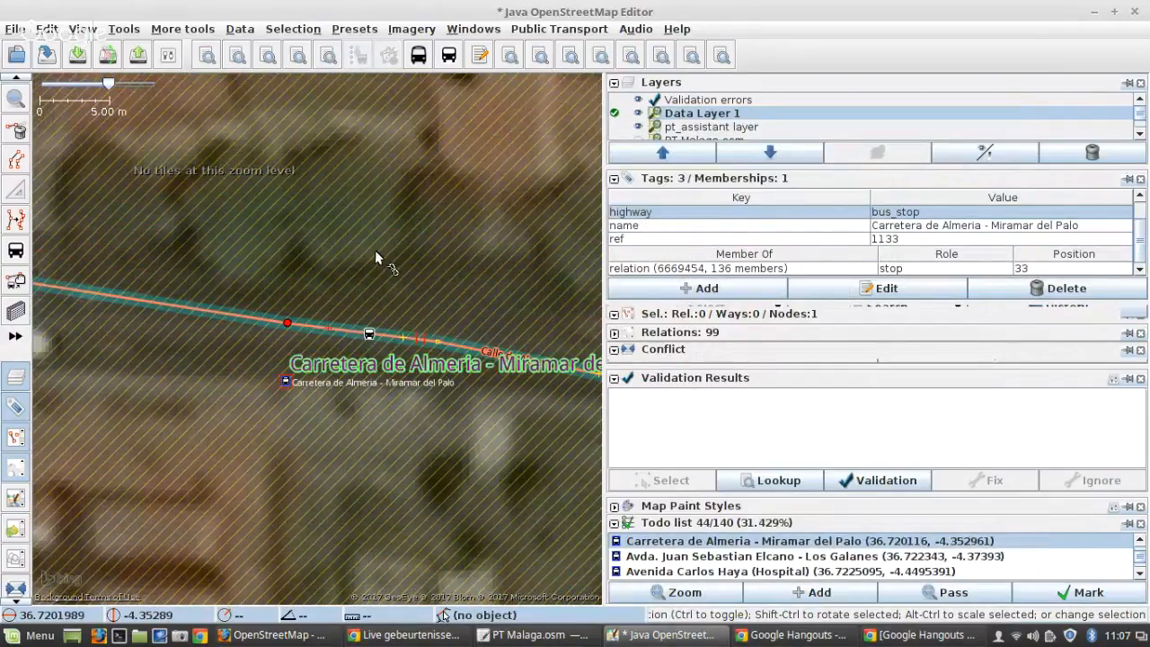
left_click(331, 331)
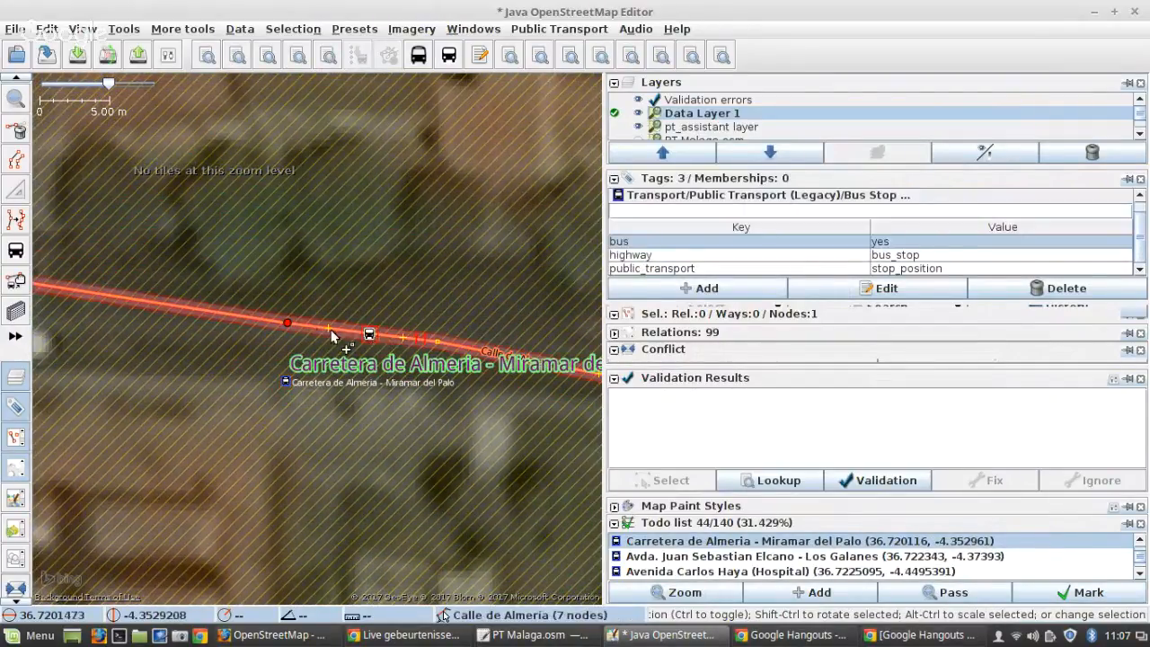
left_click(289, 324, "shift")
key("m")
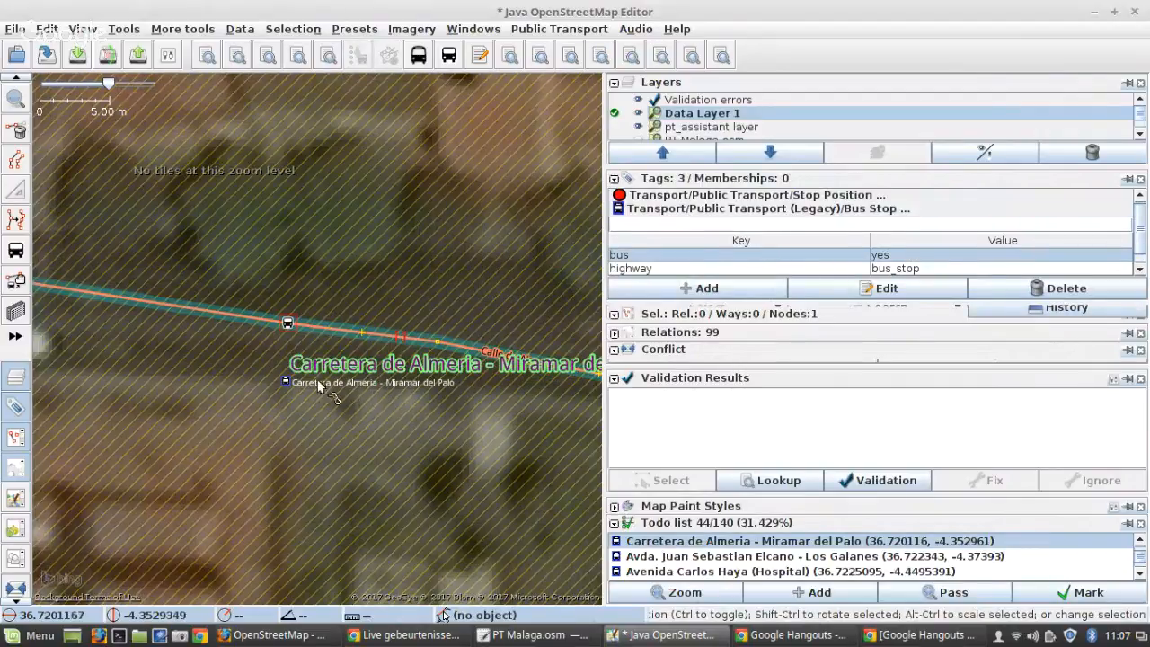
Step: Transfer the stop position's details to the Carretera de Almeria - Miramar del Palo node and mark its todo entry as done
left_click(283, 378, "shift")
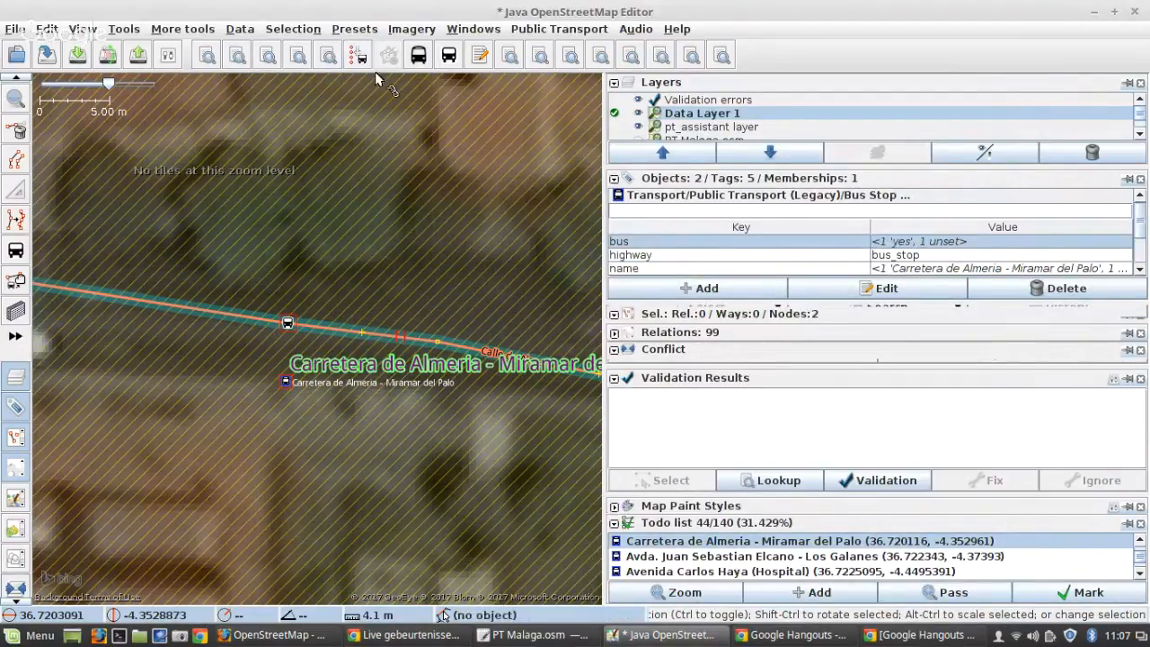
left_click(1059, 595)
Step: Transfer the stop details between the Avda. Juan Sebastian Elcano - Los Galanes node (ref 1127) and its stop position on the road
scroll(333, 338, "up", 4)
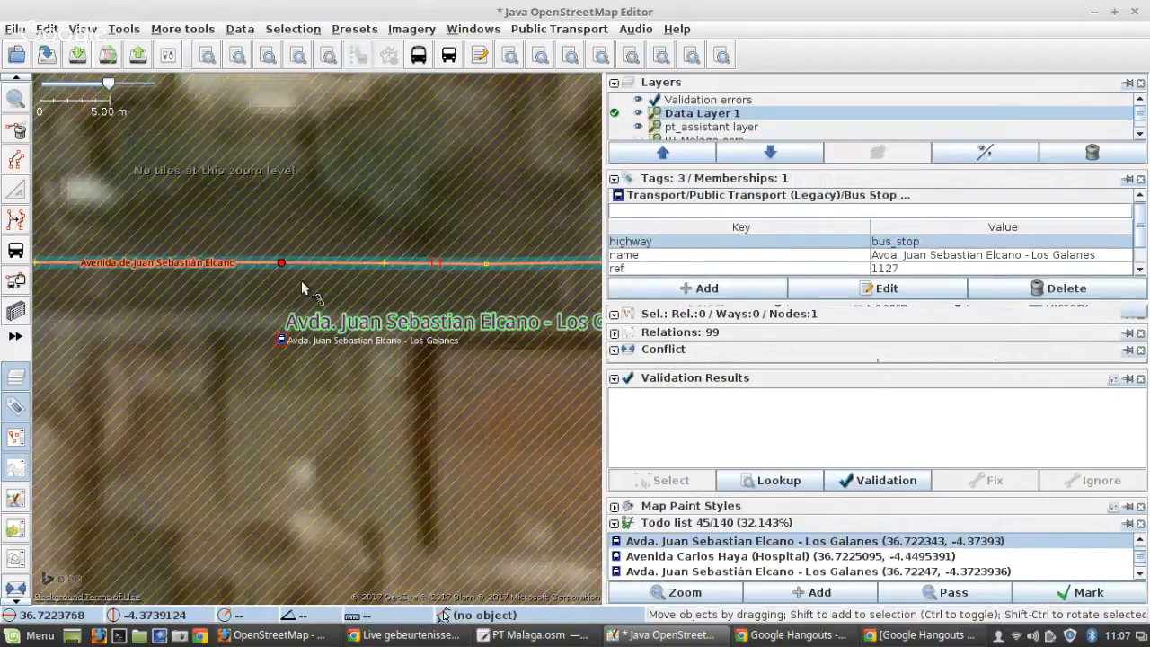
left_click(284, 264, "shift")
left_click(282, 342)
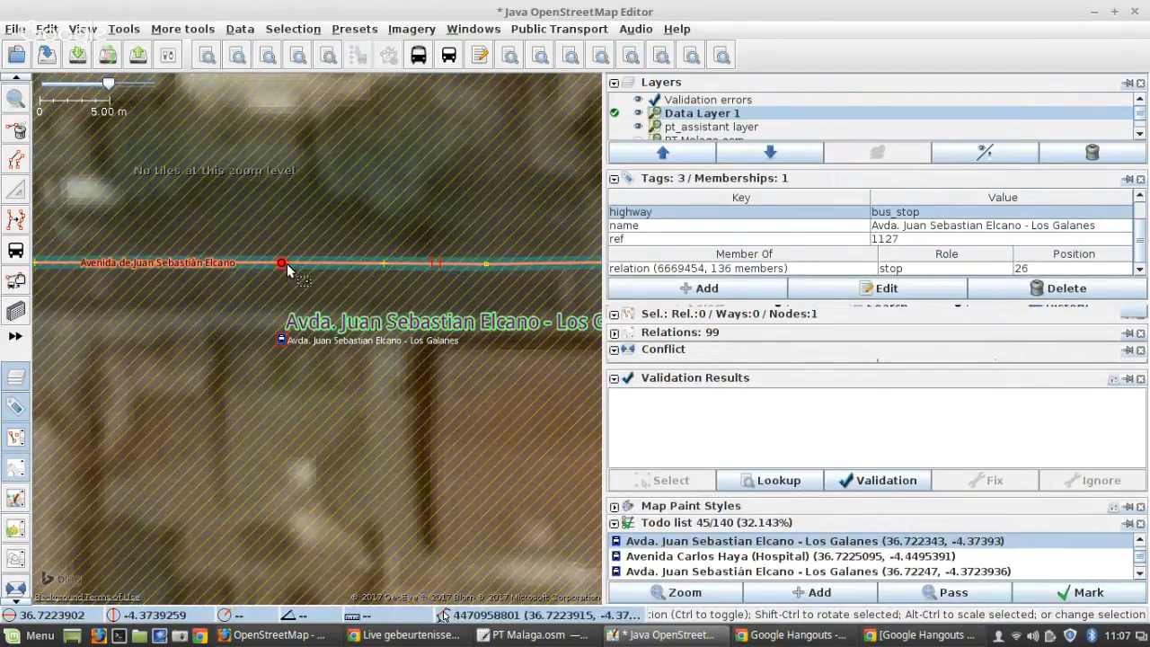
left_click(283, 263)
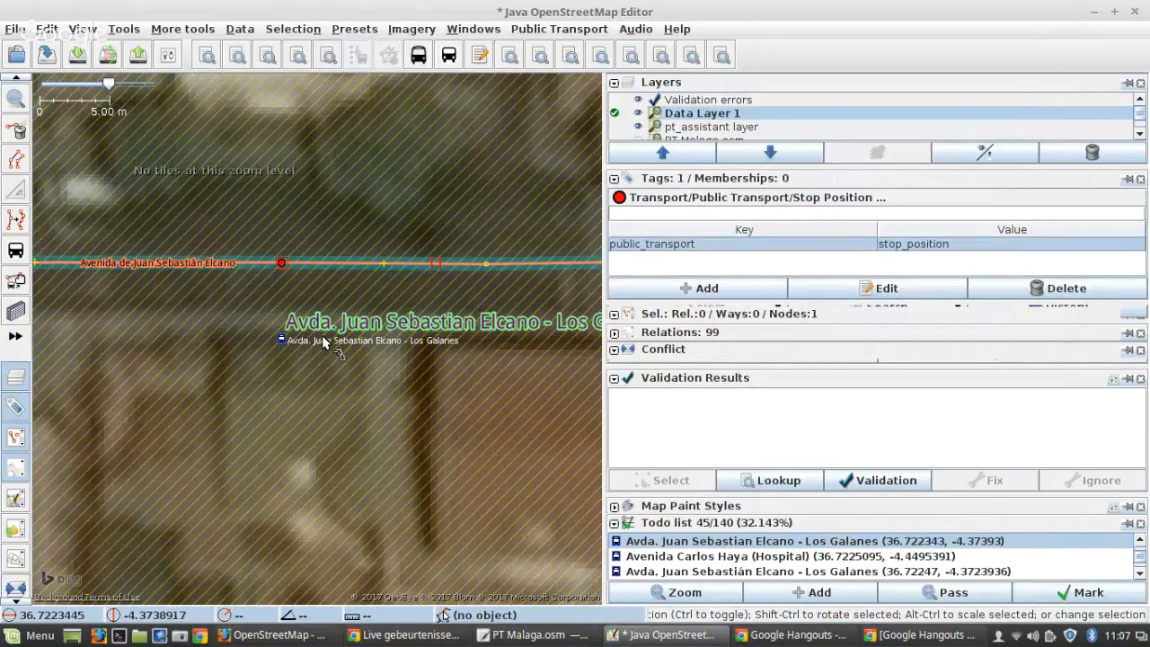
left_click(282, 341)
left_click(282, 263, "shift")
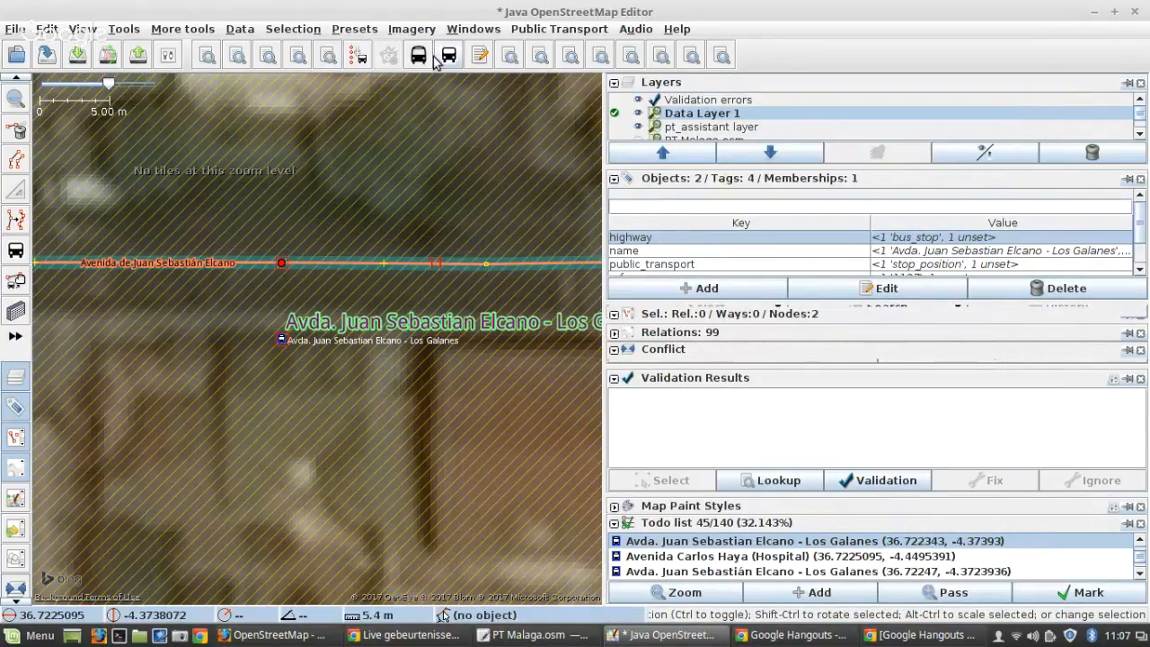
left_click(359, 59)
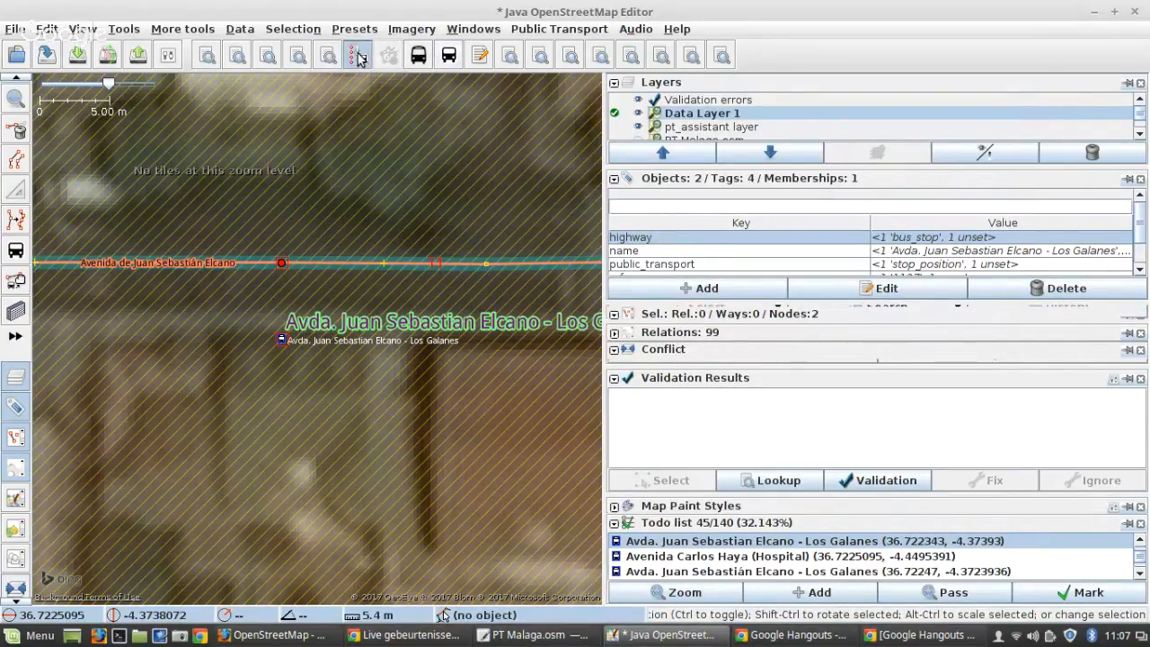
left_click(287, 263)
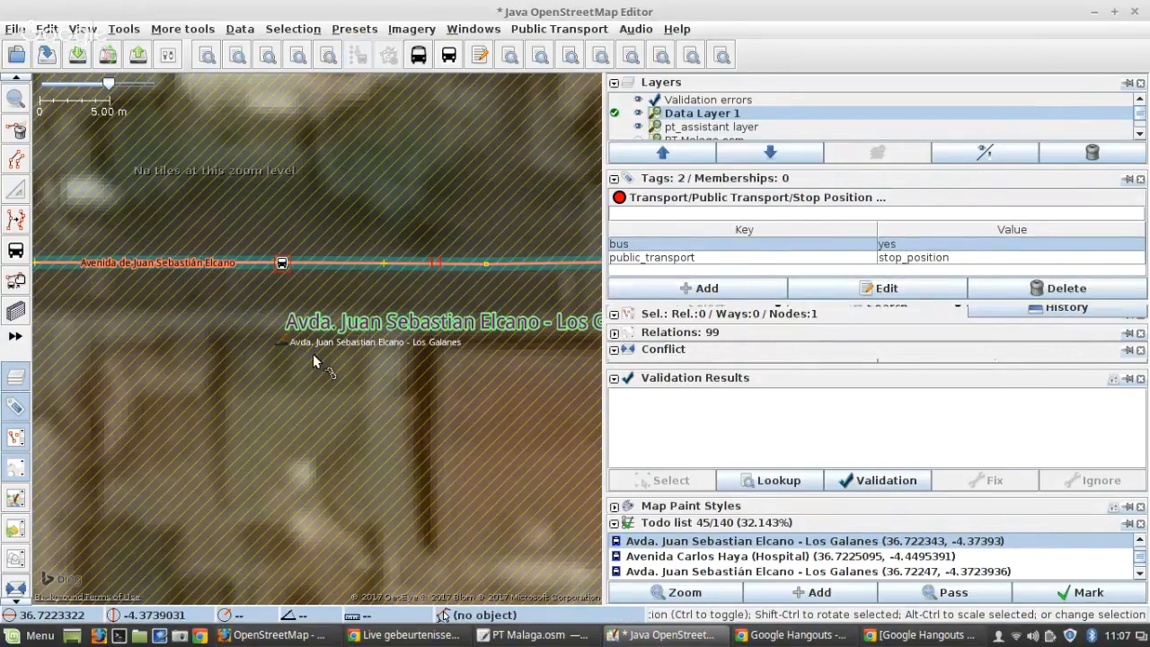
Step: Add the tag bus=yes to the Los Galanes platform node with ref 1127 and mark its todo entry as done
left_click(282, 342)
scroll(813, 259, "down", 2)
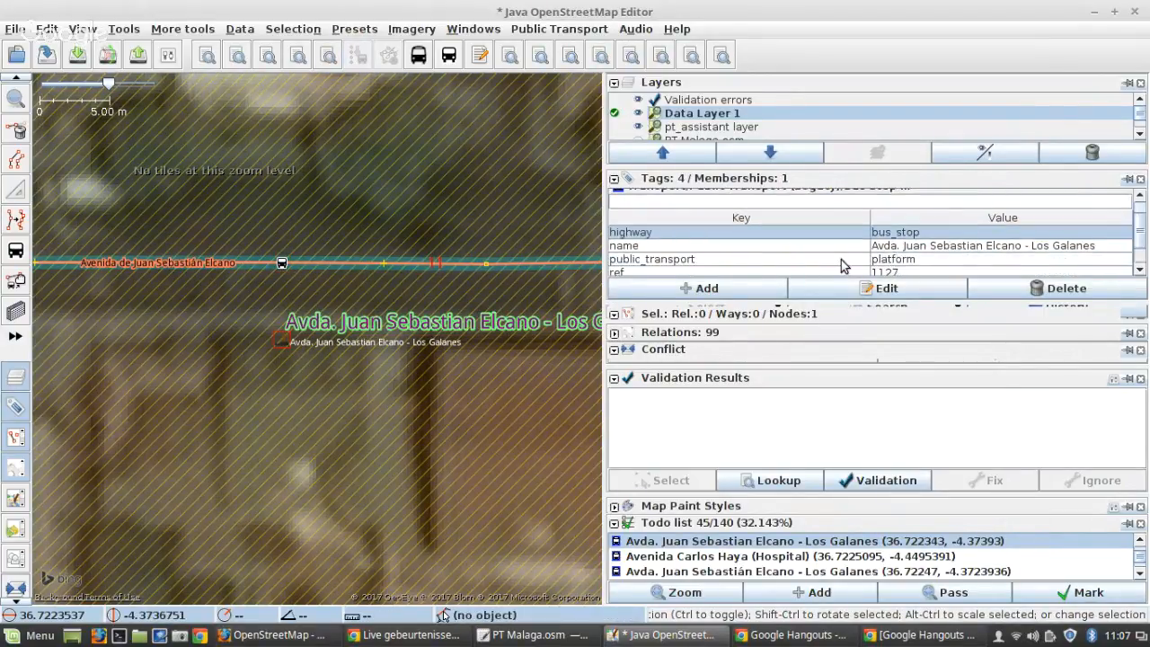
scroll(890, 234, "up", 1)
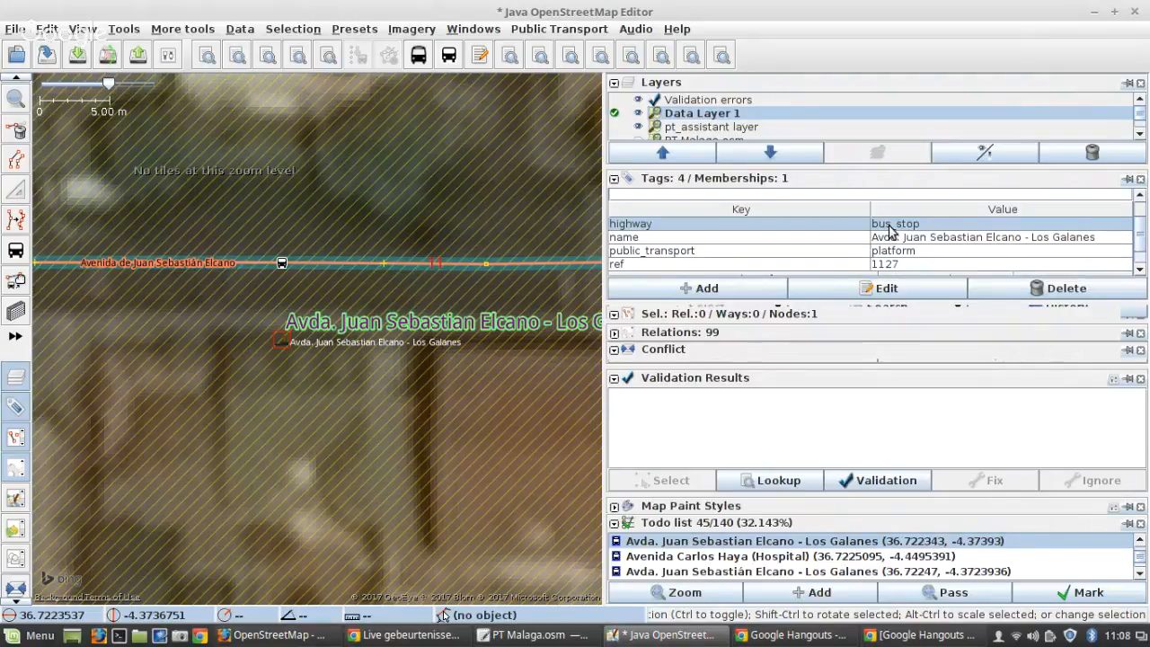
scroll(881, 248, "down", 1)
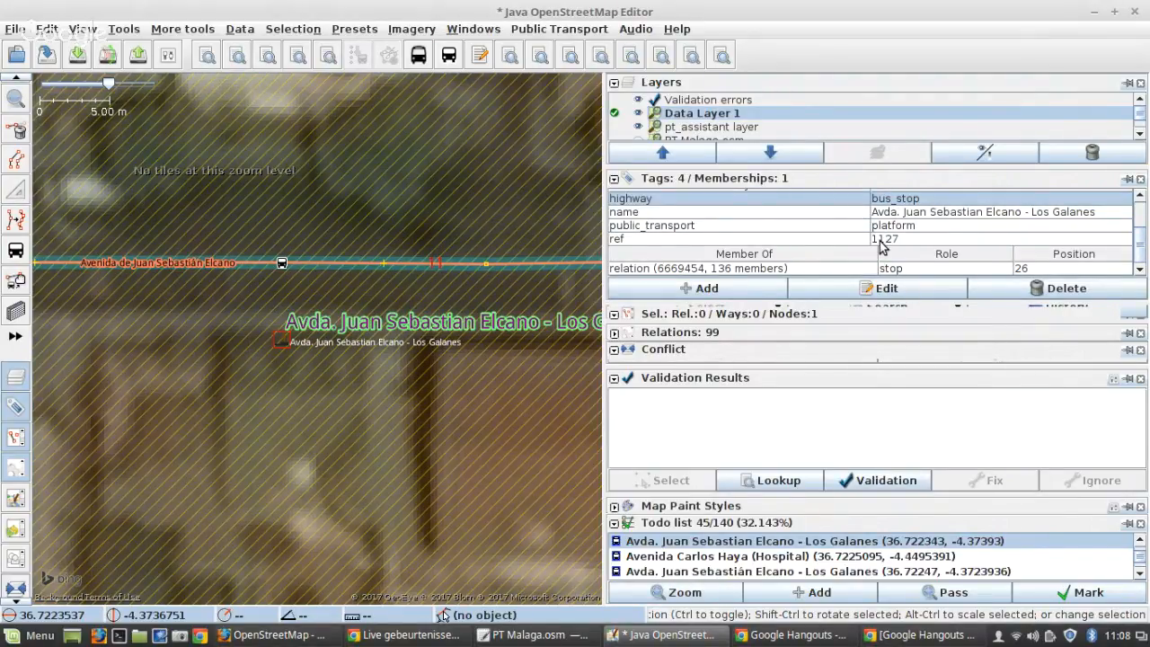
scroll(882, 243, "up", 2)
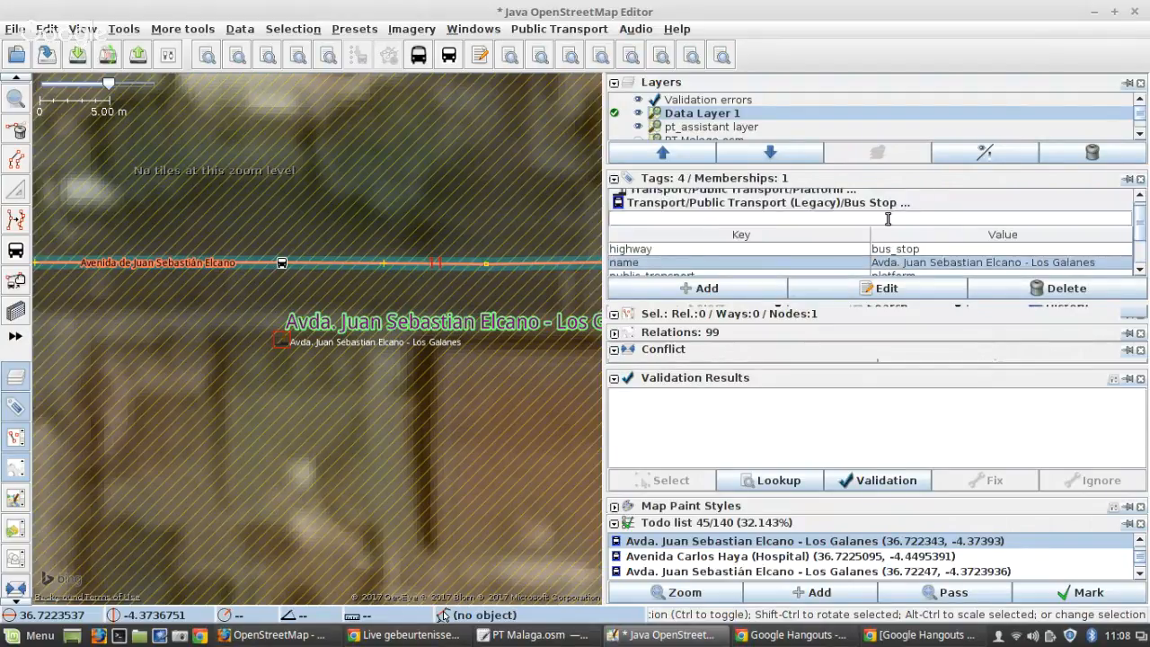
scroll(888, 221, "down", 2)
left_click(710, 289)
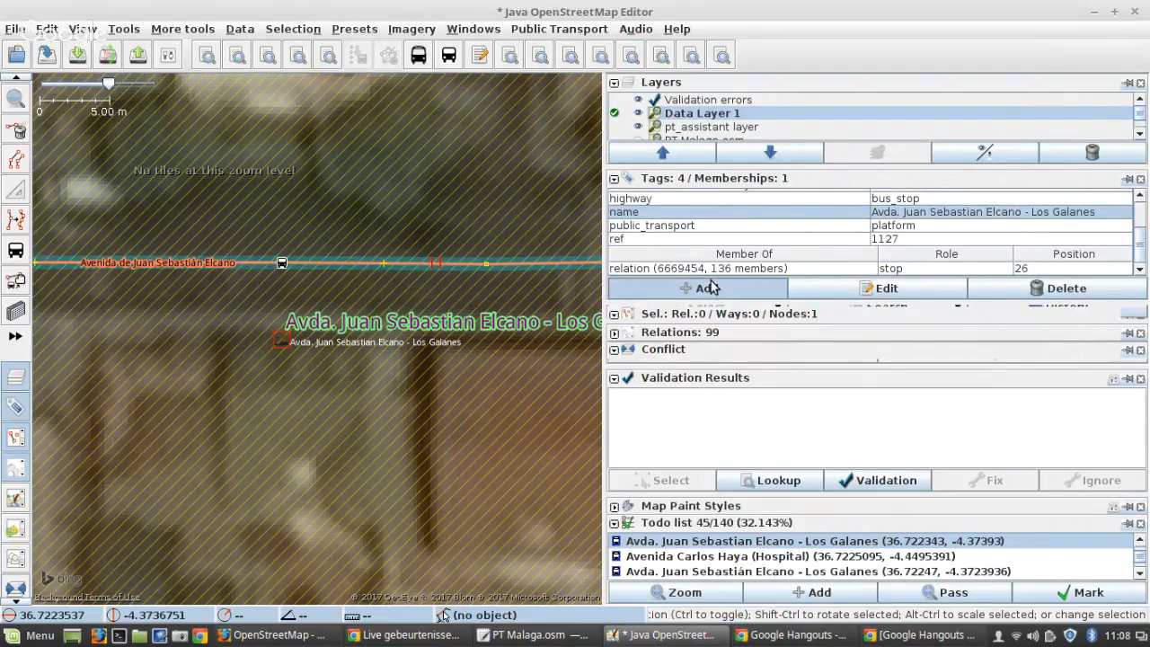
left_click(769, 355)
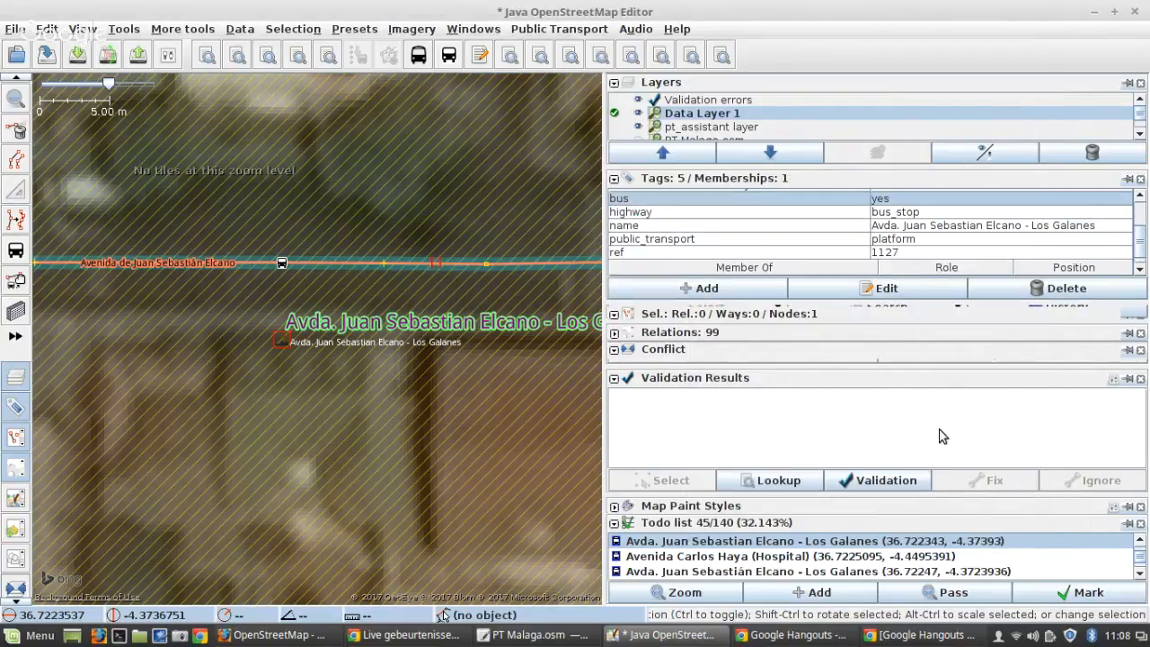
left_click(1062, 597)
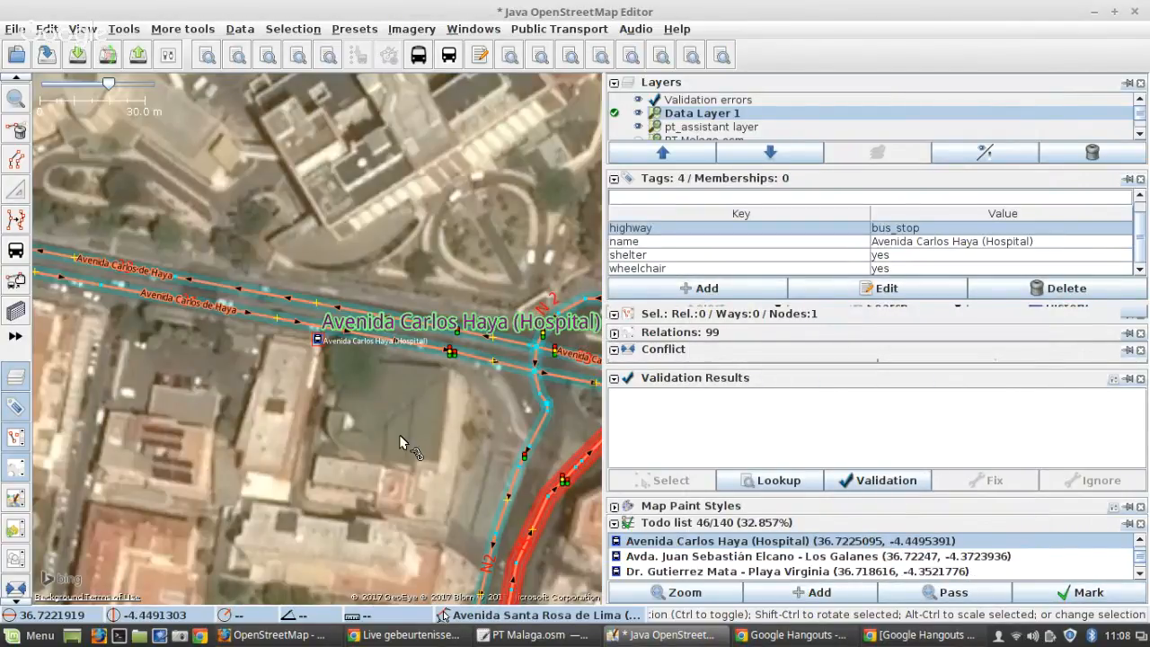
Step: Mark the Avenida Carlos Haya (Hospital) and Avda. Juan Sebastián Elcano - Los Galanes (ref 1159) todo entries as done
scroll(226, 336, "up", 5)
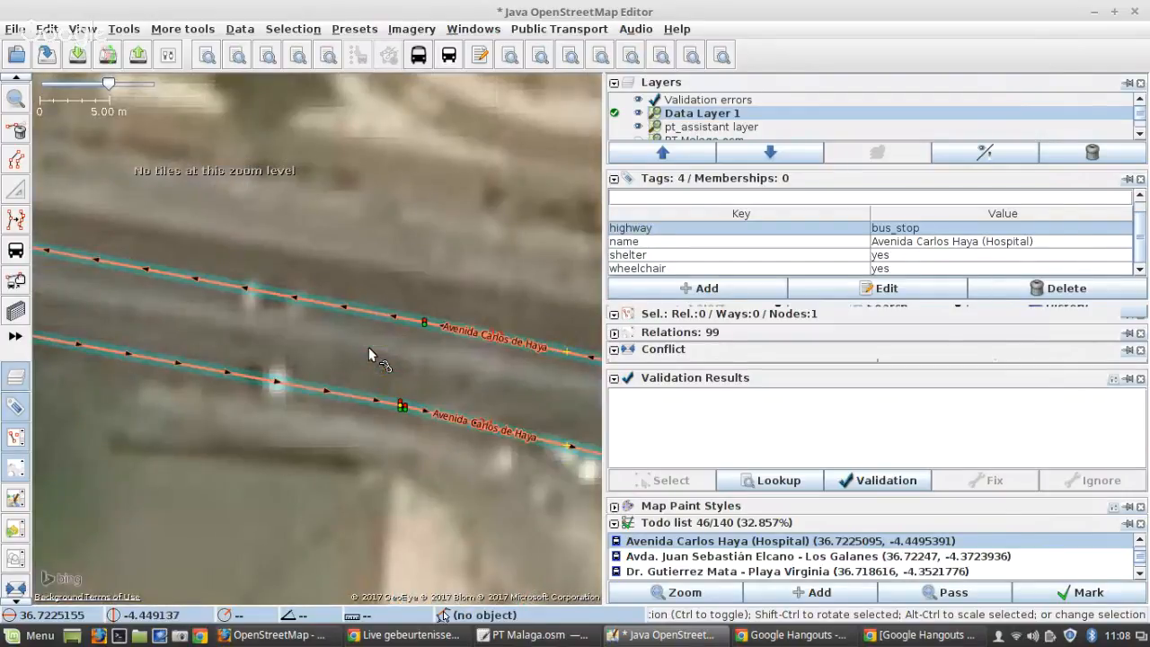
scroll(368, 347, "down", 2)
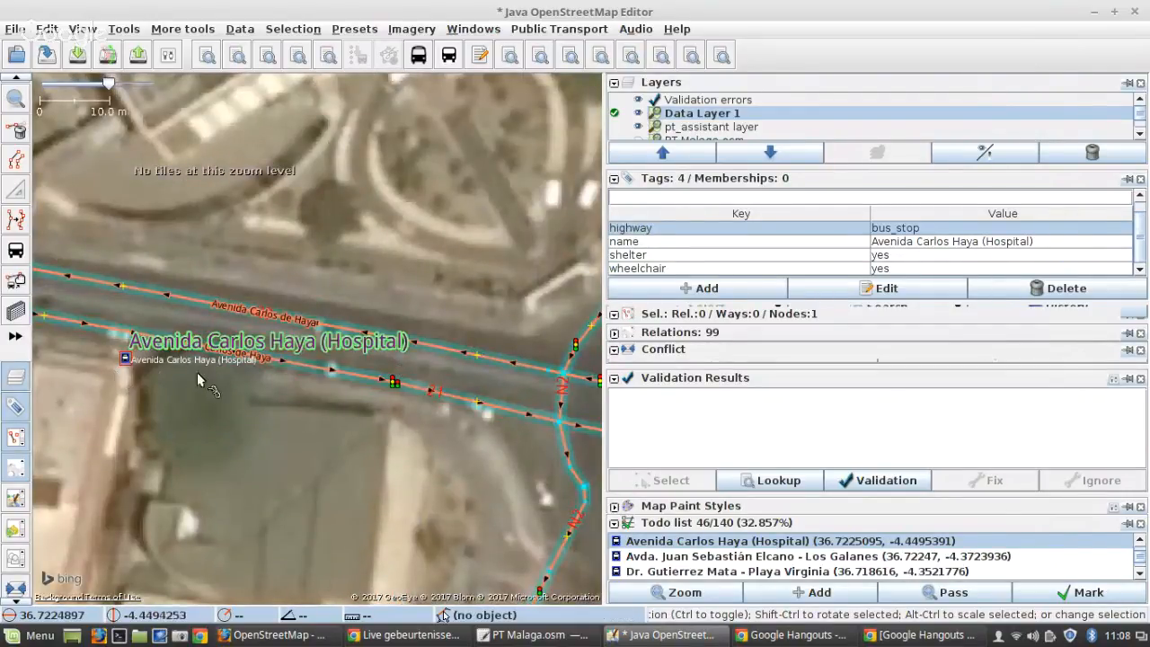
left_click(1124, 598)
scroll(337, 353, "up", 5)
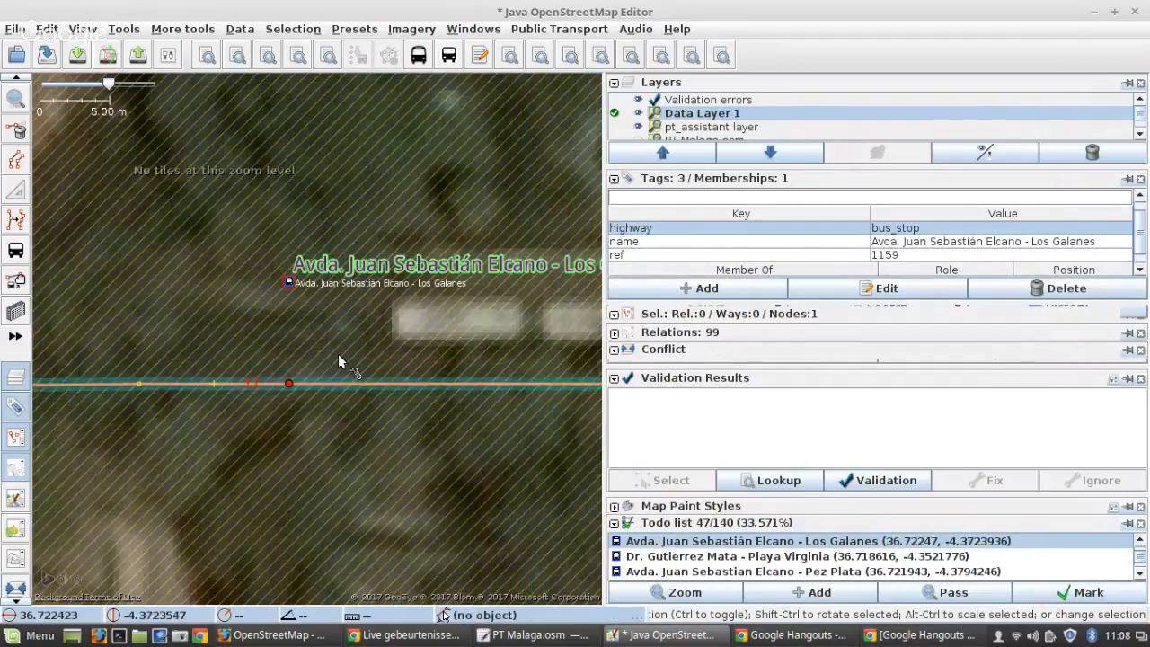
left_click(1092, 595)
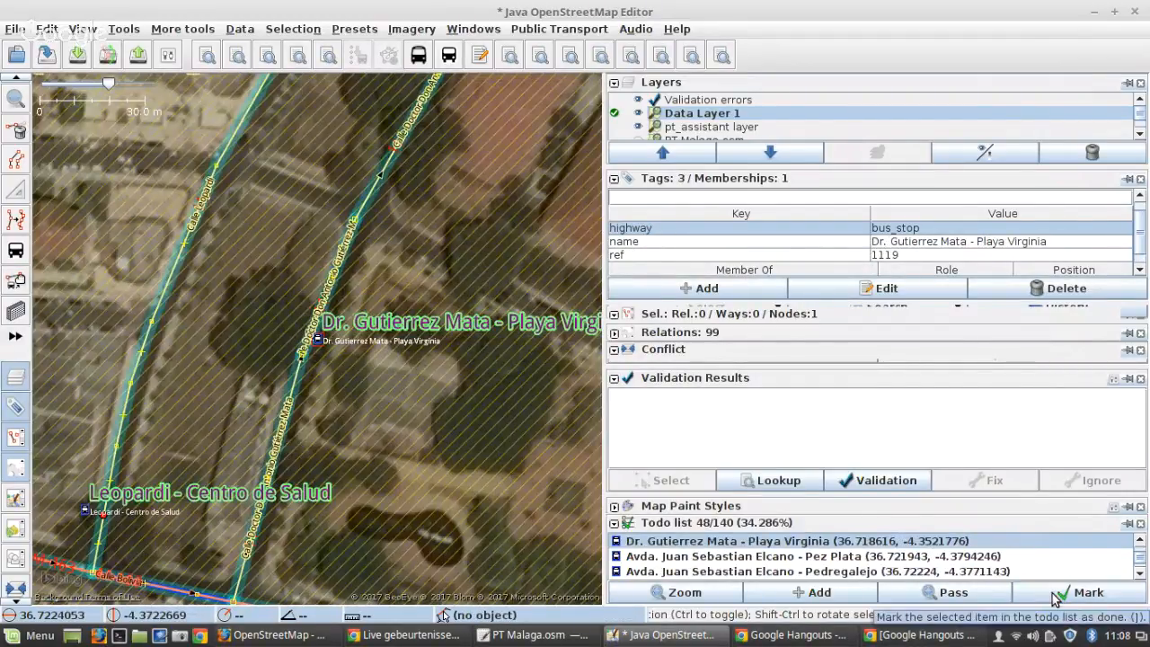
Step: Transfer the stop details between the Dr. Gutierrez Mata - Playa Virginia node and its nearby stop position, and check the platform node's tags
scroll(426, 416, "up", 5)
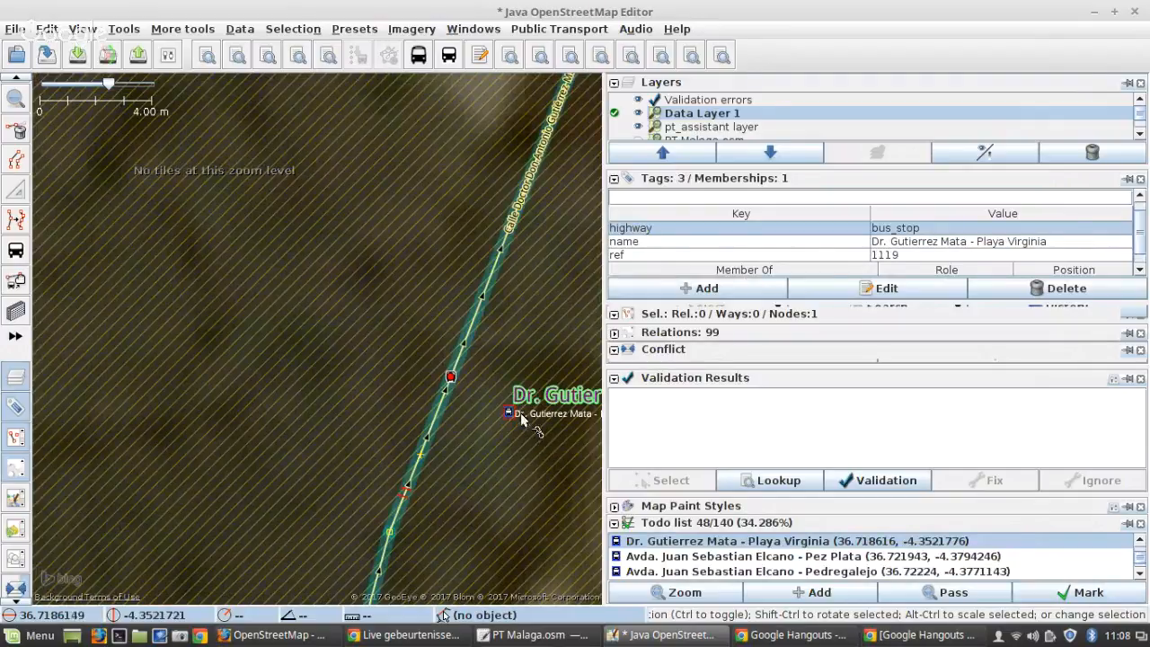
left_click(452, 378)
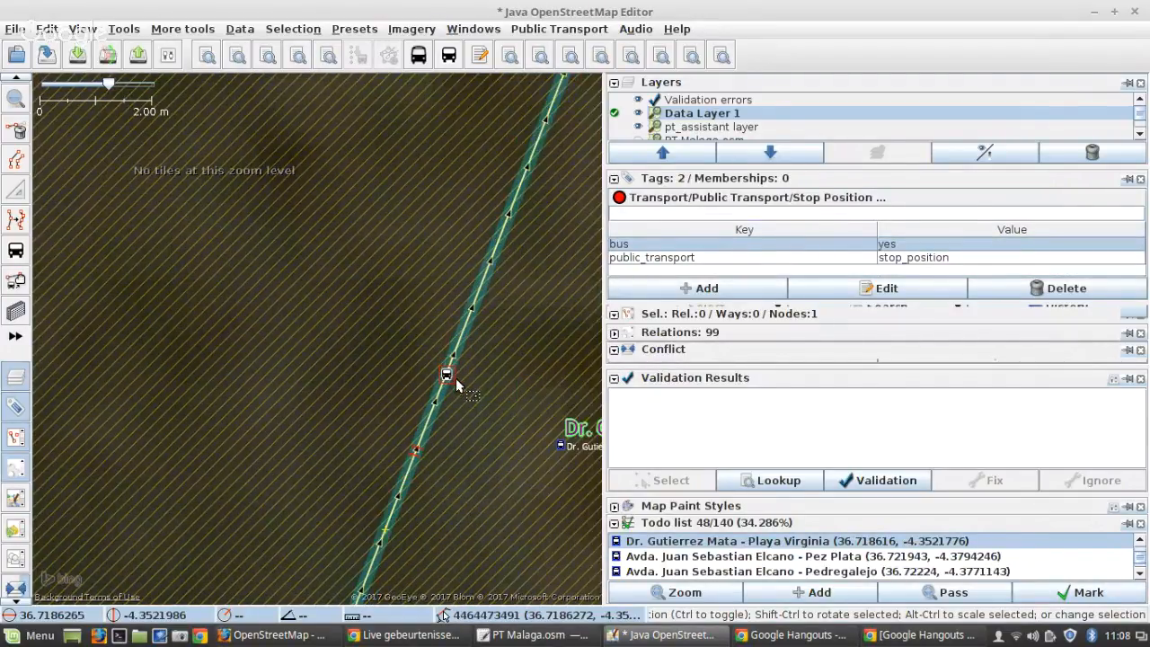
left_click_drag(422, 384, 378, 386)
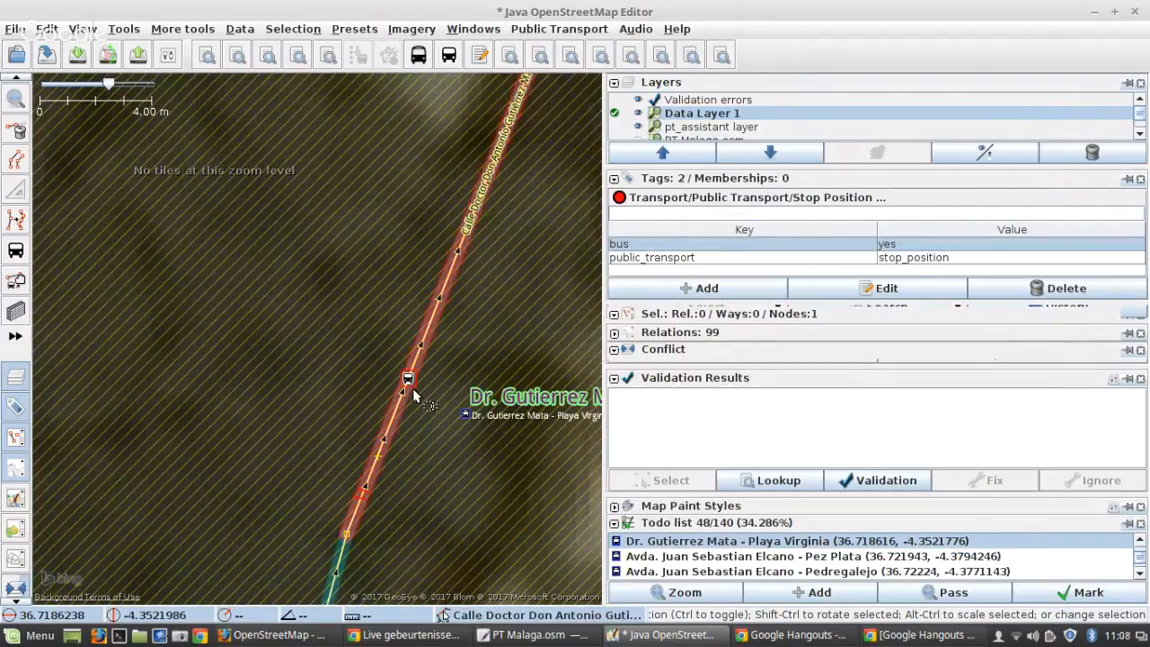
left_click(467, 414)
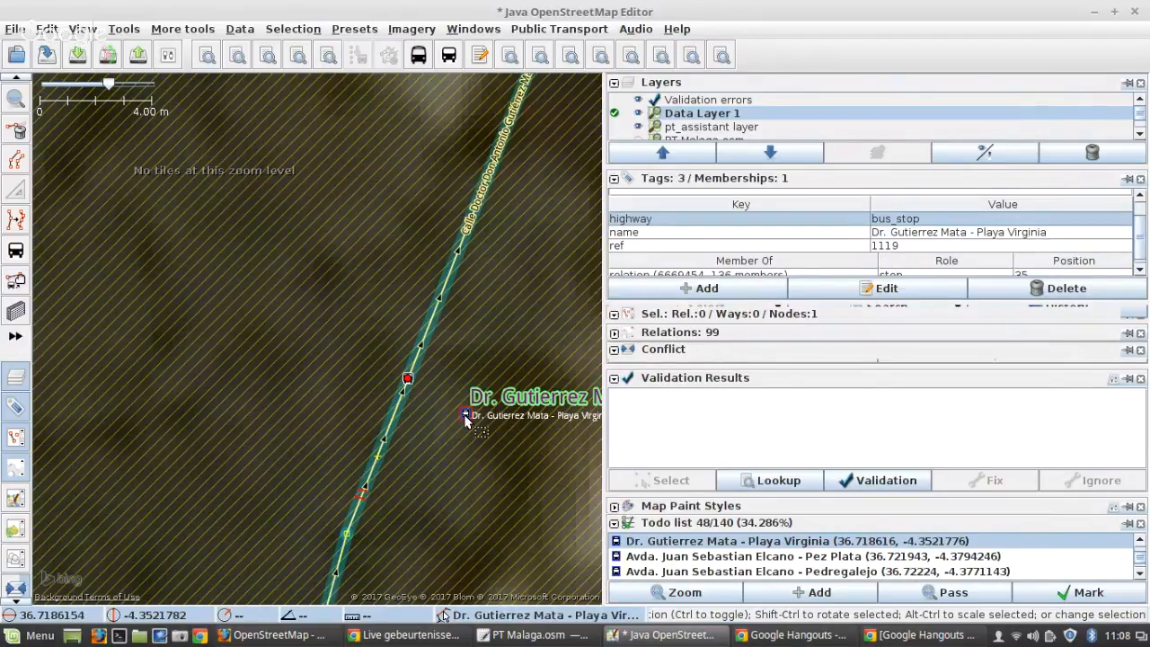
left_click(406, 376, "shift")
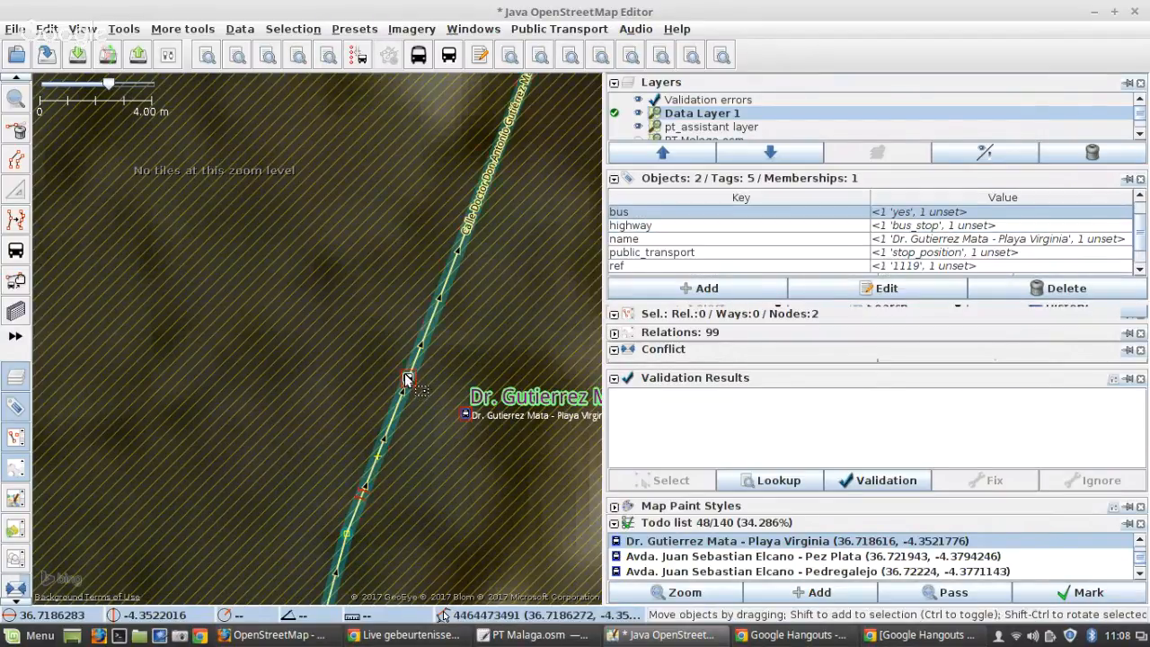
left_click(358, 59)
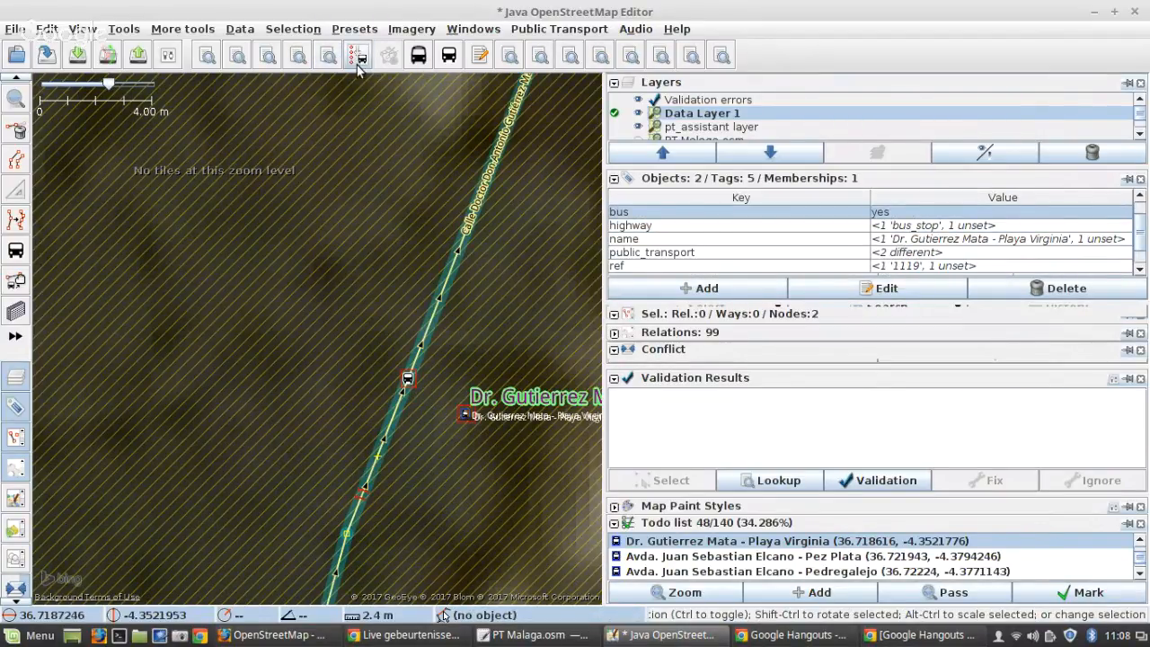
left_click(469, 412)
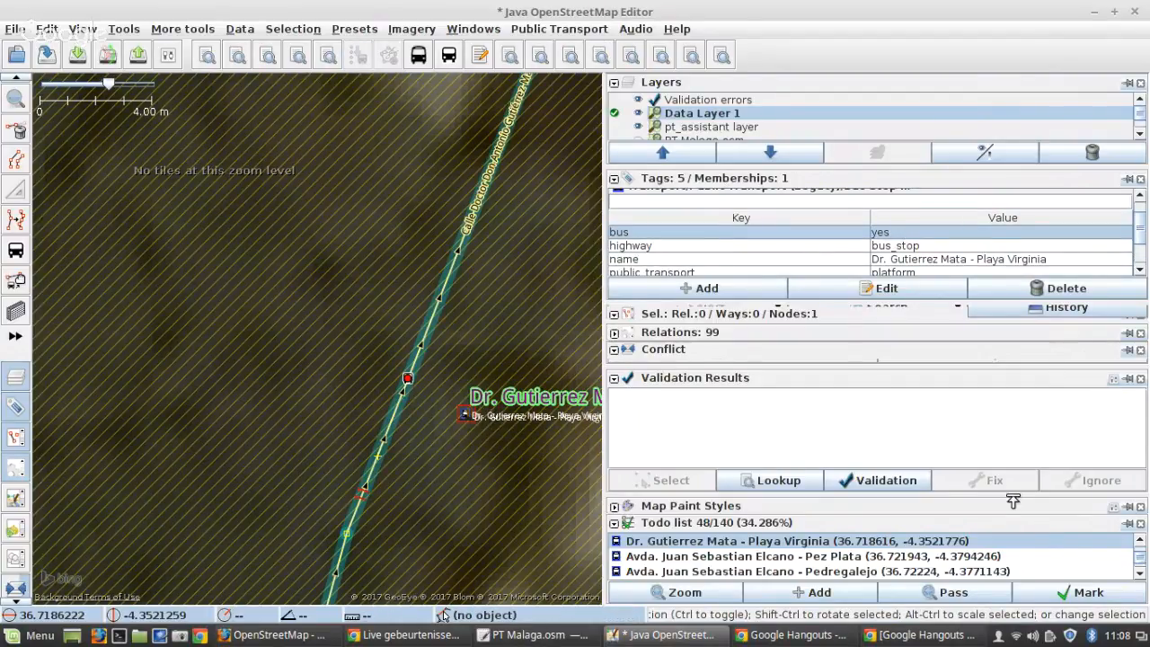
Step: Mark the Dr. Gutierrez Mata - Playa Virginia and Avda. Juan Sebastian Elcano - Pez Plata todo entries as done
left_click(1114, 607)
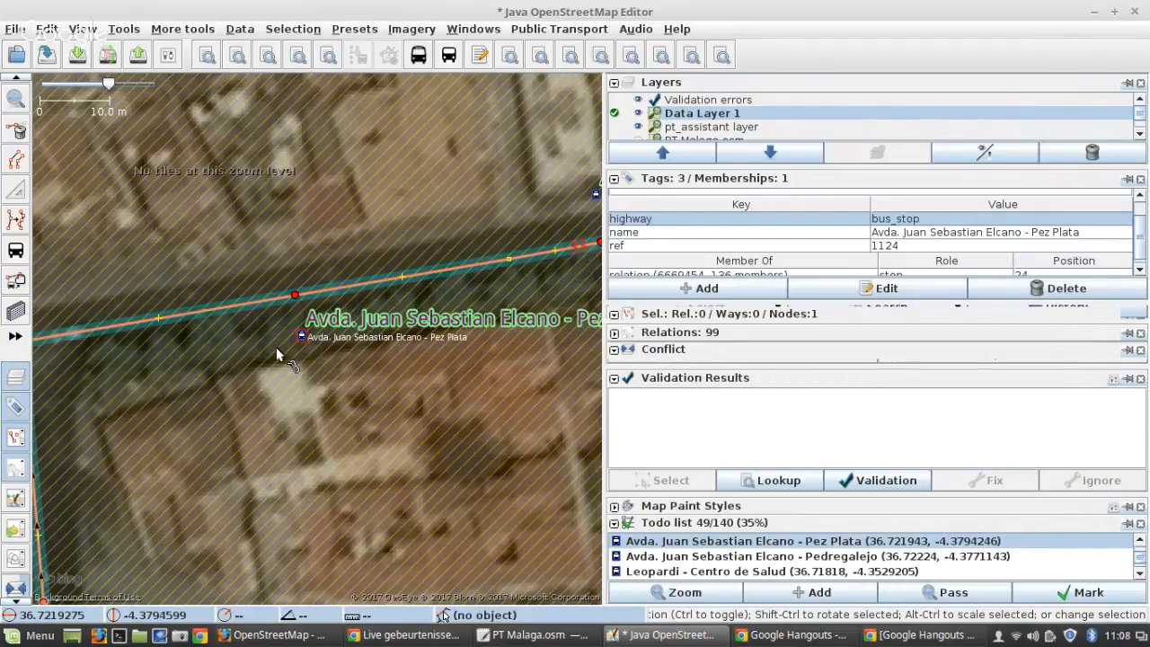
scroll(278, 355, "down", 3)
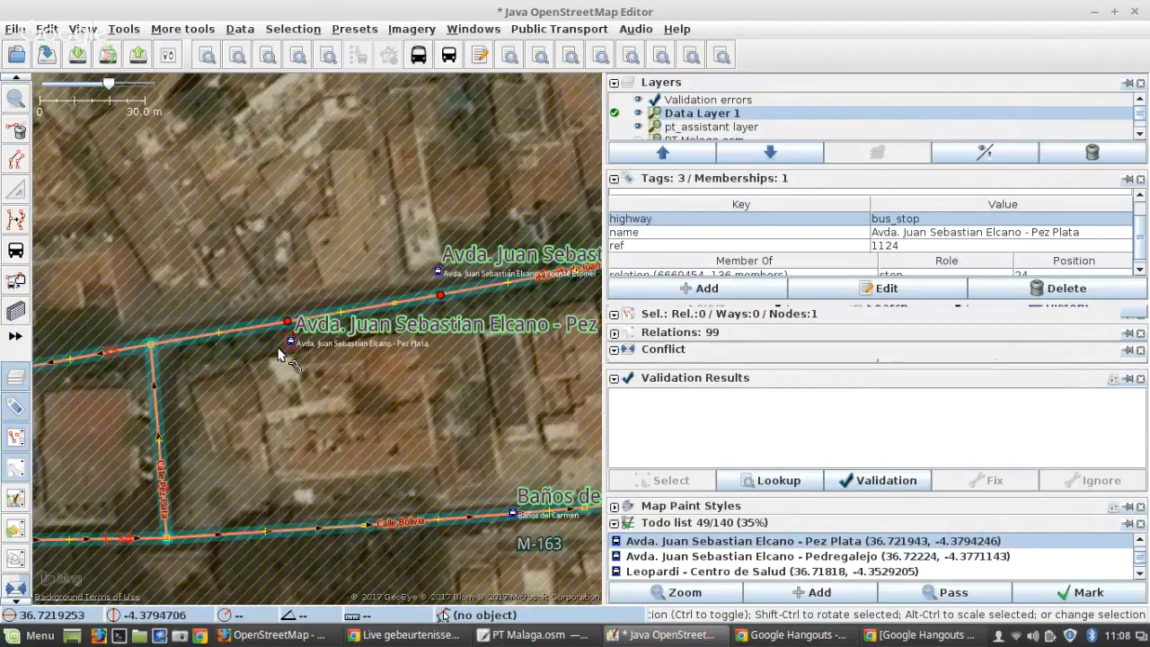
left_click(1062, 597)
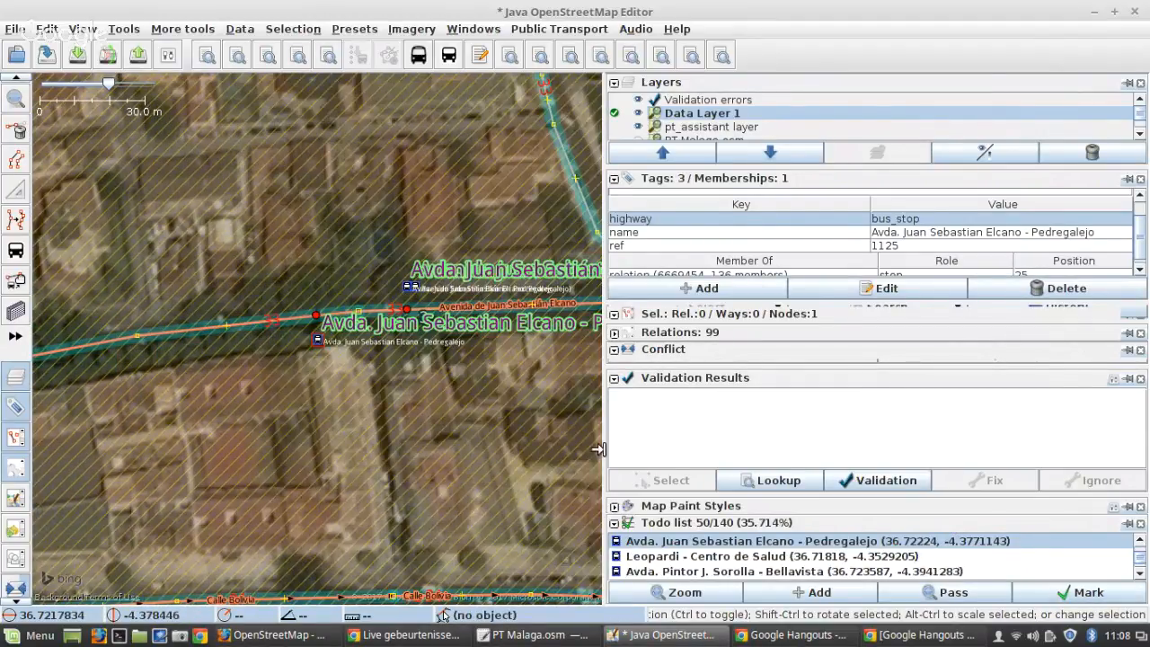
Step: Compare the tags of the Avda. Juan Sebastián Elcano - Pedregalejo and Avenida Juan Sebastián Elcano (Pedregalejo) bus stop nodes north of the road
scroll(400, 286, "up", 5)
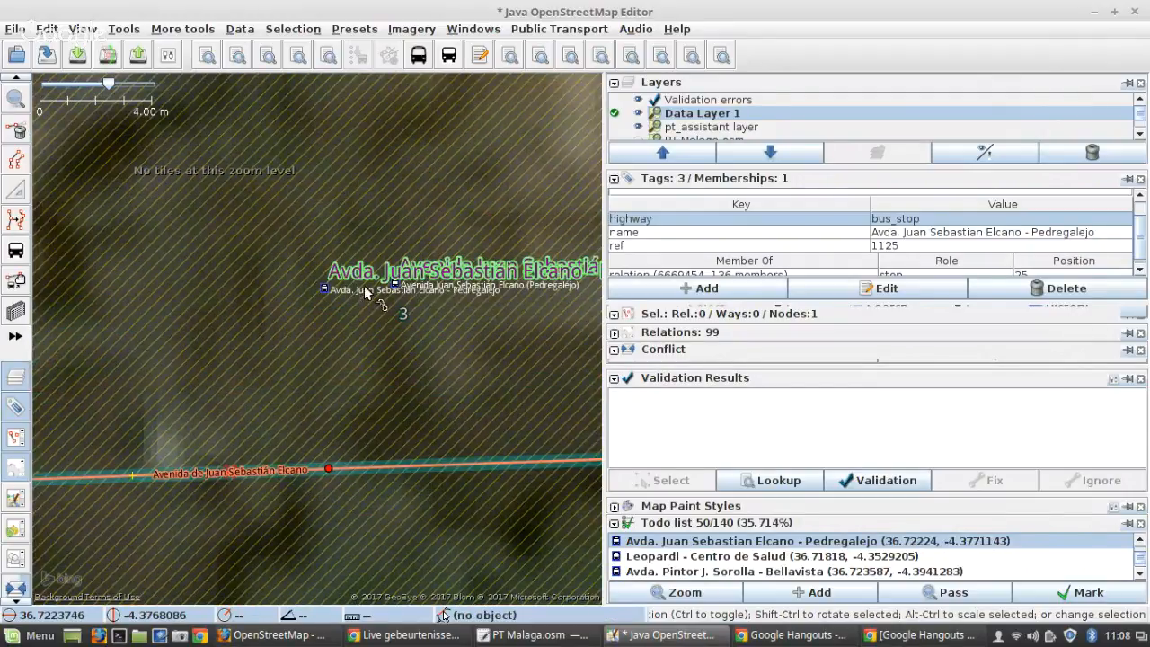
scroll(364, 285, "up", 2)
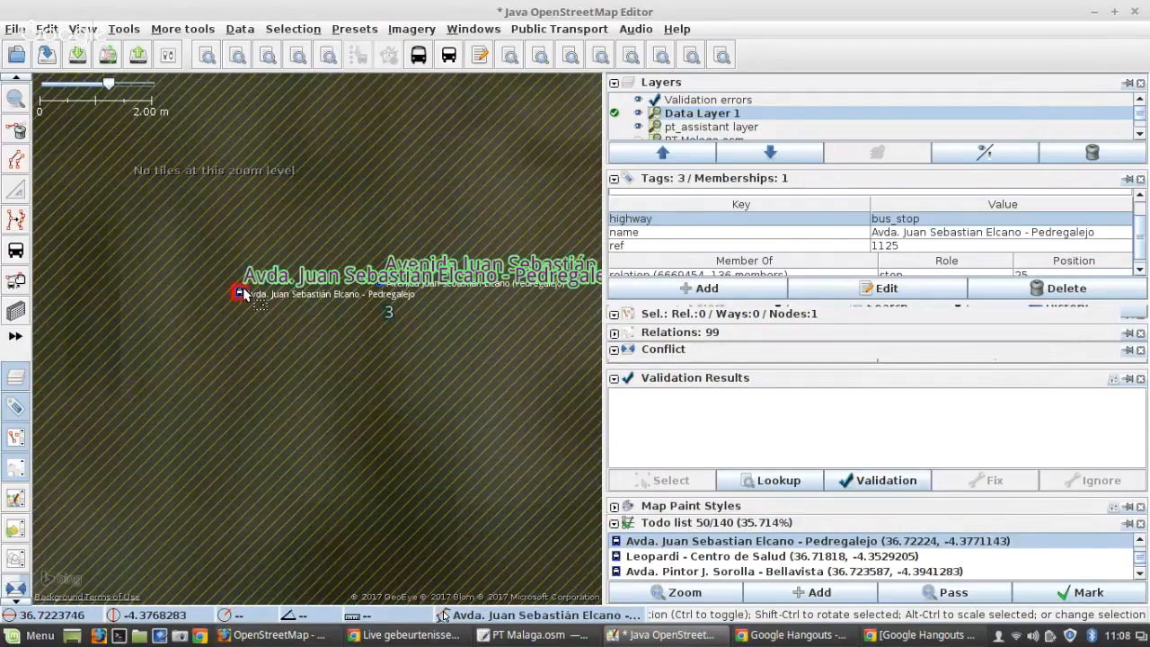
left_click(236, 289)
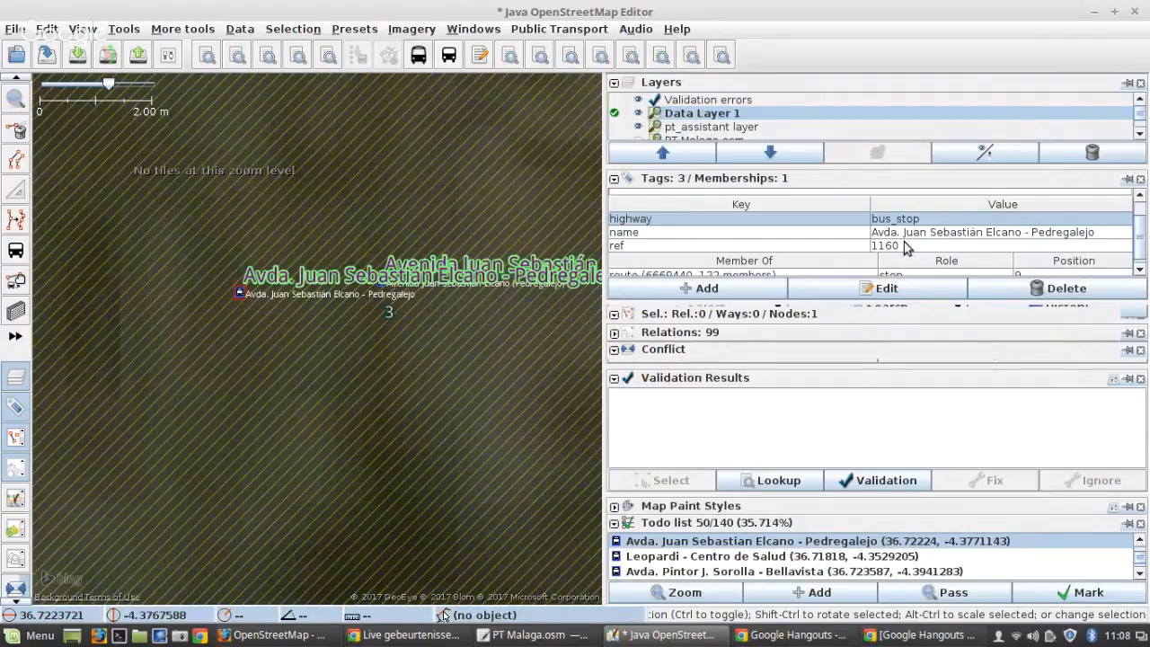
scroll(388, 293, "up", 3)
left_click(365, 251)
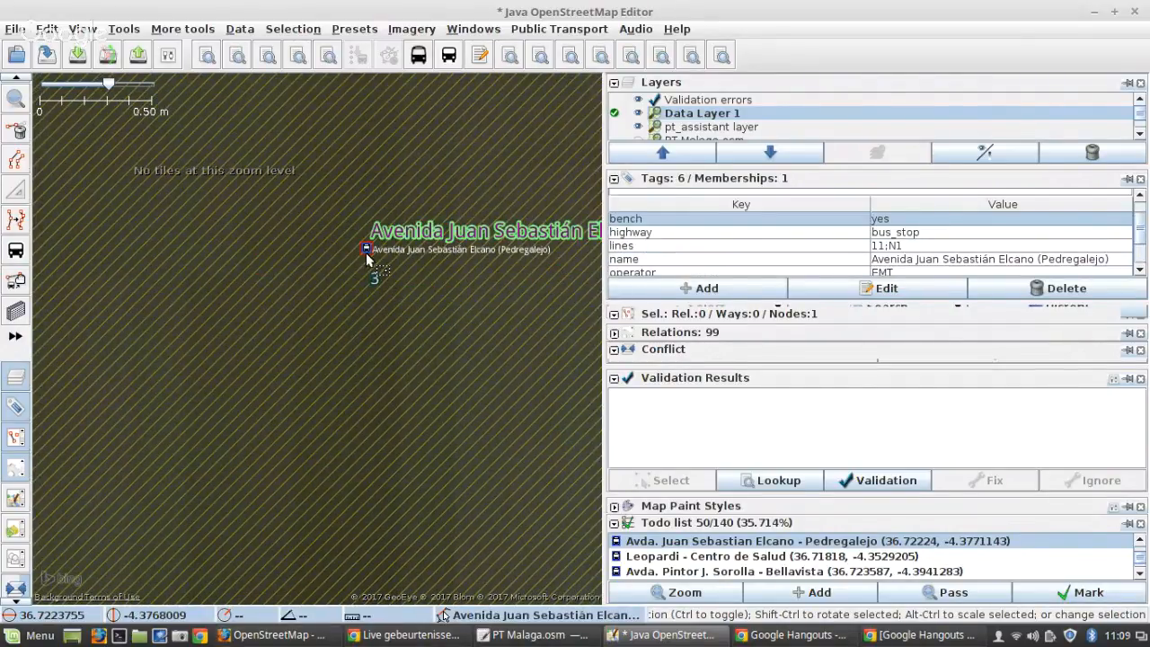
scroll(946, 266, "down", 1)
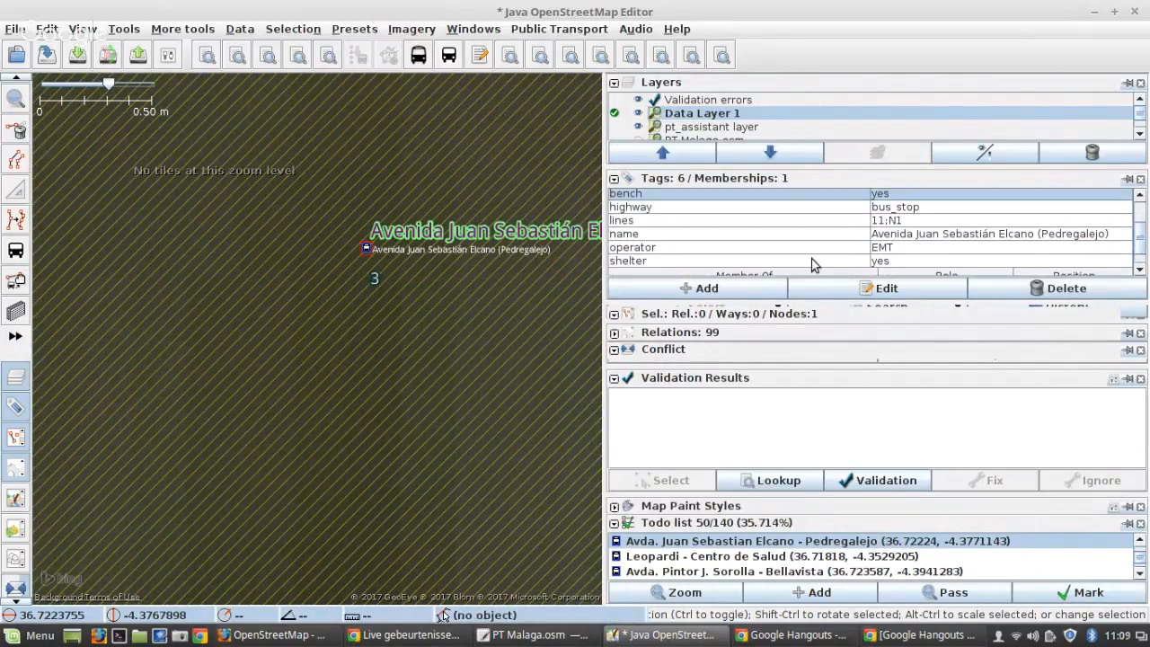
Step: Merge the two Pedregalejo bus stop nodes north of the road, keeping the name Avenida Juan Sebastián Elcano (Pedregalejo) and both relation memberships
scroll(509, 299, "down", 1)
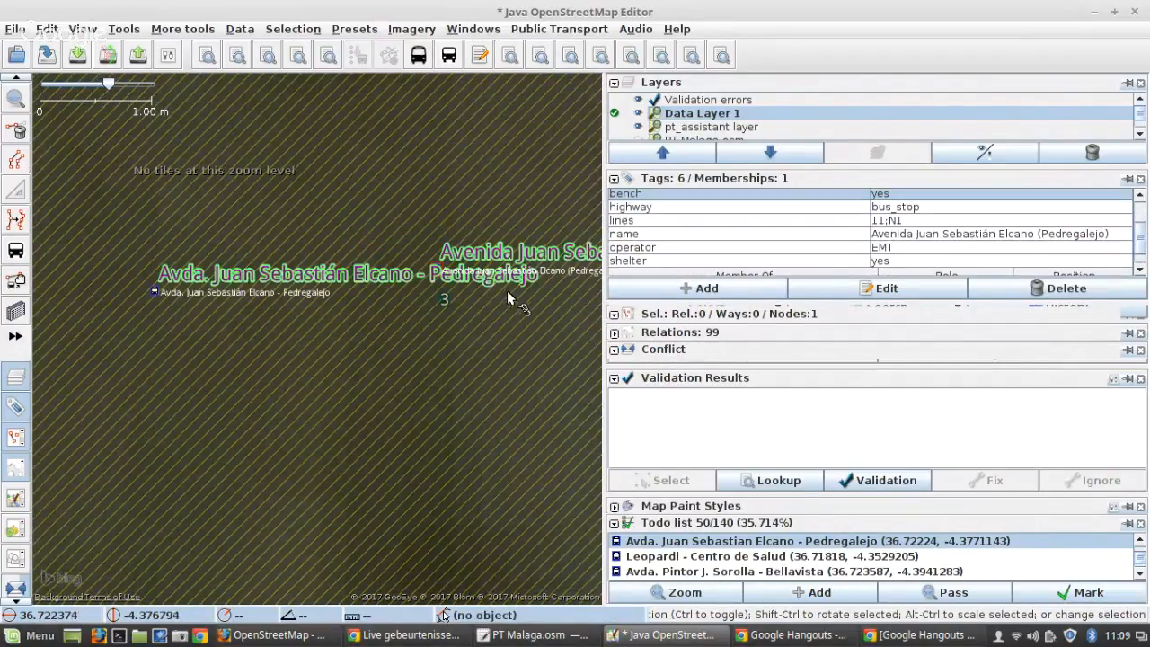
left_click(151, 292, "shift")
key("m")
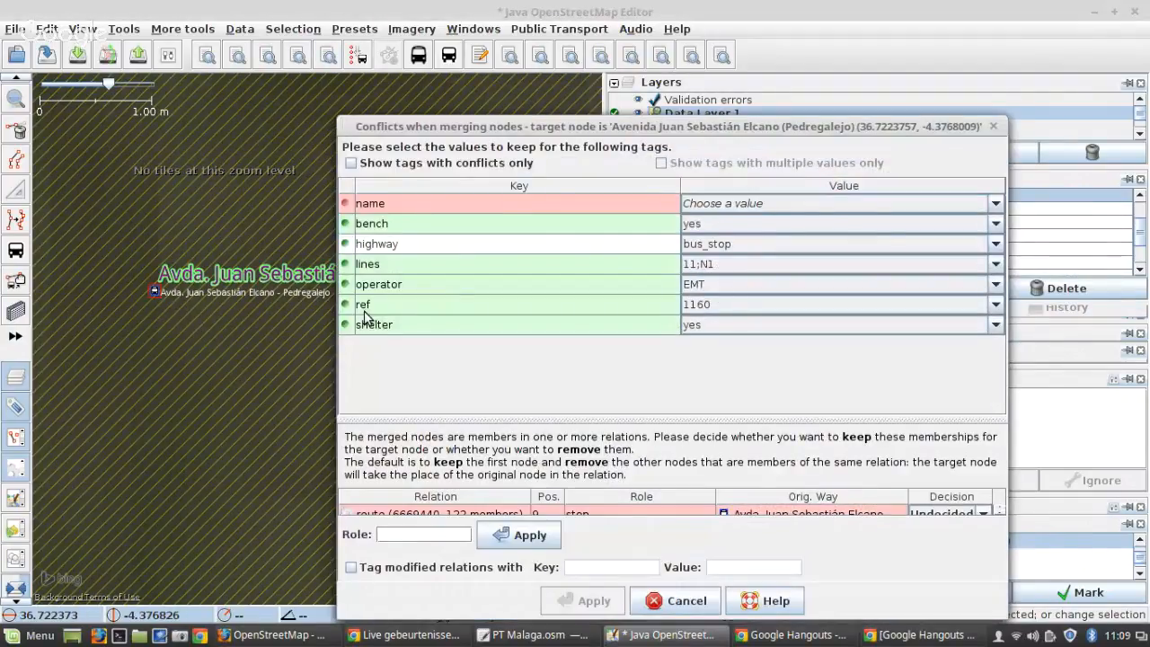
left_click(730, 205)
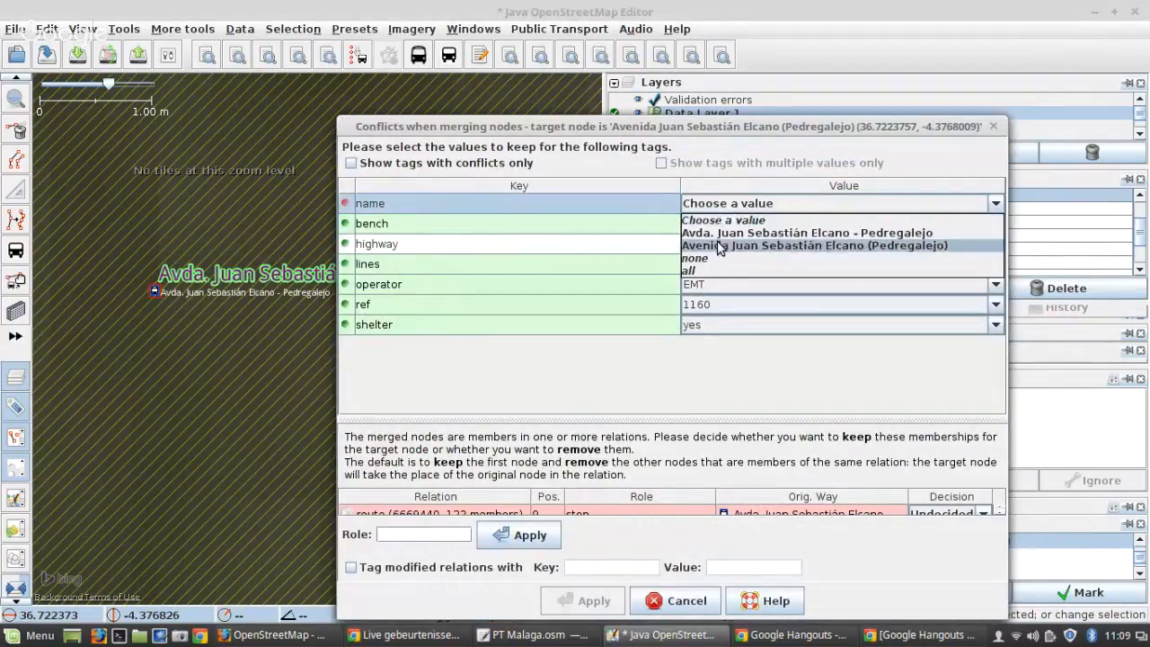
left_click(727, 246)
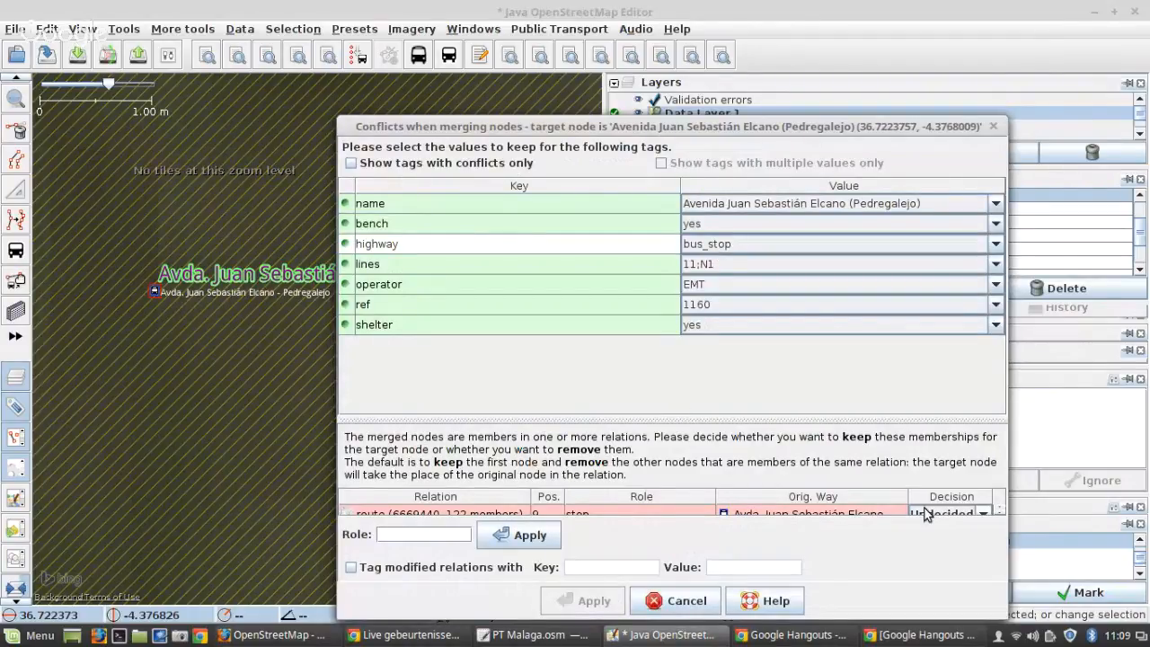
left_click(985, 514)
left_click(935, 528)
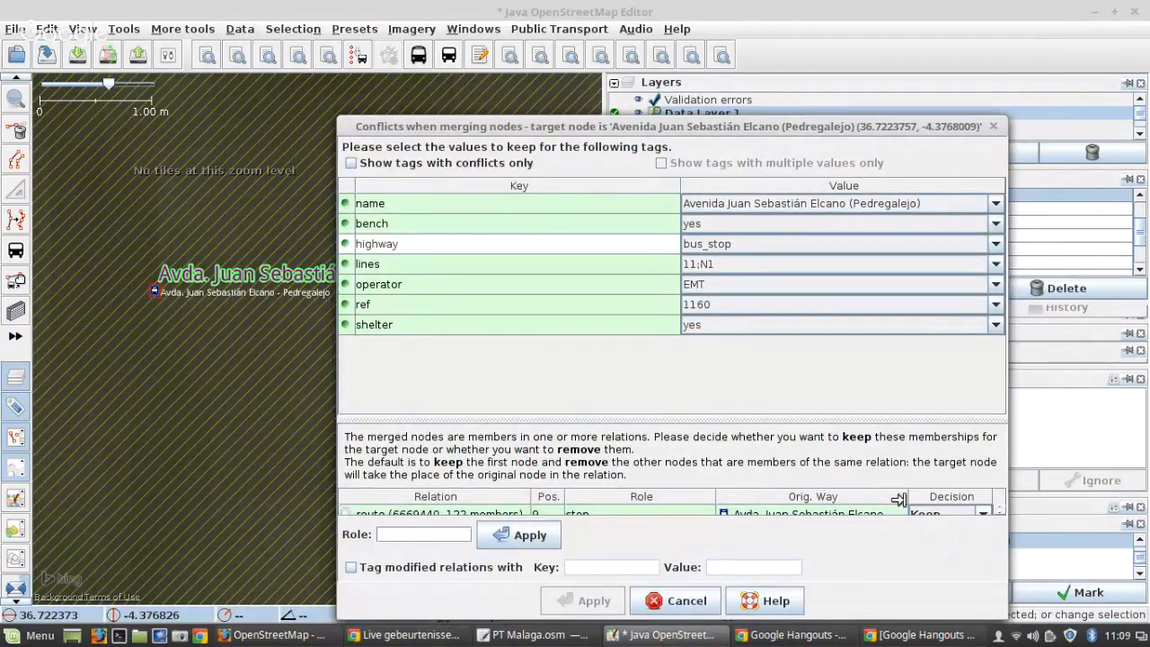
left_click_drag(841, 418, 860, 318)
left_click(997, 433)
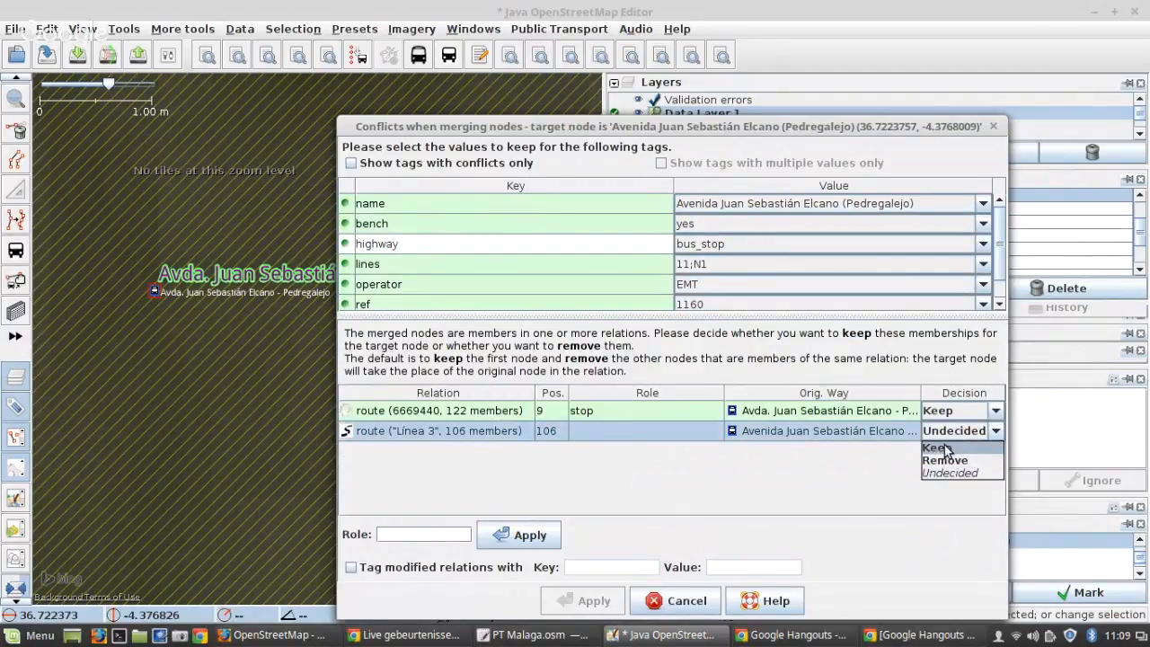
left_click(946, 448)
left_click(593, 601)
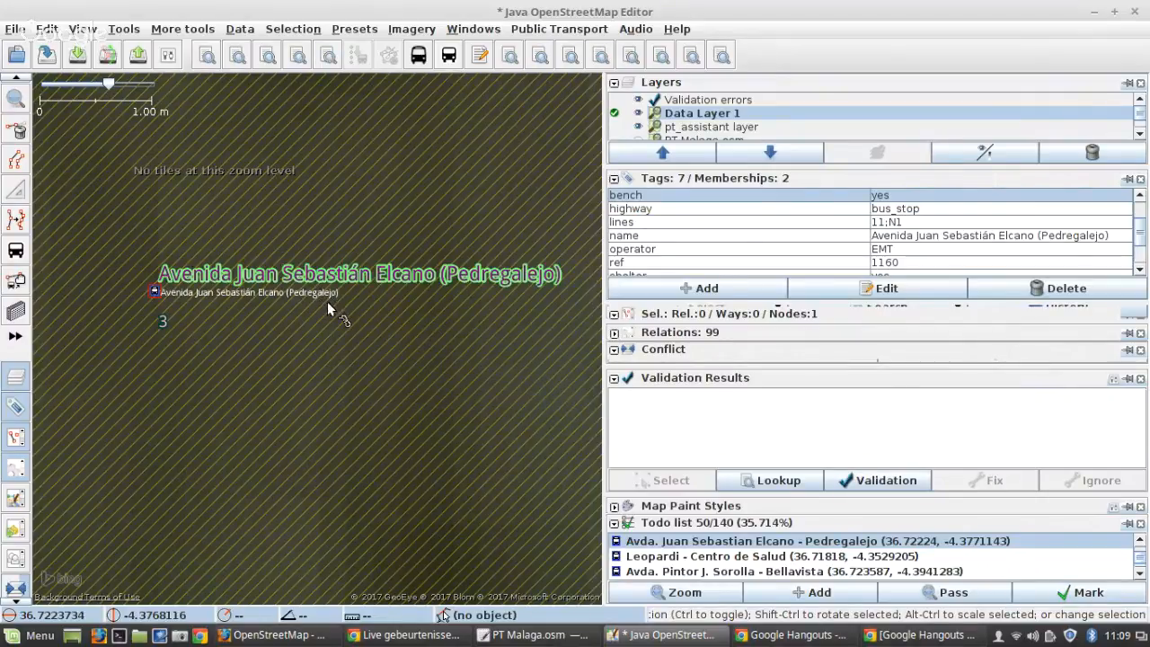
Step: Transfer the stop details between the merged Pedregalejo node and its stop position, and mark the Avda. Juan Sebastian Elcano - Pedregalejo todo entry as done
scroll(327, 301, "down", 3)
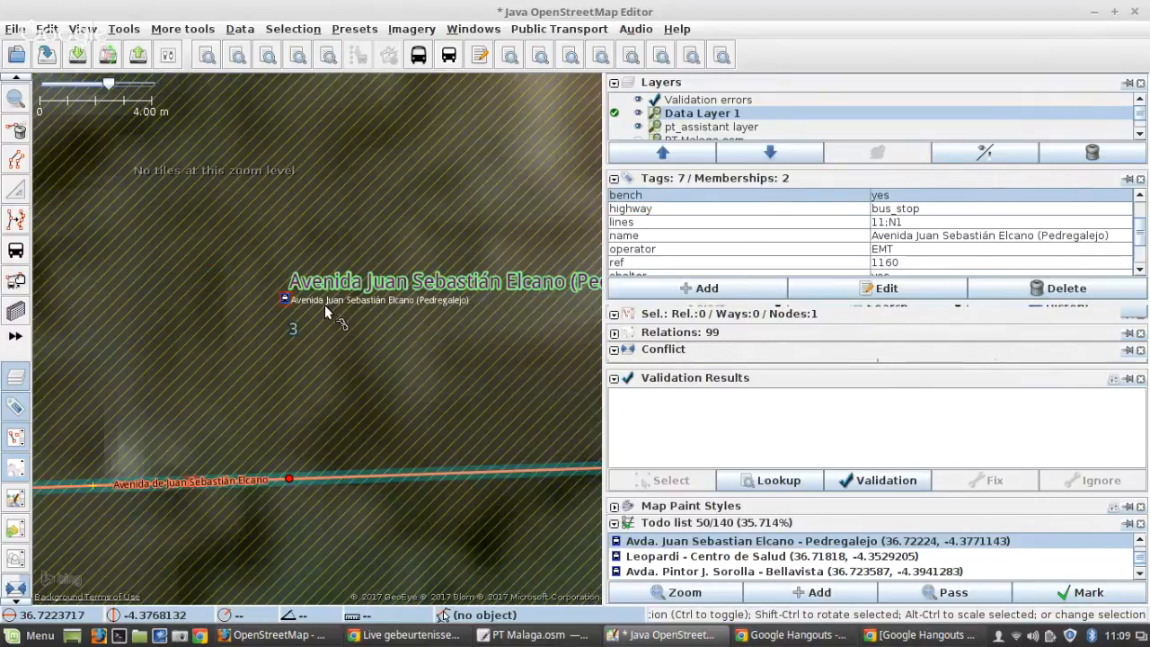
left_click(289, 478, "shift")
left_click(357, 55)
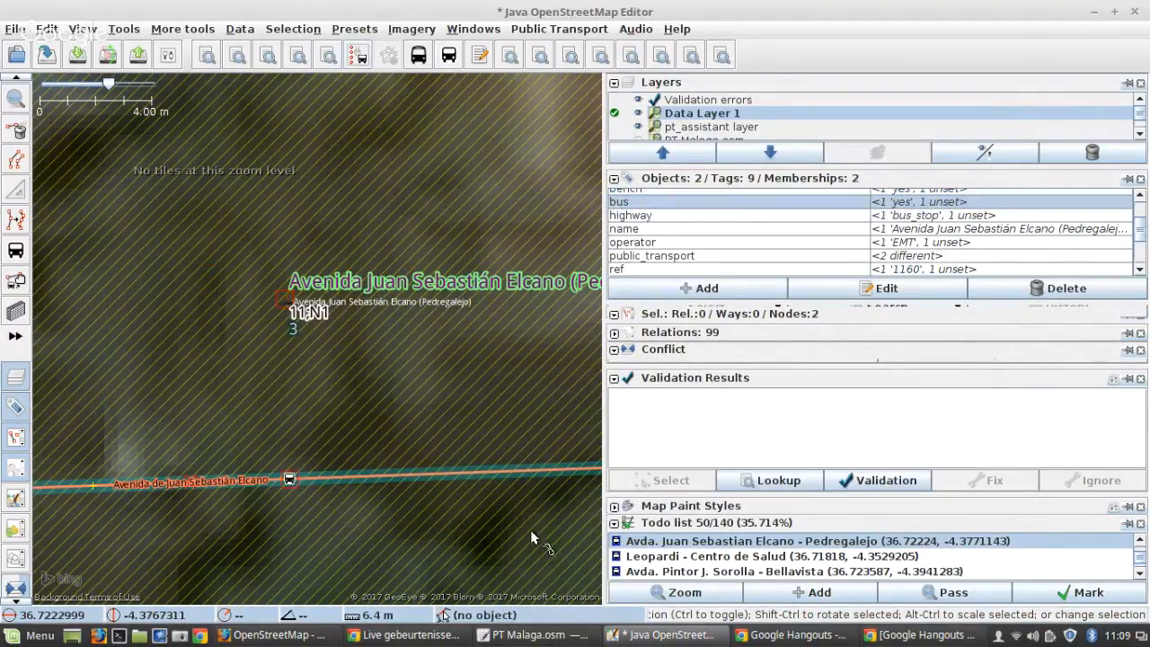
left_click(1089, 593)
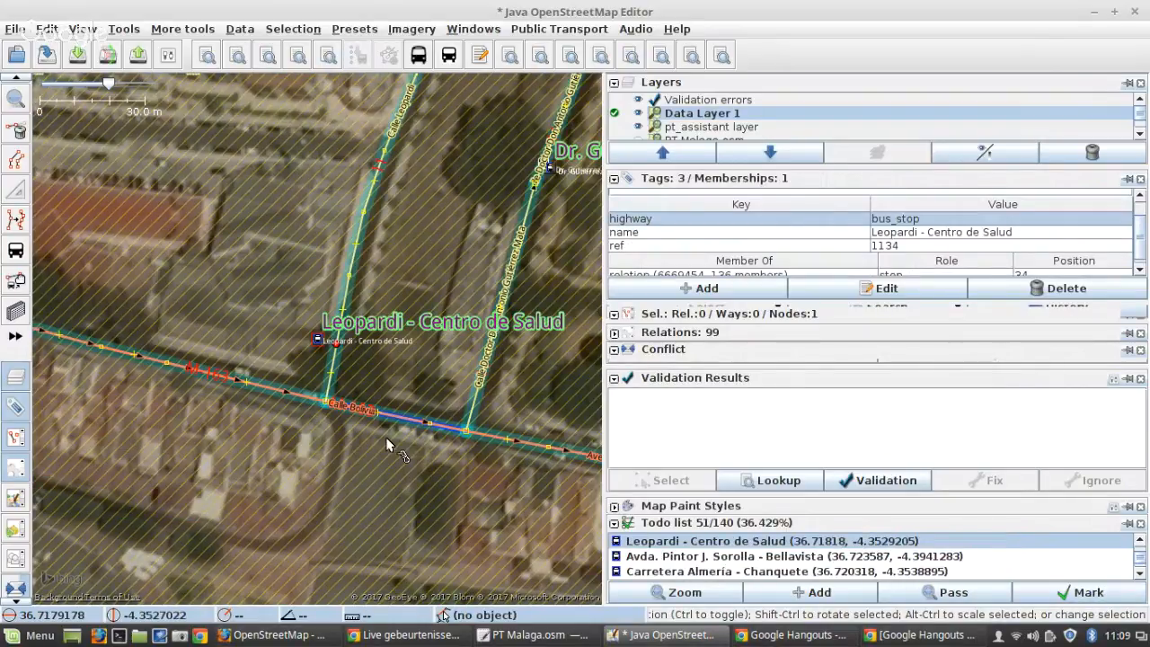
Step: Transfer the stop details between the Leopardi - Centro de Salud node and its stop position on Calle Leopardi, and mark its todo entry as done
scroll(319, 388, "up", 2)
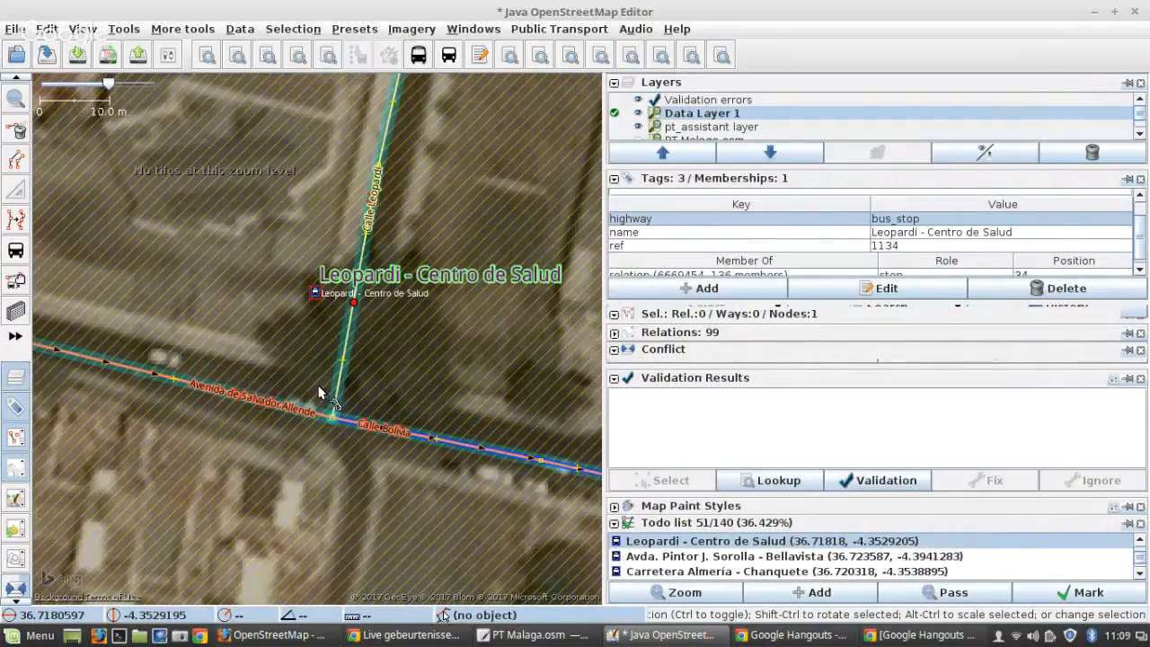
left_click(353, 302, "shift")
left_click(360, 59)
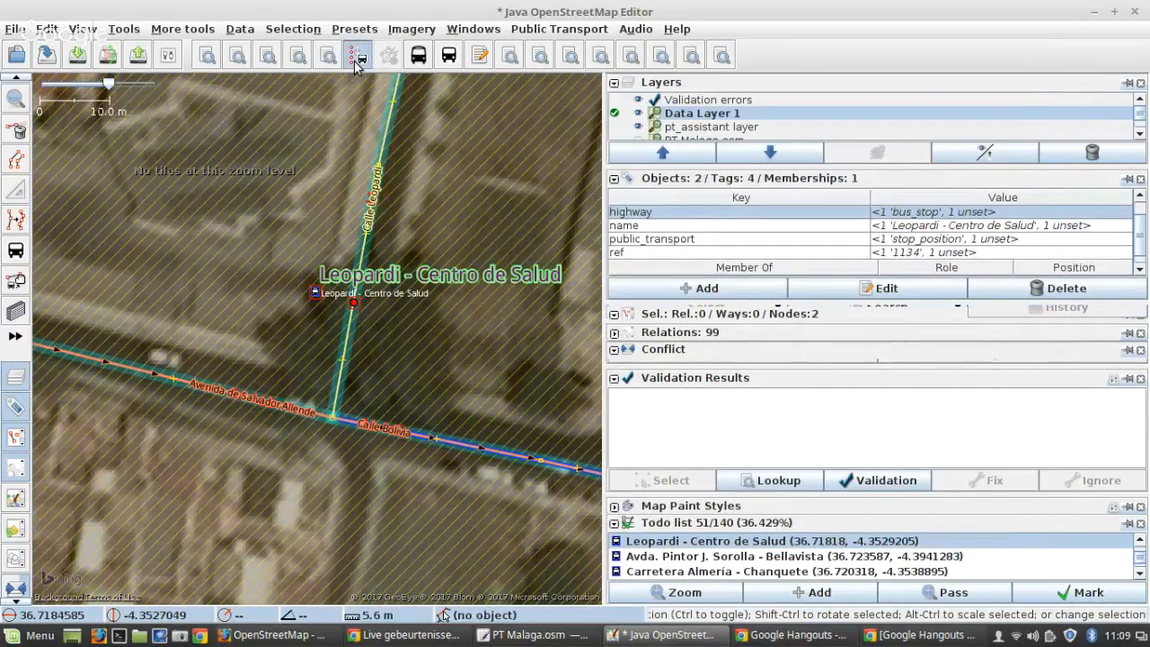
left_click(1087, 593)
Step: Check the stop position near Avda. Pintor J. Sorolla - Bellavista, and mark the Bellavista and Carretera Almería - Chanquete todo entries as done
scroll(308, 374, "up", 2)
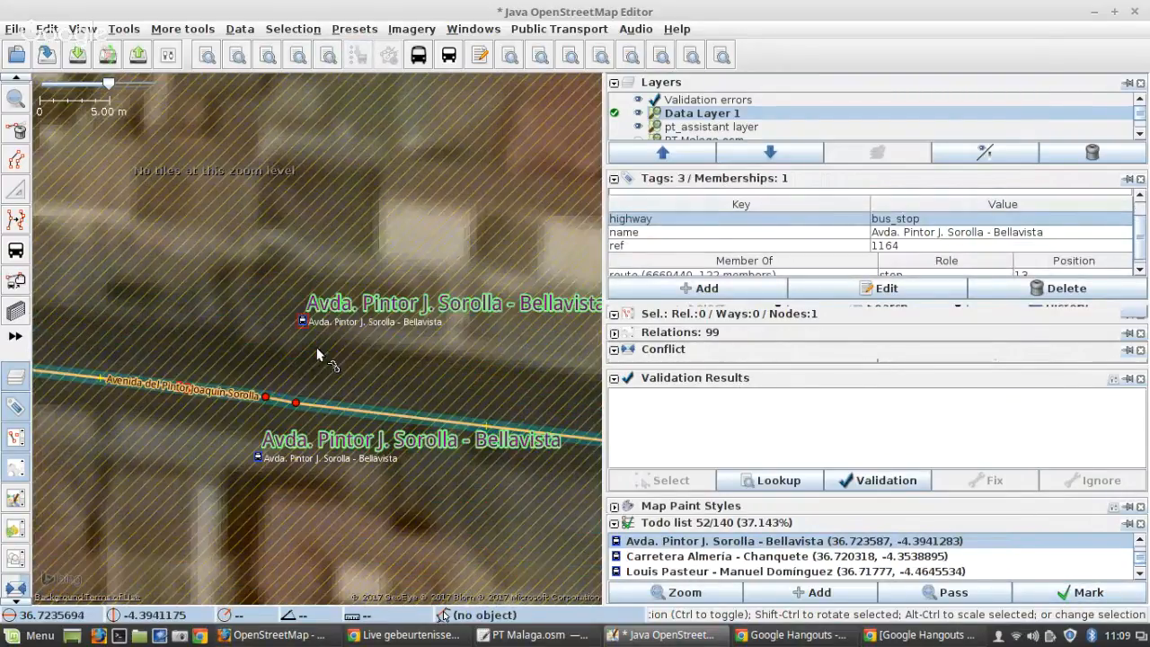
scroll(301, 385, "up", 2)
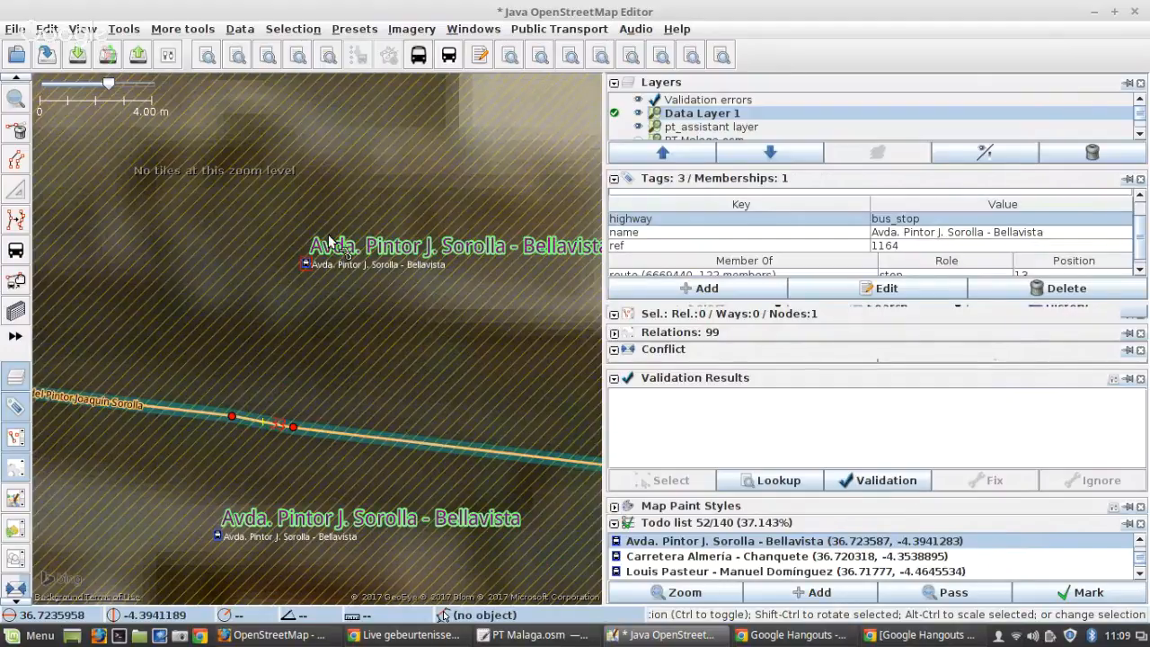
left_click(294, 428)
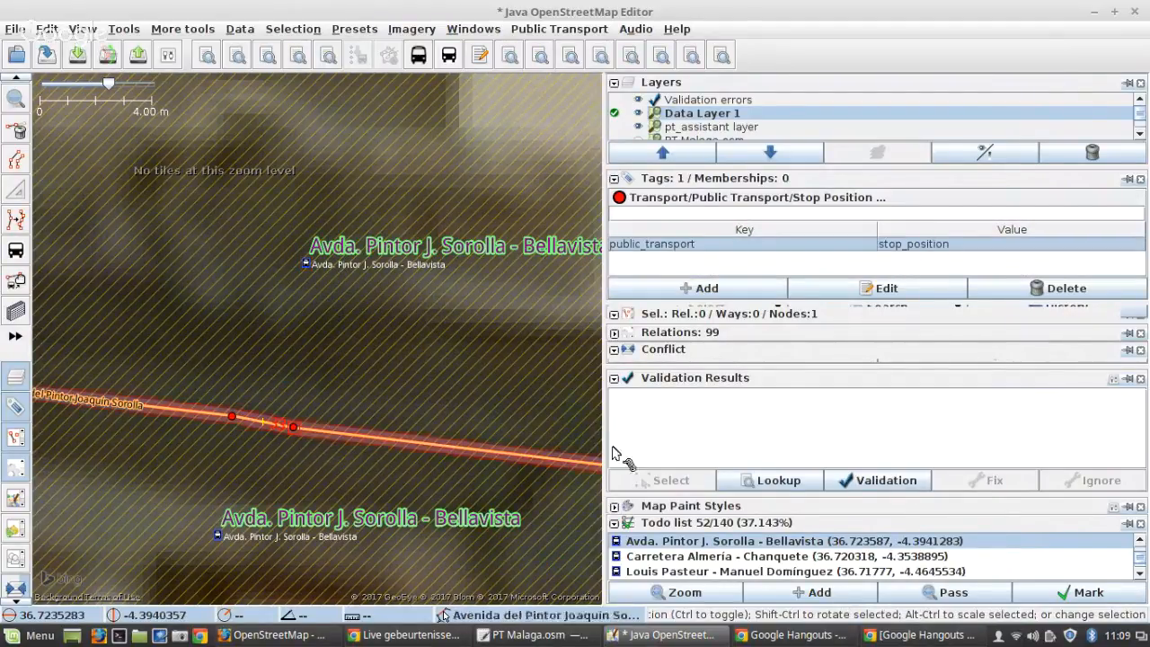
left_click(1090, 600)
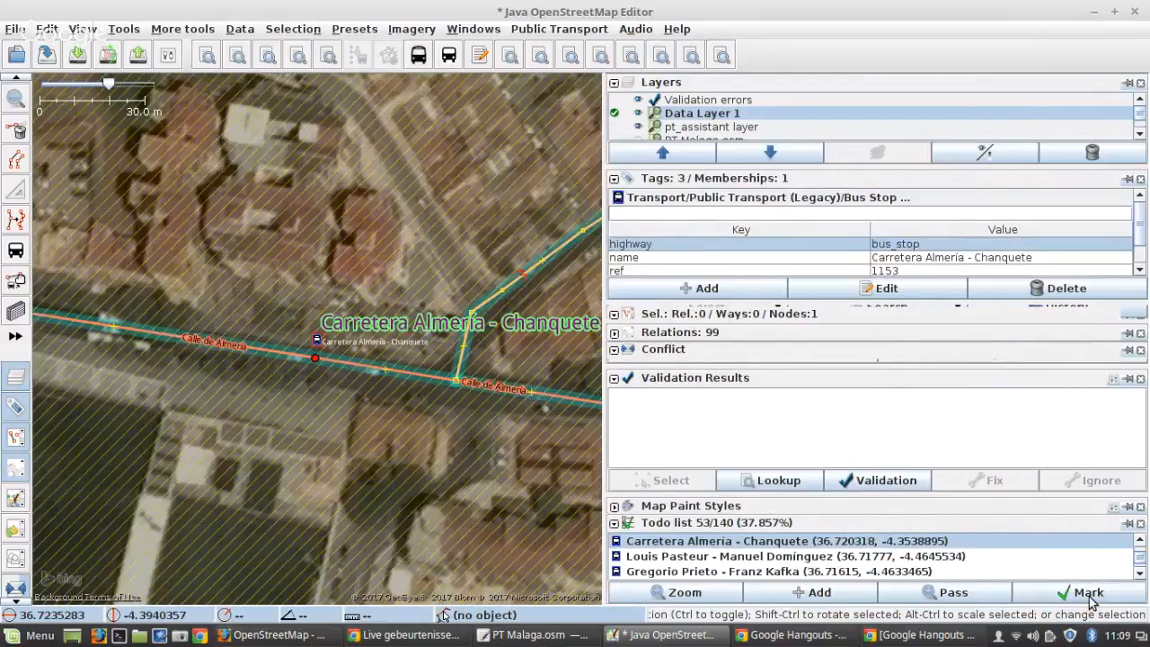
left_click(1091, 600)
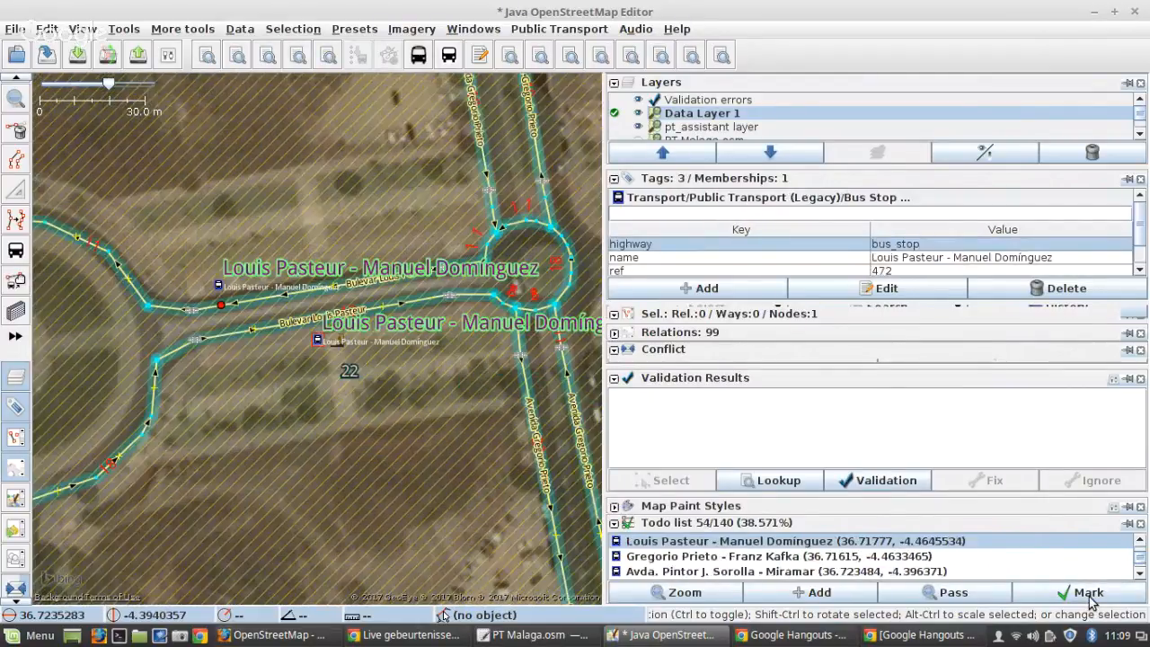
Step: Merge the Louis Pasteur - Manuel Domínguez bus stop with ref 472 into the adjacent Línea 22 platform node, keeping both relation memberships
scroll(341, 342, "up", 4)
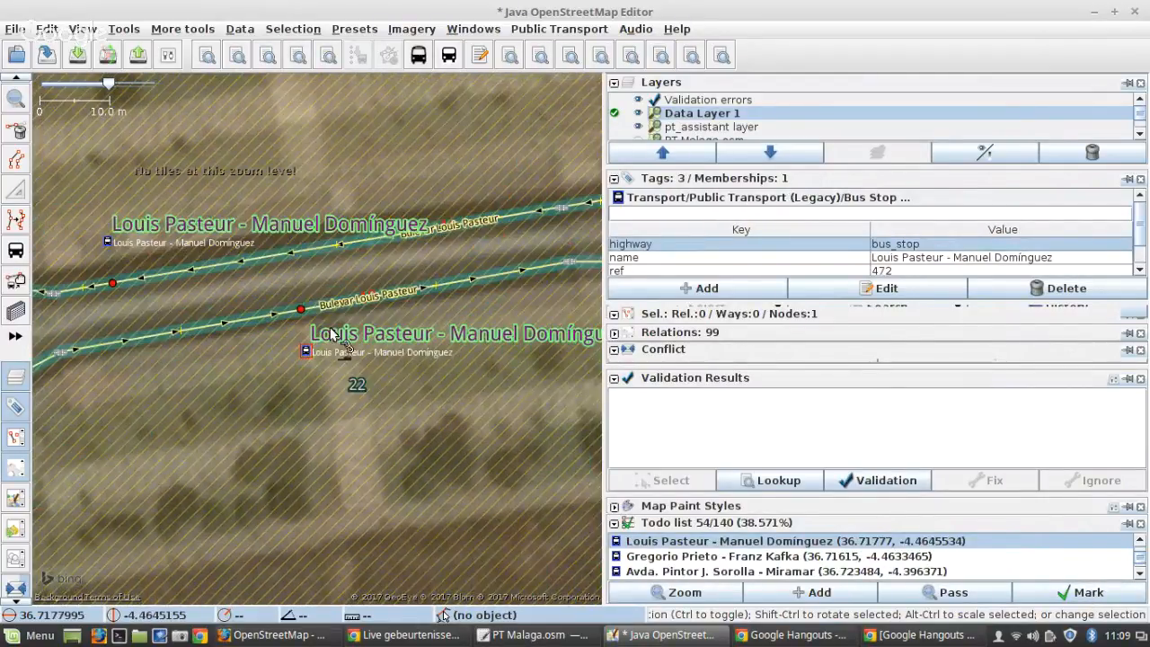
left_click(361, 384)
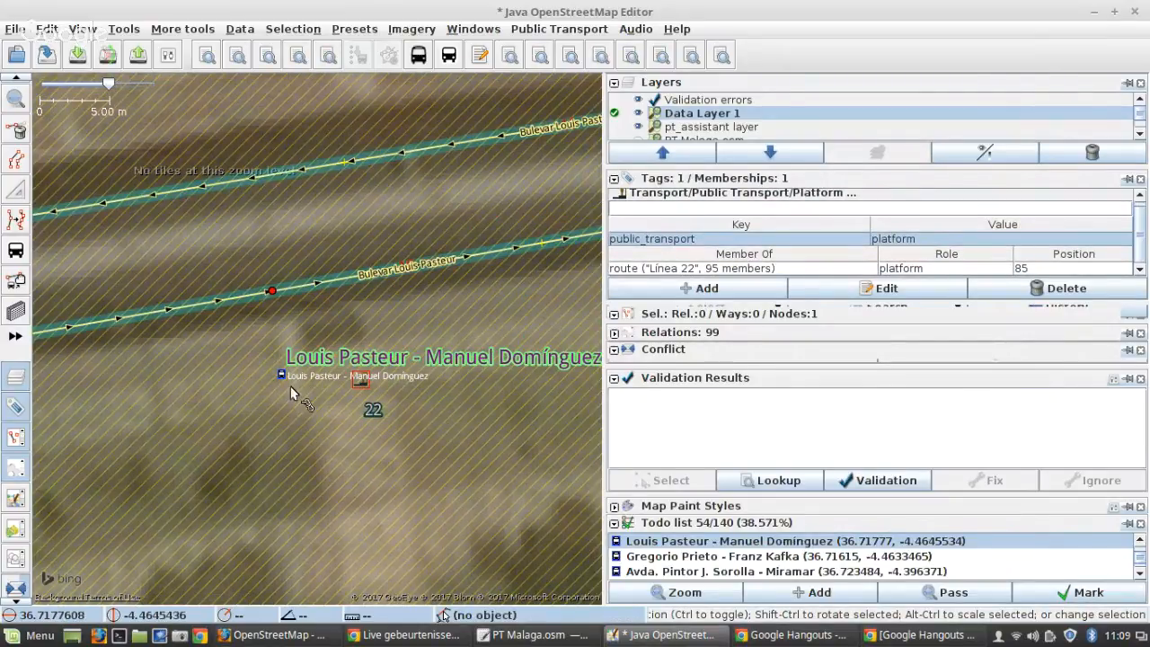
left_click(282, 377, "shift")
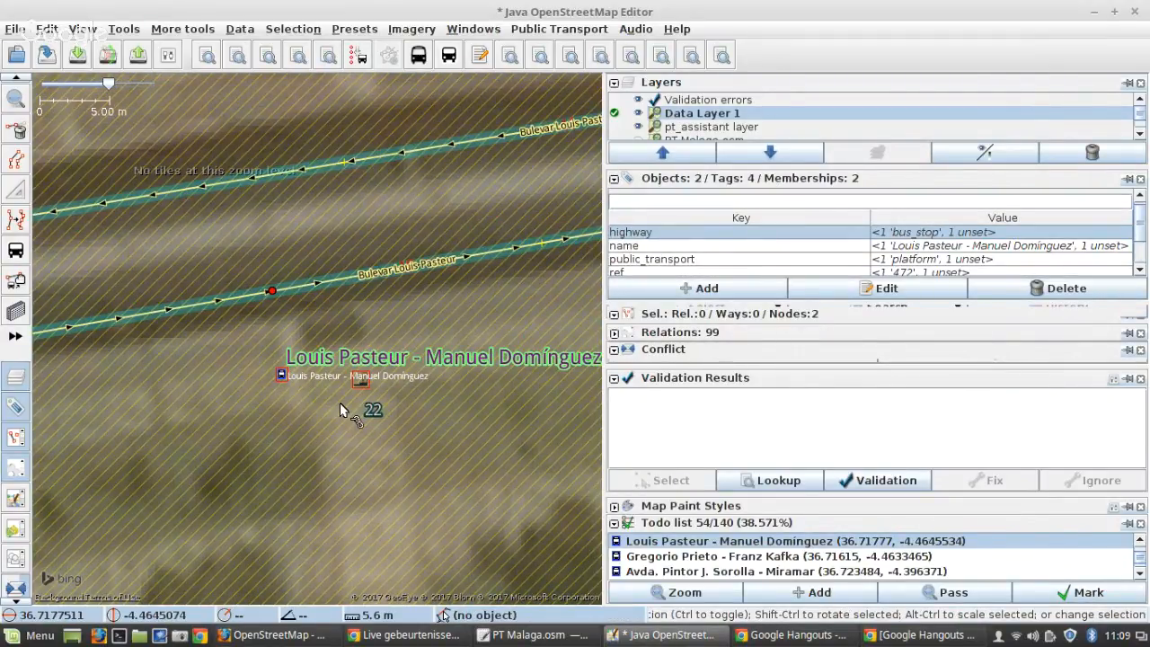
key("m")
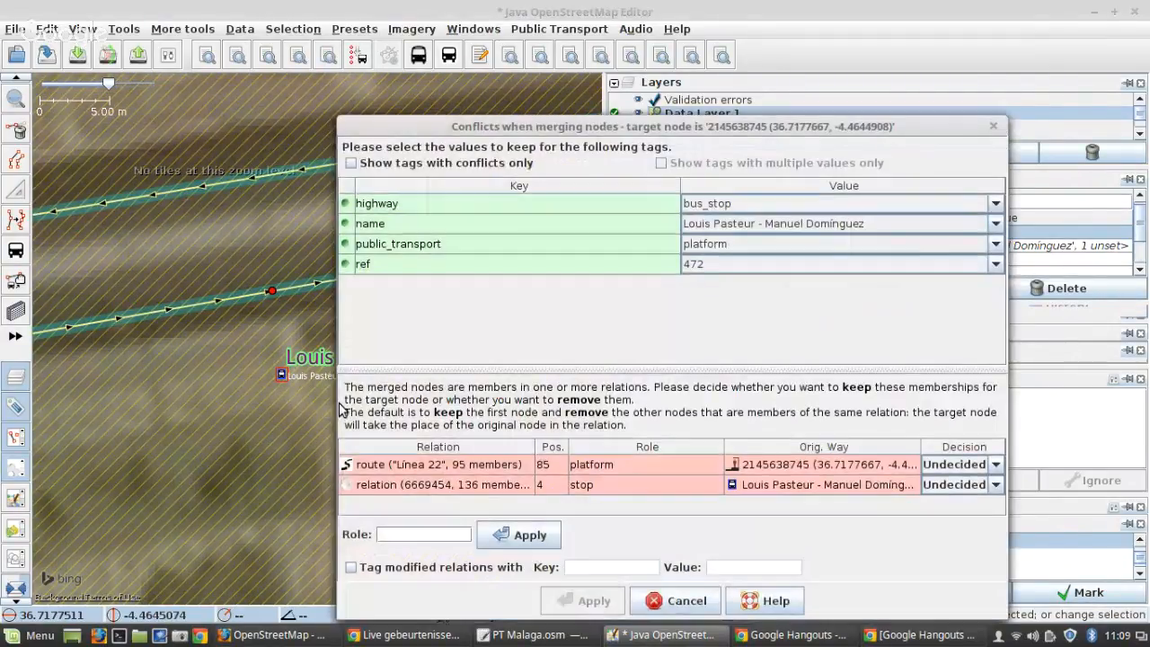
left_click(996, 465)
left_click(939, 481)
left_click(996, 485)
left_click(940, 501)
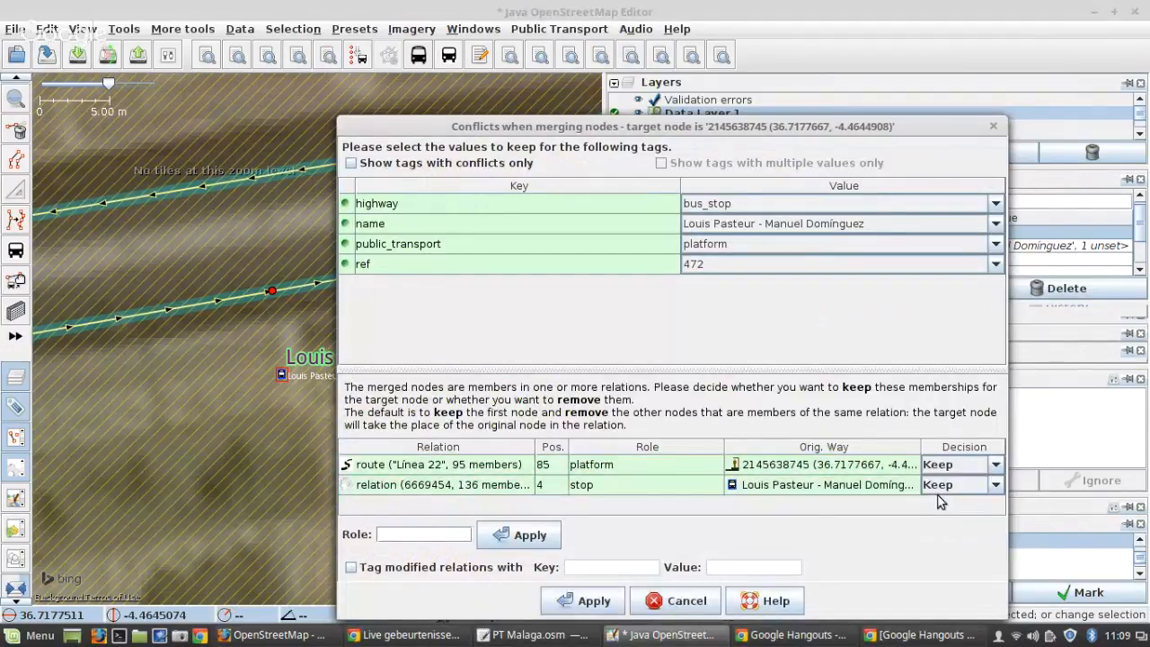
left_click(589, 600)
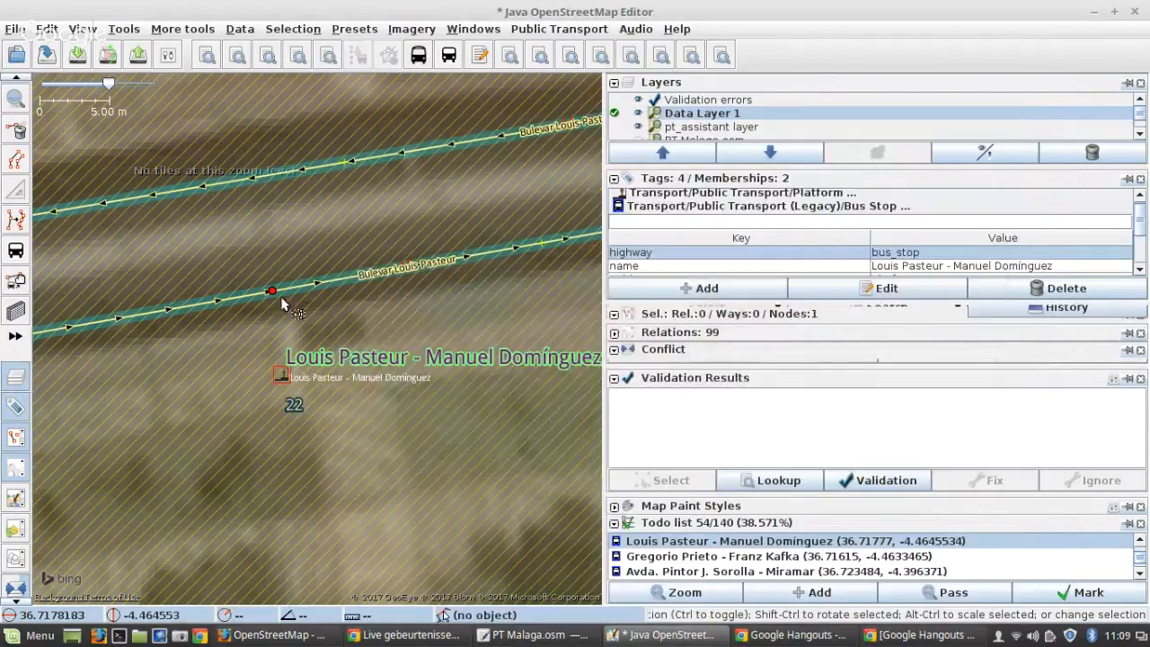
Step: Transfer stop details between the merged Louis Pasteur - Manuel Domínguez node and its stop position, and mark its todo entry and Gregorio Prieto - Franz Kafka as done
left_click(358, 56)
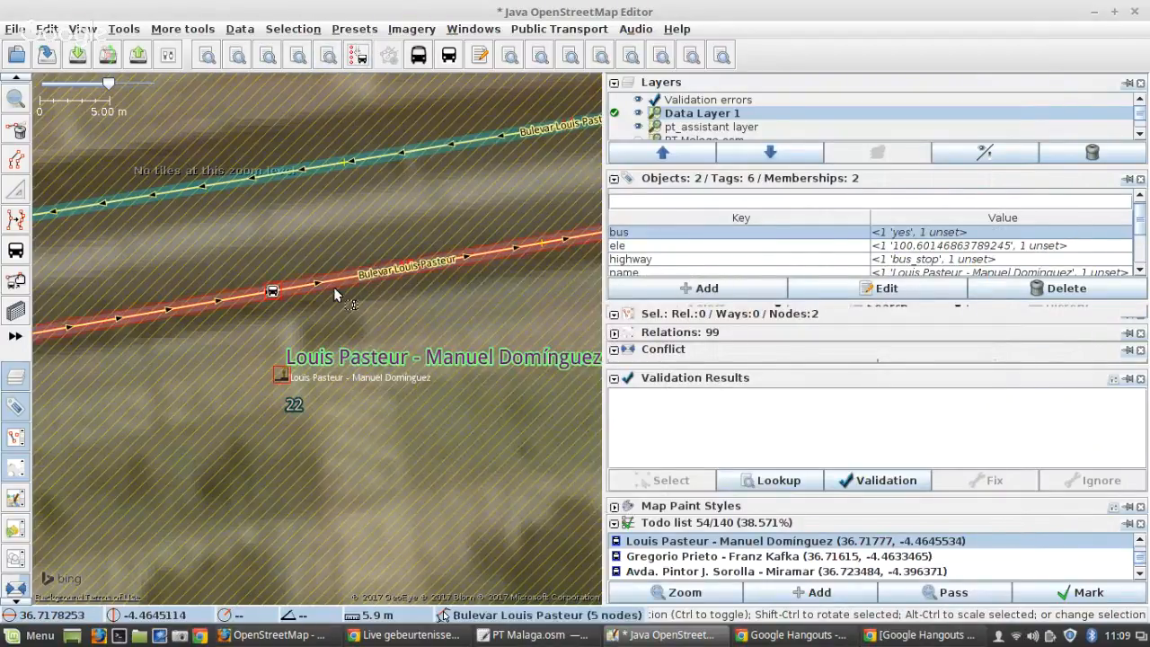
left_click(1040, 596)
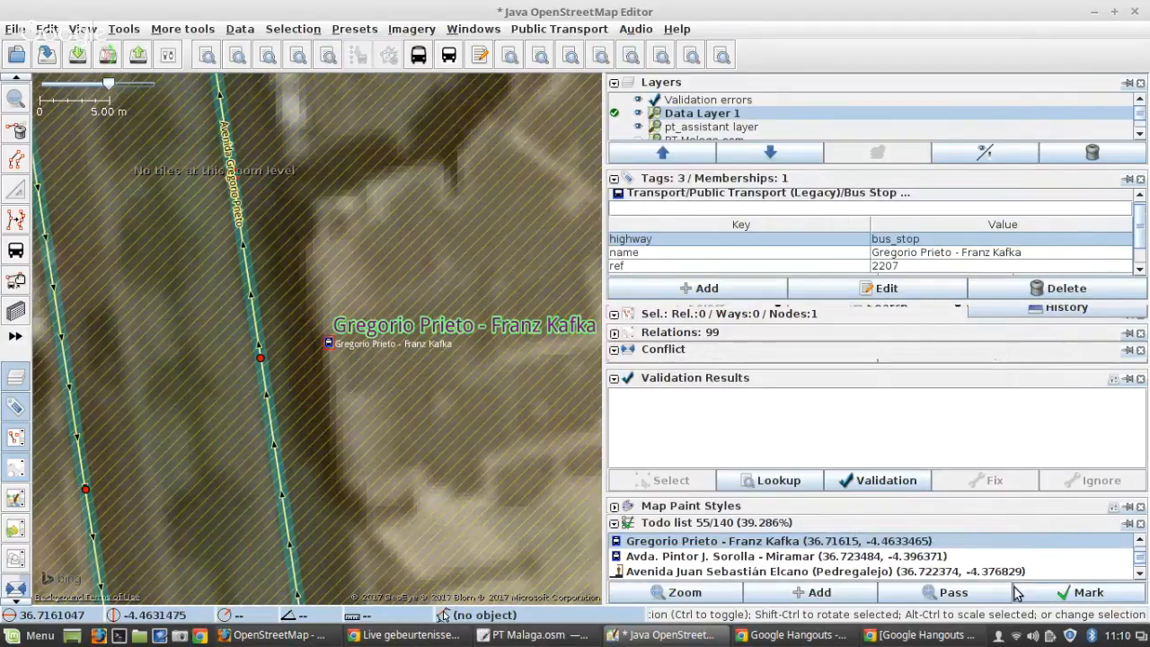
left_click(1036, 595)
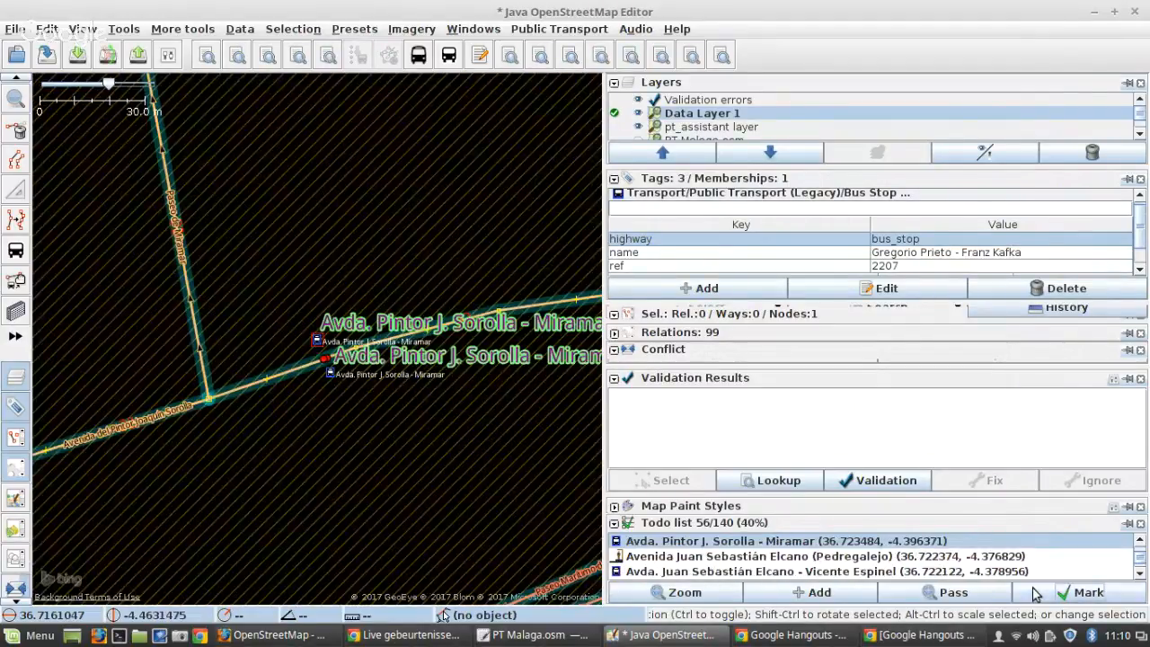
Step: Check the Avda. Pintor J. Sorolla - Miramar stops and mark the Miramar todo entry as done
scroll(317, 357, "up", 2)
scroll(401, 381, "down", 1)
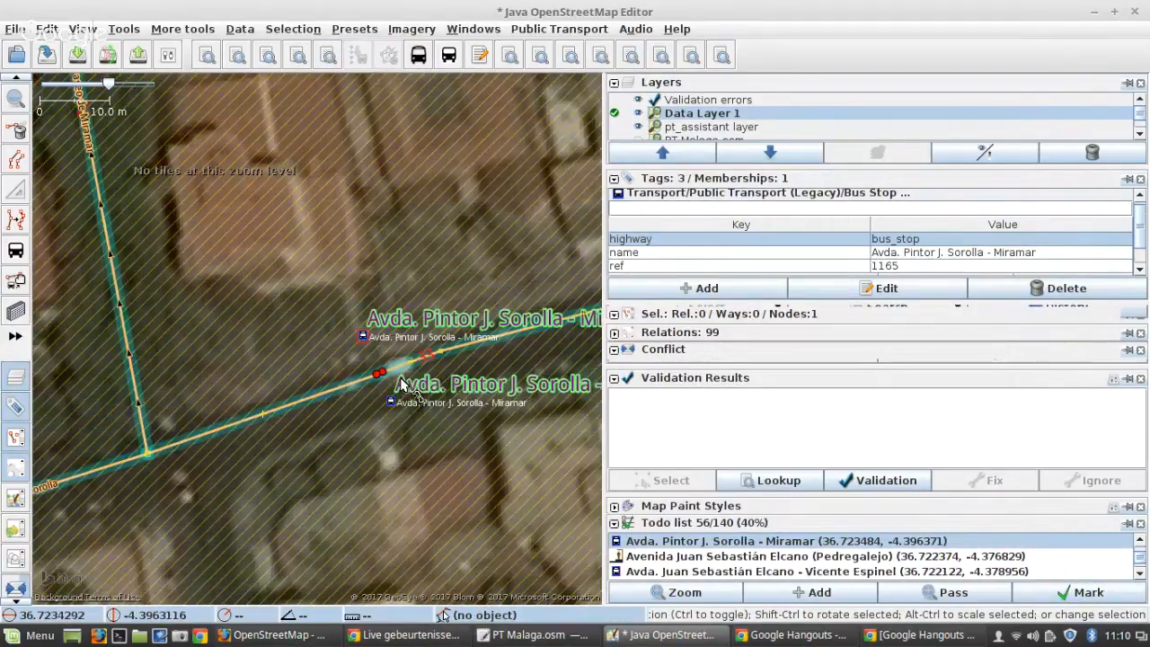
left_click(1043, 593)
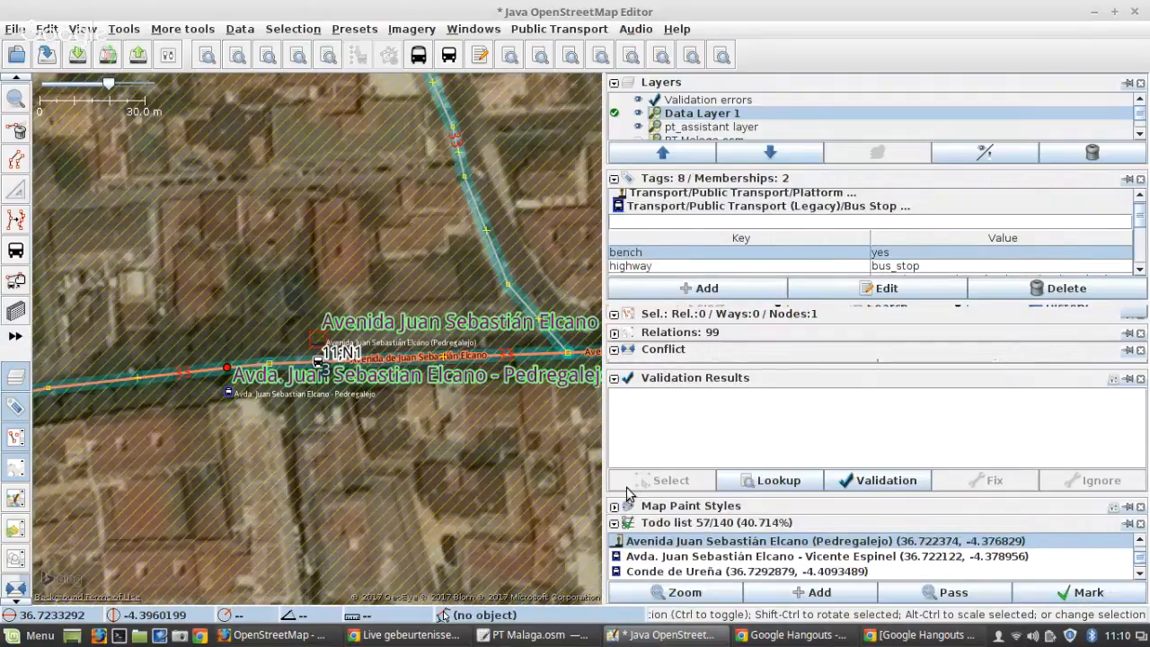
Step: Check the stop position at Avenida Juan Sebastián Elcano (Pedregalejo), and mark the Pedregalejo and Vicente Espinel todo entries as done
scroll(302, 364, "up", 4)
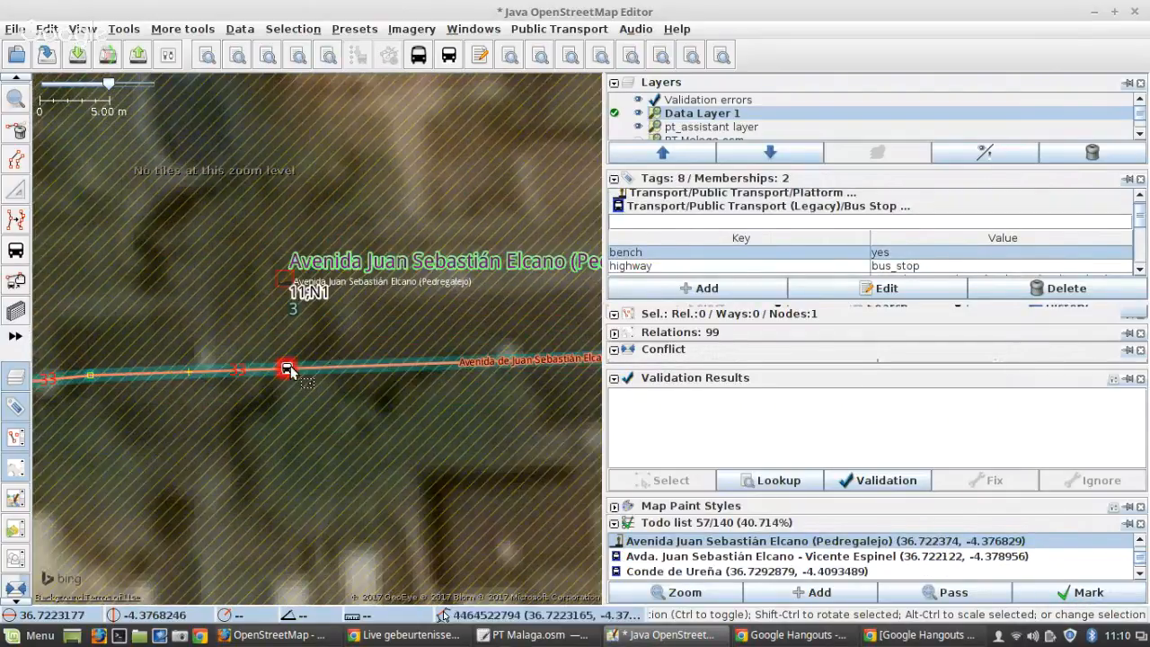
left_click(287, 370)
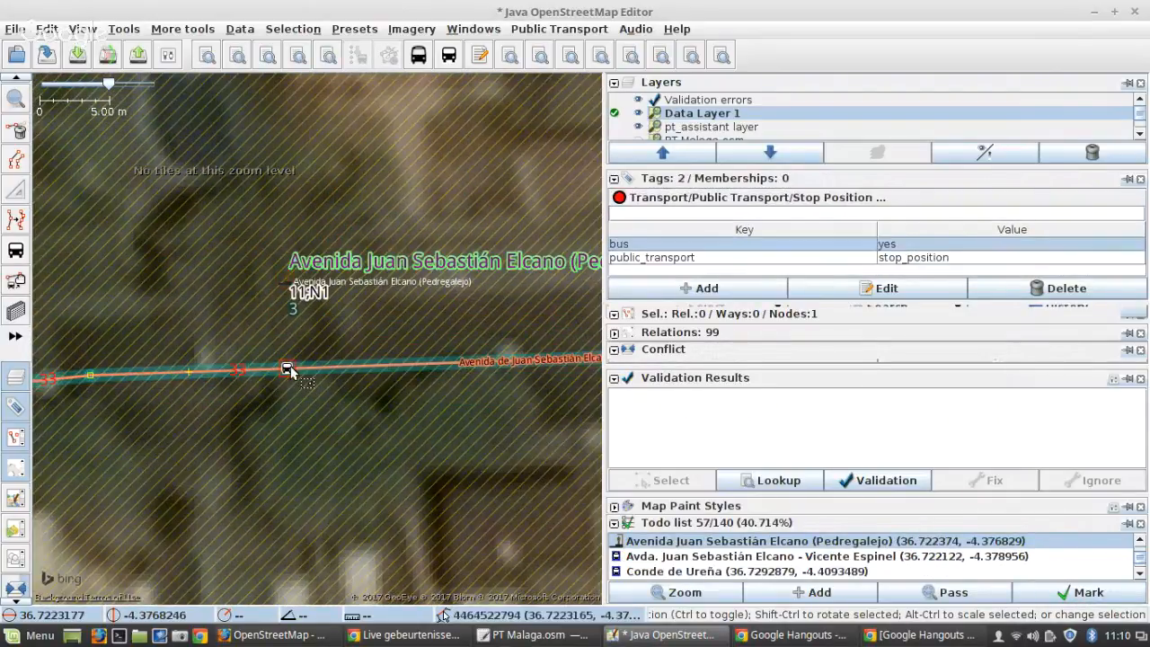
left_click(1065, 596)
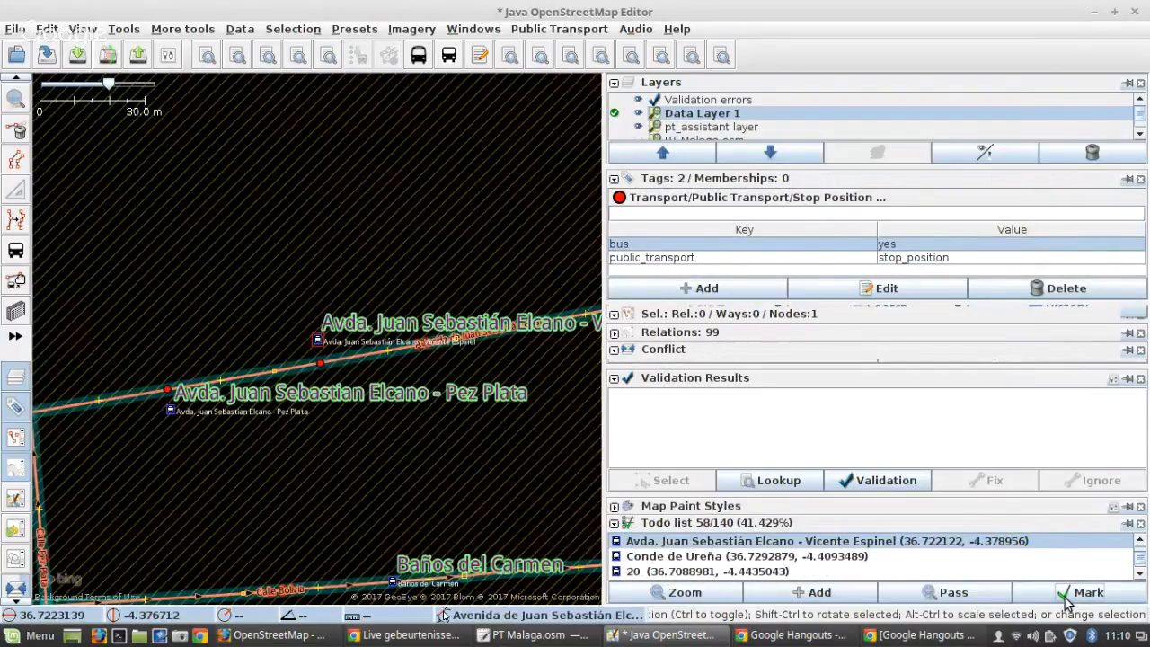
left_click(1066, 600)
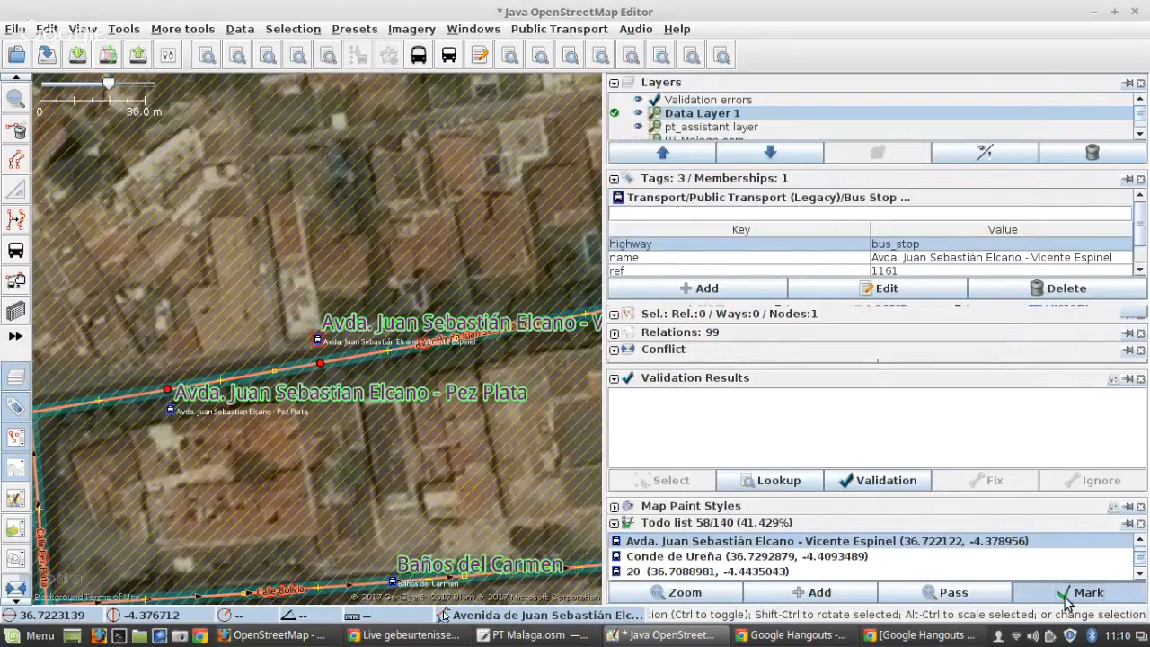
Step: Add public_transport=platform and bus=yes to the Conde de Ureña bus stop, and mark its todo entry as done
scroll(306, 333, "up", 3)
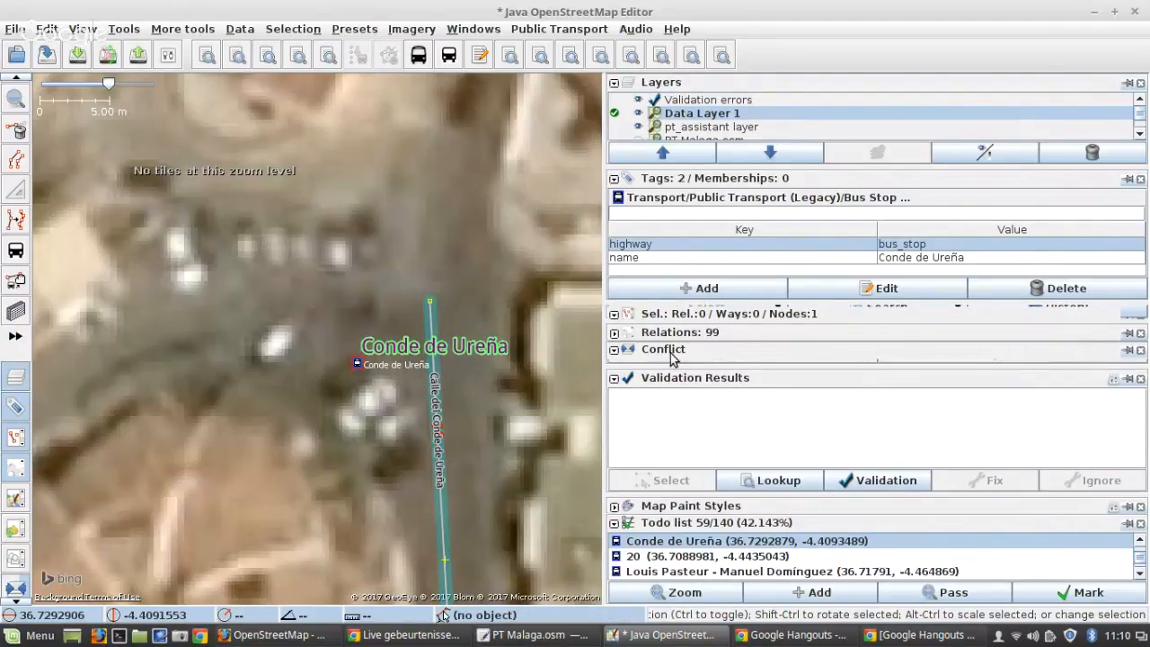
left_click(702, 288)
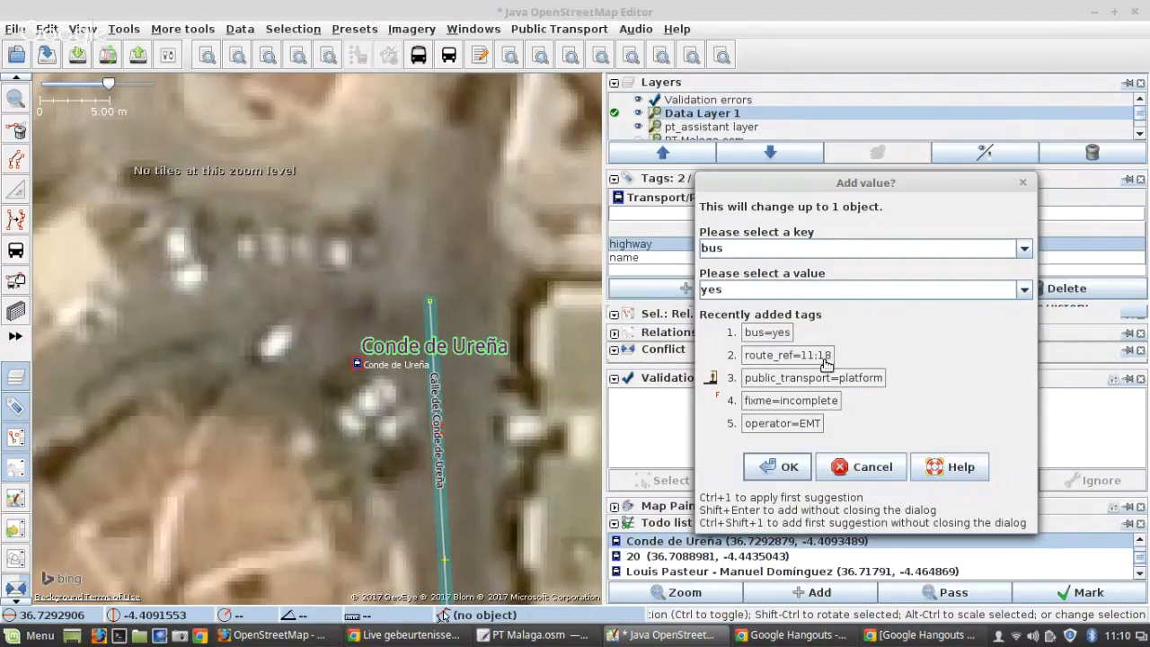
left_click(822, 384, "shift")
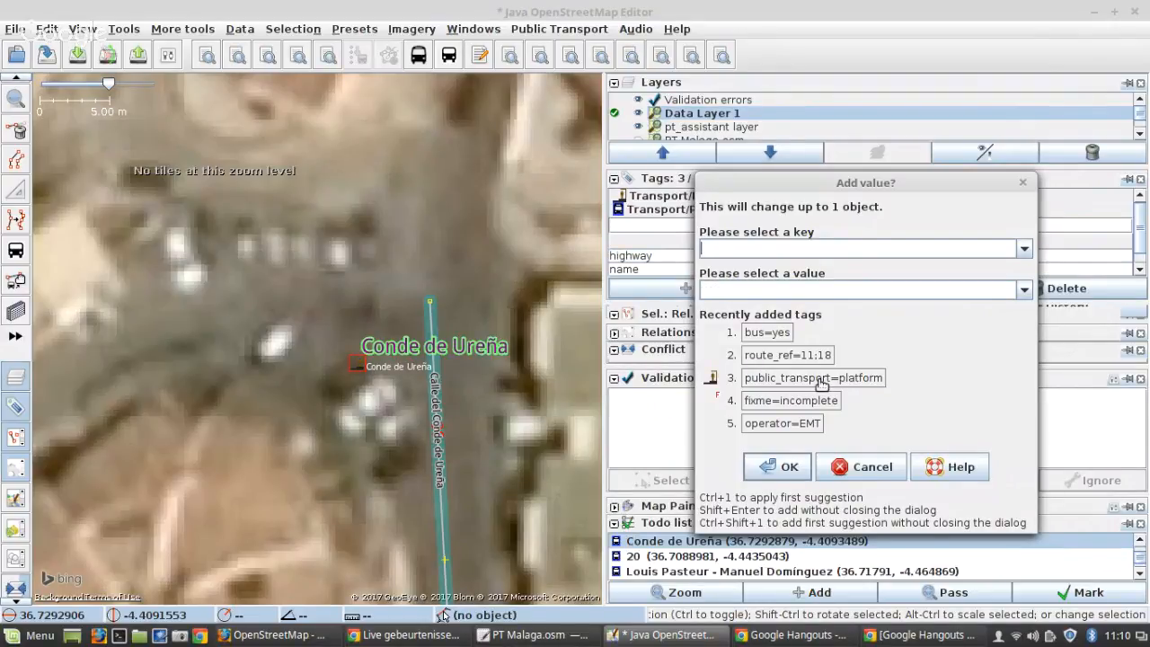
left_click(769, 334)
key("Return")
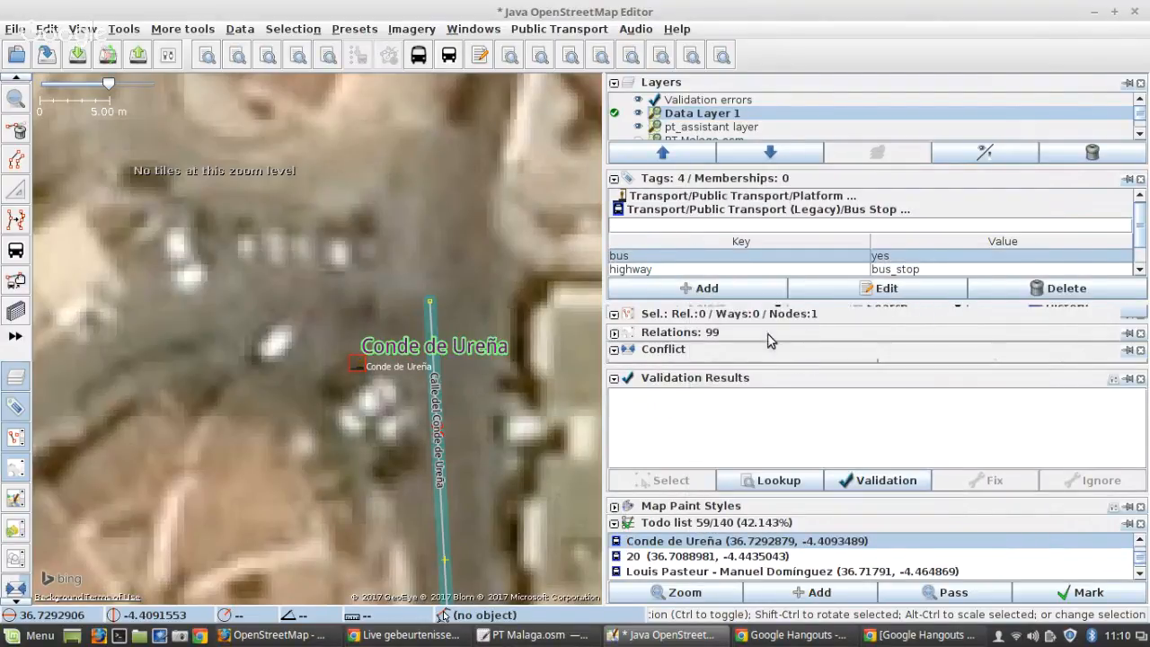
left_click(1049, 599)
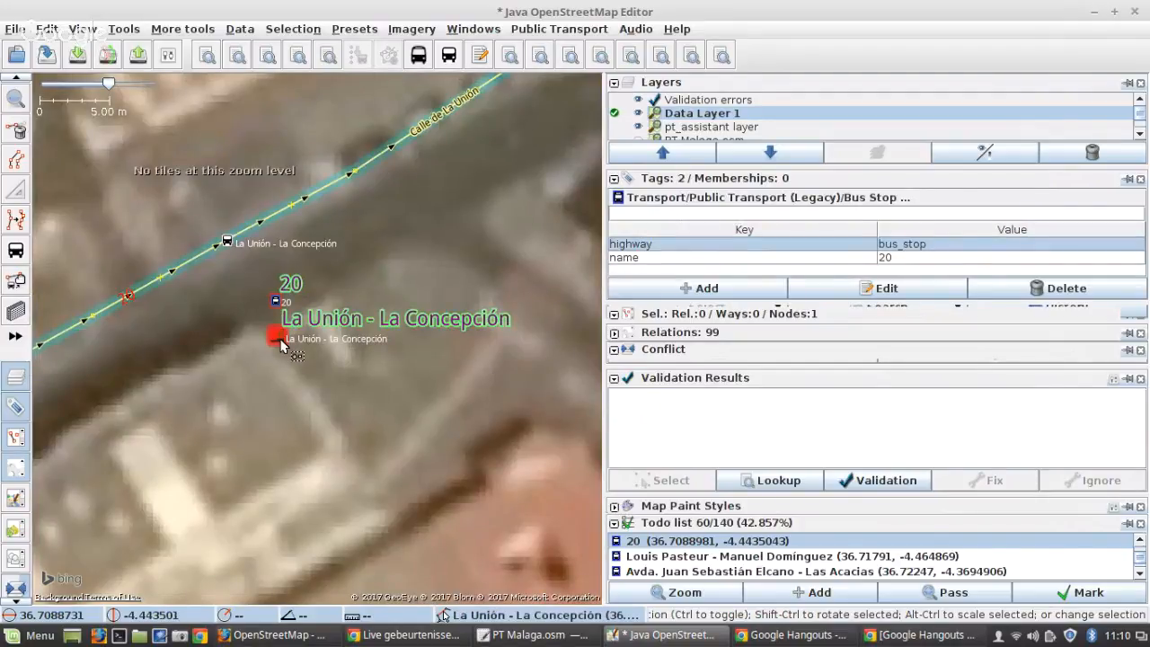
Step: Merge the bus stop named 20 into the adjacent platform node, keeping the name La Unión - La Concepción
left_click(290, 346, "shift")
key("m")
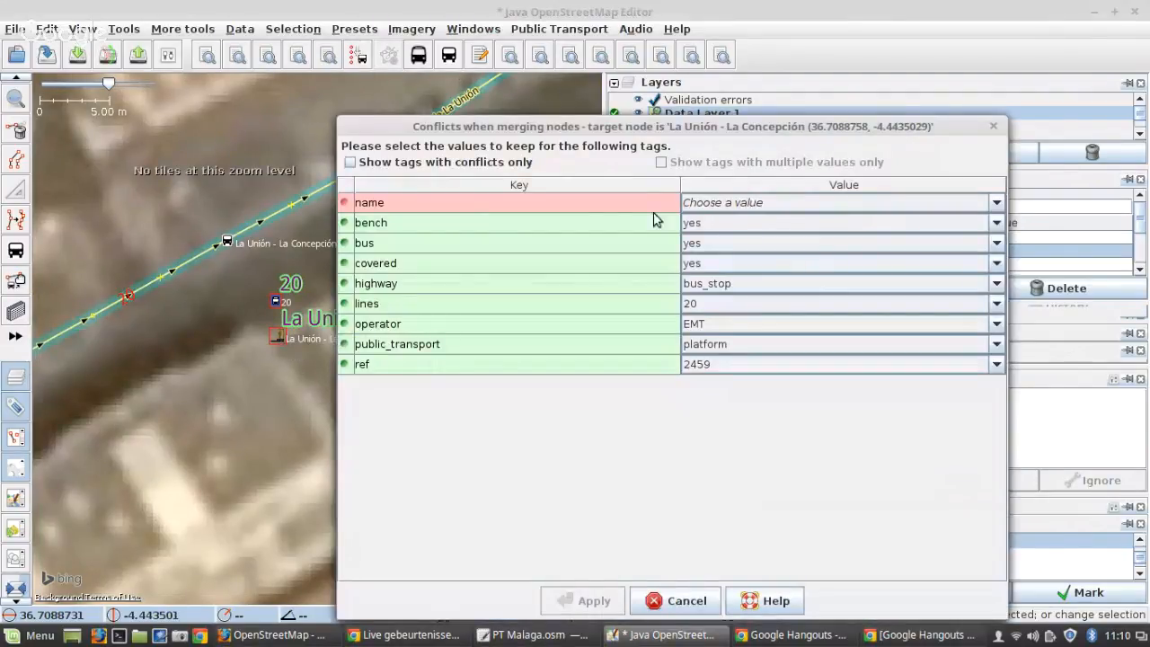
left_click(714, 203)
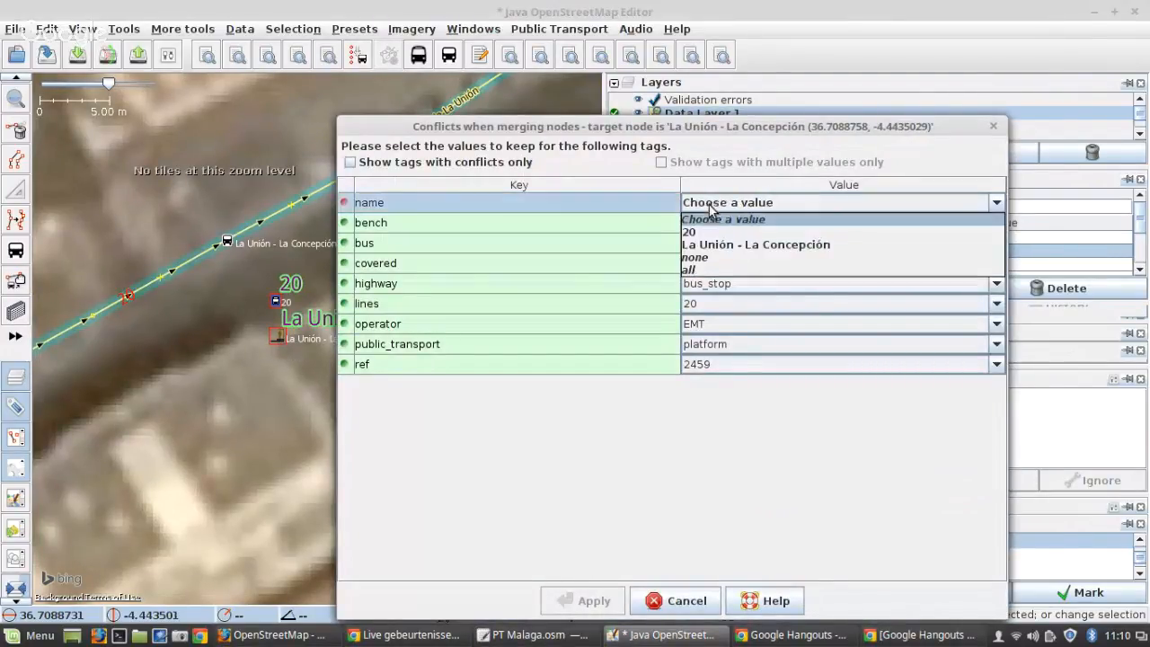
left_click(727, 246)
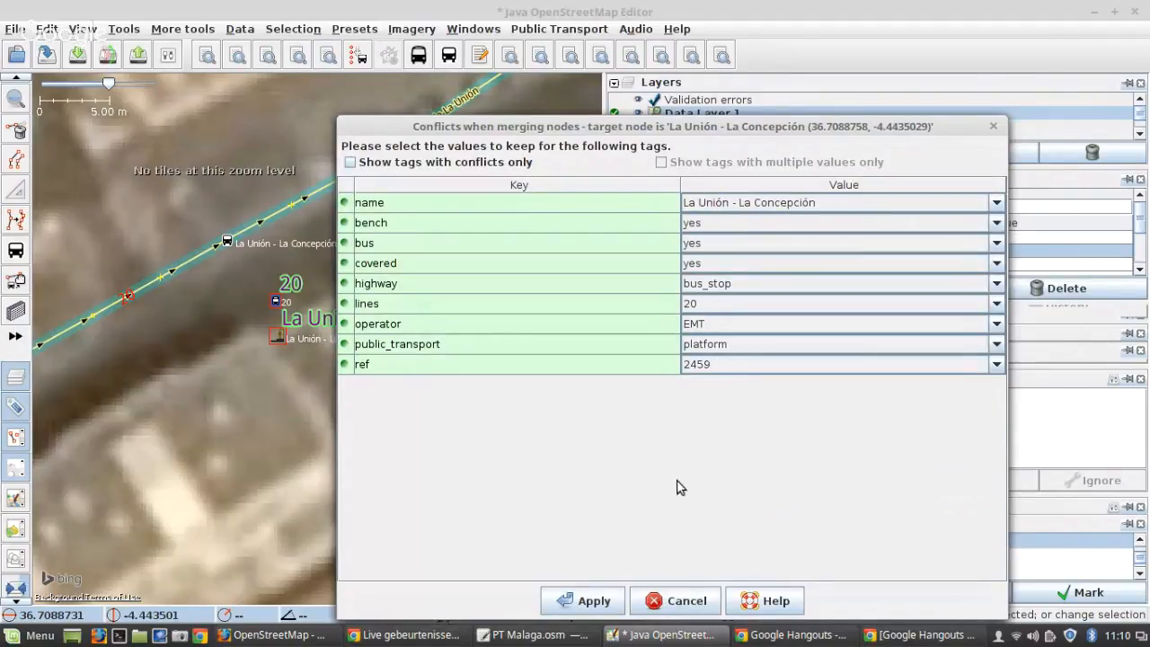
left_click(594, 600)
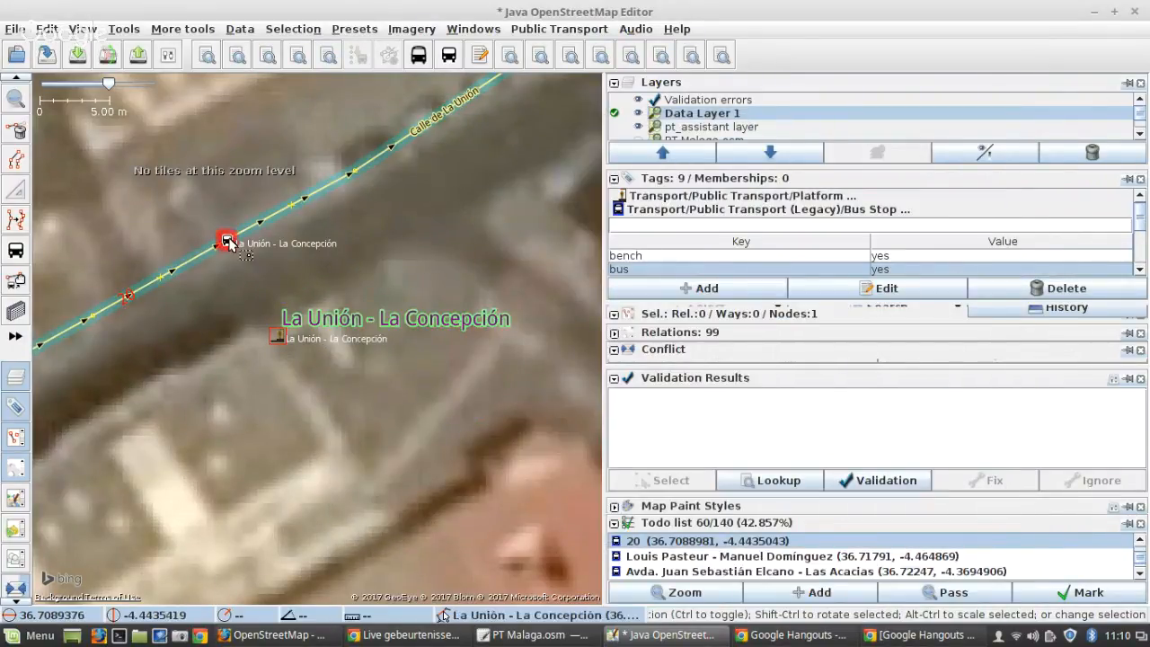
Step: Compare and transfer stop details from the La Unión - La Concepción stop position to its platform node, and mark the todo entry 20 as done
left_click(229, 244)
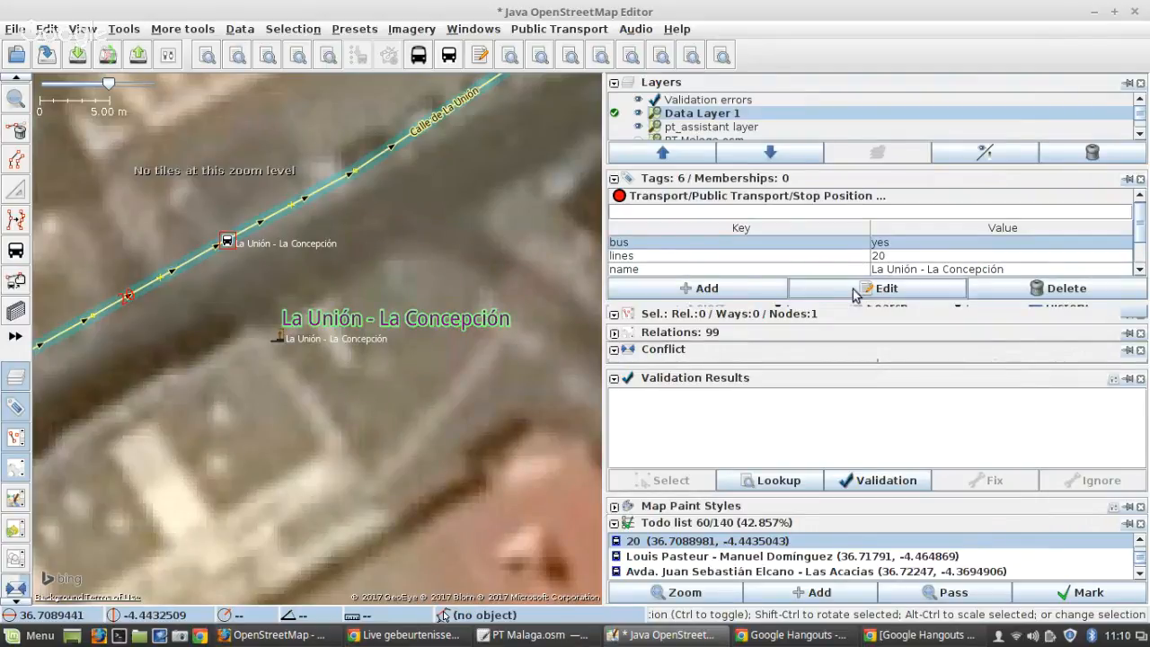
scroll(842, 266, "down", 2)
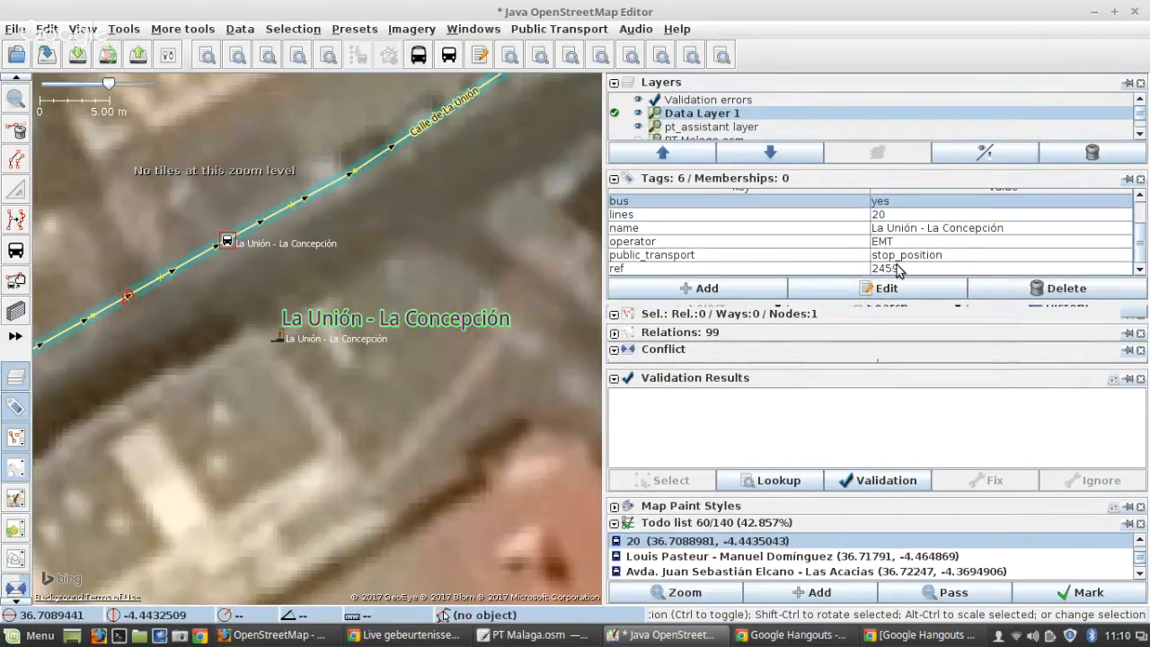
left_click(277, 338)
scroll(956, 232, "down", 3)
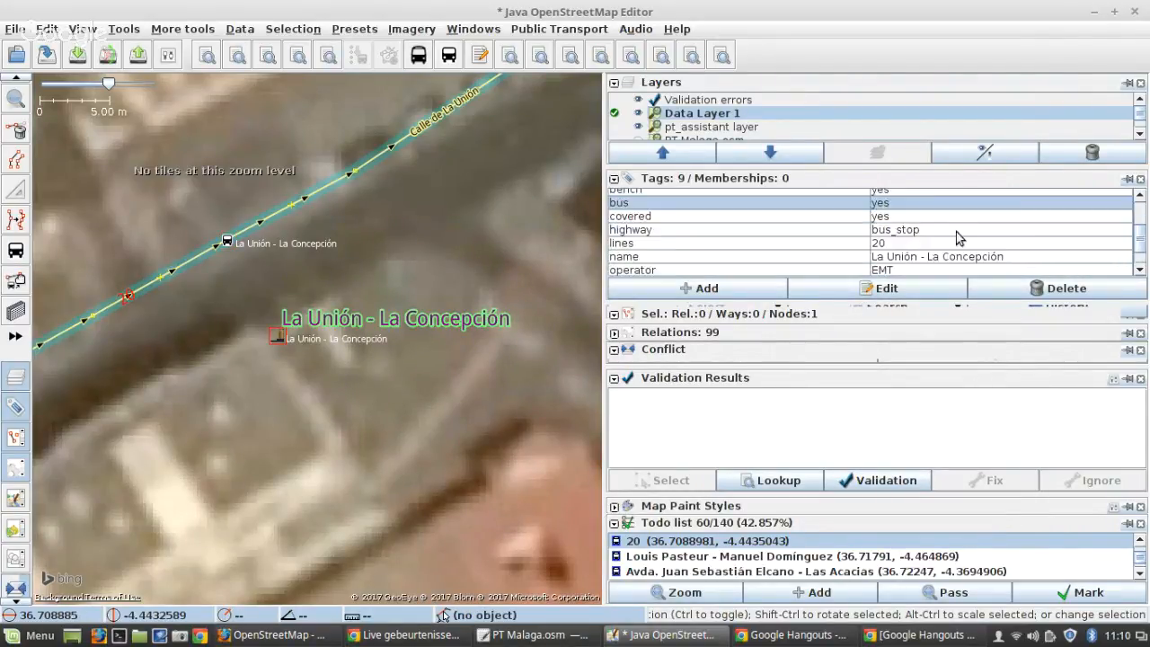
left_click(227, 243, "shift")
left_click(358, 63)
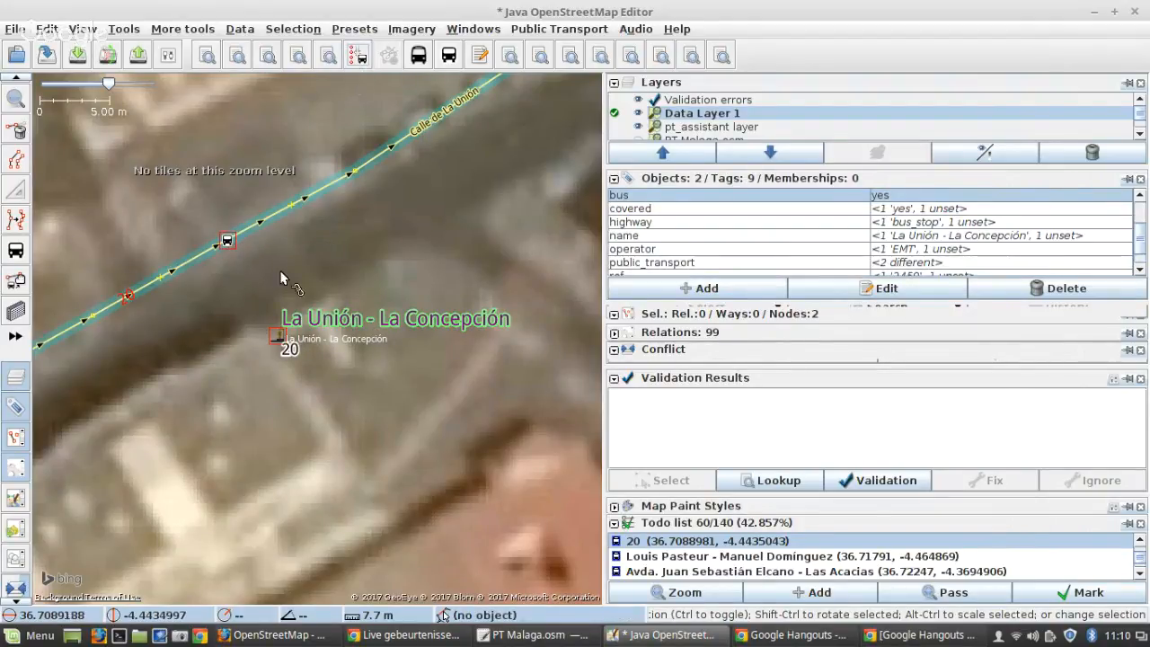
left_click(228, 243)
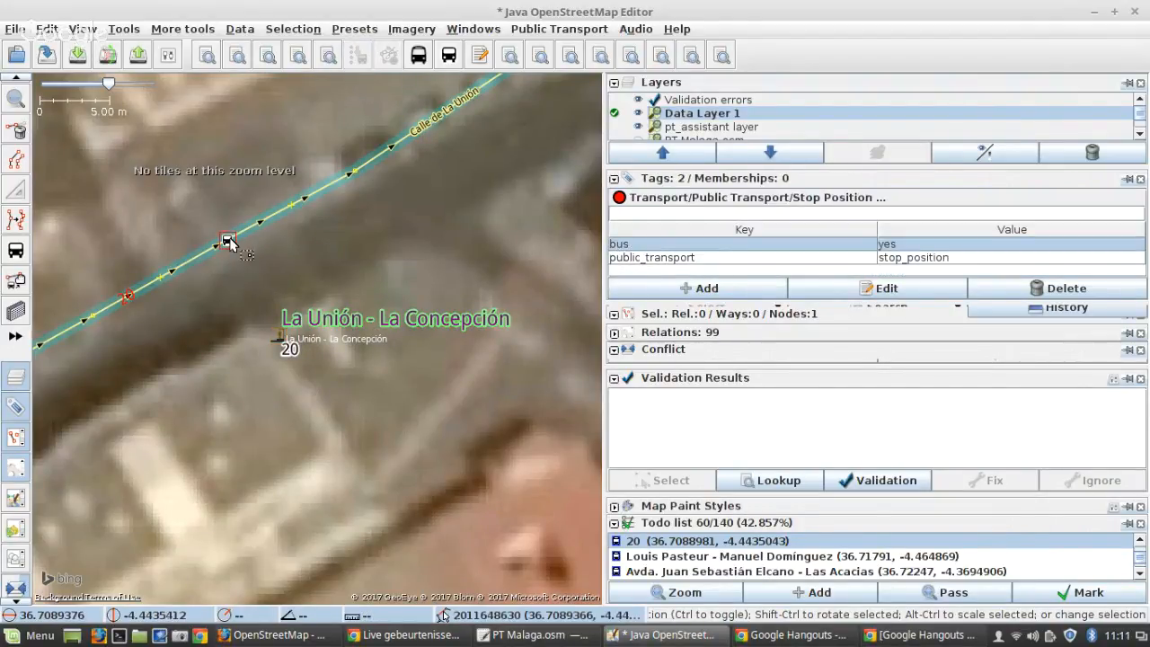
left_click(281, 339)
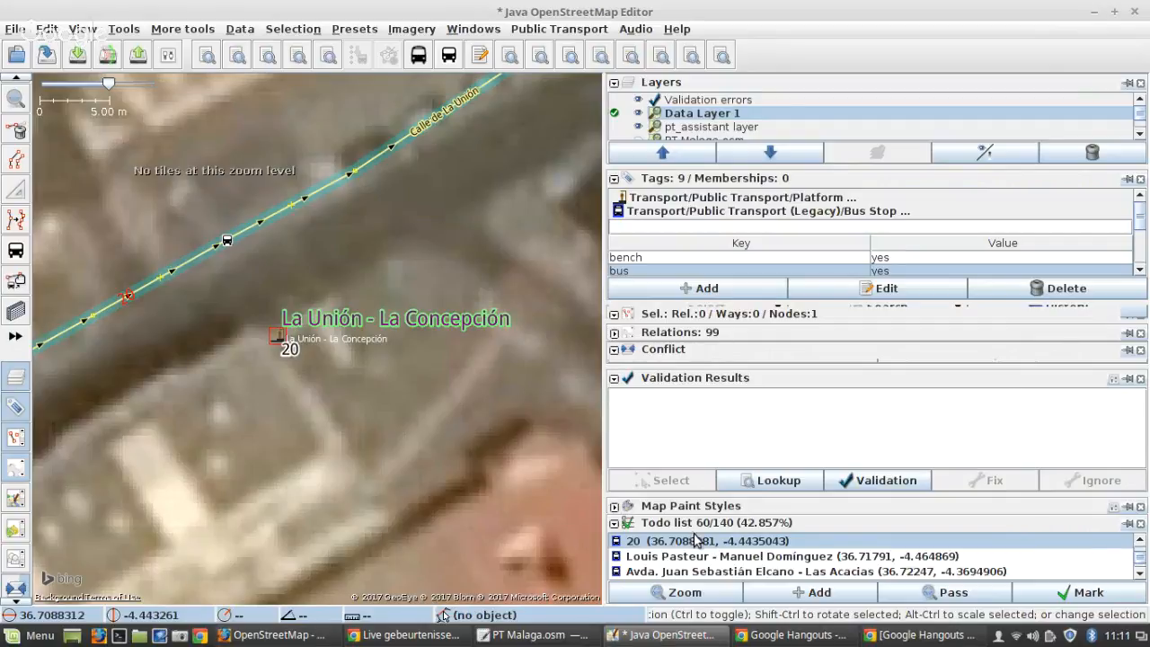
left_click(1111, 595)
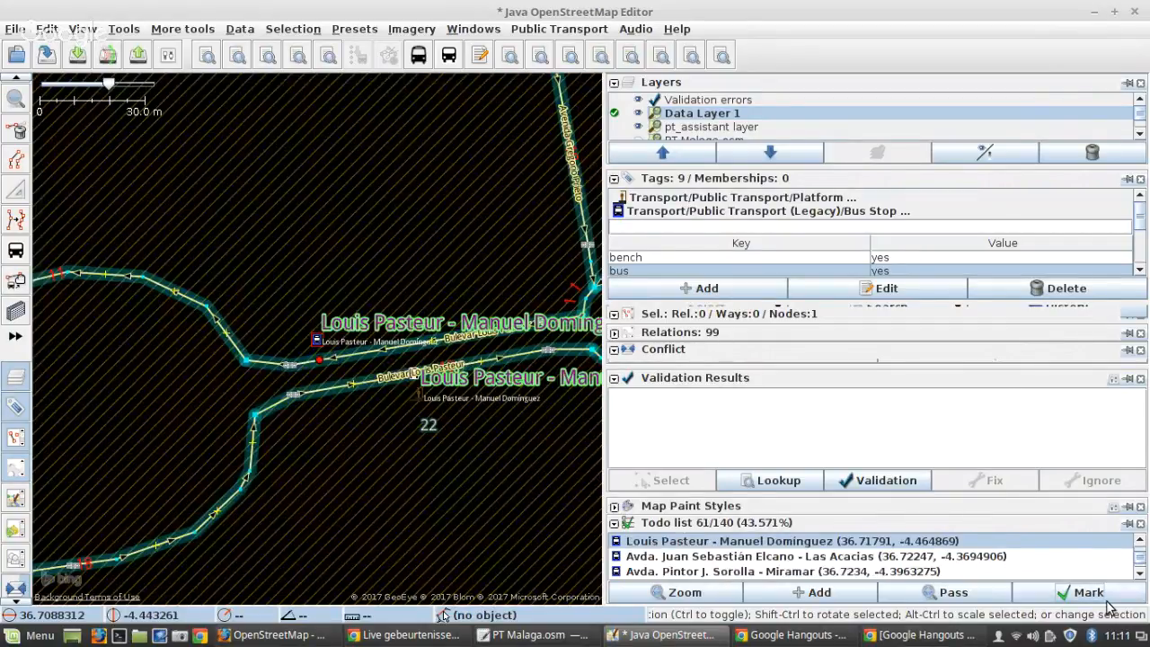
Step: Check the Louis Pasteur - Manuel Domínguez and Avda. Juan Sebastián Elcano - Las Acacias (ref 1158) stops, and mark both todo entries as done
scroll(314, 340, "up", 4)
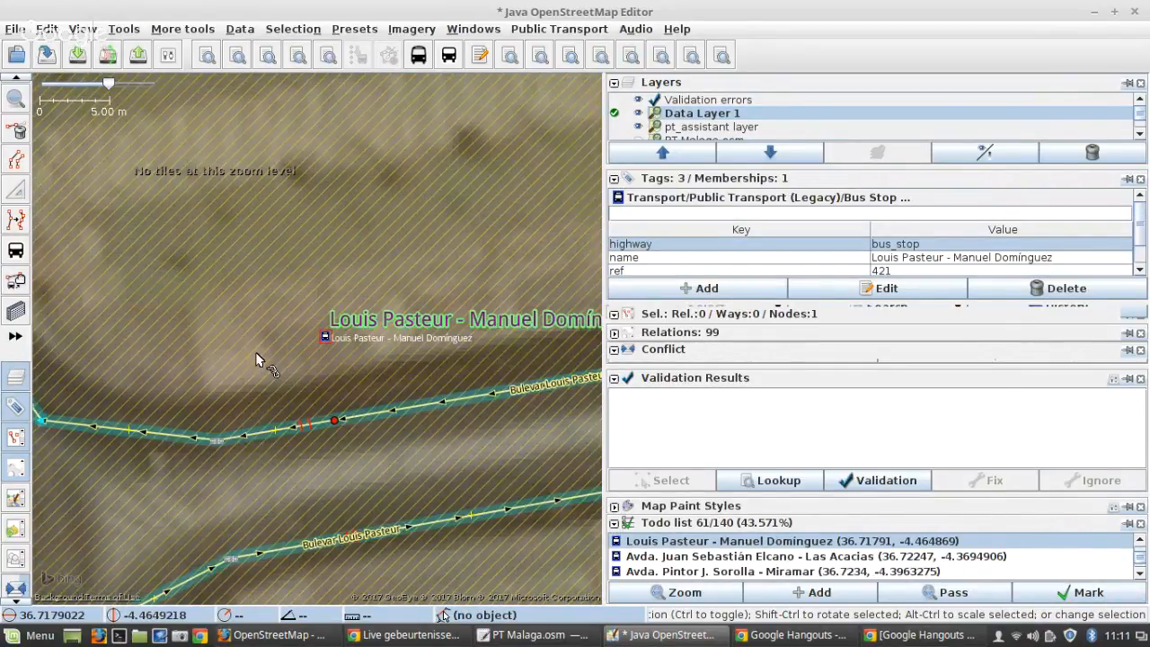
scroll(256, 357, "down", 2)
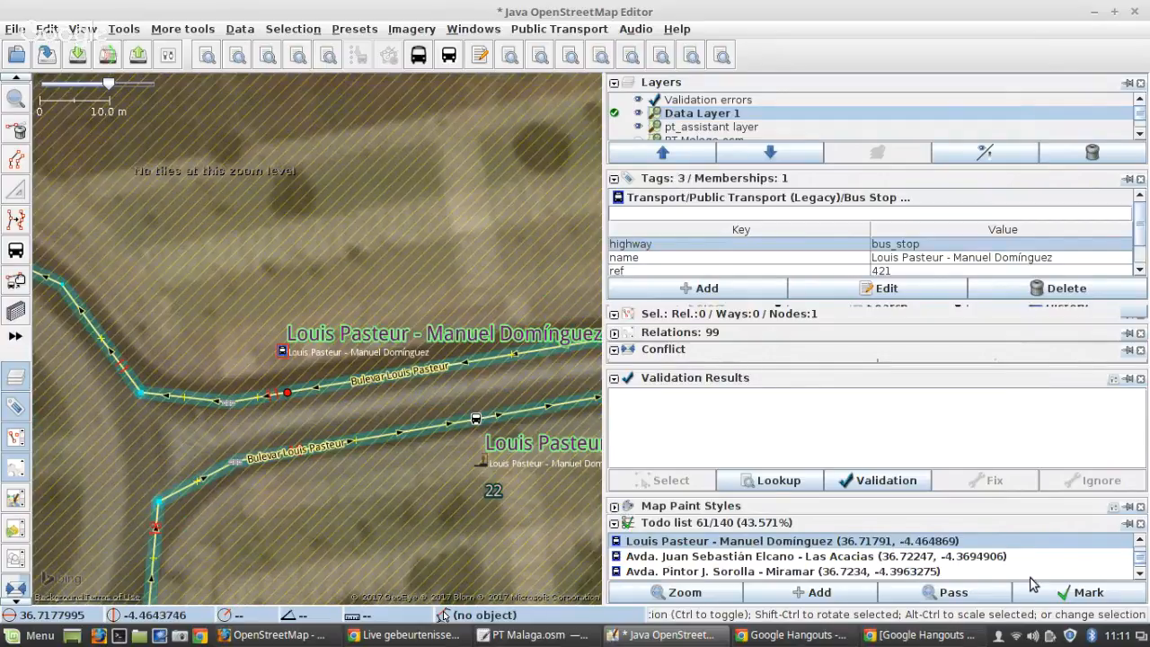
left_click(1031, 584)
scroll(314, 344, "up", 3)
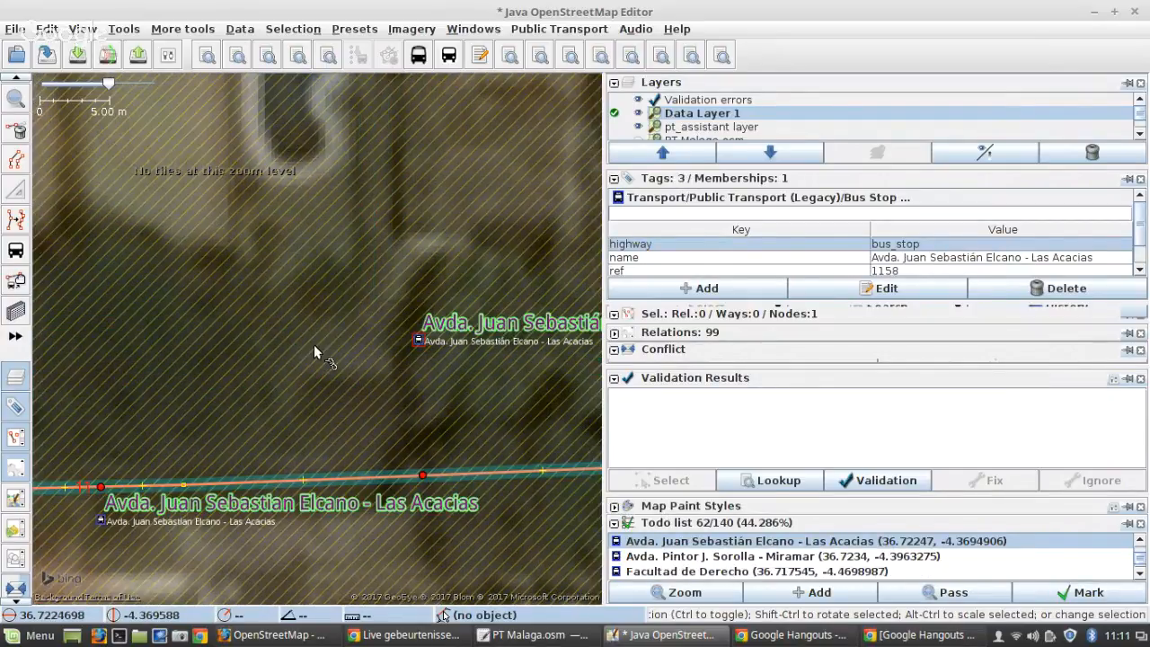
left_click(1078, 599)
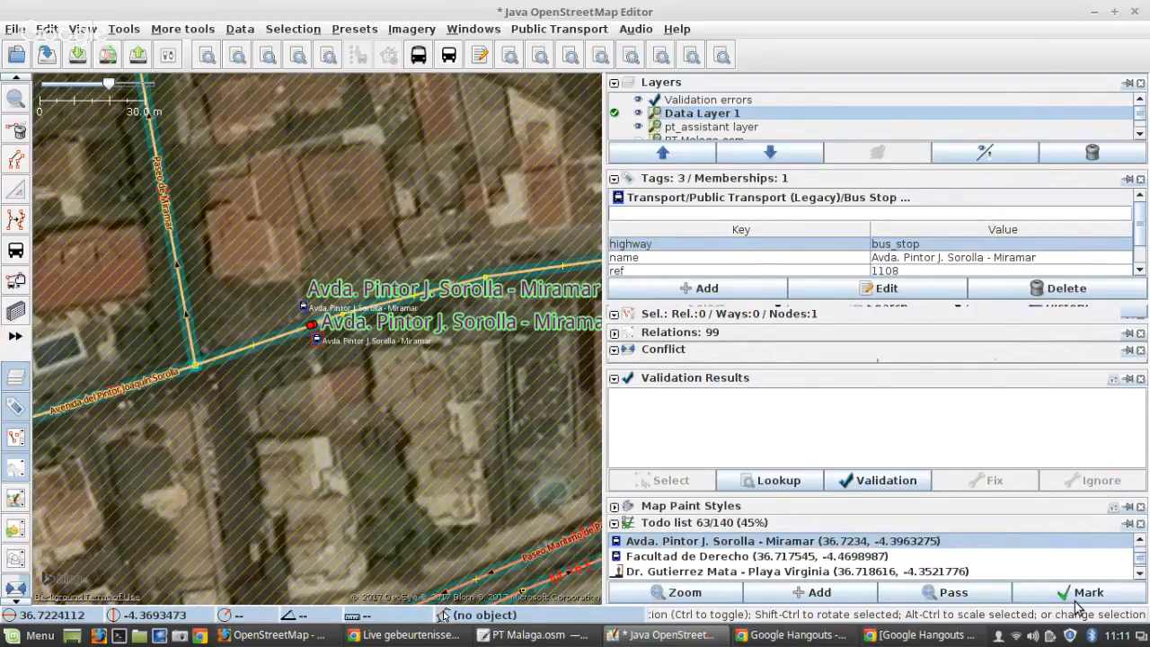
Step: Check the Avda. Pintor J. Sorolla - Miramar (ref 1108) and Facultad de Derecho stops, and mark both todo entries as done
scroll(313, 323, "up", 5)
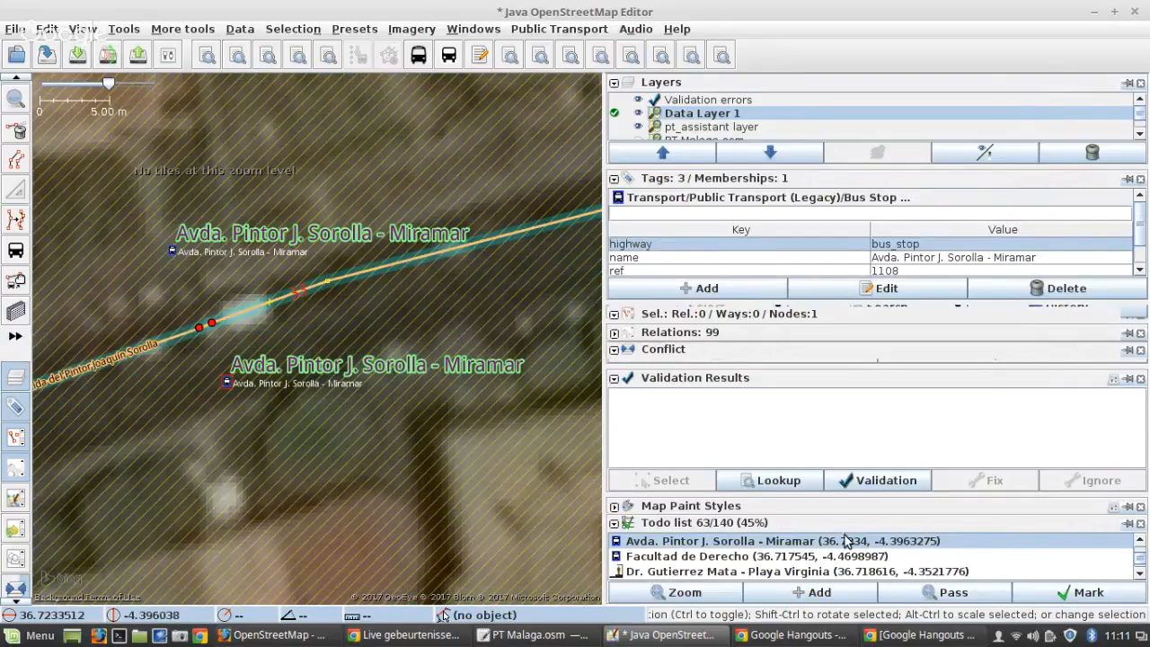
left_click(1065, 598)
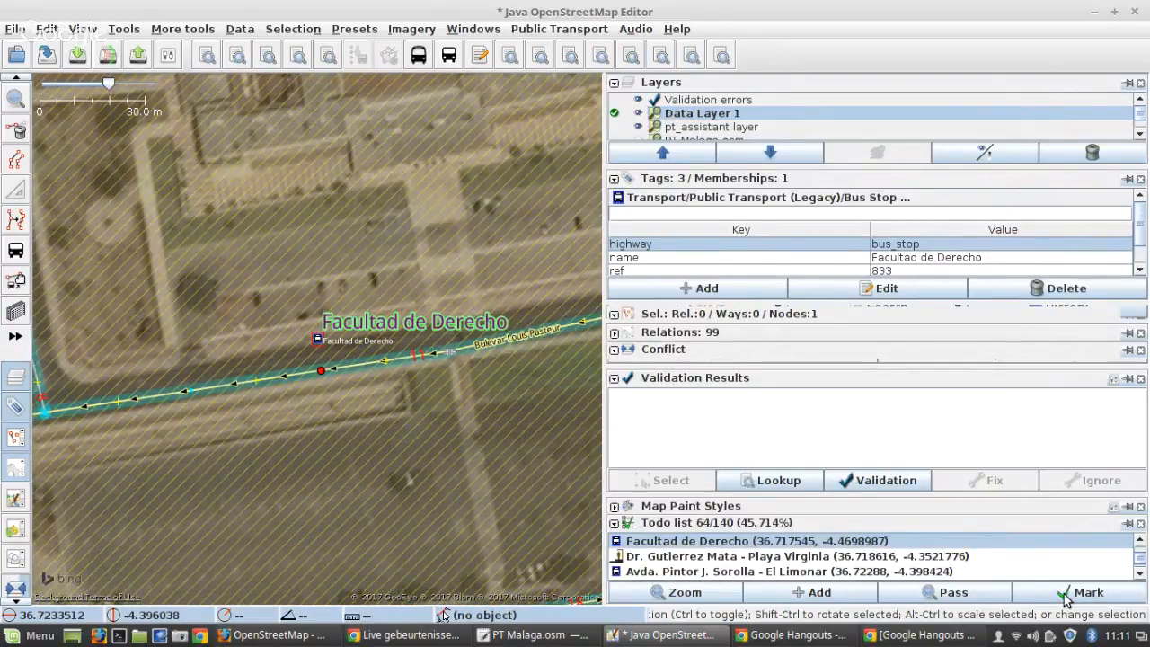
scroll(349, 361, "up", 5)
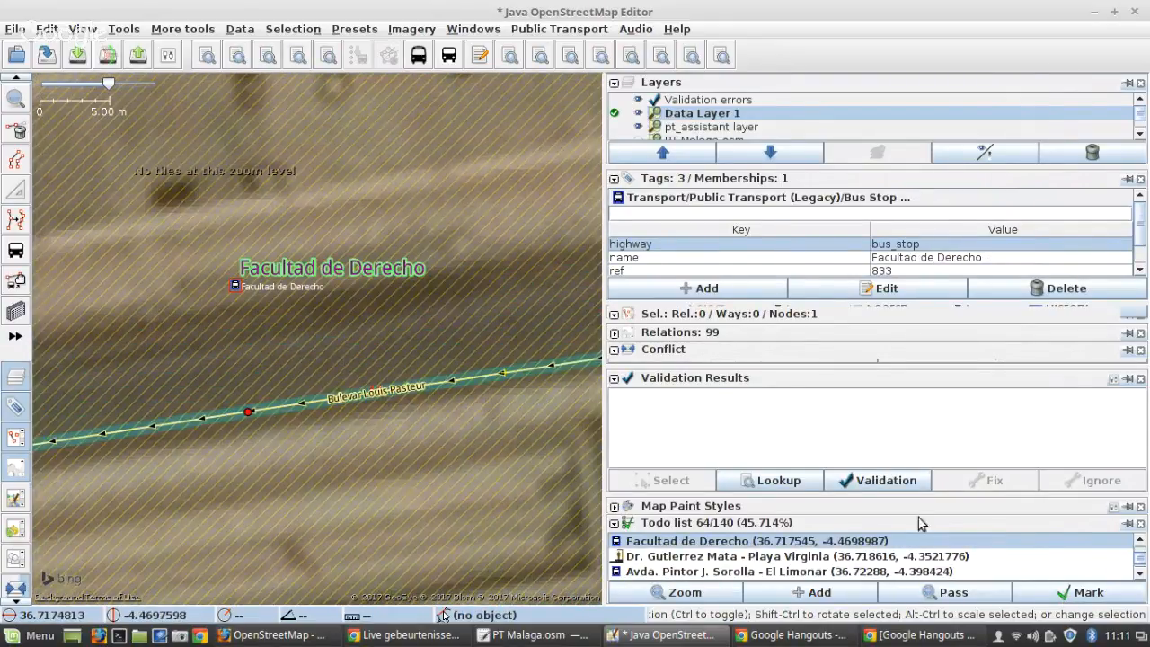
left_click(1050, 597)
Step: Check the Dr. Gutierrez Mata - Playa Virginia and Avda. Pintor J. Sorolla - El Limonar stops, and mark both todo entries as done
scroll(328, 317, "up", 5)
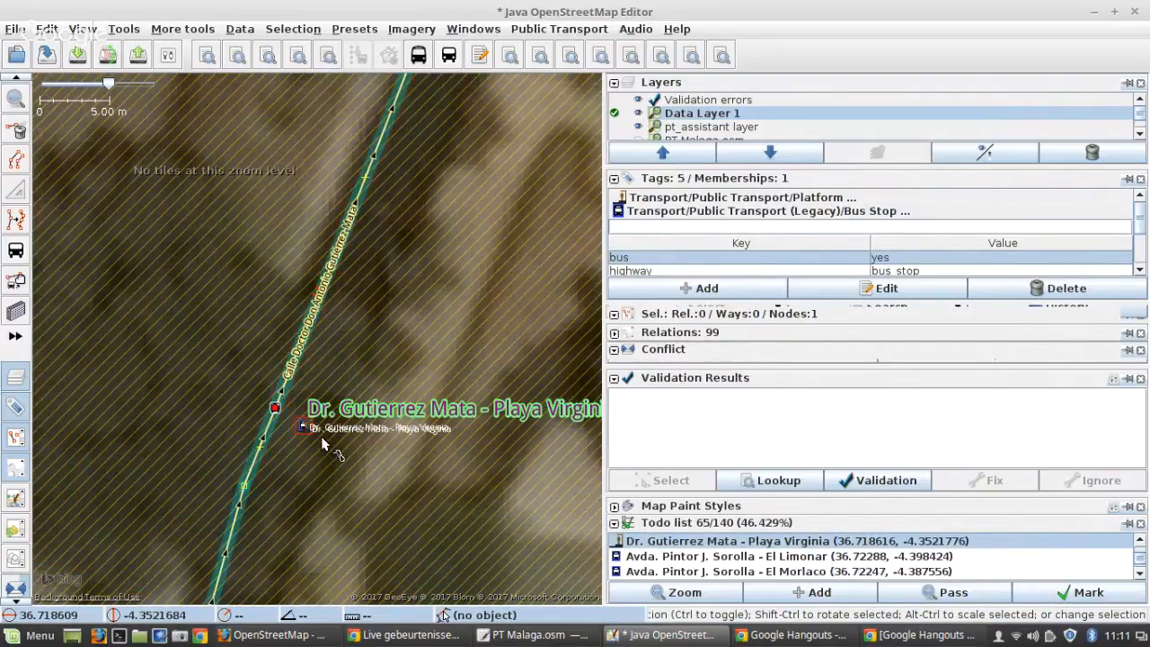
left_click(1057, 597)
scroll(314, 350, "up", 4)
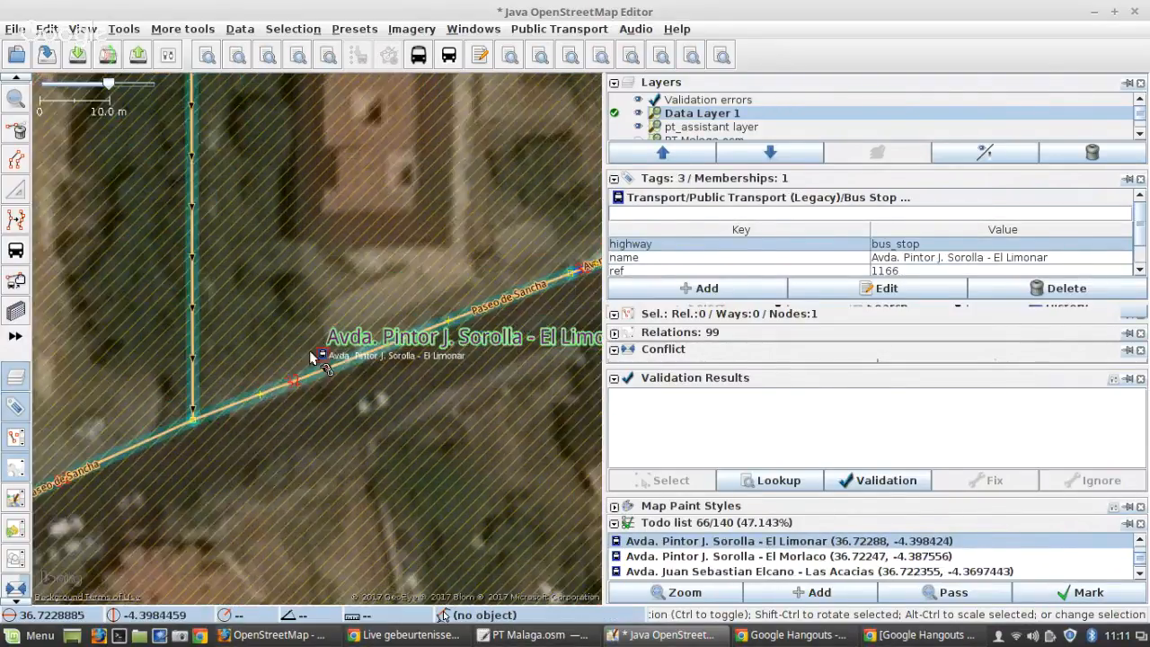
scroll(325, 374, "down", 4)
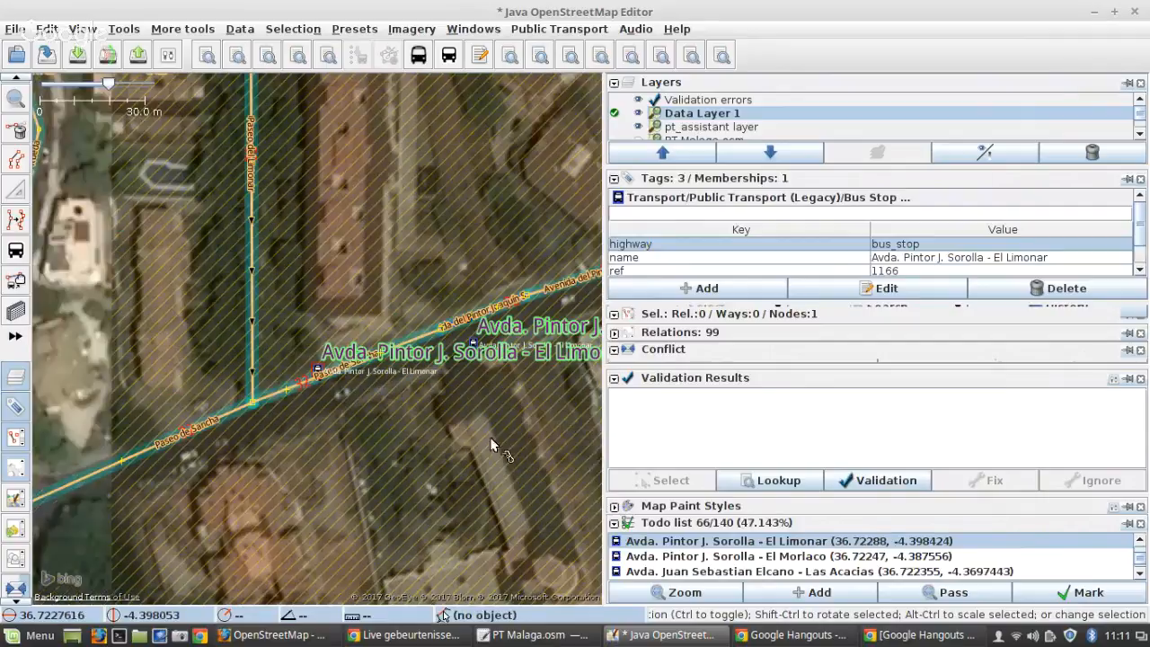
left_click(1061, 592)
Step: Check the surroundings of the Avda. Pintor J. Sorolla - El Morlaco stop and mark its todo entry as done
scroll(309, 349, "up", 4)
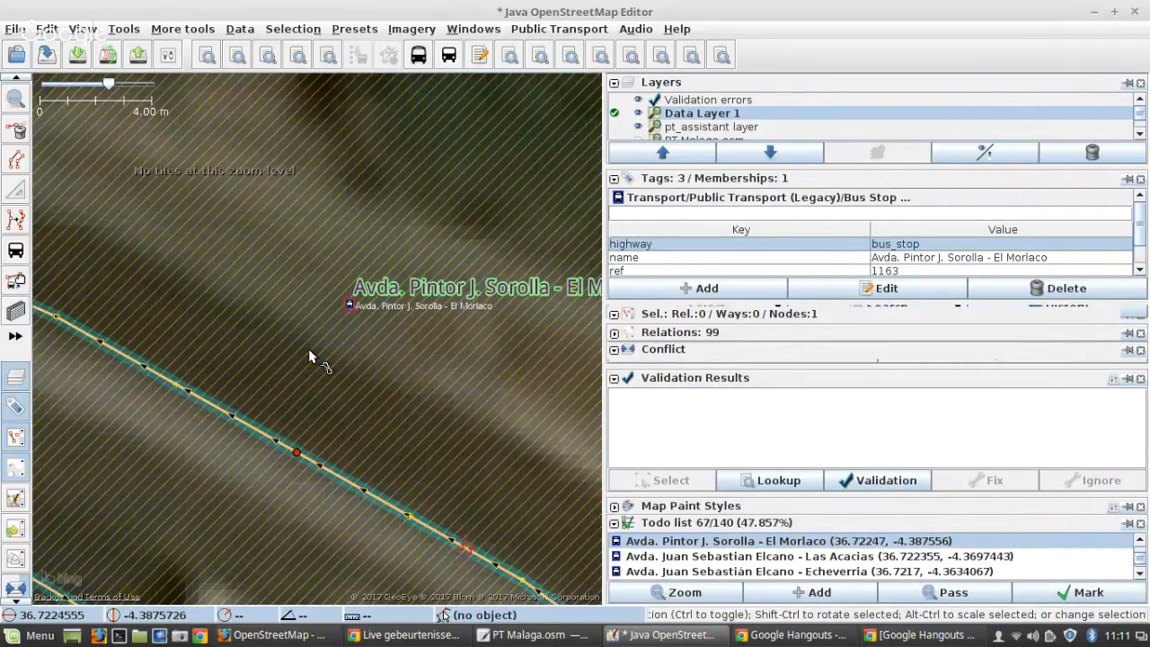
scroll(308, 349, "down", 4)
left_click(1069, 595)
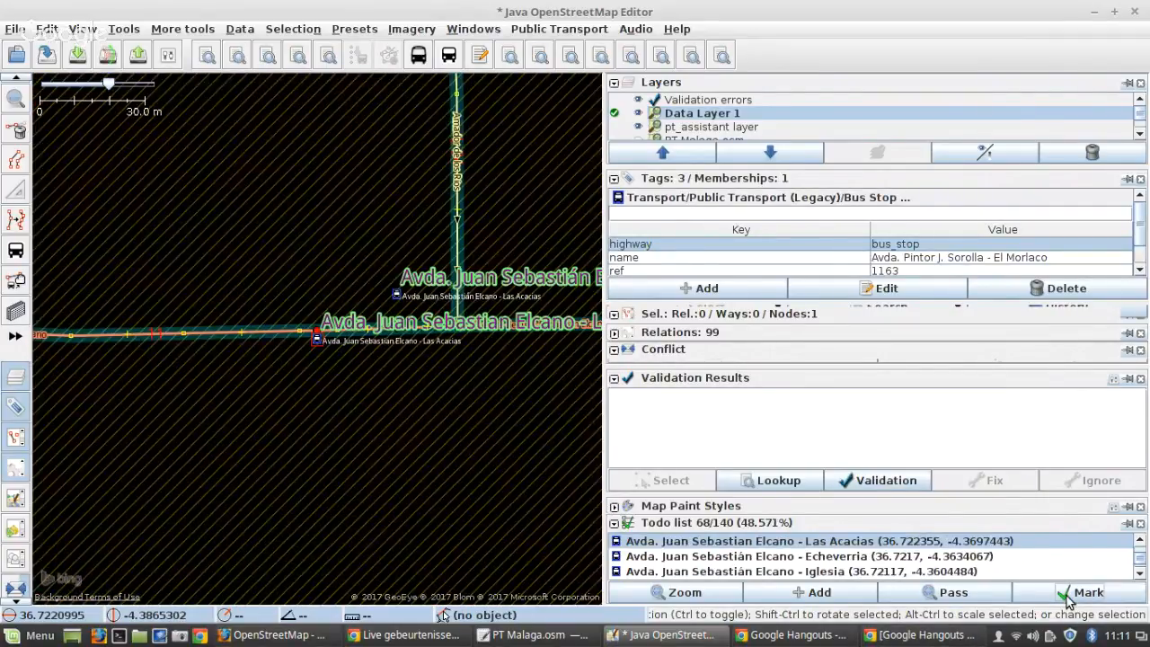
Step: Check the Las Acacias (ref 1135) and Iglesia (ref 1155) stops, and mark the Las Acacias, Echeverria and Iglesia todo entries as done
scroll(326, 345, "up", 2)
scroll(325, 341, "down", 2)
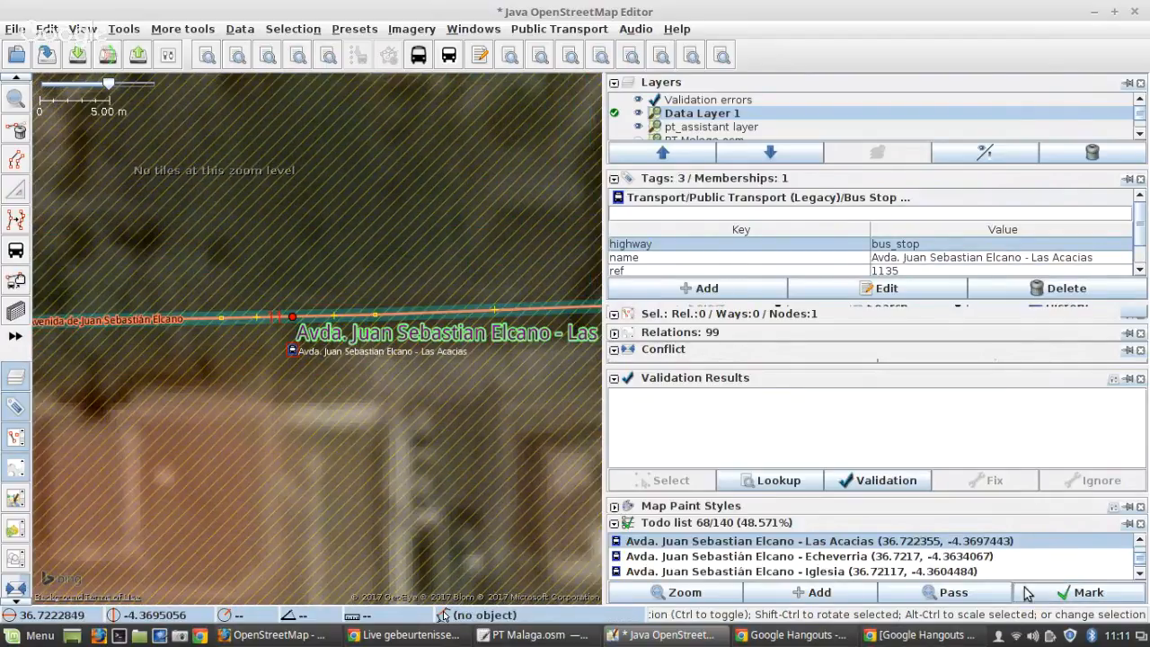
left_click(1030, 593)
left_click(1029, 593)
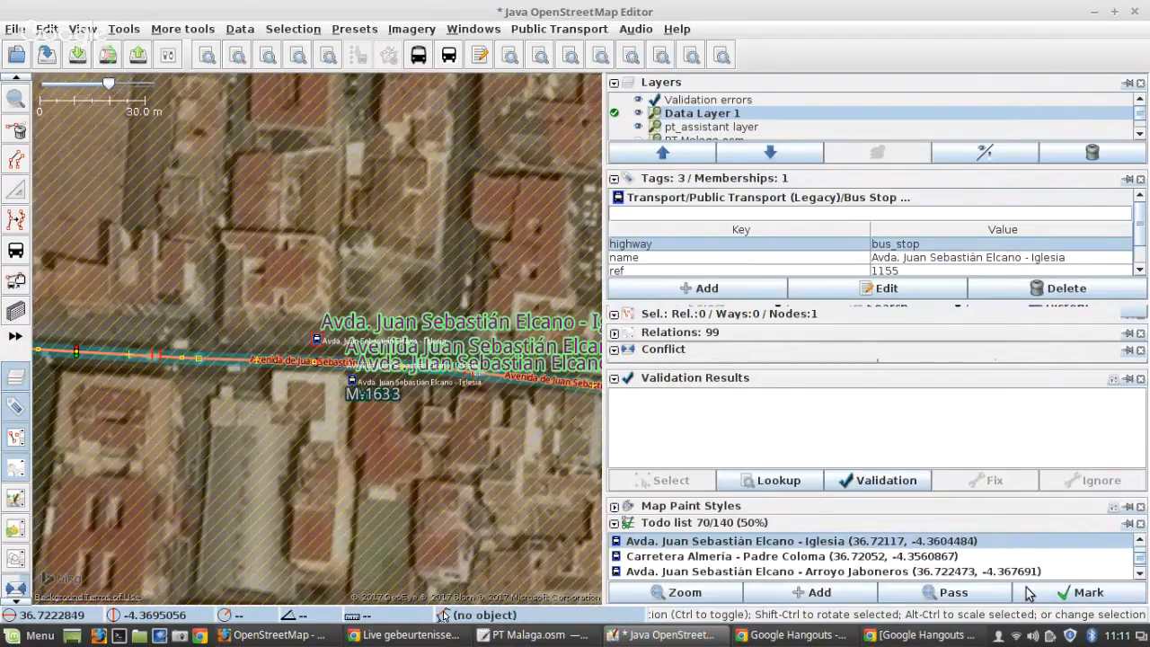
scroll(304, 319, "up", 3)
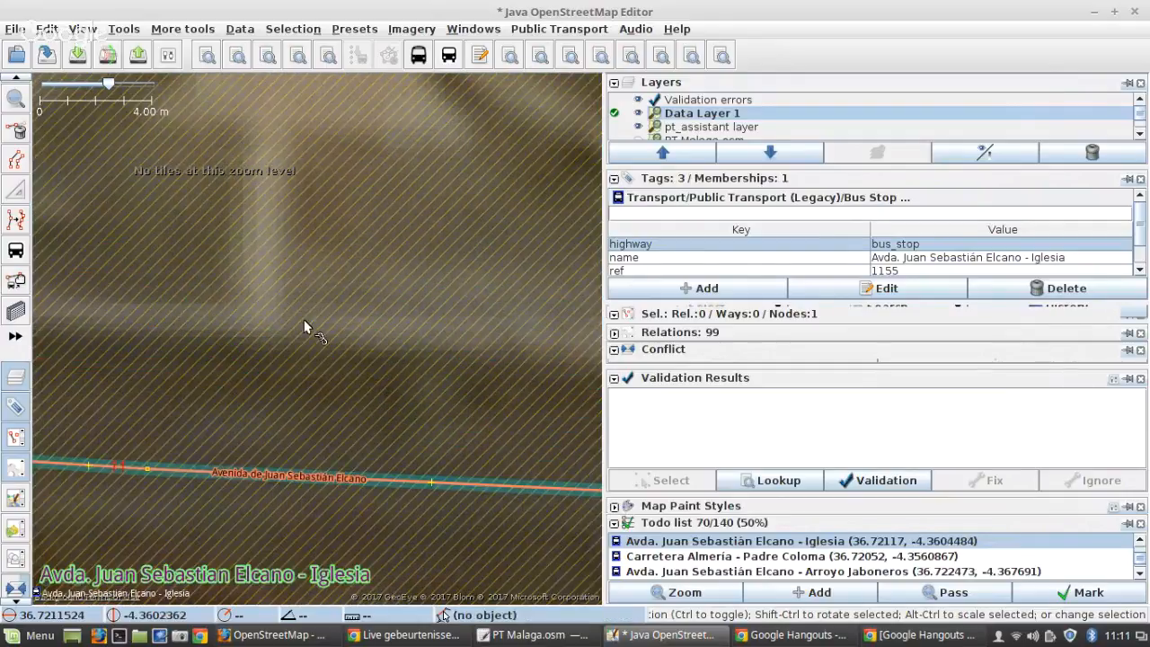
left_click(1066, 593)
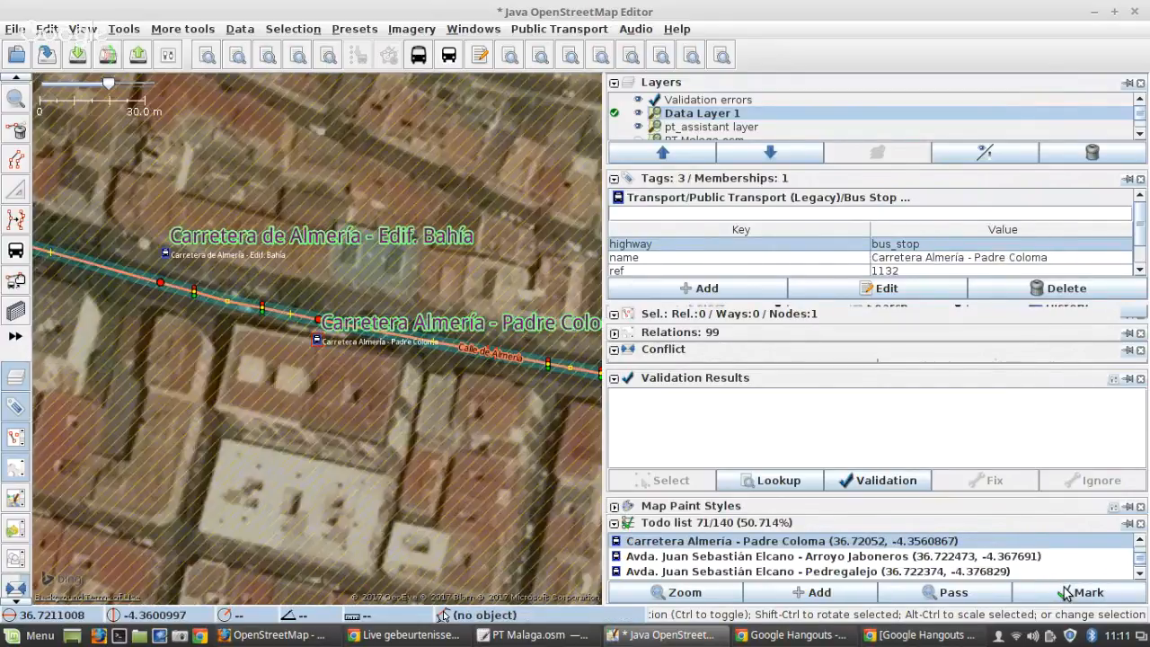
Step: Mark the Carretera Almería - Padre Coloma and Avda. Juan Sebastián Elcano - Arroyo Jaboneros todo entries as done
left_click(1066, 593)
left_click(1066, 593)
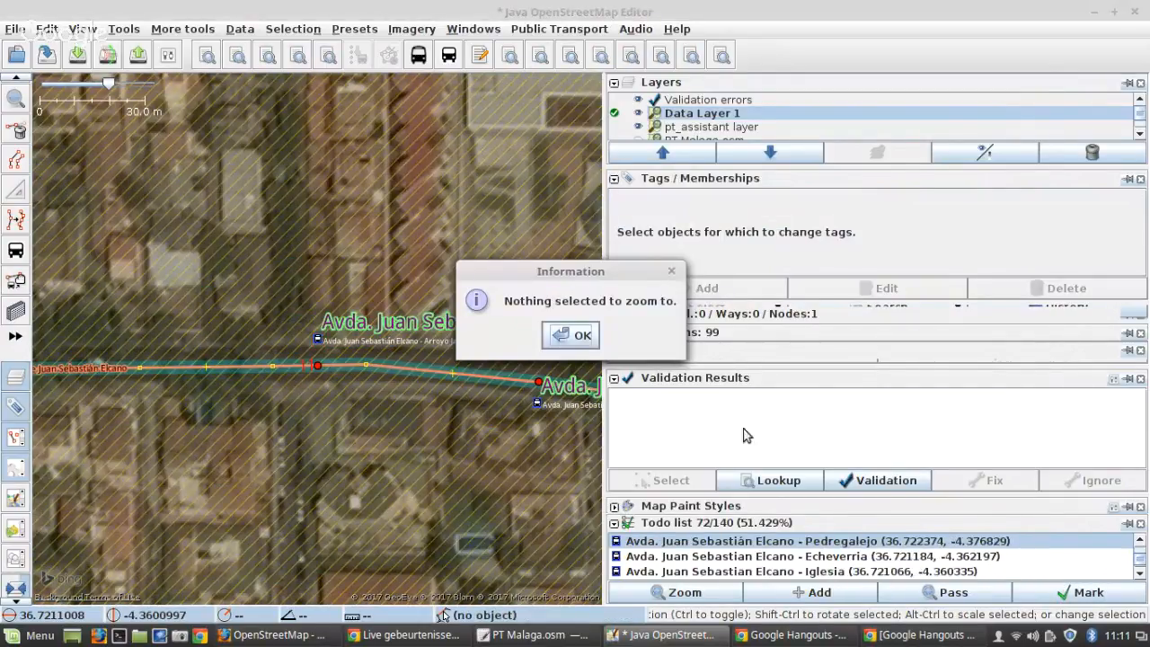
left_click(576, 340)
Step: Mark the Avda. Juan Sebastián Elcano - Pedregalejo and Echeverria (ref 1130) todo entries as done
scroll(719, 550, "down", 2)
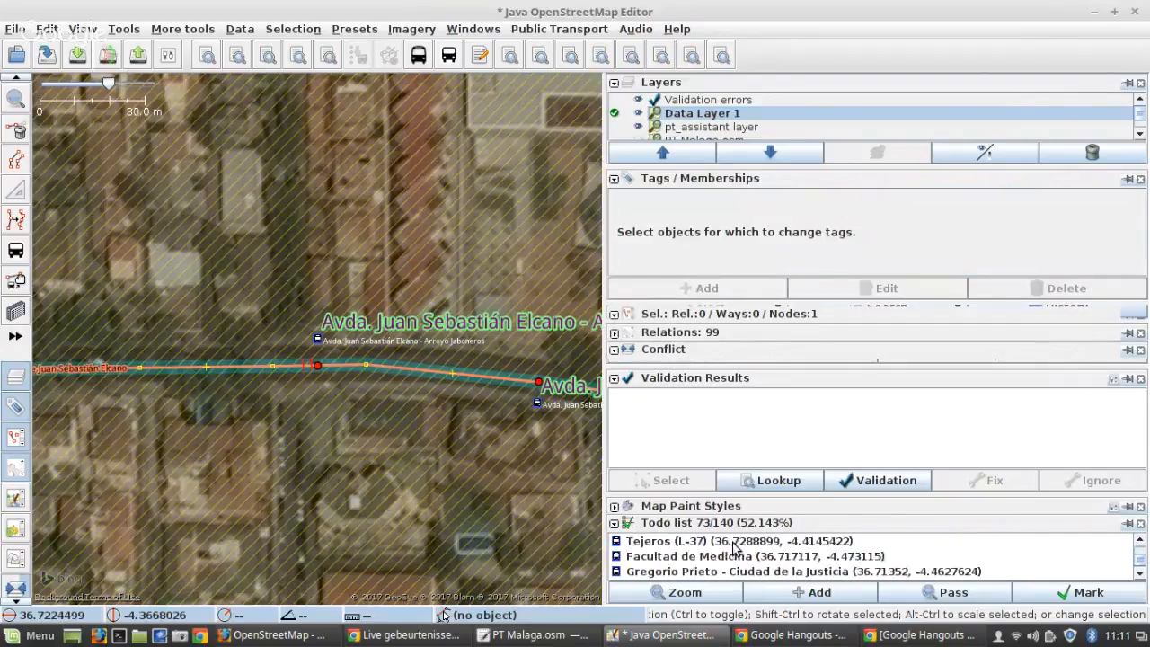
scroll(692, 551, "up", 2)
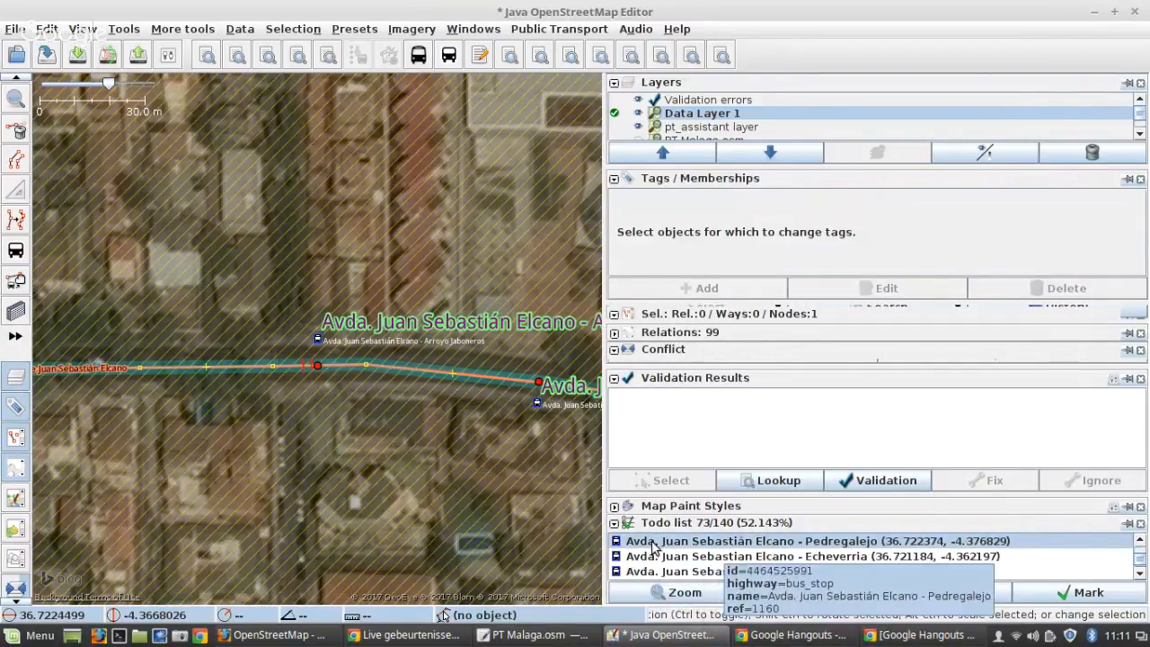
scroll(1054, 567, "up", 2)
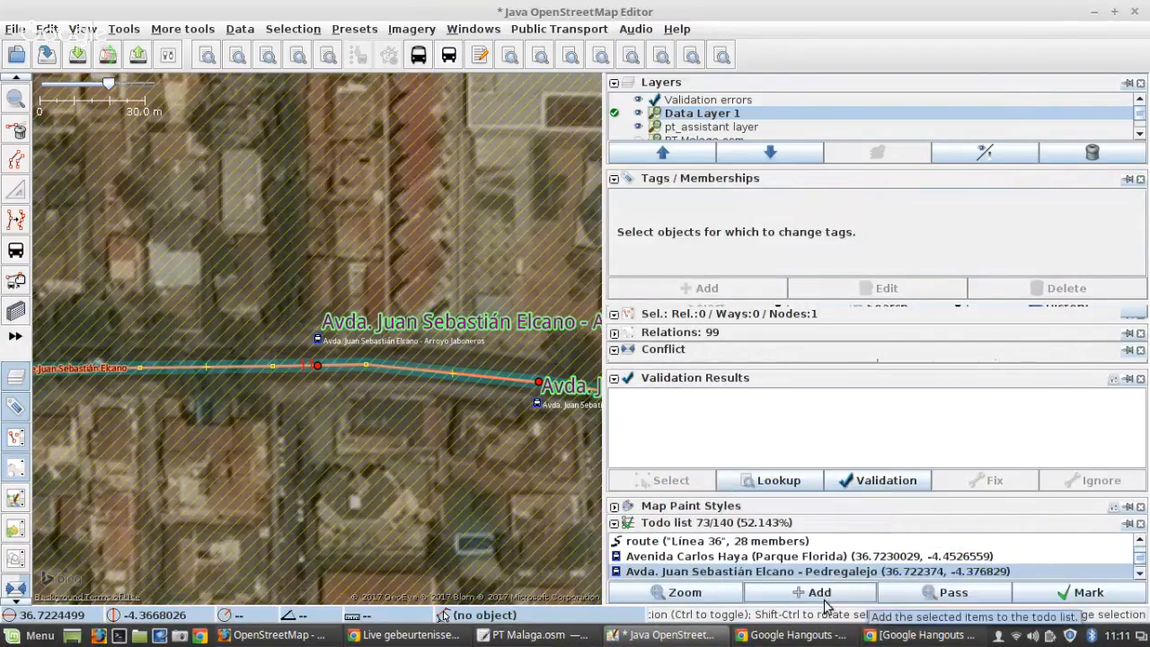
key("bracketright")
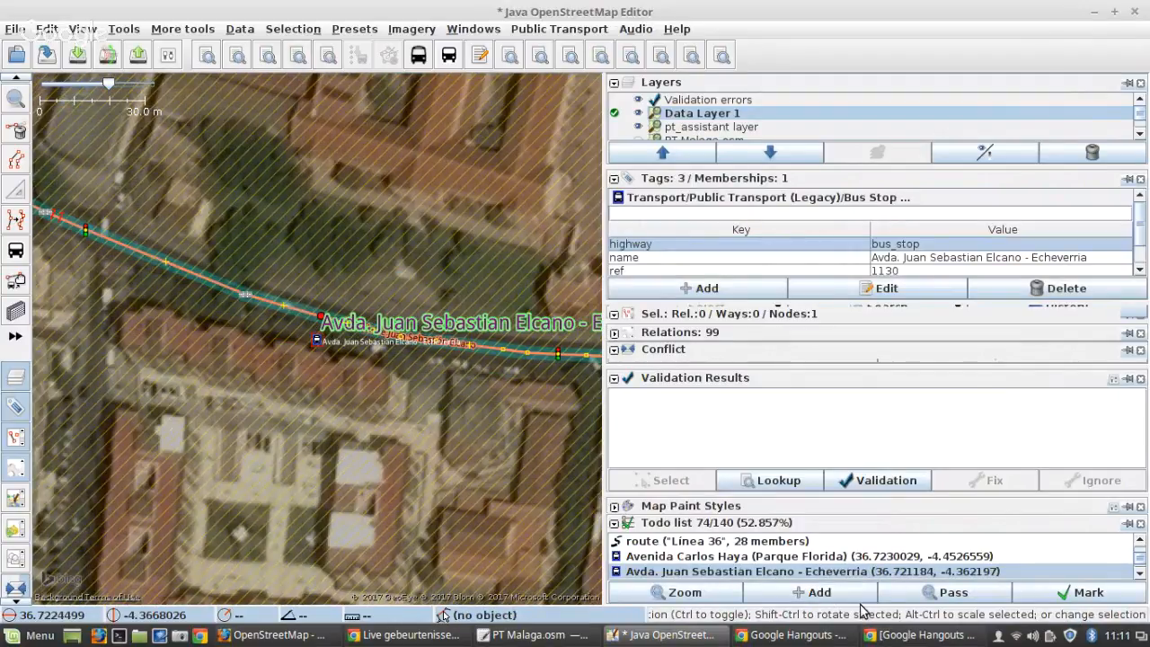
key("bracketright")
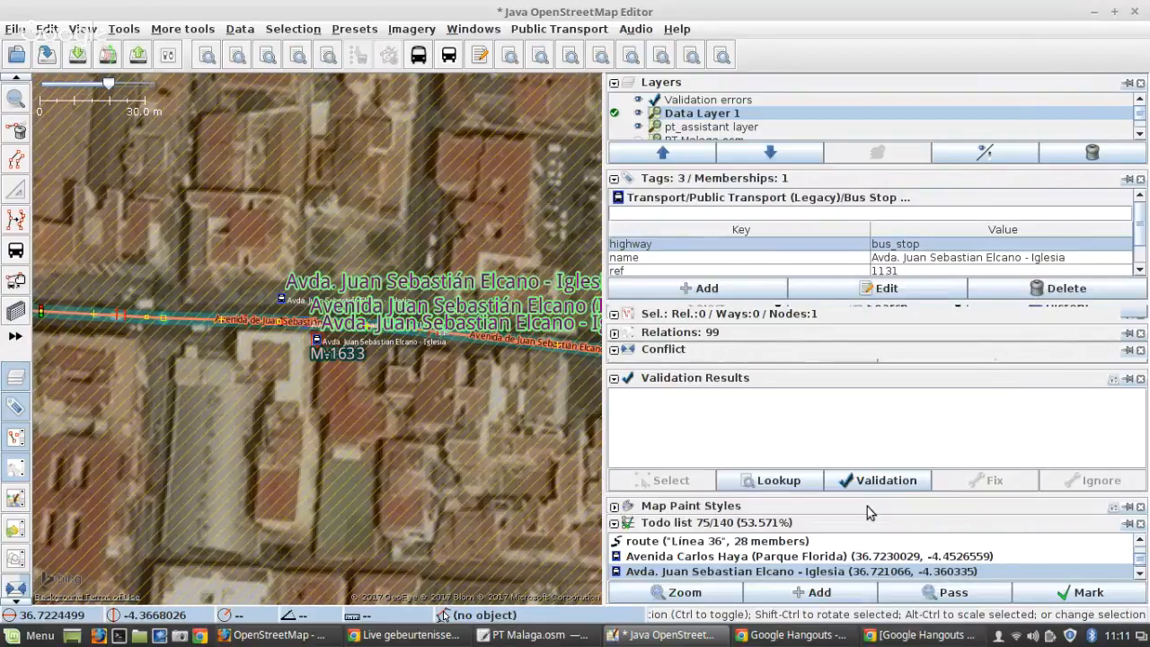
Step: Transfer the stop details between the nearby stop position on the street and the Avda. Juan Sebastian Elcano - Iglesia (ref 1131) stop
scroll(305, 334, "up", 3)
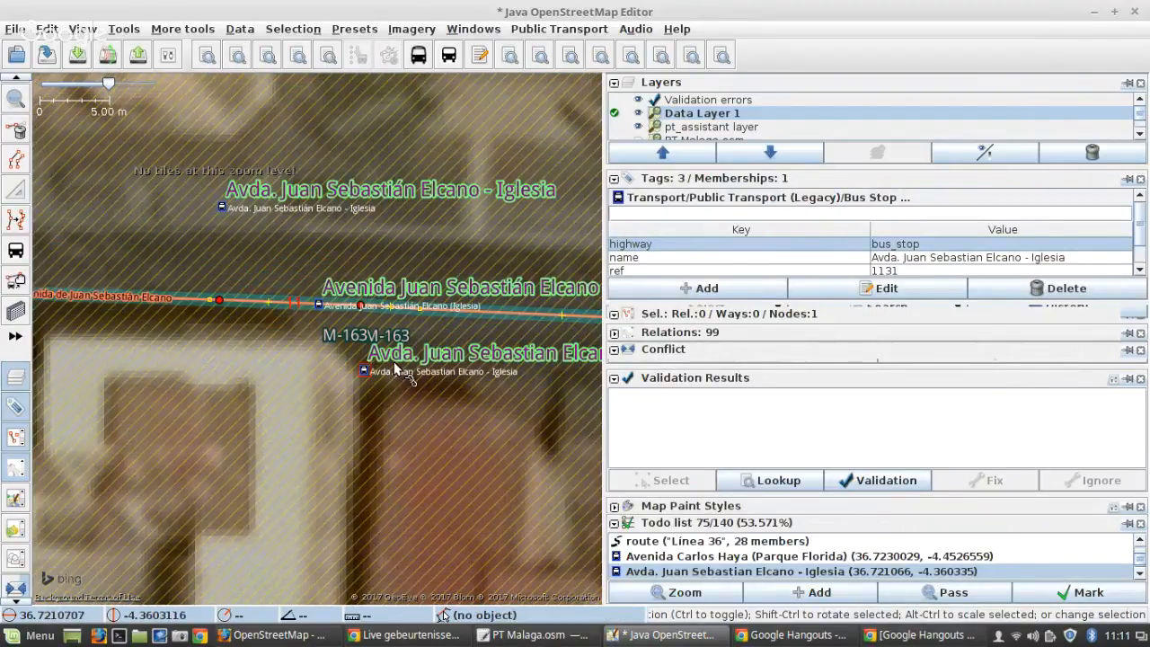
scroll(376, 322, "up", 1)
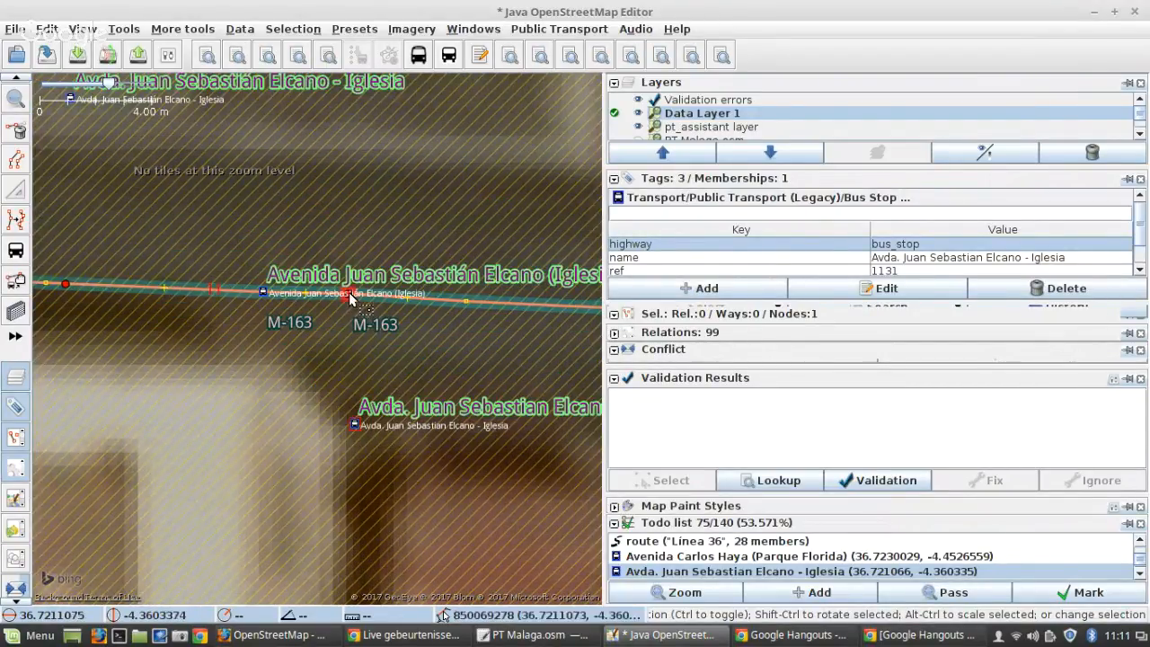
scroll(317, 328, "up", 1)
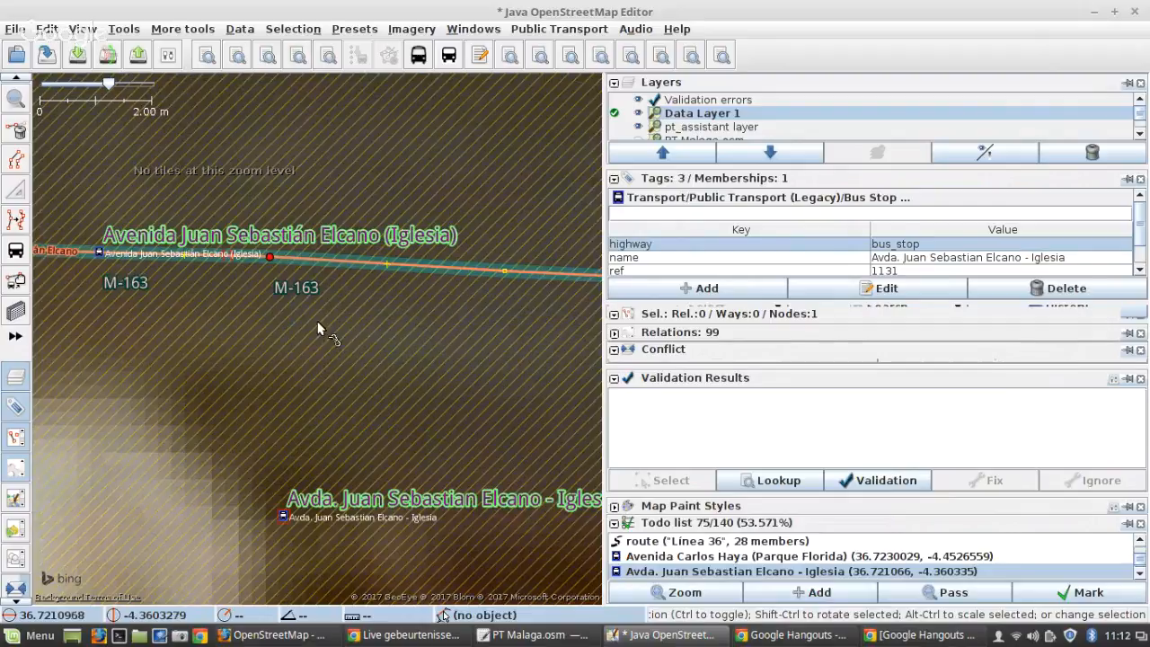
left_click(270, 257)
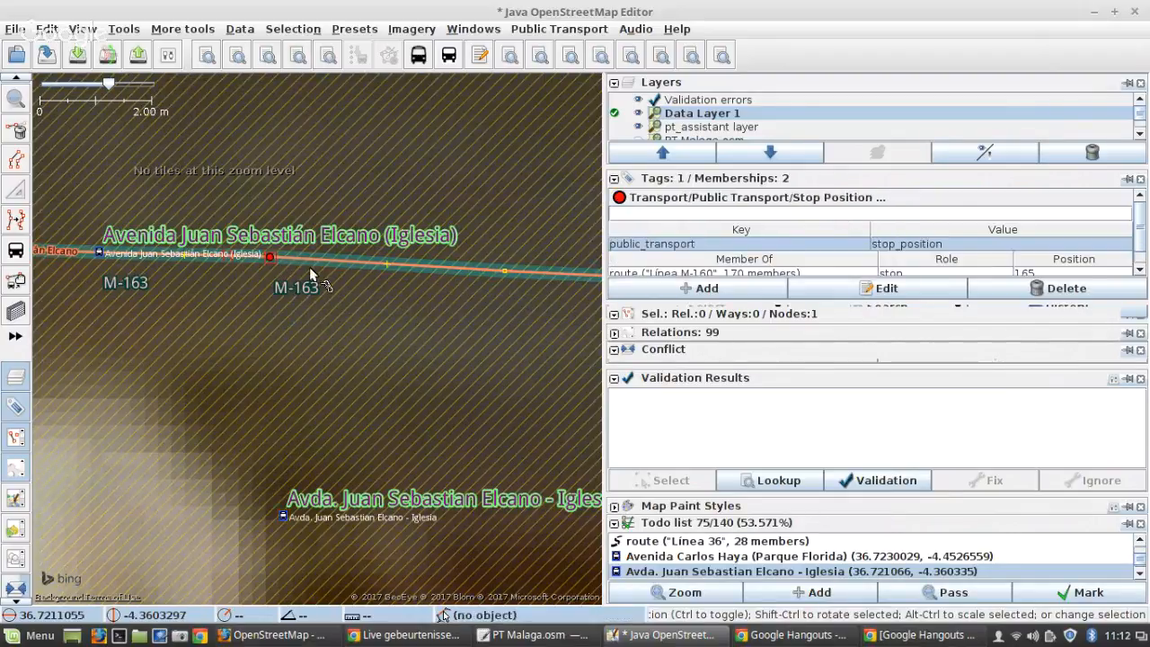
left_click(284, 516, "shift")
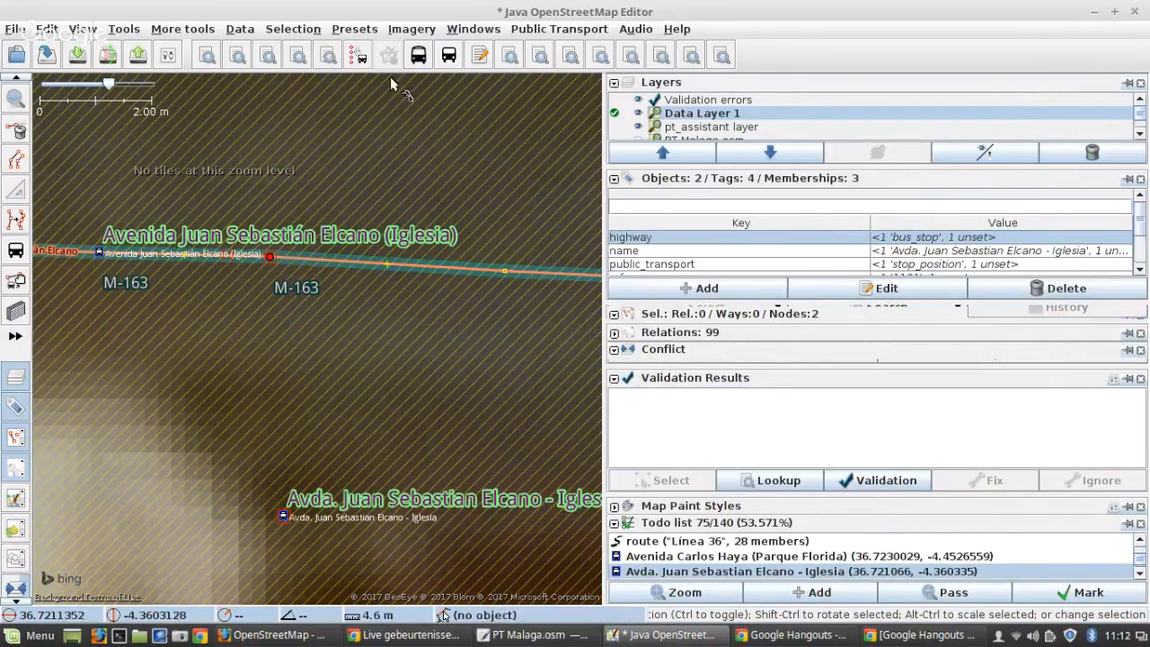
left_click(357, 56)
left_click(270, 258)
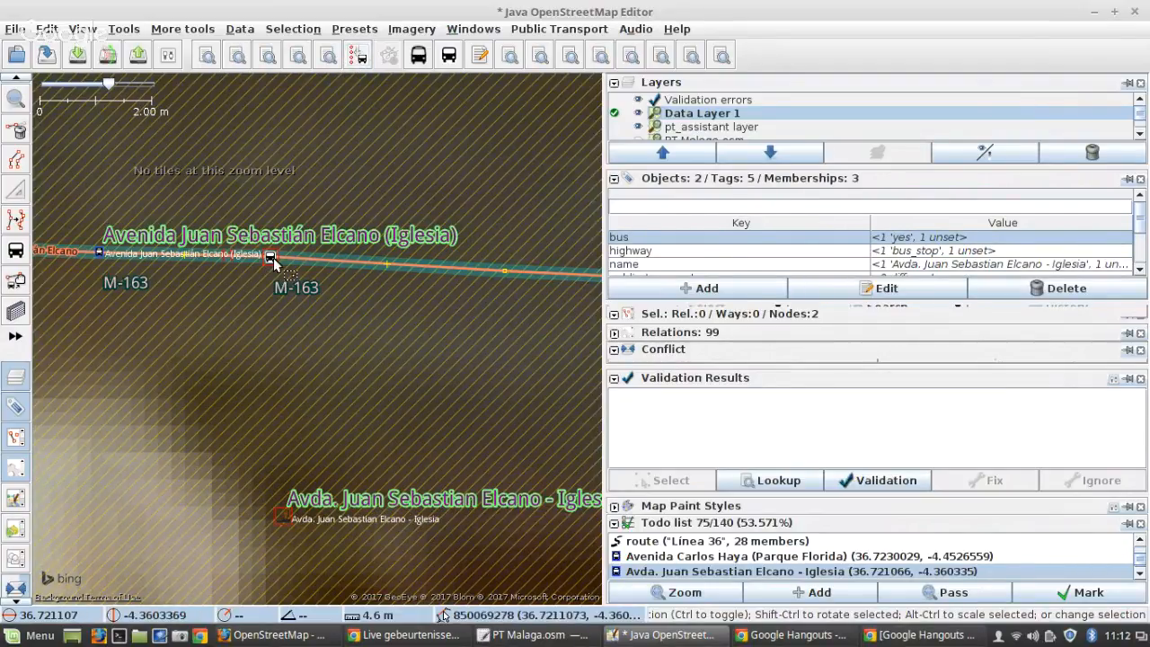
left_click(283, 517)
scroll(407, 371, "down", 1)
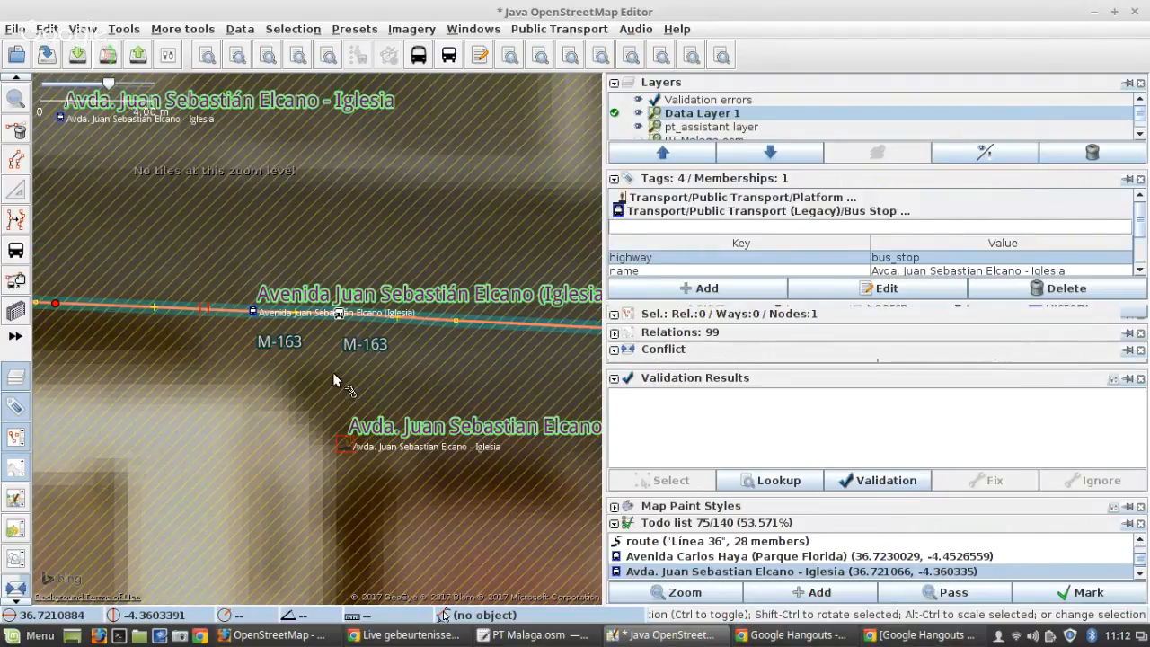
Step: Try to transfer details between the Avenida Juan Sebastián Elcano (Iglesia) node on the street and the Iglesia (ref 1155) stop
scroll(333, 377, "down", 1)
left_click(195, 245)
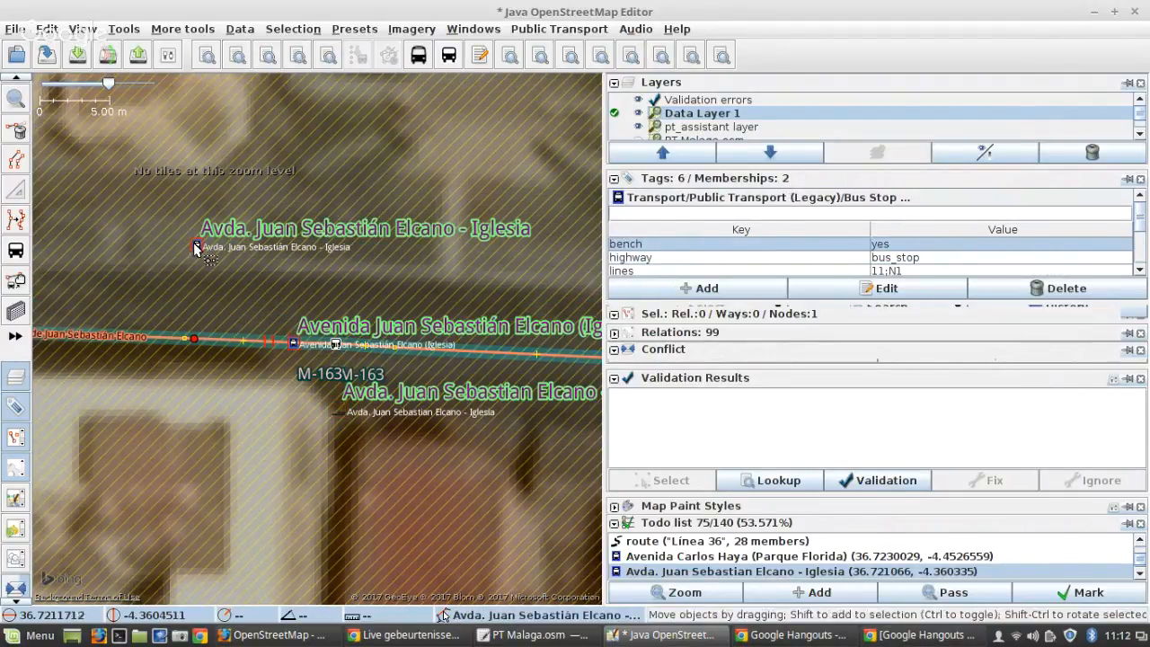
left_click(293, 343, "shift")
left_click(360, 58)
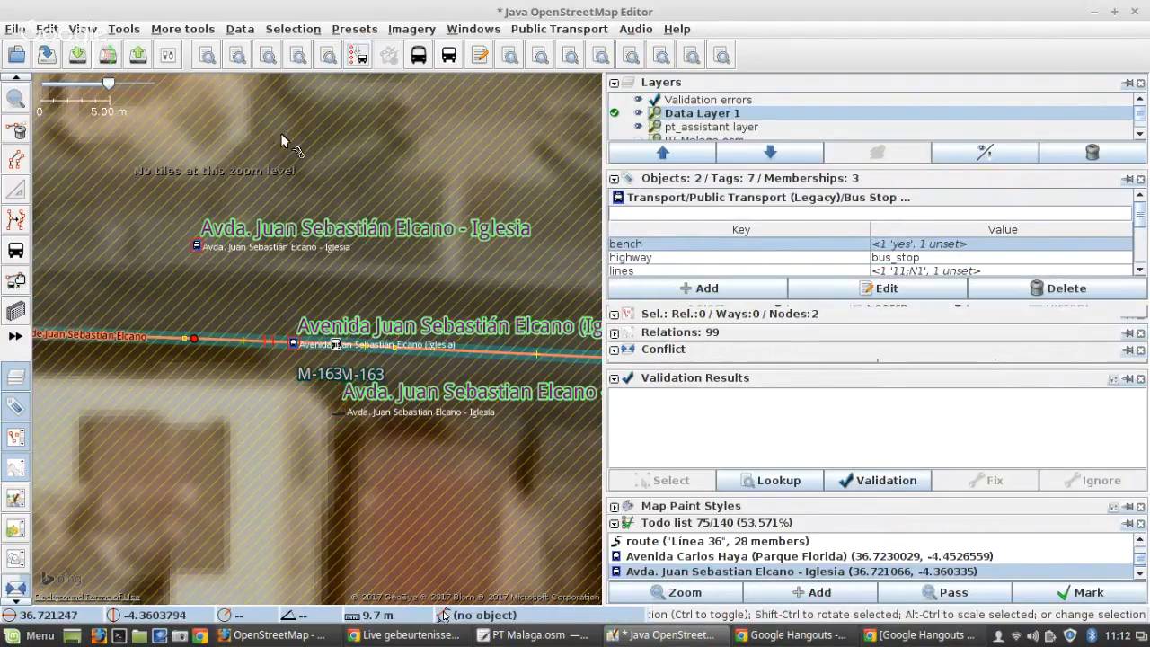
Step: Compare the tags and memberships of both Iglesia nodes, and tag the Avenida Juan Sebastián Elcano (Iglesia) street node as a bus stop position
left_click(293, 345)
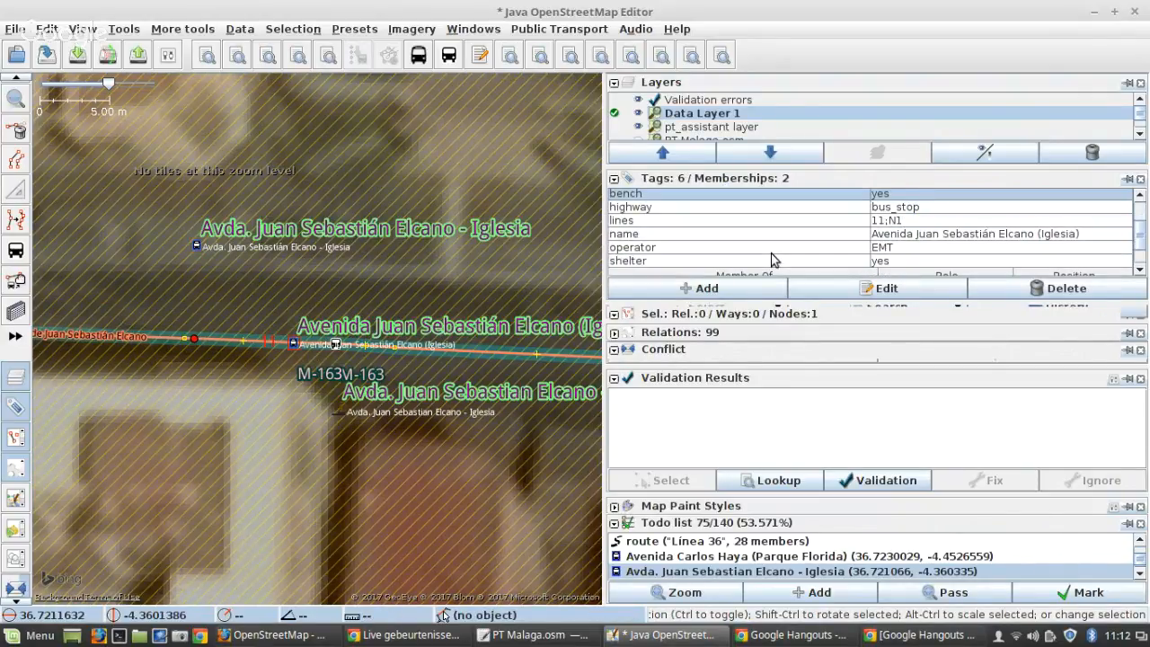
scroll(763, 260, "down", 1)
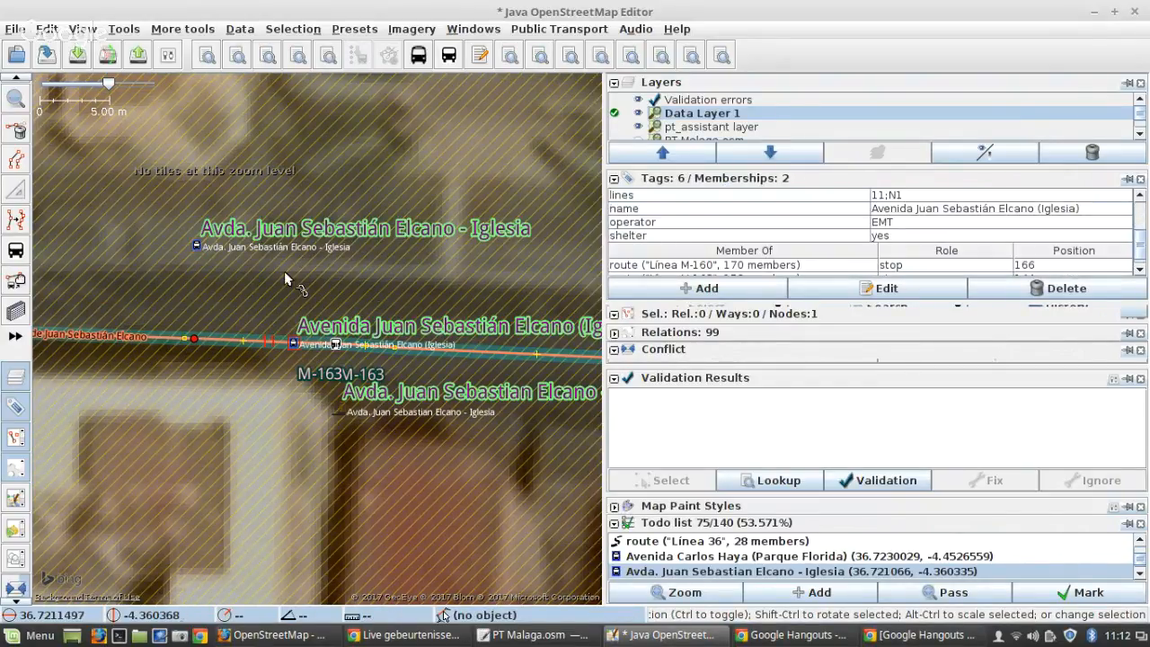
left_click(196, 245)
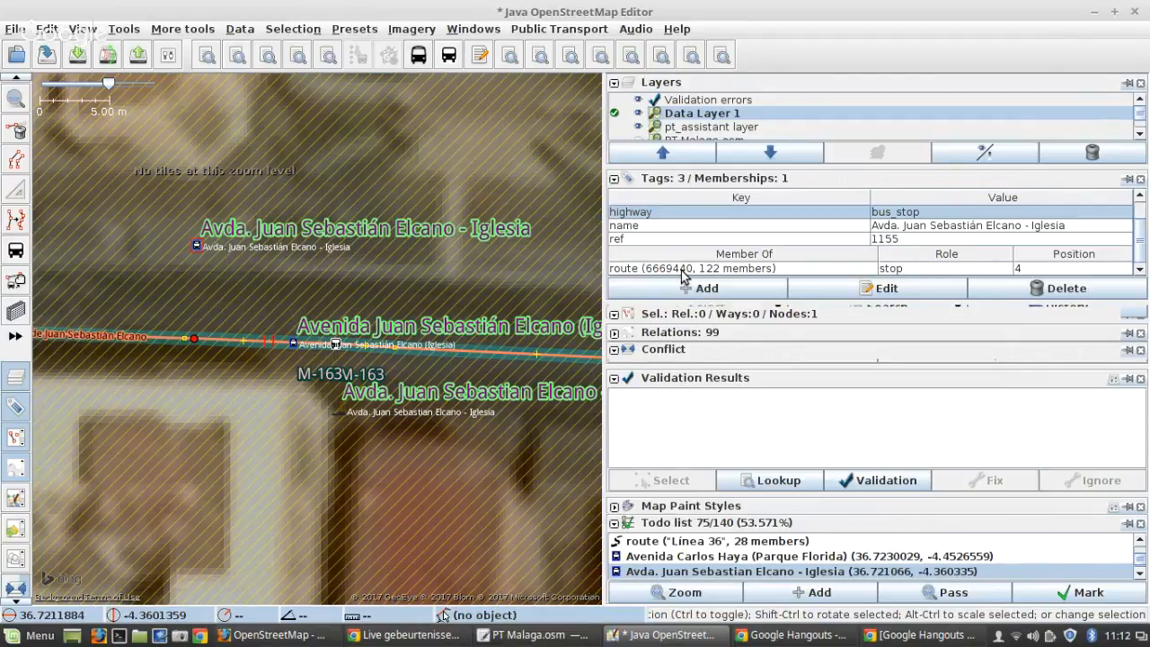
left_click(294, 344)
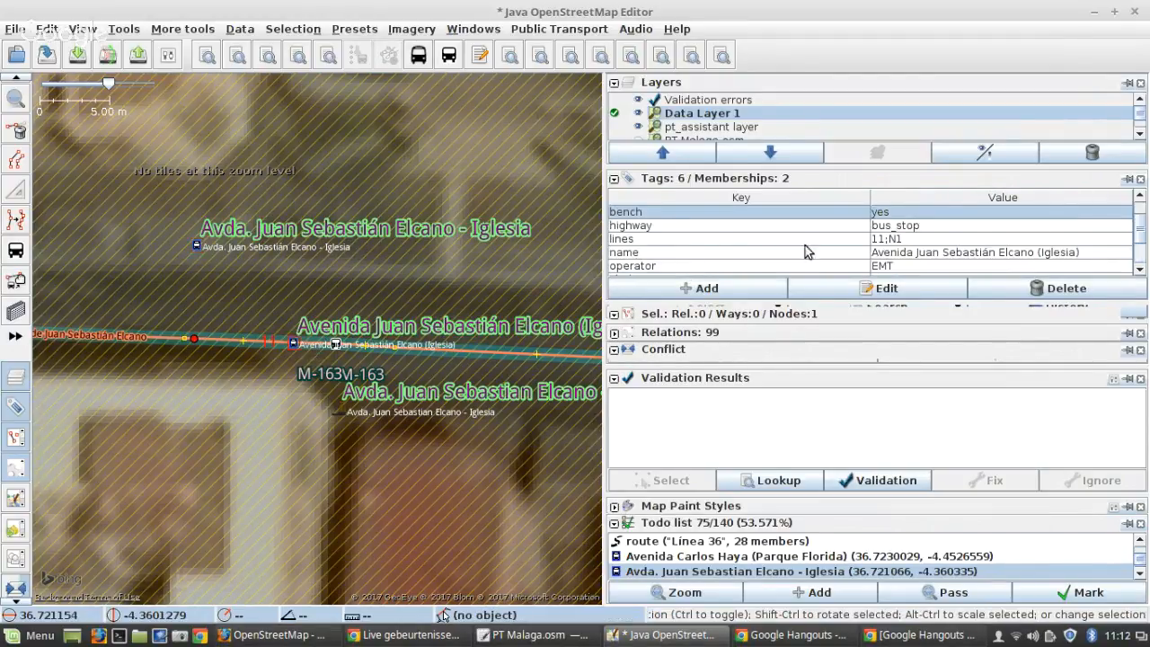
left_click(11, 253)
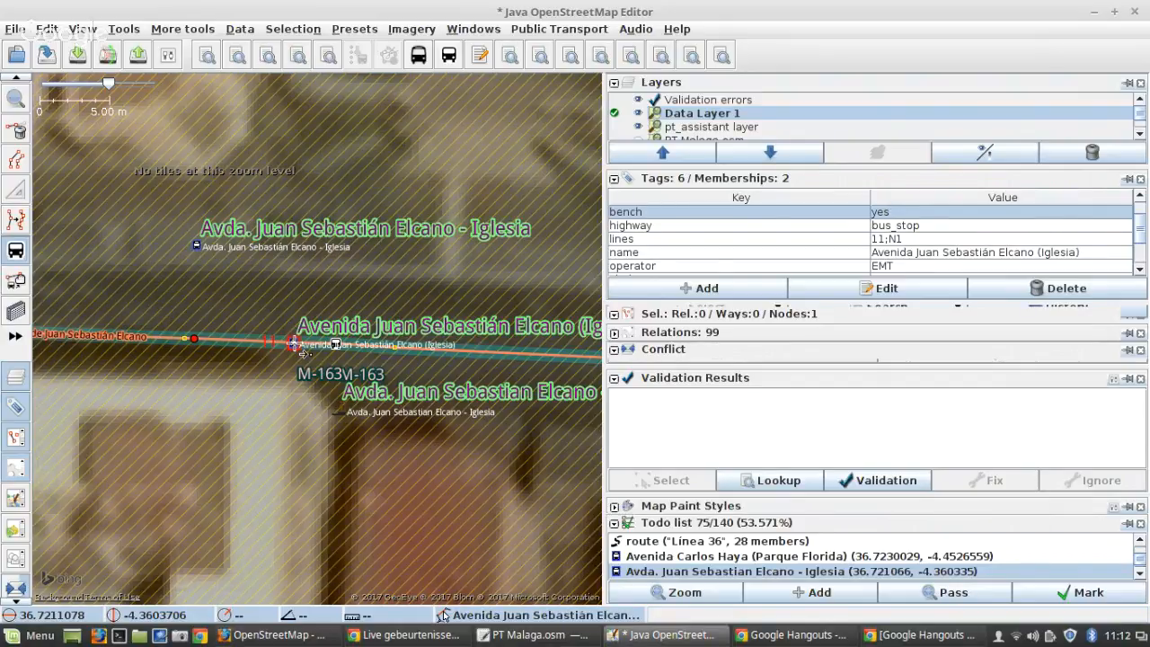
left_click(295, 344)
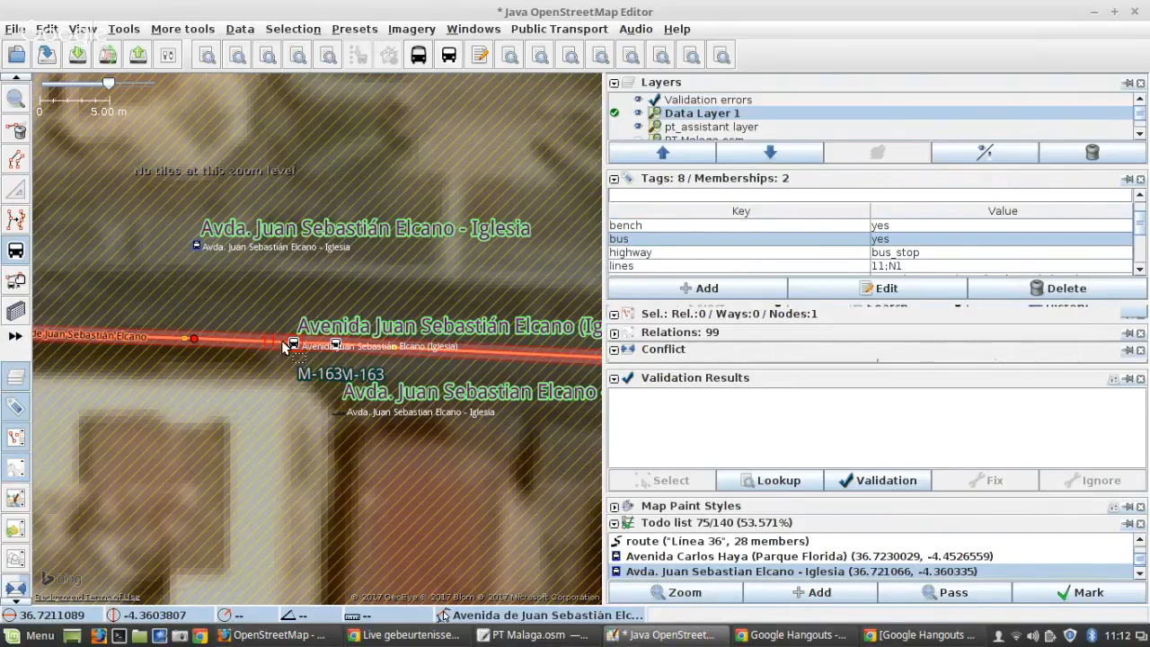
Step: Transfer the street node's details to the Iglesia (ref 1155) platform, keeping the name Avenida Juan Sebastián Elcano (Iglesia)
left_click(195, 246, "shift")
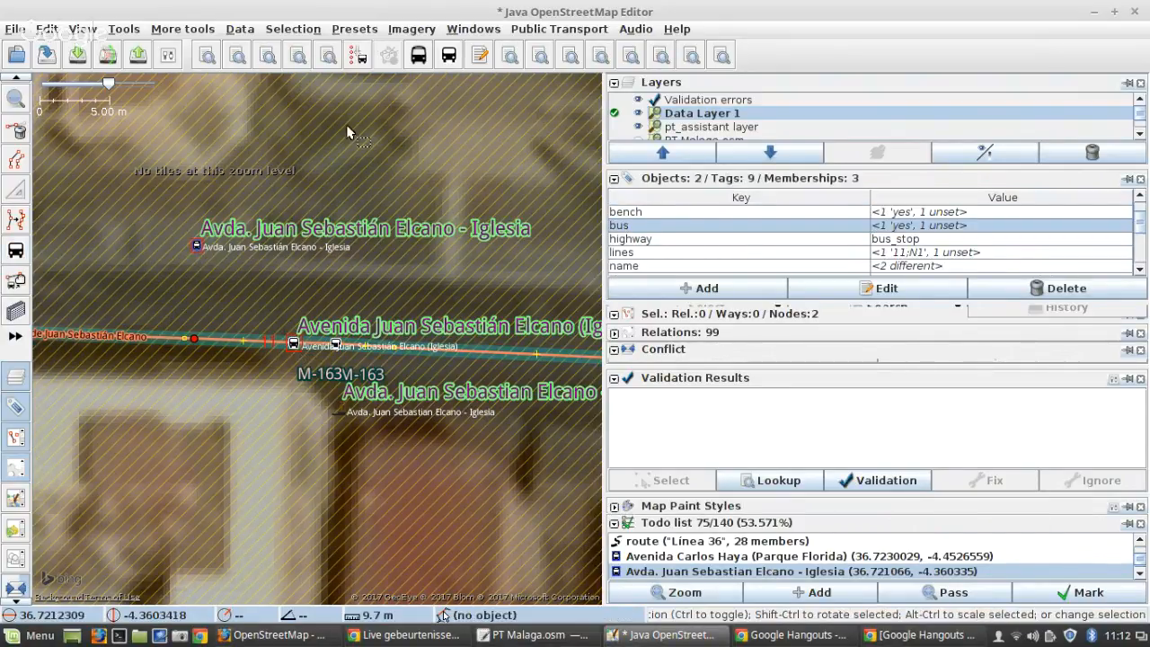
left_click(359, 59)
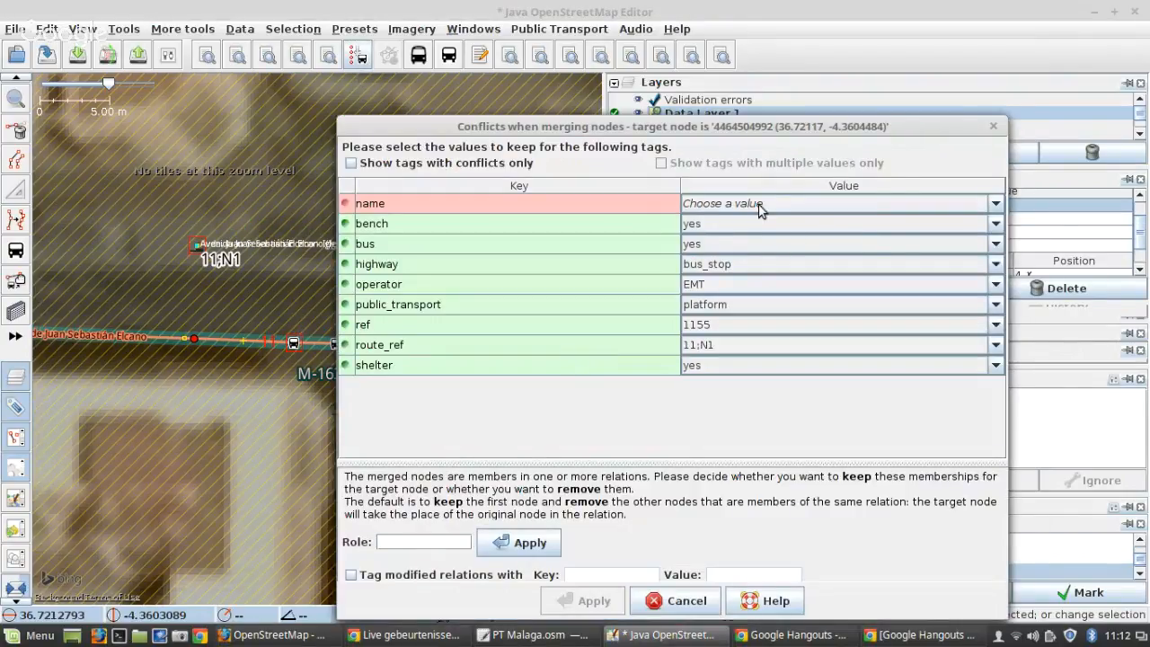
left_click(760, 205)
left_click(759, 245)
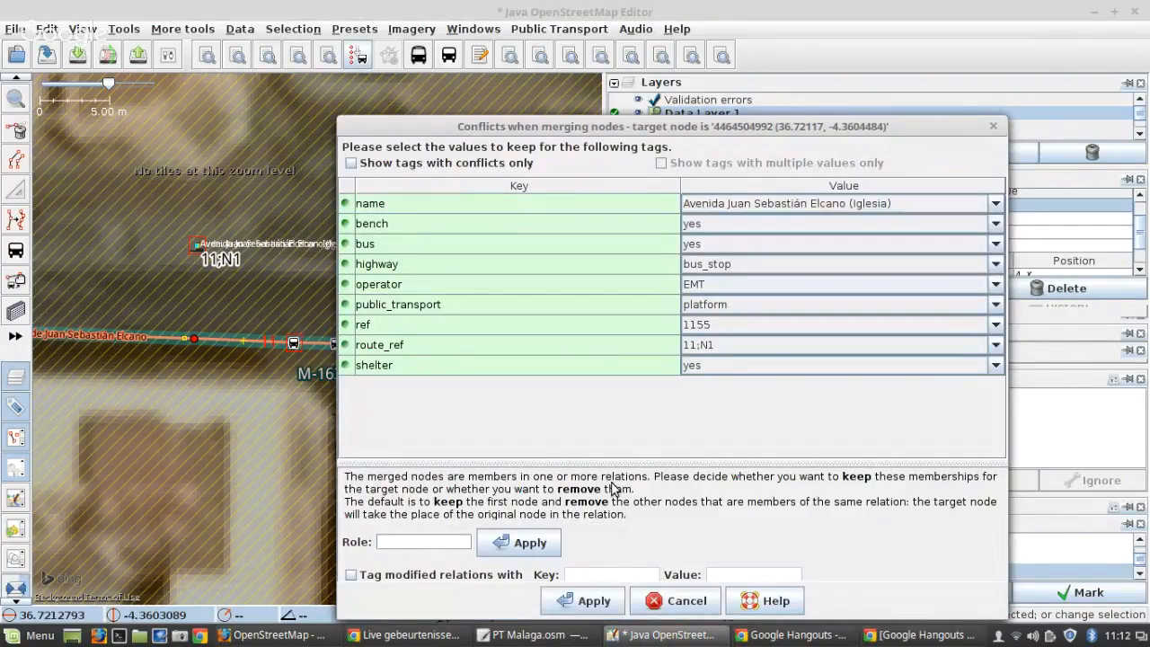
left_click(590, 601)
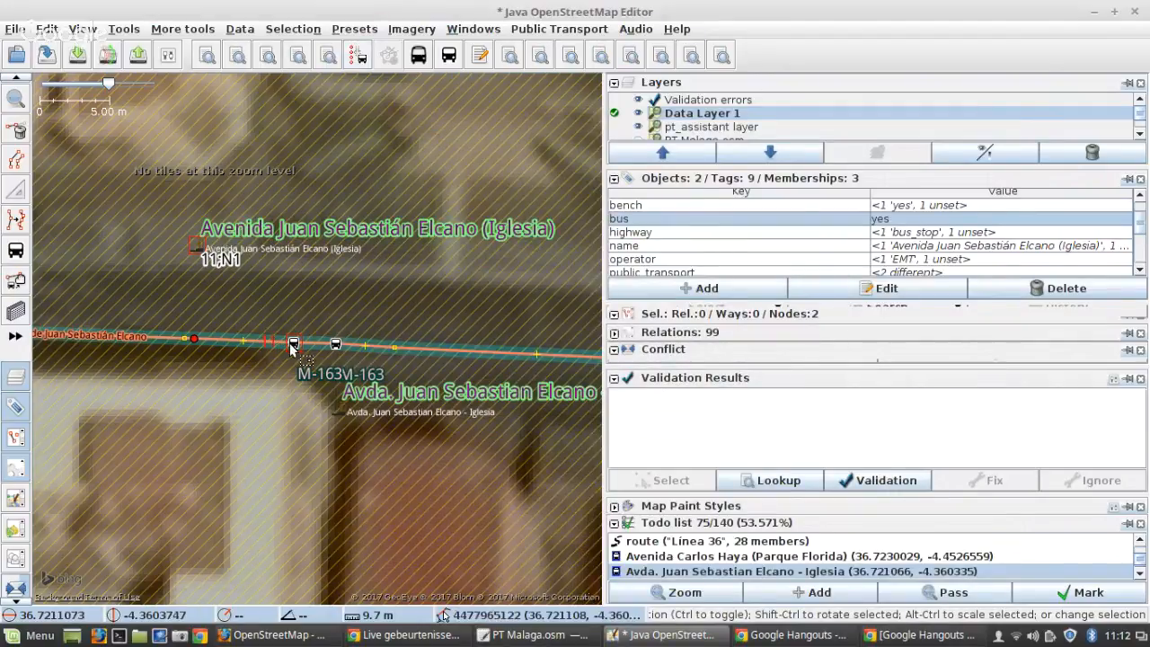
Step: Check the tags on the Iglesia stop position and platform, and mark the Iglesia (ref 1131) and Pintor Enrique Florido todo entries as done
left_click(290, 343)
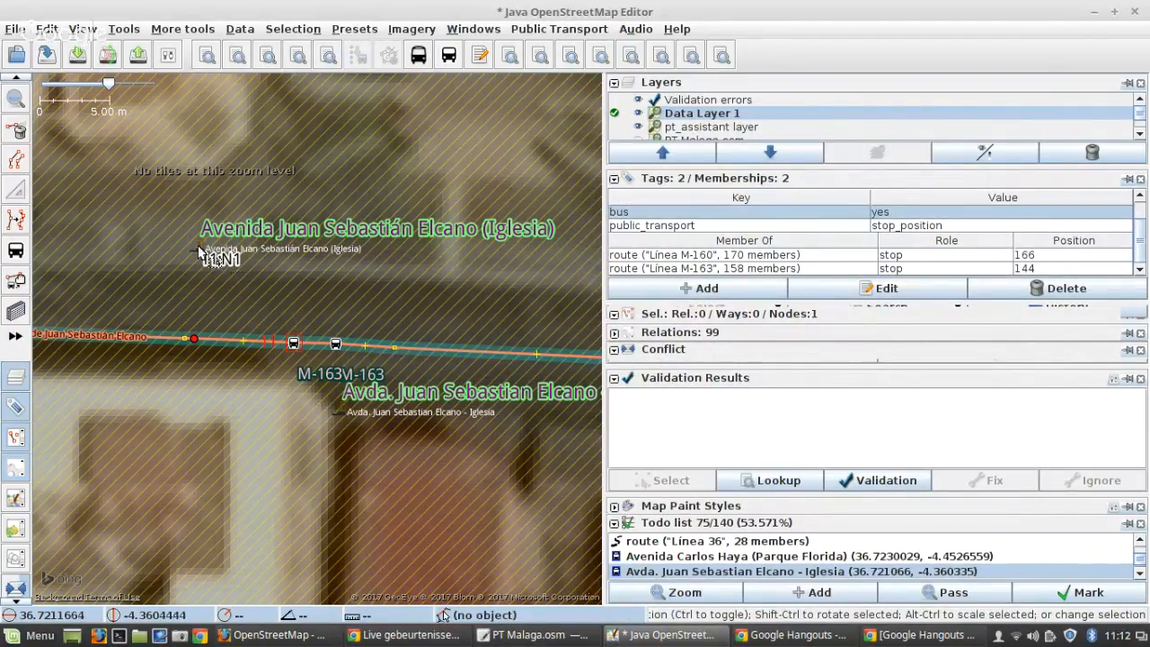
left_click(196, 245)
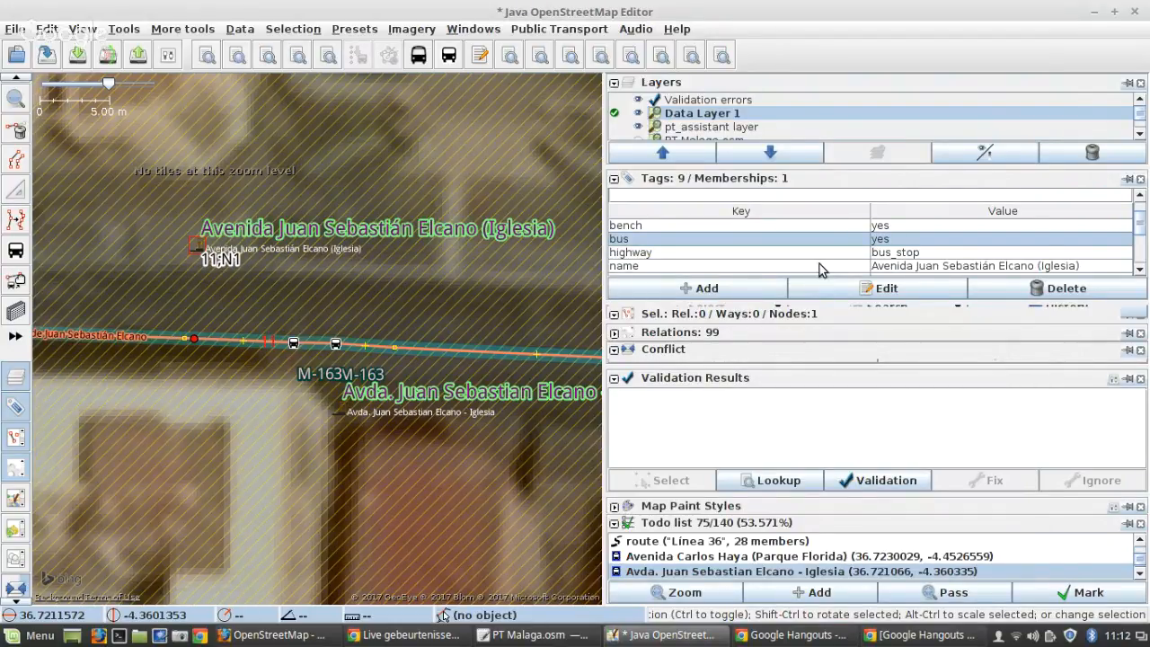
scroll(872, 266, "down", 3)
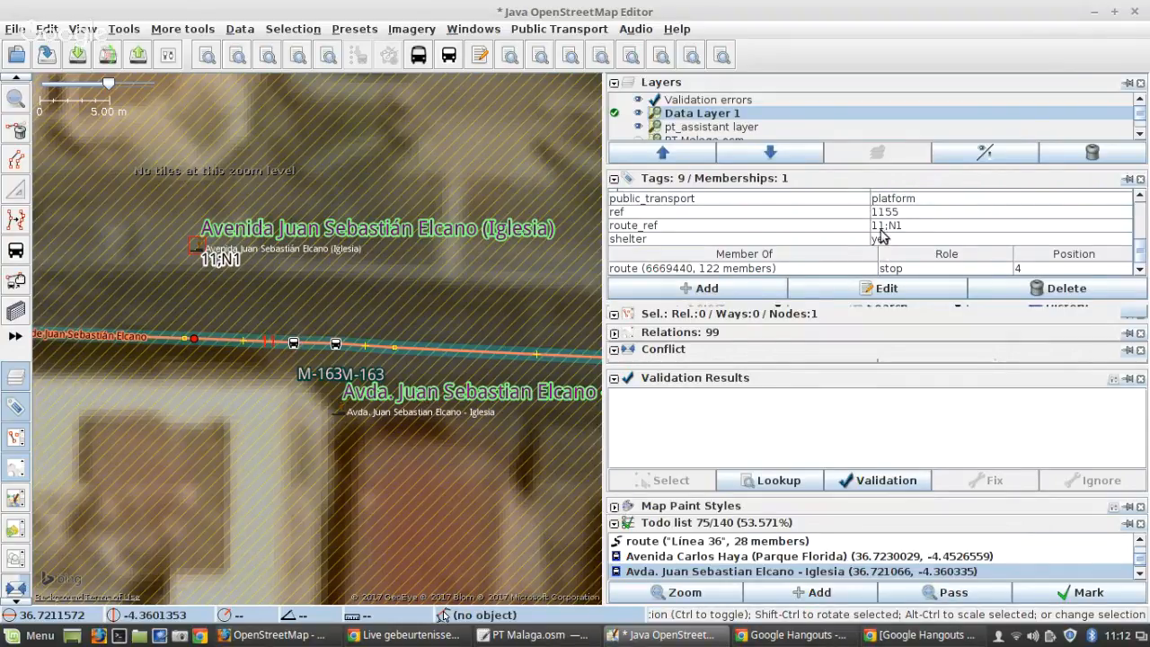
left_click(883, 226)
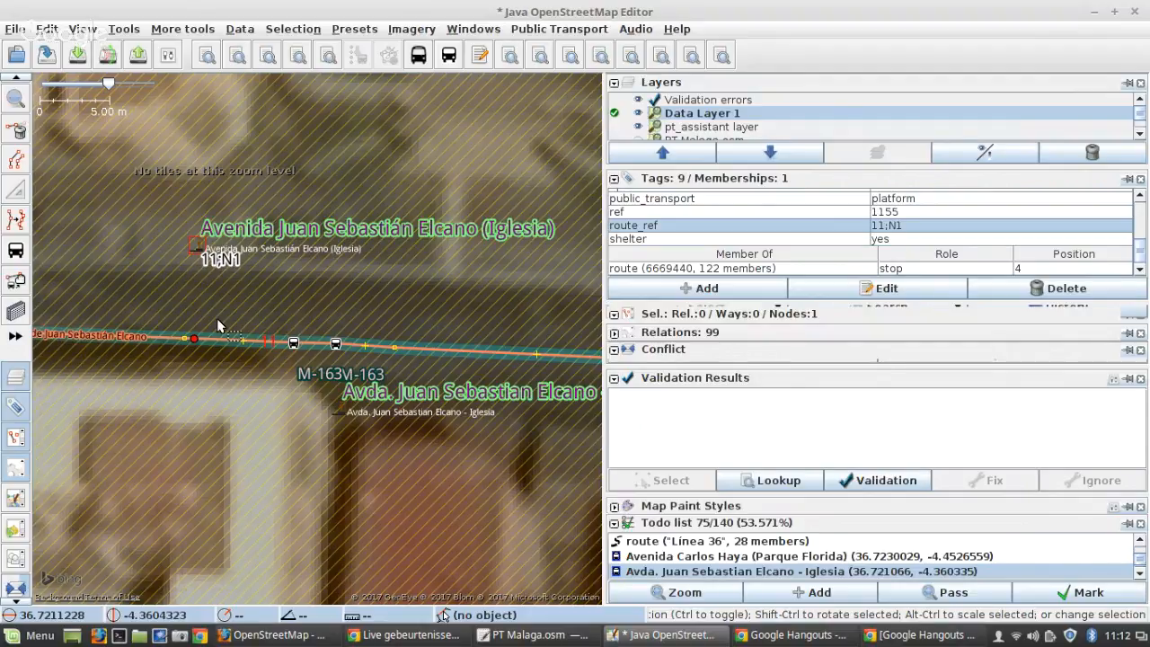
left_click(1099, 601)
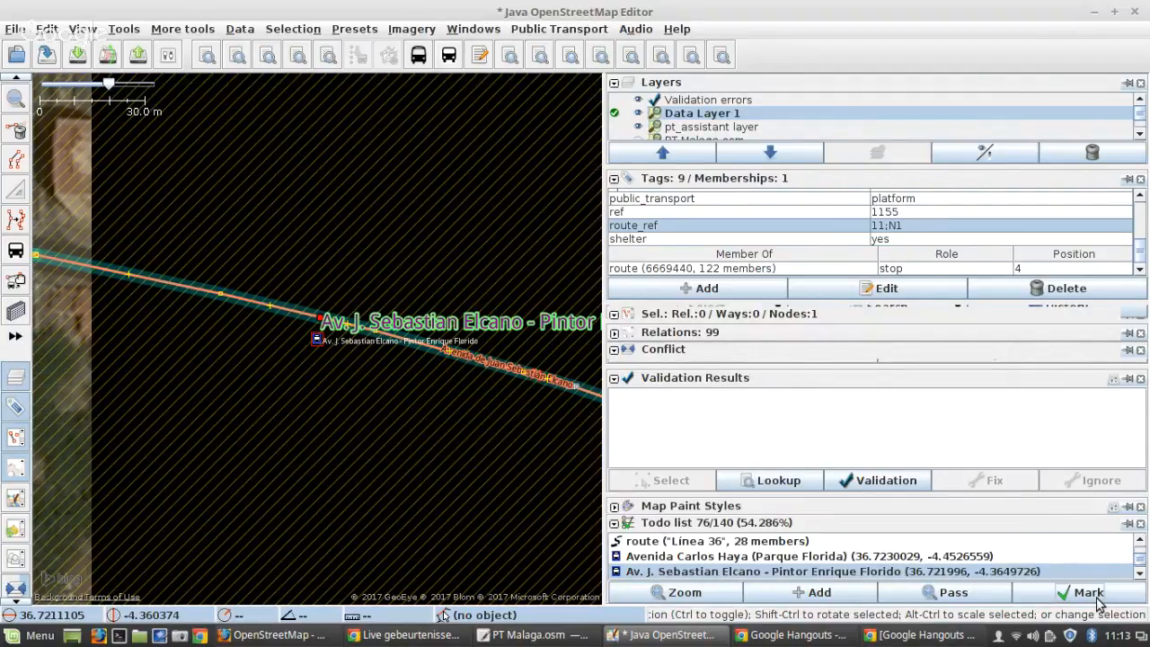
left_click(1079, 598)
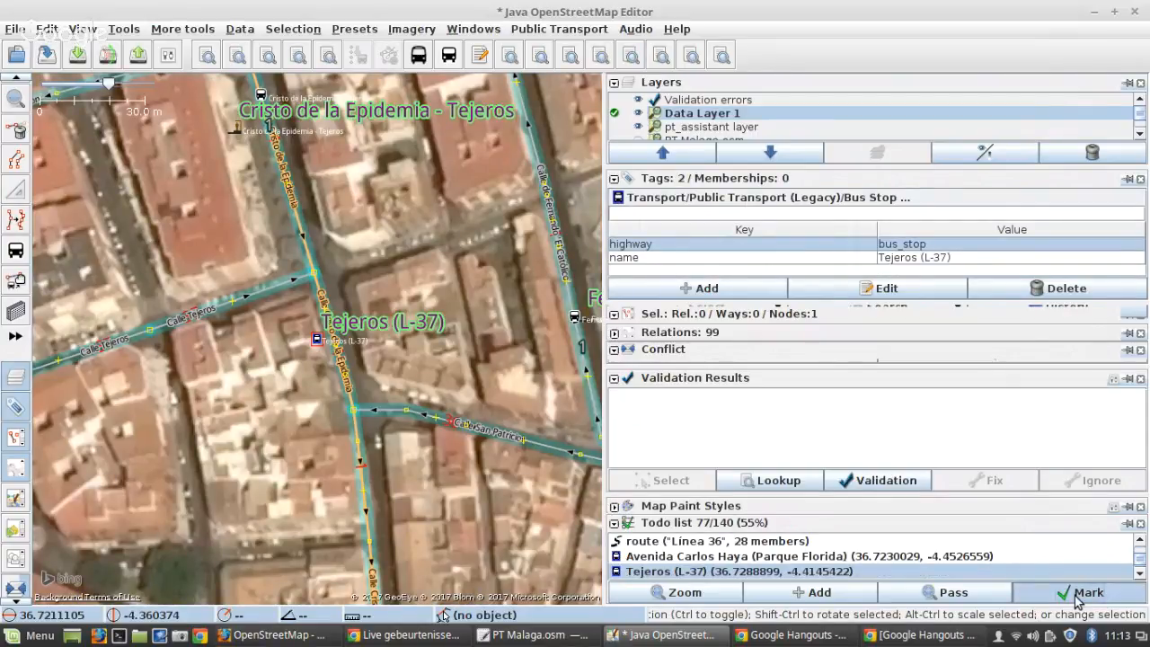
Step: Mark the Tejeros (L-37) and Facultad de Filosofía y Letras todo entries as done
left_click(1078, 595)
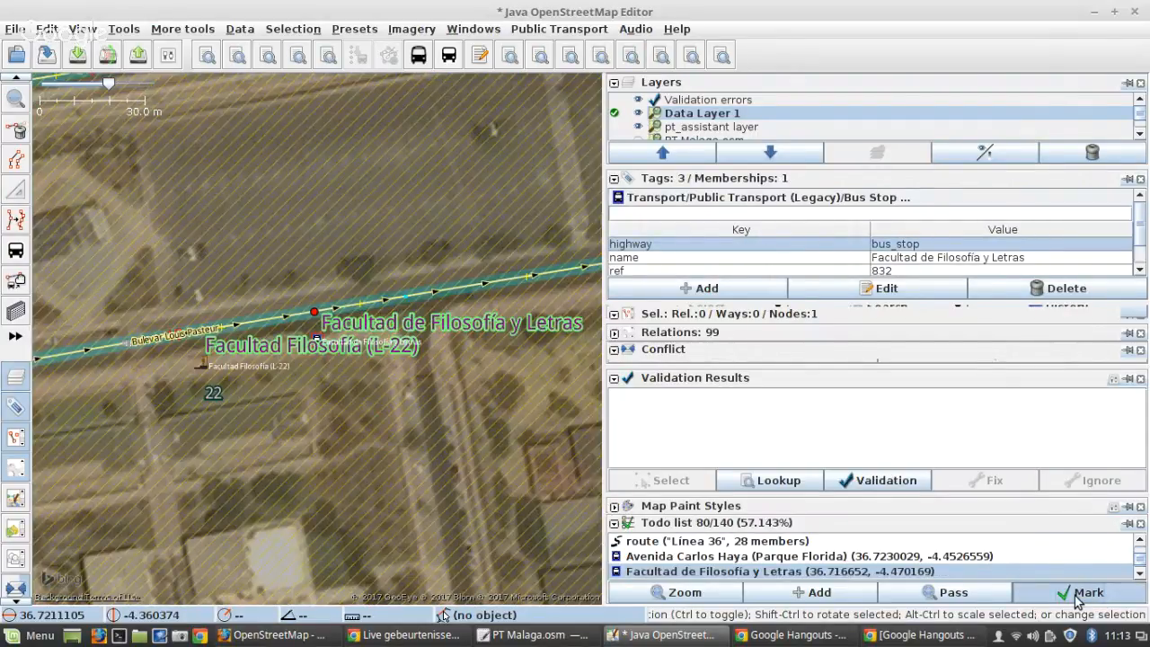
left_click(1079, 598)
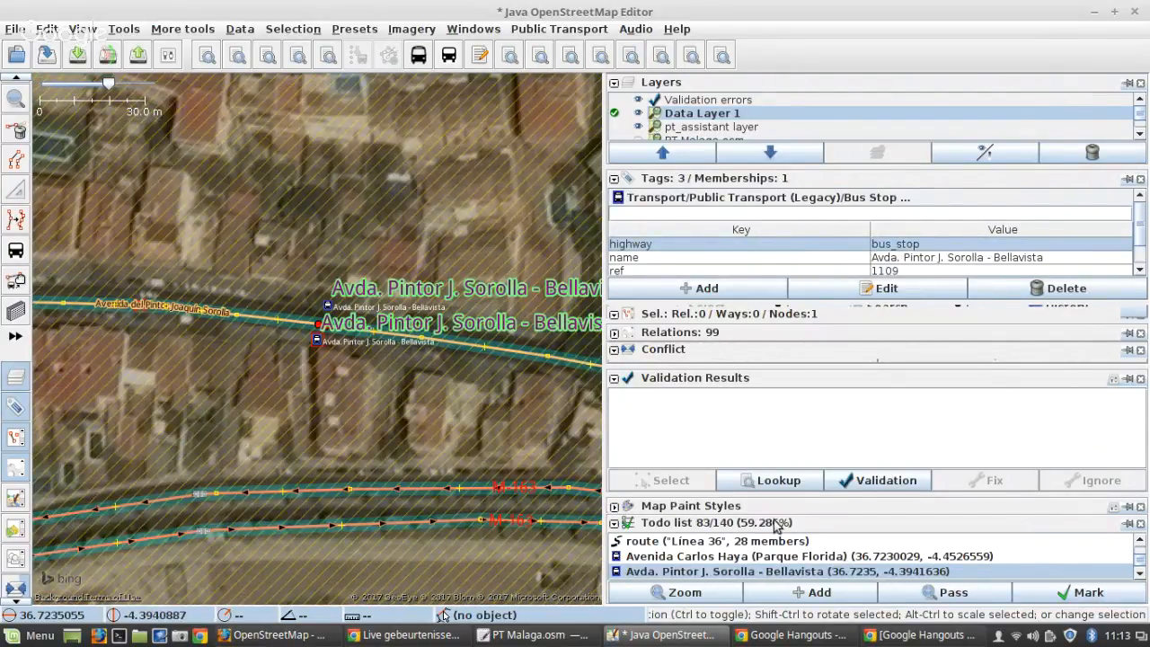
mouse_move(614, 549)
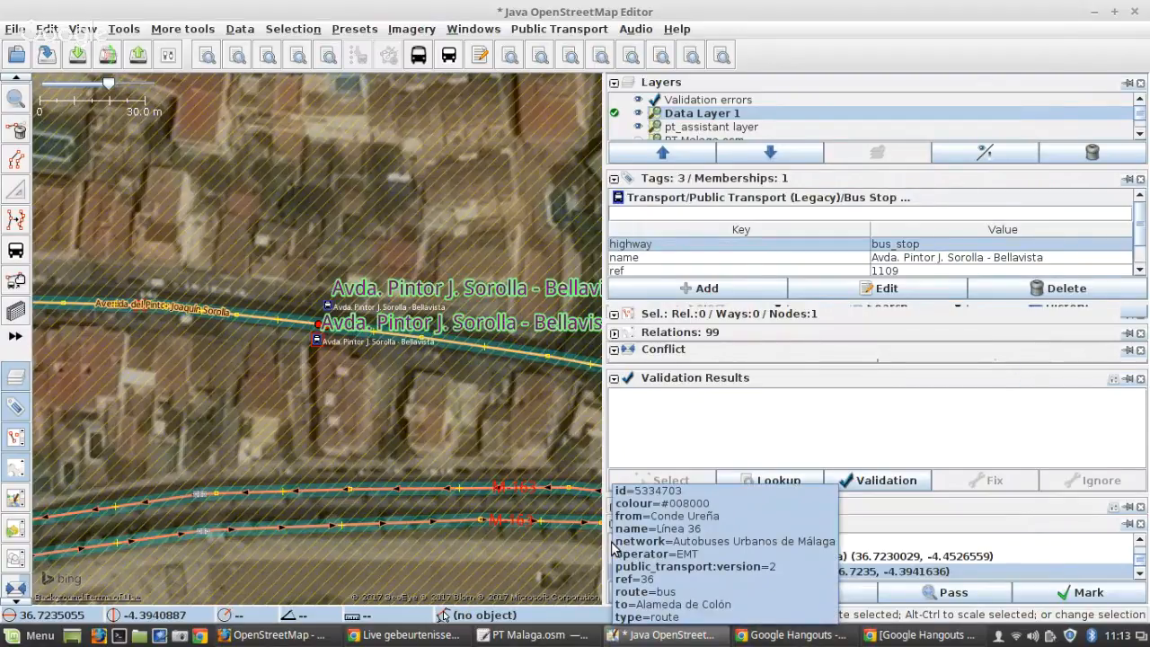
Step: Search with the regular expression query "highway=bus_stop -public_transport child highway" and add all found bus stops to the todo list
key("ctrl+f")
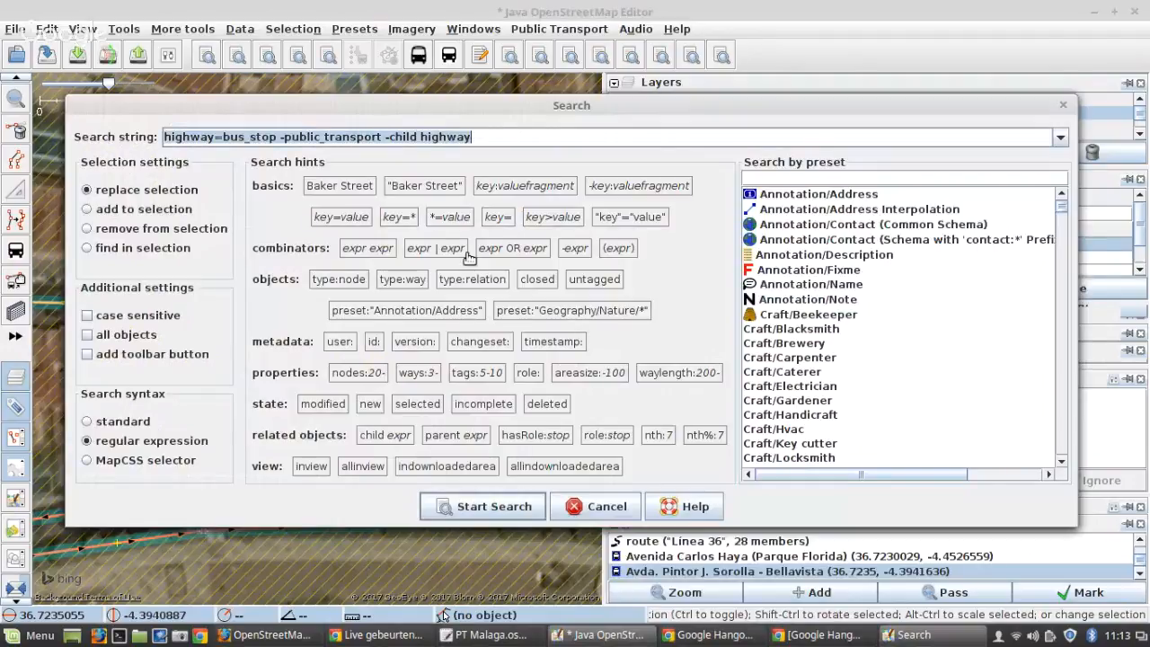
left_click(389, 135)
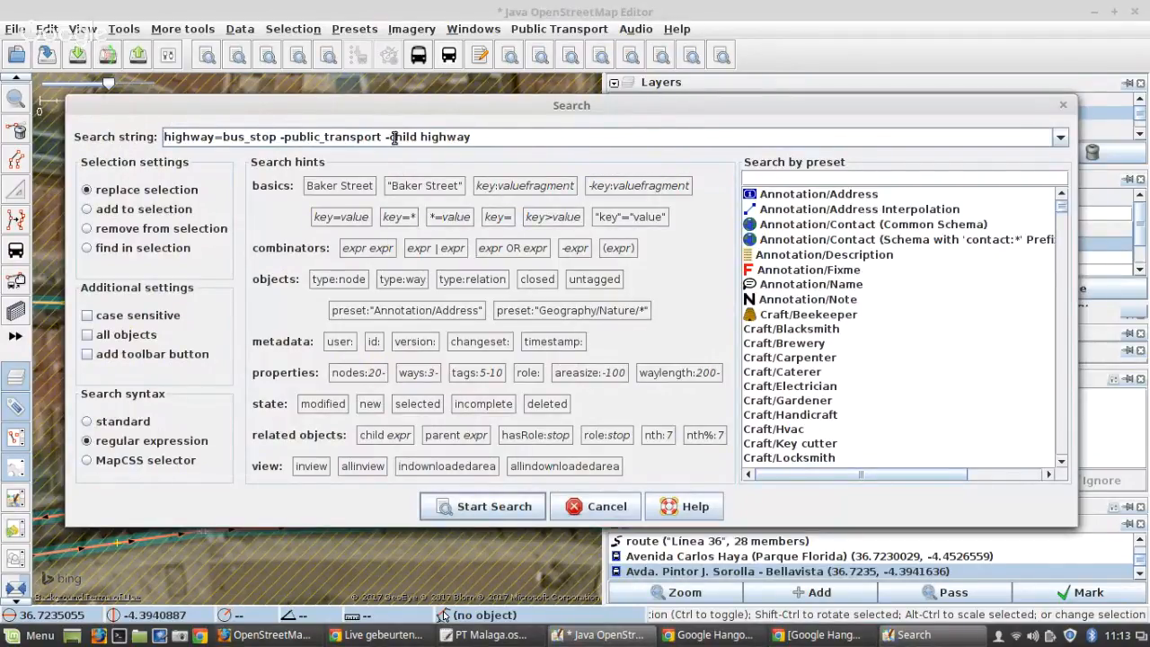
key("BackSpace")
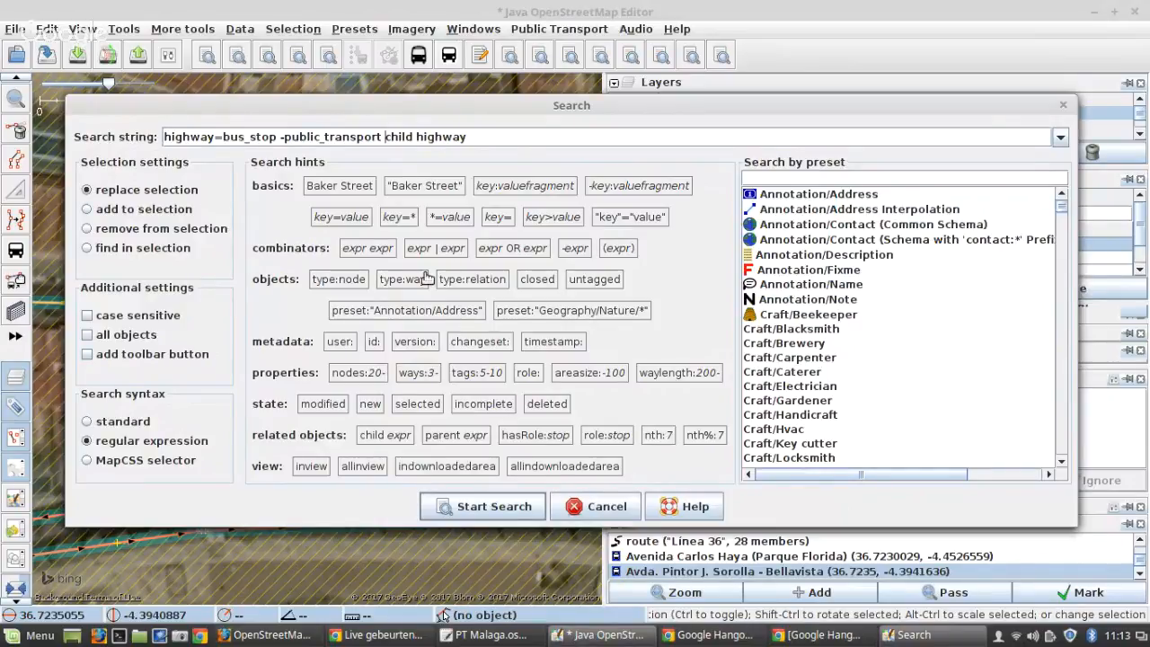
left_click(499, 509)
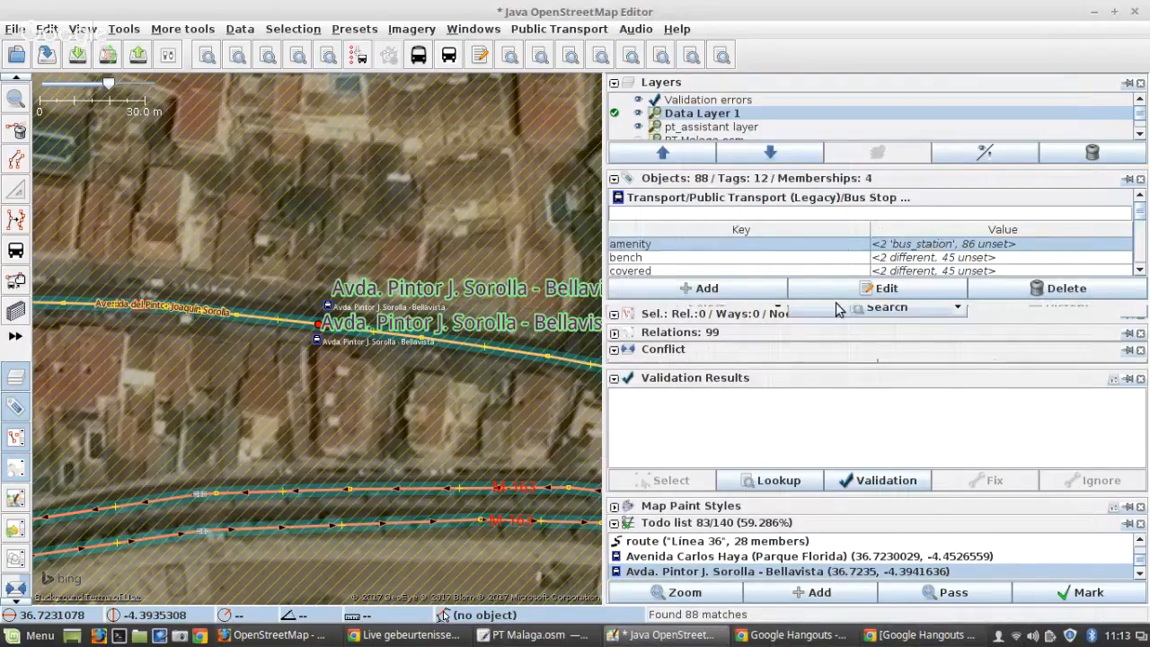
scroll(1012, 541, "down", 5)
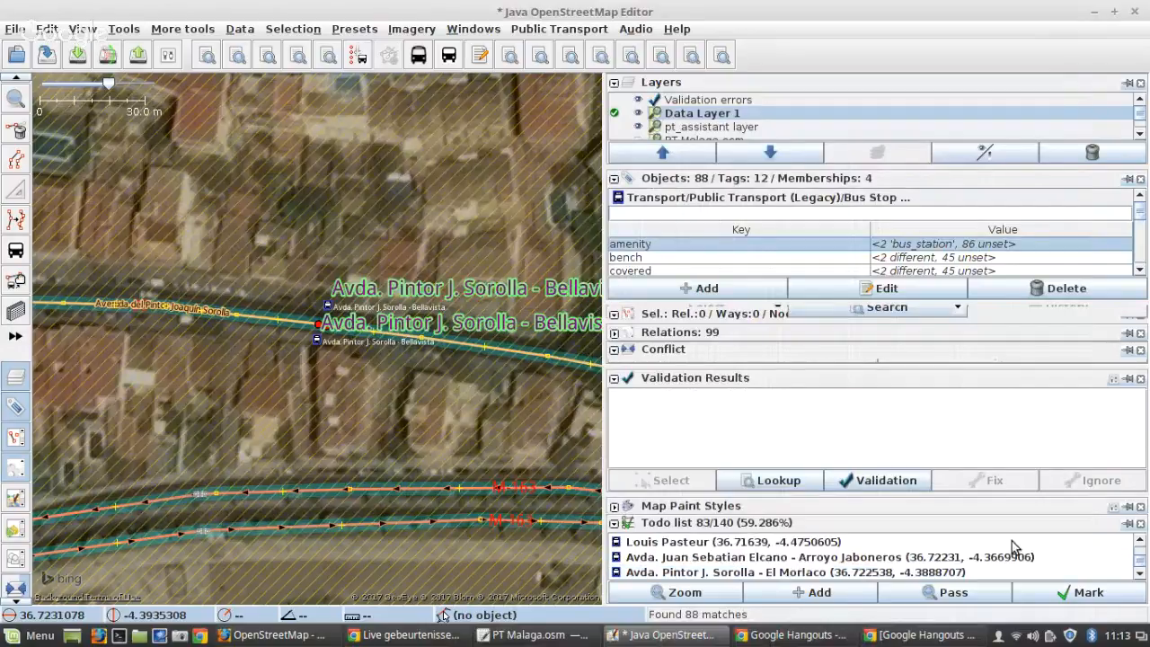
left_click(845, 597)
scroll(1137, 561, "down", 10)
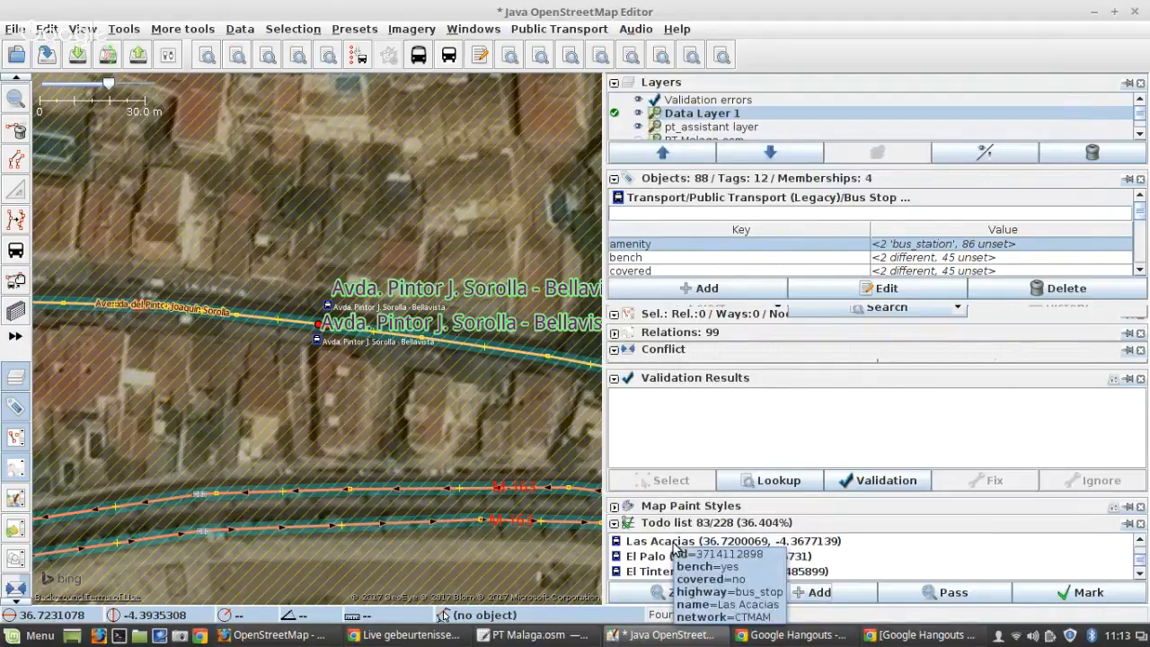
Step: Go to the Las Acacias todo entry and add a new node about 4.6 m north of the stop on Calle Bolivia
left_click(653, 596)
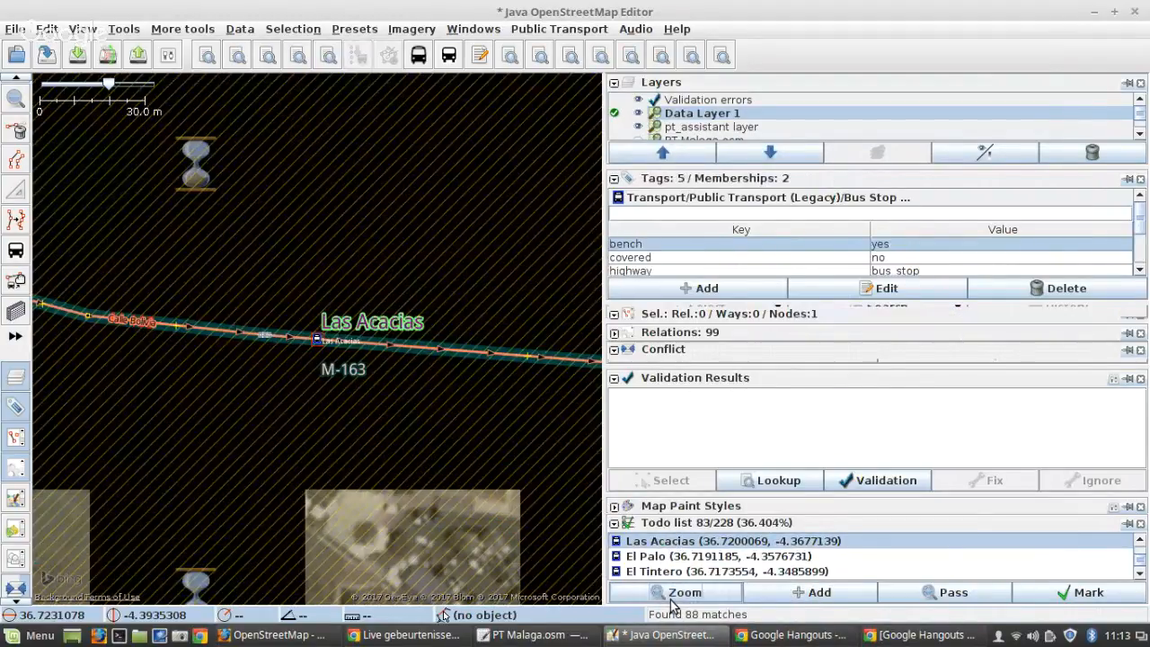
scroll(330, 337, "up", 6)
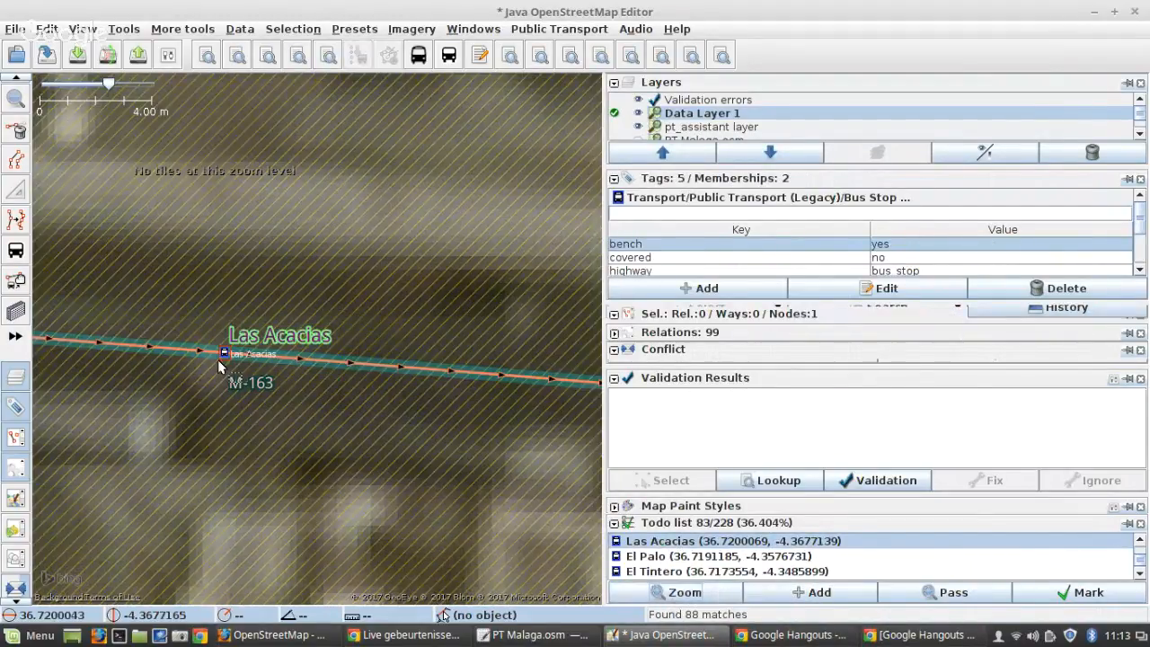
scroll(350, 365, "down", 2)
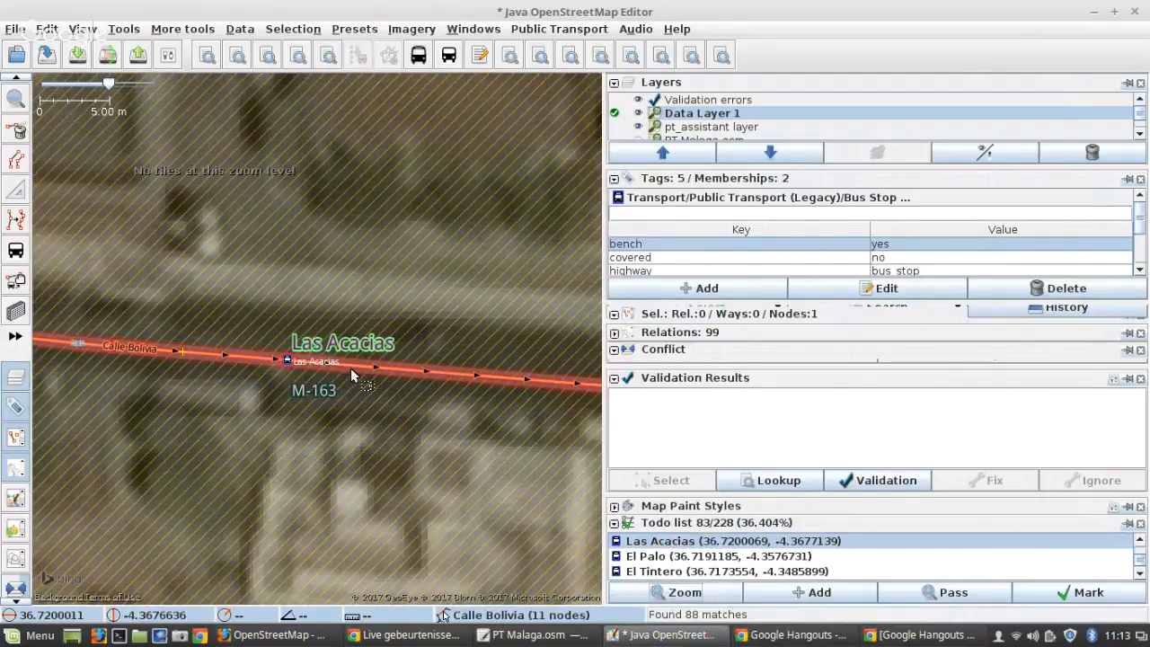
key("Escape")
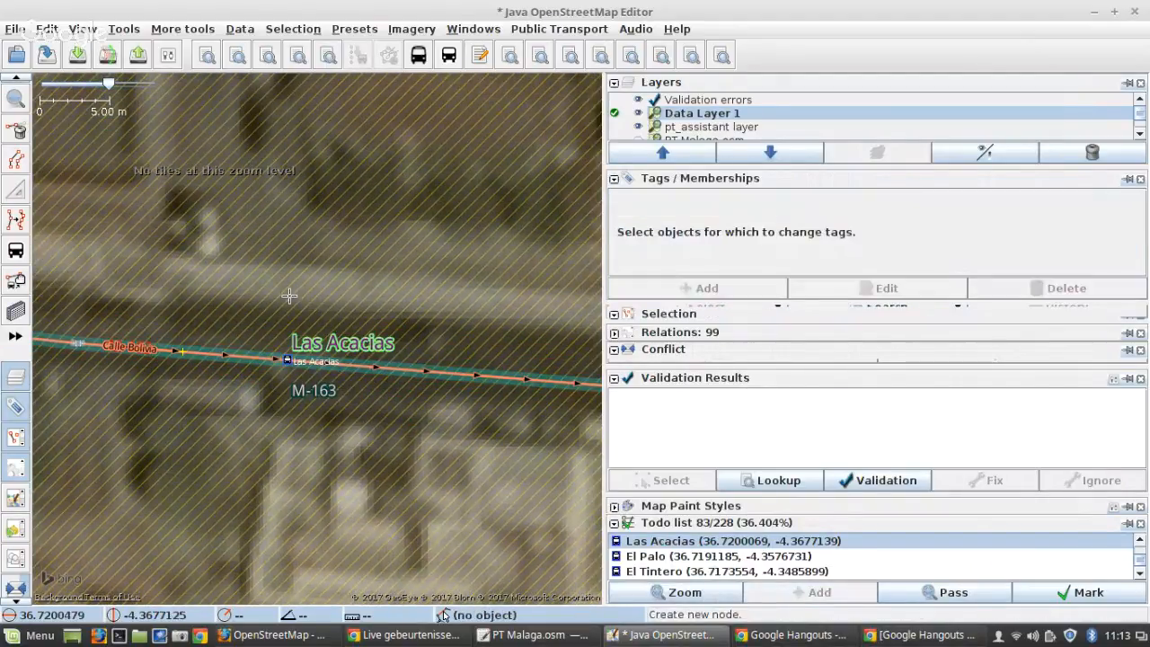
left_click(289, 296)
Step: Try to transfer the Las Acacias stop's details to the new node, and check which two nodes are selected
key("s")
left_click(286, 361, "shift")
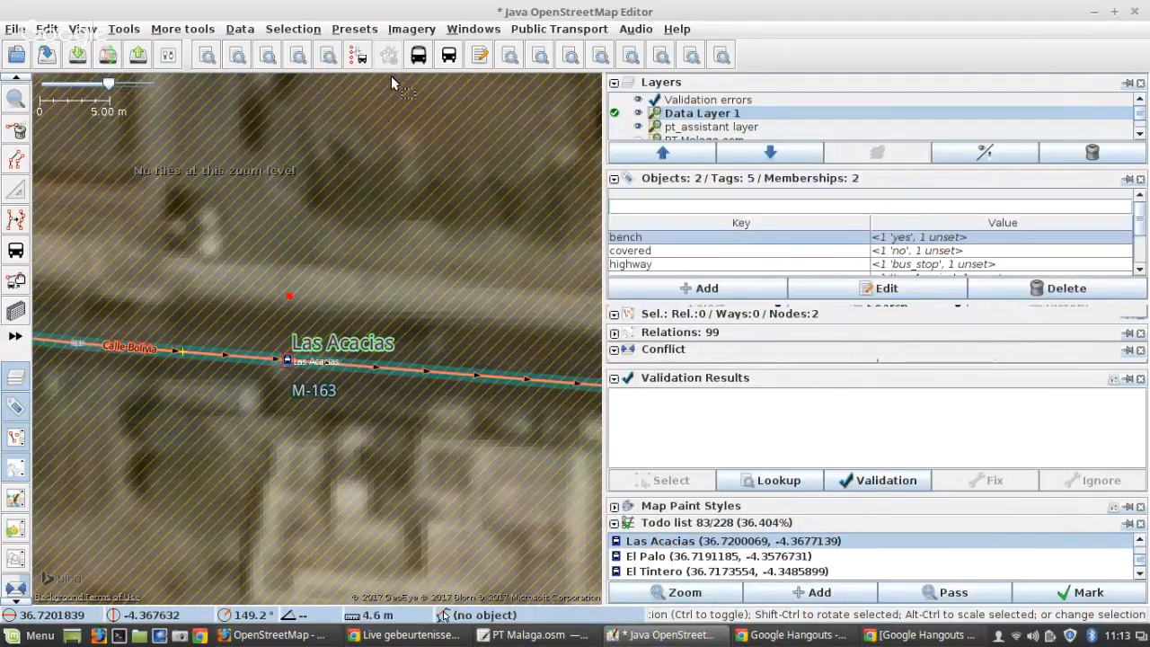
left_click(361, 56)
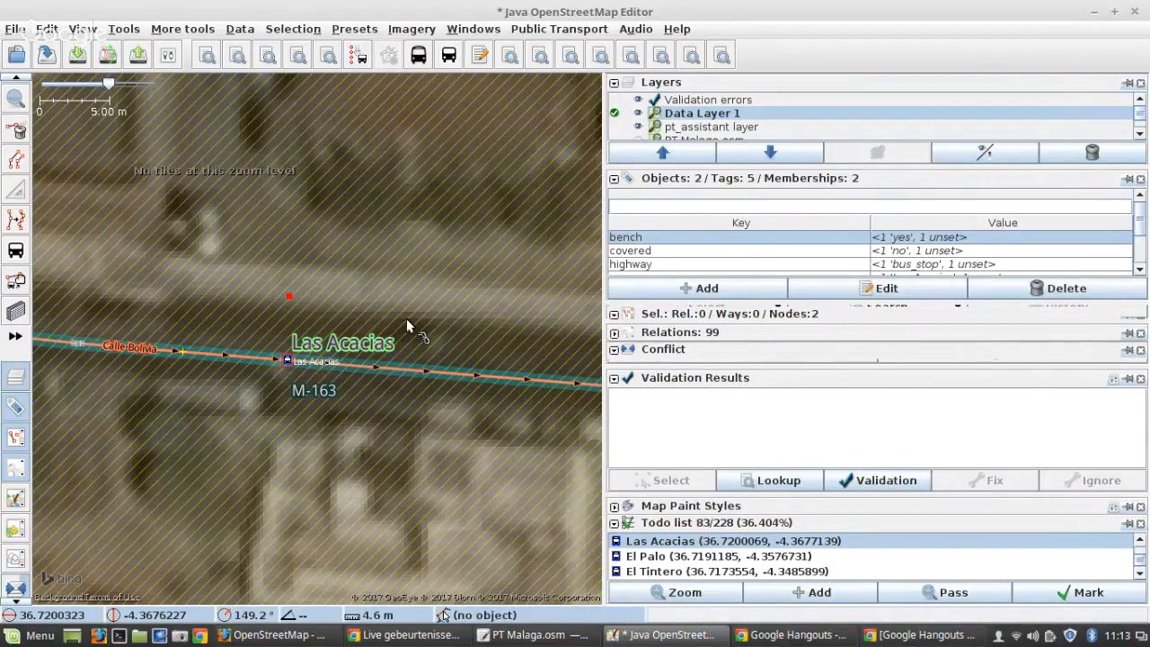
left_click_drag(698, 305, 701, 231)
left_click(286, 360)
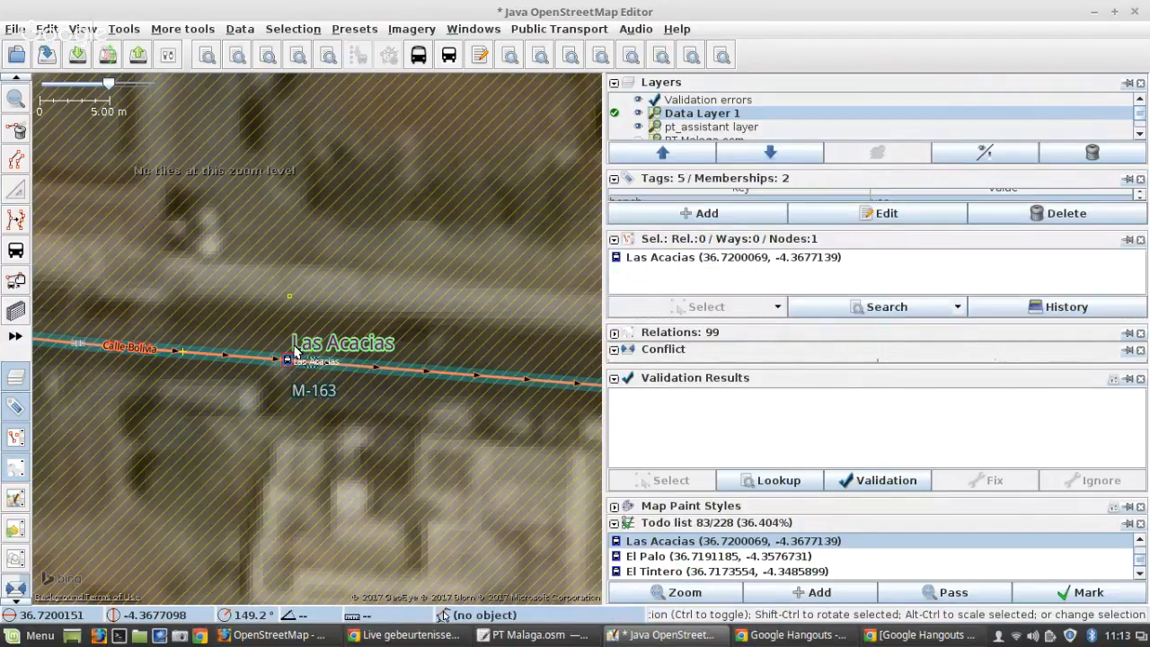
left_click(290, 304, "shift")
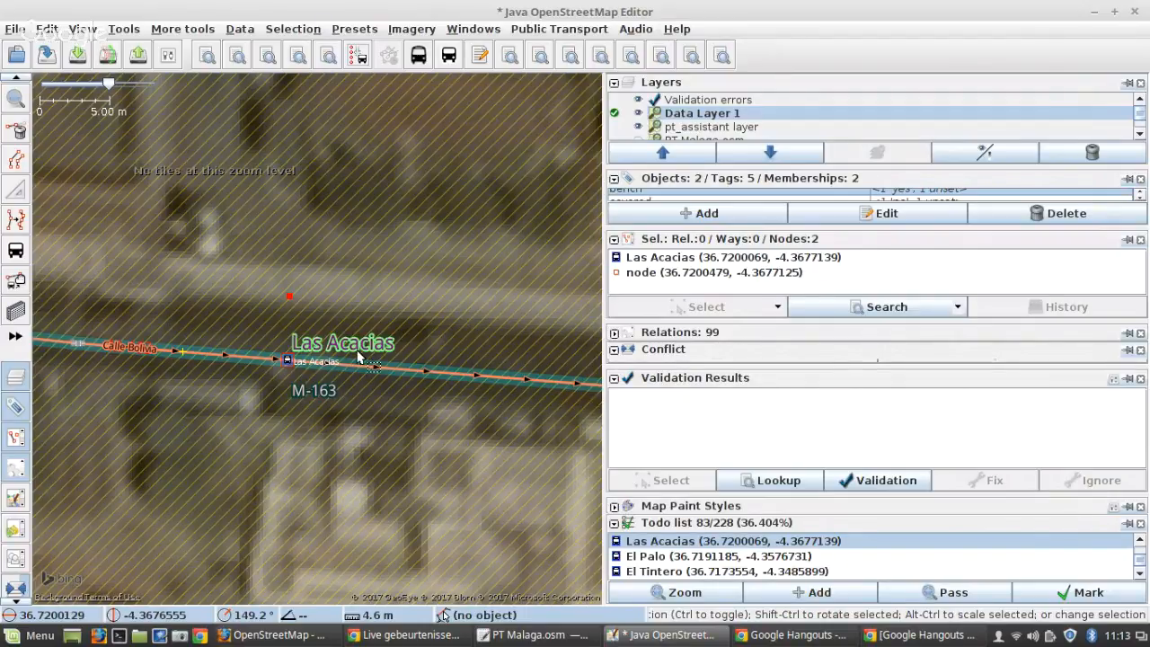
Step: Tag the Las Acacias node on Calle Bolivia as a bus stop position and transfer its details to the new node north of the street
left_click(290, 361)
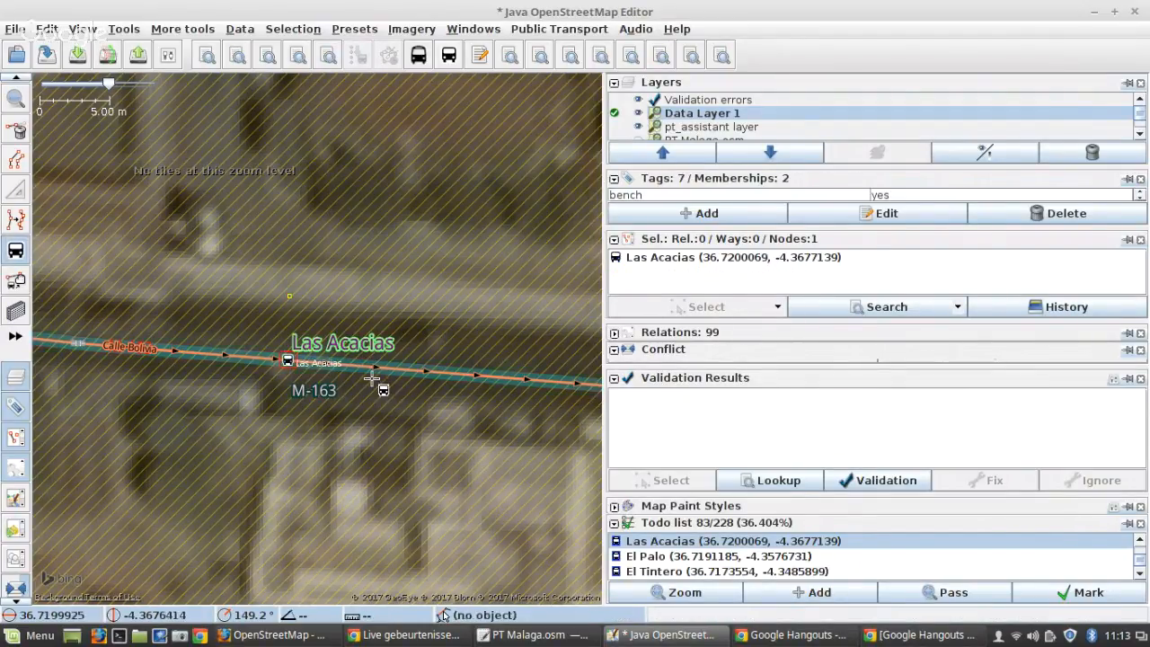
left_click(290, 304, "shift")
left_click(360, 54)
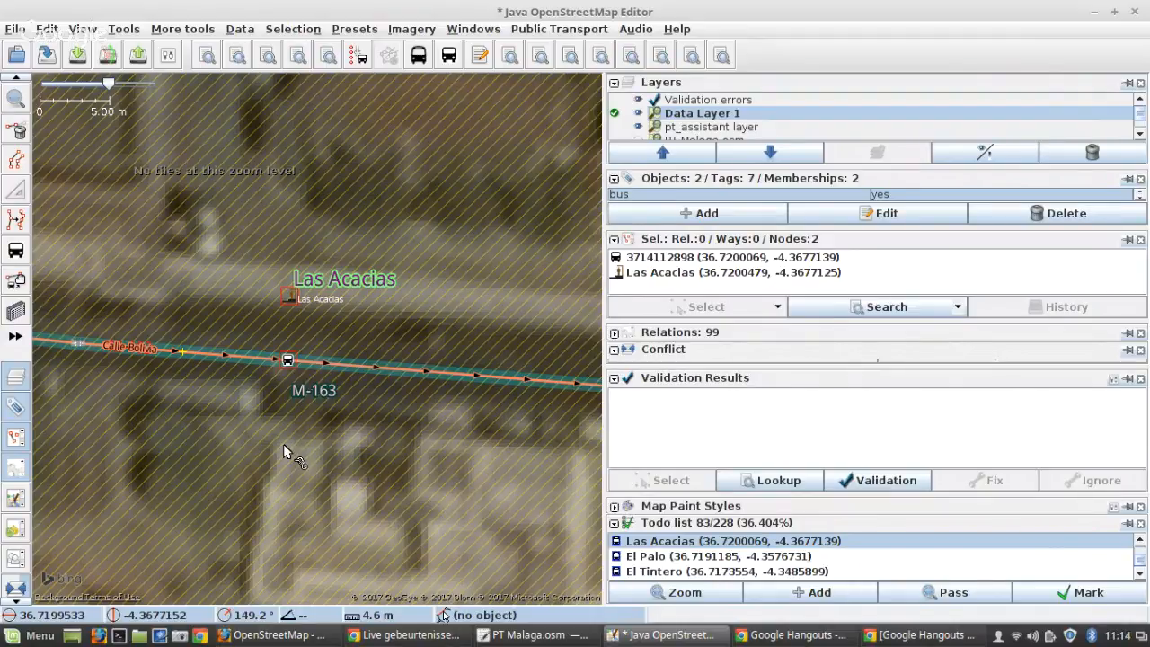
Step: Paste a copy of the Las Acacias platform and stop position south of Calle Bolivia, and mark the Las Acacias todo entry as done
key("ctrl+v")
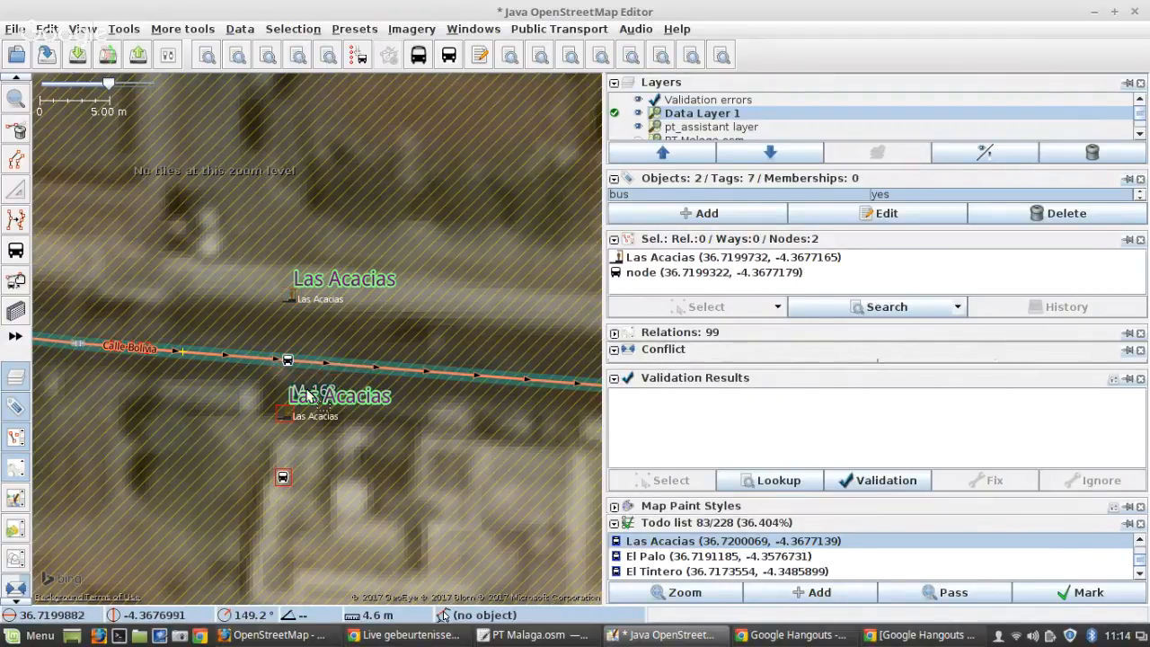
scroll(297, 395, "up", 3)
scroll(243, 394, "down", 3)
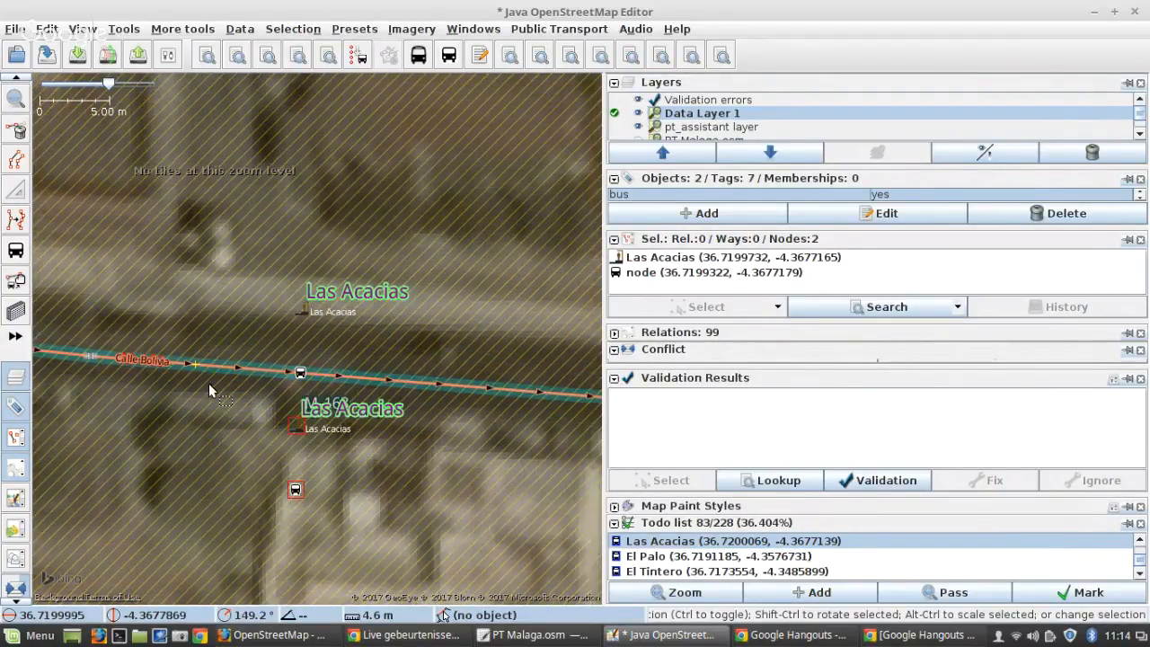
scroll(208, 383, "down", 2)
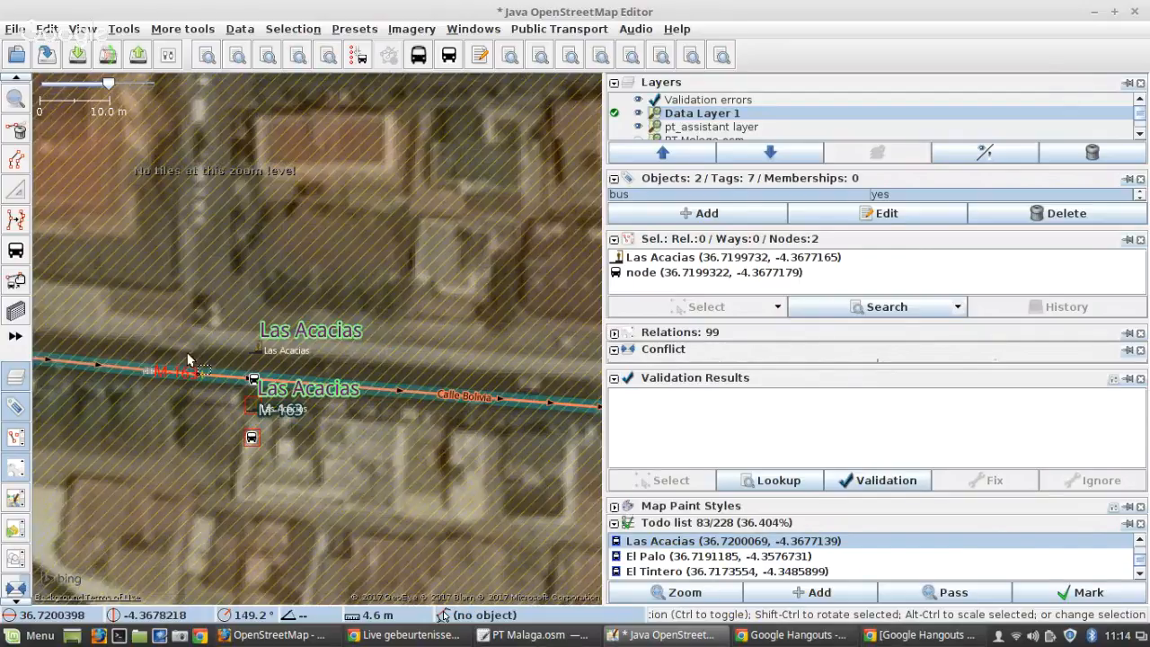
scroll(186, 352, "up", 2)
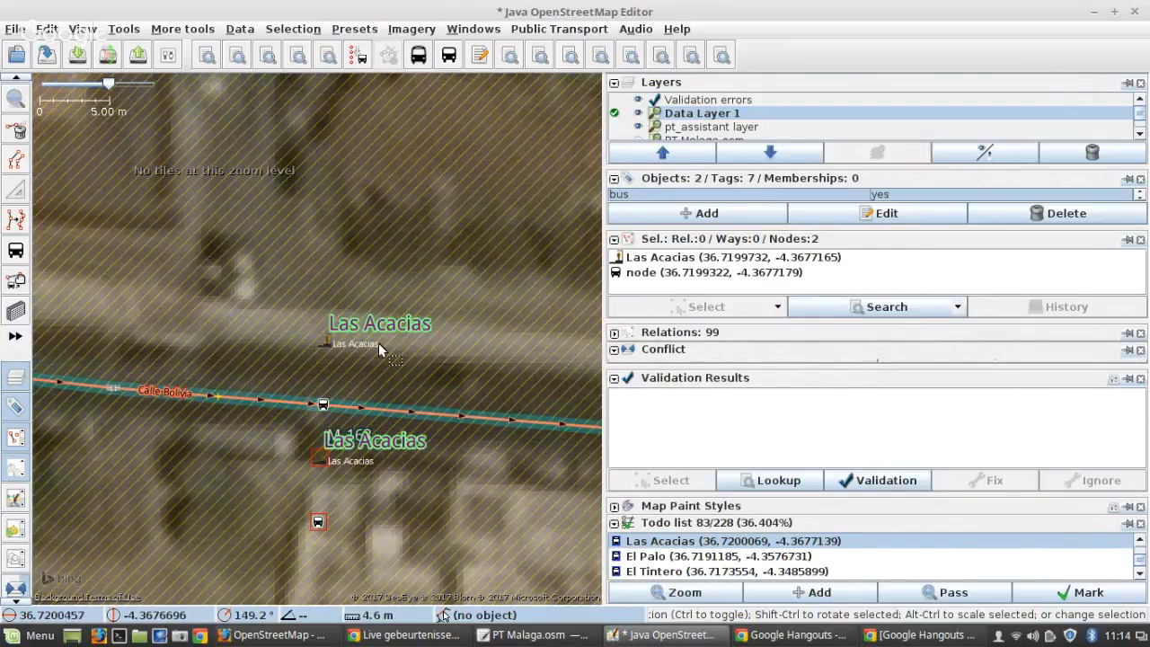
scroll(378, 348, "down", 2)
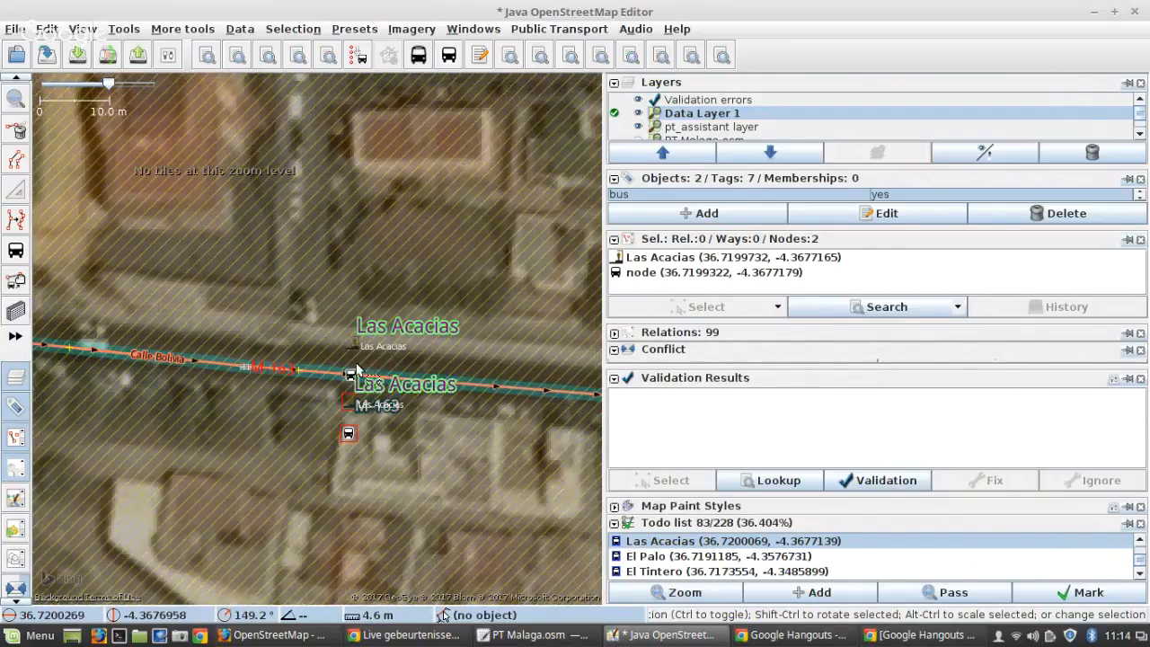
left_click(1068, 592)
Step: Add a new node about 5.5 m north of the El Palo stop on Avenida de Salvador Allende
scroll(395, 311, "up", 2)
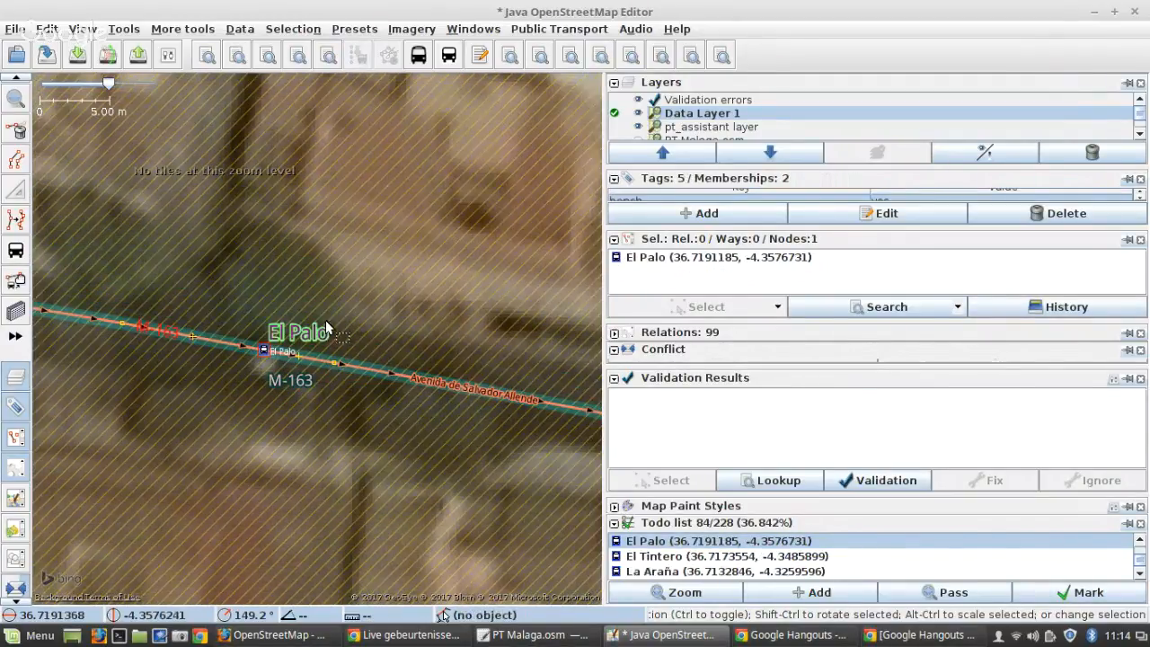
key("a")
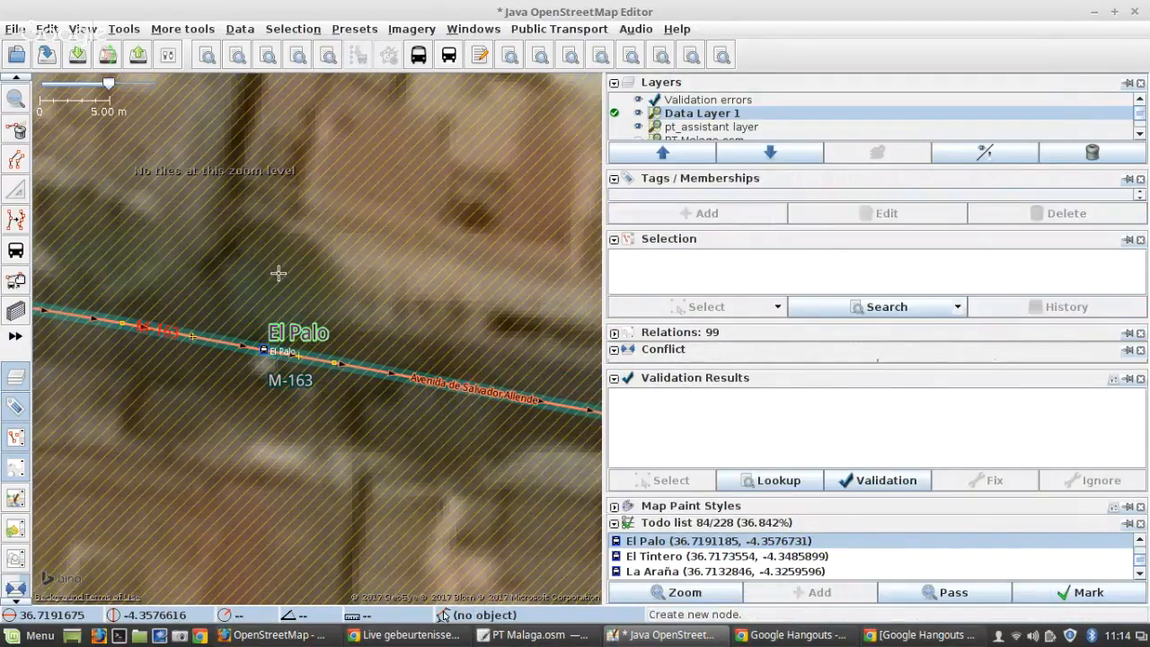
left_click(278, 273)
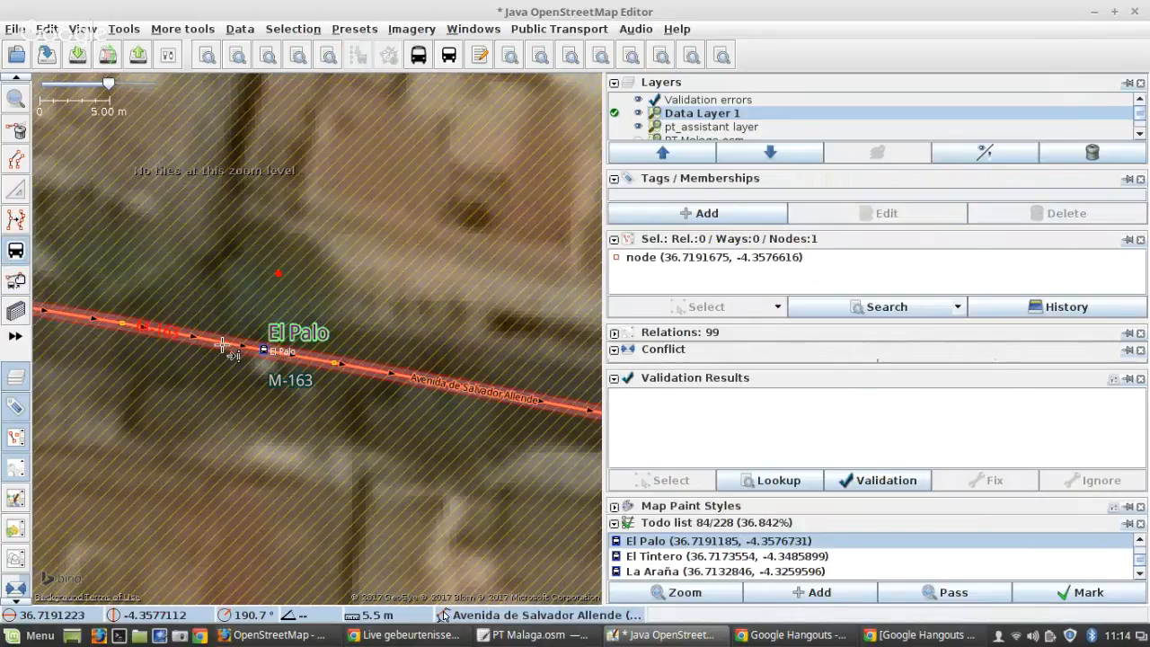
Step: Tag the El Palo node on the street as a bus stop position and transfer its details to the new node north of it
left_click(264, 351)
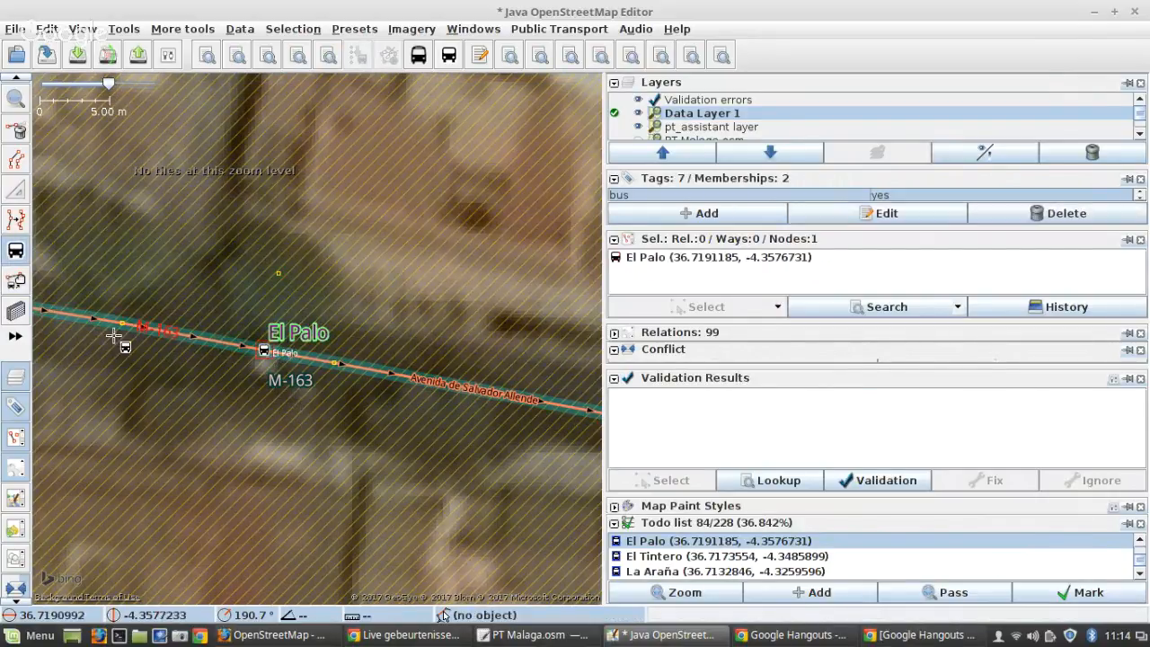
left_click(20, 256)
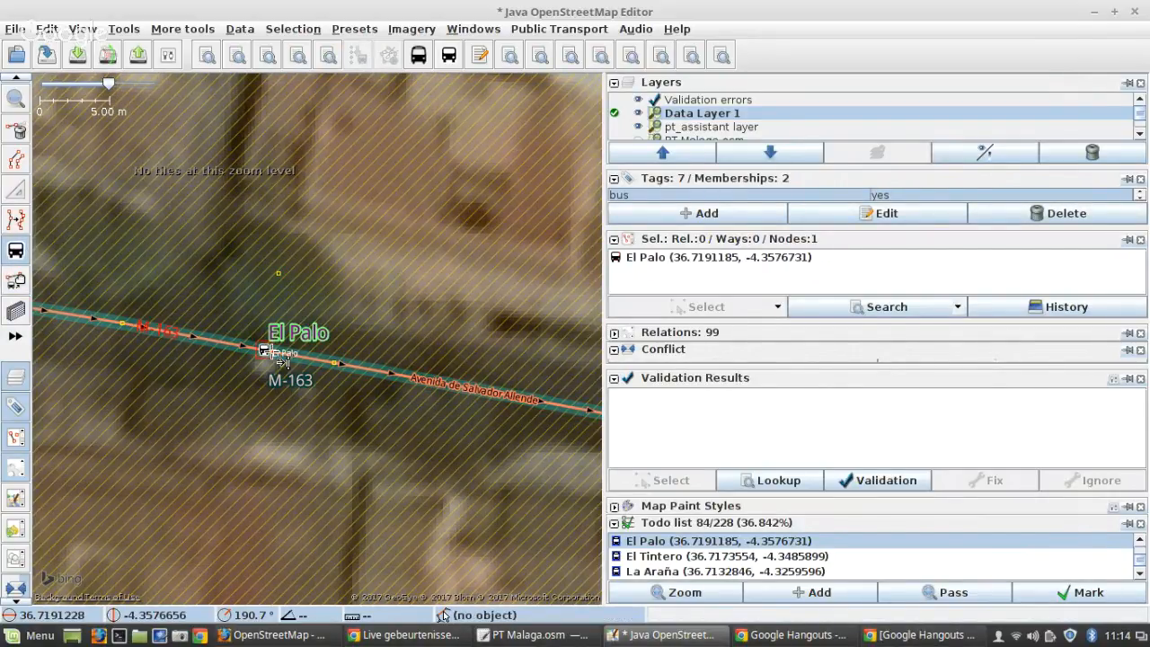
left_click(264, 350)
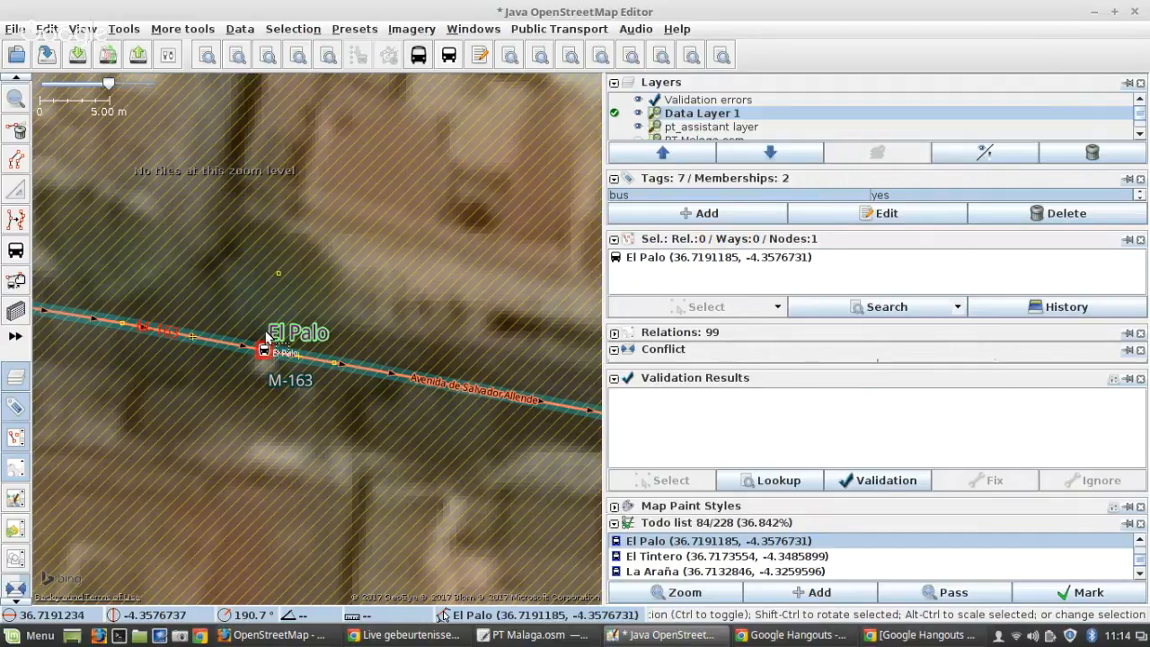
left_click(279, 278, "shift")
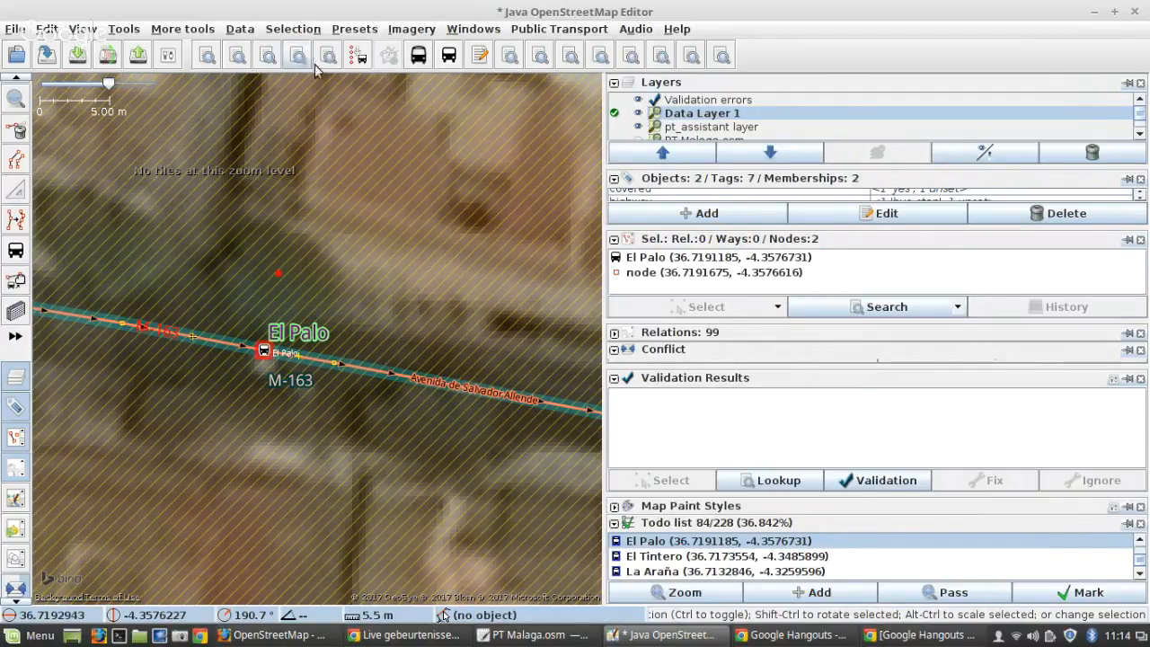
left_click(358, 56)
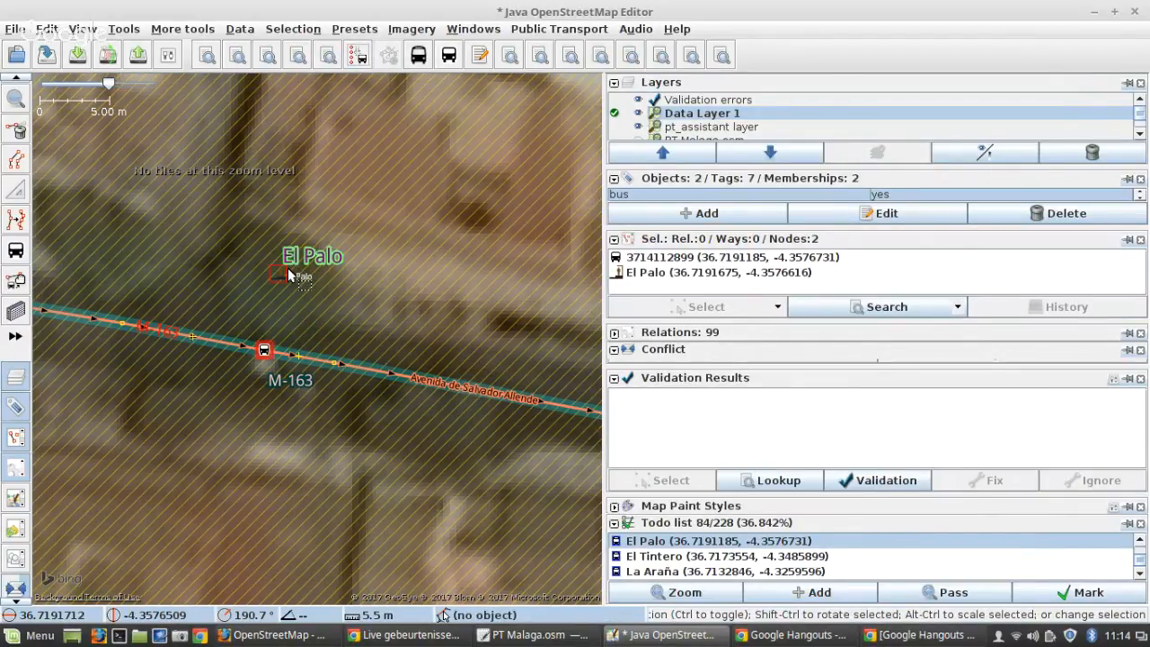
Step: Copy the El Palo platform node and paste it on the south side of Avenida de Salvador Allende
left_click(281, 273)
key("ctrl+v")
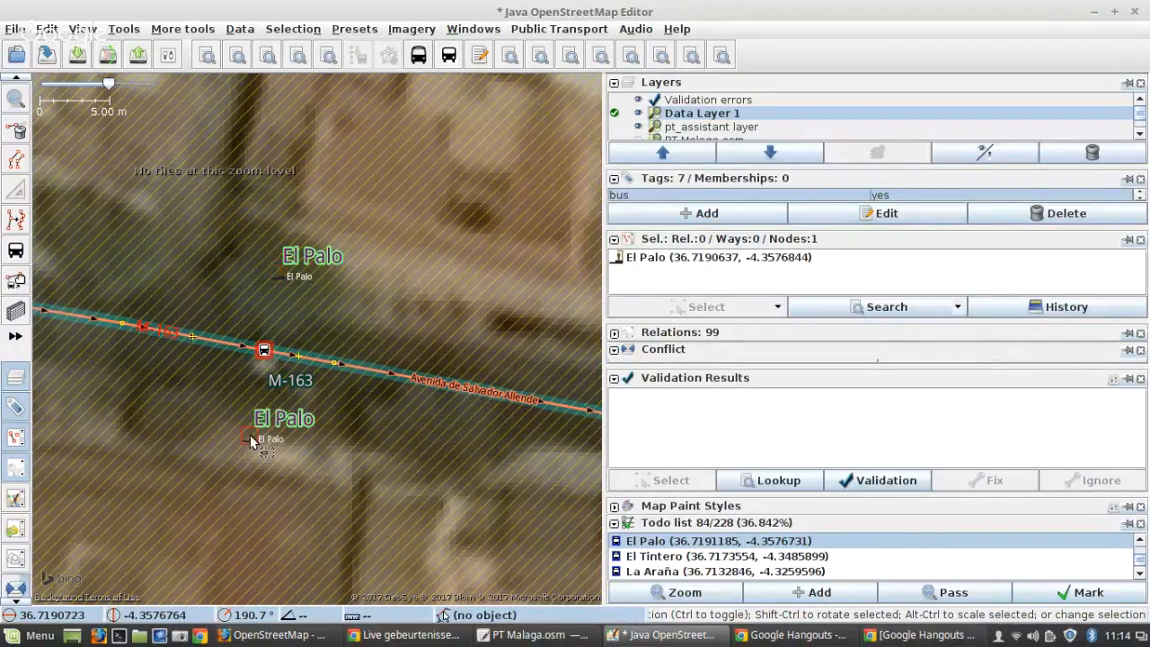
scroll(311, 386, "down", 10)
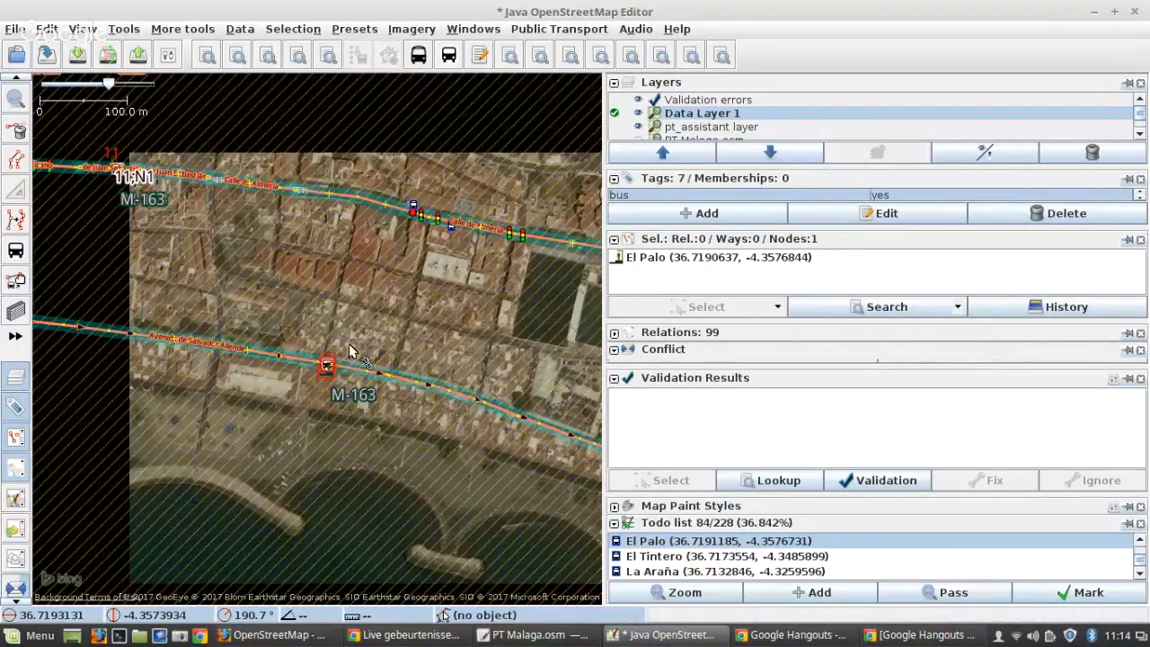
scroll(346, 355, "up", 8)
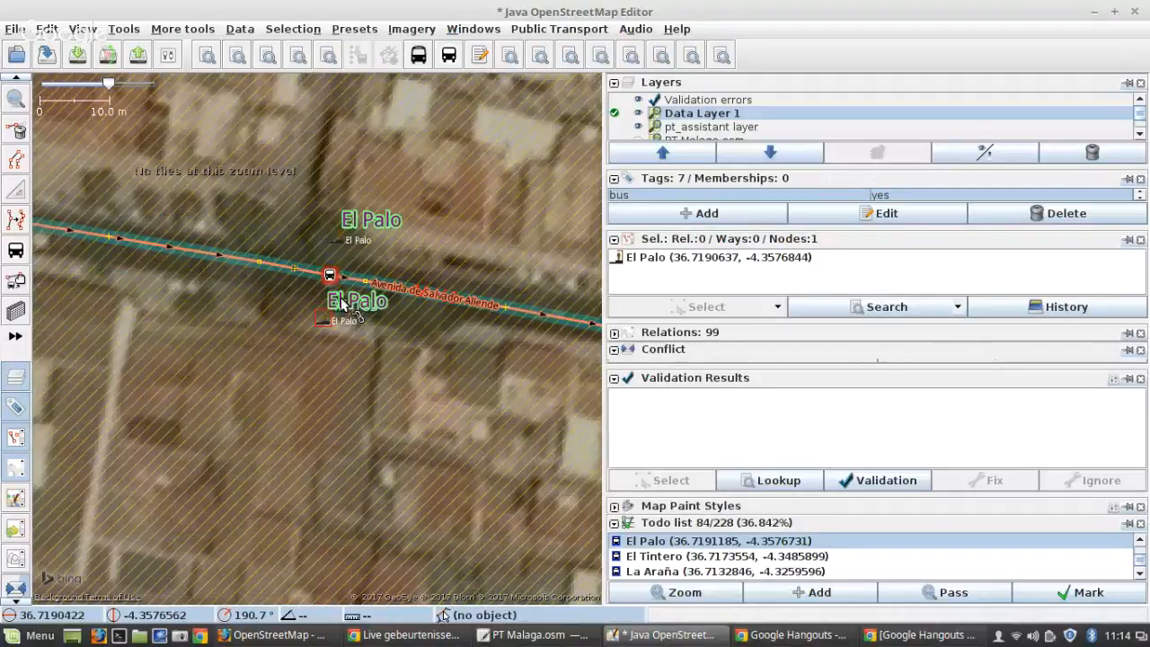
Step: Examine the bus stops and route lines along Avenida de Salvador Allende and Calle Bolivia
left_click(349, 247)
scroll(398, 255, "down", 4)
scroll(438, 280, "down", 4)
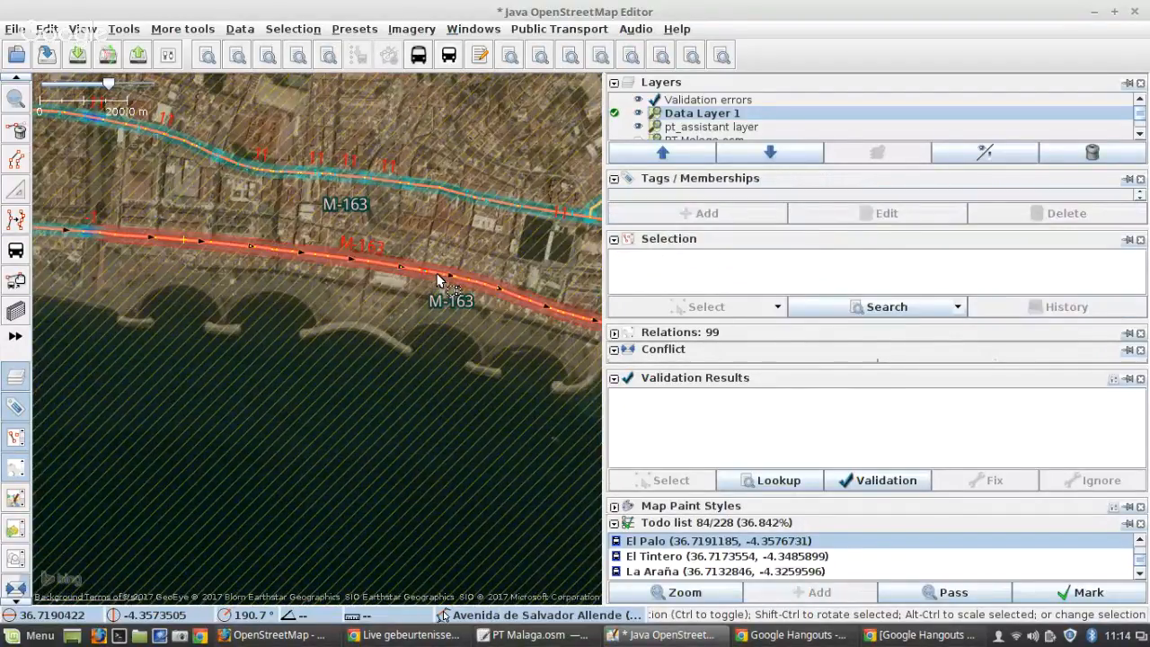
scroll(438, 281, "down", 4)
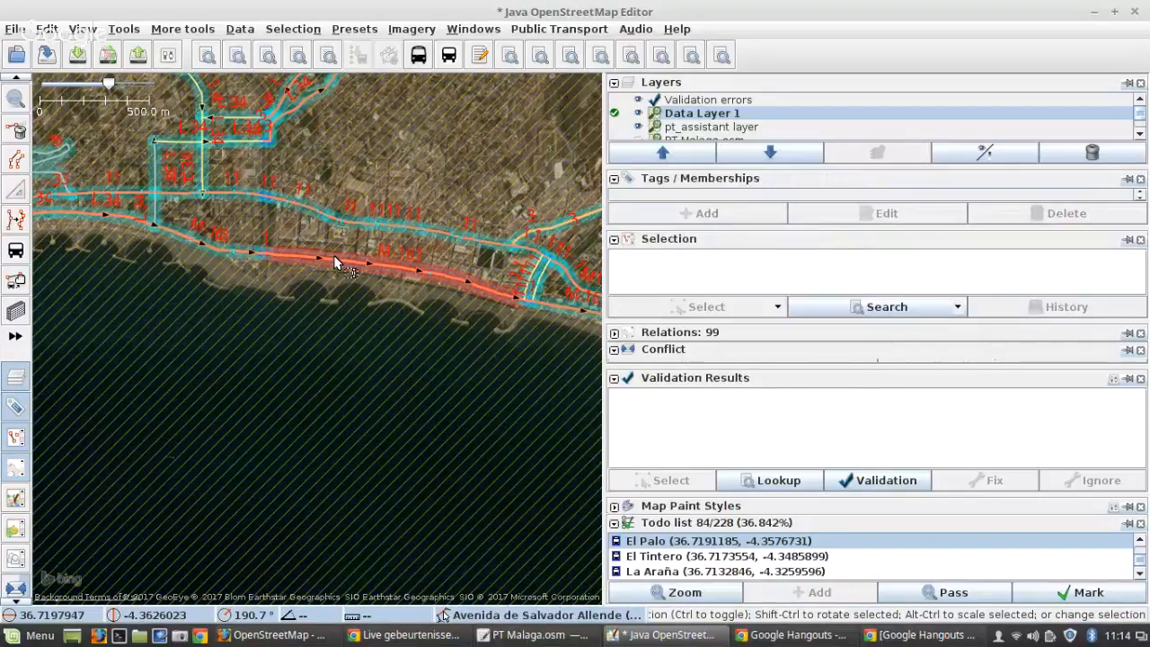
scroll(220, 245, "up", 4)
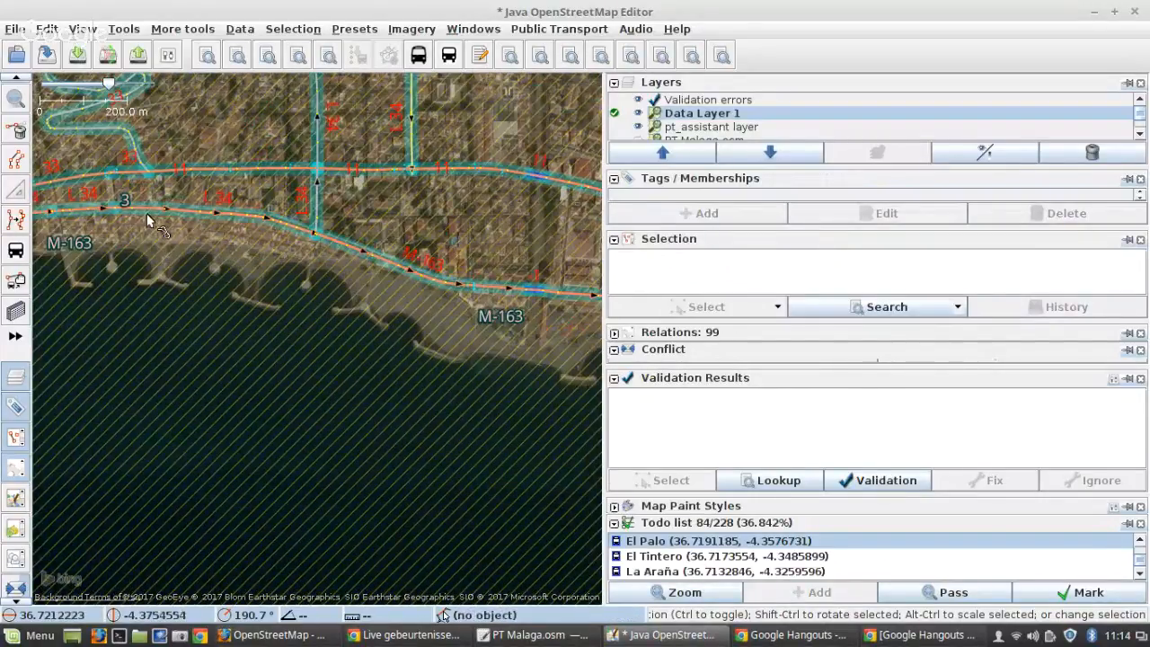
scroll(65, 214, "up", 3)
scroll(195, 236, "up", 4)
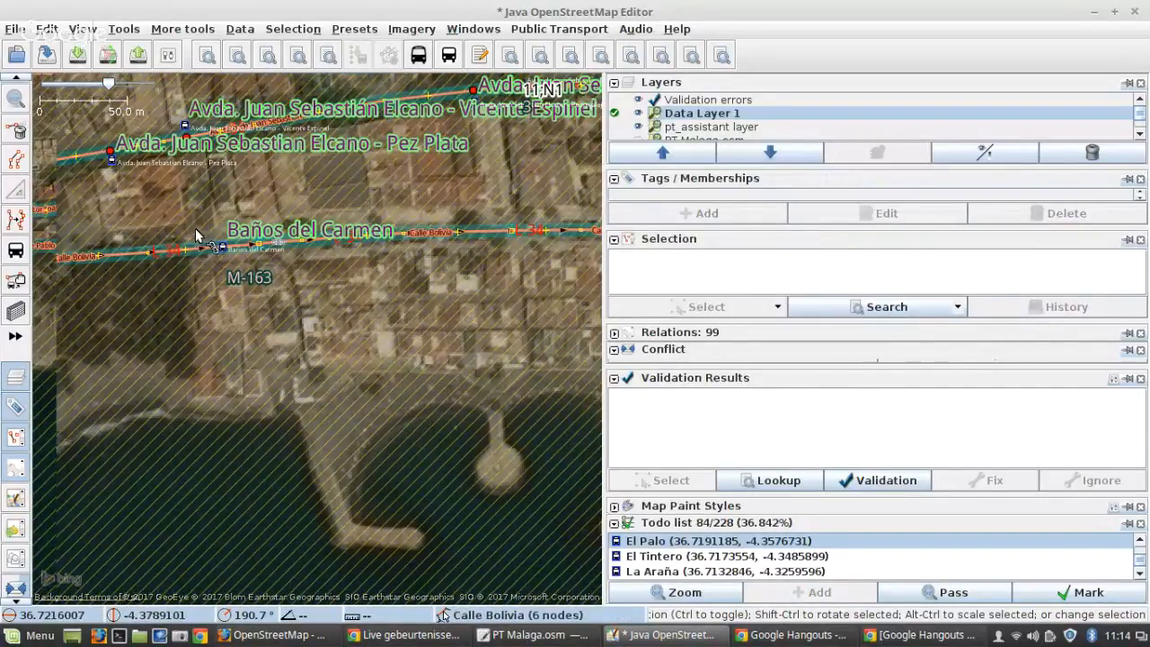
scroll(215, 235, "down", 4)
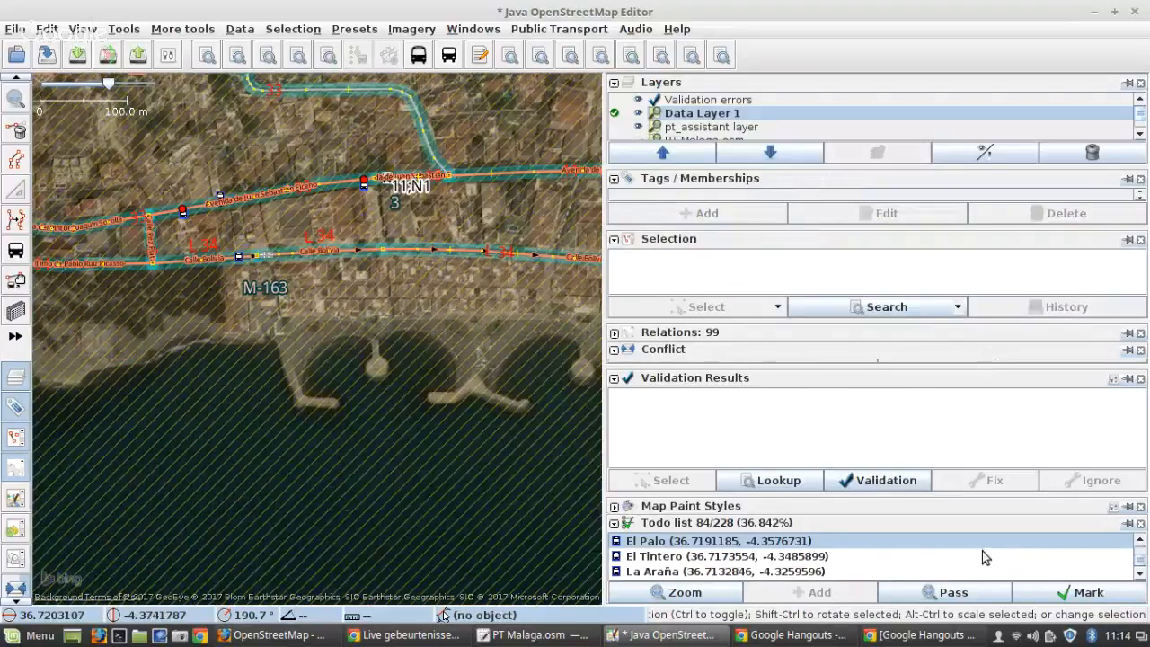
Step: Mark the El Palo and El Tintero entries in the todo list as done
left_click(1061, 593)
scroll(364, 387, "up", 3)
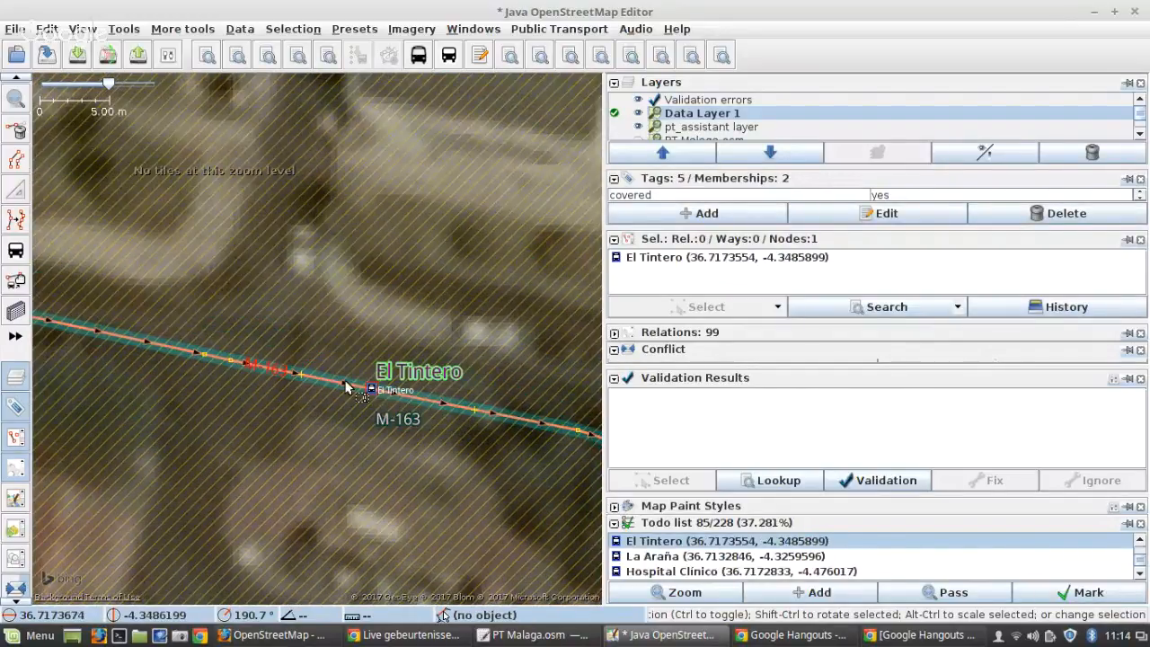
scroll(374, 396, "down", 3)
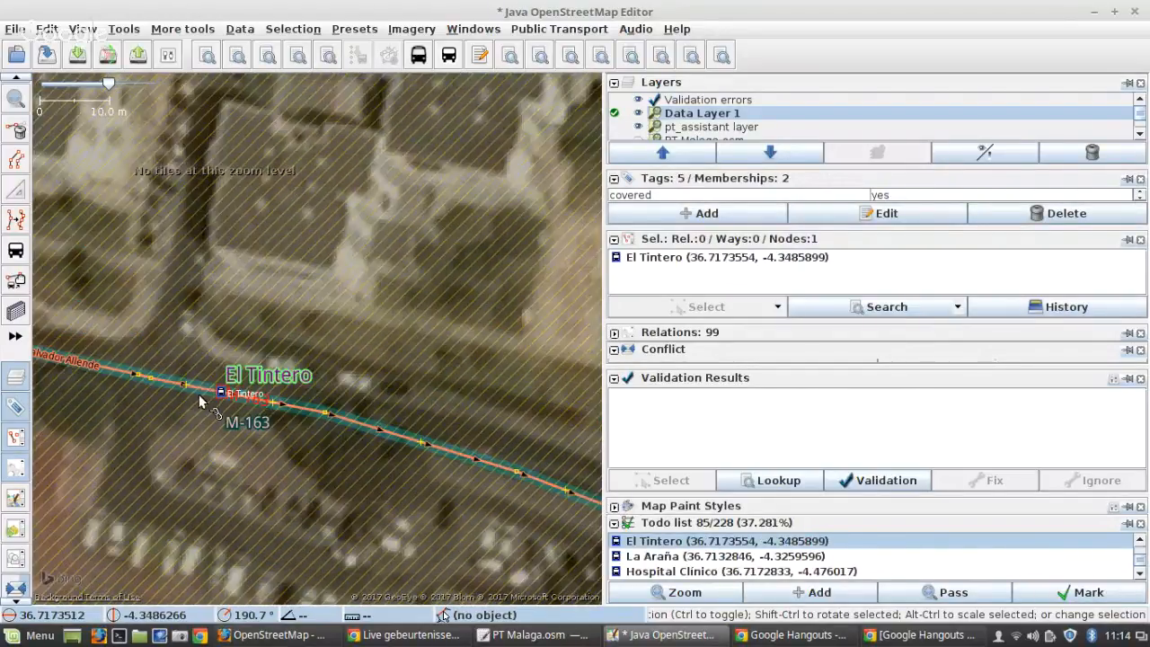
left_click(1061, 593)
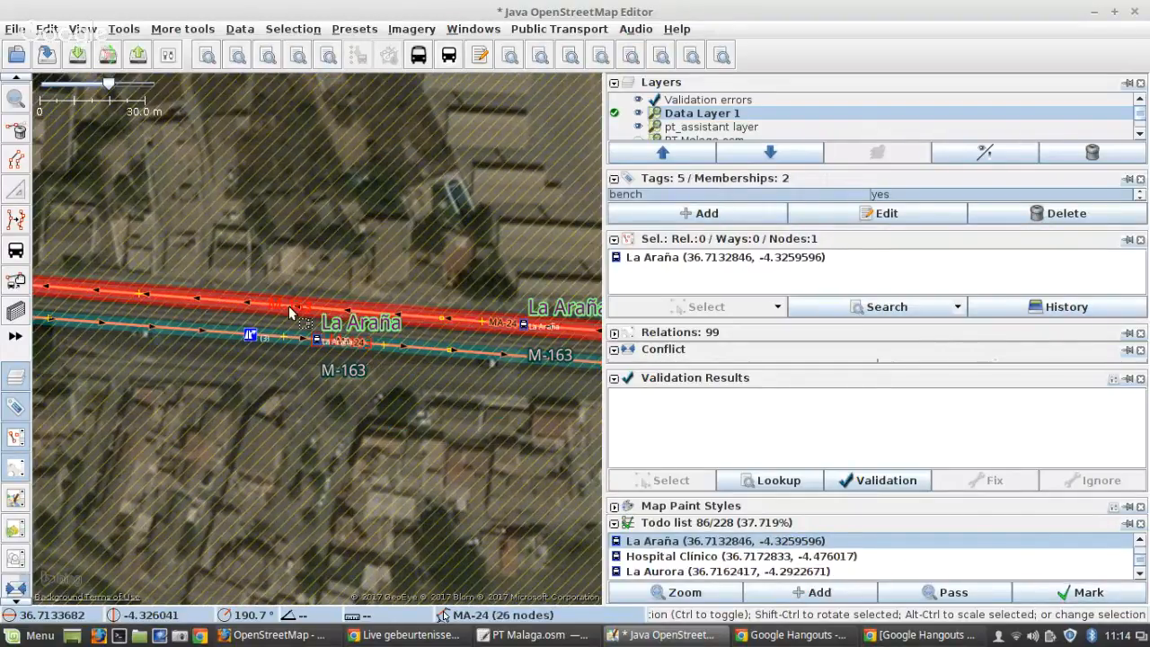
Step: Add a new node about 5.4 m south of the La Araña stop on the MA-24
scroll(351, 354, "up", 2)
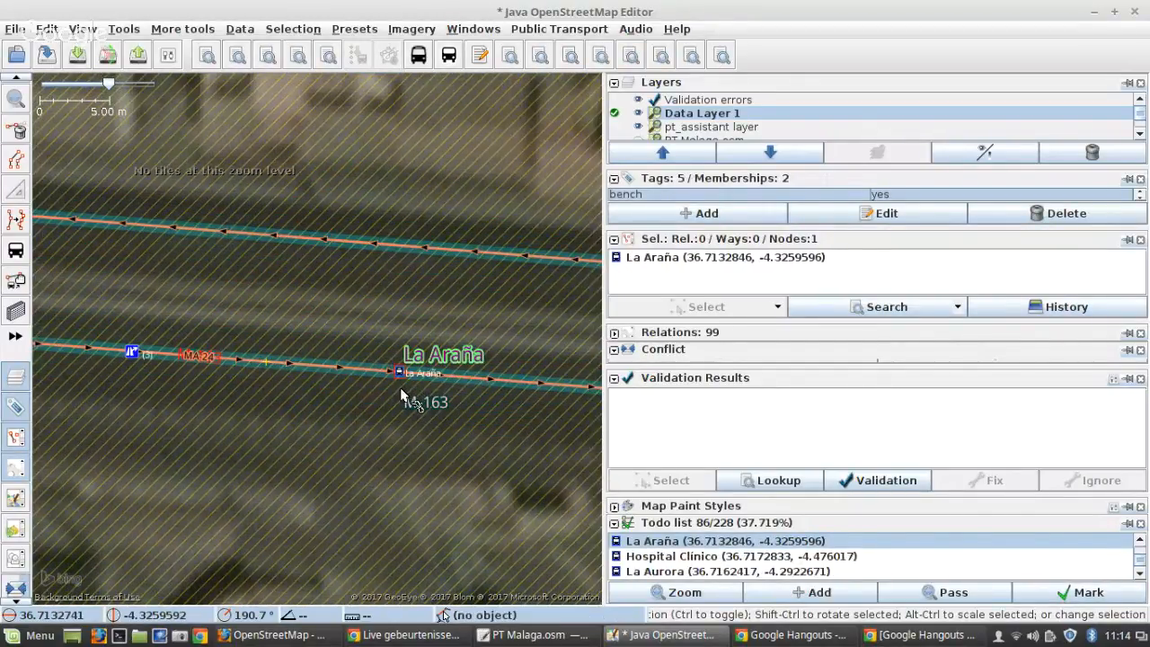
scroll(402, 416, "up", 1)
left_click(397, 428)
key("a")
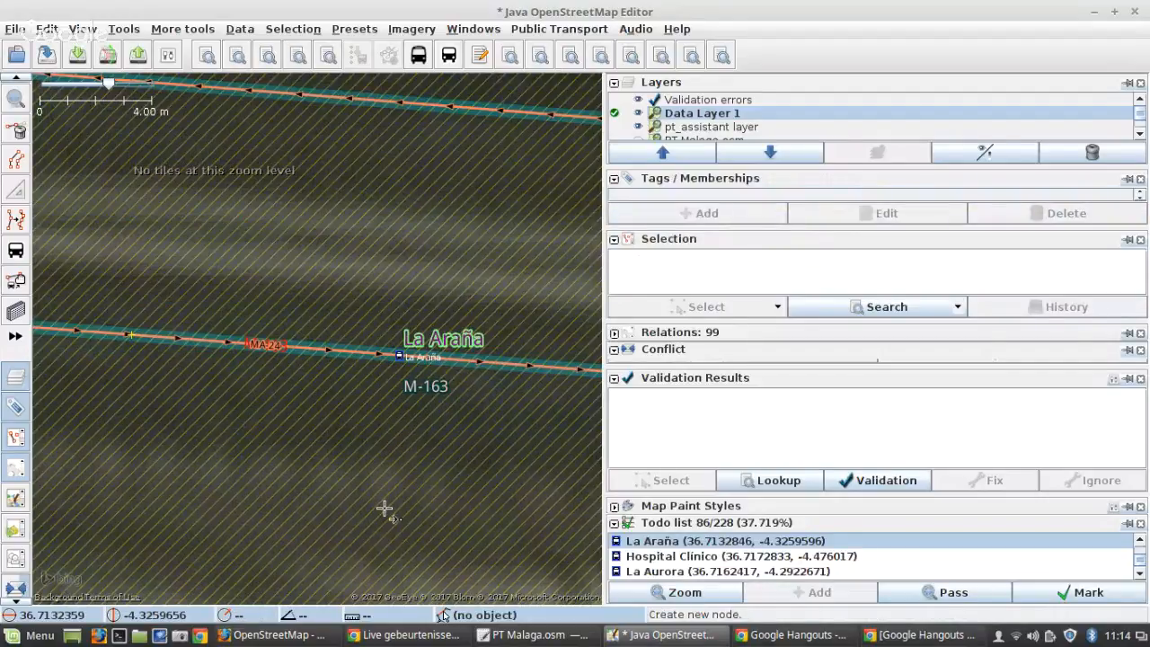
left_click(384, 509)
key("s")
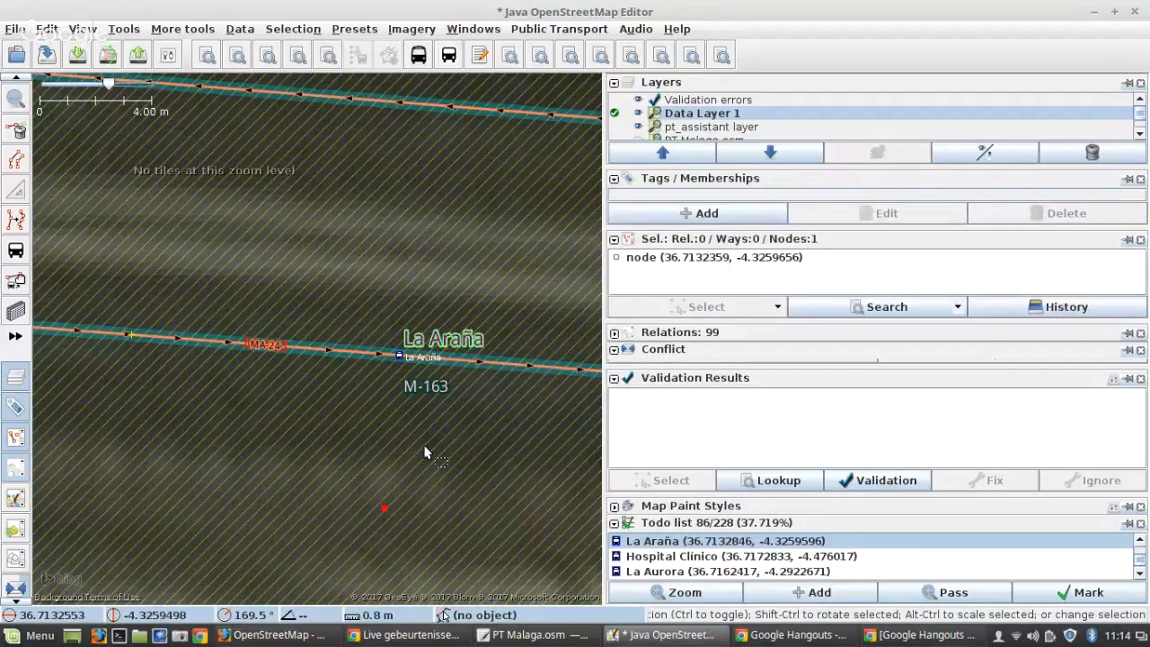
Step: Tag the La Araña node on the road as a bus stop position and transfer its details to the new node south of it
left_click(399, 357)
left_click(15, 252)
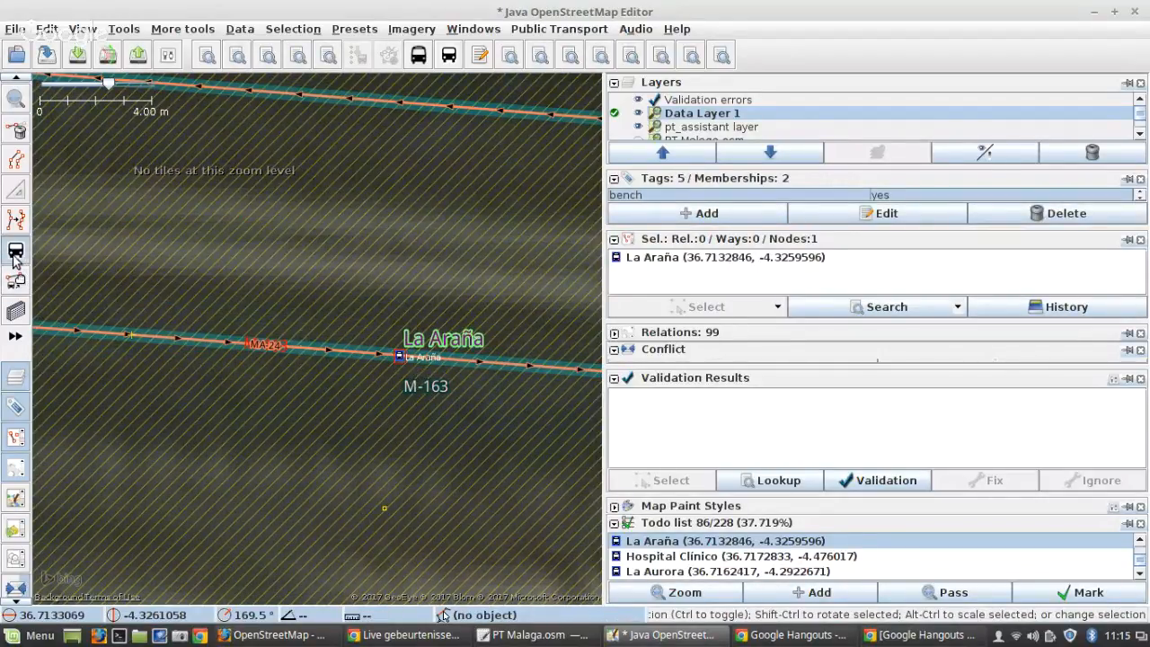
left_click(399, 357)
key("s")
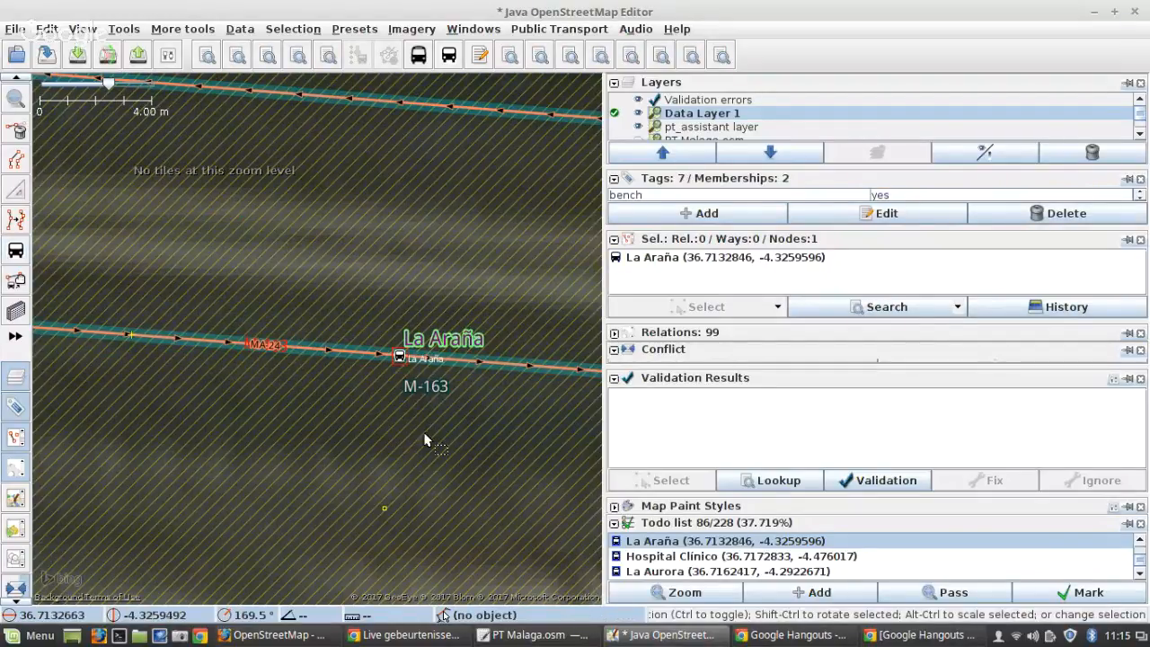
left_click(384, 509, "shift")
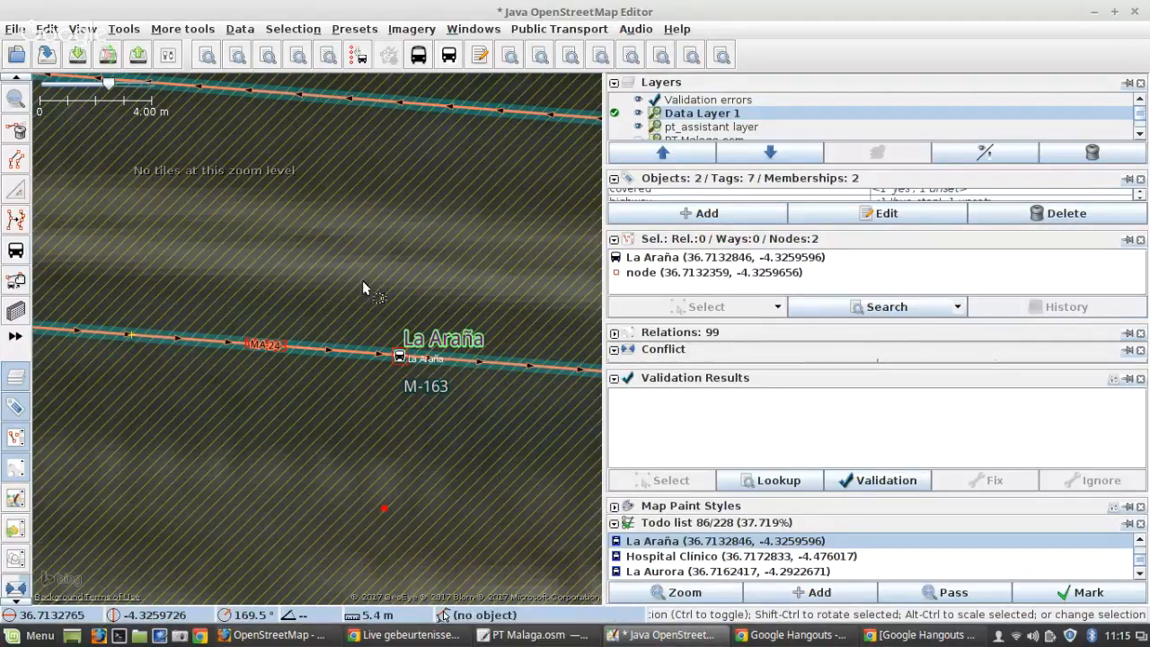
left_click(356, 56)
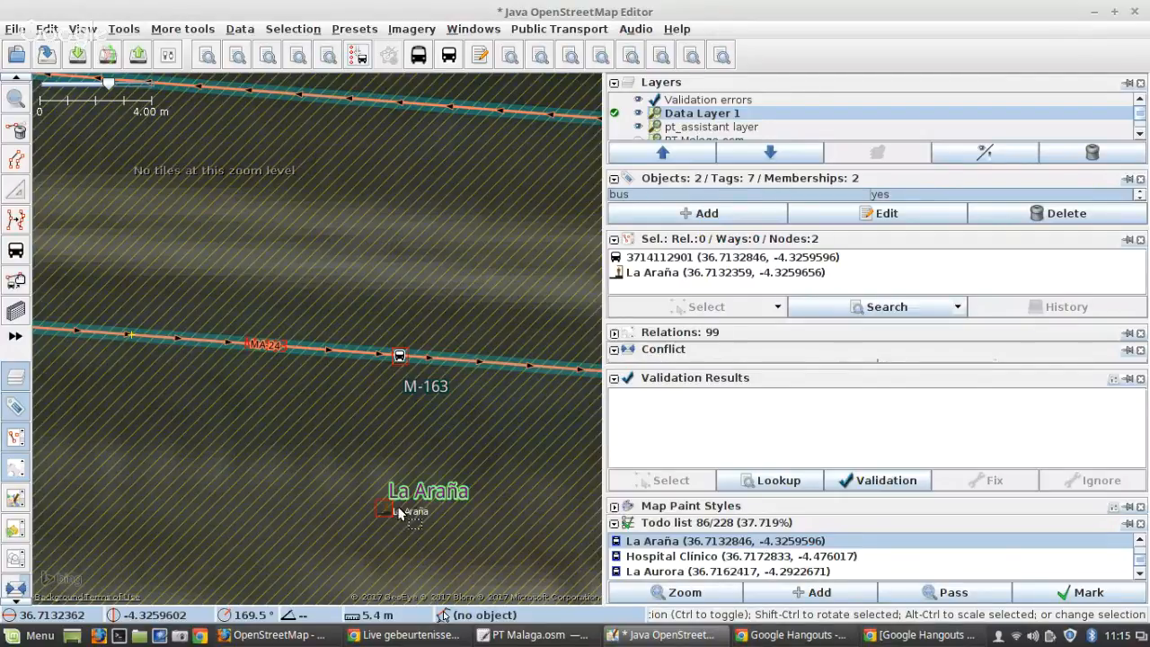
Step: Compare the tags and route memberships of the La Araña platform node and its stop position on the road
left_click(437, 497)
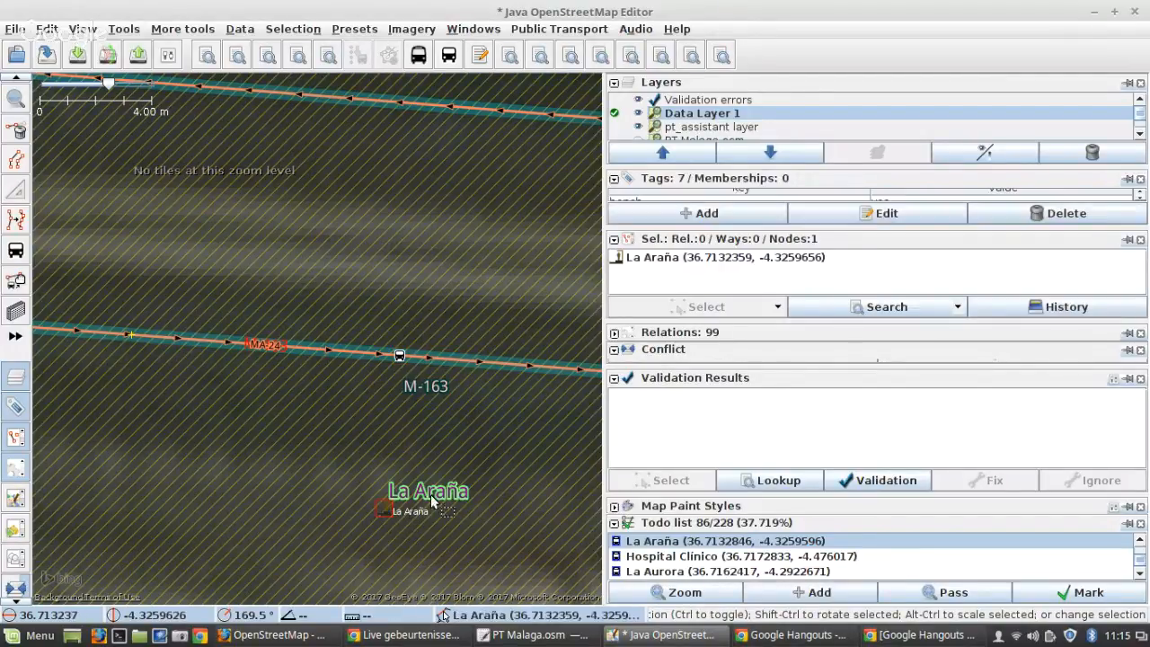
left_click_drag(784, 233, 785, 308)
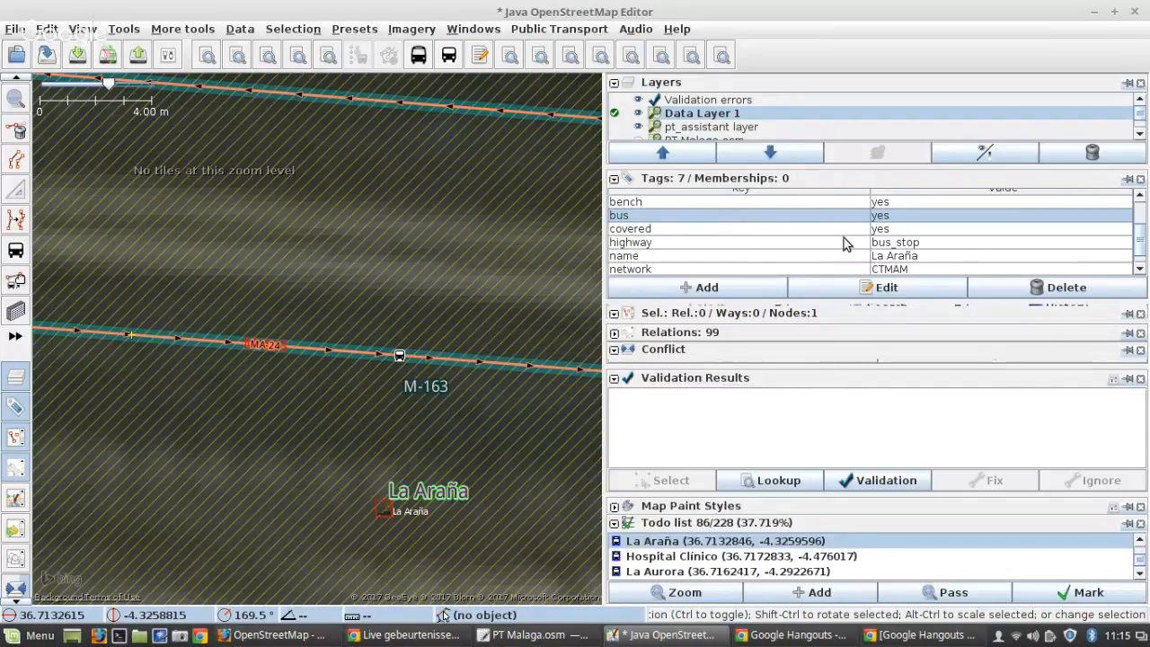
scroll(747, 248, "down", 1)
scroll(899, 260, "up", 1)
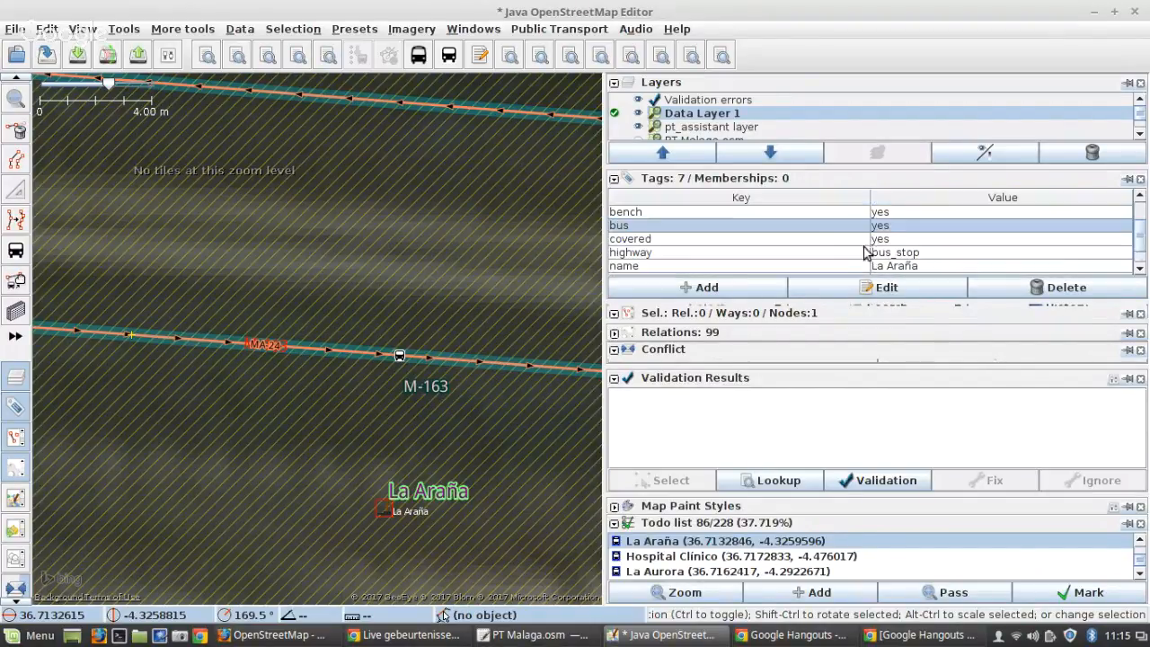
scroll(868, 245, "down", 1)
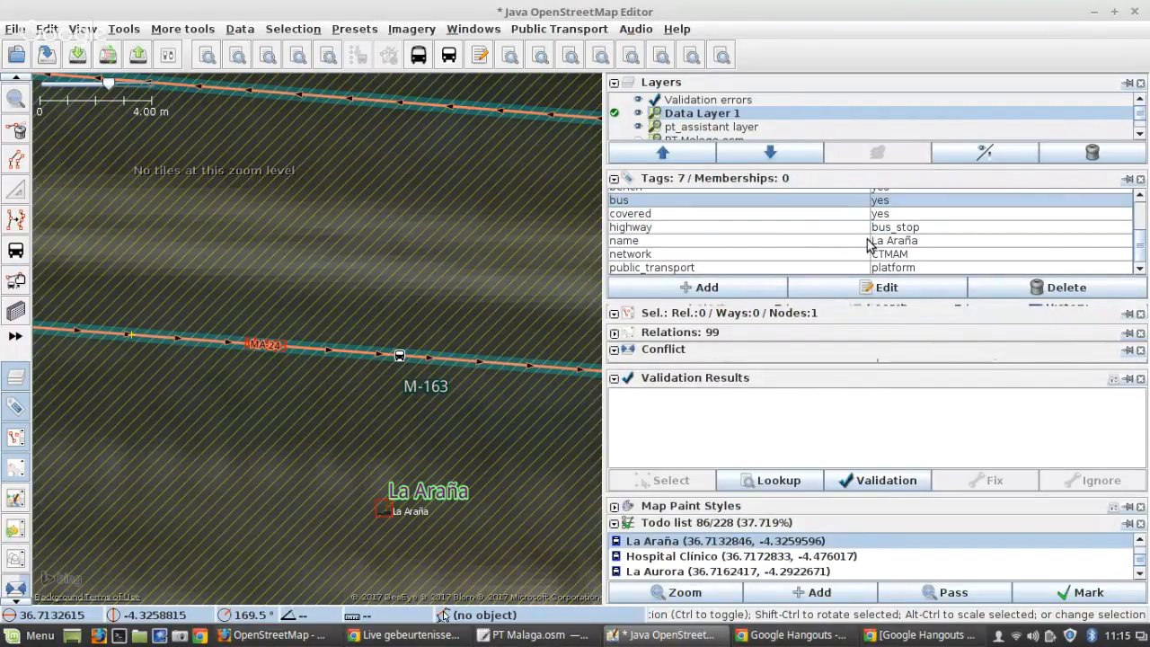
left_click(400, 355)
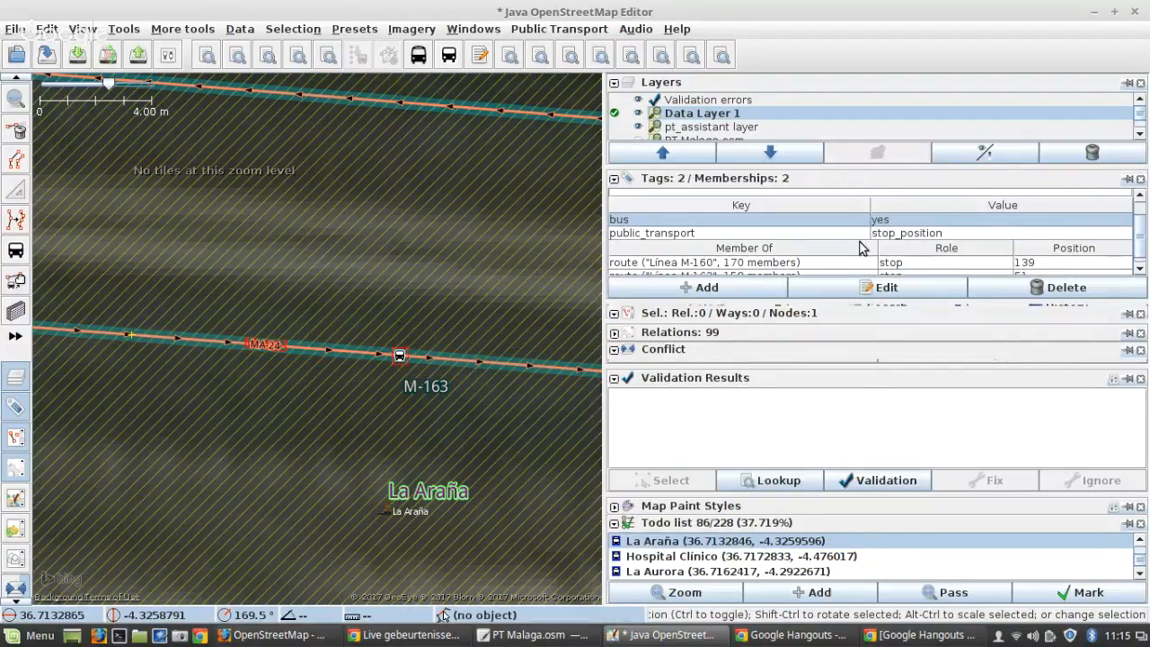
scroll(875, 231, "down", 1)
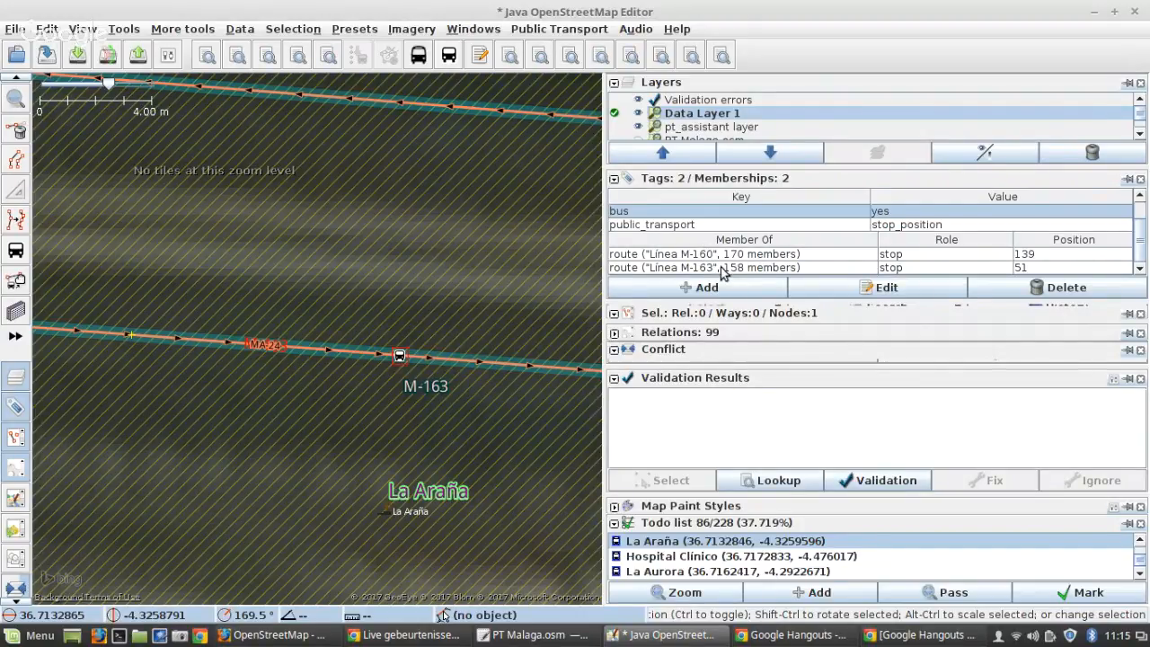
left_click(386, 509)
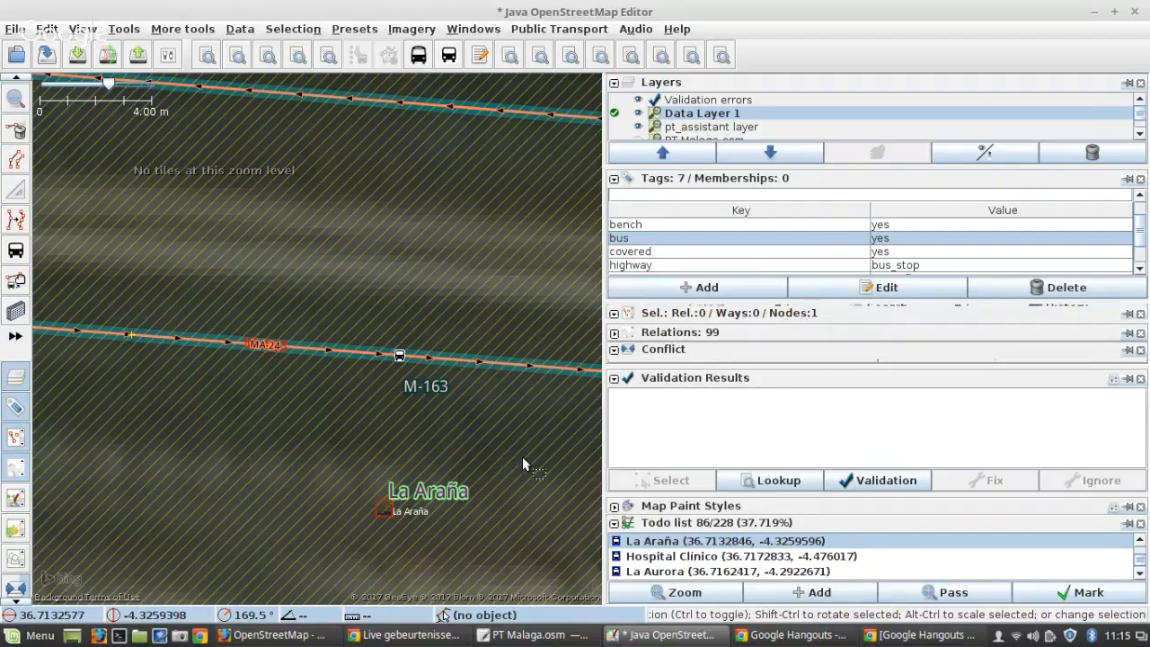
Step: Mark the todo entries from La Araña through Cruz Roja as done without editing the stops in between
left_click(1071, 593)
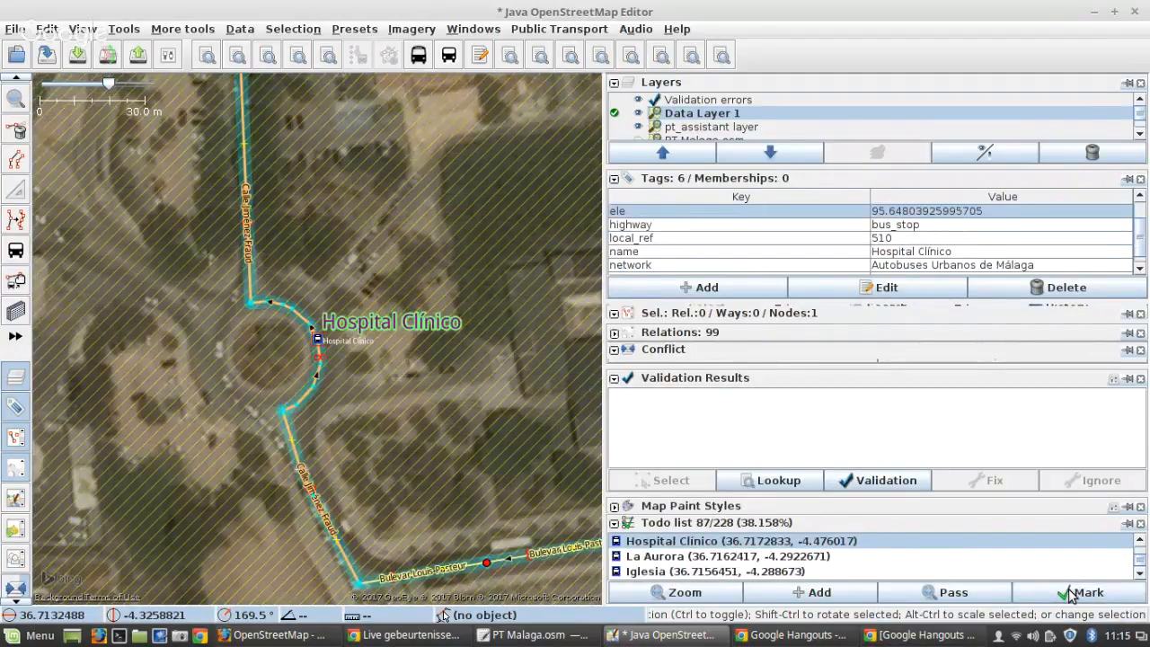
double_click(1072, 593)
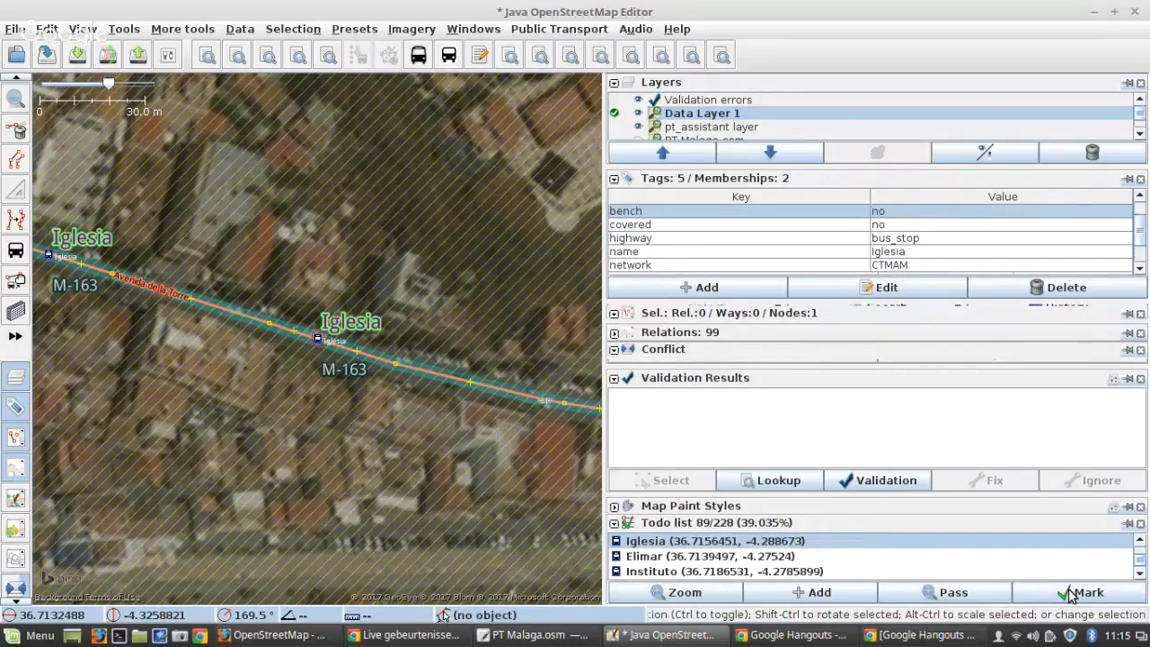
triple_click(1072, 594)
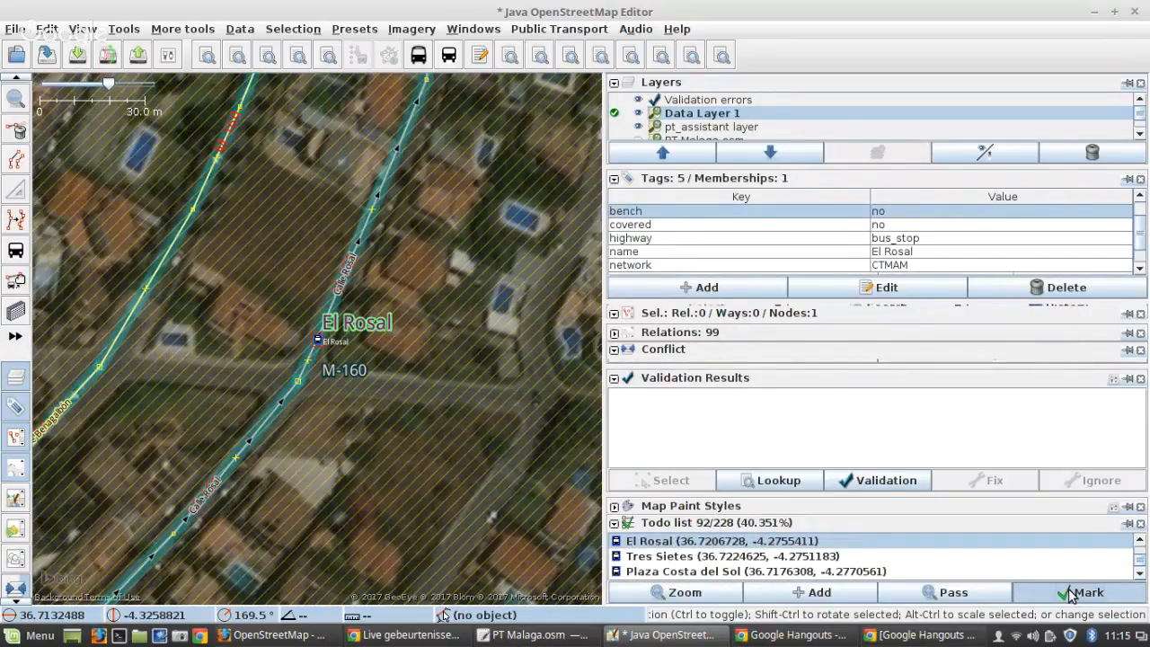
double_click(1072, 594)
double_click(1071, 594)
double_click(1071, 600)
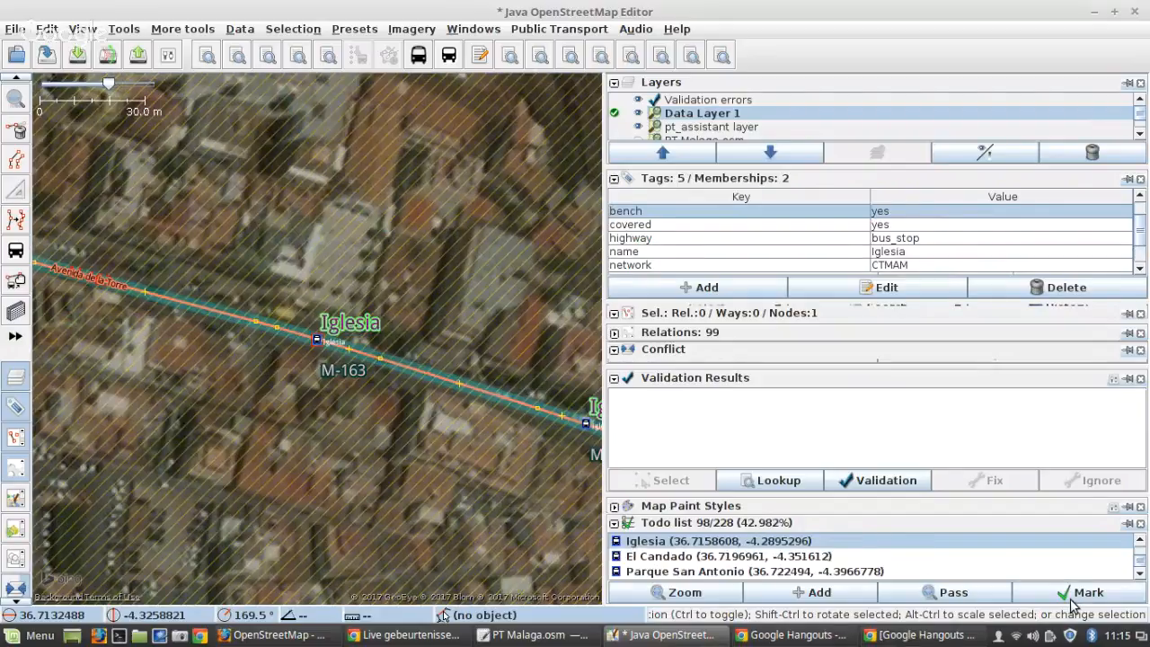
left_click(1071, 600)
left_click(1071, 600)
left_click(1071, 595)
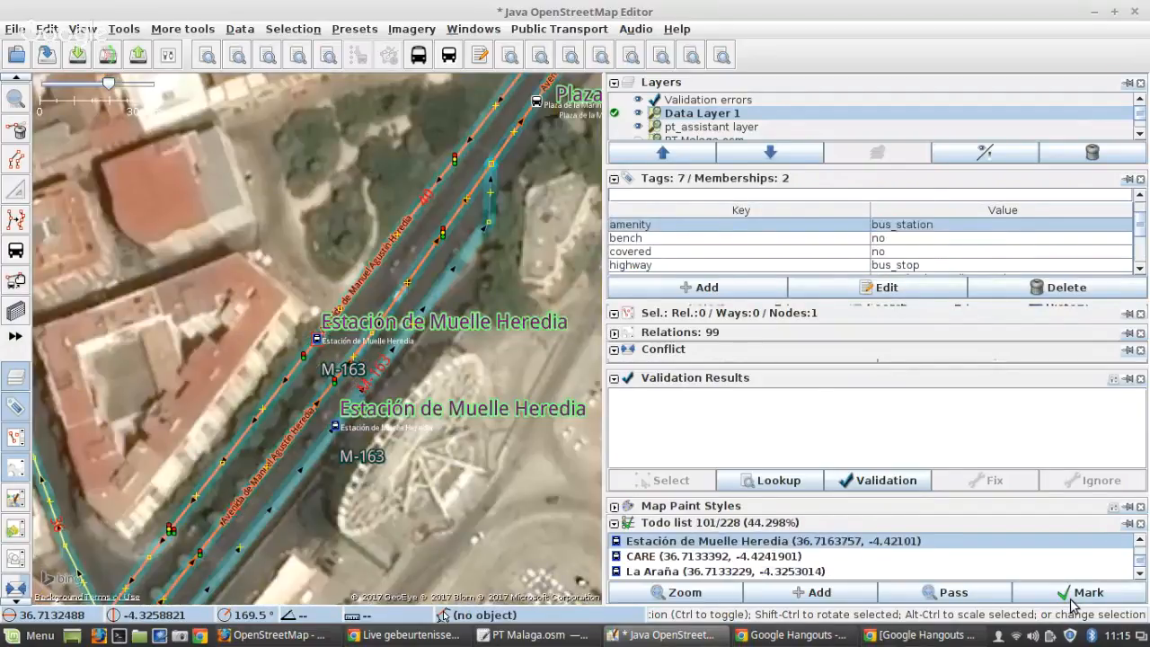
left_click(1072, 595)
left_click(1072, 595)
left_click(1071, 595)
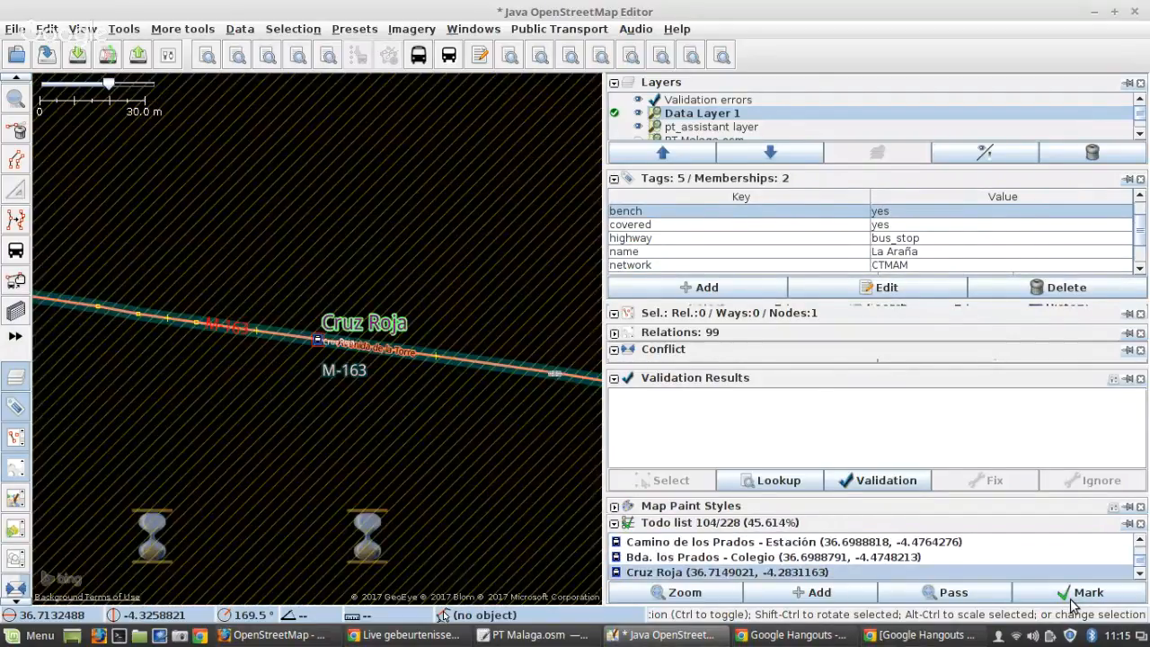
left_click(1071, 595)
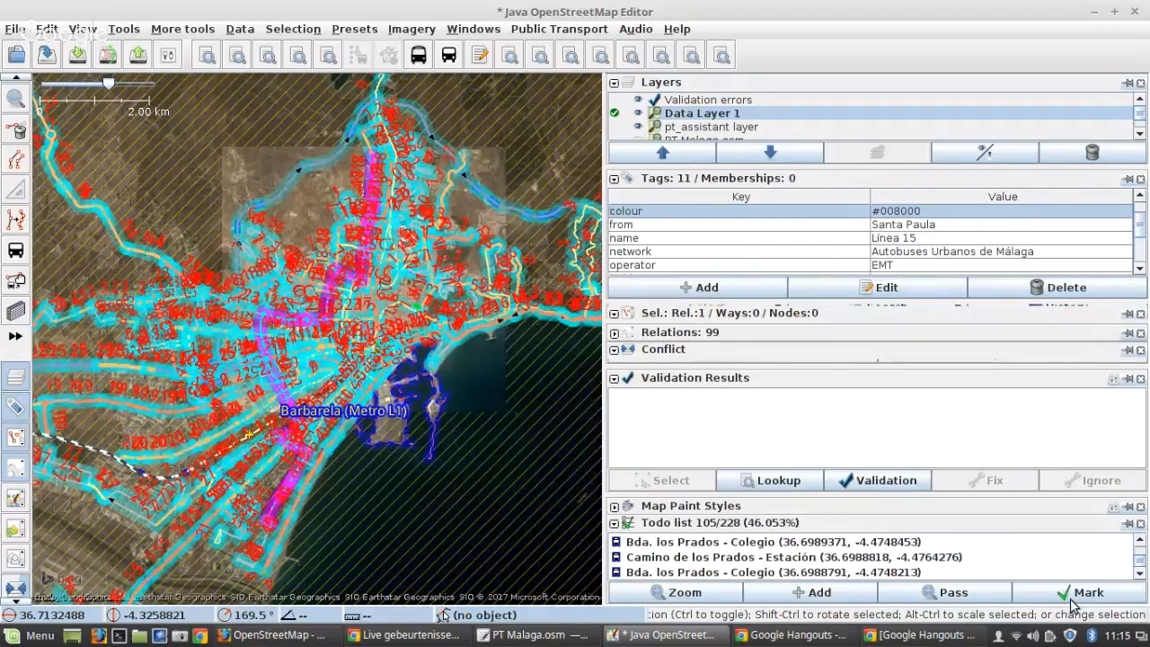
key("8")
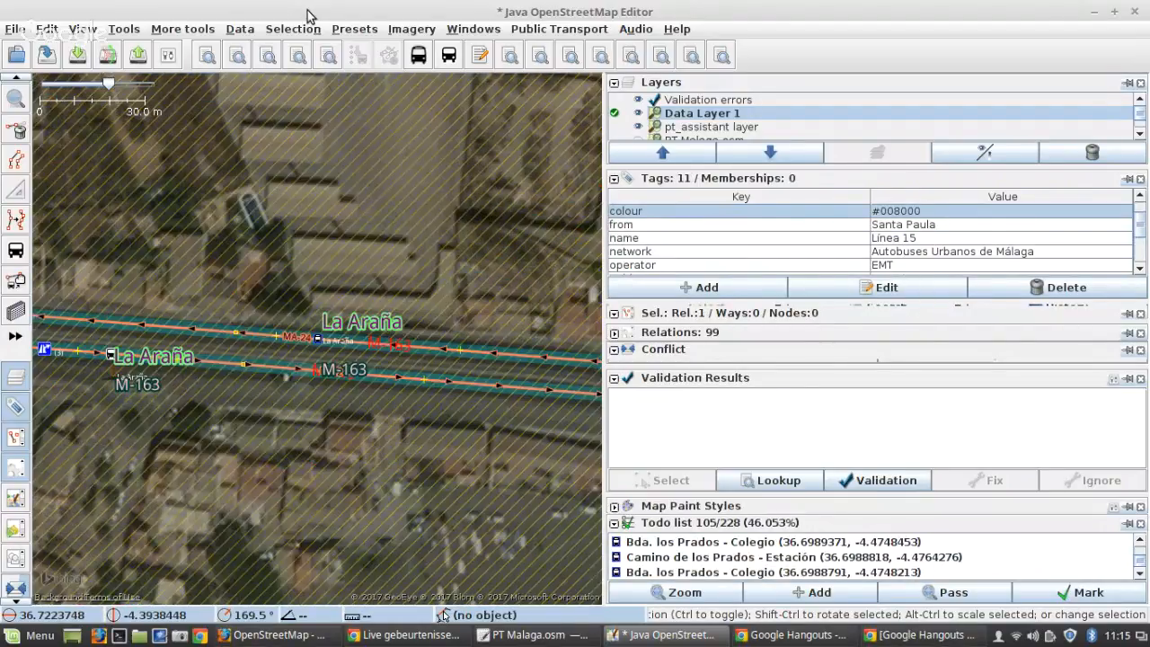
scroll(330, 359, "up", 5)
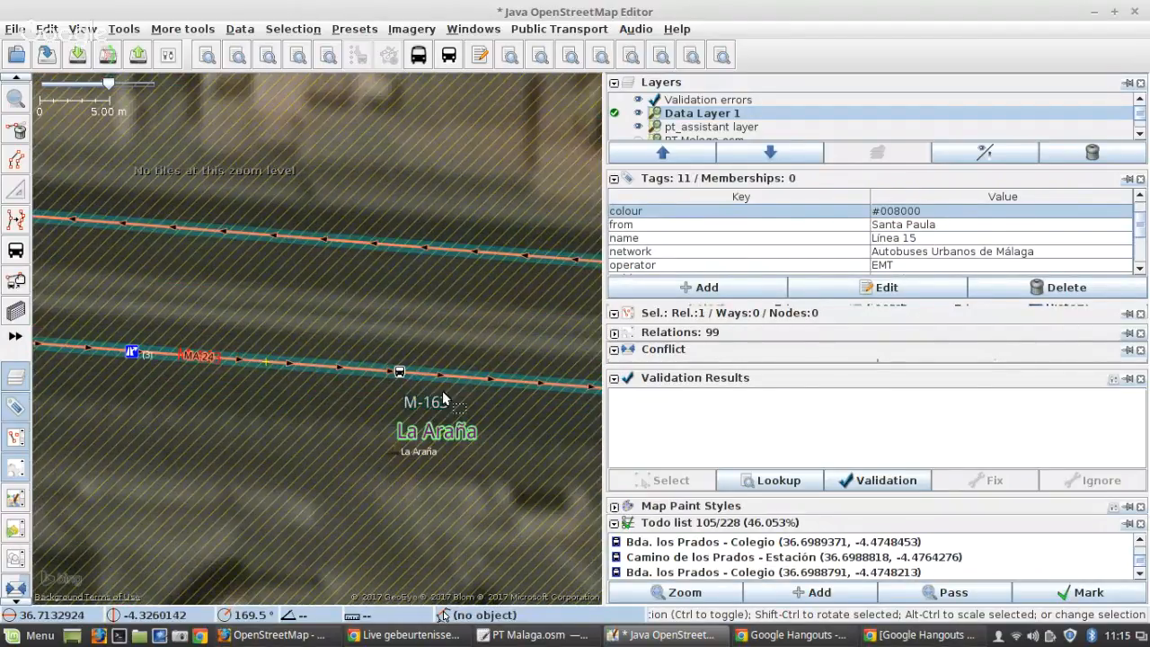
scroll(414, 440, "up", 1)
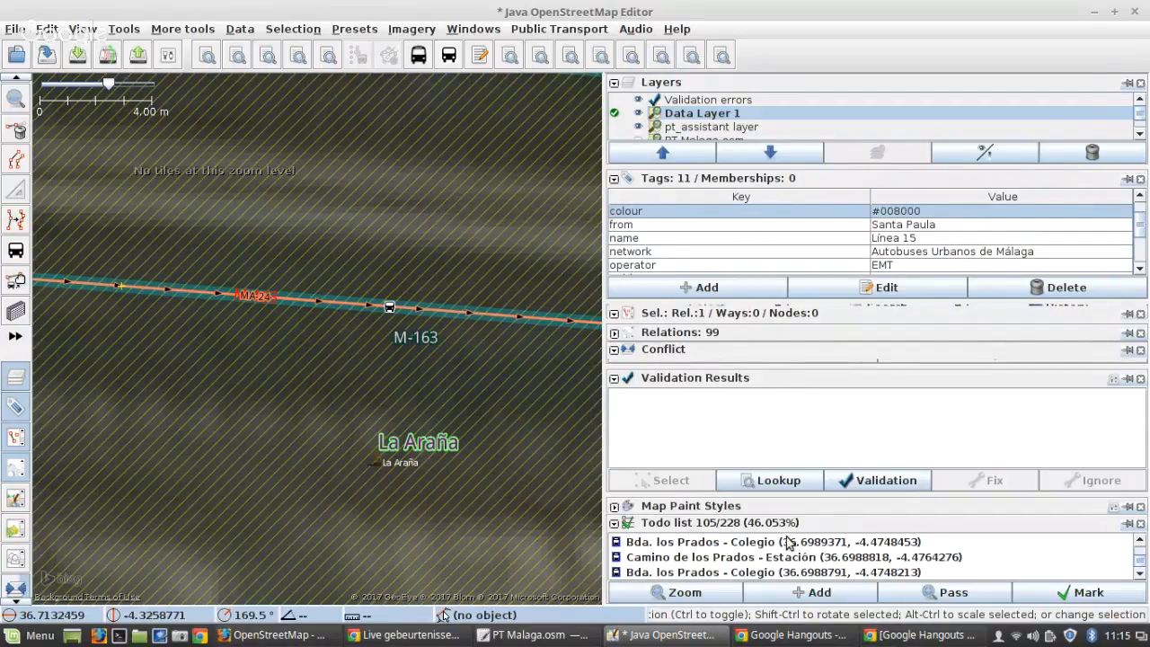
Step: Mark the Bda. los Prados - Colegio (36.6989371, -4.4748453) and Camino de los Prados - Estación todo entries as done
left_click(1098, 597)
left_click(1098, 598)
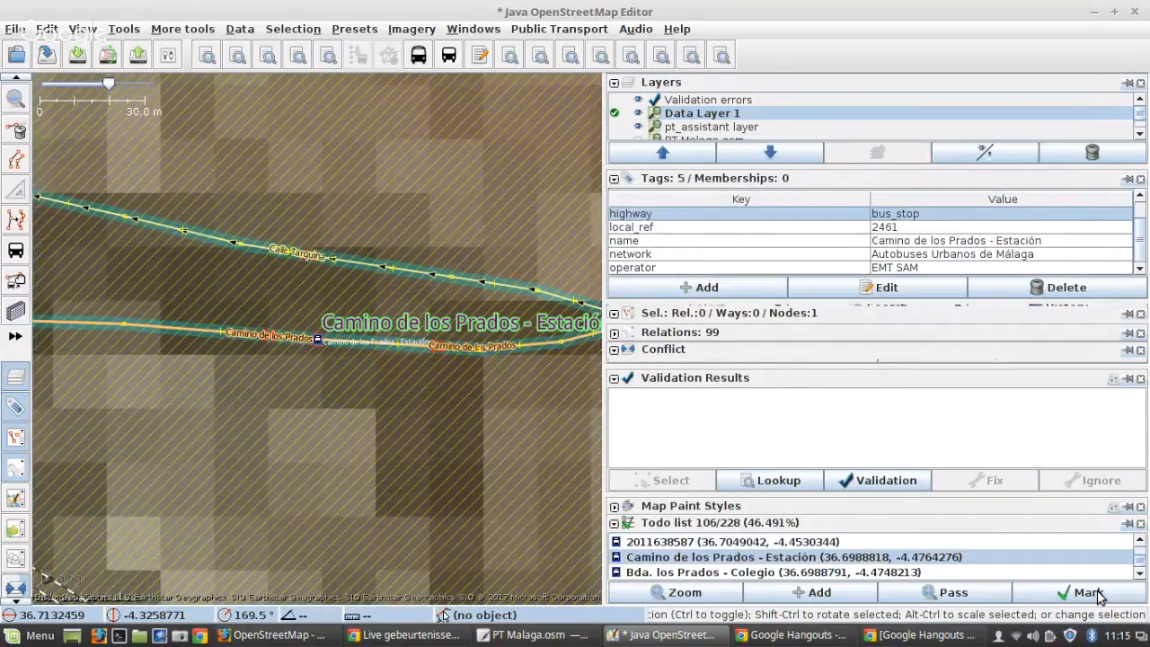
left_click(1038, 597)
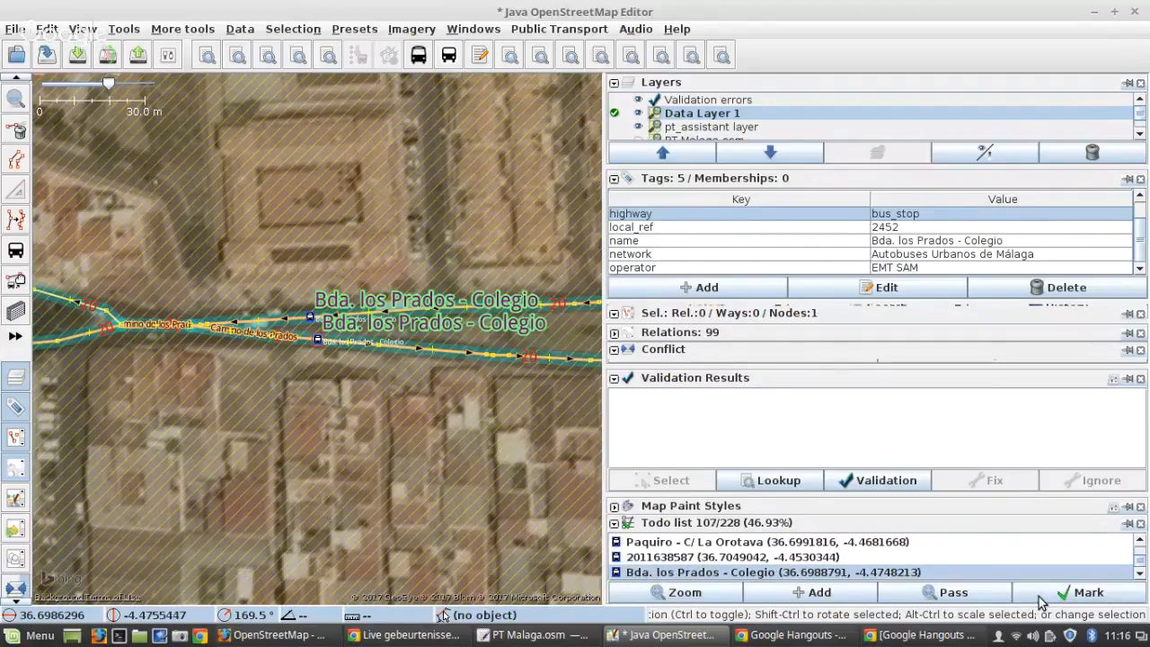
scroll(259, 282, "up", 5)
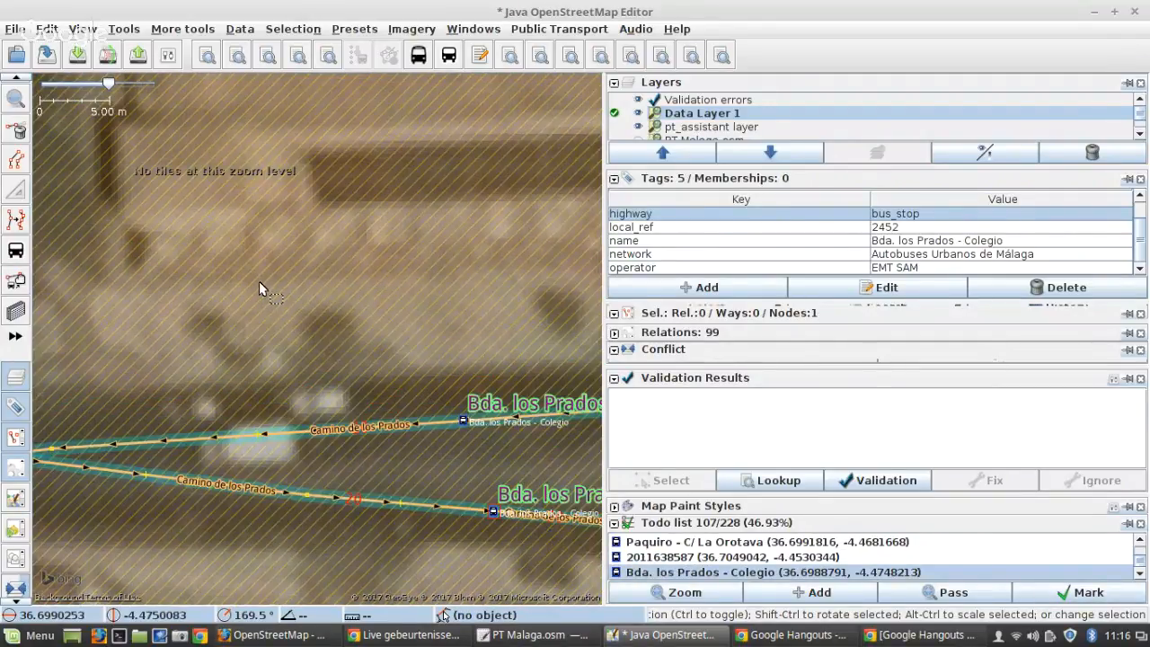
left_click(1081, 593)
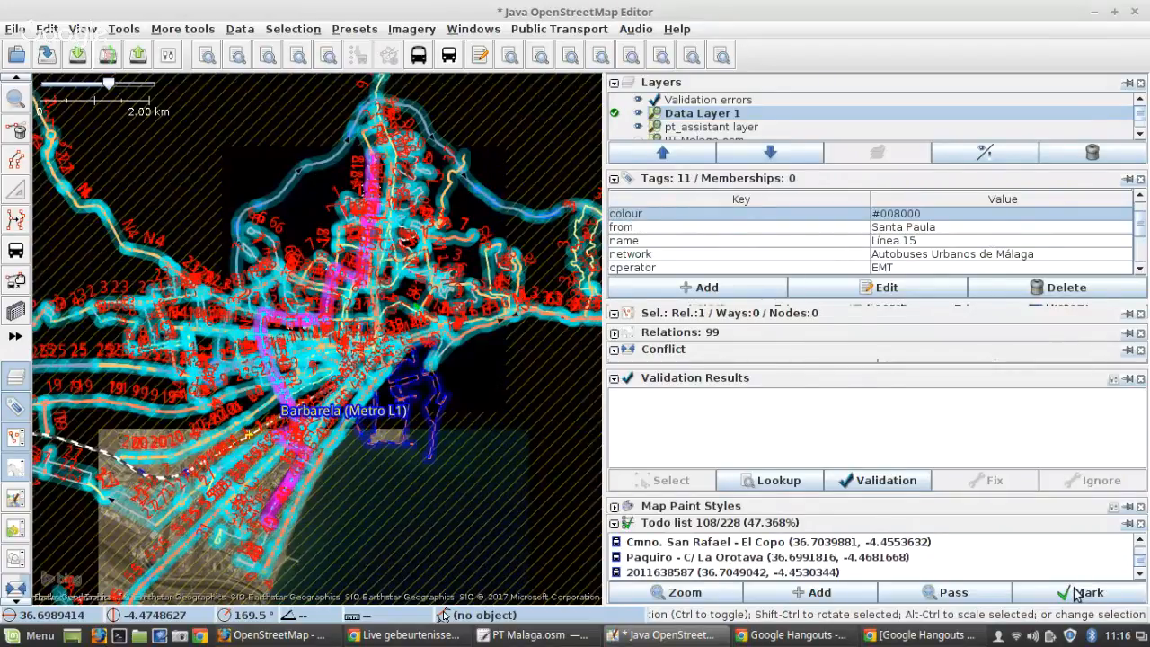
left_click(676, 573)
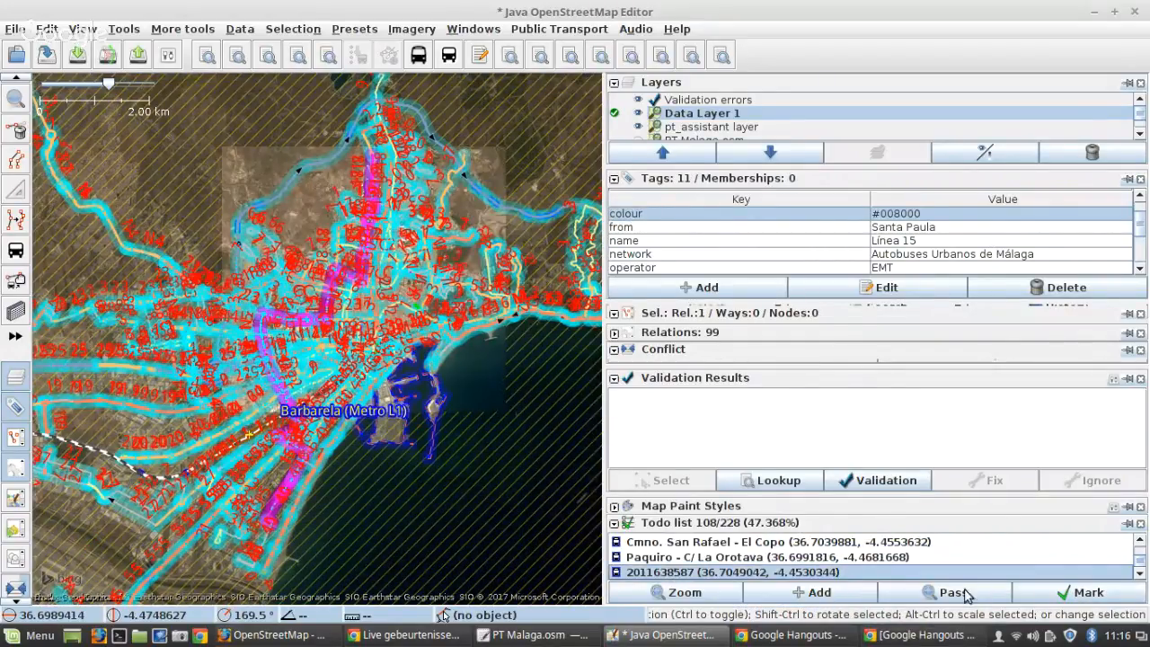
left_click(1036, 599)
Step: Inspect the Serramar stop (36.71541, -4.3086499) from the todo list on the map and mark its entry as done
scroll(674, 559, "up", 5)
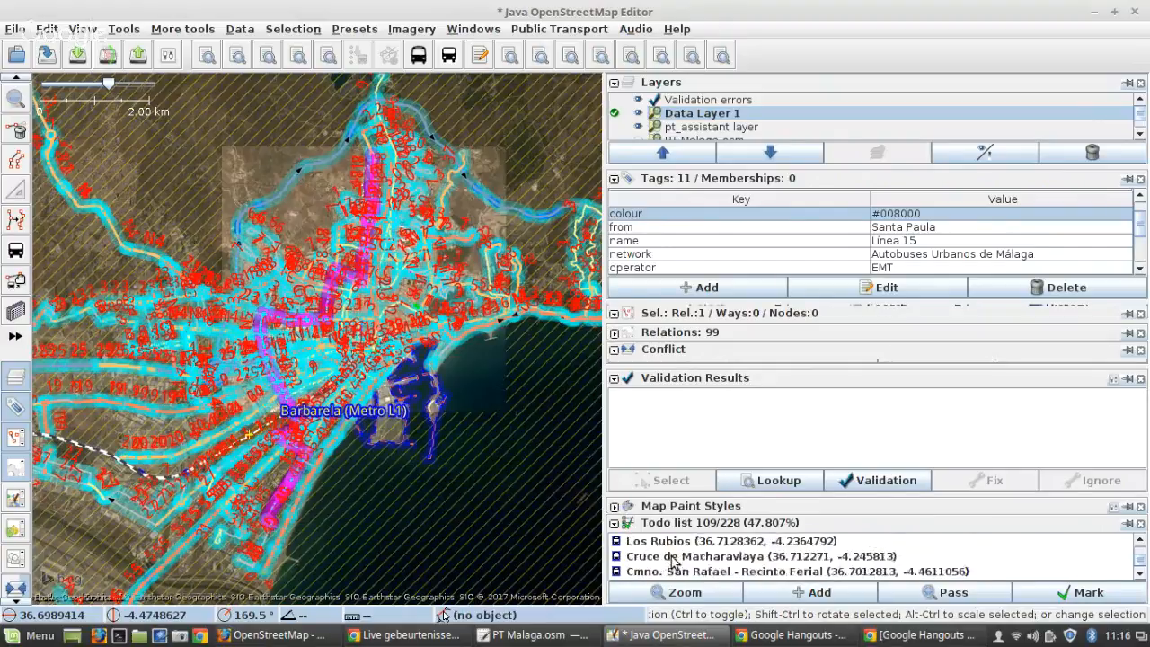
scroll(674, 561, "up", 2)
left_click(674, 559)
left_click(739, 594)
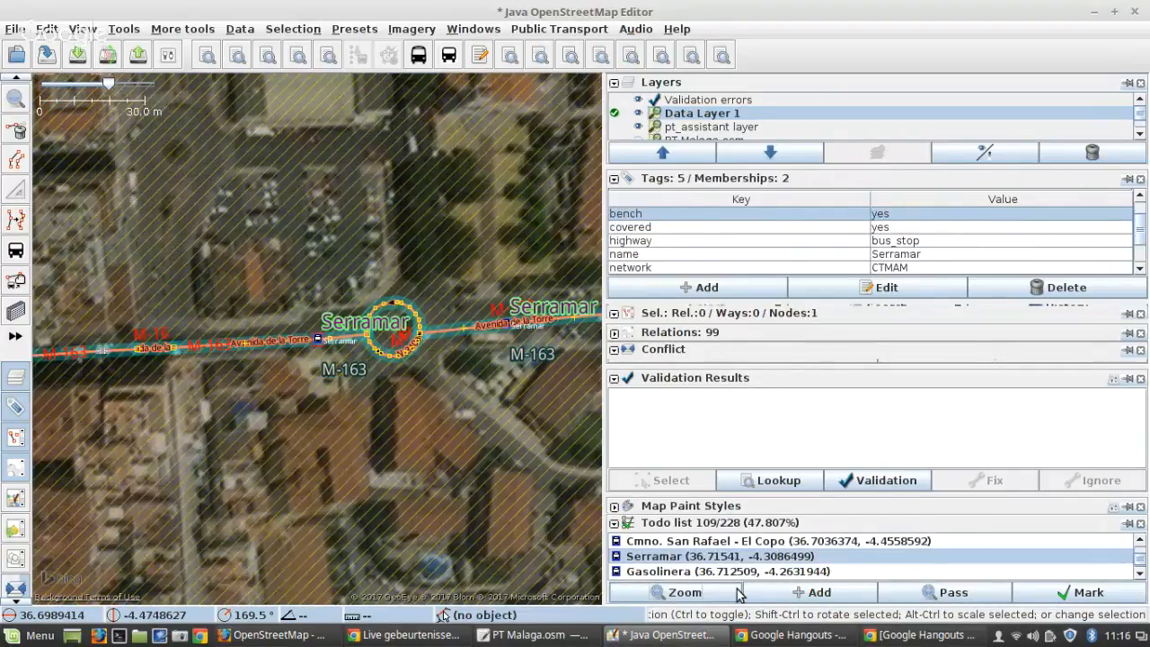
scroll(357, 362, "up", 5)
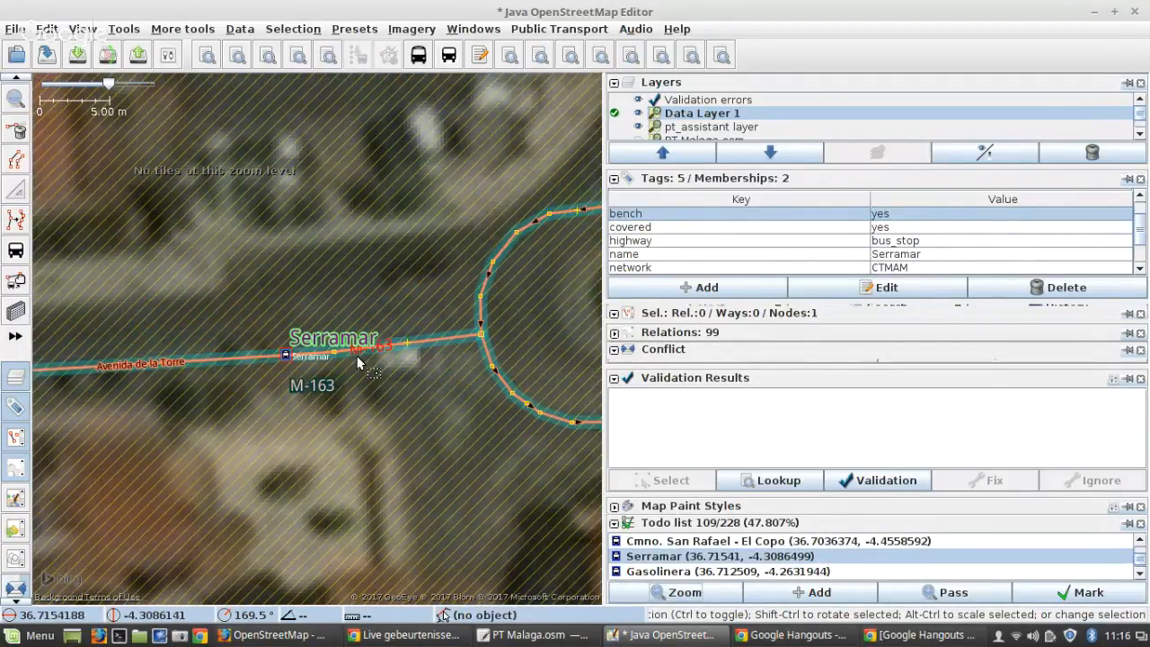
left_click(1083, 597)
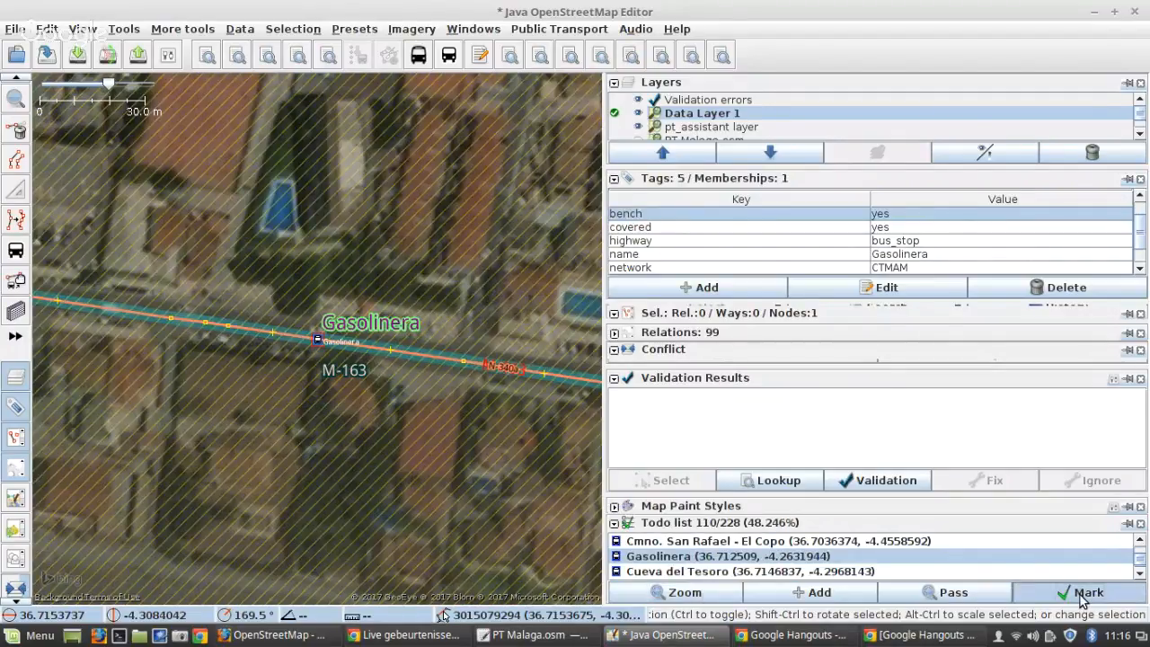
Step: Mark the consecutive todo entries from Gasolinera (36.712509, -4.2631944) through Los Rubios (36.7128362, -4.2364792) as done
left_click(1083, 597)
left_click(1084, 597)
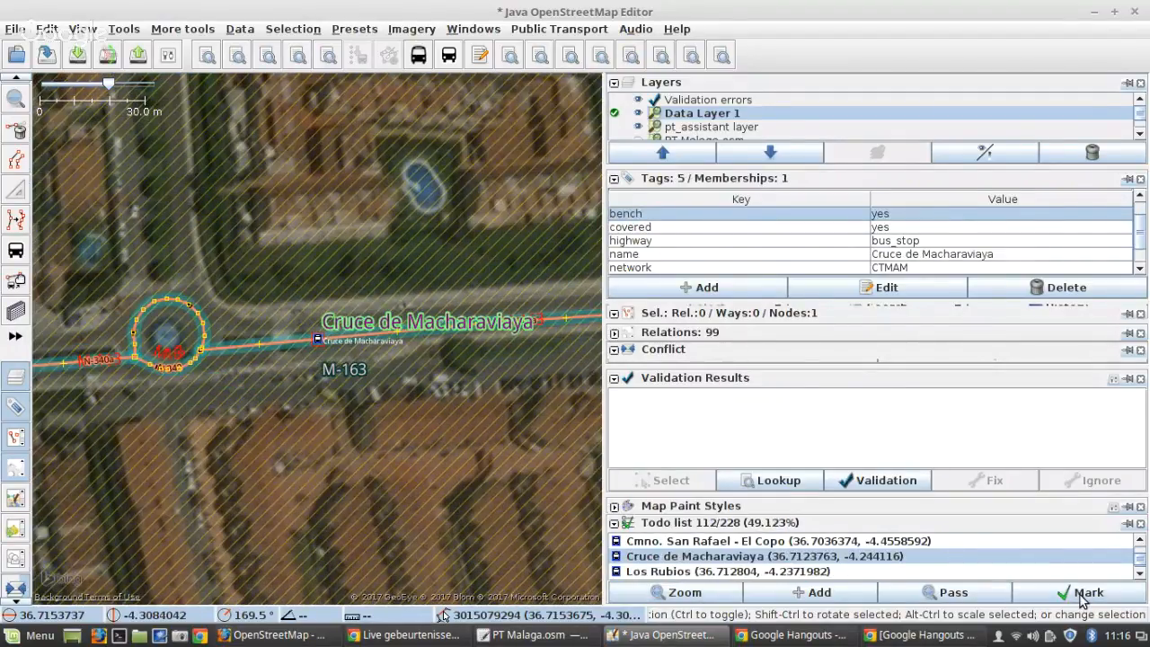
left_click(1083, 597)
left_click(1083, 597)
left_click(1084, 597)
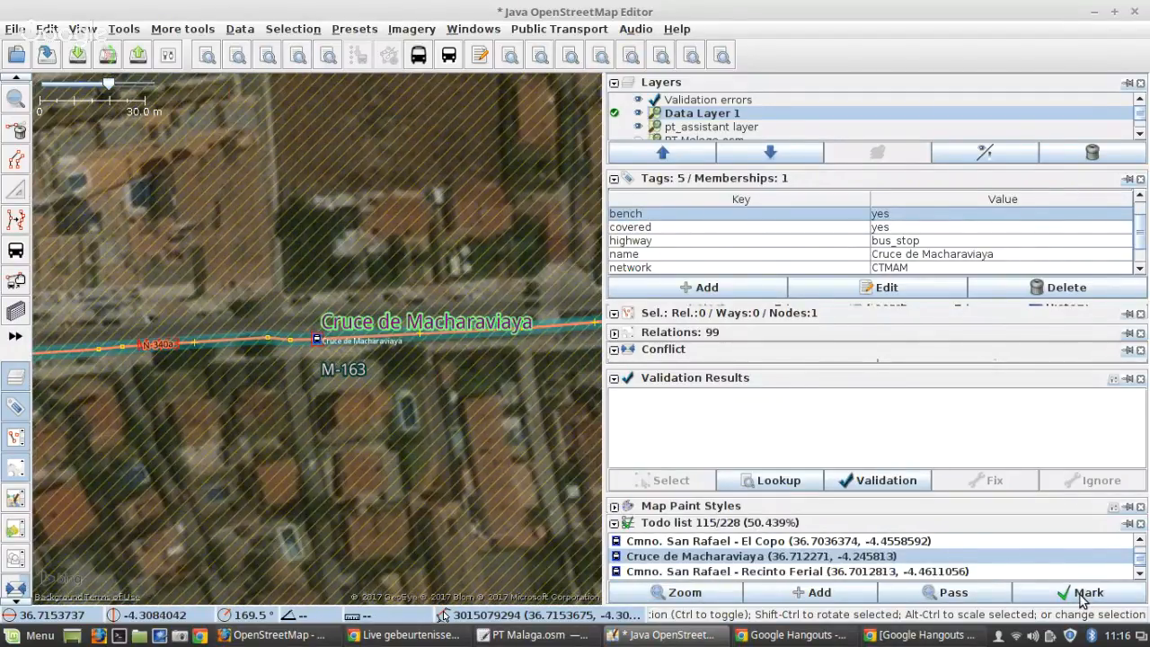
Step: Mark four bus stops in the todo list as done to reach Paseo de Sancha - Monte Sancha
left_click(1083, 597)
left_click(1083, 596)
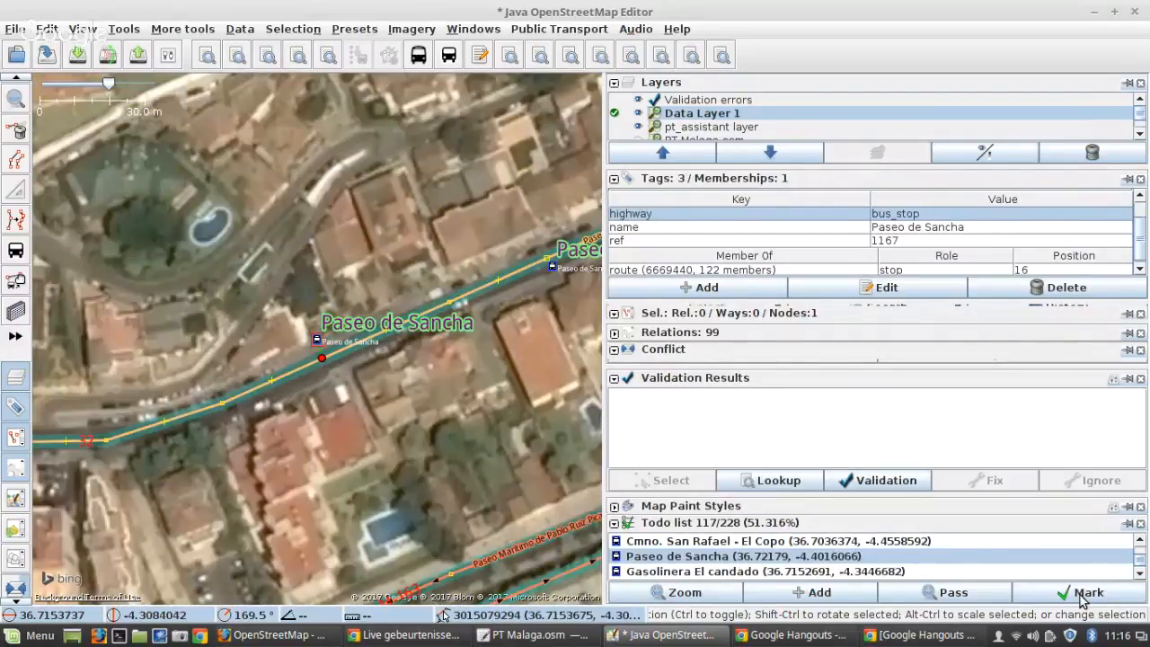
left_click(1083, 597)
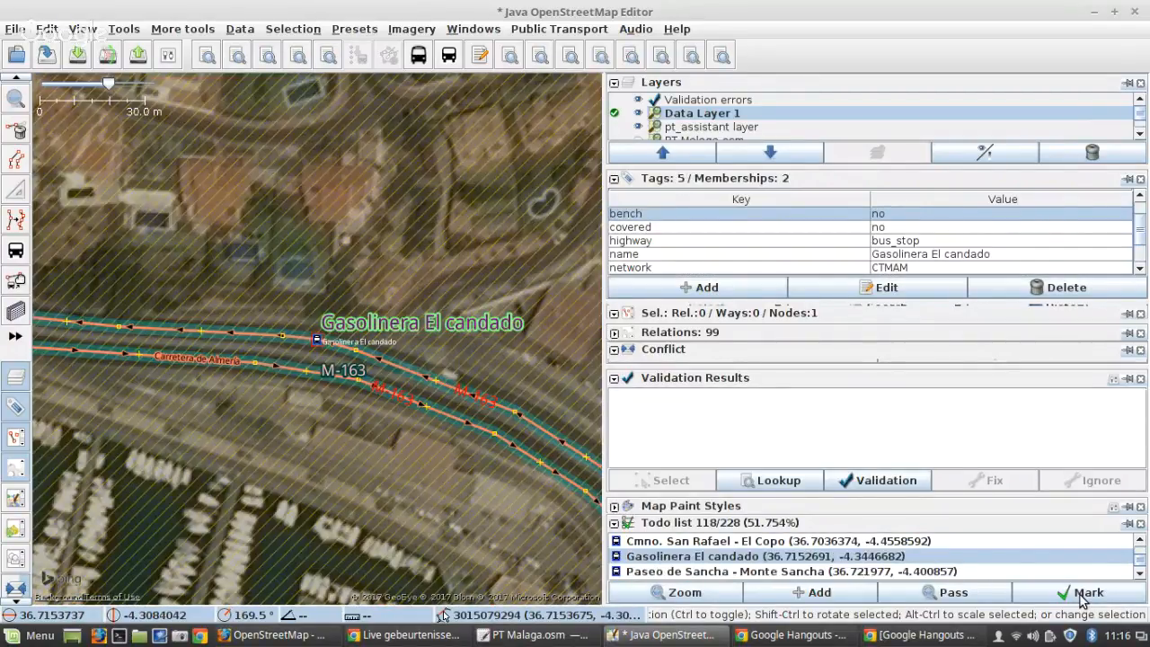
left_click(1083, 597)
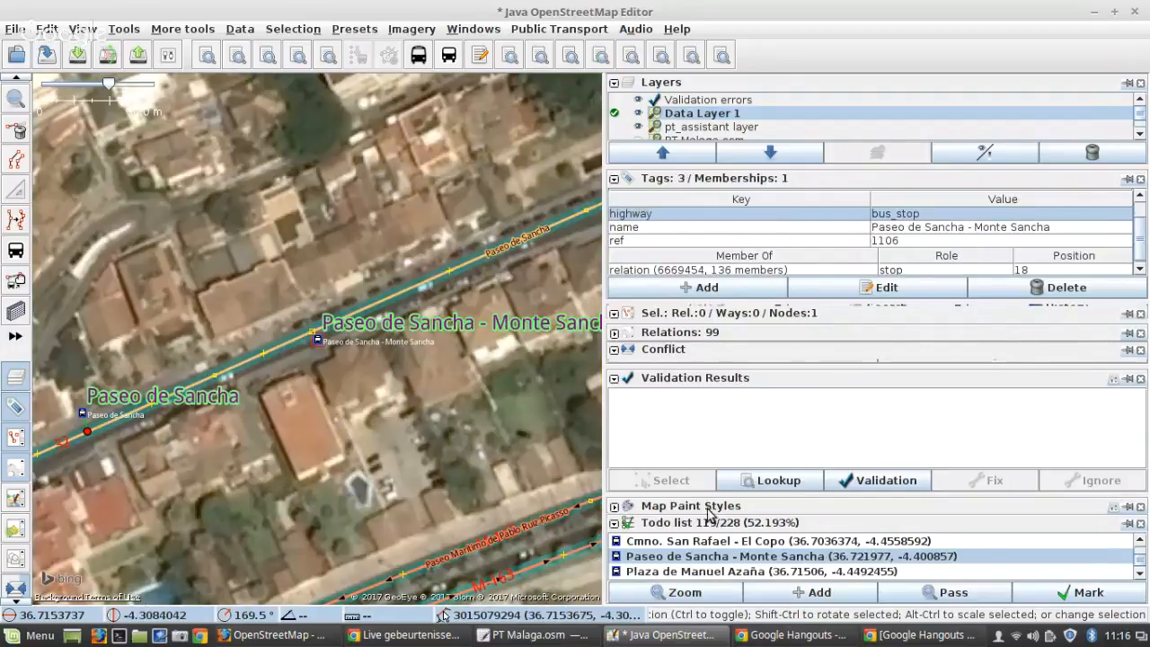
Step: Inspect the short footway connecting the Paseo de Sancha - Monte Sancha bus stop to the road
scroll(331, 344, "up", 5)
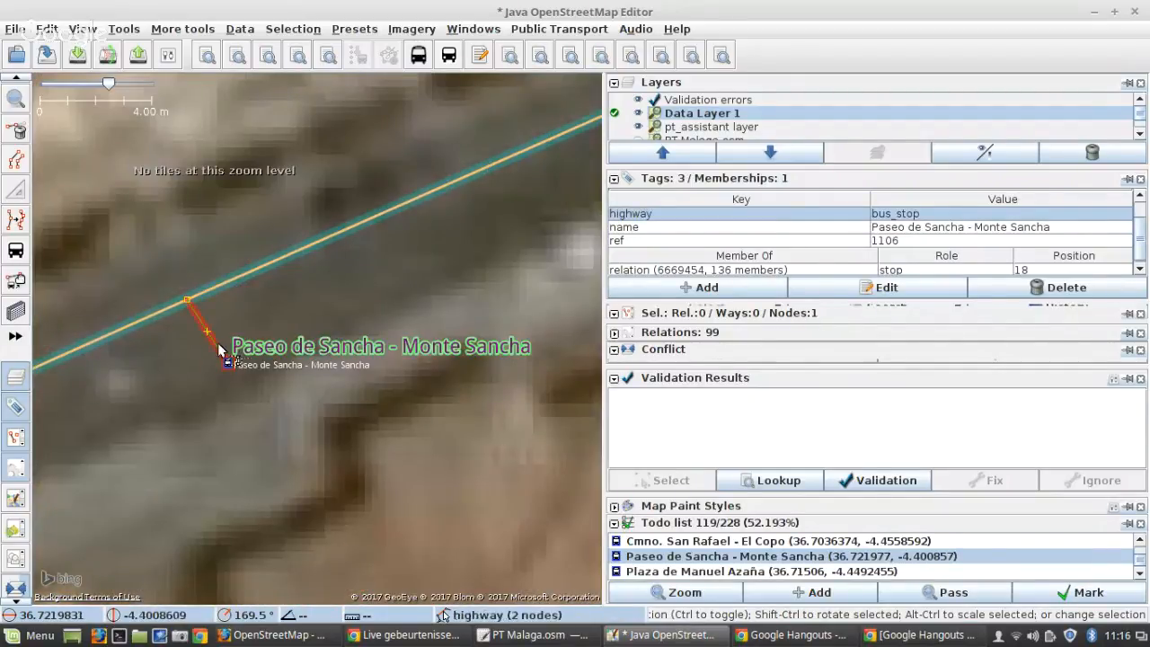
left_click(217, 342)
scroll(388, 321, "down", 2)
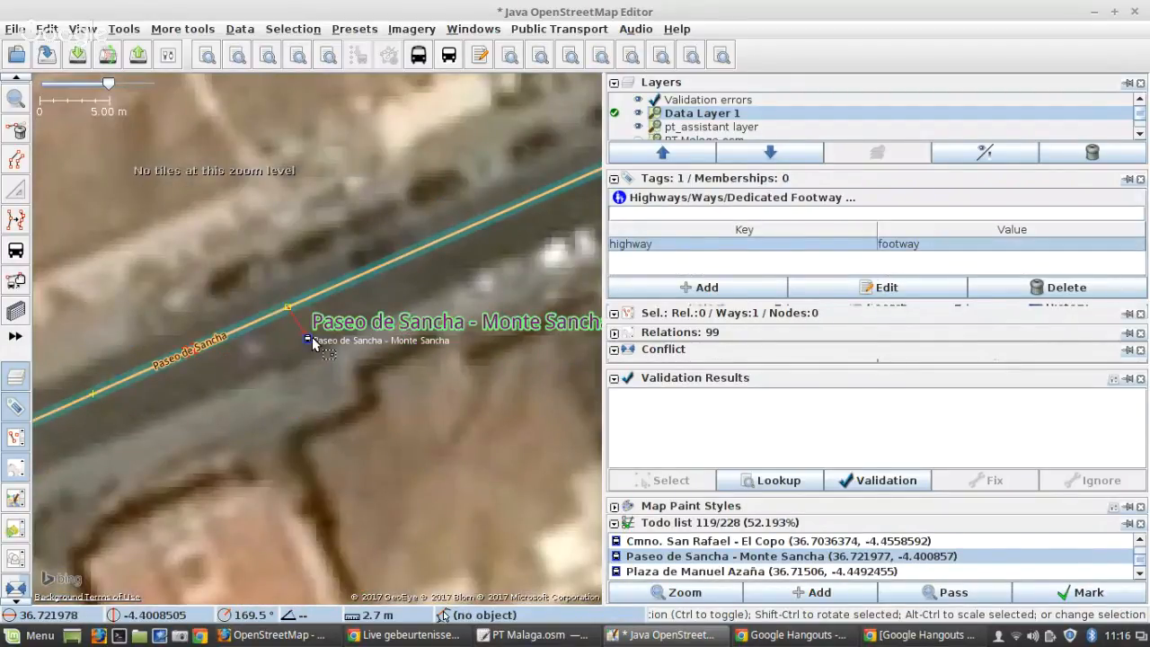
scroll(312, 344, "up", 2)
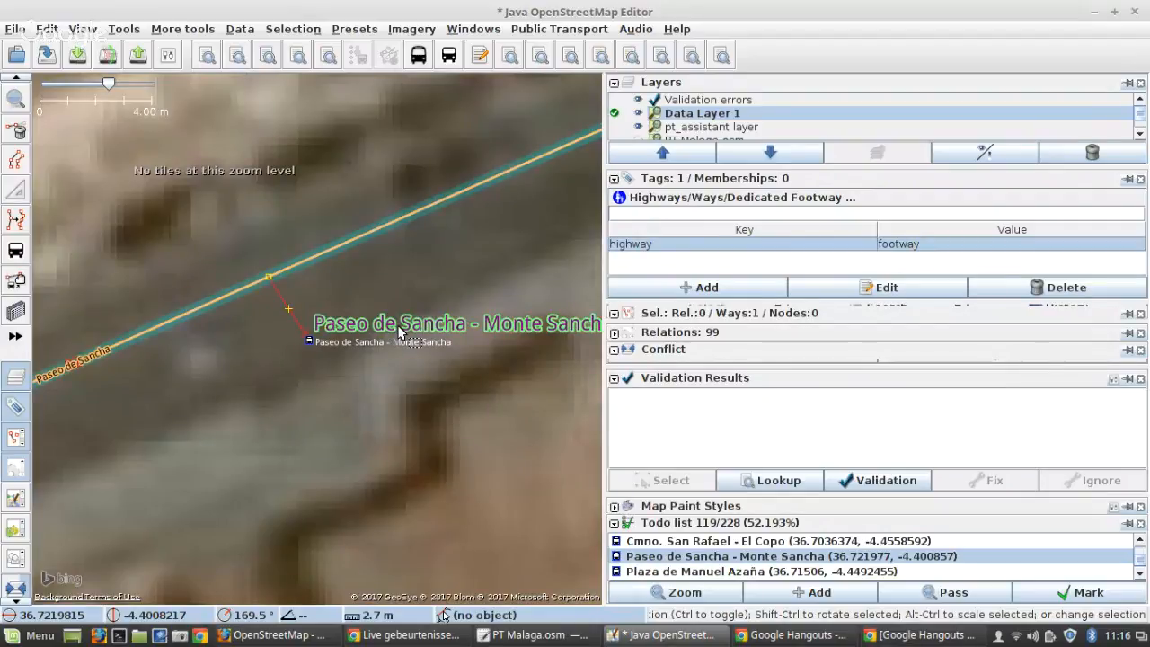
Step: Search the data with the string "highway=footway parent highway=bus_stop", replacing the current selection
key("ctrl+f")
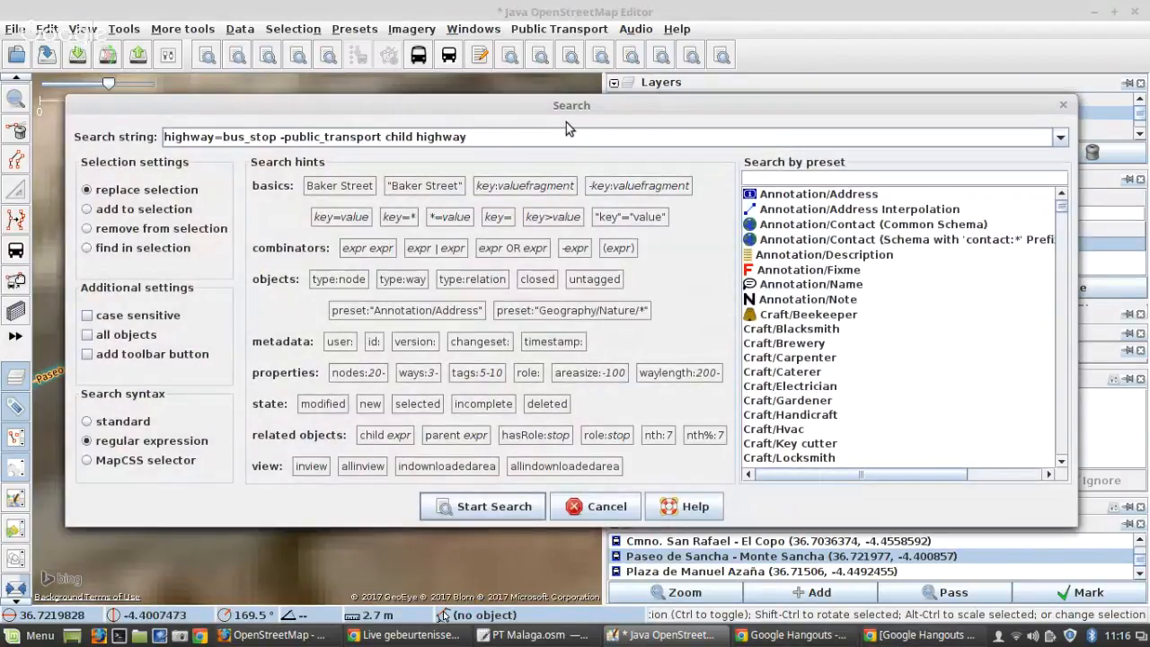
left_click(222, 137)
left_click(222, 137)
type("foot")
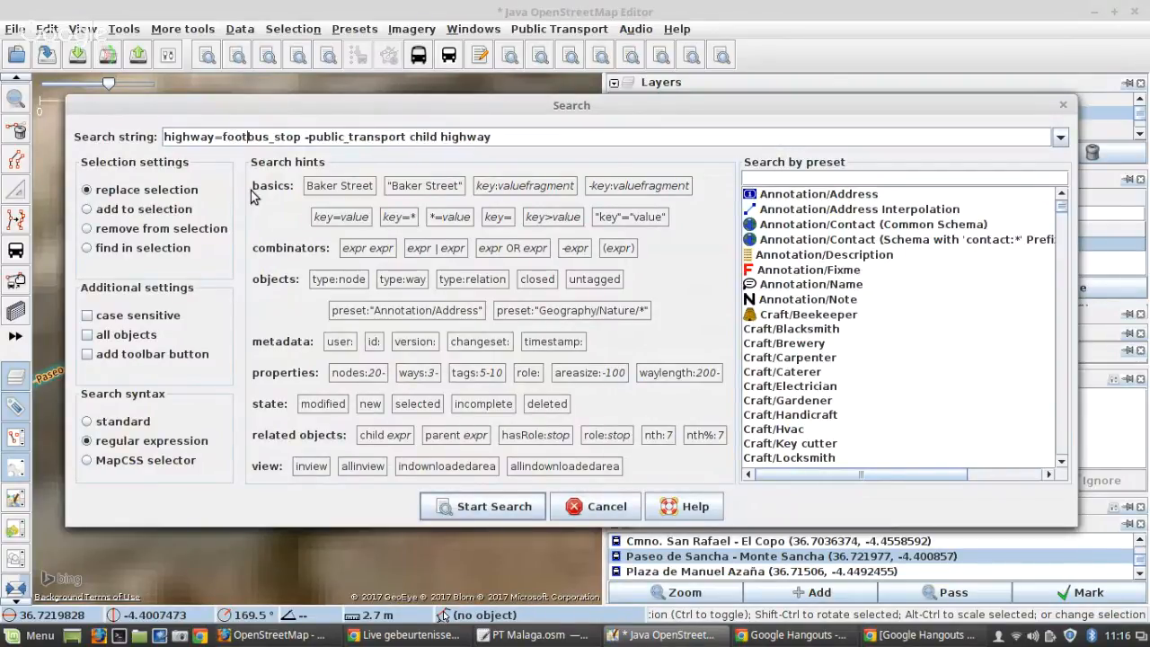
type("way chil")
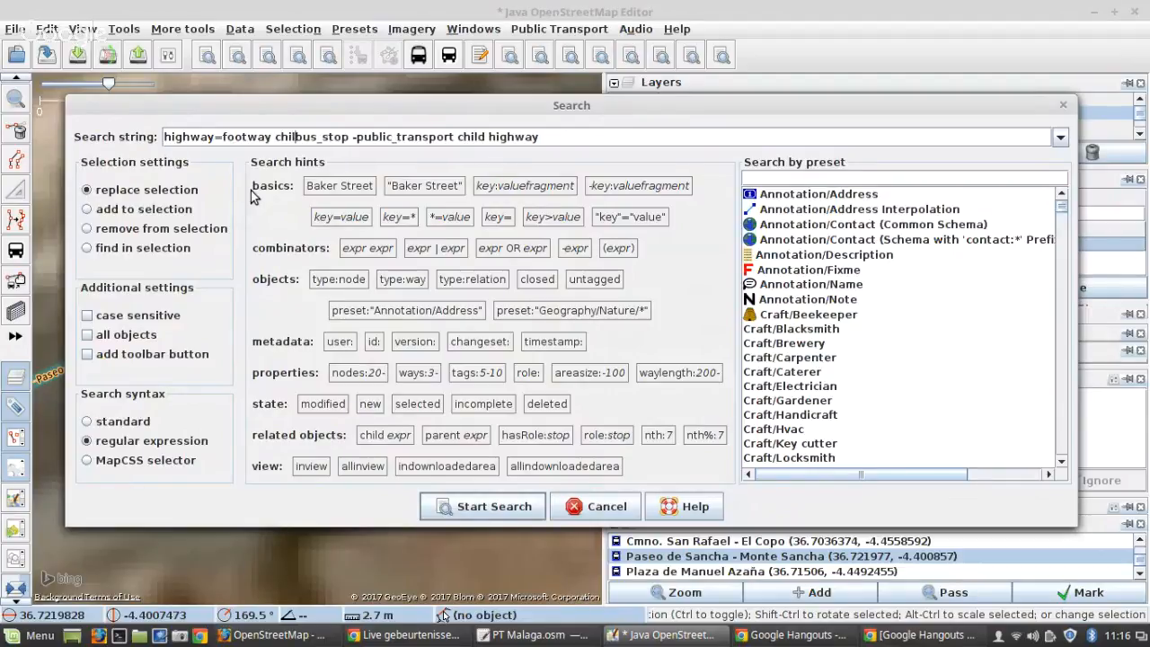
type("d highwya")
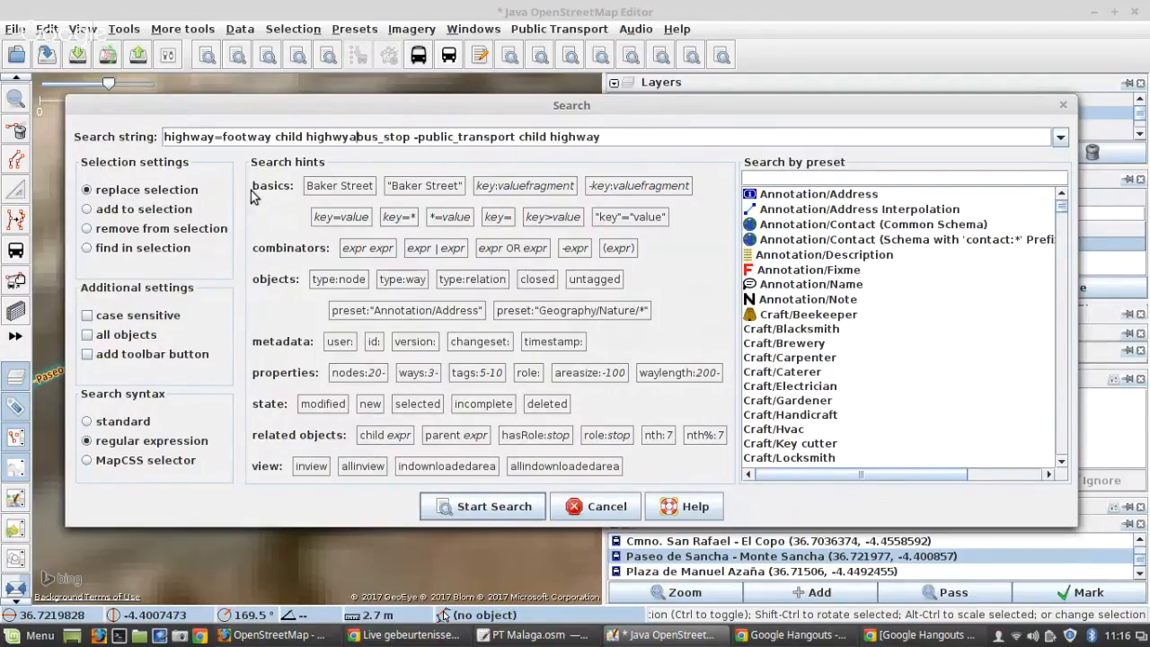
key("BackSpace")
key("BackSpace")
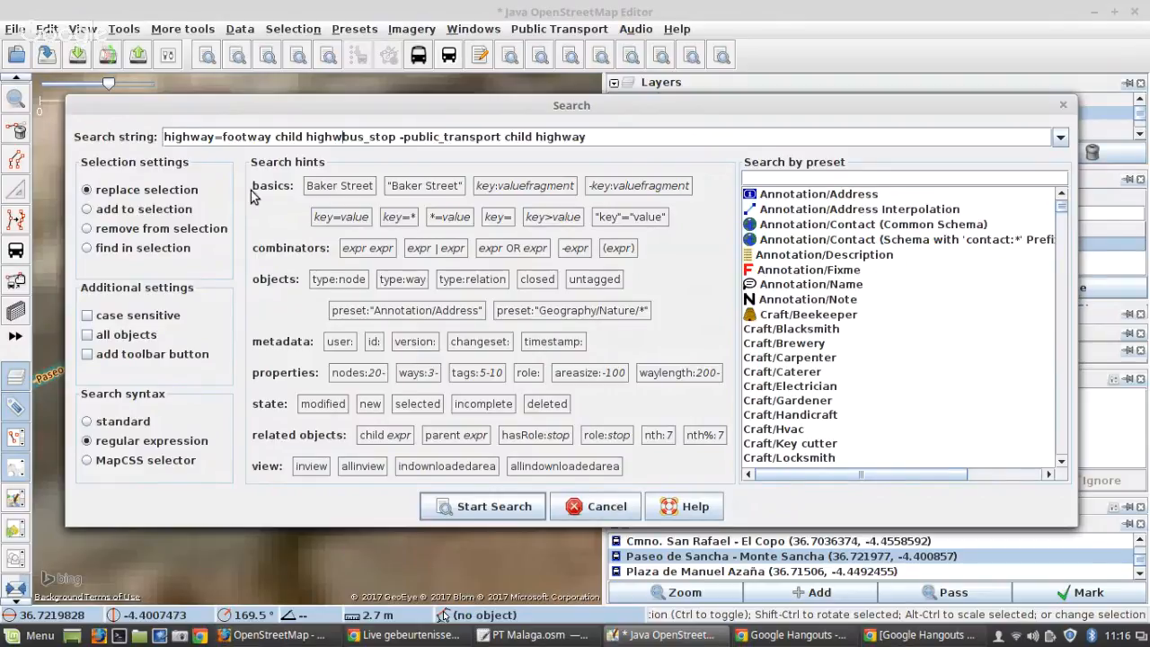
key("BackSpace")
key("BackSpace")
key("BackSpace")
key("BackSpace")
key("BackSpace")
key("BackSpace")
key("BackSpace")
key("BackSpace")
key("BackSpace")
key("BackSpace")
key("BackSpace")
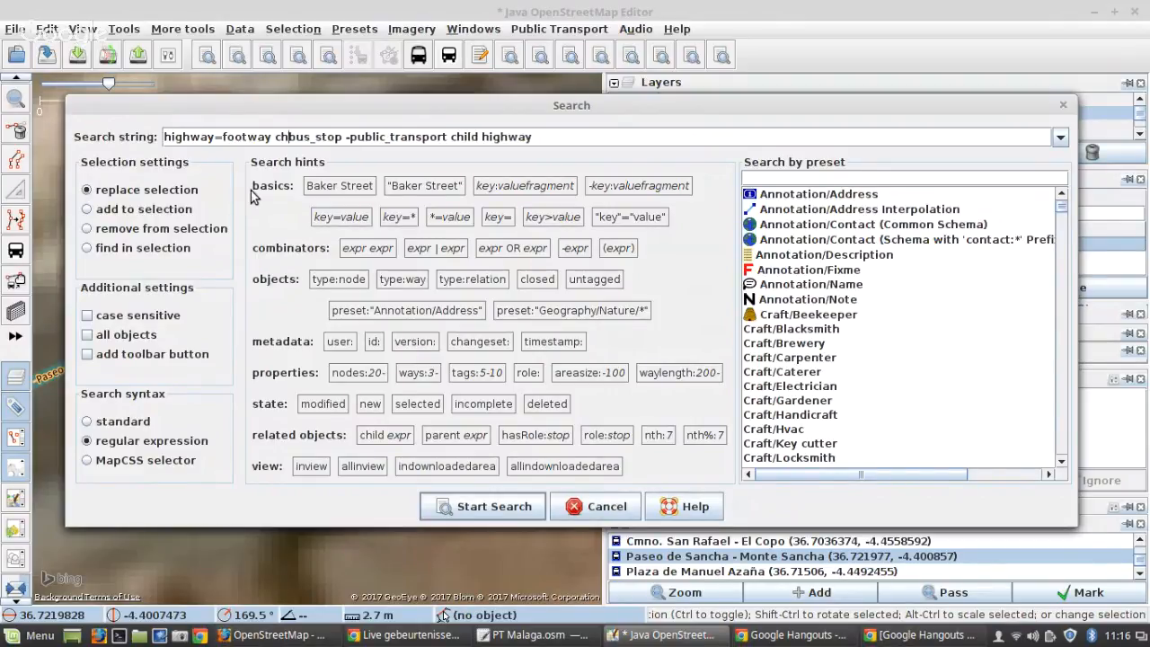
type("parent h")
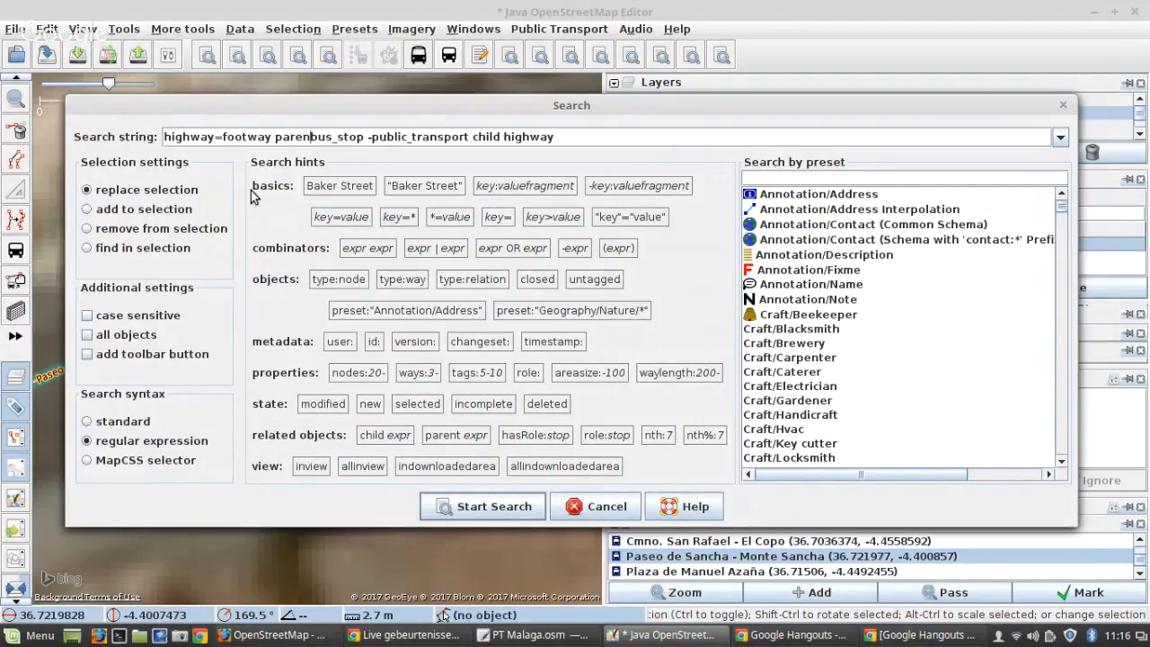
type("ighwy")
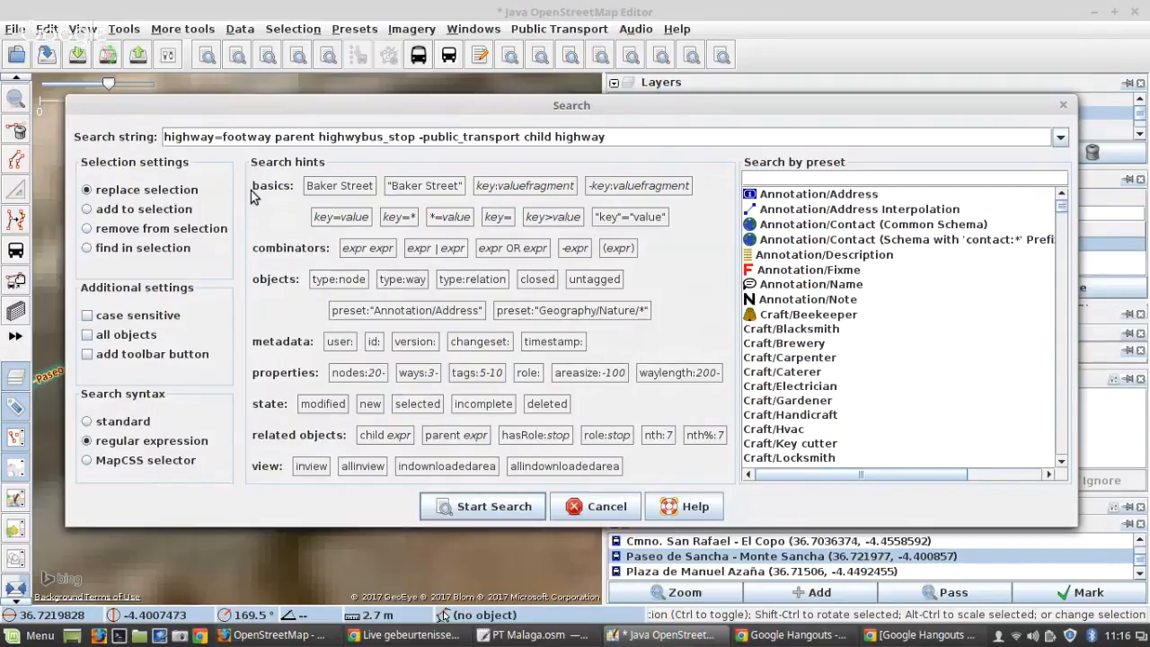
key("BackSpace")
type("ay=")
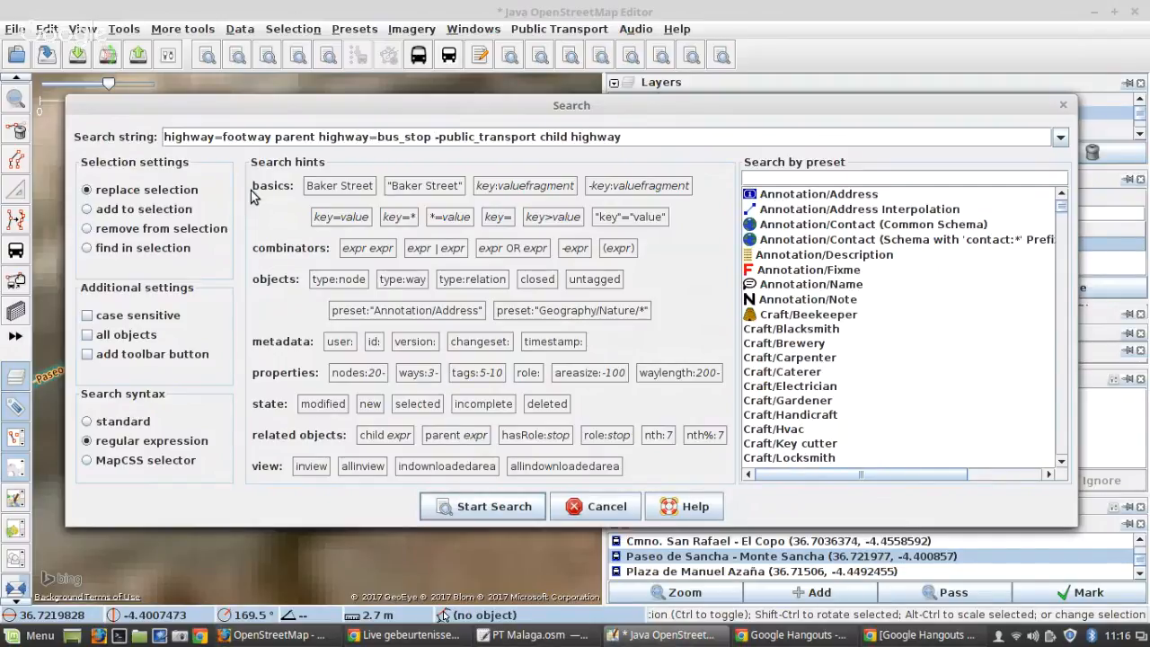
key("ctrl+shift+Right")
key("ctrl+shift+Right")
key("ctrl+shift+Right")
key("ctrl+shift+Right")
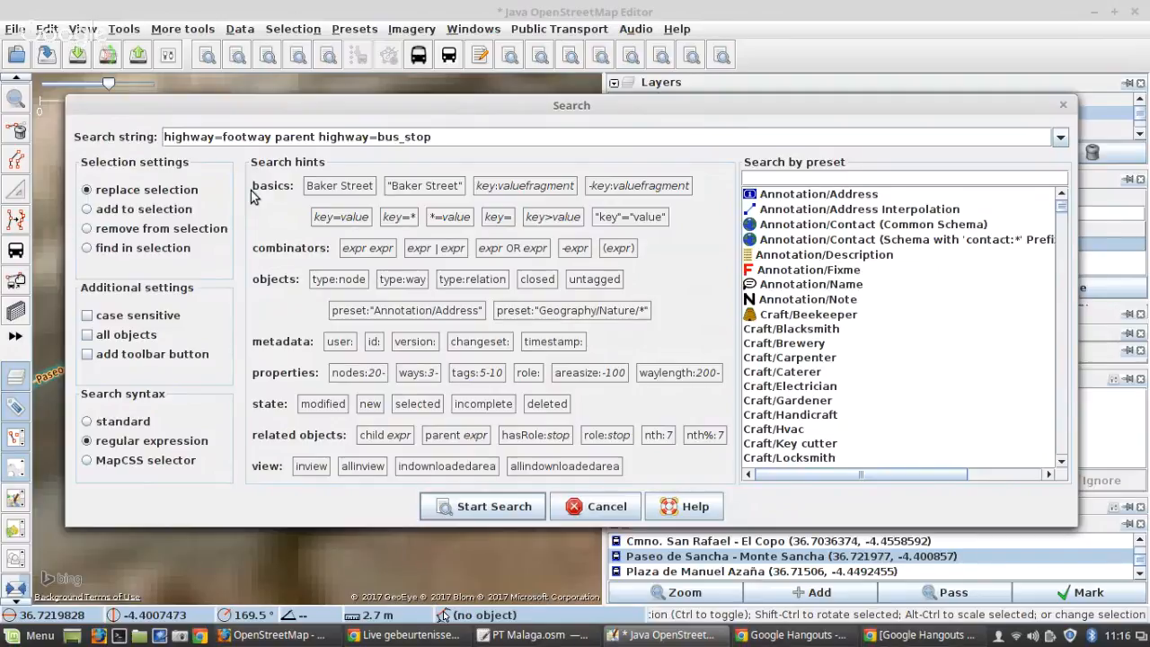
left_click(495, 517)
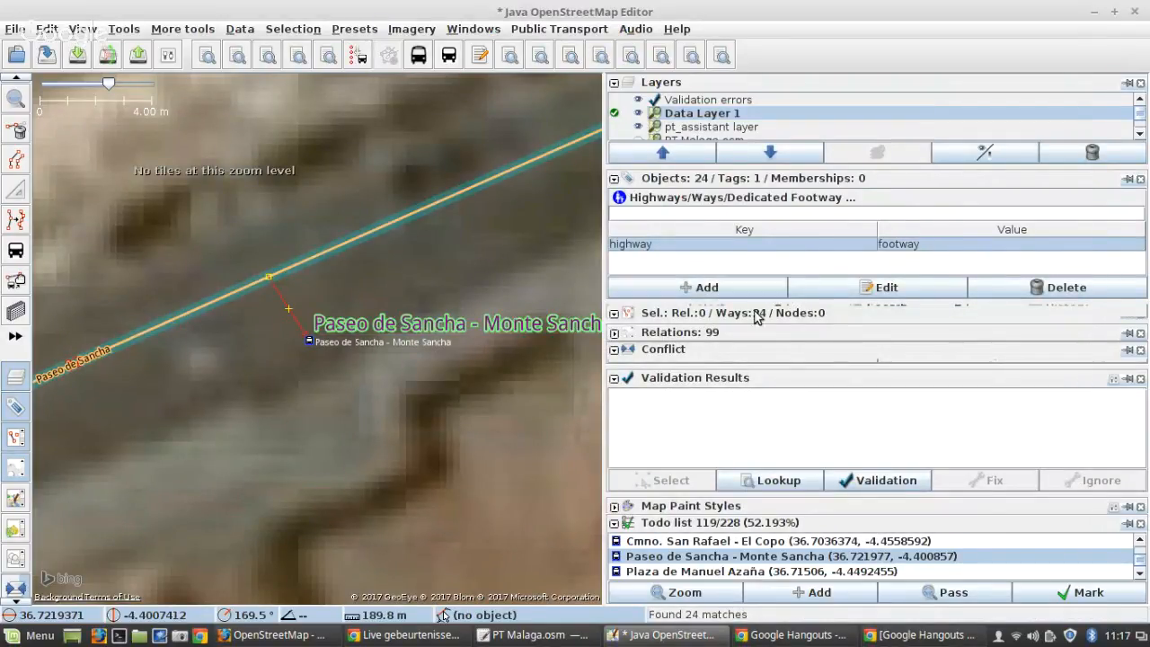
Step: Enlarge the selection list to review the found footways, and delete all of them
left_click_drag(739, 308, 746, 235)
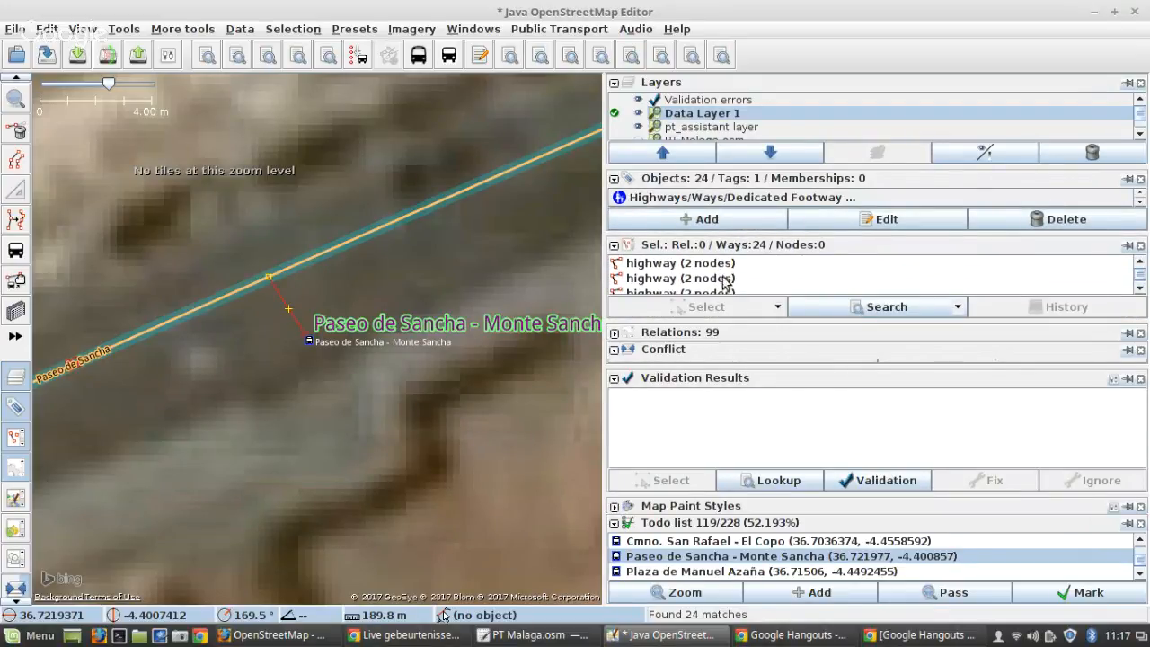
left_click_drag(731, 335, 732, 366)
scroll(706, 329, "up", 1)
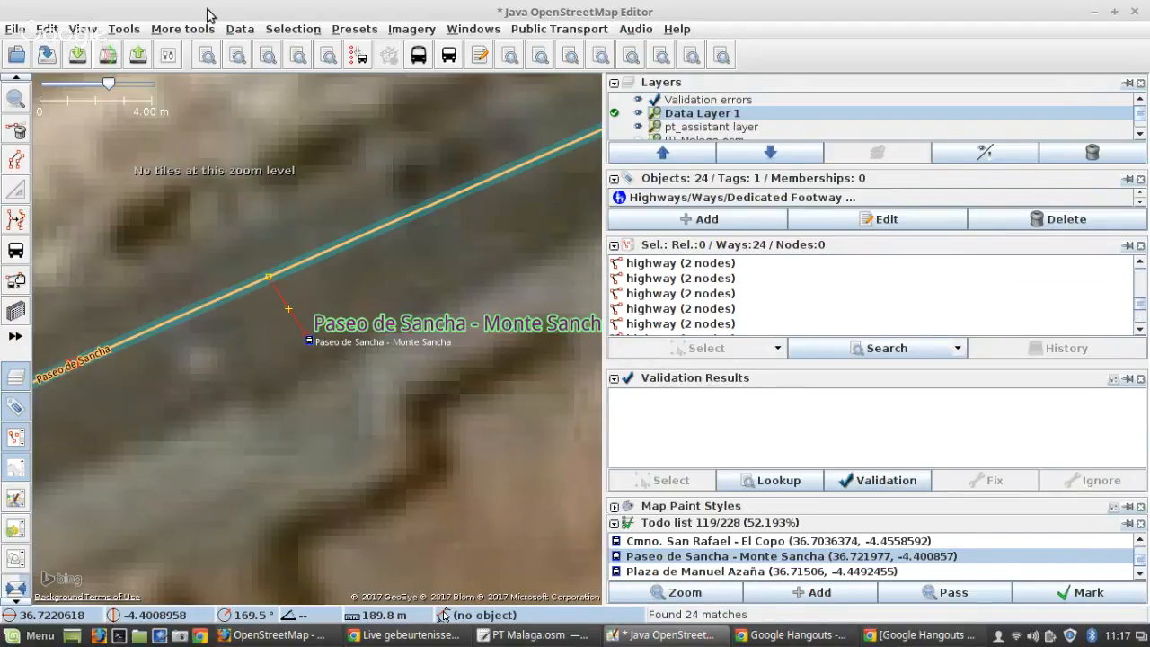
key("Escape")
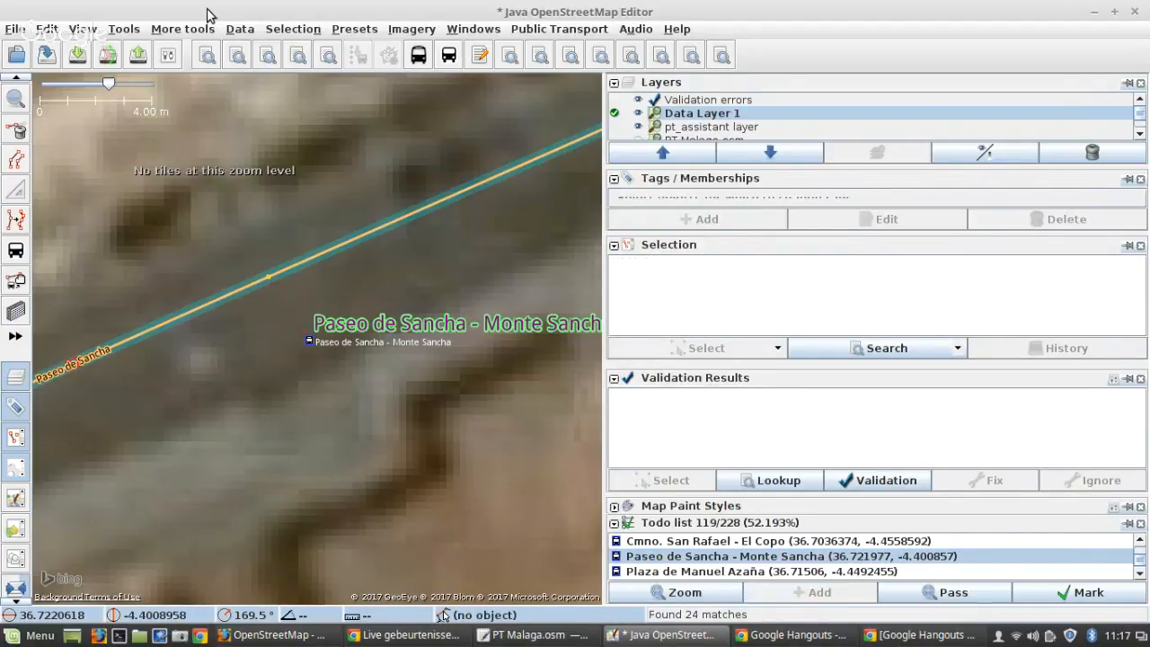
Step: Make the road node beside Paseo de Sancha - Monte Sancha a bus stop position, and convert the roadside stop node to a platform
left_click(16, 252)
left_click(268, 277)
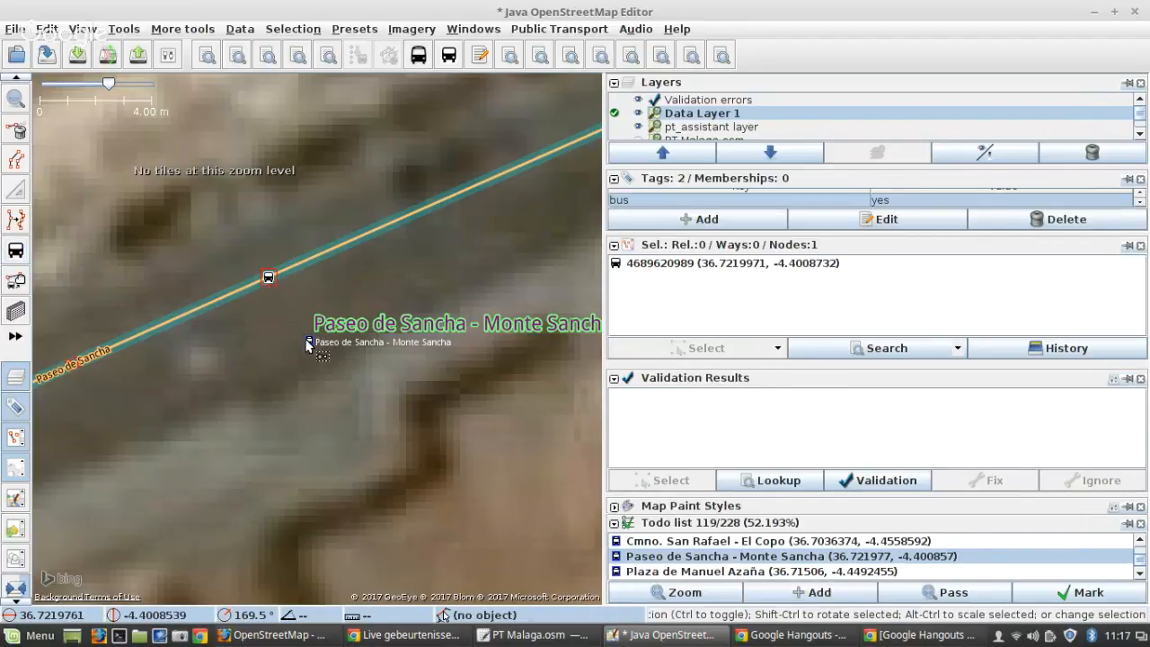
left_click(308, 345, "shift")
left_click(358, 56)
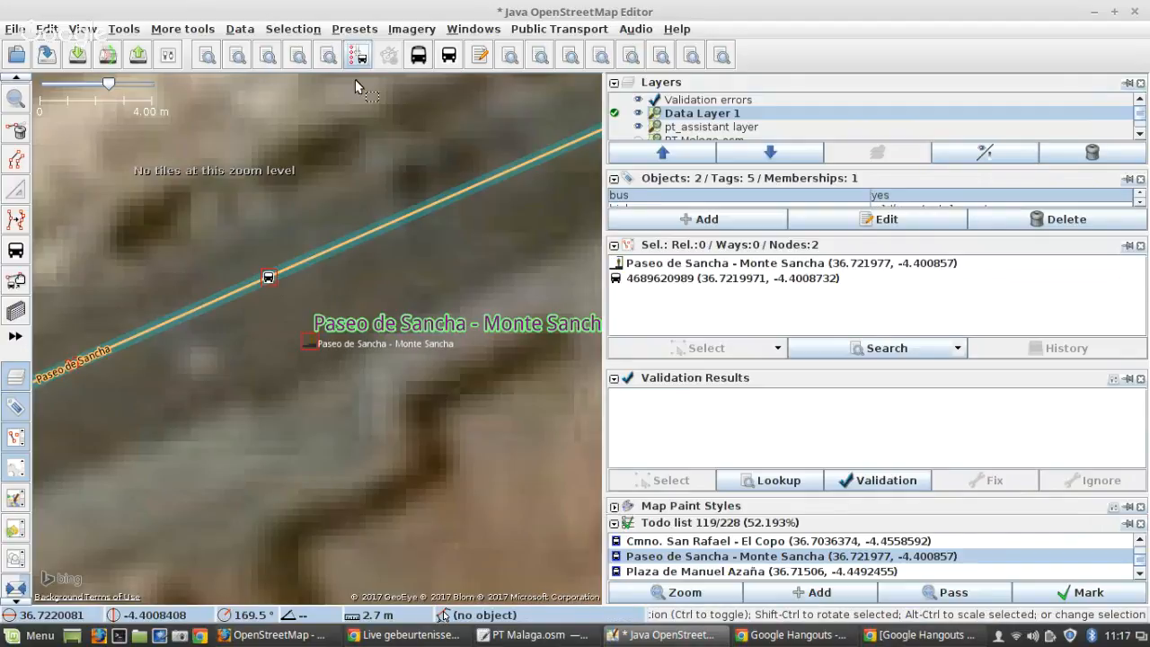
left_click(308, 345)
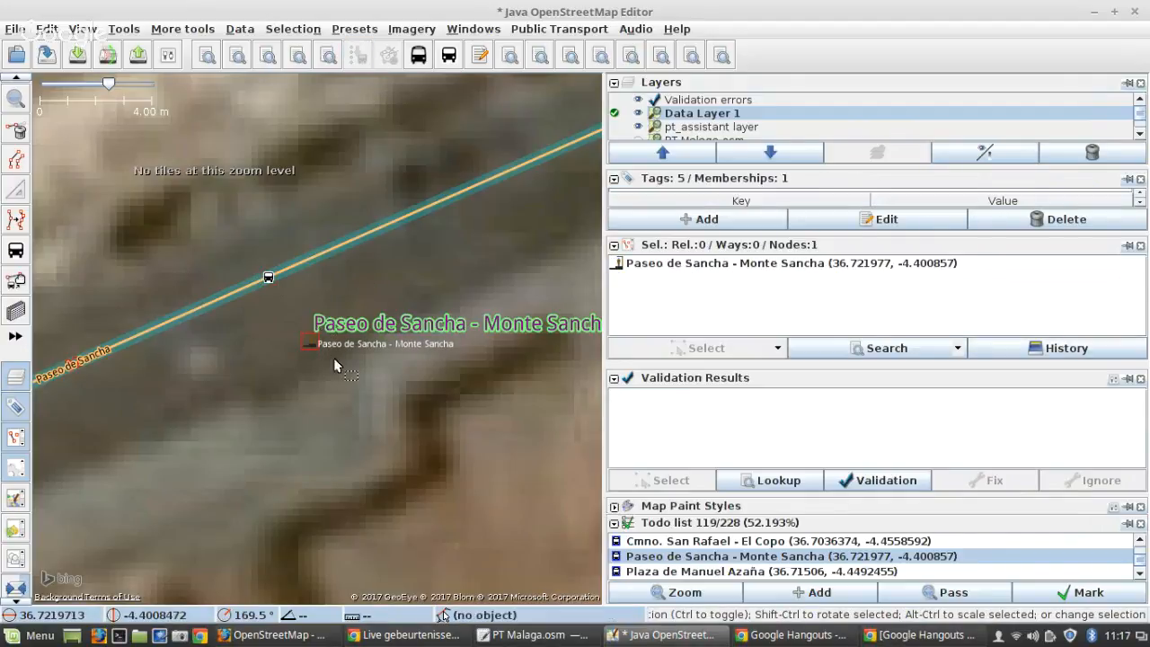
Step: Mark the Monte Sancha stop as done and compare the tags of the two adjacent Plaza de Manuel Azaña nodes
left_click(1083, 597)
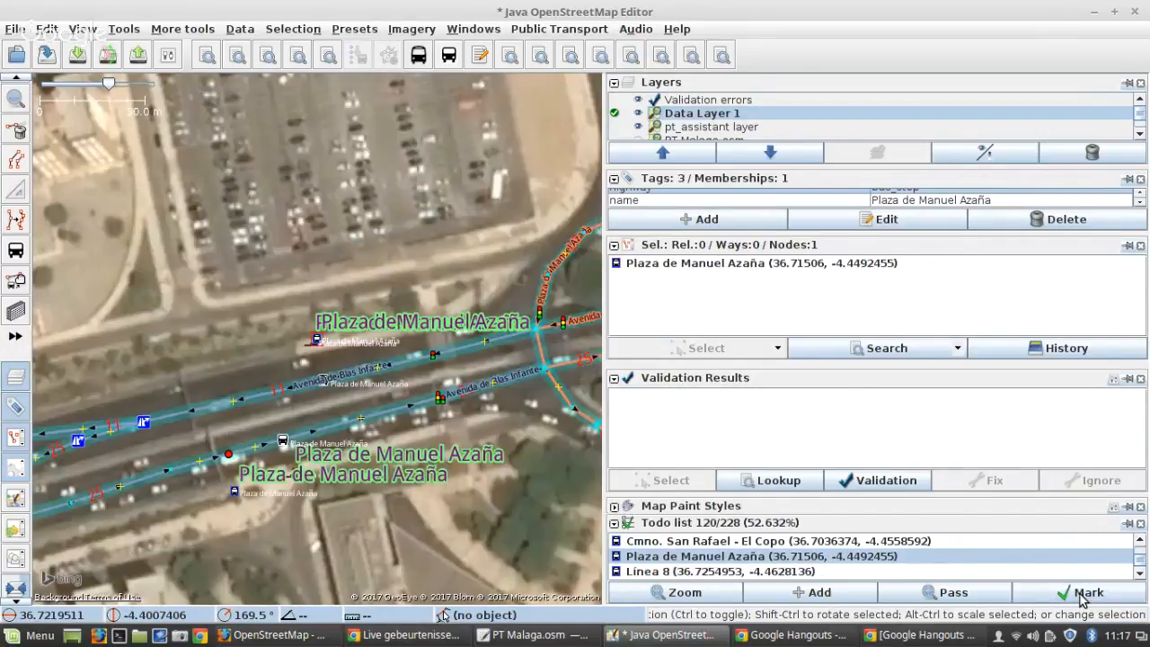
scroll(343, 360, "up", 6)
scroll(130, 187, "up", 5)
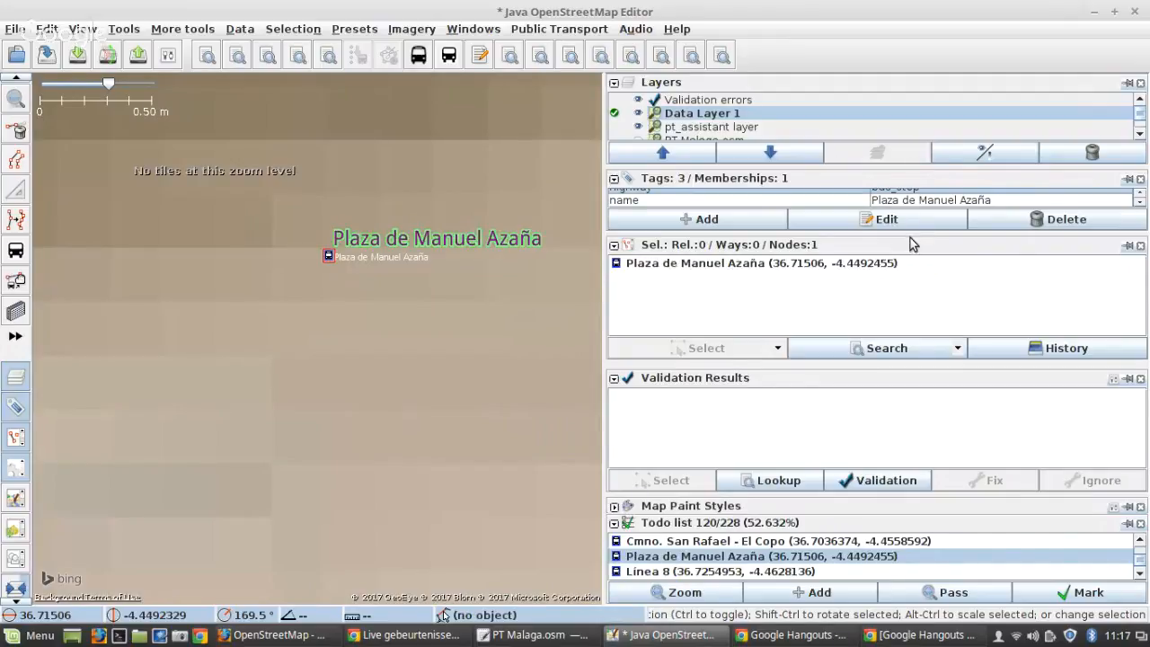
left_click_drag(909, 240, 906, 320)
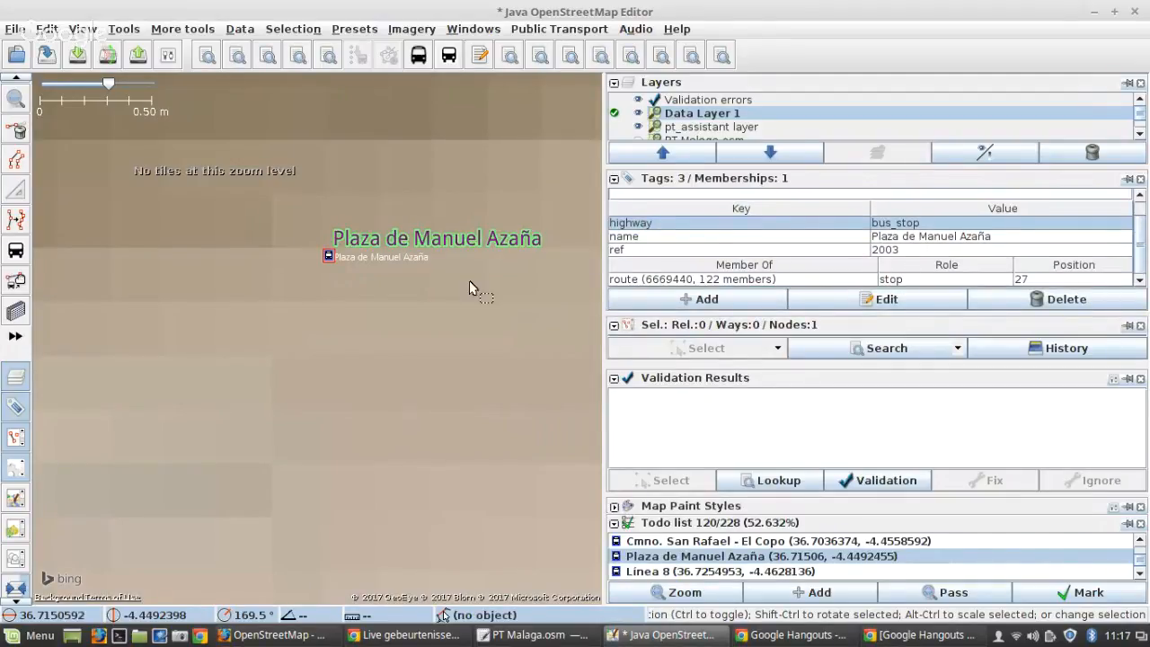
scroll(454, 281, "down", 1)
left_click(213, 286)
scroll(907, 251, "down", 1)
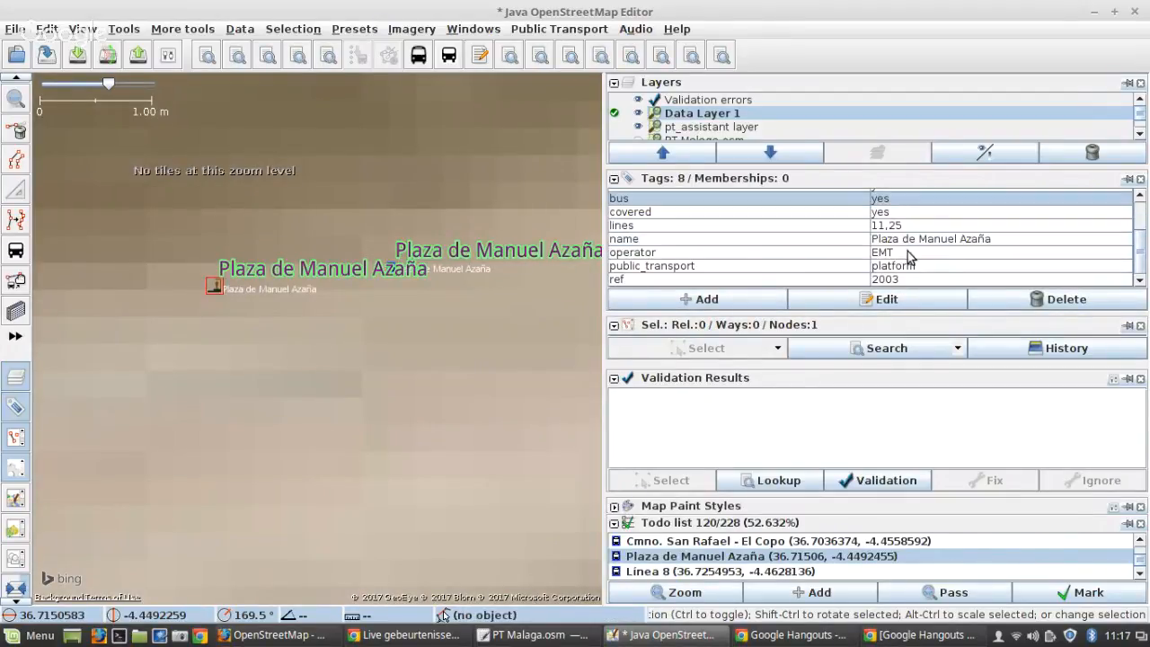
scroll(366, 267, "up", 1)
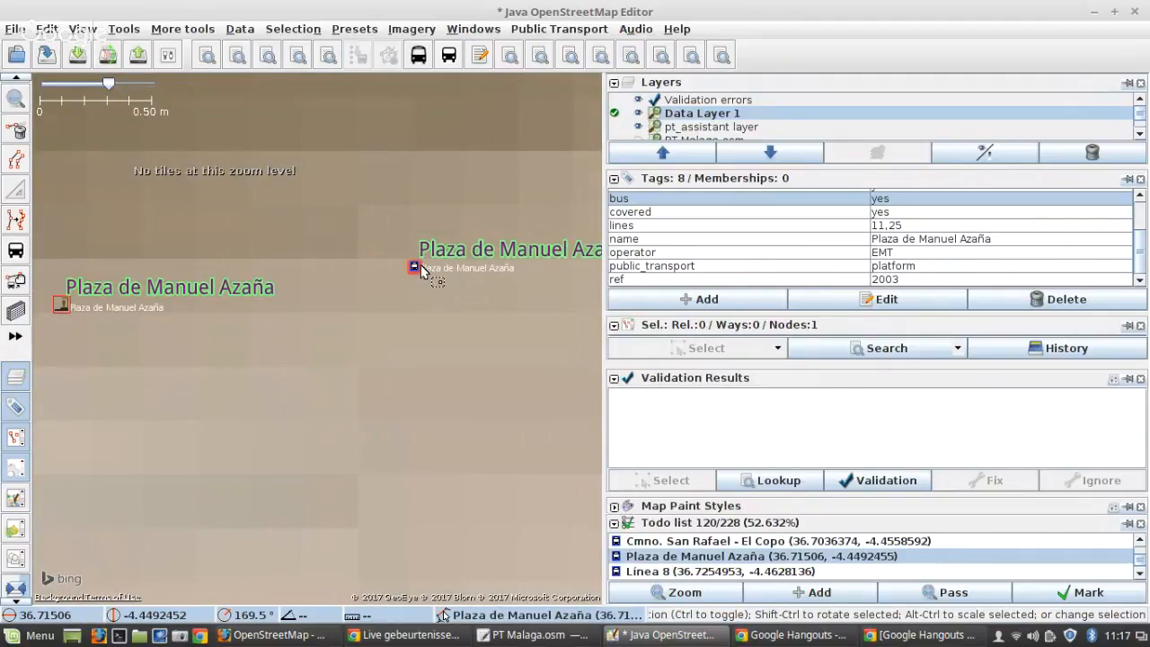
Step: Merge the Plaza de Manuel Azaña bus_stop node with the neighbouring platform node
left_click(415, 263)
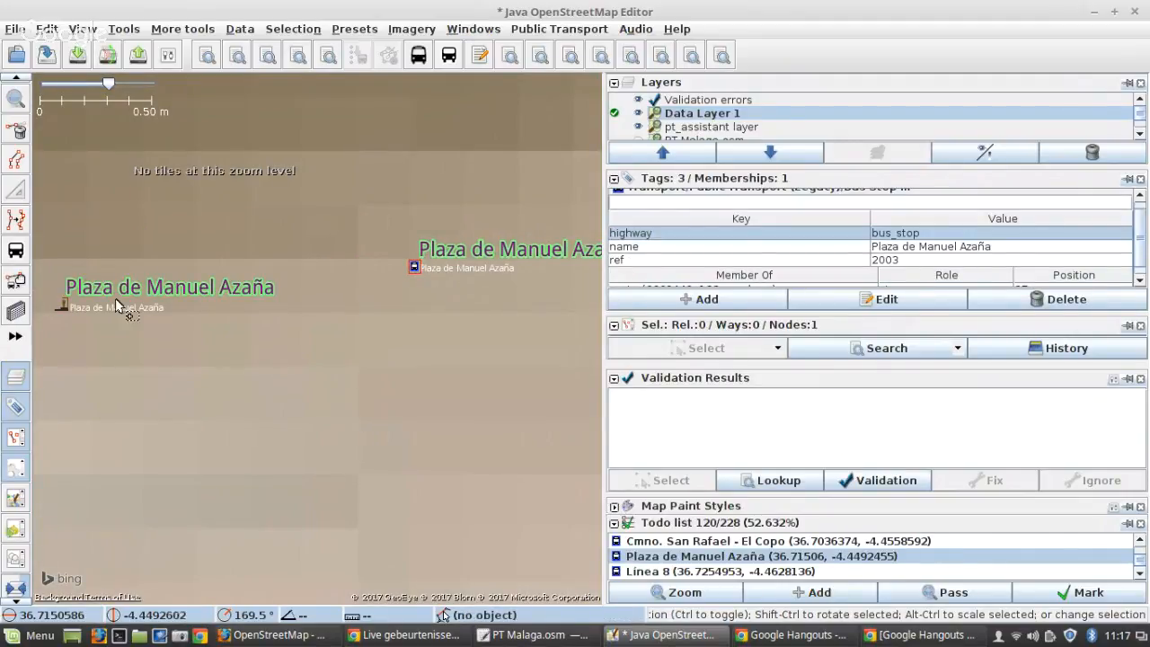
left_click(69, 307, "shift")
key("m")
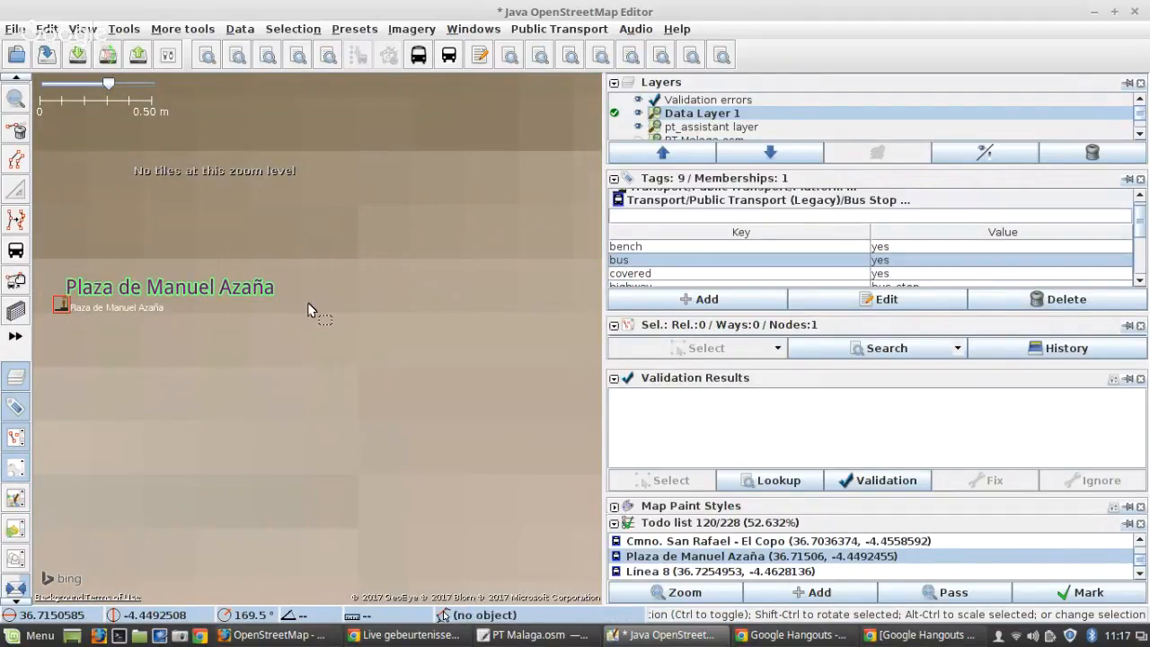
Step: Transfer the details of the stop position on Avenida de Blas Infante to the merged platform, giving it route_ref 11;25
scroll(443, 318, "down", 2)
scroll(443, 318, "down", 1)
scroll(445, 326, "down", 1)
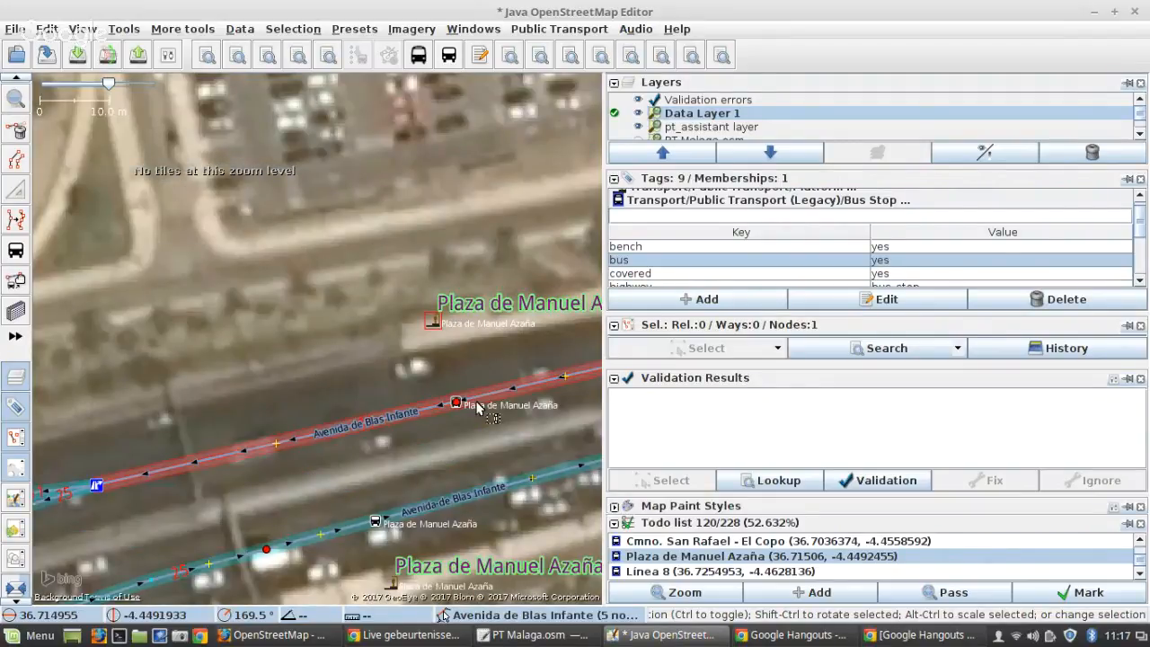
left_click(463, 404, "shift")
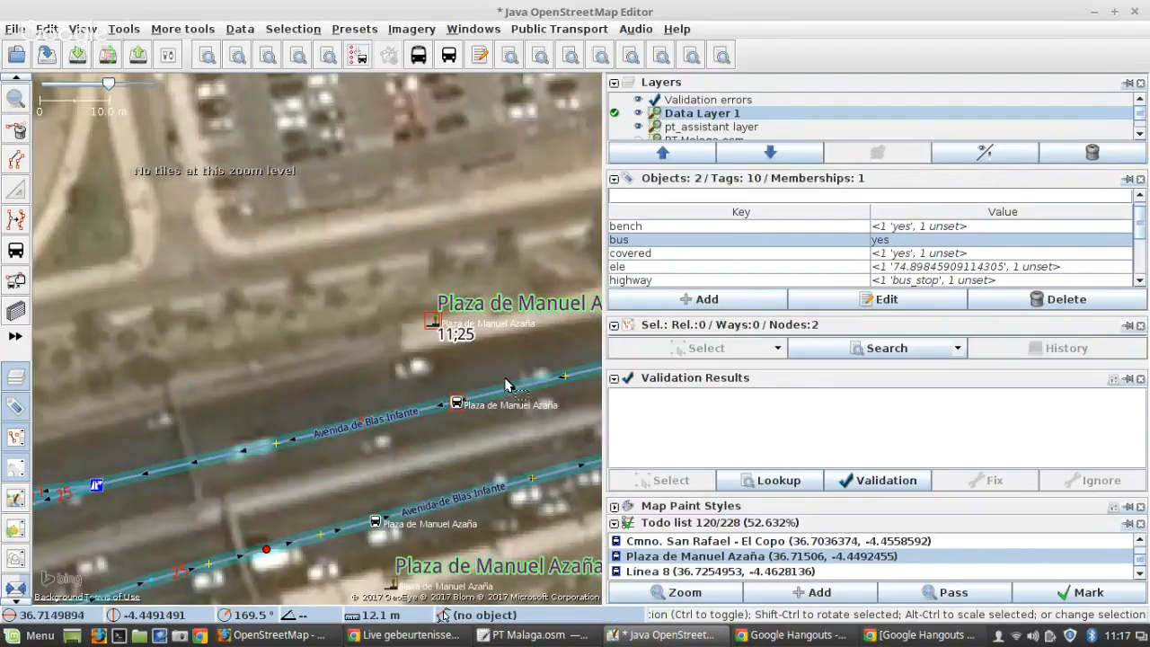
Step: Check the tags of the Avenida de Blas Infante stop position and of the merged Plaza de Manuel Azaña platform
scroll(468, 401, "up", 1)
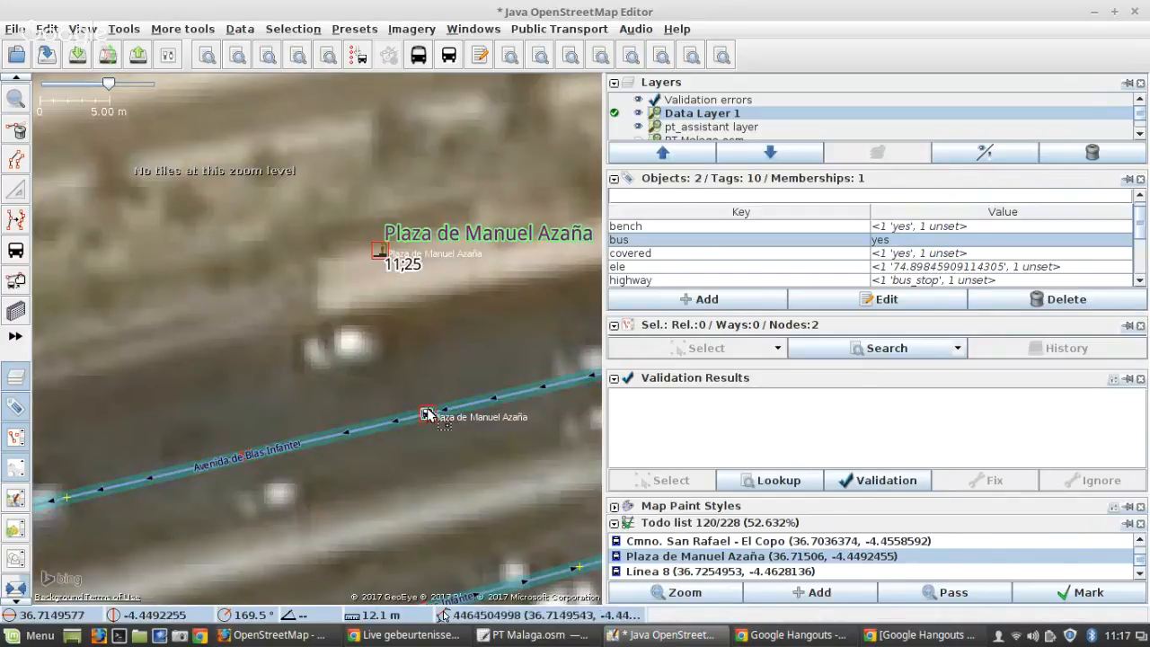
left_click(428, 414)
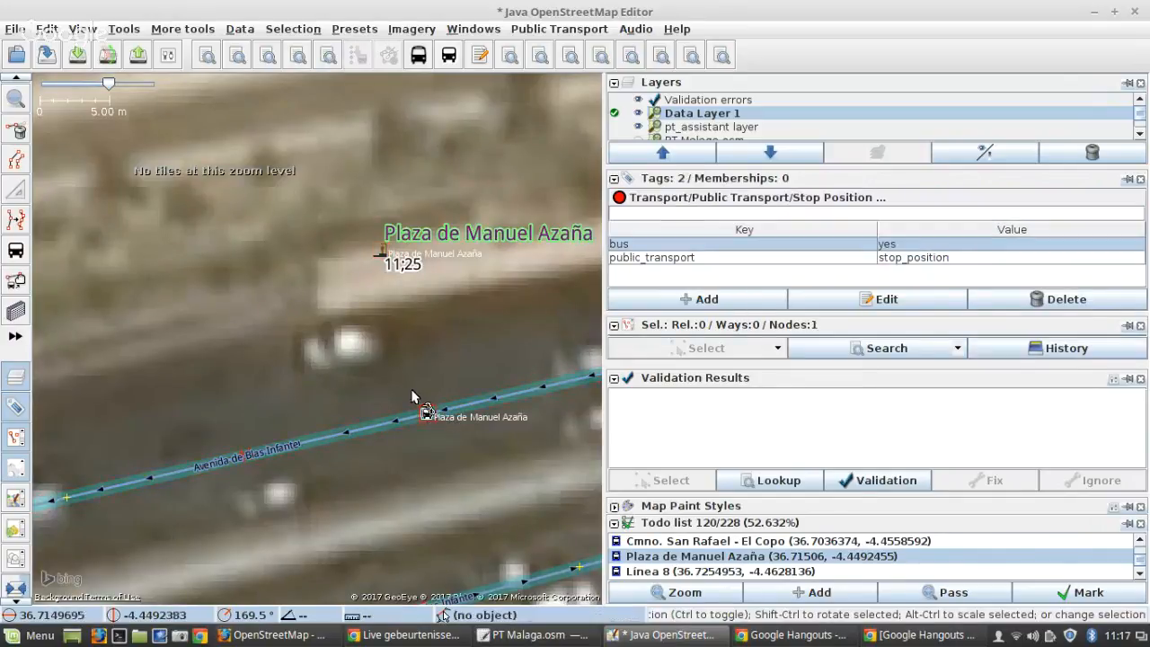
left_click(374, 260)
scroll(887, 260, "down", 3)
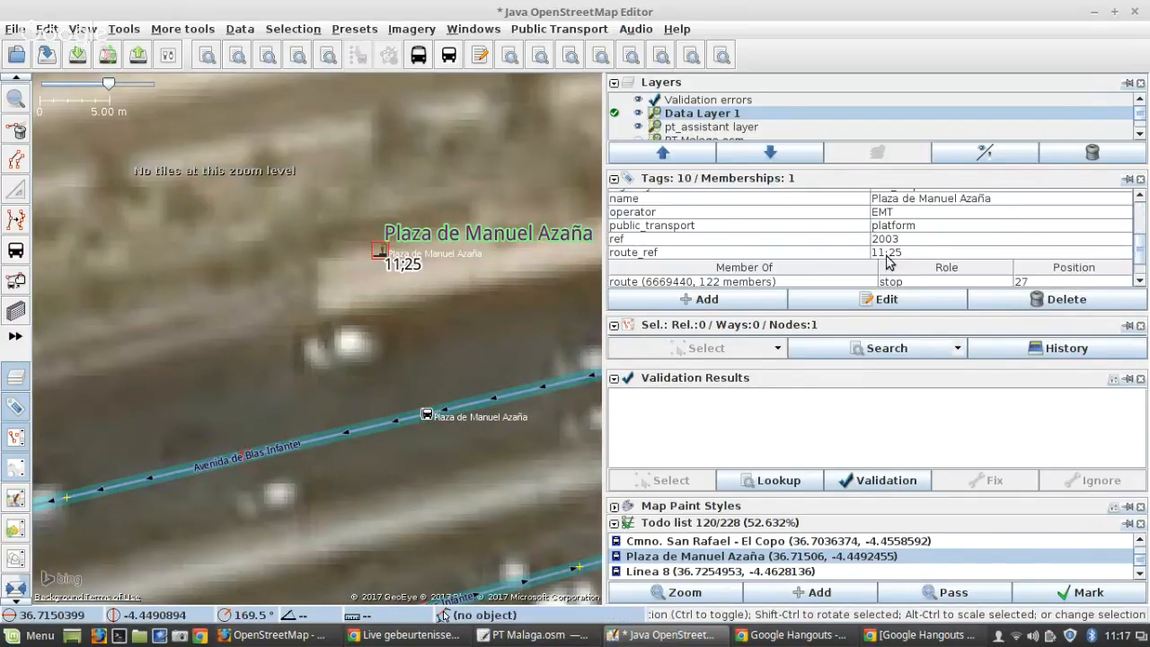
Step: Mark the Plaza de Manuel Azaña, Línea 8 and Ayuntamiento stops as done in the todo list
scroll(814, 242, "up", 3)
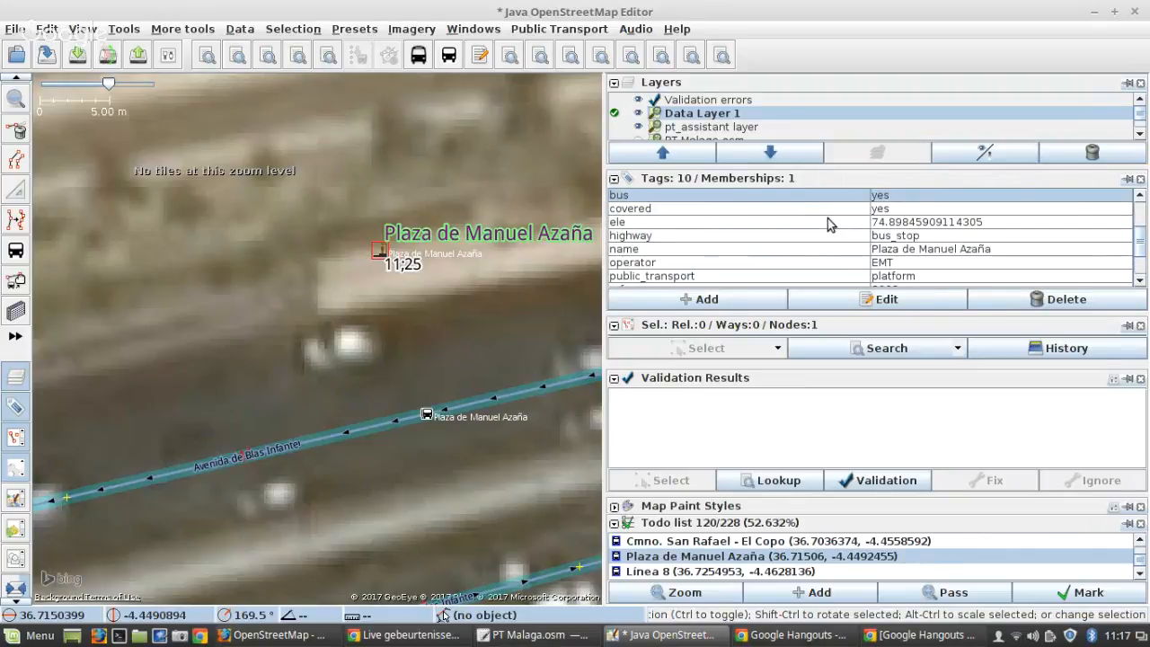
left_click(1035, 595)
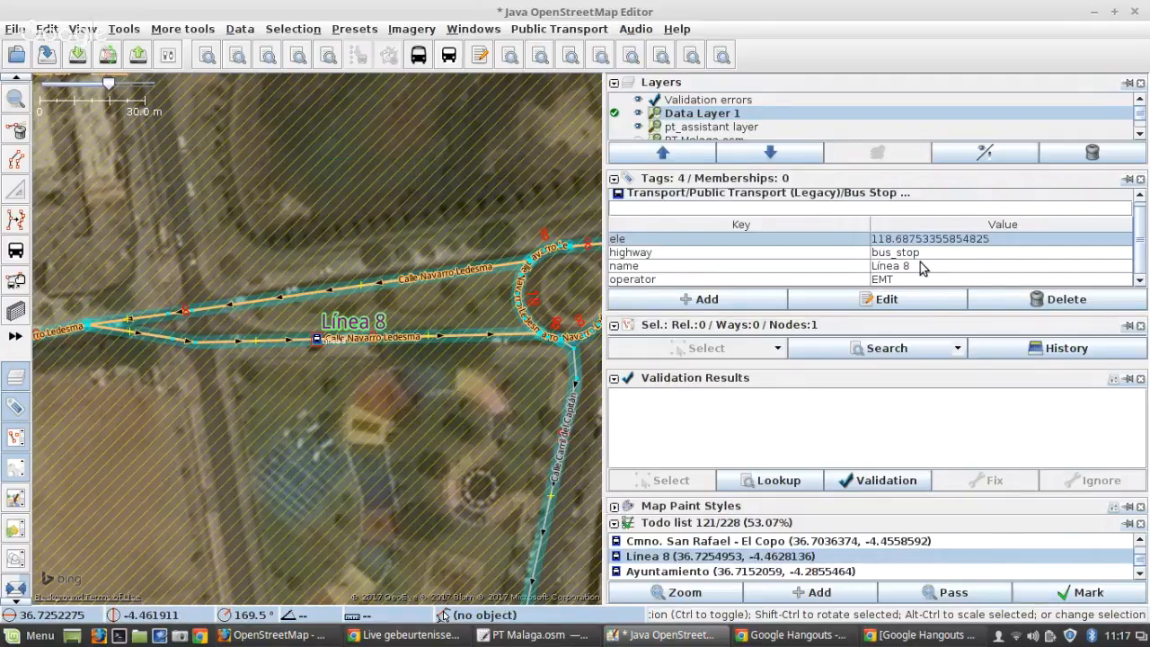
left_click(1089, 593)
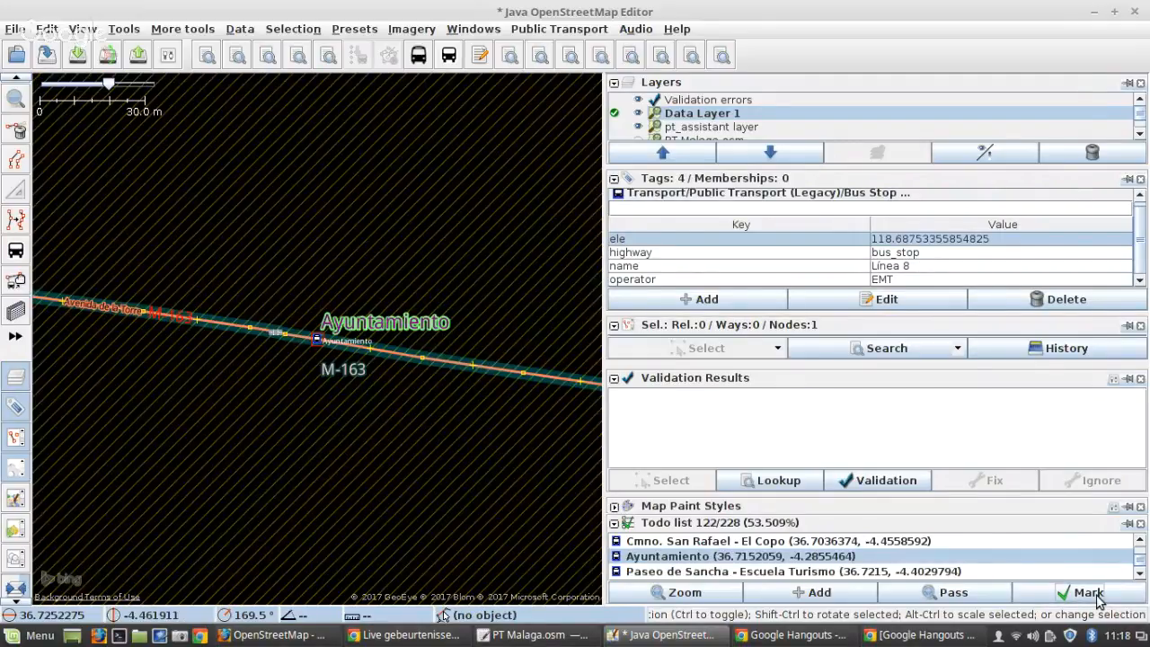
left_click(1089, 594)
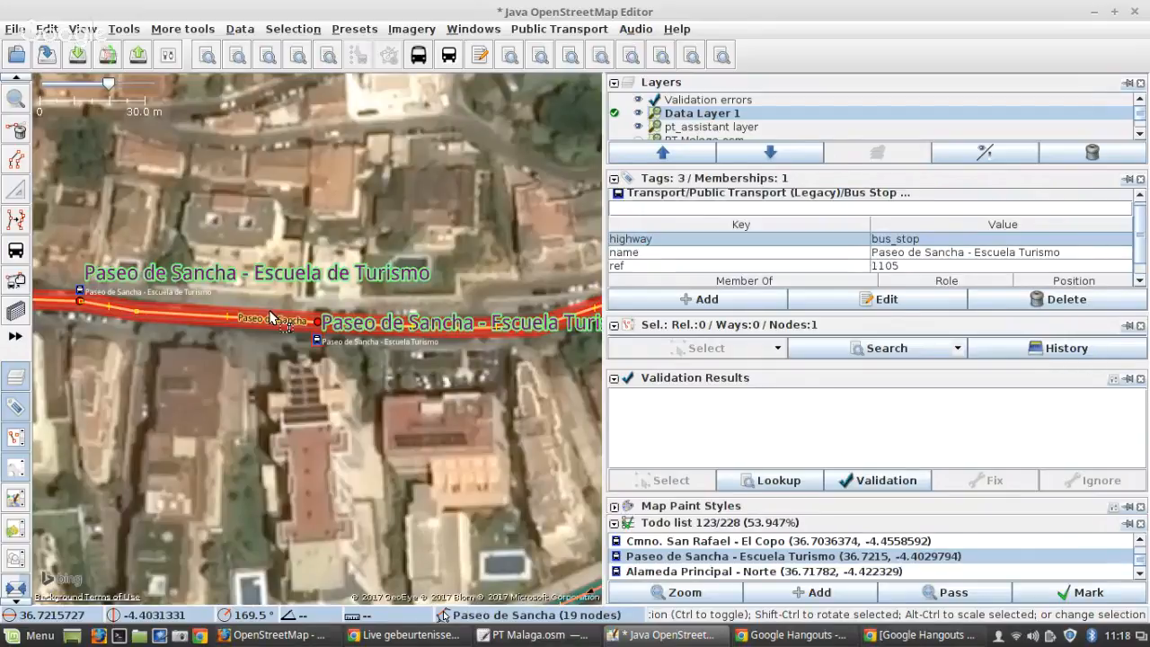
Step: Transfer the details between the Paseo de Sancha - Escuela Turismo bus stop and its adjacent stop position, and mark the stop as done
scroll(332, 340, "up", 2)
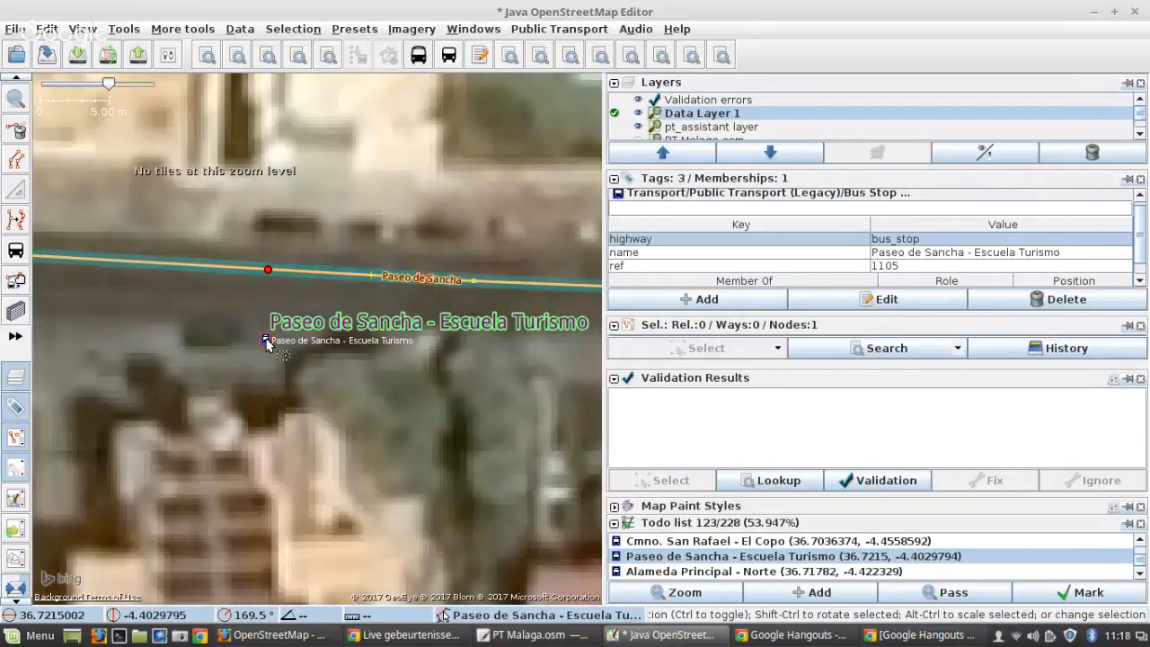
left_click(268, 270, "shift")
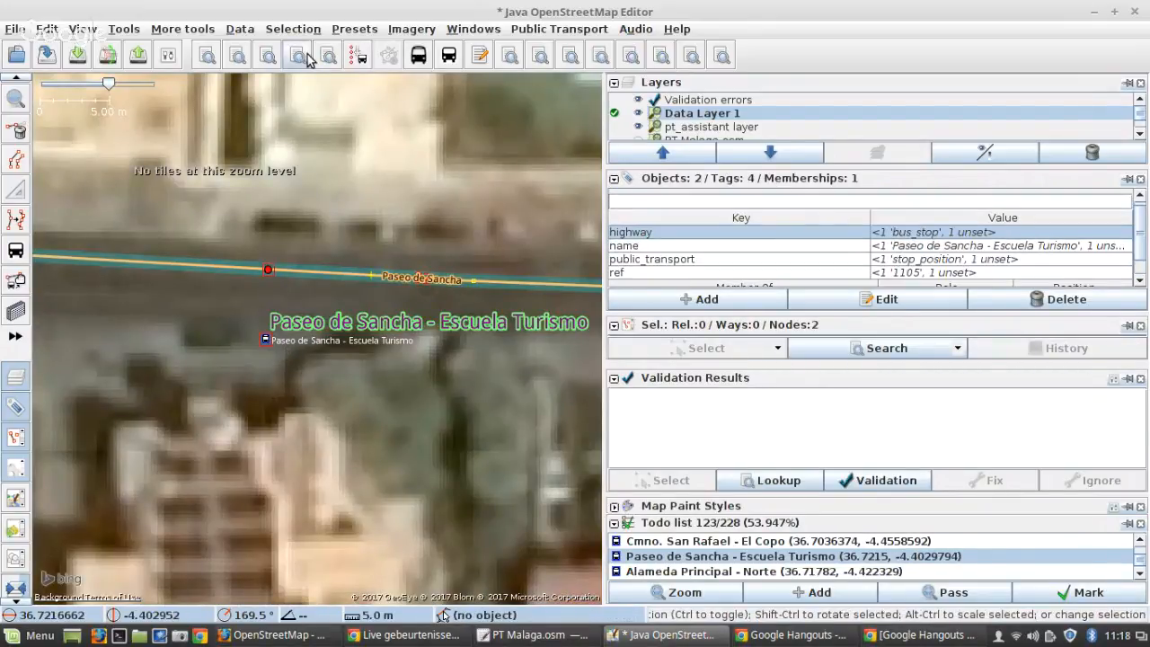
left_click(357, 56)
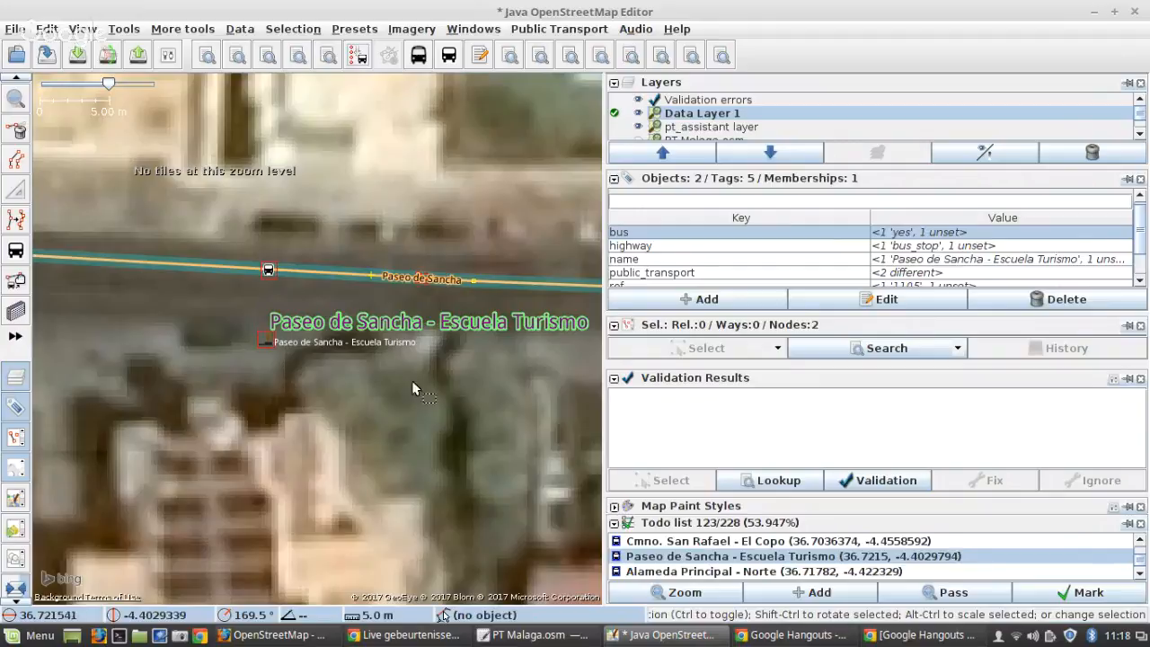
left_click(1048, 596)
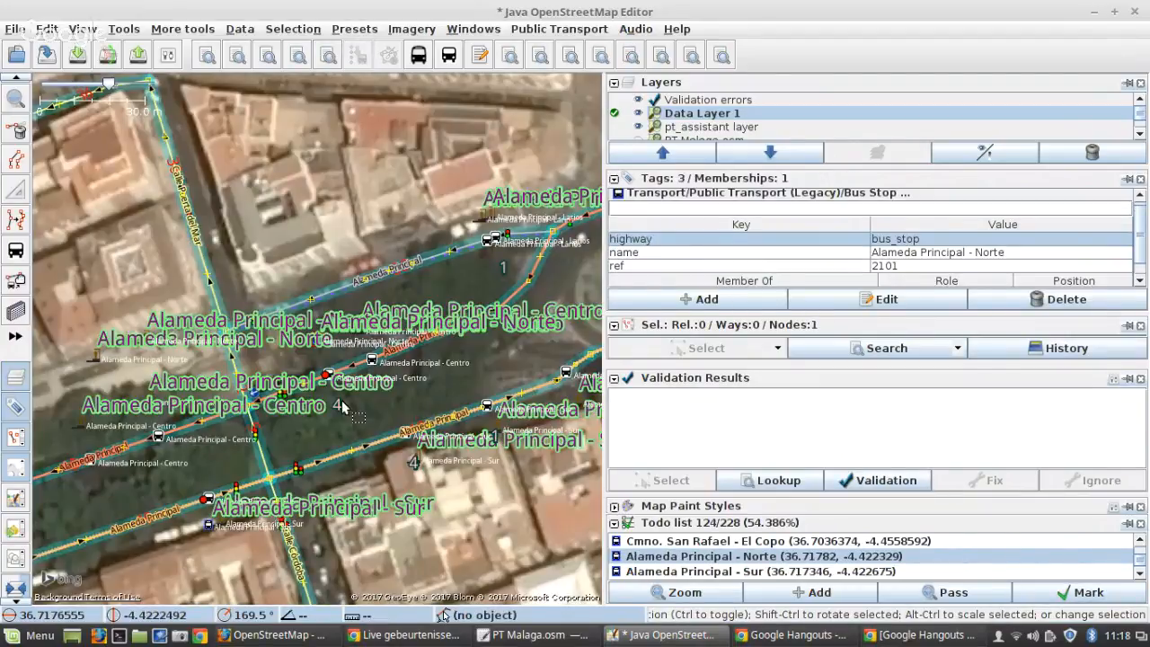
Step: Merge the separate stop position node on Alameda Principal with the adjacent Alameda Principal - Centro stop position
scroll(342, 406, "up", 5)
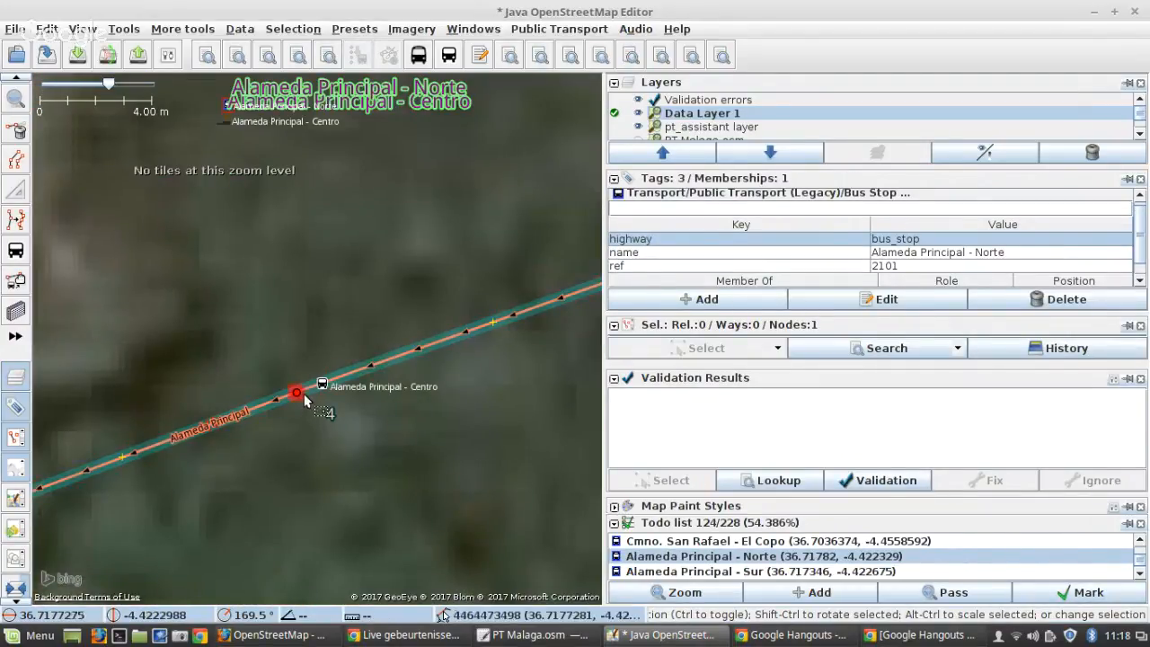
left_click(298, 392)
left_click_drag(305, 400, 331, 391)
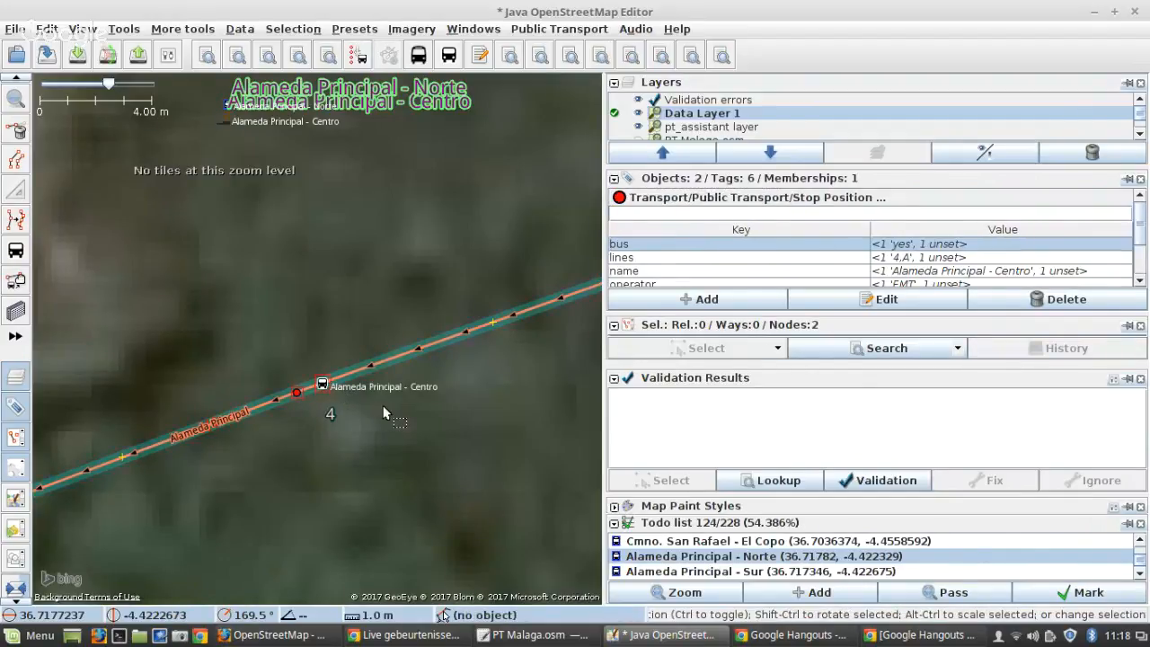
scroll(369, 391, "down", 5)
Step: Compare the tags of the Alameda Principal - Norte bus stop and the Alameda Principal - Centro platform just below it
scroll(392, 333, "up", 6)
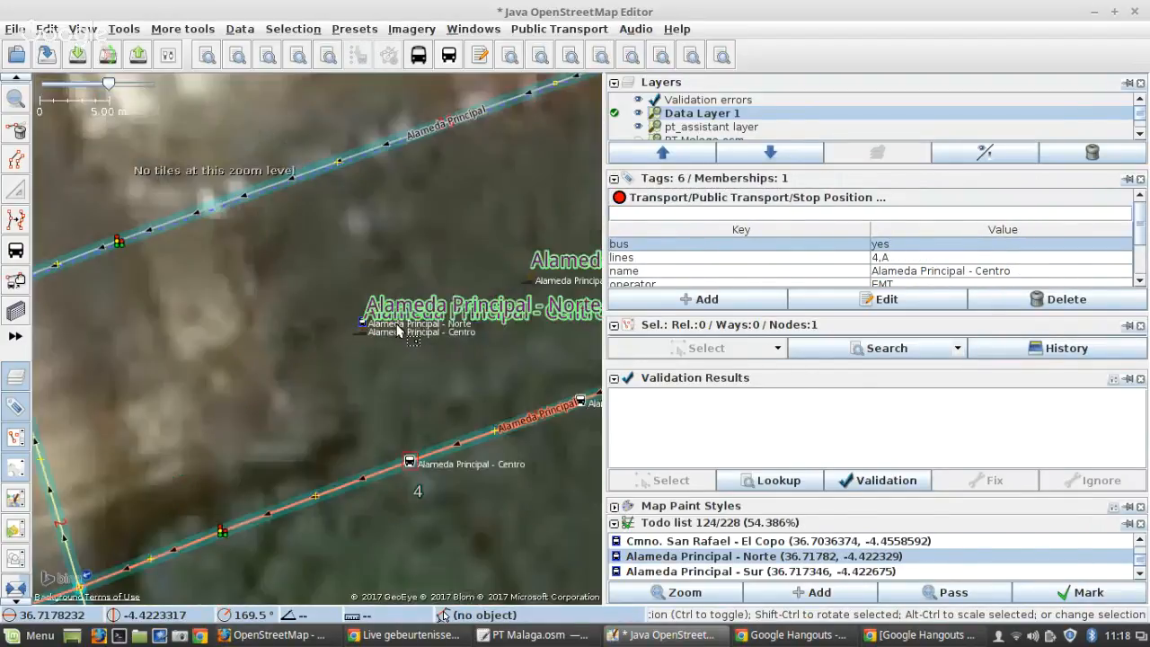
scroll(339, 334, "up", 2)
left_click(274, 310)
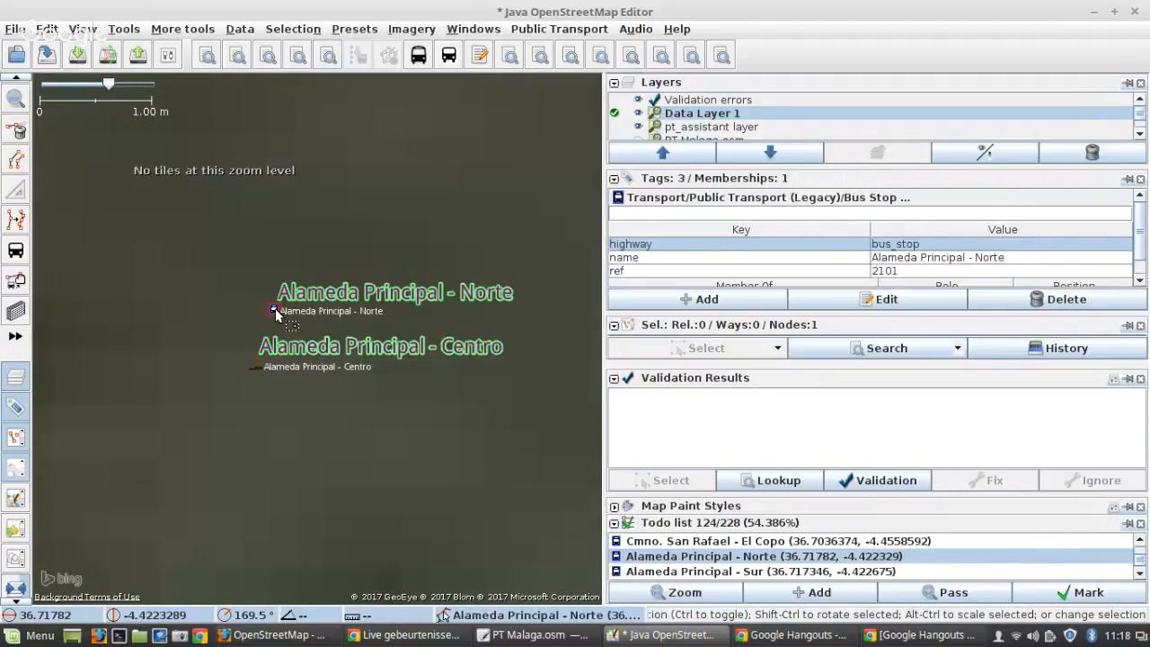
left_click(259, 361)
scroll(844, 268, "down", 3)
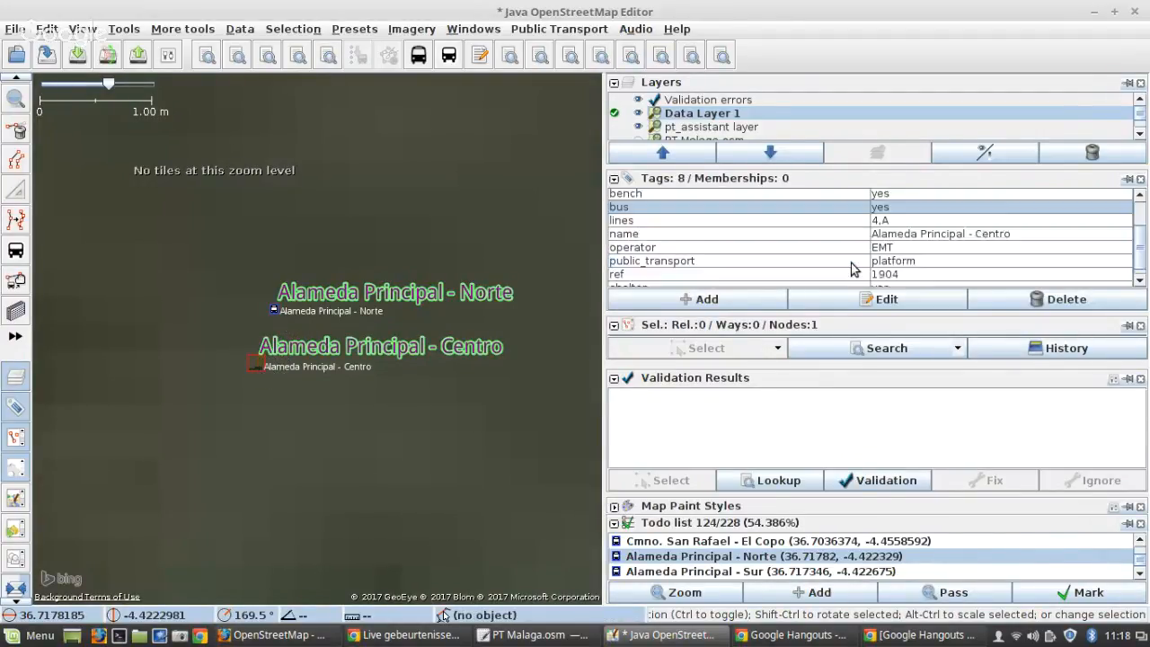
scroll(288, 368, "down", 1)
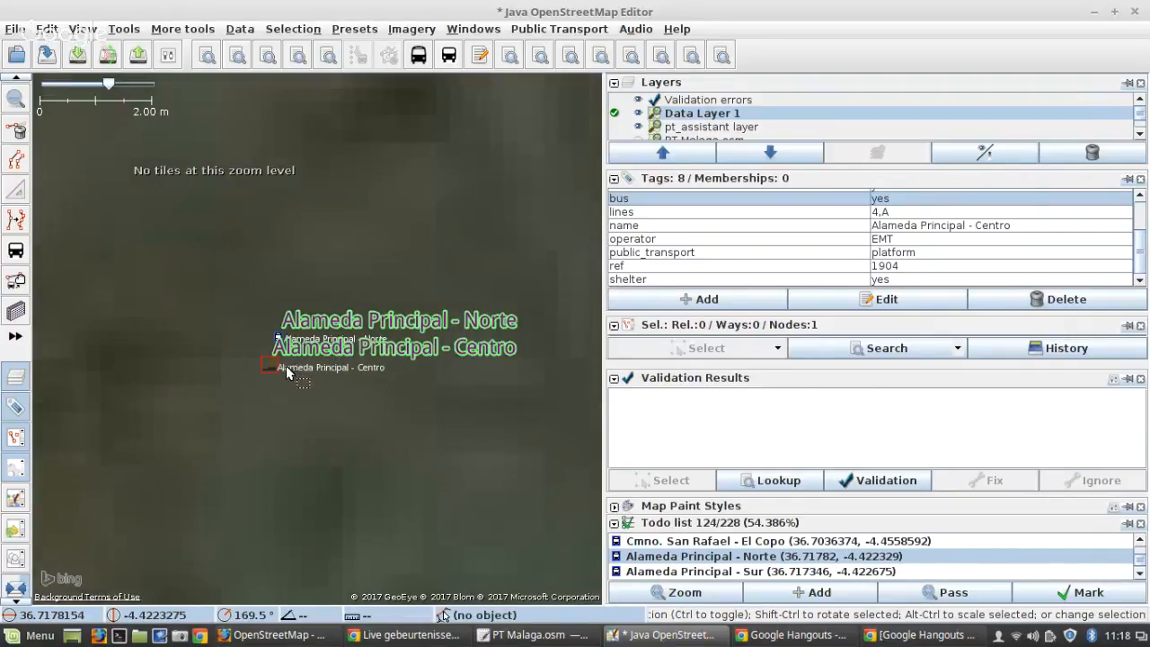
Step: Move the Alameda Principal - Centro platform west across Calle Puerta del Mar, next to the other Centro platform
left_click_drag(271, 366, 120, 366)
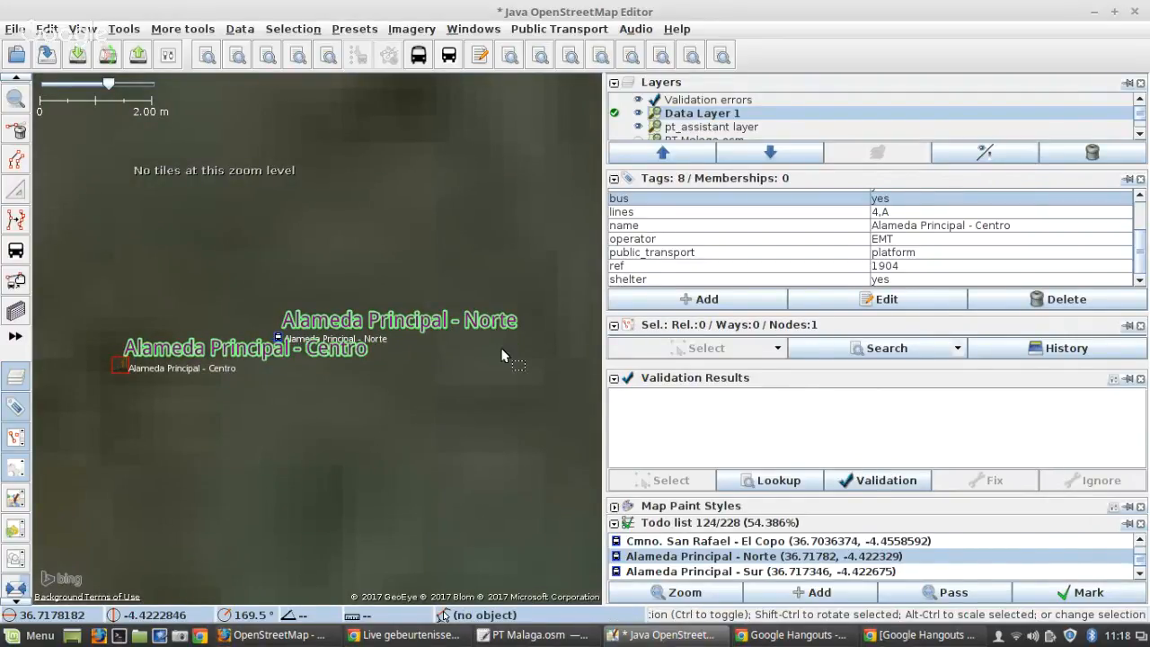
scroll(502, 351, "down", 3)
left_click_drag(455, 353, 164, 445)
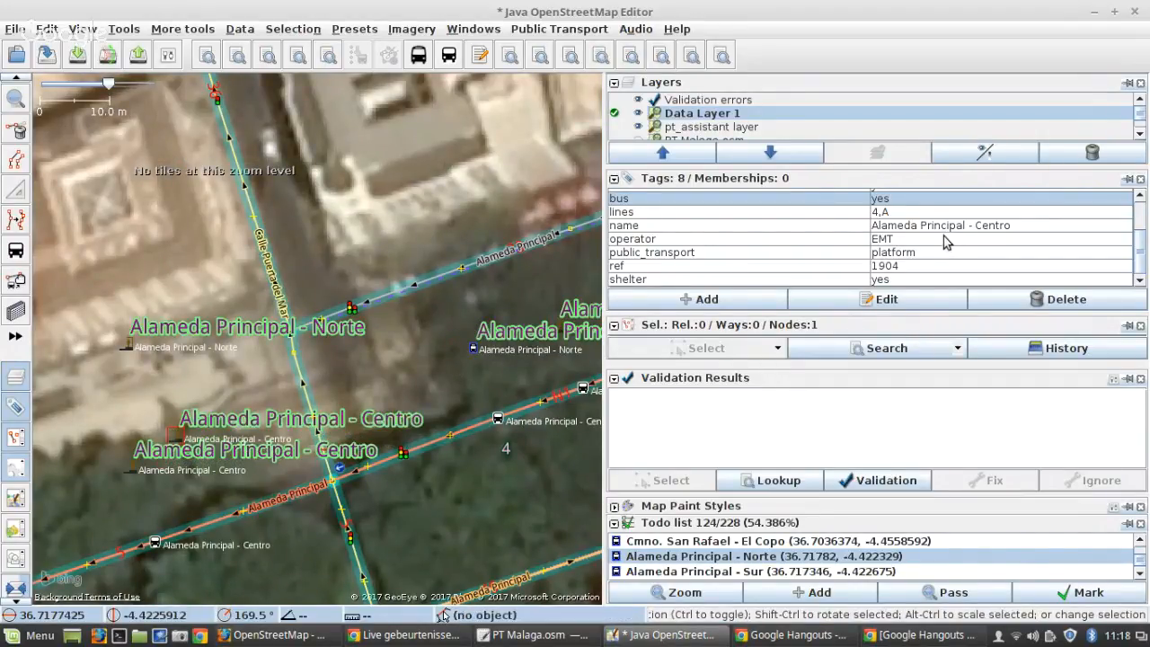
Step: Examine the tags of the Centro and Norte platforms west of Calle Puerta del Mar and the stop positions around them
scroll(144, 458, "up", 2)
left_click(117, 477)
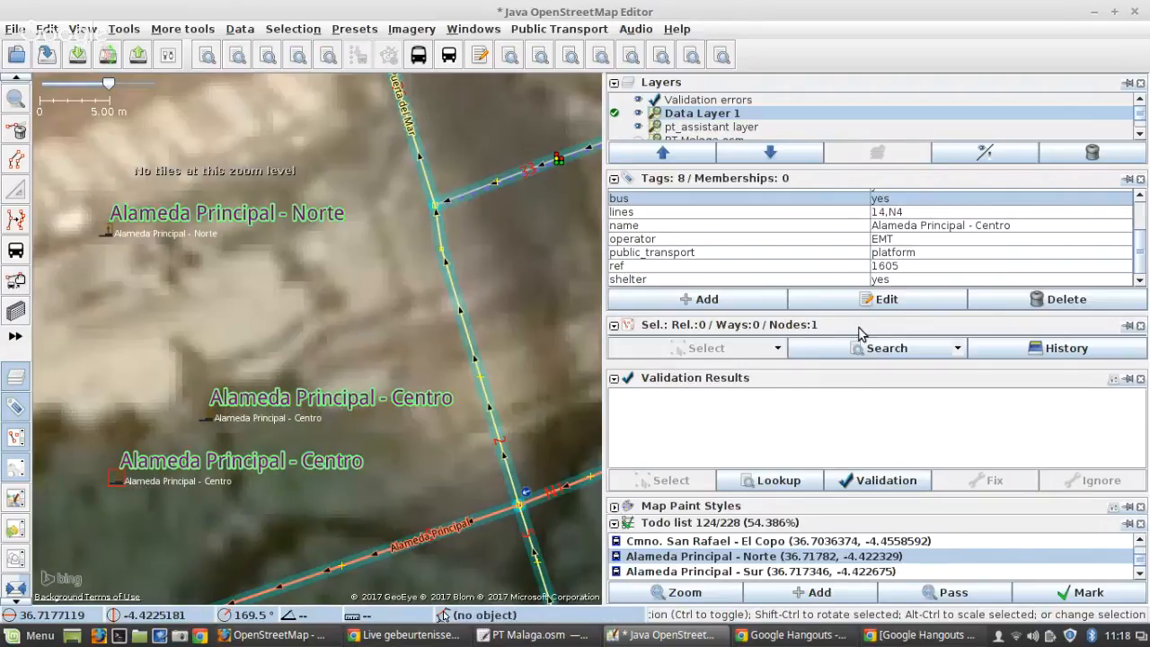
left_click(112, 229)
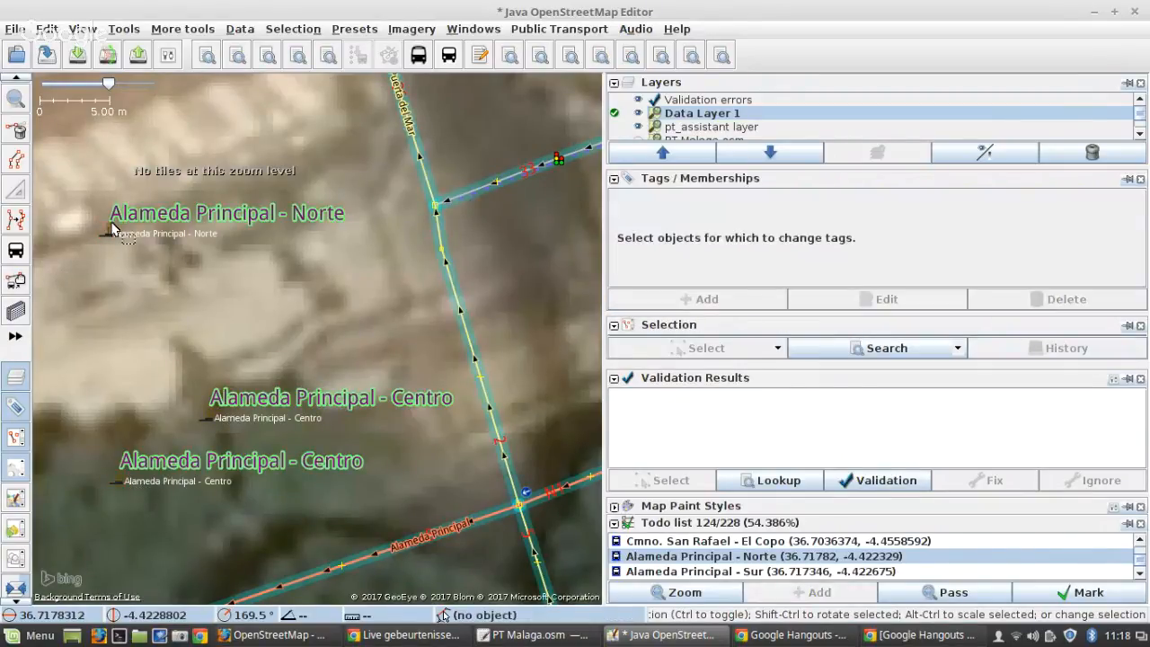
left_click(110, 229)
scroll(906, 258, "down", 2)
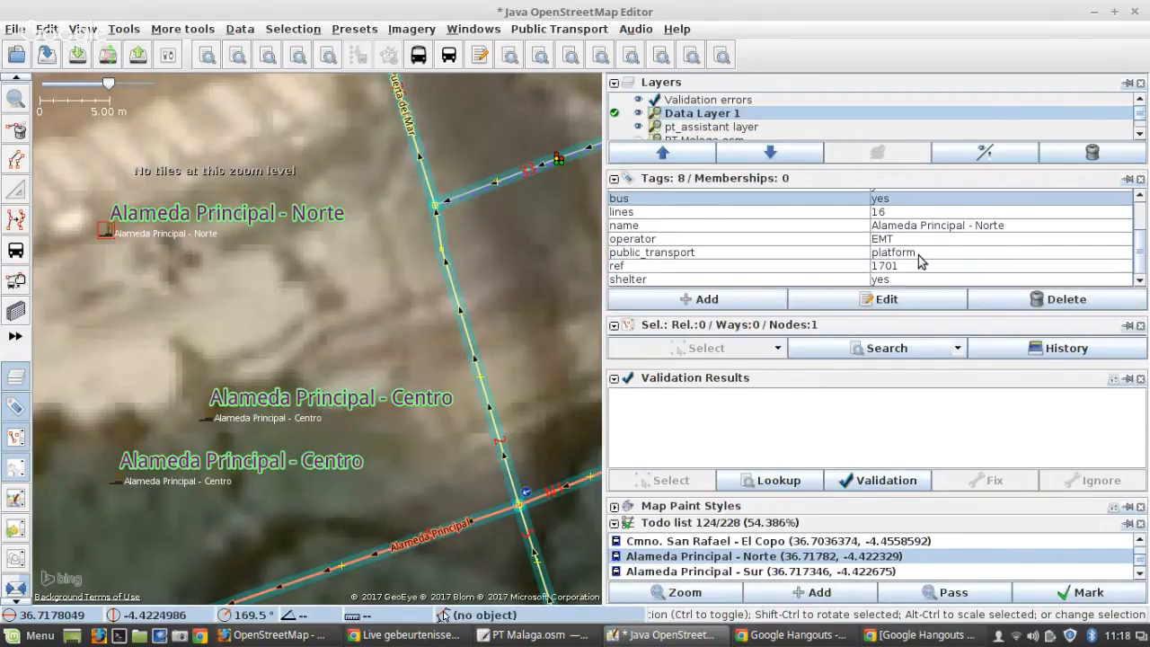
scroll(446, 282, "down", 3)
scroll(381, 400, "up", 3)
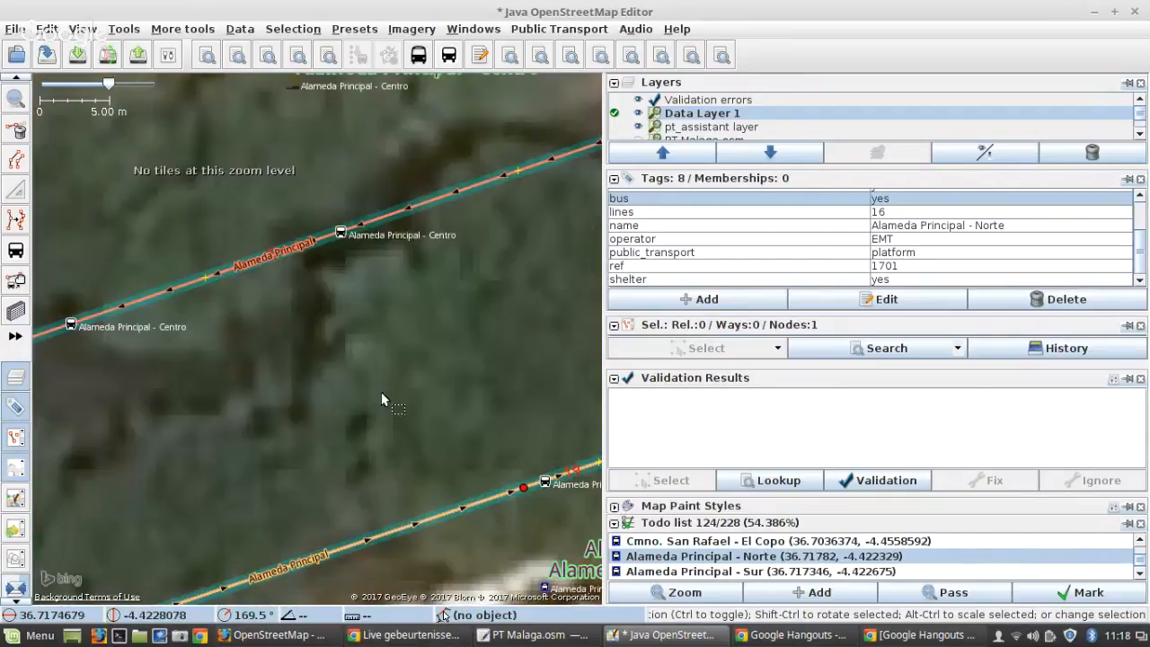
scroll(339, 292, "down", 3)
scroll(353, 263, "up", 3)
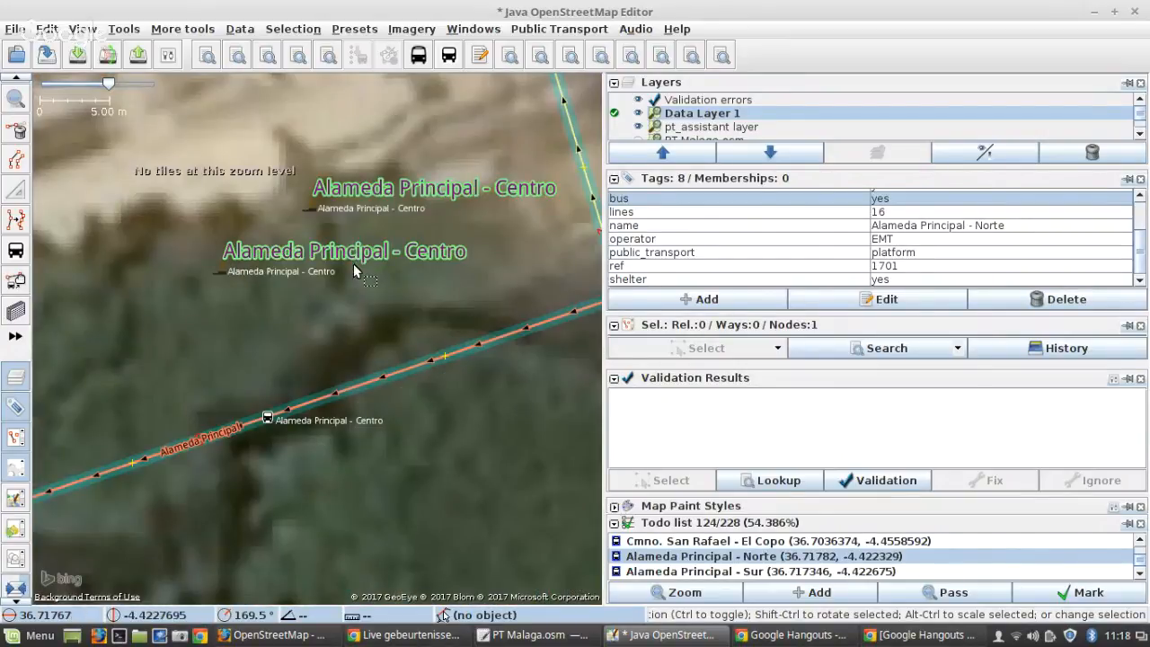
Step: Shift the Alameda Principal - Centro platform with ref 1904 slightly southeast, closer to the road
left_click_drag(326, 215, 346, 245)
left_click_drag(515, 282, 47, 407)
scroll(91, 348, "down", 1)
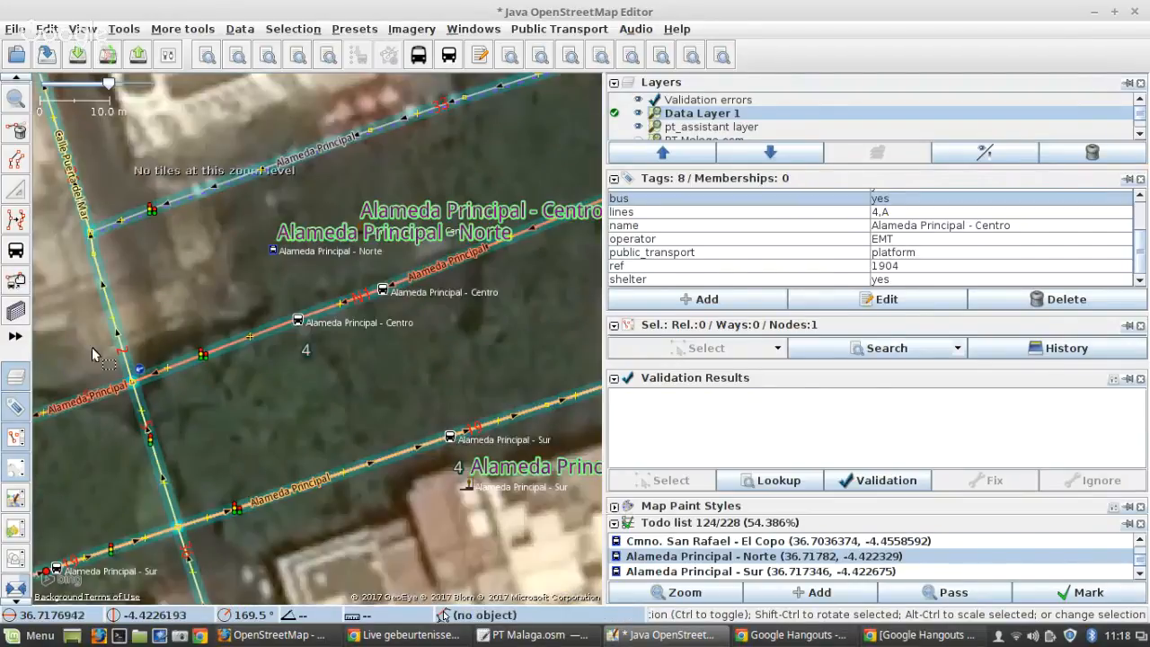
Step: Try to transfer the details of the nearby Centro stop position to the Alameda Principal - Norte bus stop, cancelling the tag conflict resolution
scroll(270, 256, "up", 1)
left_click(261, 244)
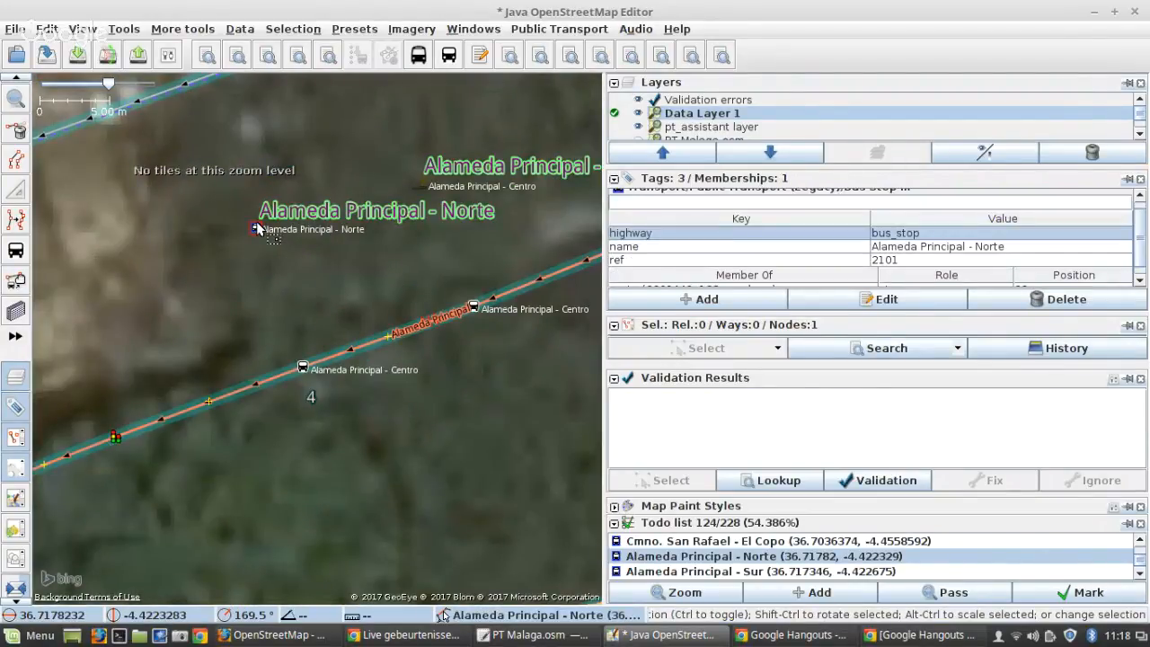
left_click(304, 368, "shift")
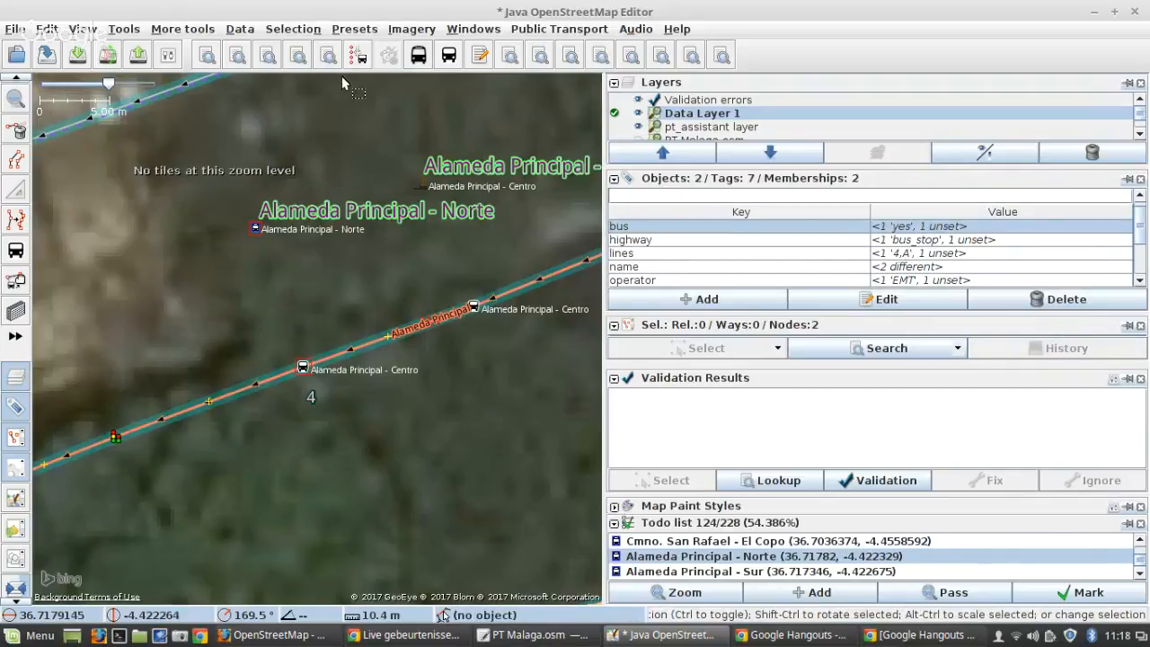
left_click(357, 57)
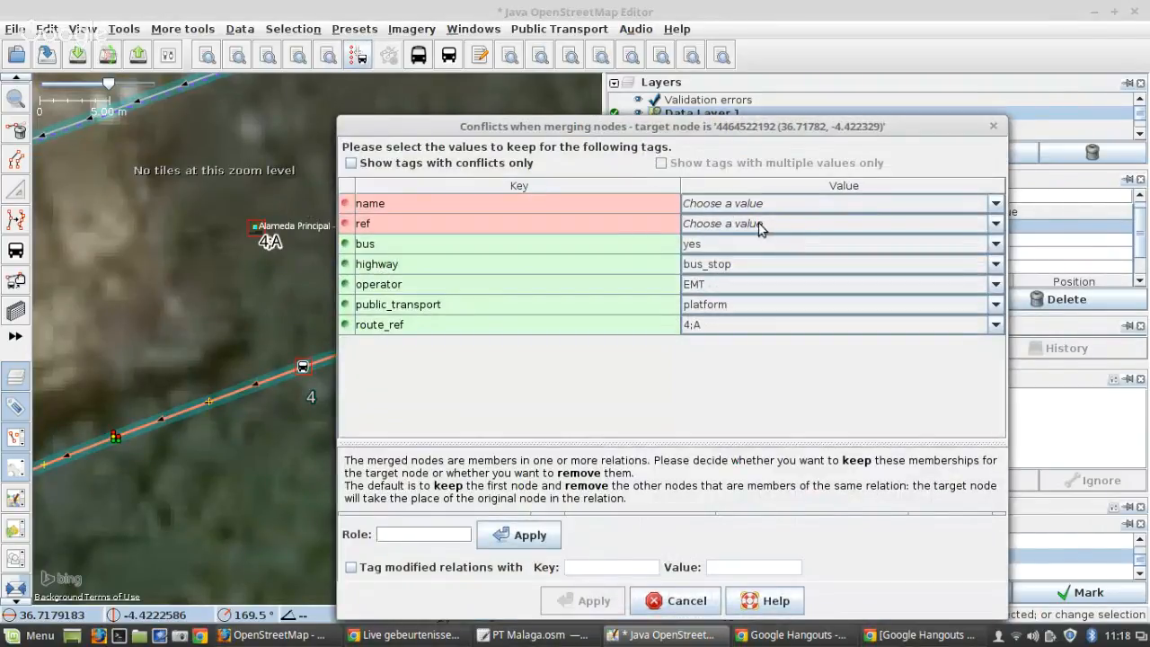
left_click(760, 225)
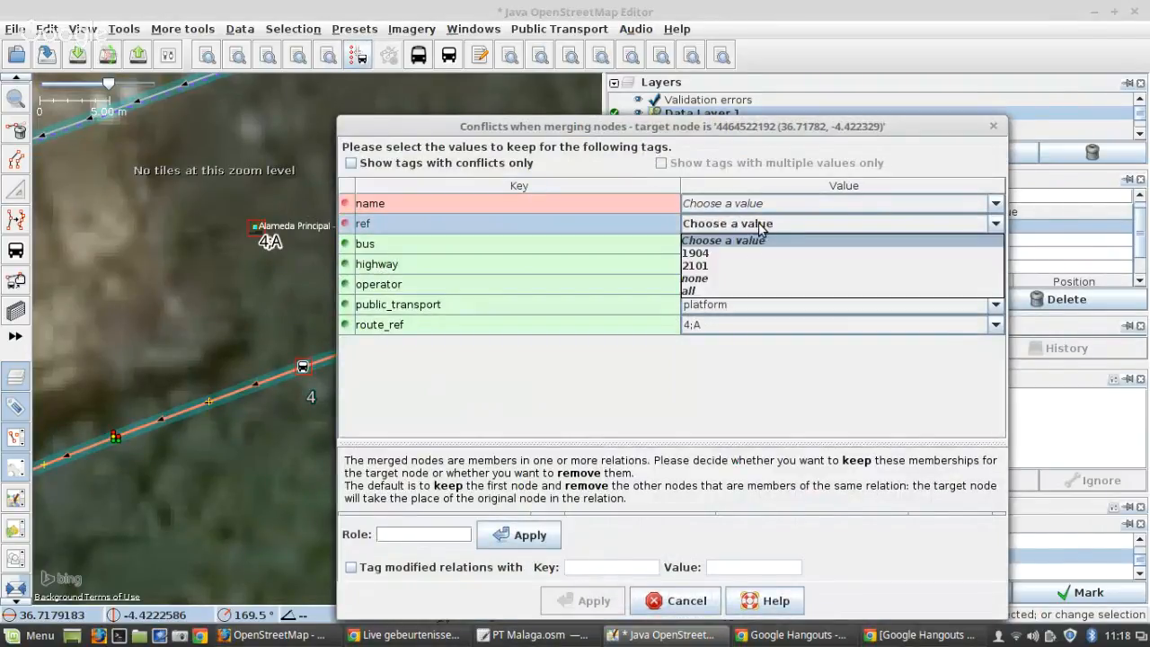
left_click(688, 608)
Step: Check the tags of the Alameda Principal - Centro platform west of Calle Puerta del Mar
scroll(446, 434, "down", 2)
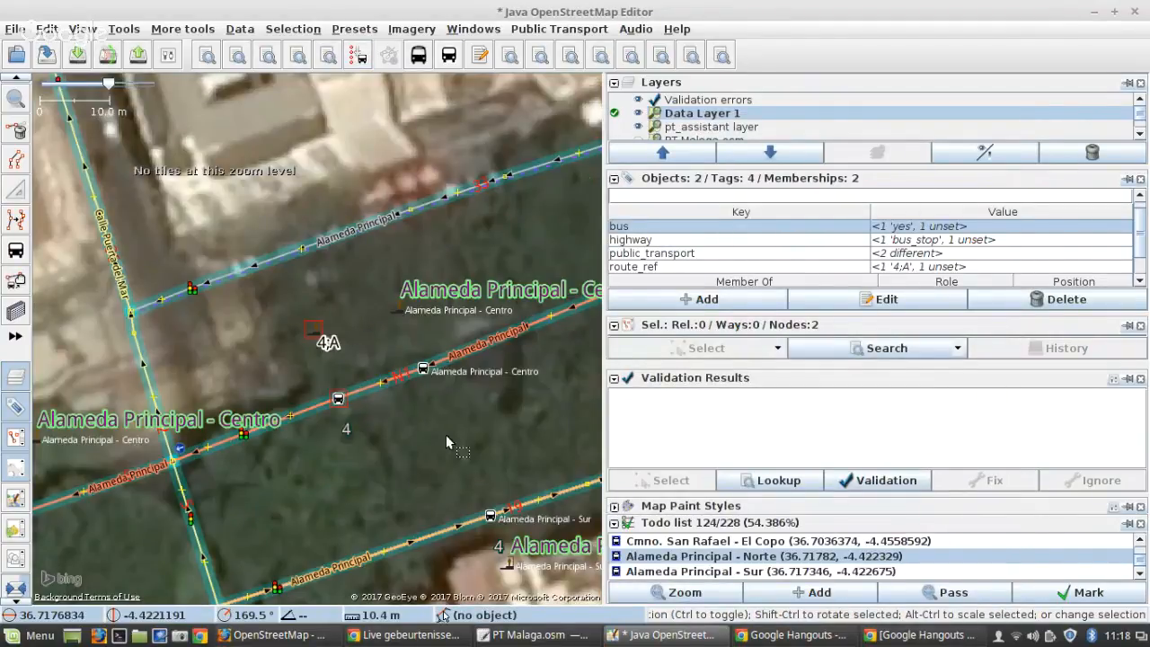
scroll(445, 434, "down", 1)
scroll(273, 421, "up", 2)
left_click(156, 471)
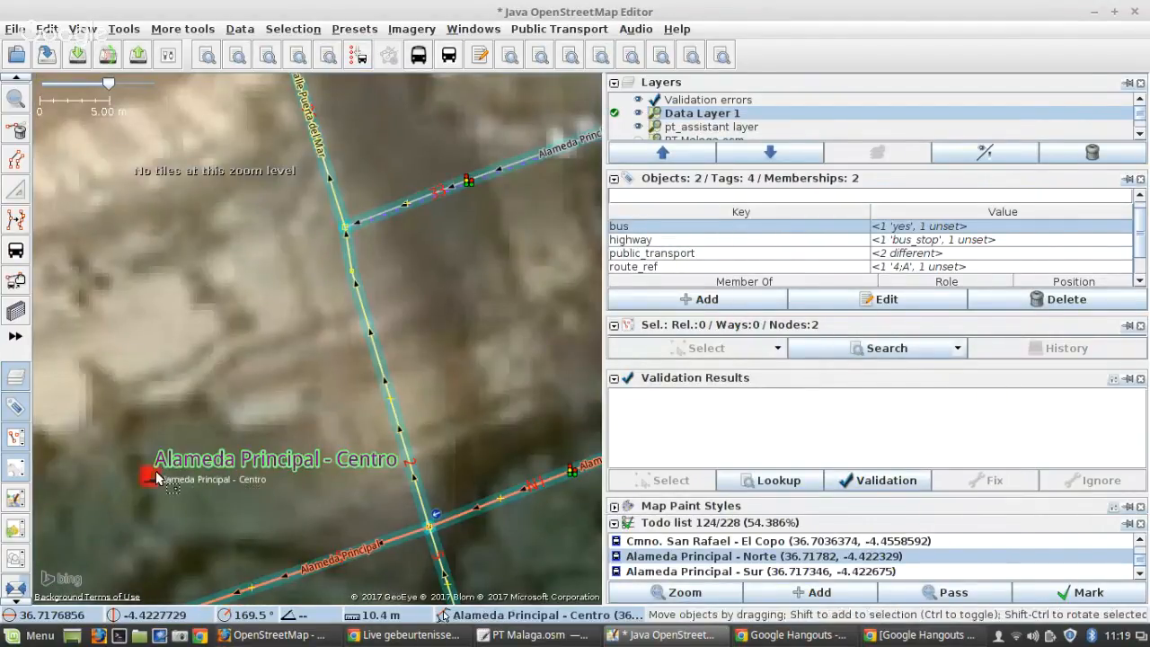
scroll(852, 268, "down", 2)
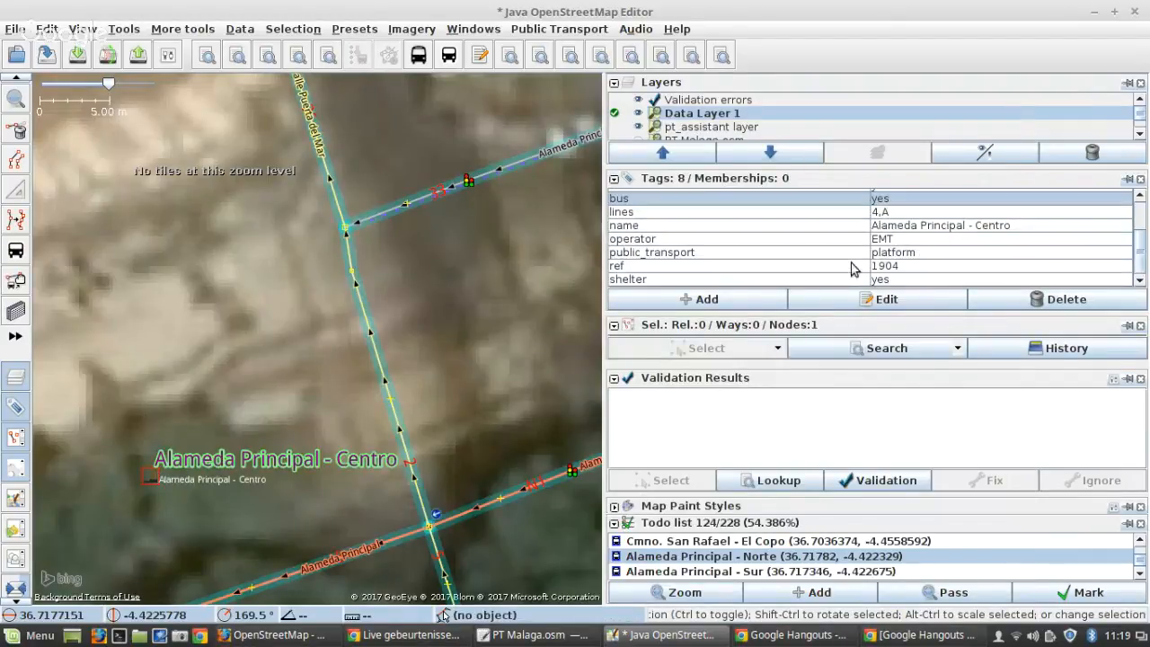
Step: Move the unnamed platform with route_ref 4;A northeast, next to the neighbouring Alameda Principal - Centro platform
scroll(380, 372, "down", 2)
scroll(475, 380, "up", 2)
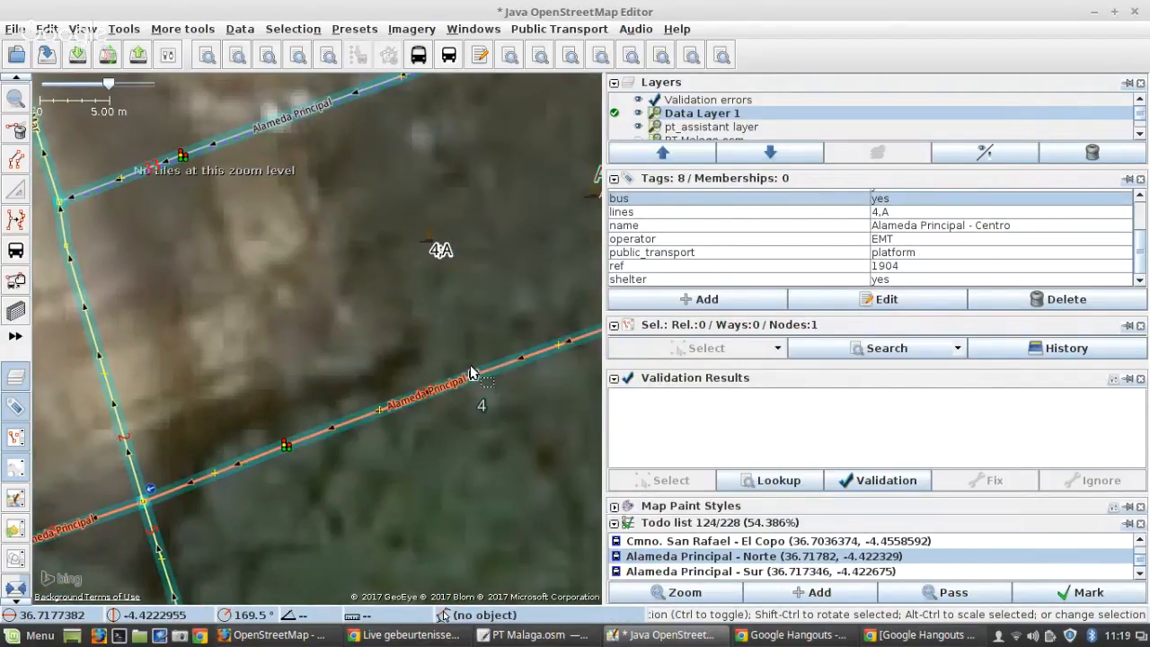
left_click(427, 237)
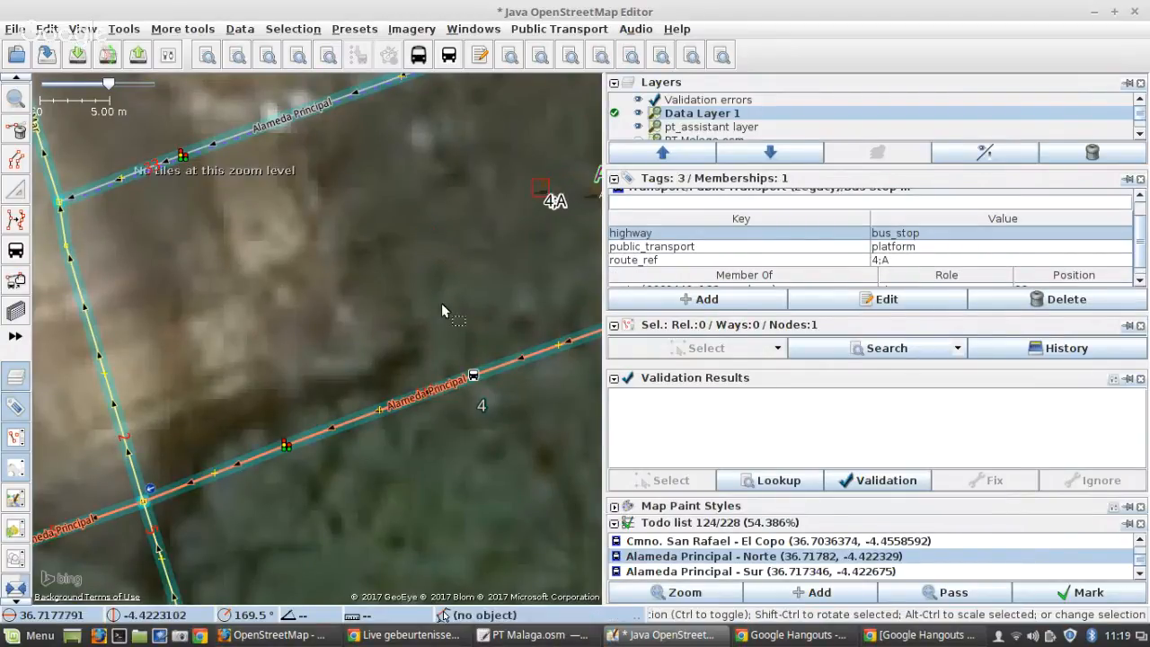
Step: Move the Alameda Principal - Centro platform with ref 1904 back east across Calle Puerta del Mar, opposite the line 4 stop position
scroll(441, 303, "down", 2)
scroll(166, 379, "up", 2)
left_click(127, 380)
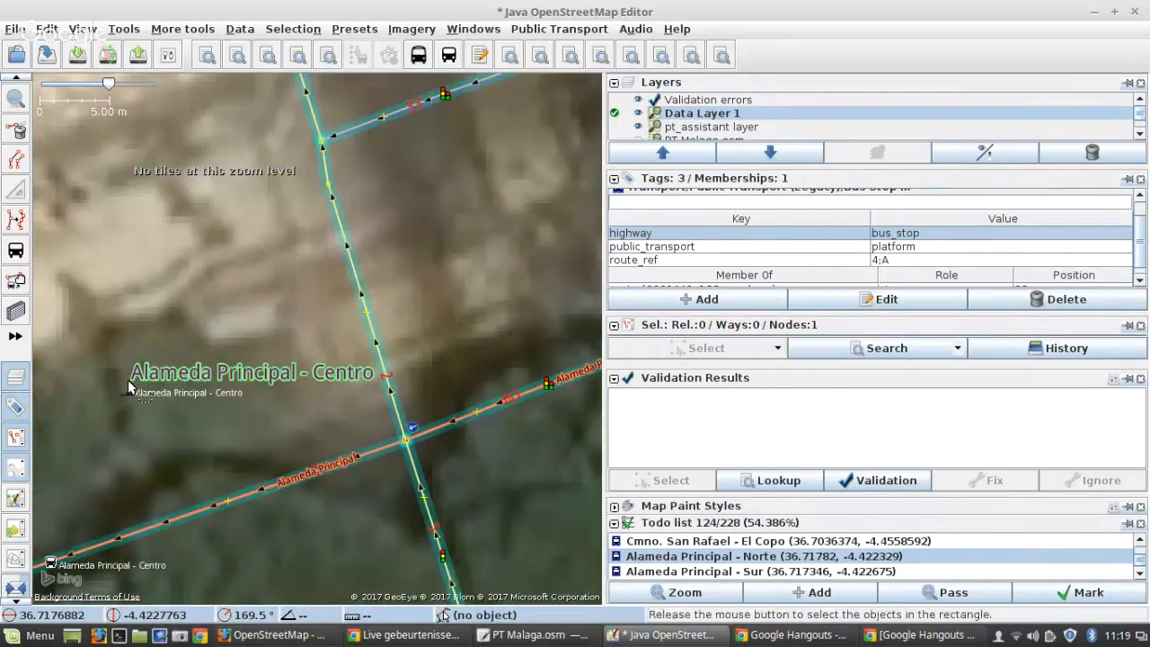
left_click_drag(126, 387, 307, 339)
scroll(128, 388, "down", 4)
scroll(251, 331, "up", 4)
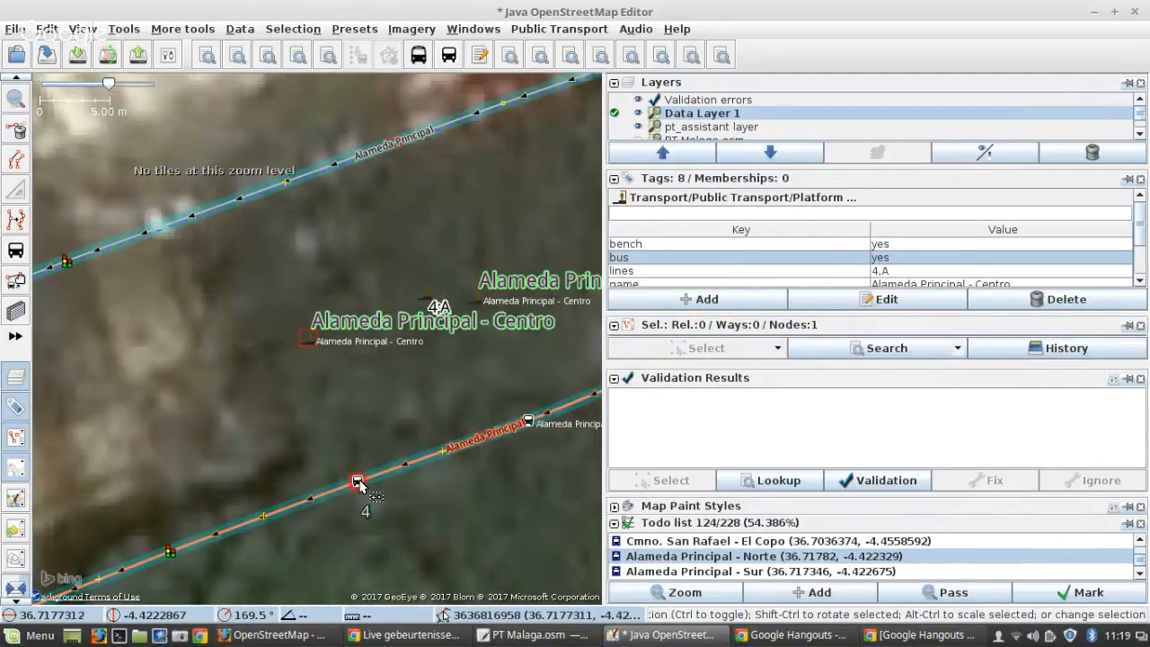
Step: Transfer the details of the line 4 stop position to the Alameda Principal - Centro platform with lines 4,A
left_click(357, 482, "shift")
scroll(232, 416, "down", 4)
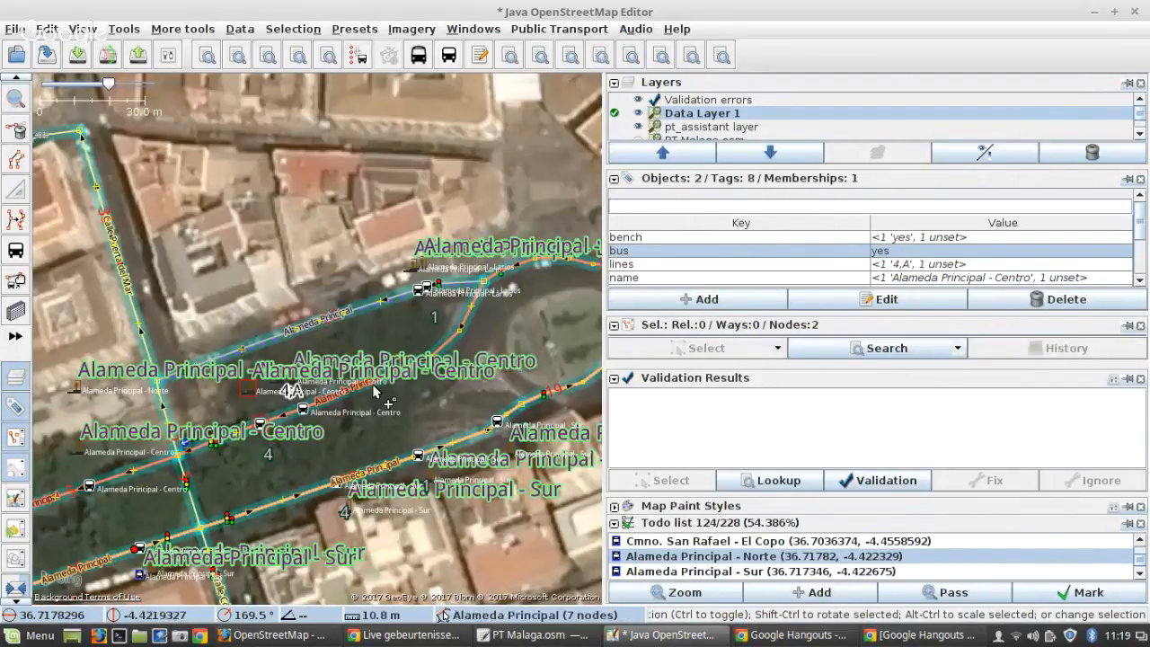
scroll(333, 404, "up", 3)
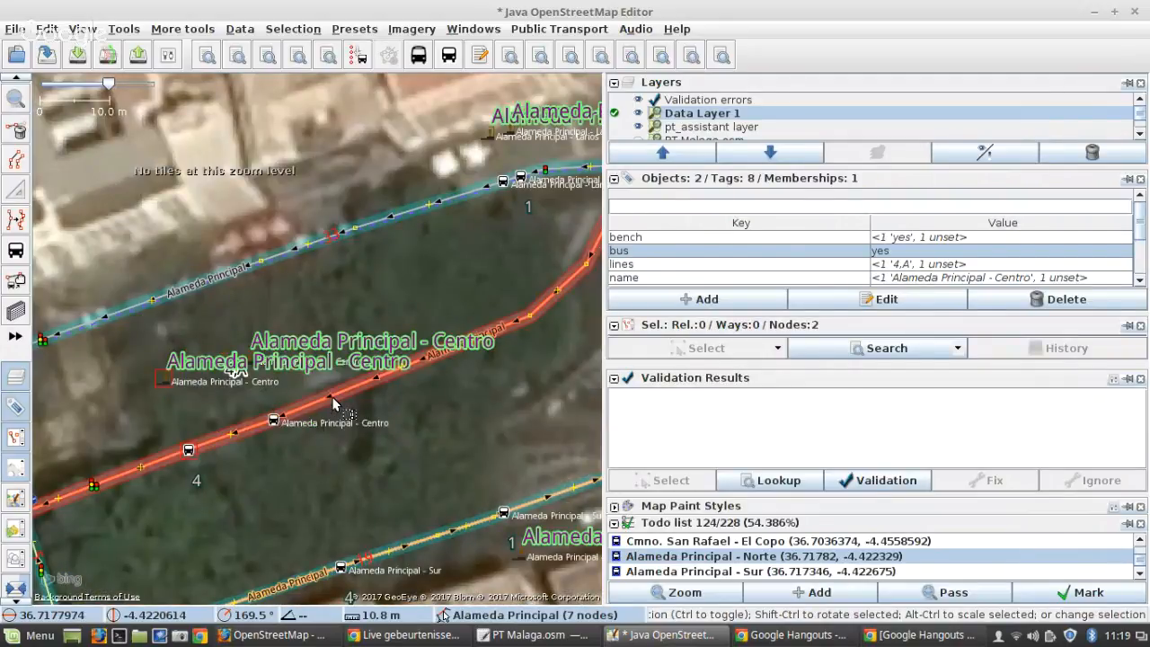
scroll(365, 390, "up", 1)
scroll(205, 409, "down", 1)
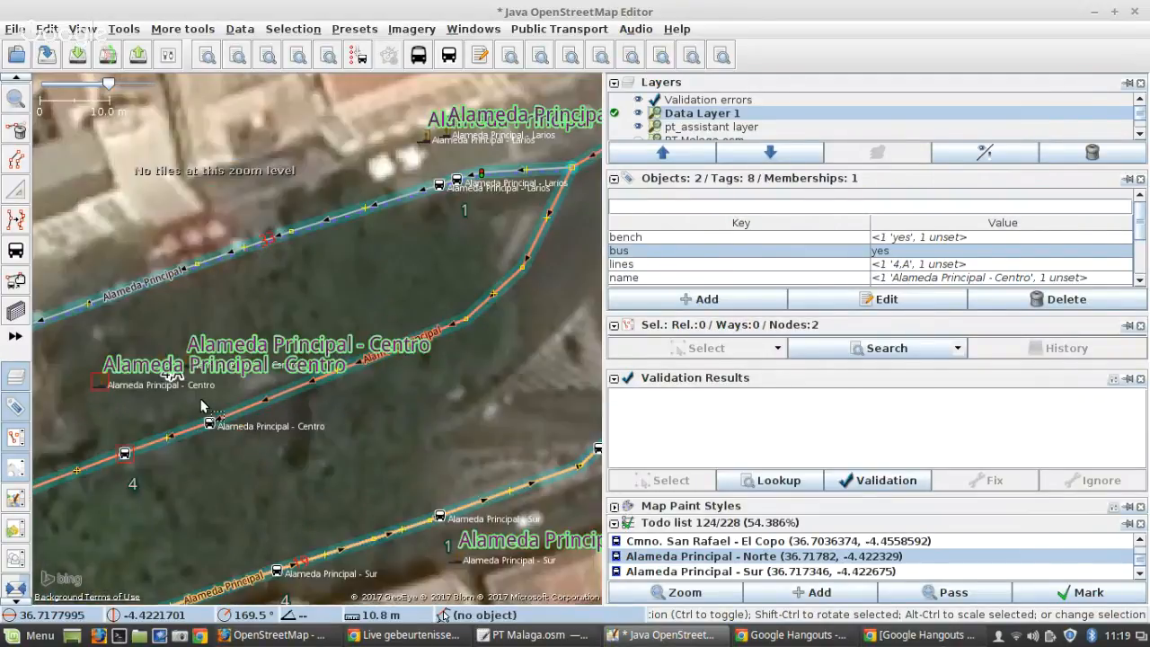
scroll(202, 407, "down", 2)
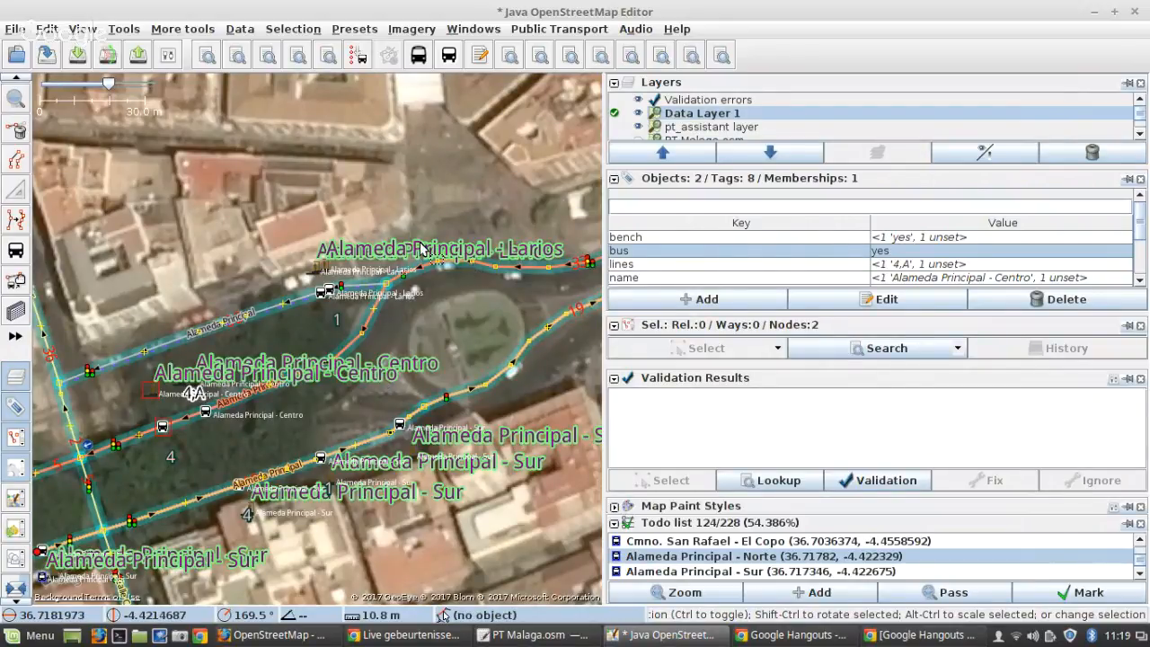
scroll(420, 248, "up", 1)
scroll(524, 244, "down", 1)
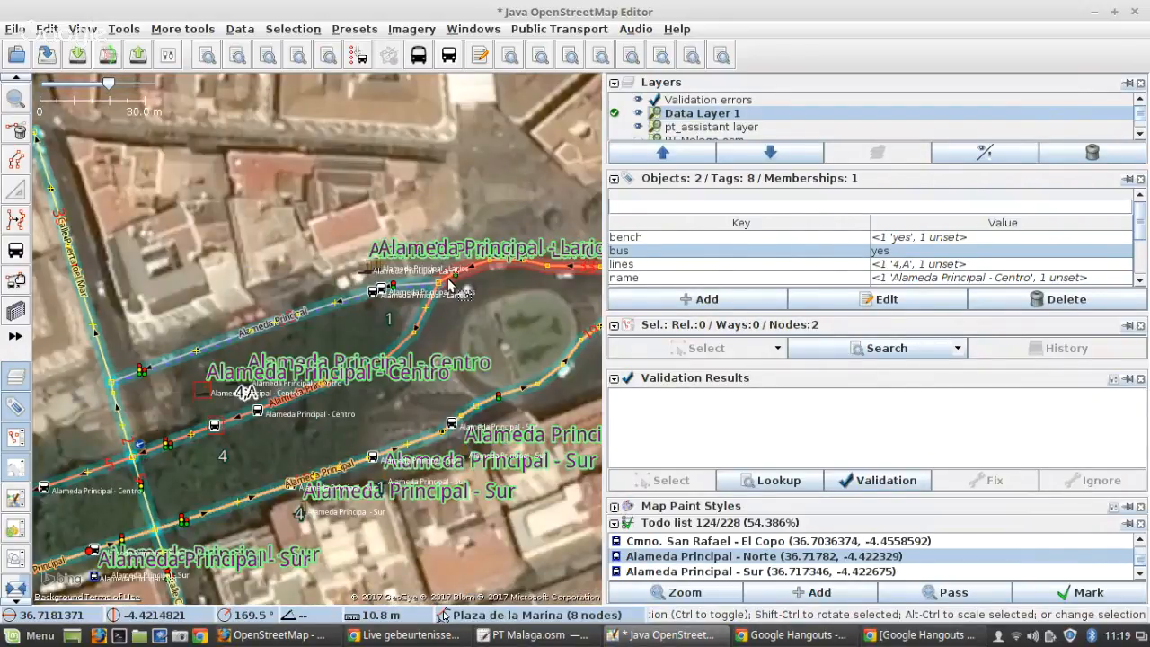
scroll(234, 405, "up", 2)
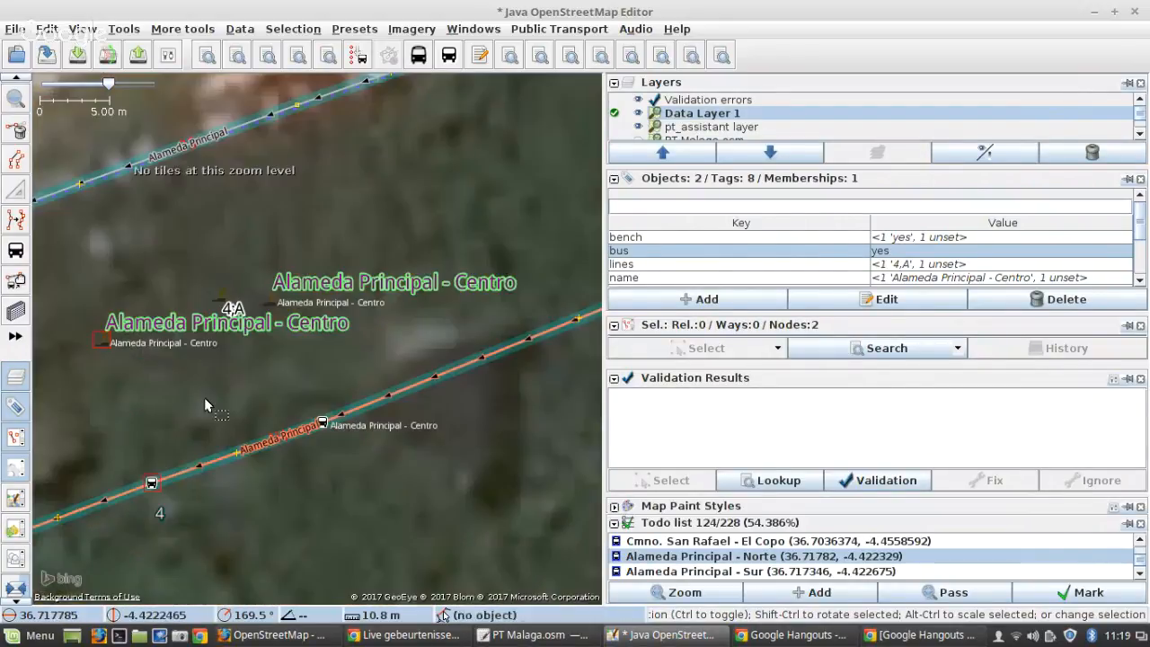
left_click(358, 56)
scroll(225, 302, "up", 1)
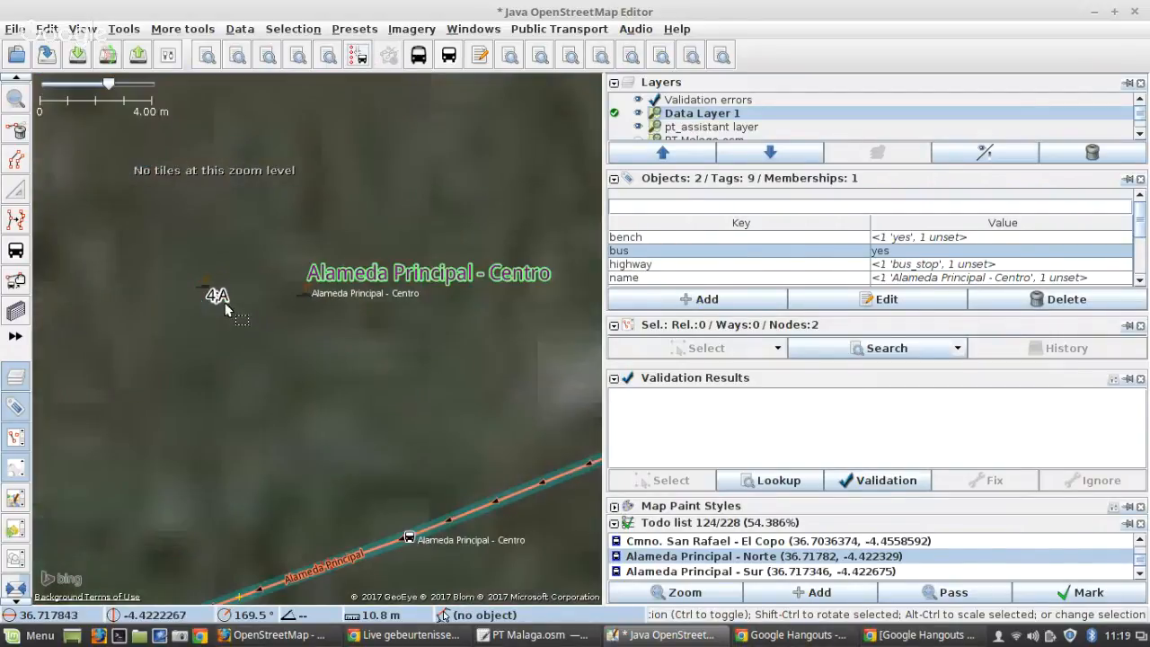
Step: Merge the unnamed platform with route_ref 4;A into the Alameda Principal - Centro platform southwest of it
left_click(204, 283)
scroll(828, 277, "down", 1)
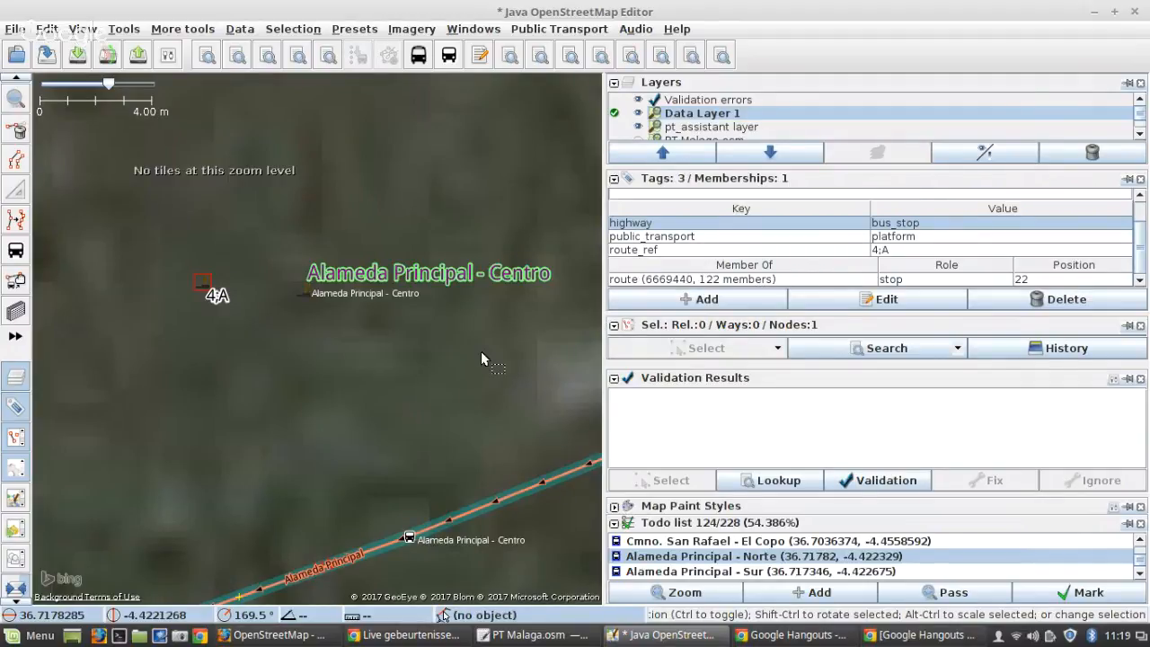
scroll(481, 359, "down", 1)
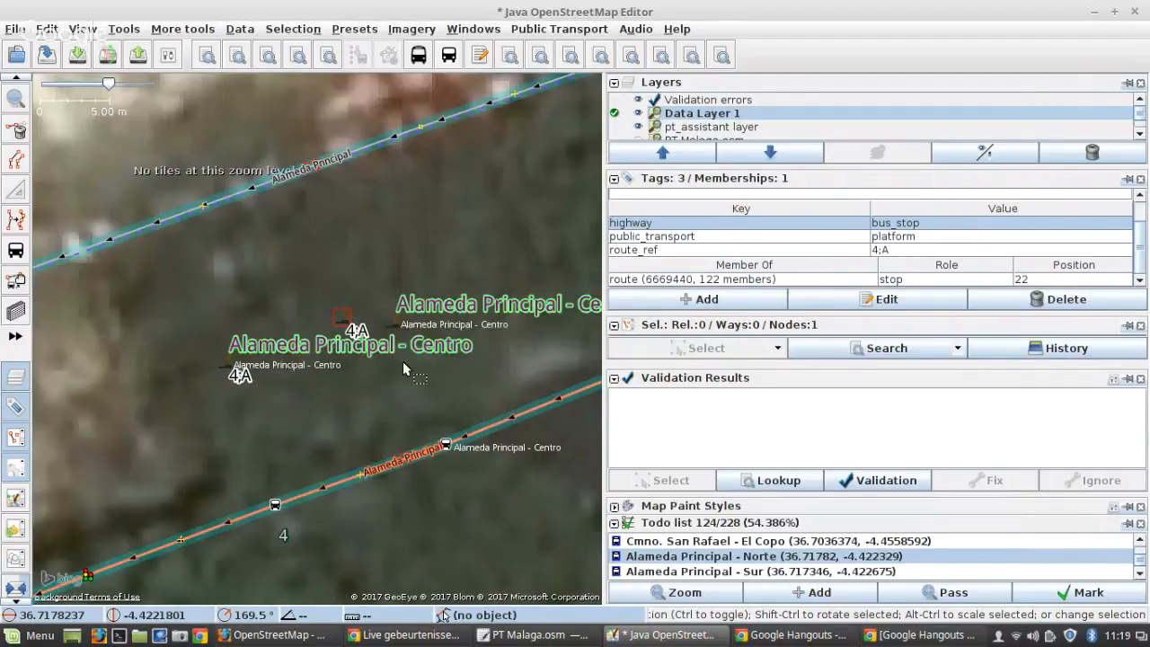
left_click(225, 368, "shift")
left_click(227, 369)
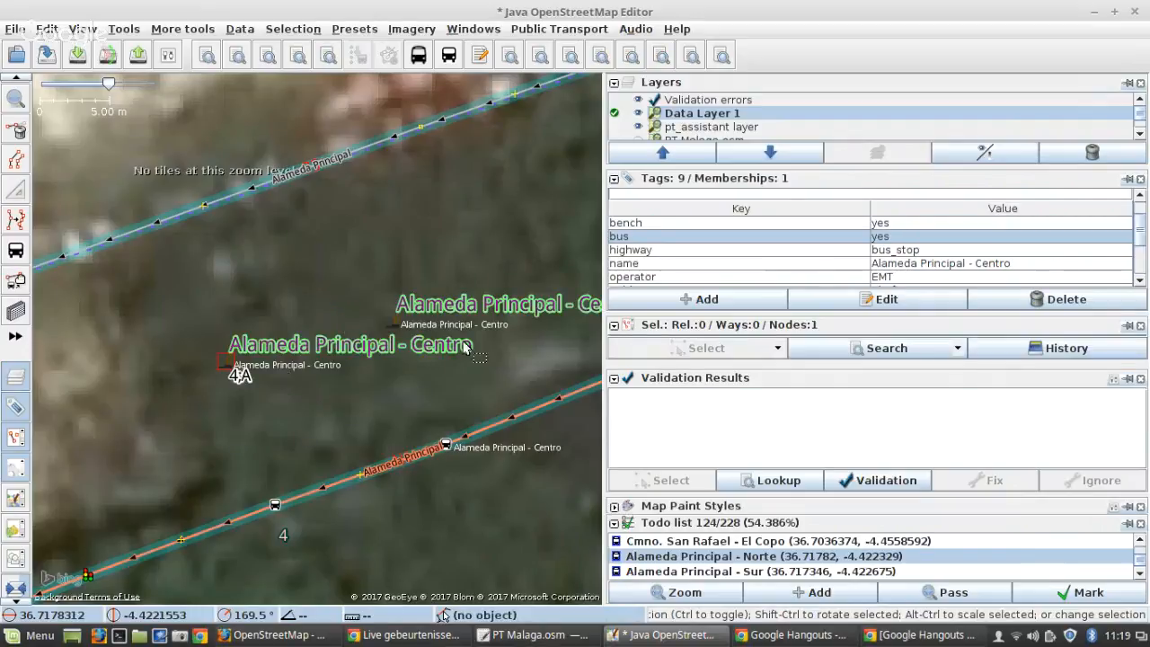
Step: Compare the Alameda Principal - Centro platform and stop position for lines 19,25, and transfer the stop position's details to the platform
scroll(385, 325, "up", 1)
left_click(379, 326)
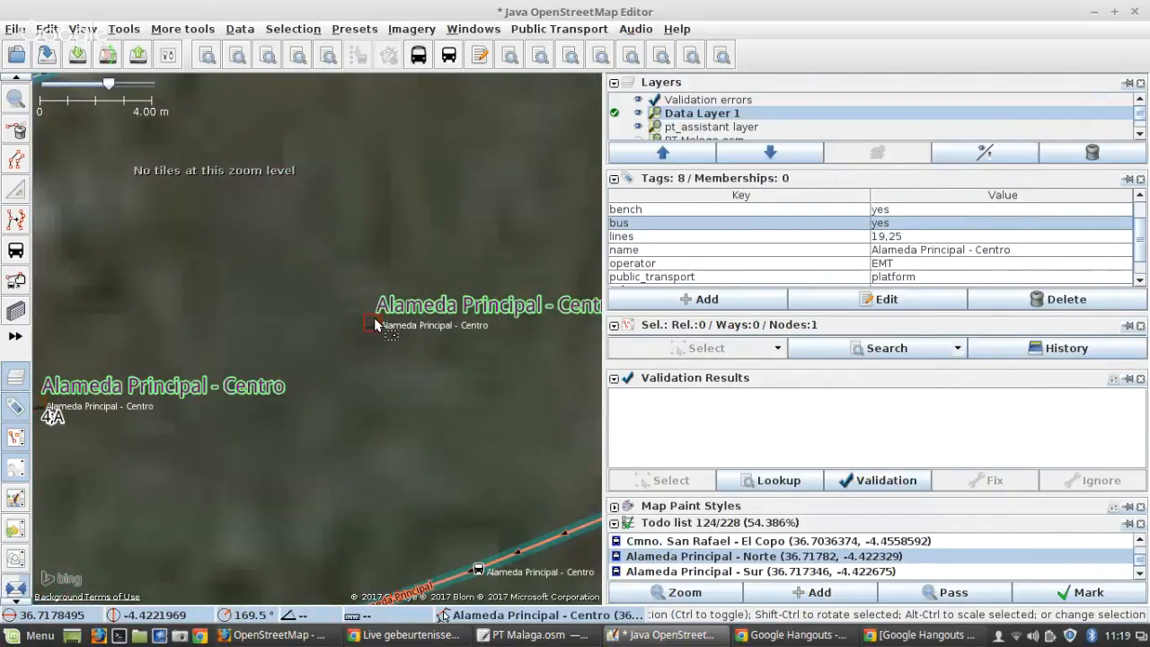
scroll(869, 240, "down", 1)
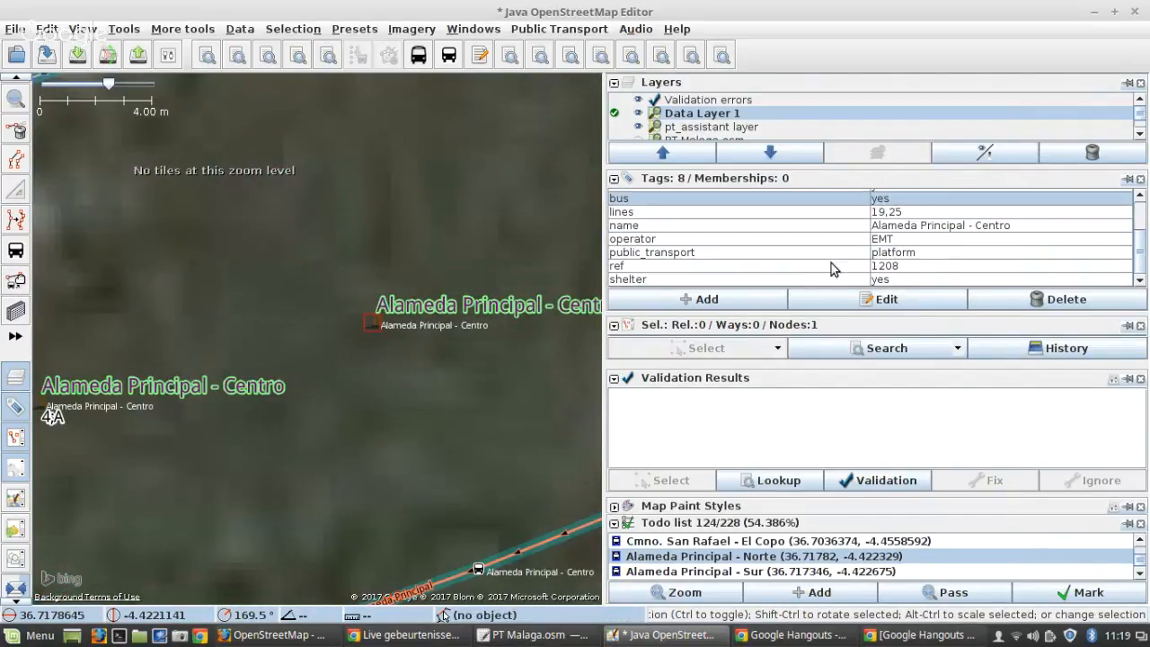
left_click(478, 570)
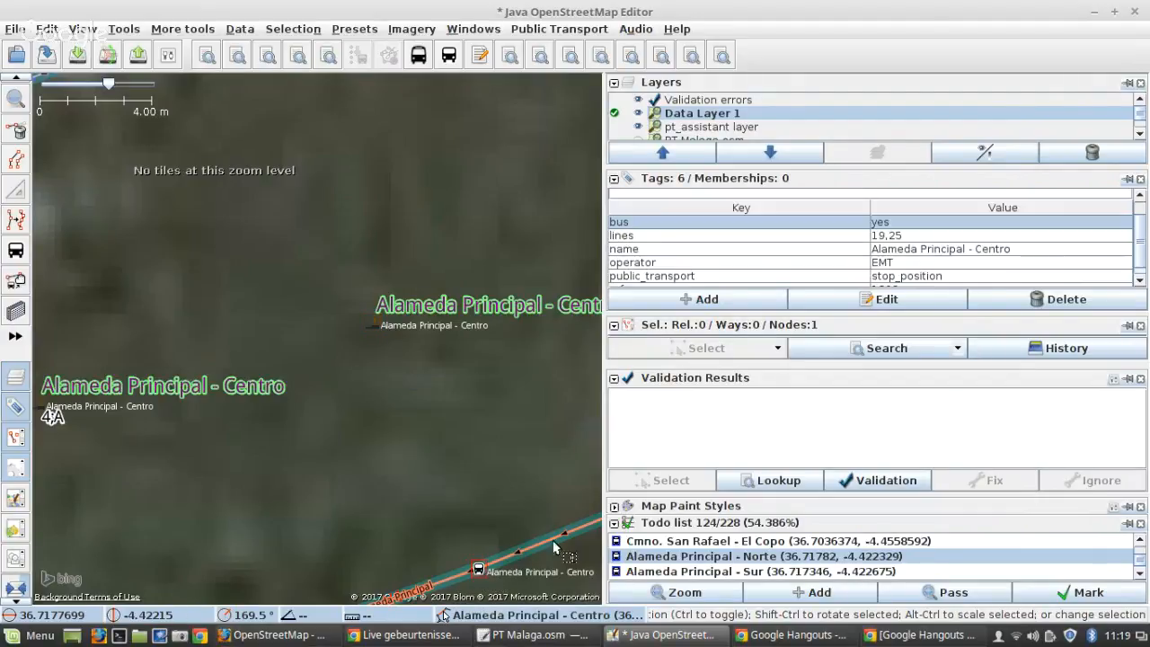
left_click(378, 325)
left_click(478, 571, "shift")
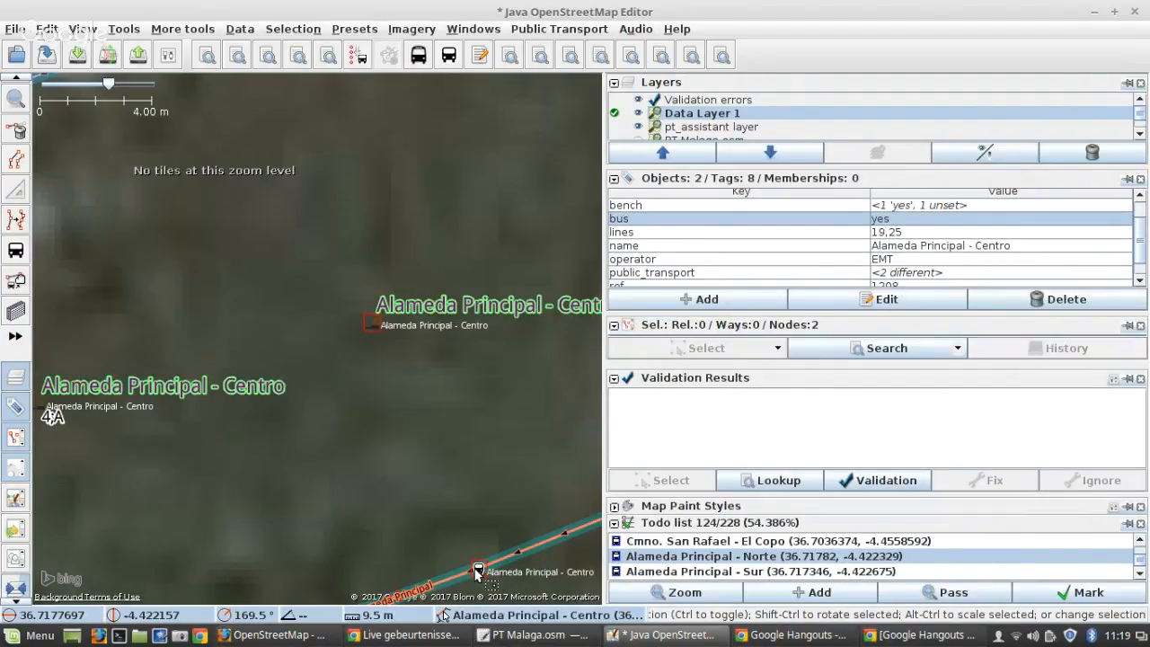
left_click(358, 56)
scroll(311, 313, "down", 2)
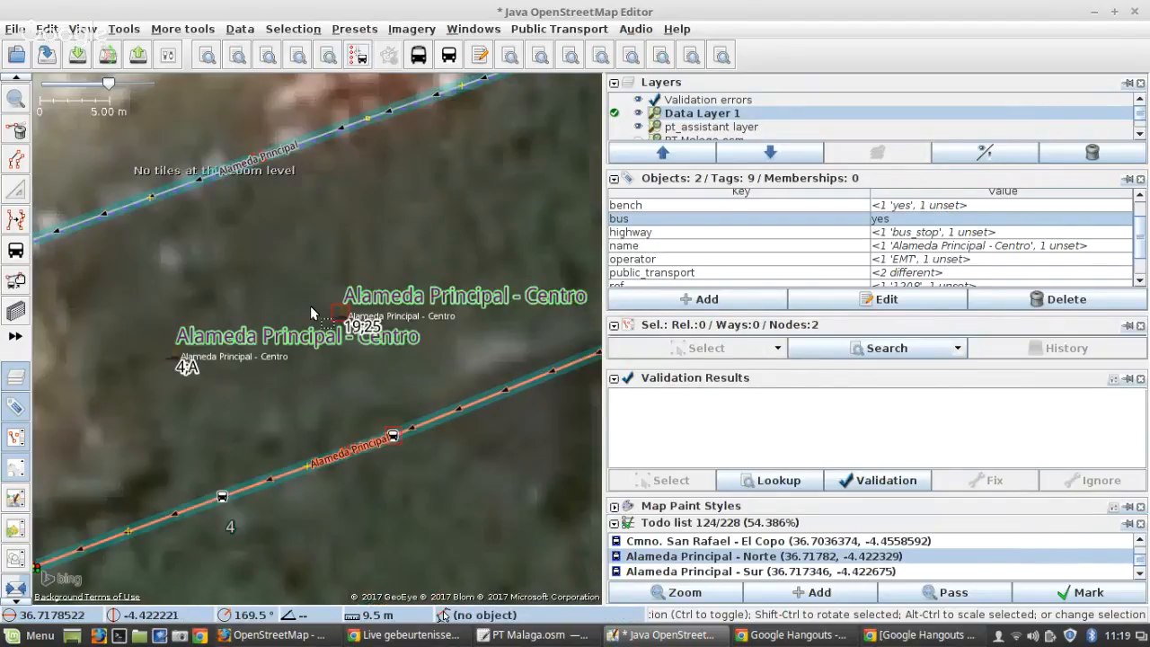
Step: Mark the Alameda Principal - Norte entry in the todo list as done
scroll(421, 375, "up", 2)
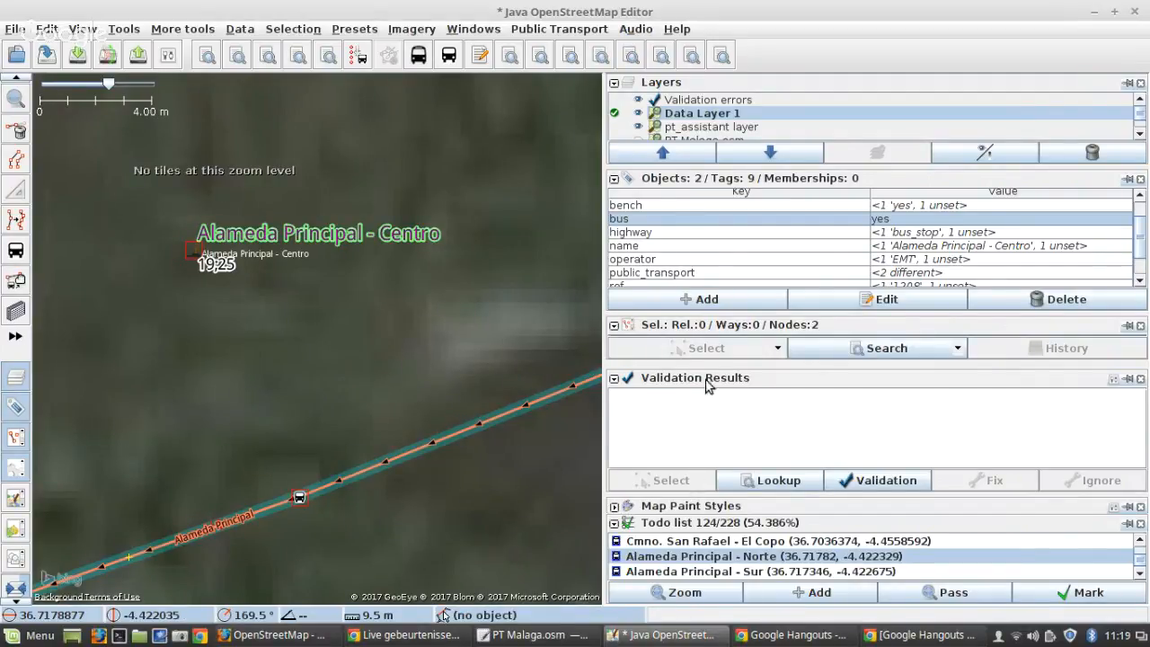
left_click_drag(705, 369, 706, 385)
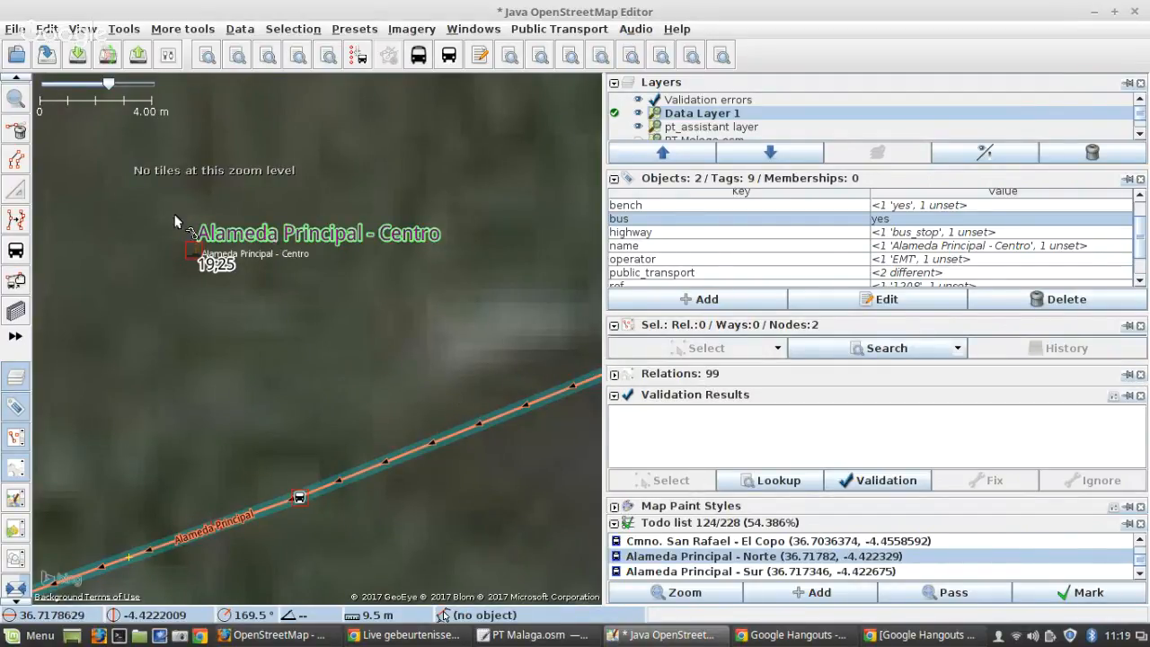
scroll(234, 359, "down", 3)
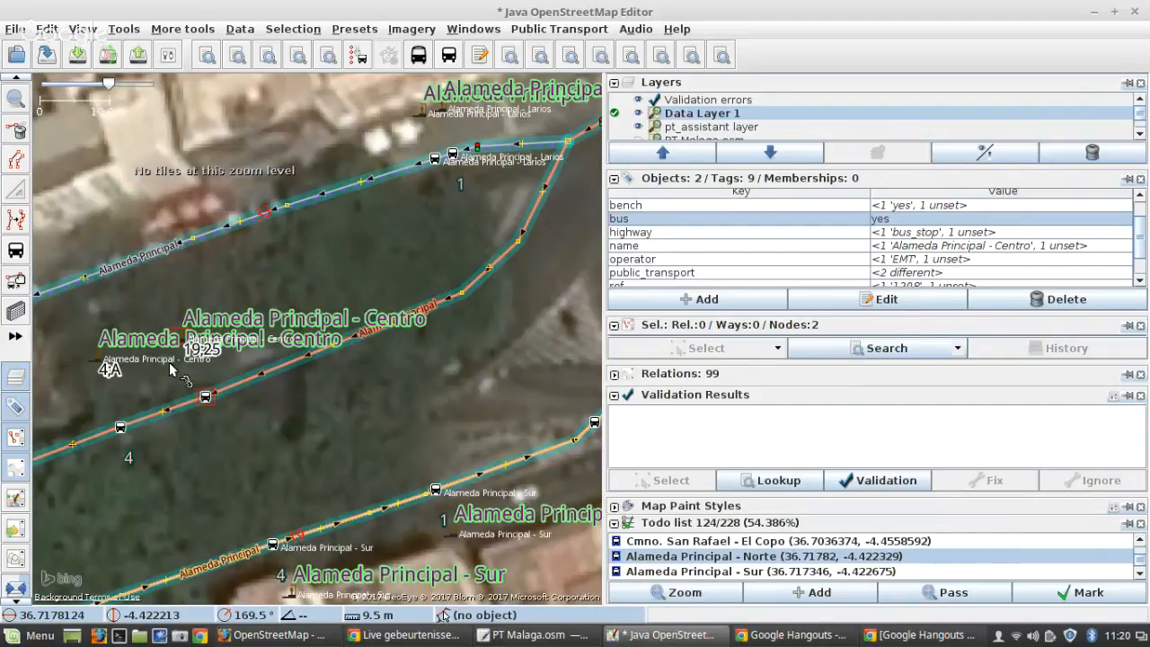
left_click_drag(480, 175, 334, 269)
scroll(334, 269, "up", 2)
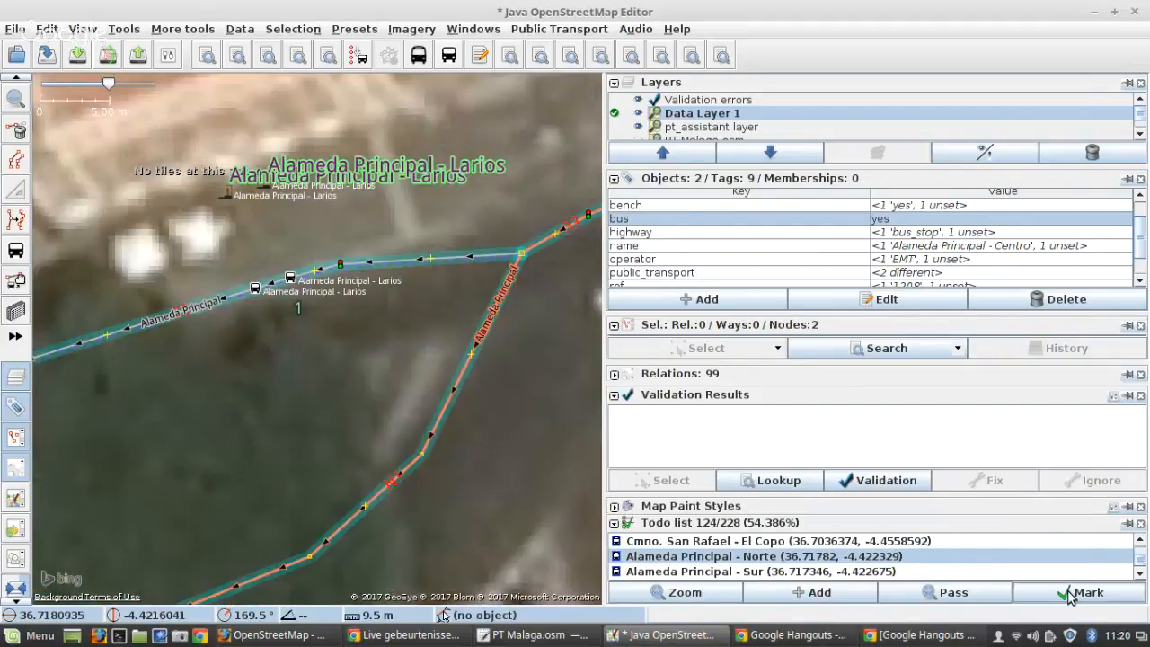
left_click(1070, 593)
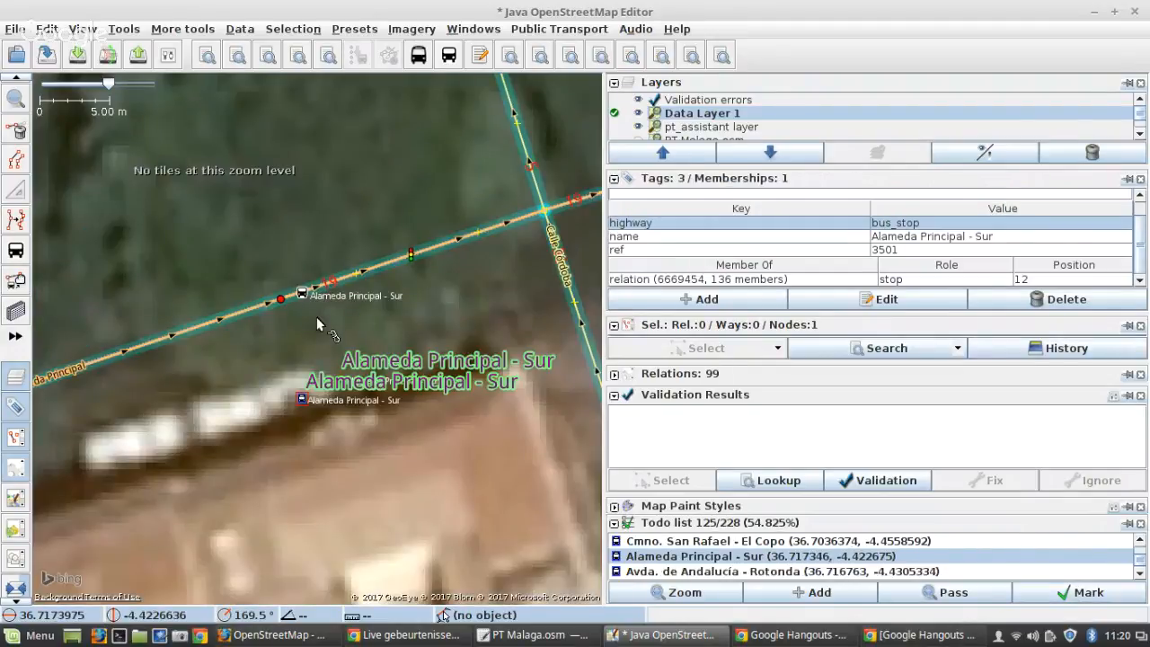
Step: Merge the Alameda Principal - Sur stop position with ref 3501 into the unnamed stop position just west of it on the road
scroll(316, 317, "up", 2)
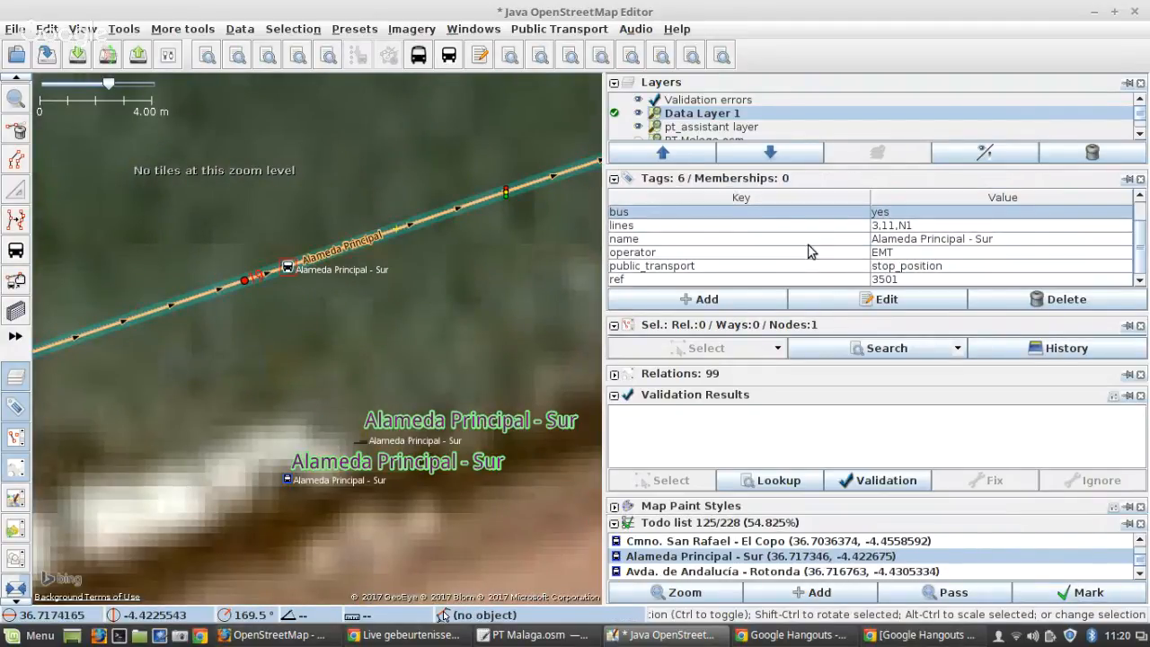
left_click(235, 284)
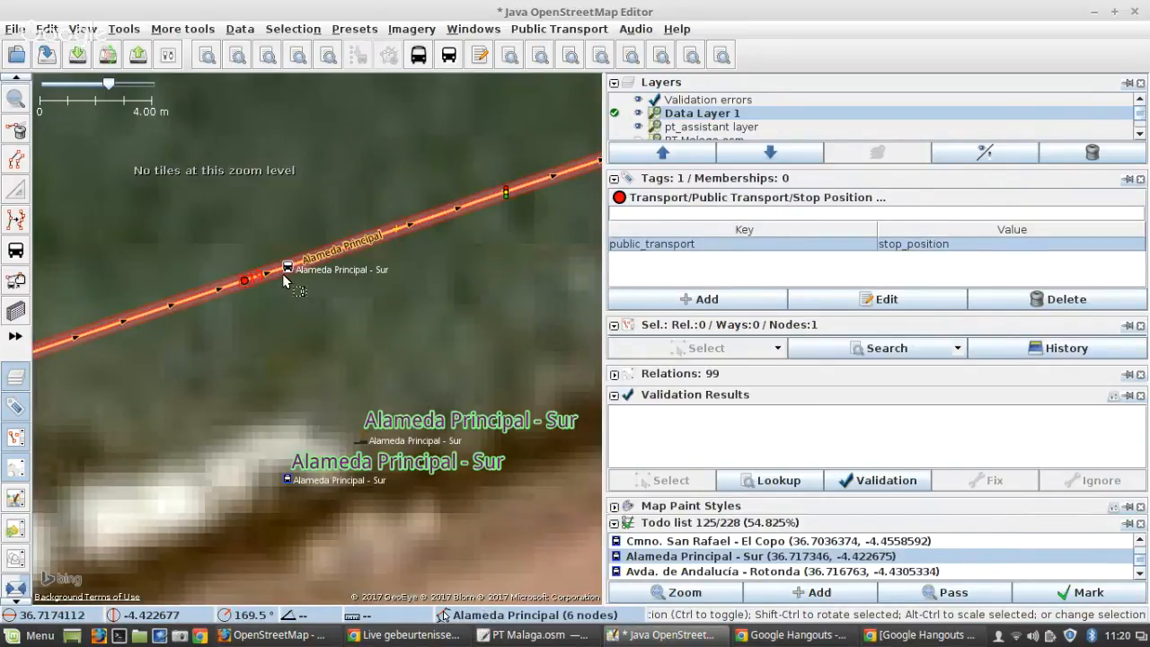
left_click(288, 268)
left_click(250, 281, "shift")
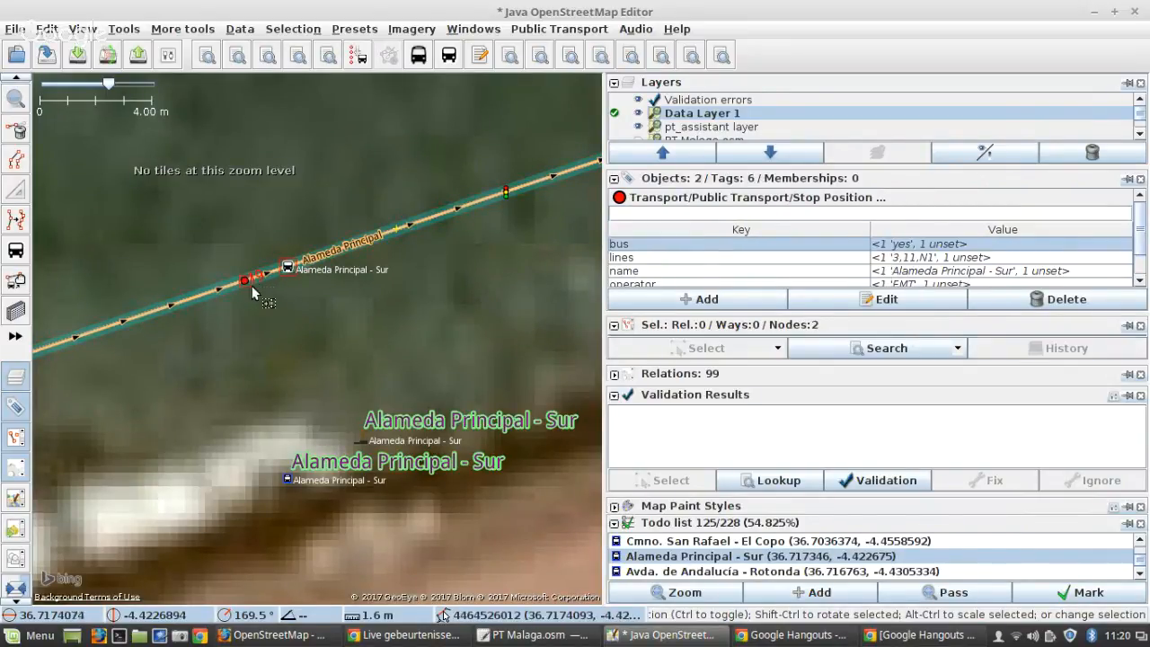
key("m")
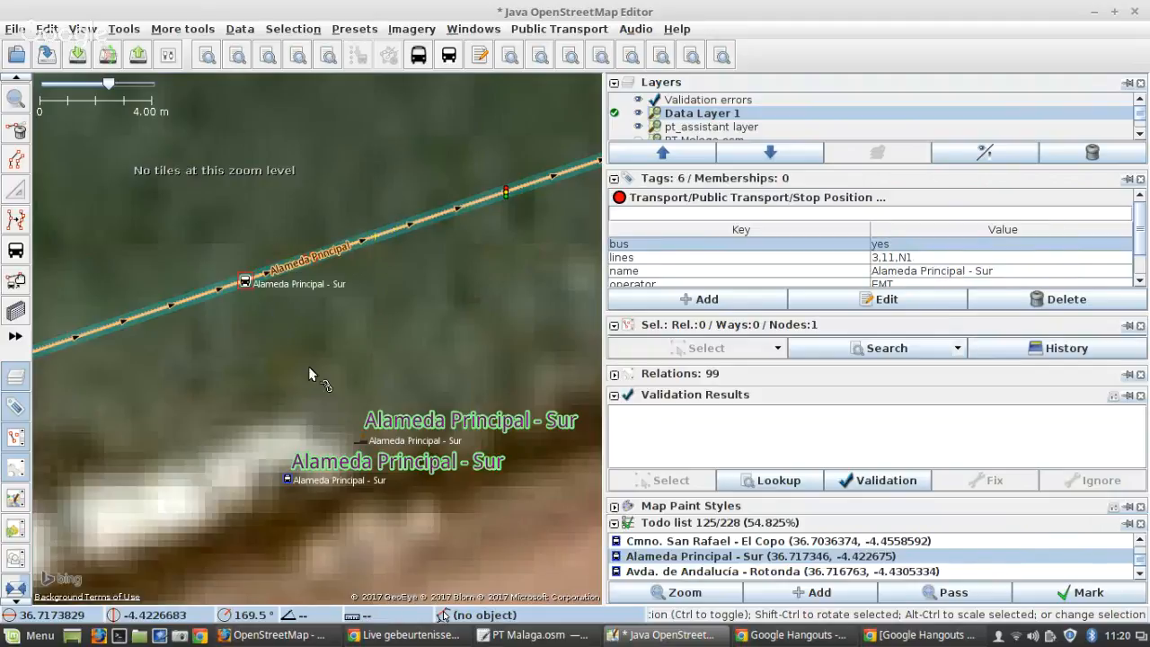
Step: Compare the Alameda Principal - Sur platform and legacy bus stop with ref 3501, and merge them at the bus stop's location
left_click(360, 441)
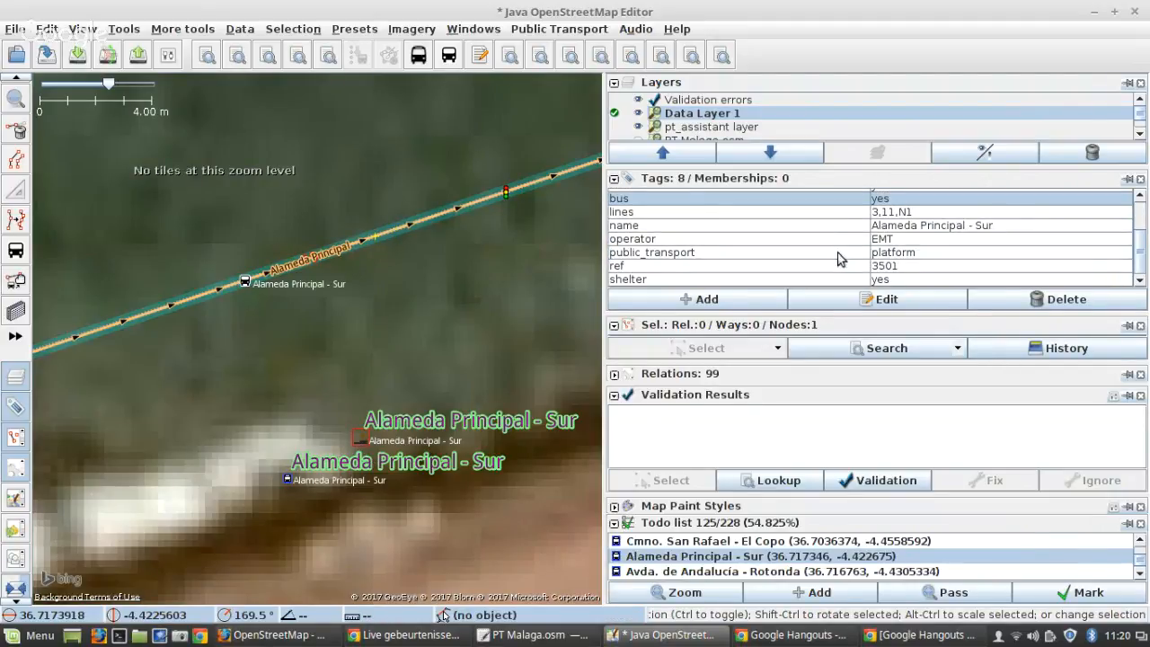
left_click(287, 479)
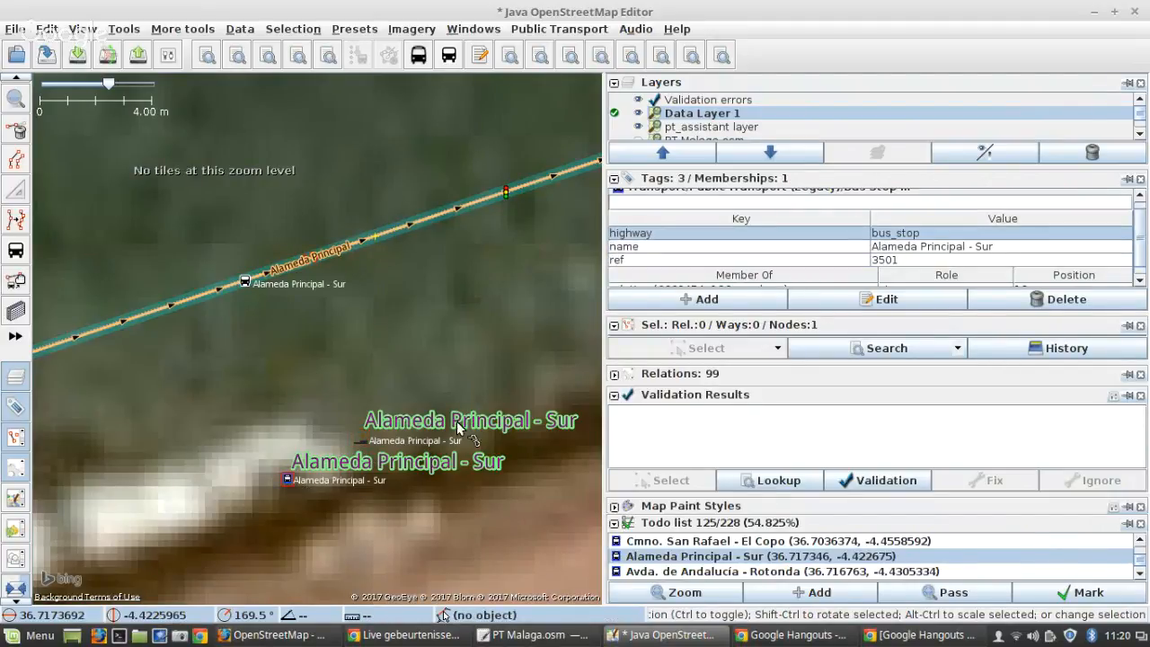
left_click(360, 441, "shift")
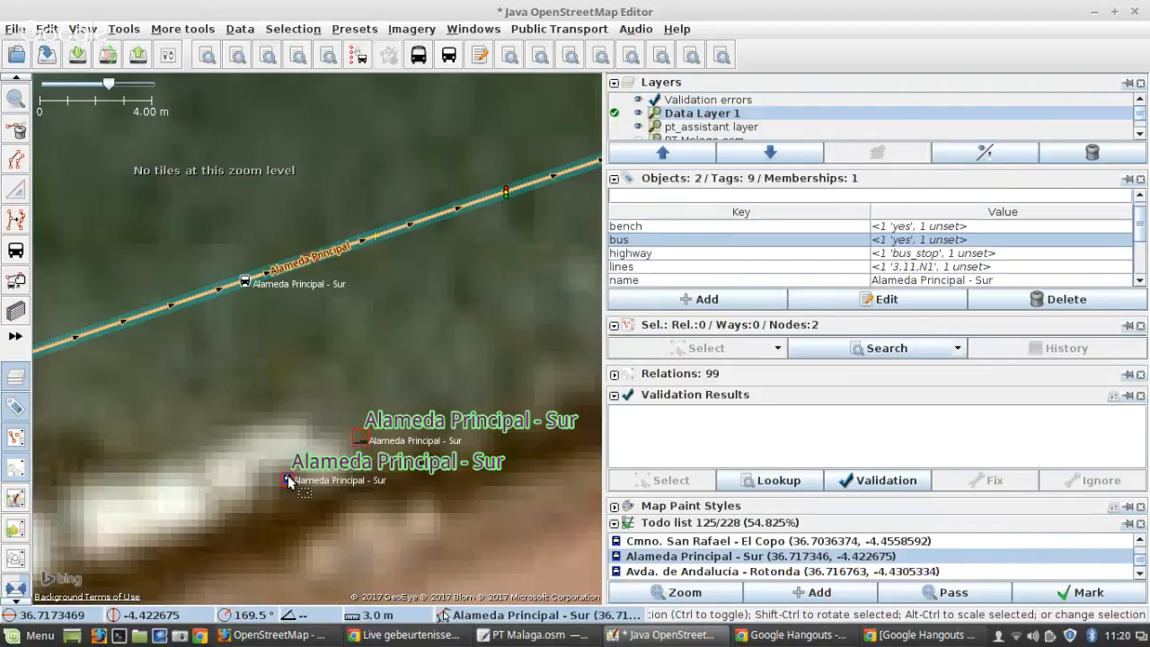
key("m")
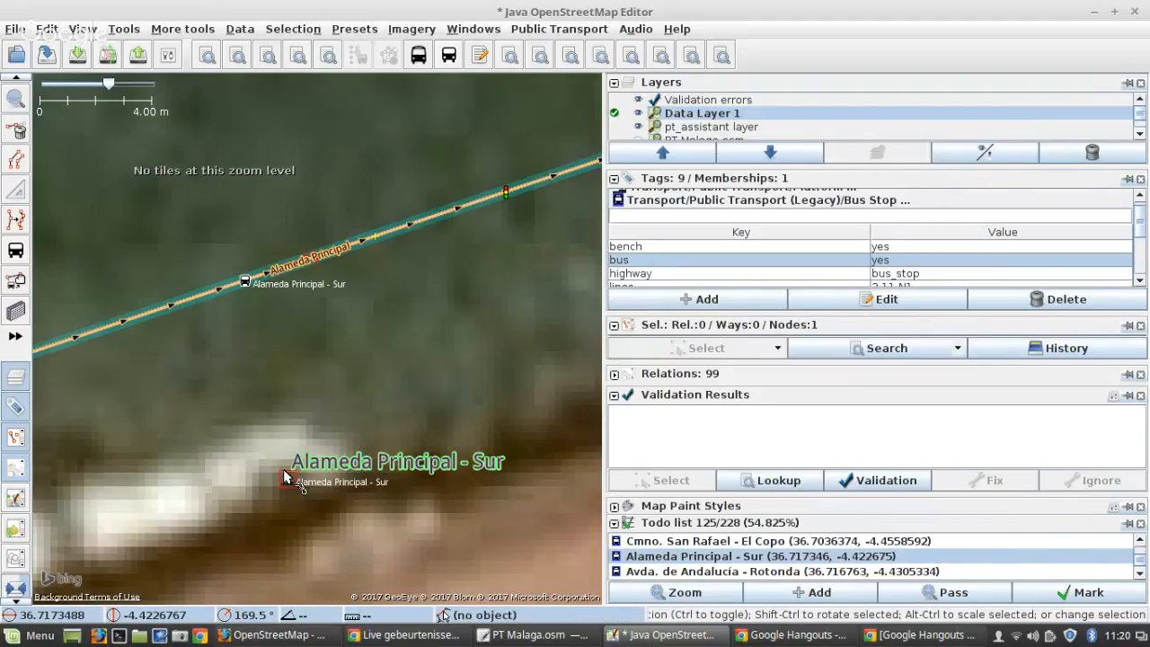
Step: Transfer the details of the Alameda Principal - Sur stop position with ref 3501 to the merged platform
left_click(239, 285, "shift")
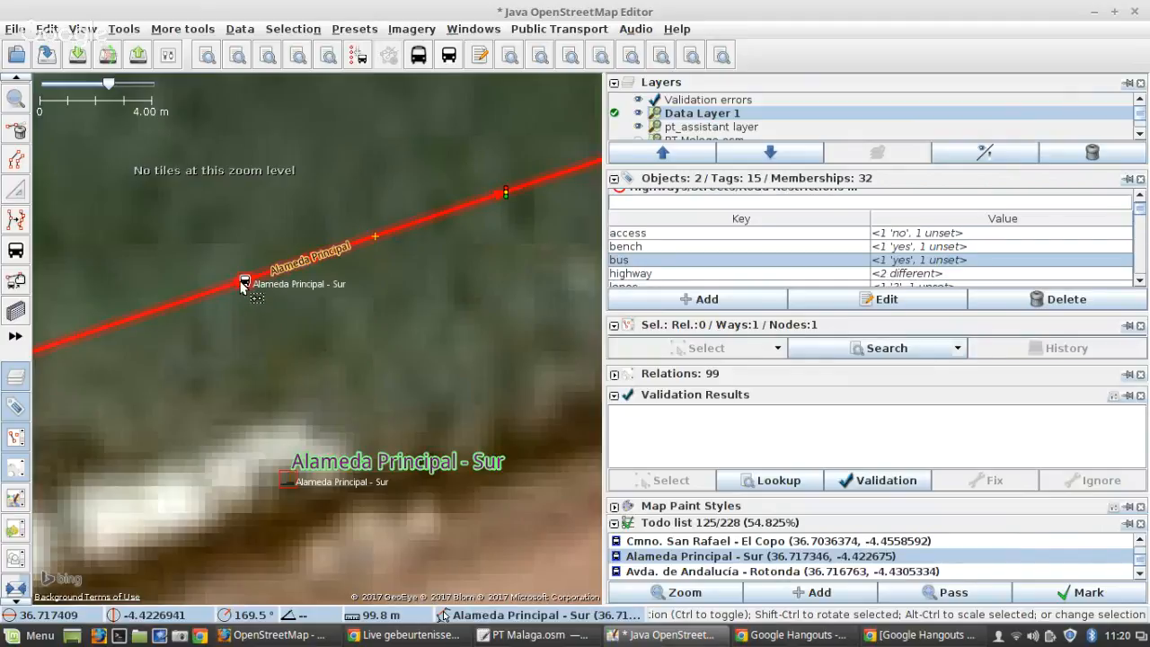
left_click(241, 286, "shift")
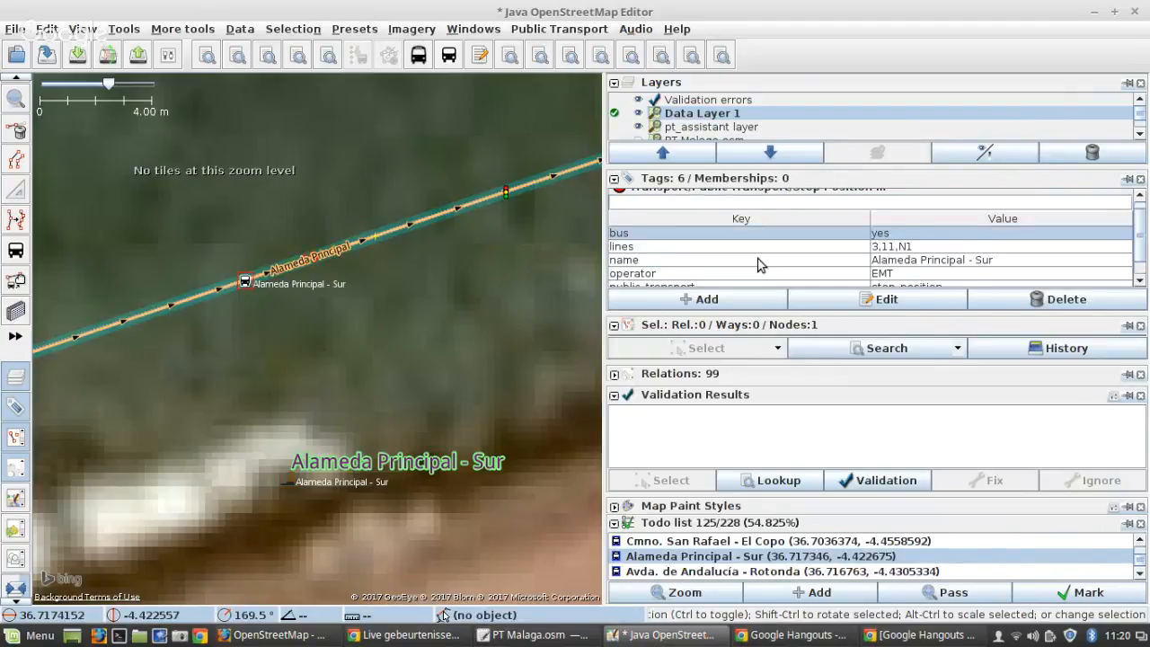
left_click(286, 483, "shift")
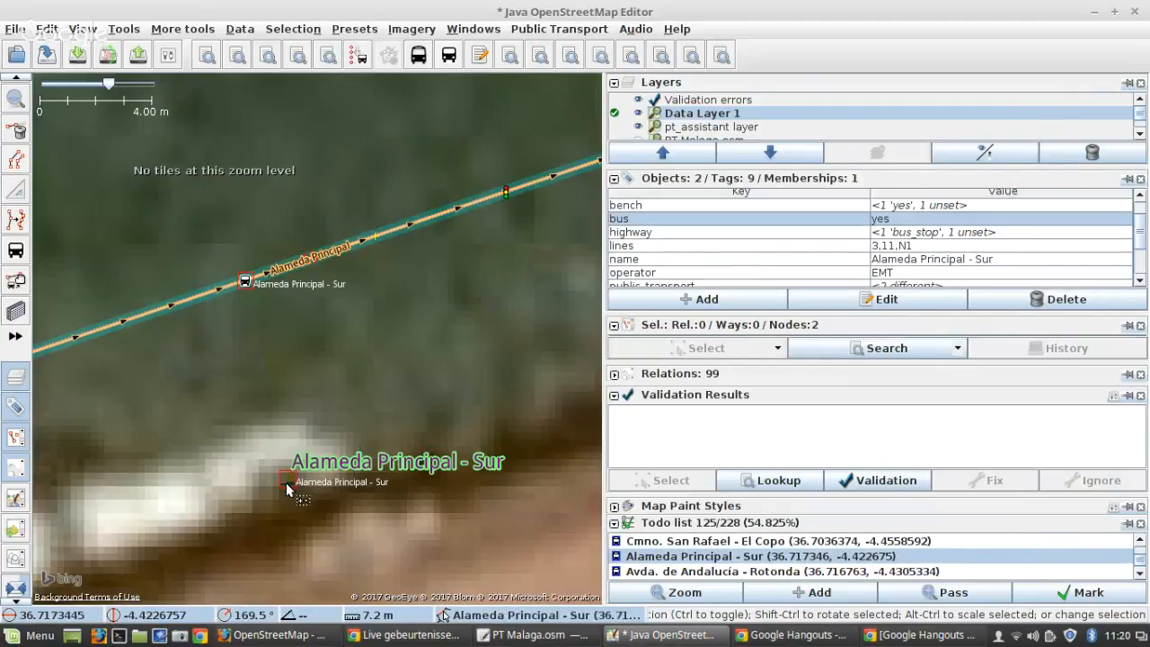
left_click(352, 62)
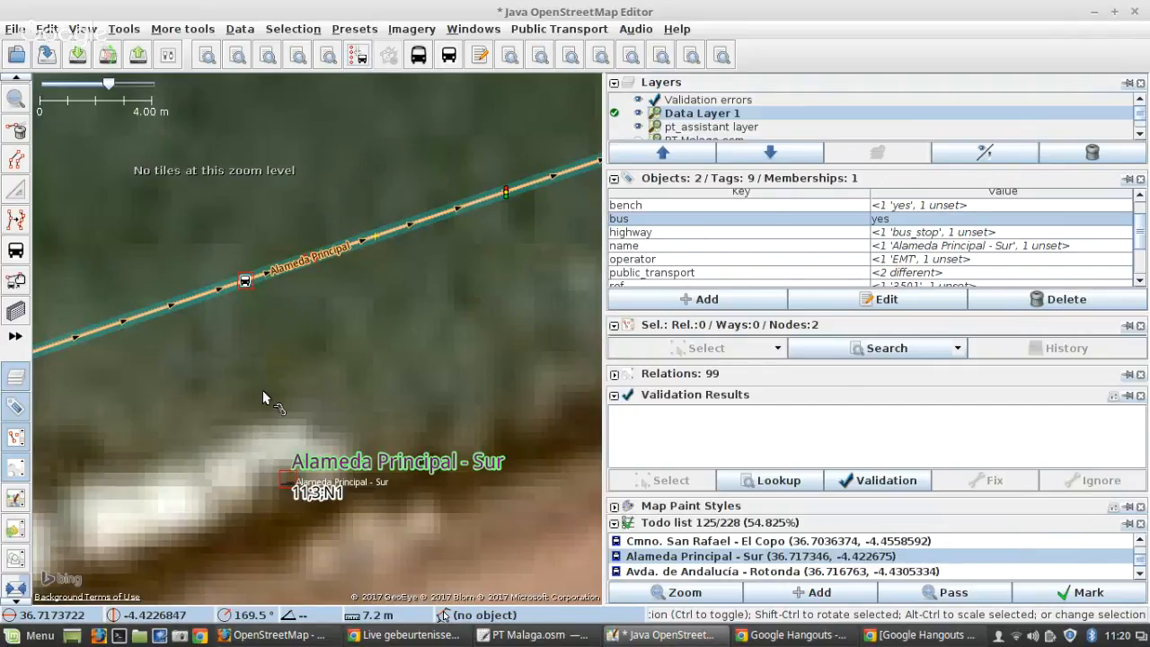
scroll(278, 328, "down", 3)
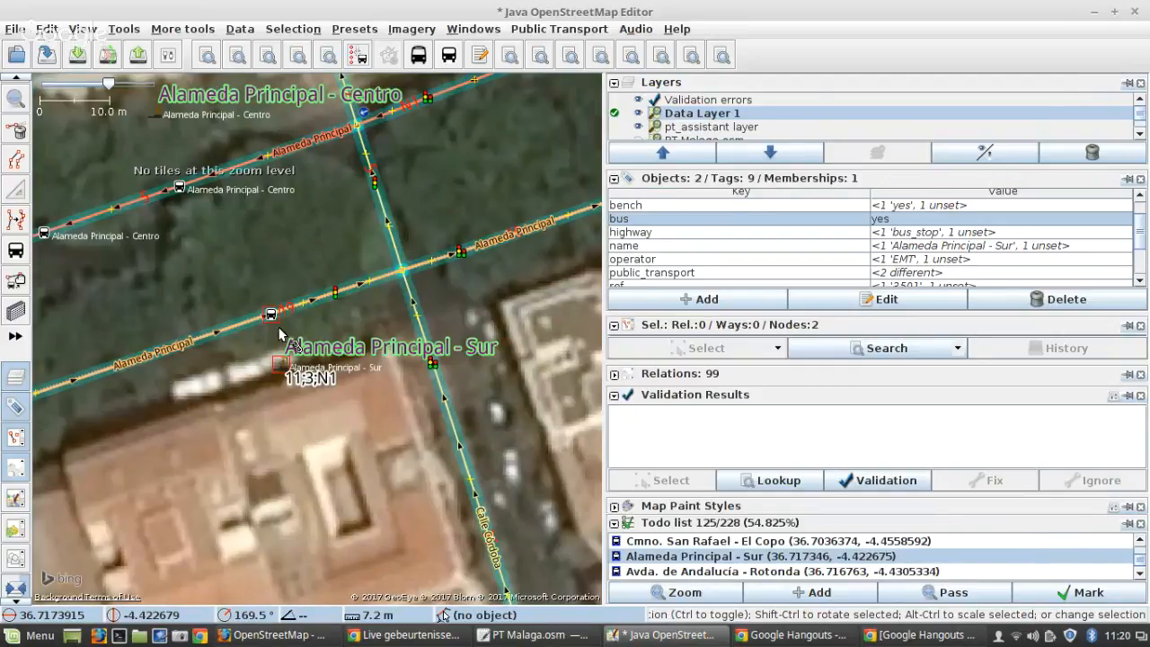
scroll(279, 334, "down", 2)
scroll(278, 331, "up", 2)
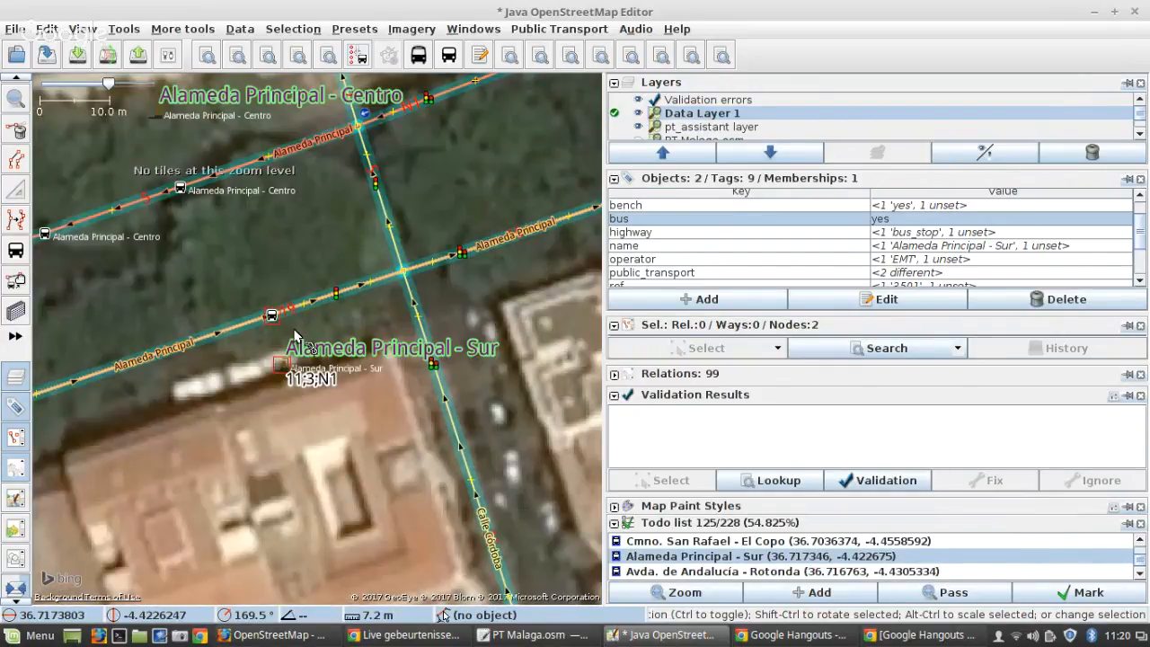
scroll(243, 252, "down", 4)
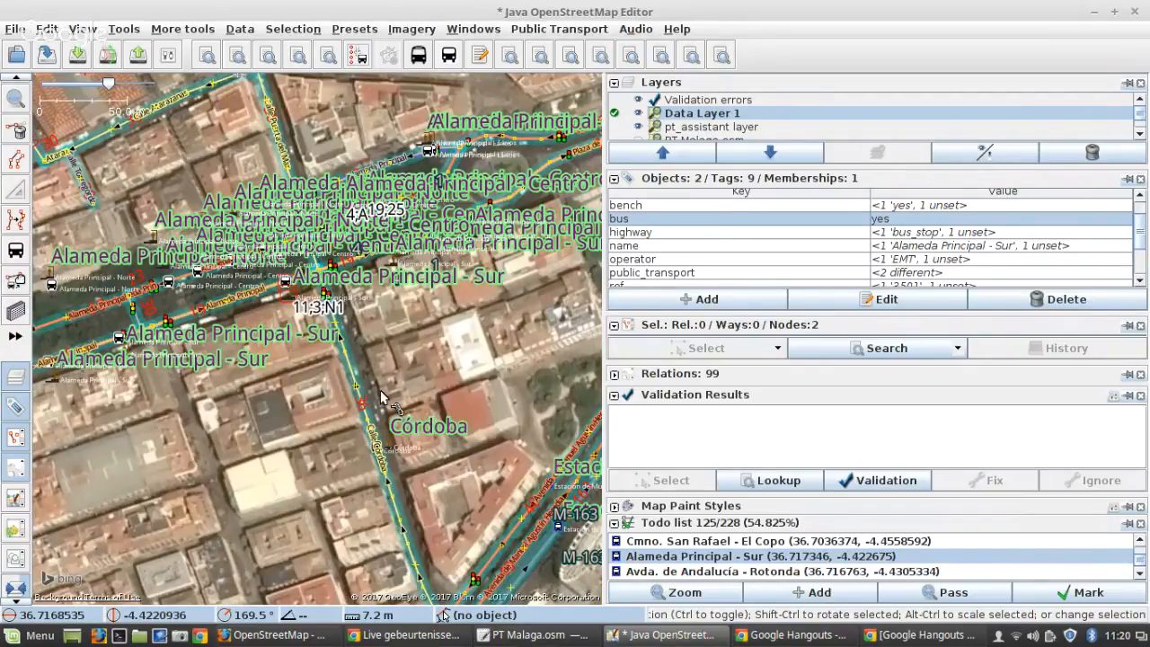
Step: Examine the Norte, Centro and Sur bus stops along Alameda Principal and the neighbouring todo list entries
scroll(310, 371, "up", 4)
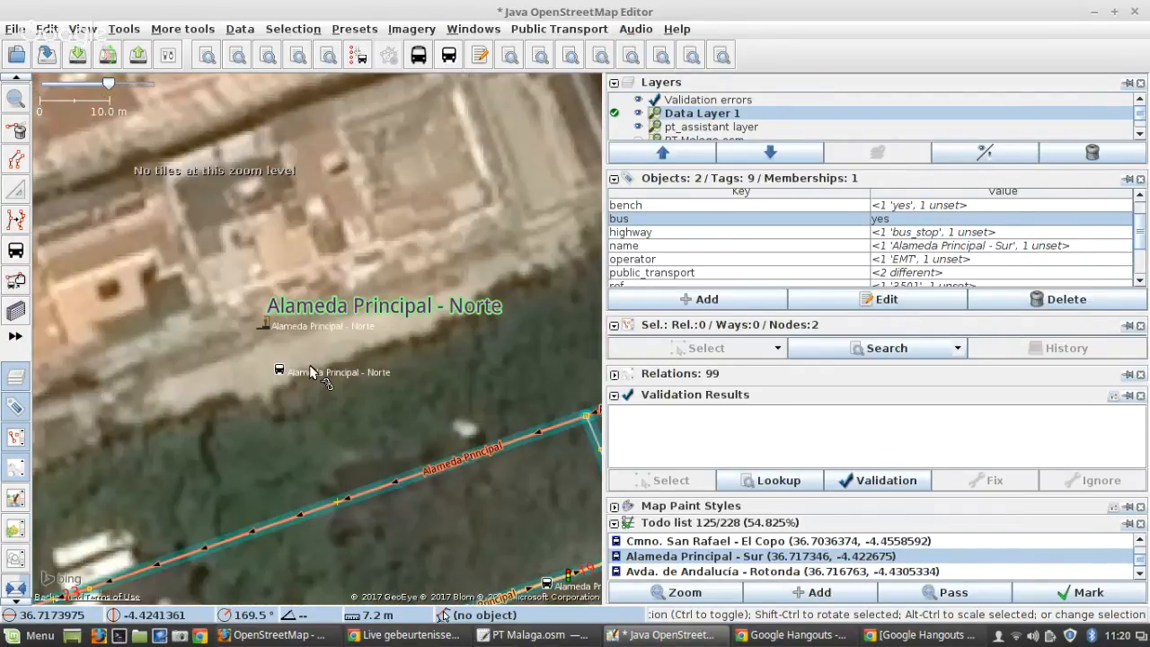
scroll(505, 310, "up", 2)
left_click_drag(505, 302, 143, 308)
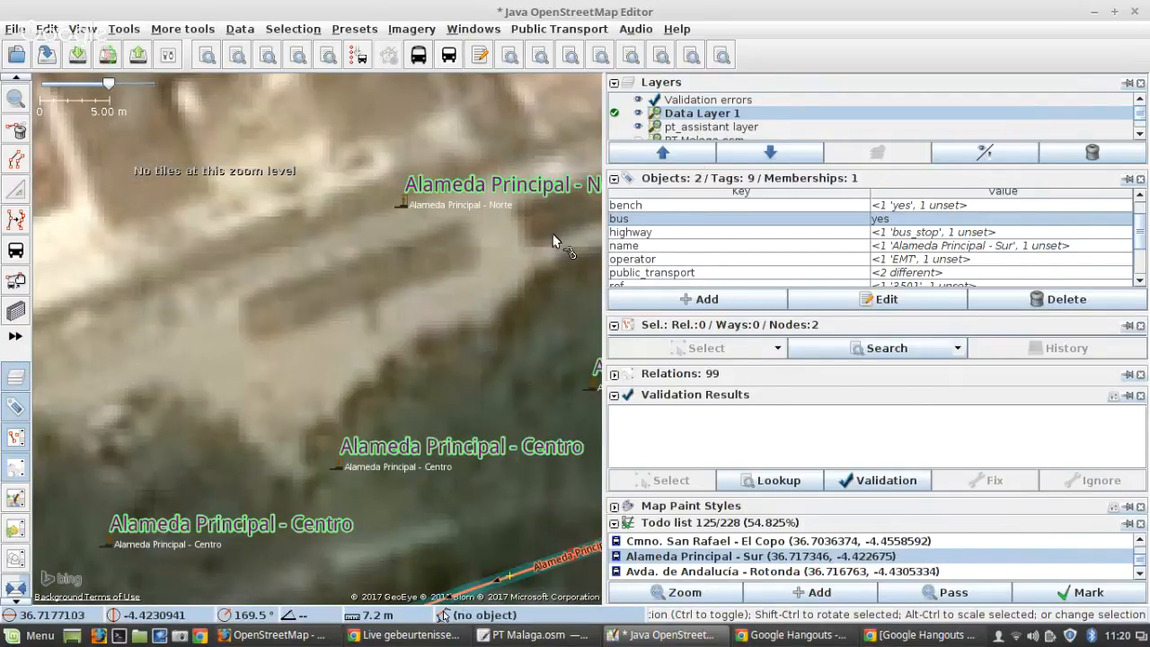
scroll(180, 378, "down", 4)
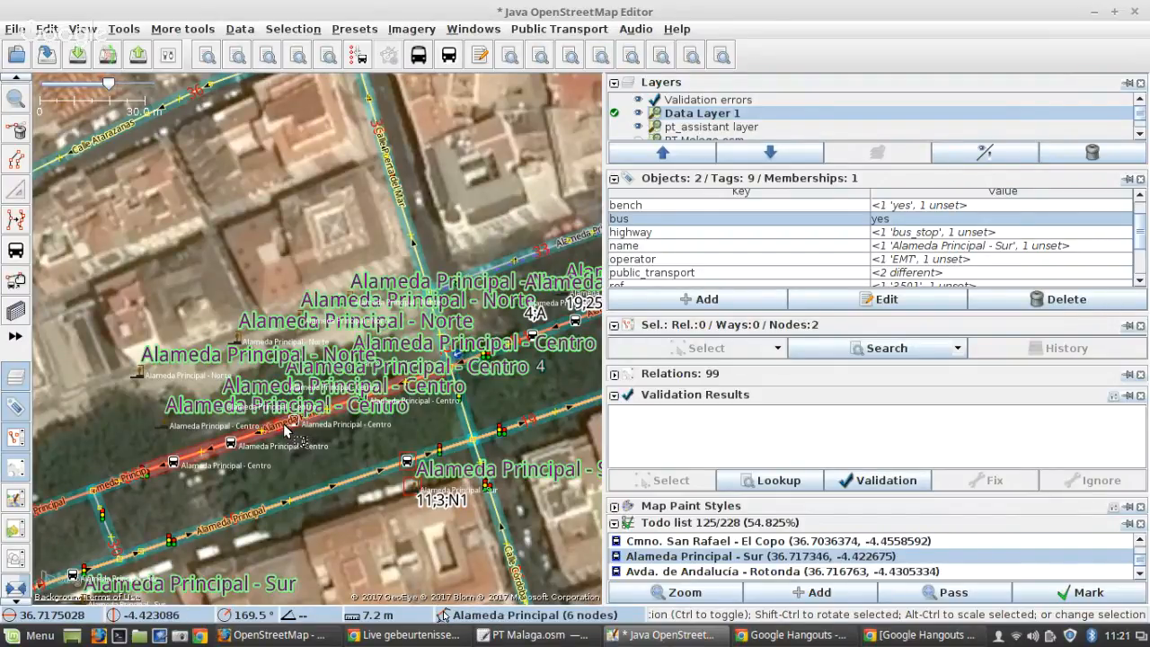
scroll(286, 431, "up", 3)
scroll(286, 431, "down", 5)
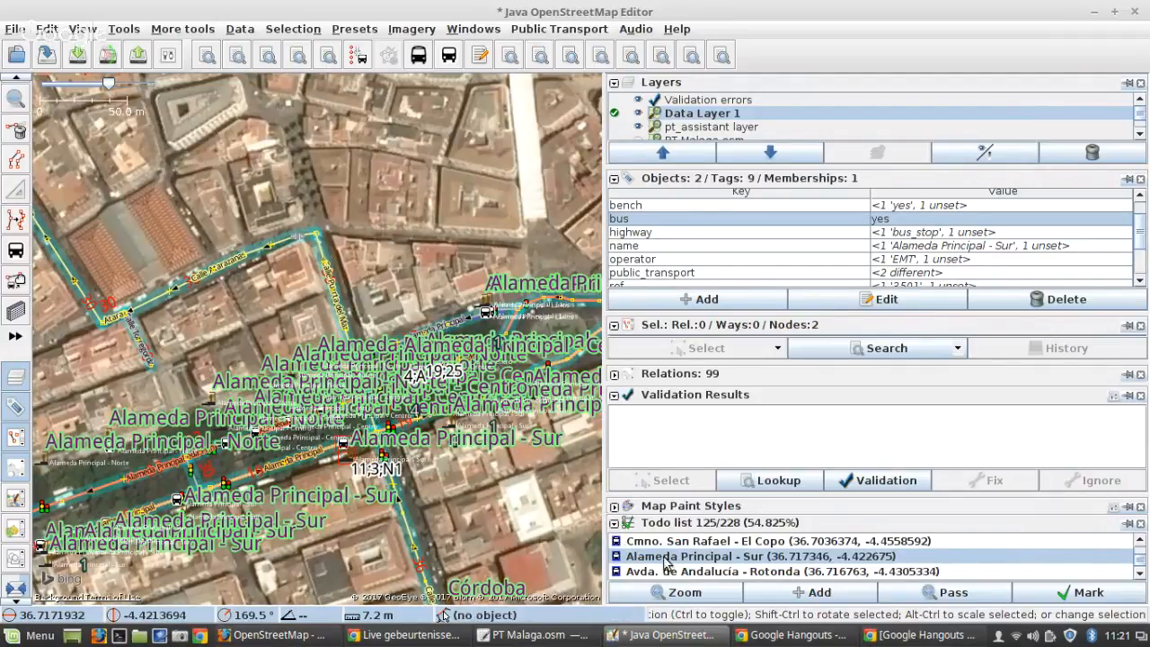
scroll(676, 570, "down", 2)
scroll(676, 571, "up", 2)
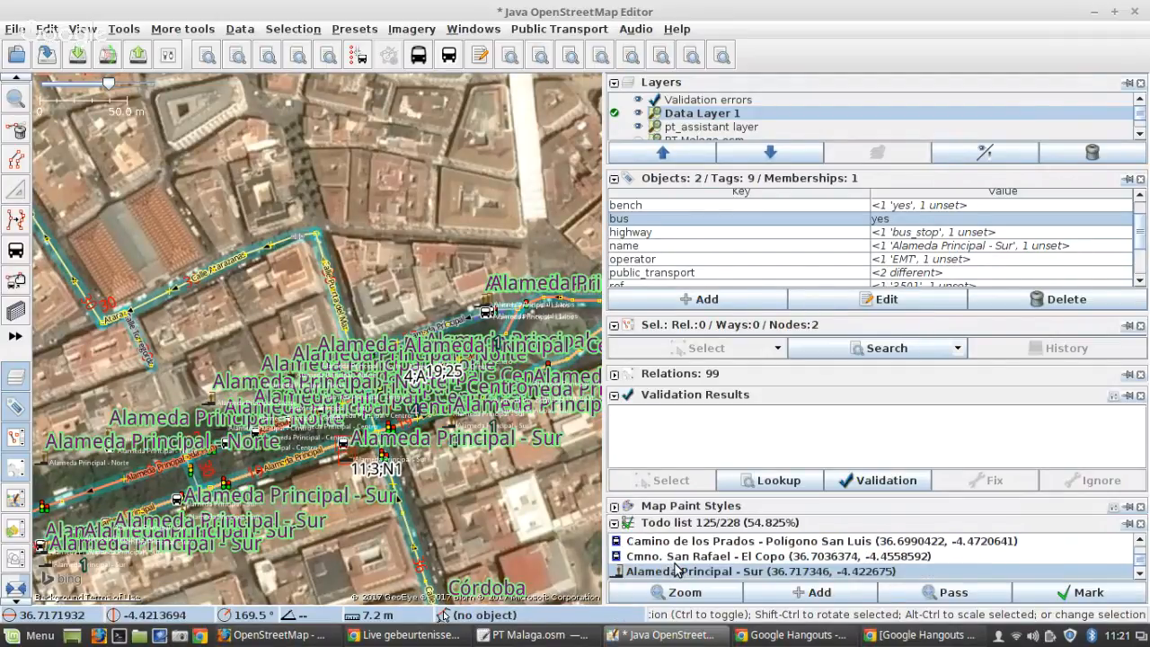
Step: Delete Data Layer 1 without uploading or saving it, and make the PT Malaga.osm layer visible
left_click(680, 113)
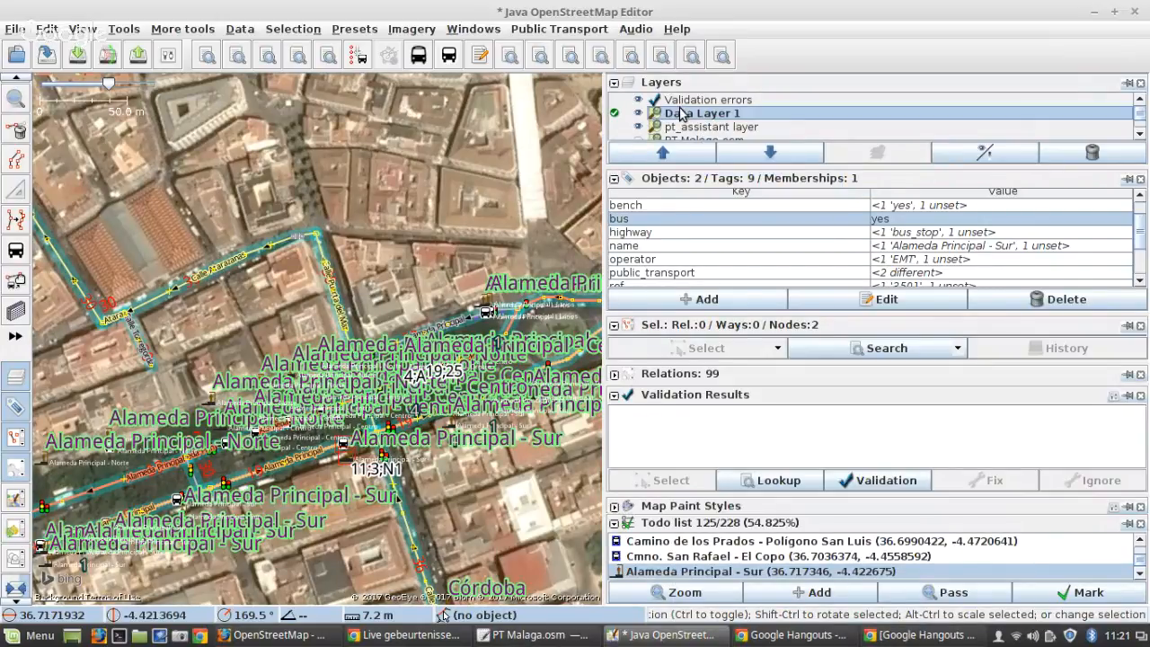
left_click(1090, 155)
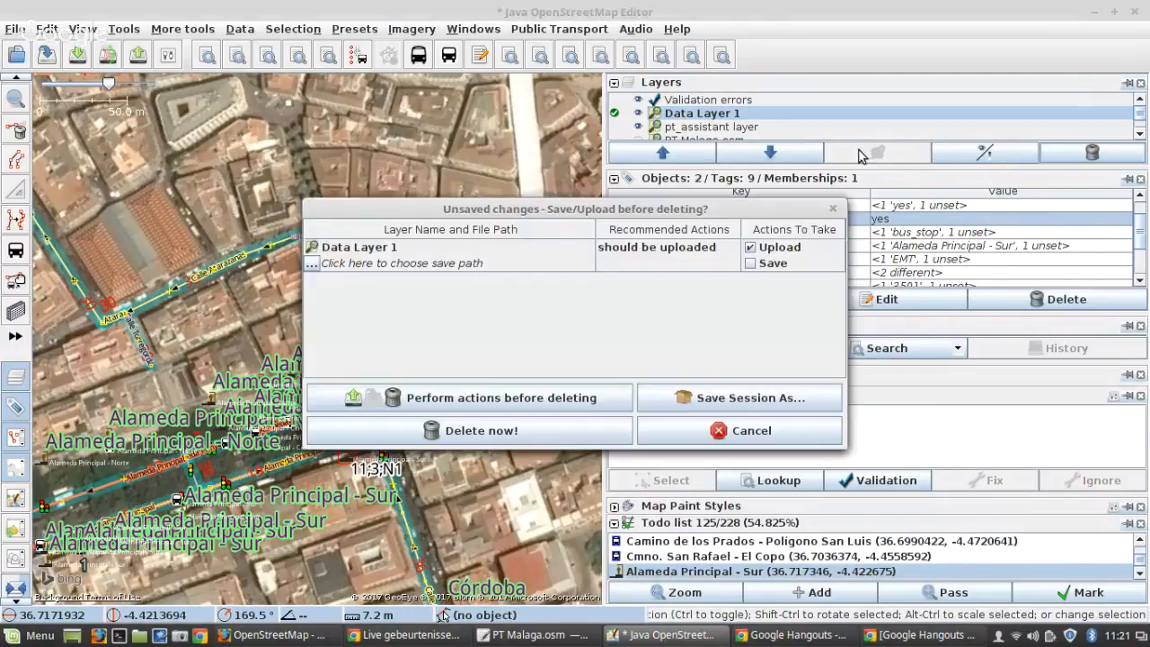
left_click(537, 432)
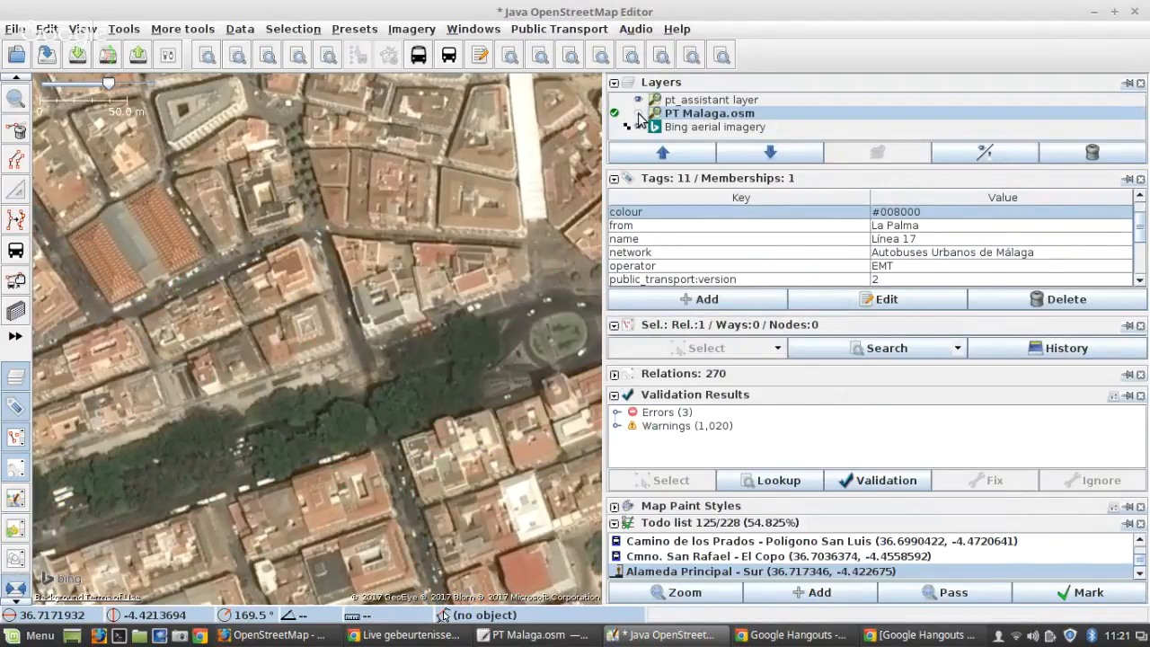
left_click(640, 117)
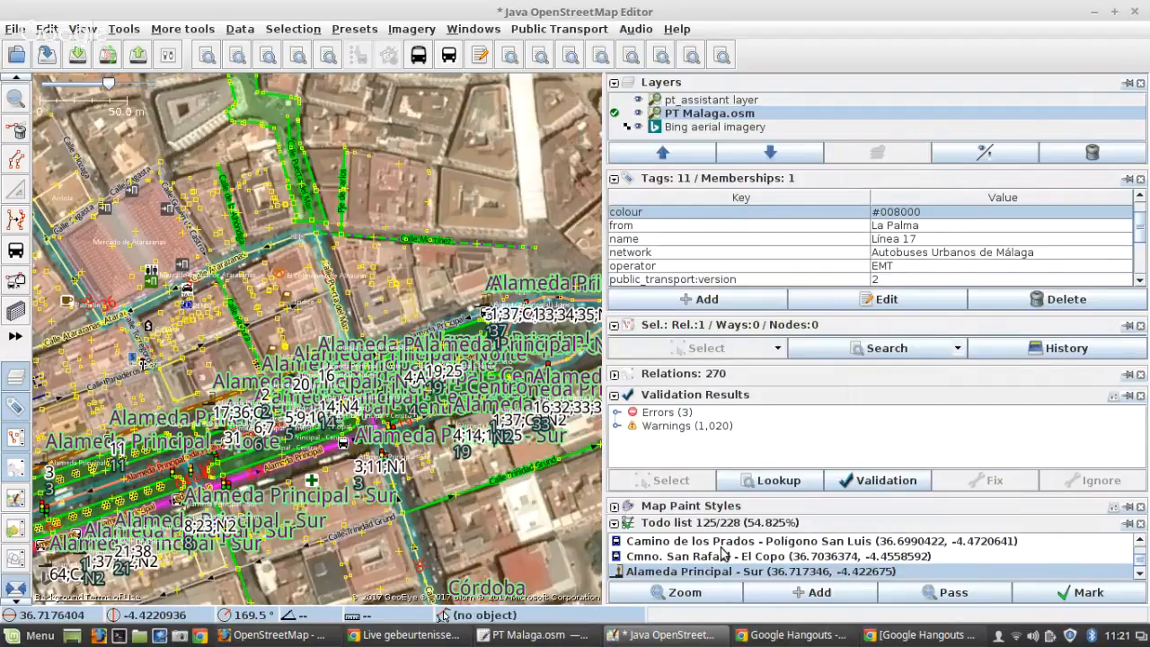
Step: Zoom to the 95-member Línea 15 route from the todo list and open its relation for editing
scroll(722, 555, "up", 15)
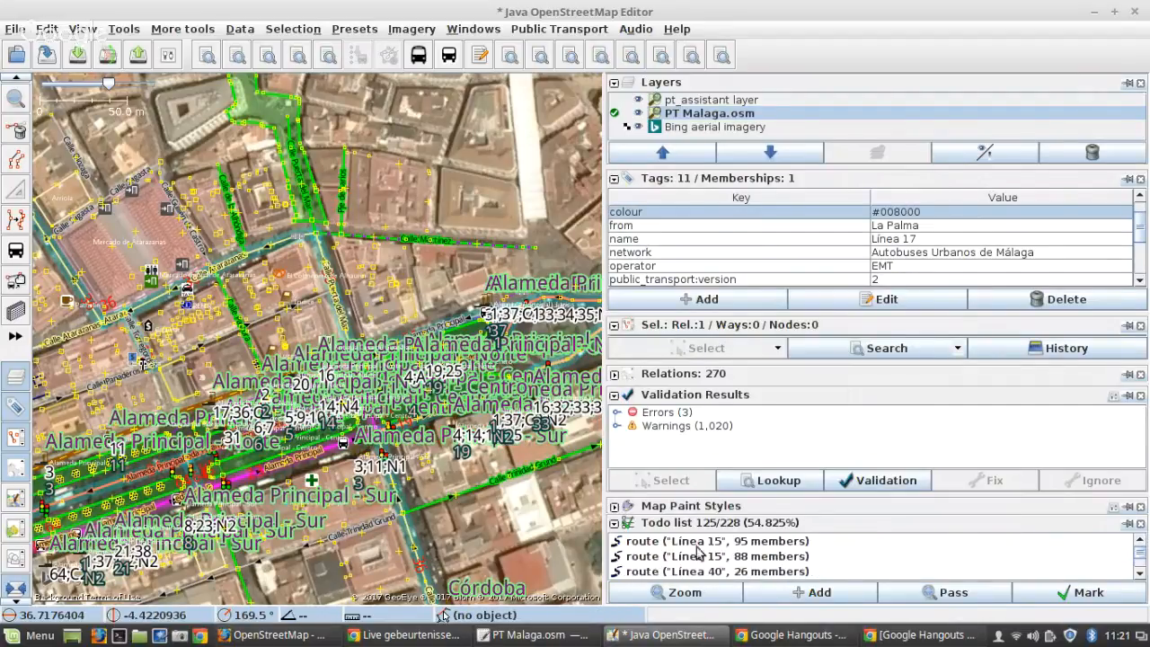
left_click(695, 546)
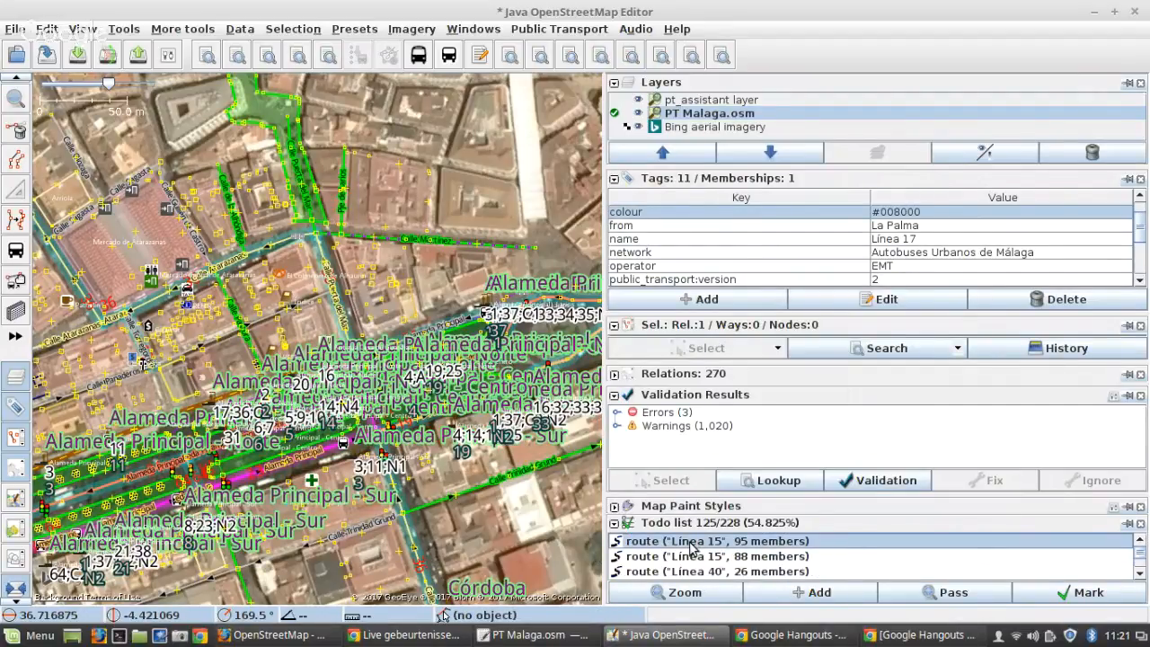
left_click(678, 593)
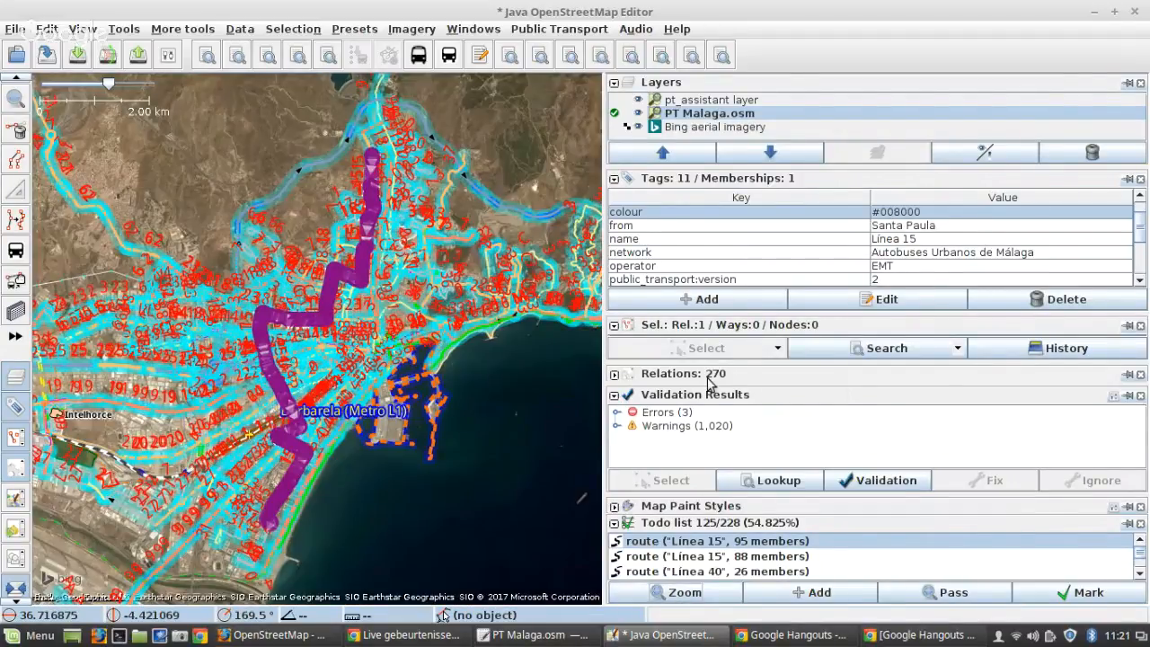
left_click_drag(694, 317, 695, 270)
left_click(689, 296)
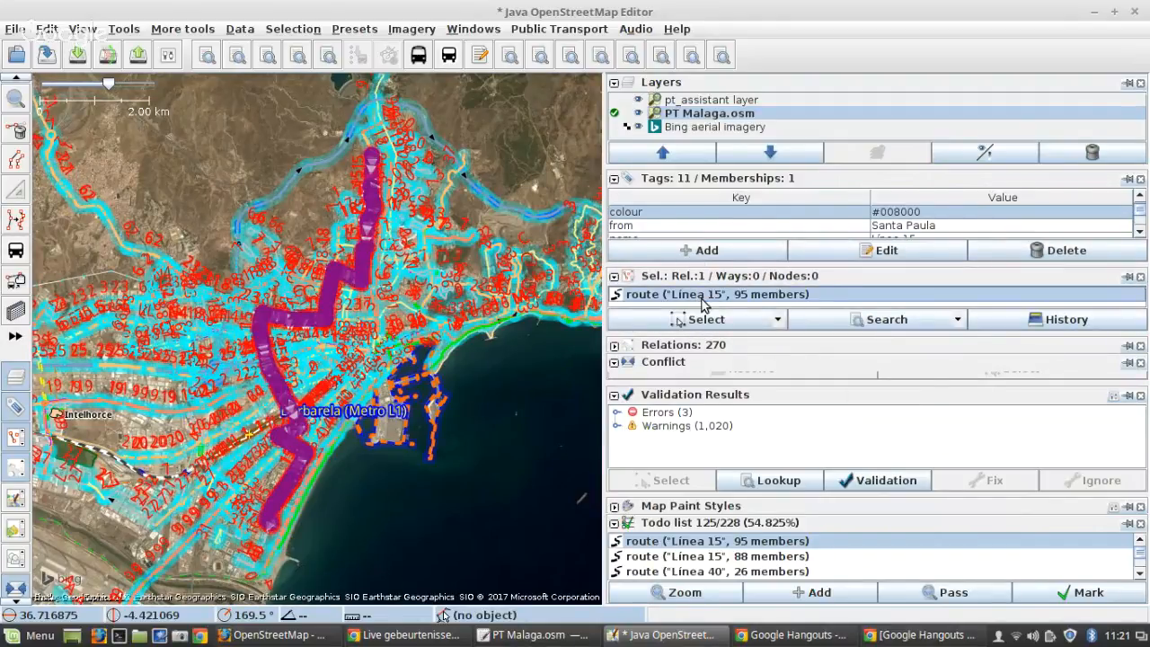
right_click(693, 295)
left_click(737, 365)
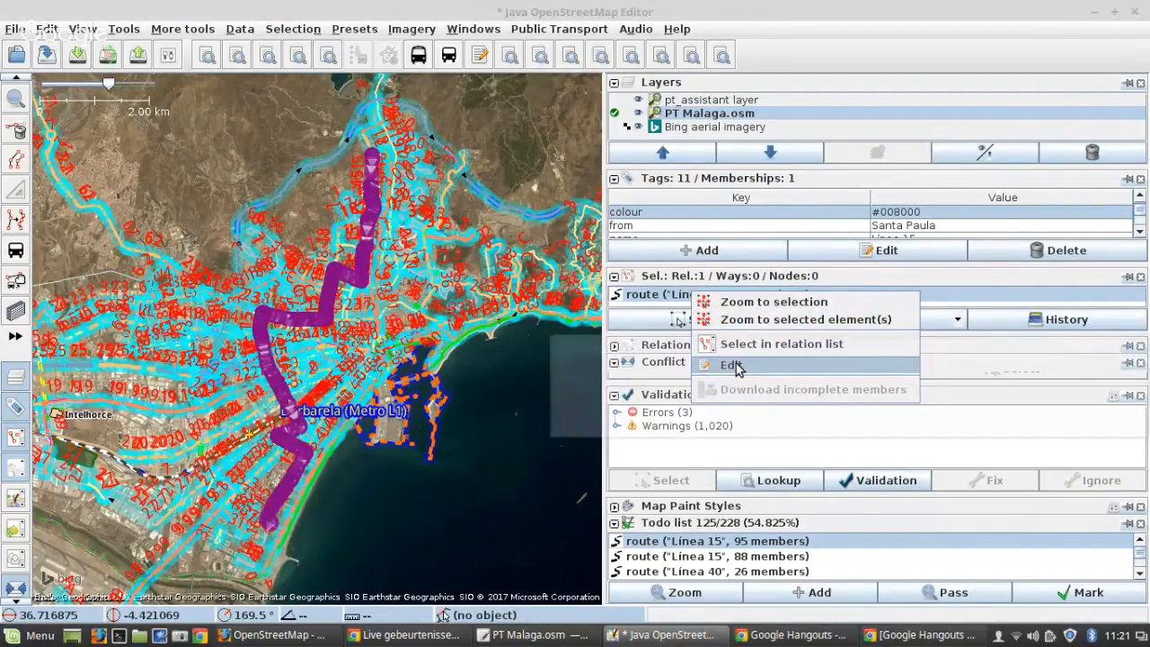
Step: Review the Línea 15 relation's member list and zoom to its first member, Avenida de Jane Bowles
scroll(788, 460, "down", 8)
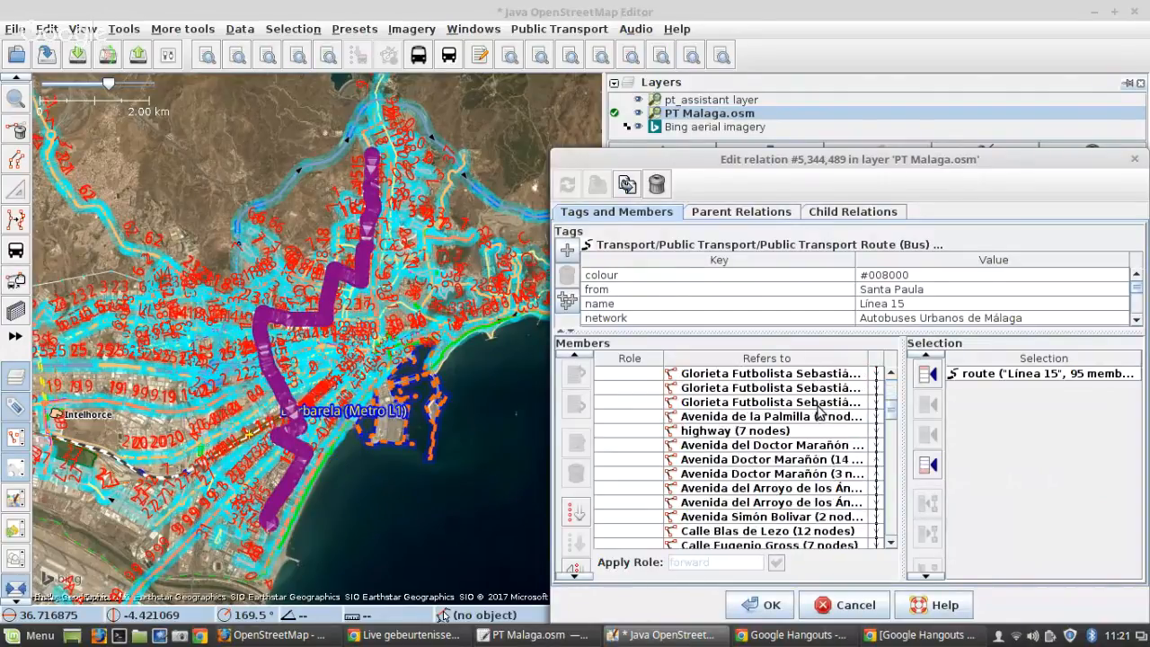
scroll(789, 460, "down", 10)
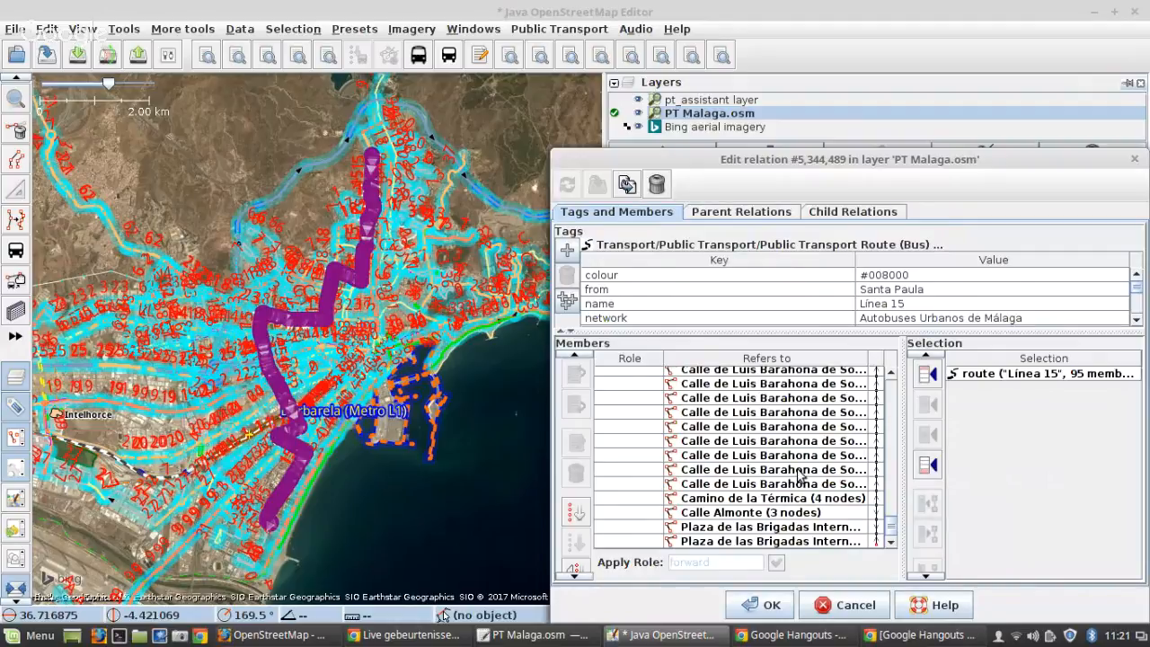
scroll(800, 472, "up", 10)
scroll(800, 453, "up", 8)
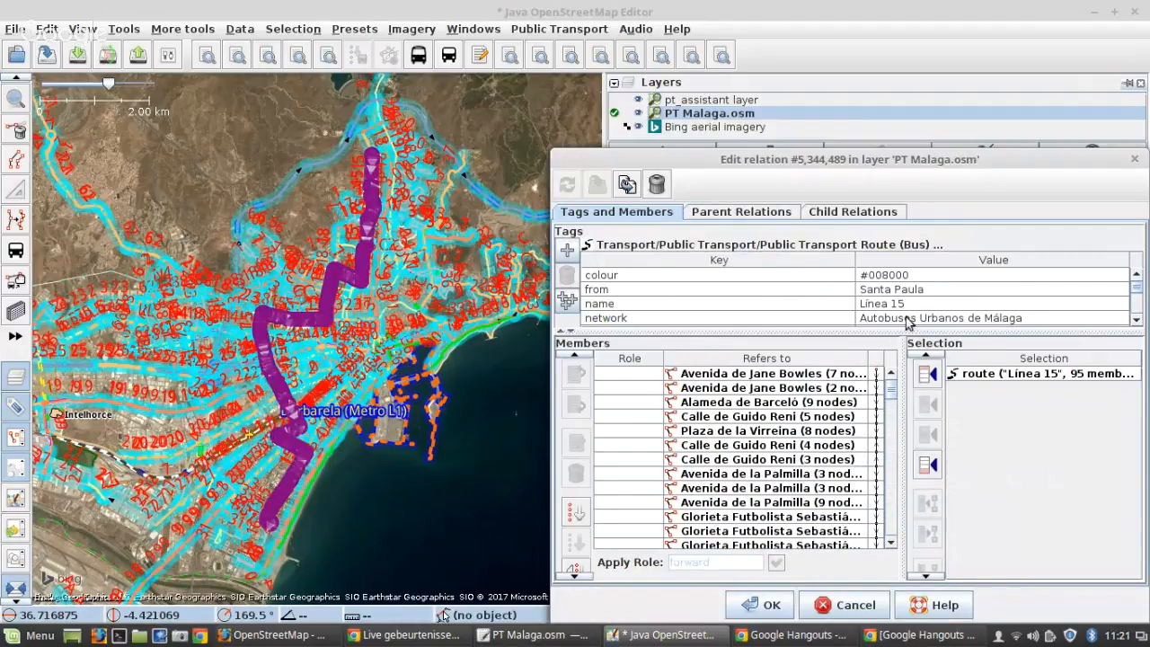
right_click(740, 372)
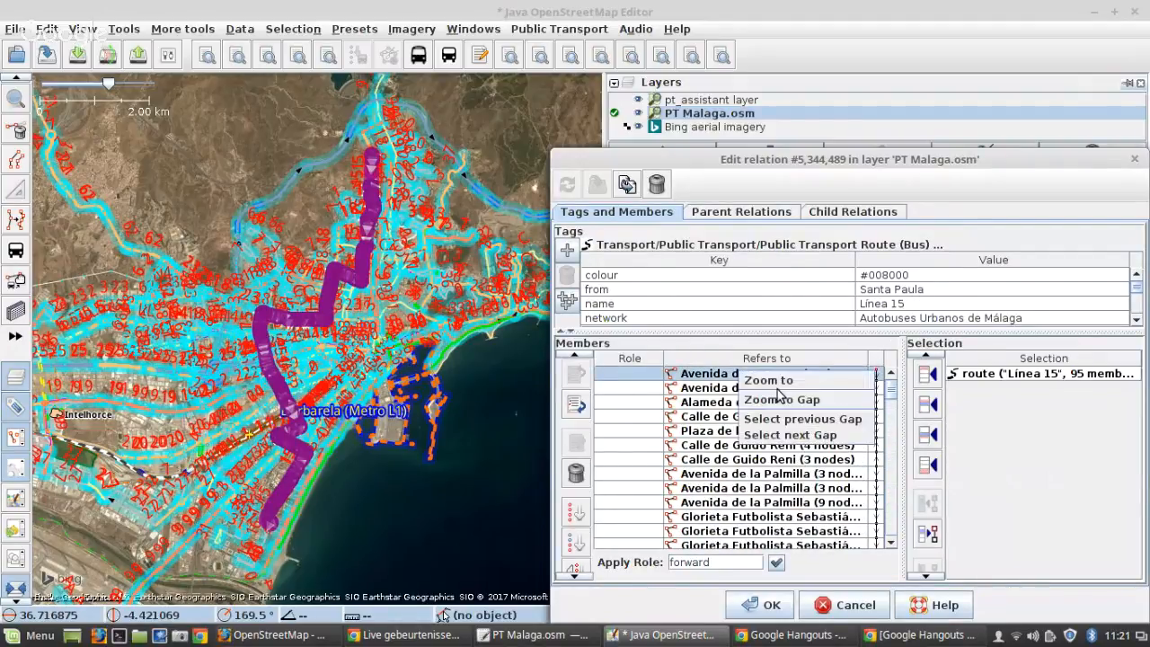
left_click(778, 384)
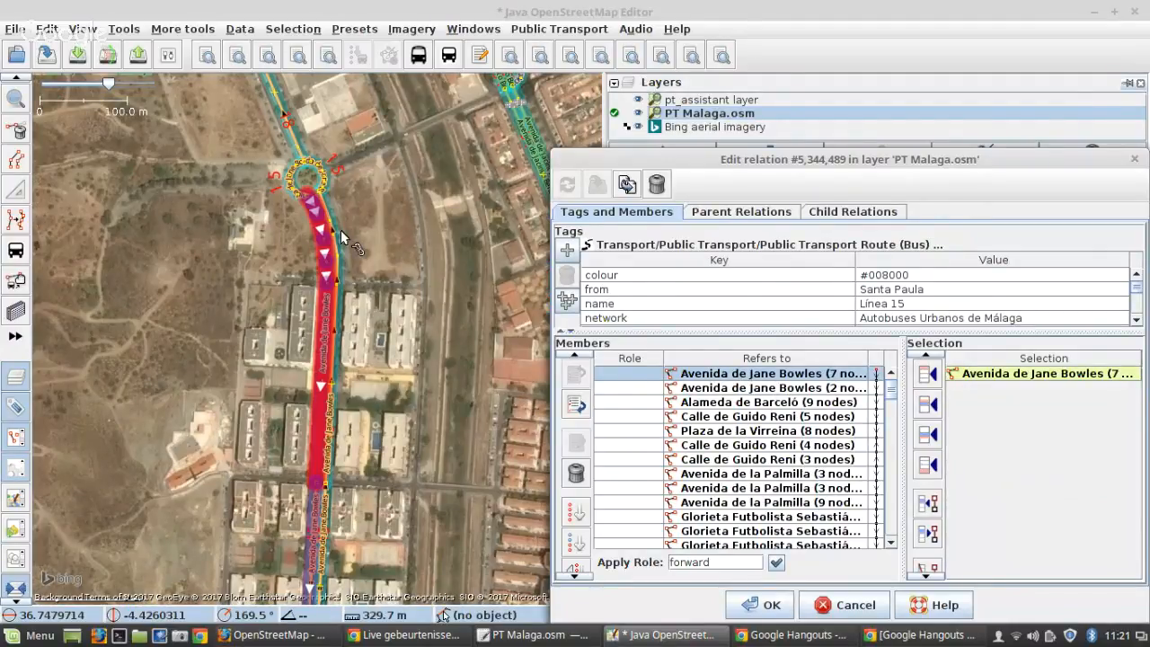
scroll(313, 351, "down", 4)
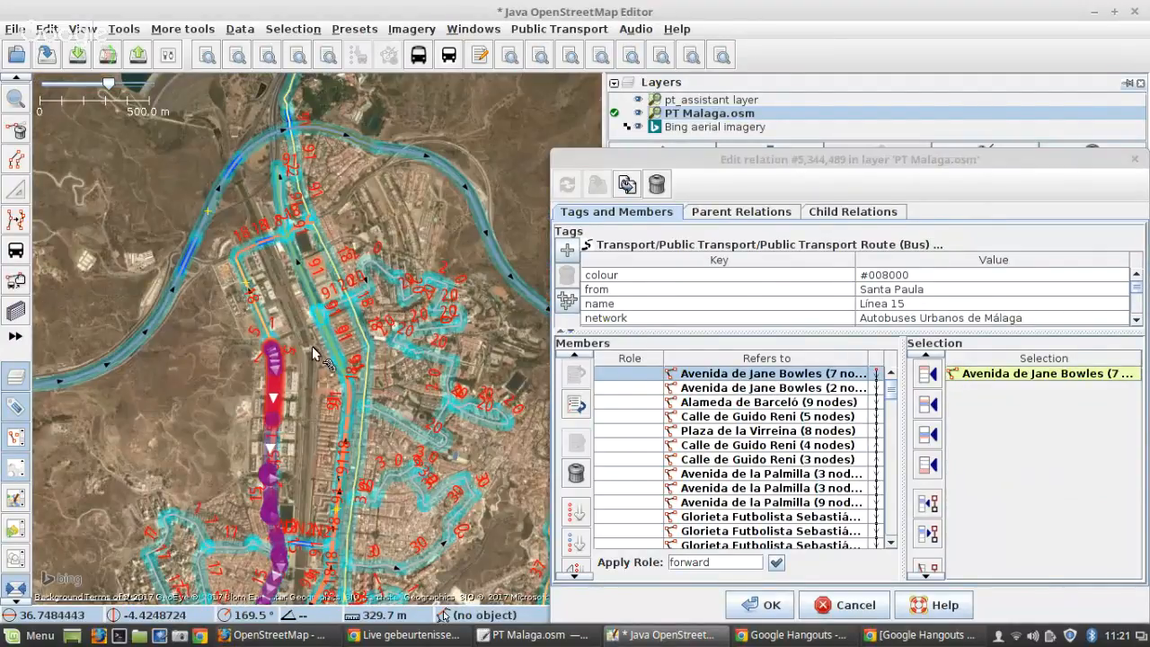
Step: Check the Línea 15 relation's remaining tags and zoom to its last member, the Plaza de las Brigadas Internacionales way
scroll(964, 322, "down", 2)
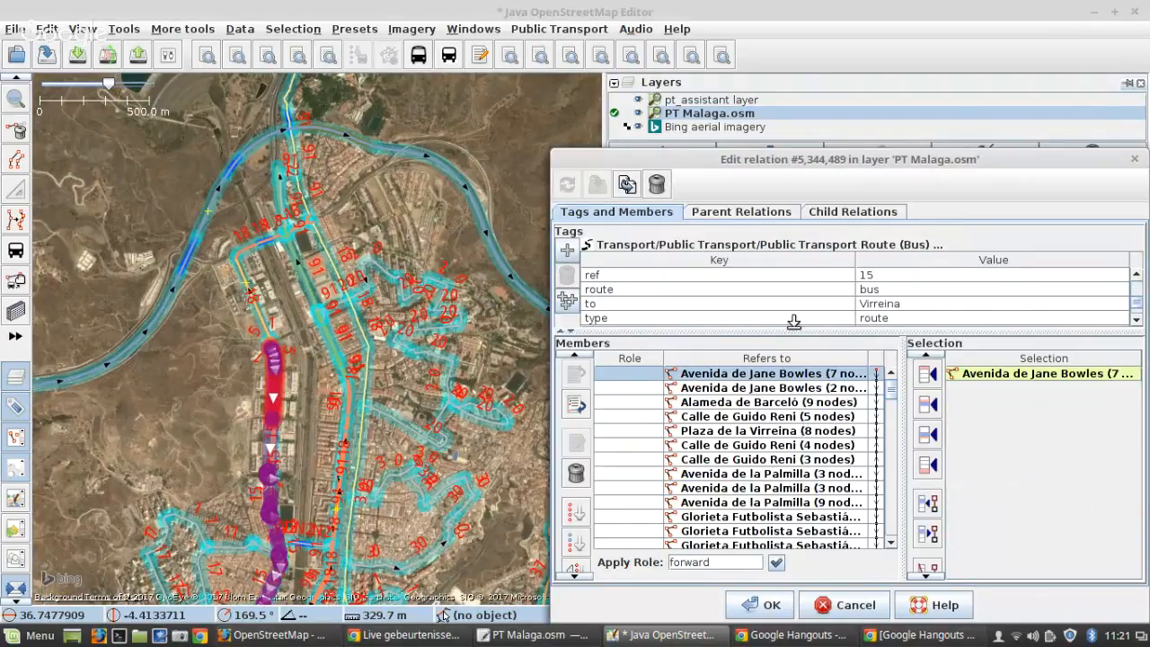
scroll(708, 481, "down", 3)
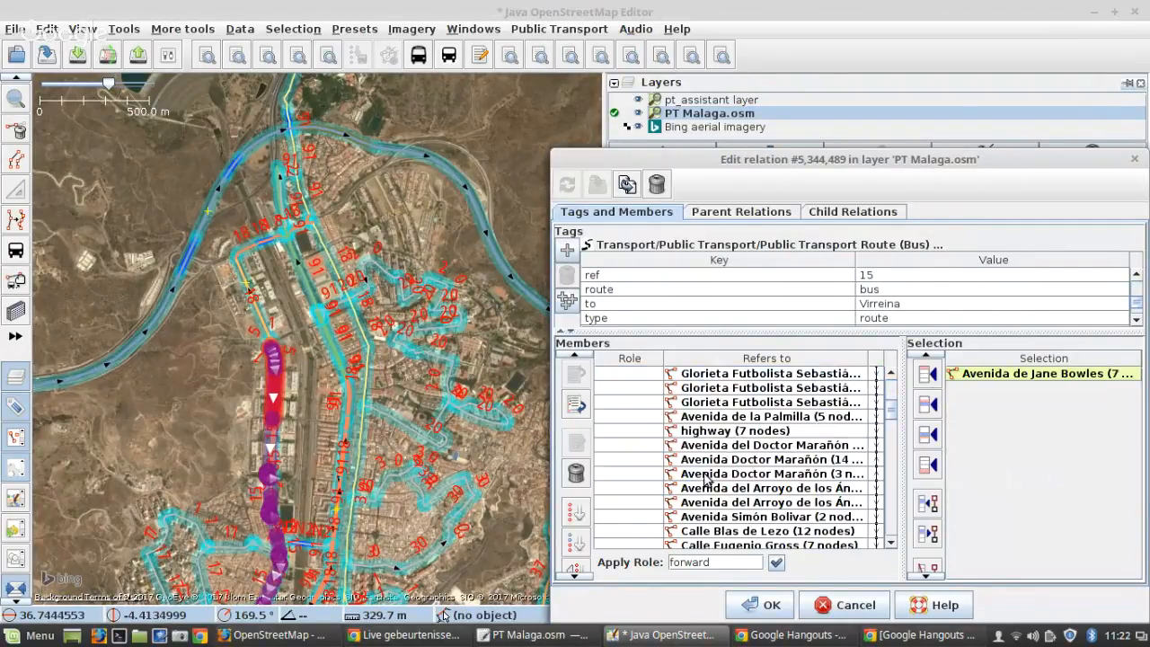
scroll(719, 486, "down", 5)
right_click(720, 542)
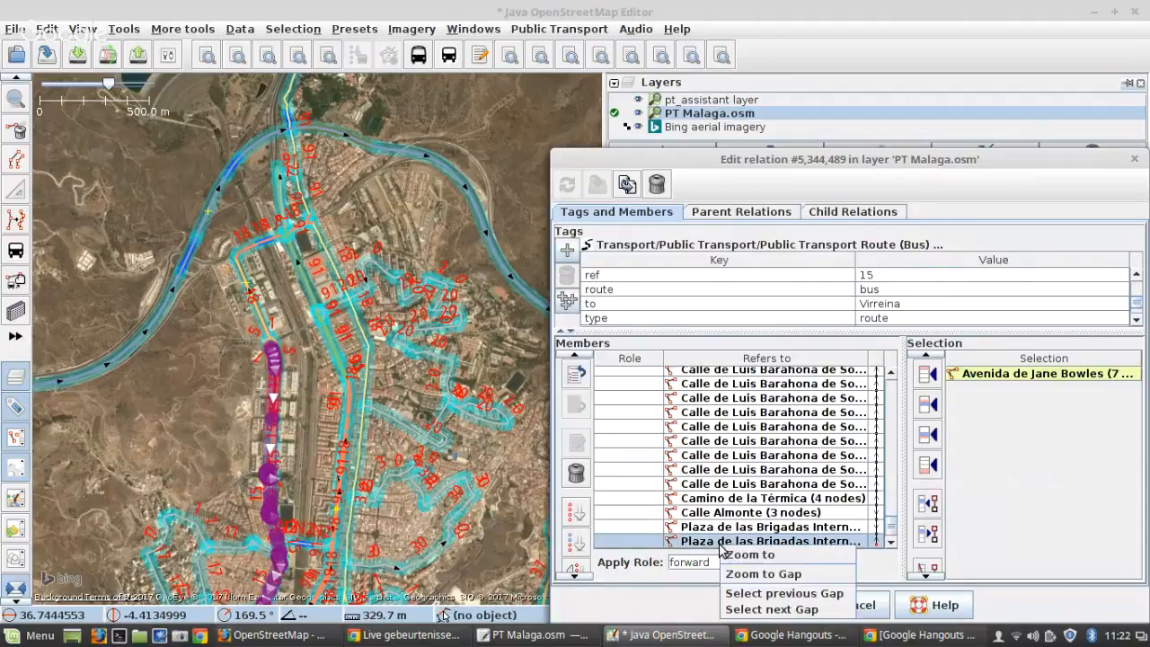
left_click(766, 553)
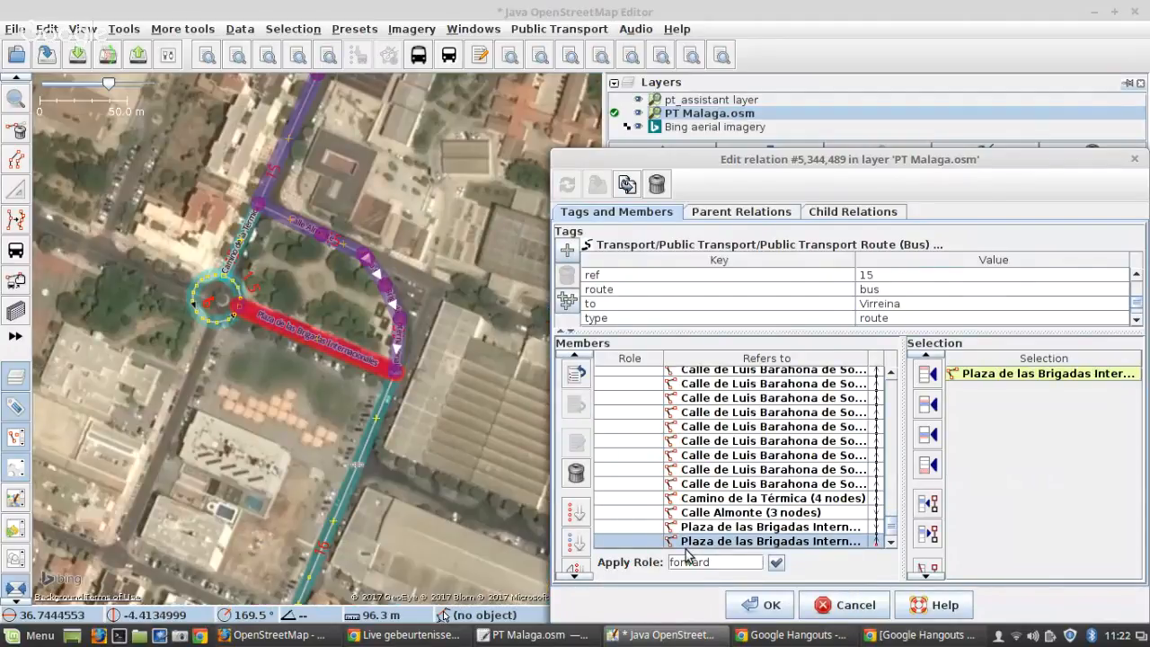
left_click_drag(383, 346, 323, 312)
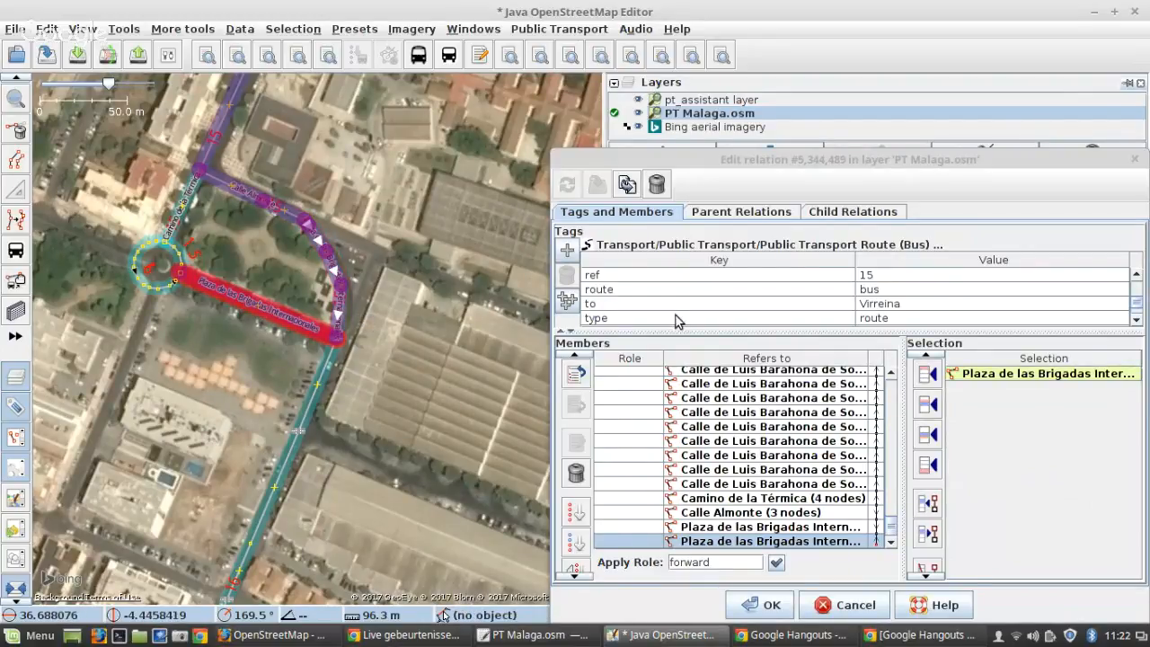
Step: Reuse the earlier regular-expression search on route_ref for line 8, changing it to route_ref="(^|.+;)15(;.+|$)"
left_click(886, 274)
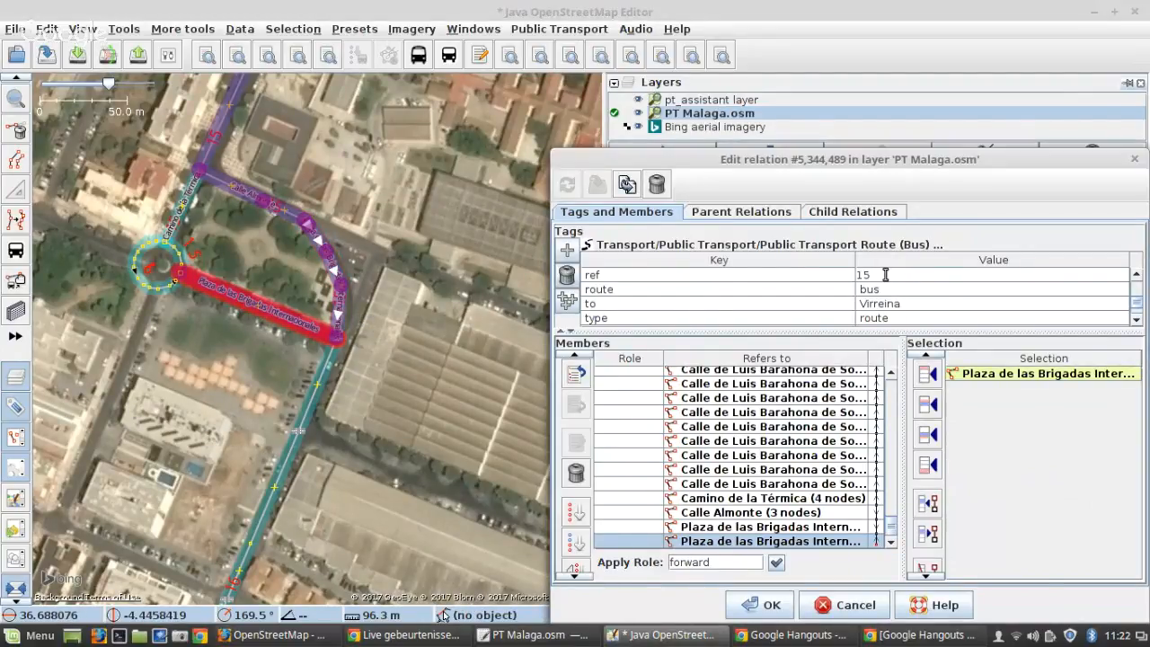
left_click(420, 14)
key("ctrl+f")
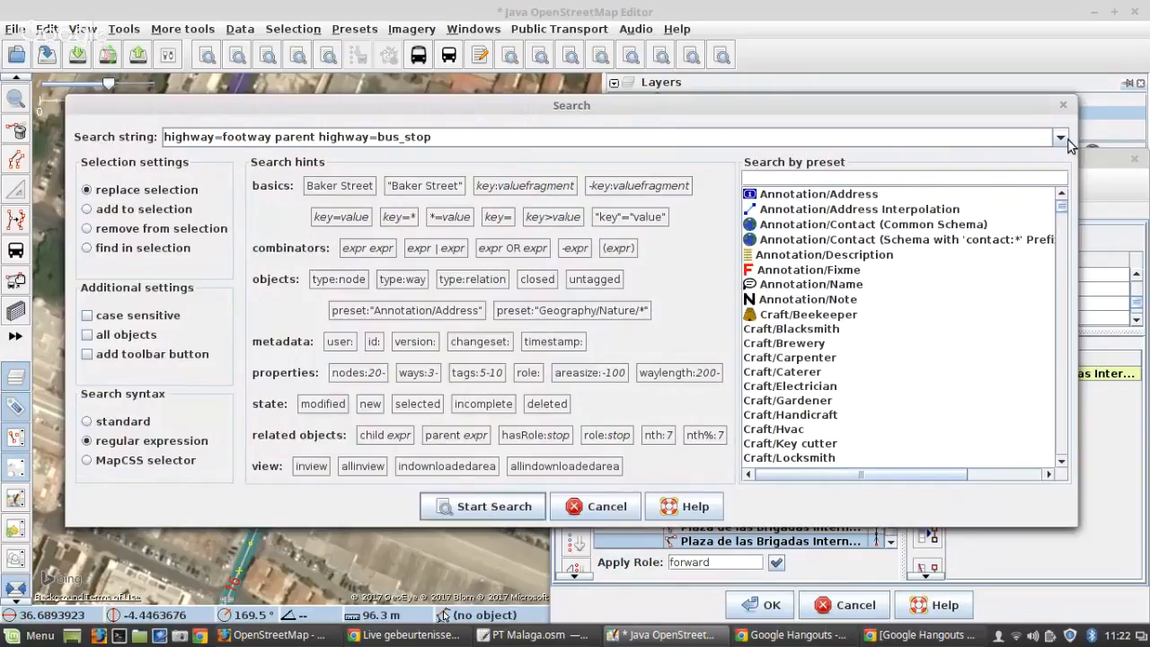
left_click(1060, 139)
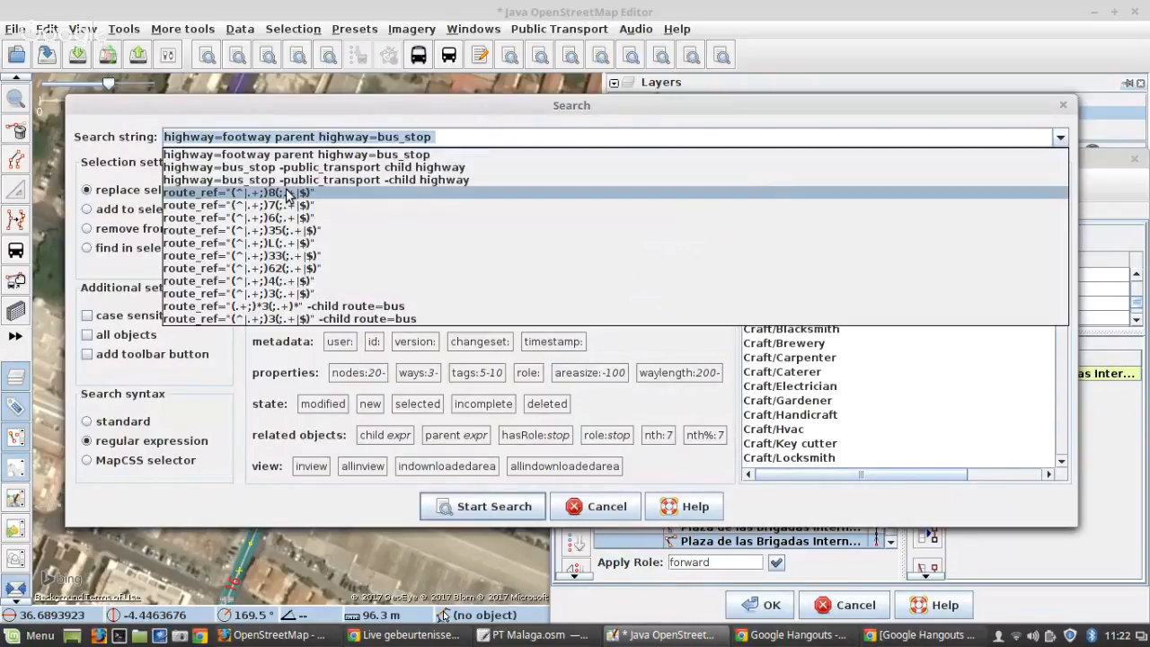
left_click(288, 193)
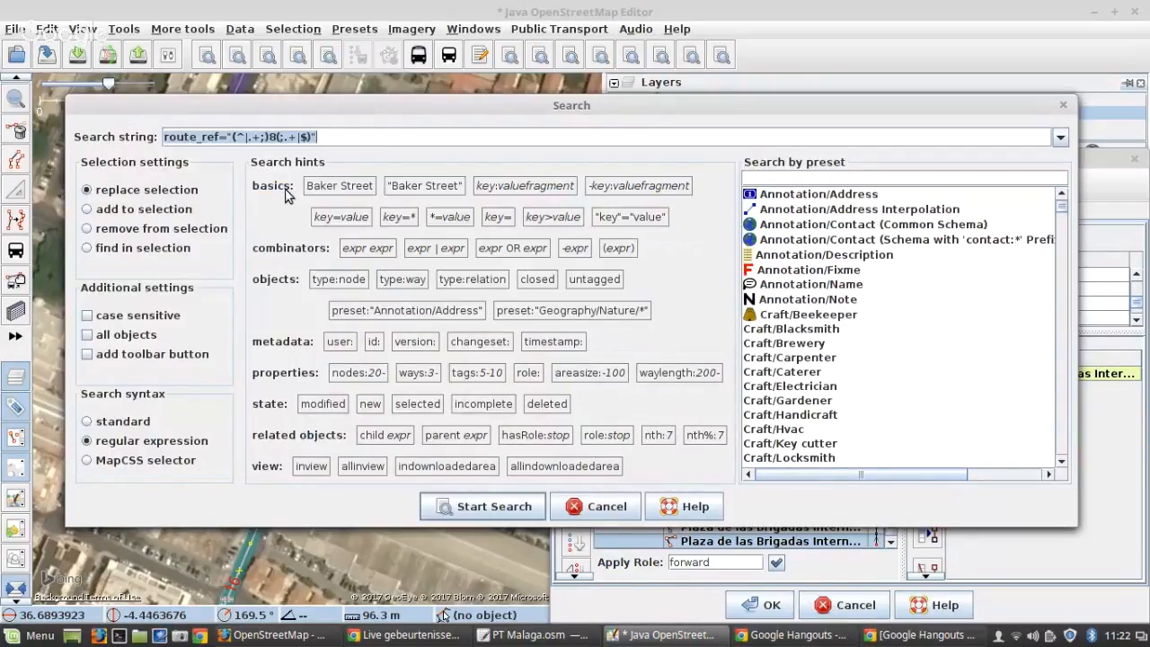
left_click(277, 137)
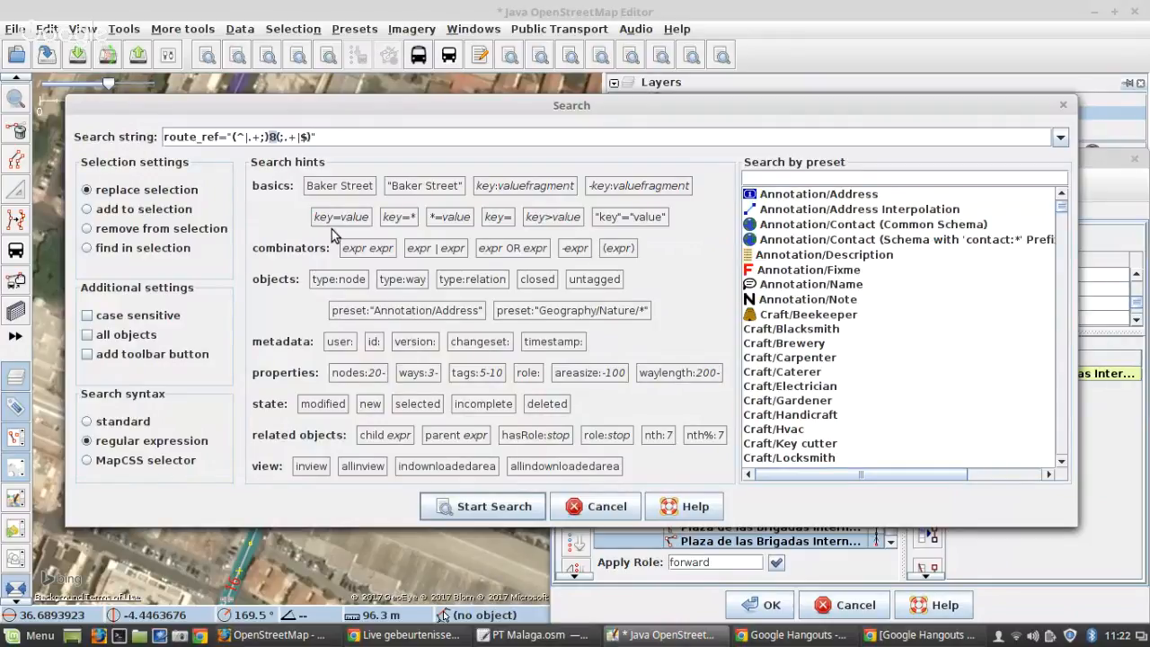
key("BackSpace")
type("15")
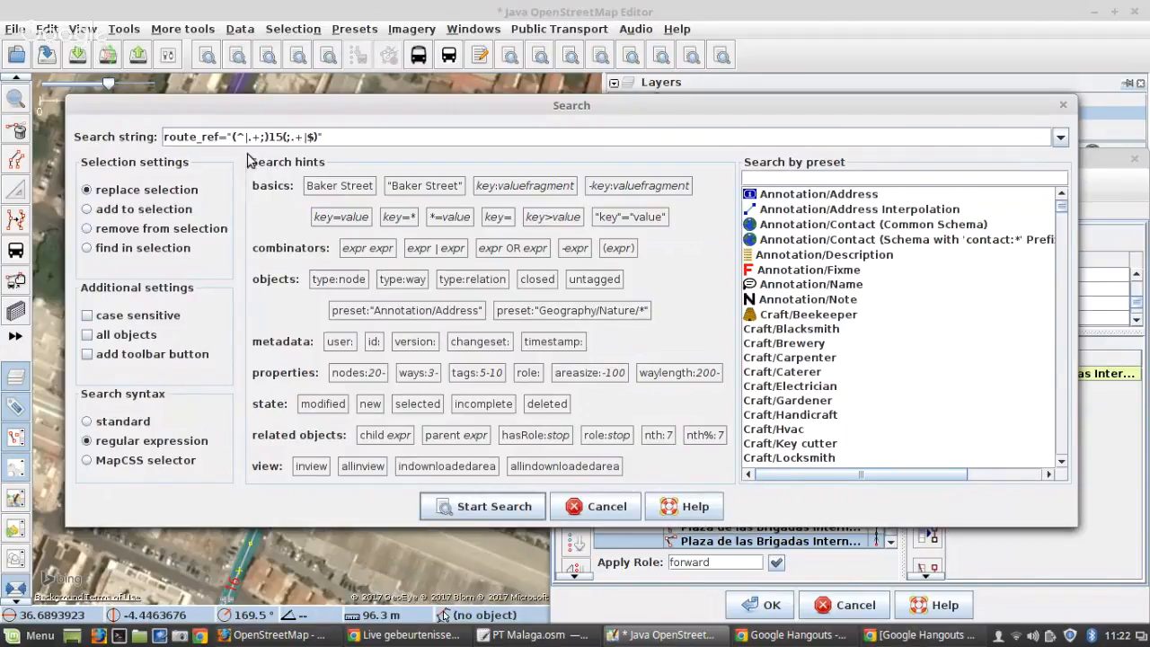
Step: Examine the route_ref search expression part by part: the start-of-value alternative, the preceding text with semicolon, and the ending alternatives
left_click_drag(237, 138, 245, 137)
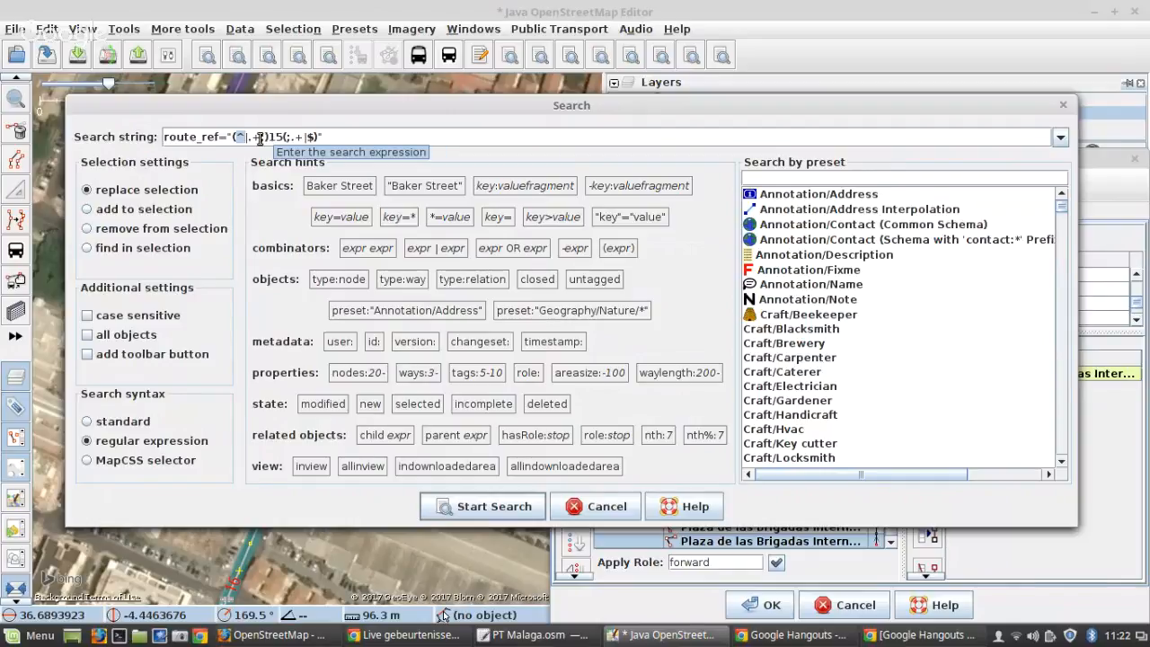
key("Right")
type("|")
key("shift+Right")
key("shift+Right")
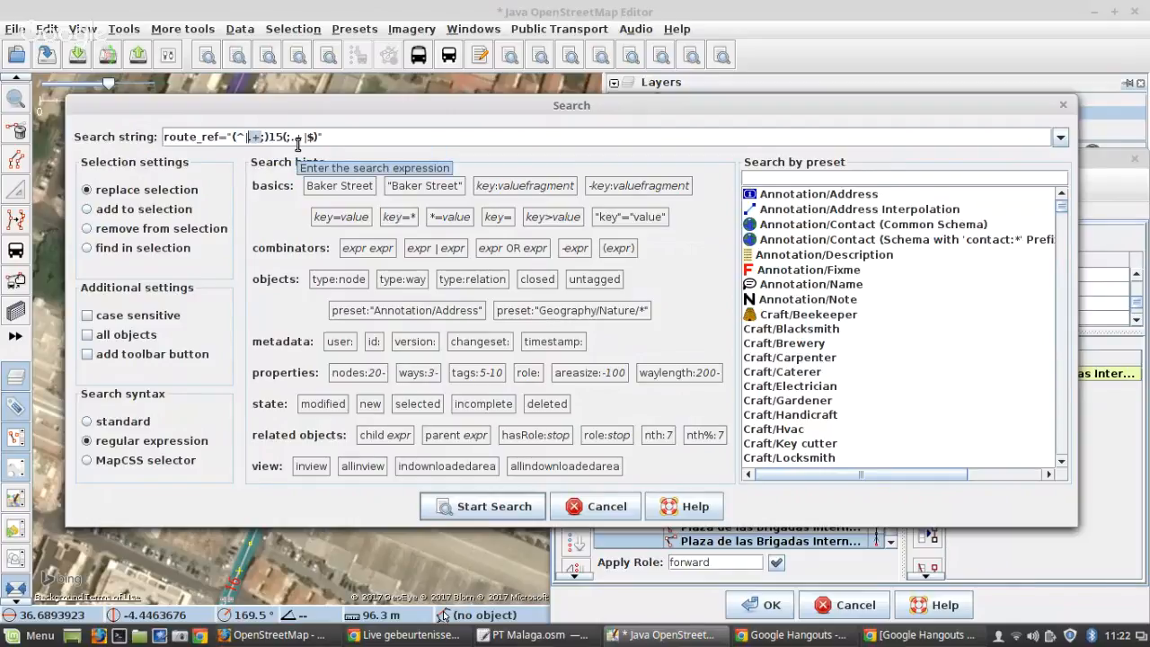
key("Right")
key("shift+Right")
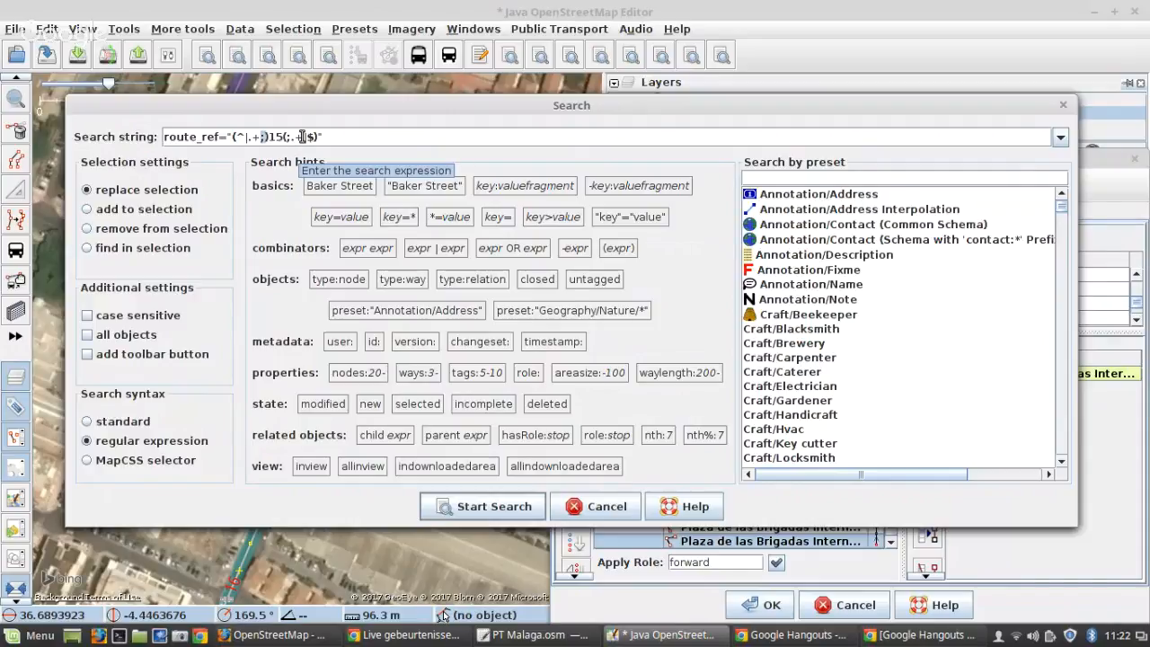
left_click(304, 137)
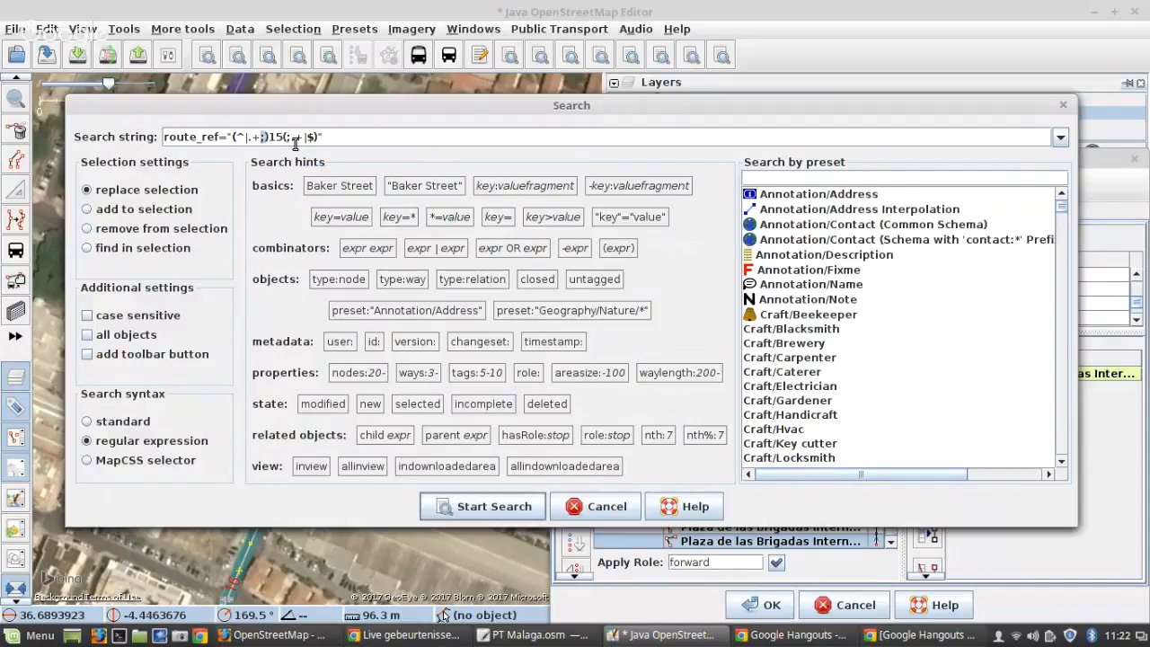
type("|")
Step: Run the route_ref search for line 15 and insert all found stops at the beginning of the Línea 15 relation's members
left_click(493, 507)
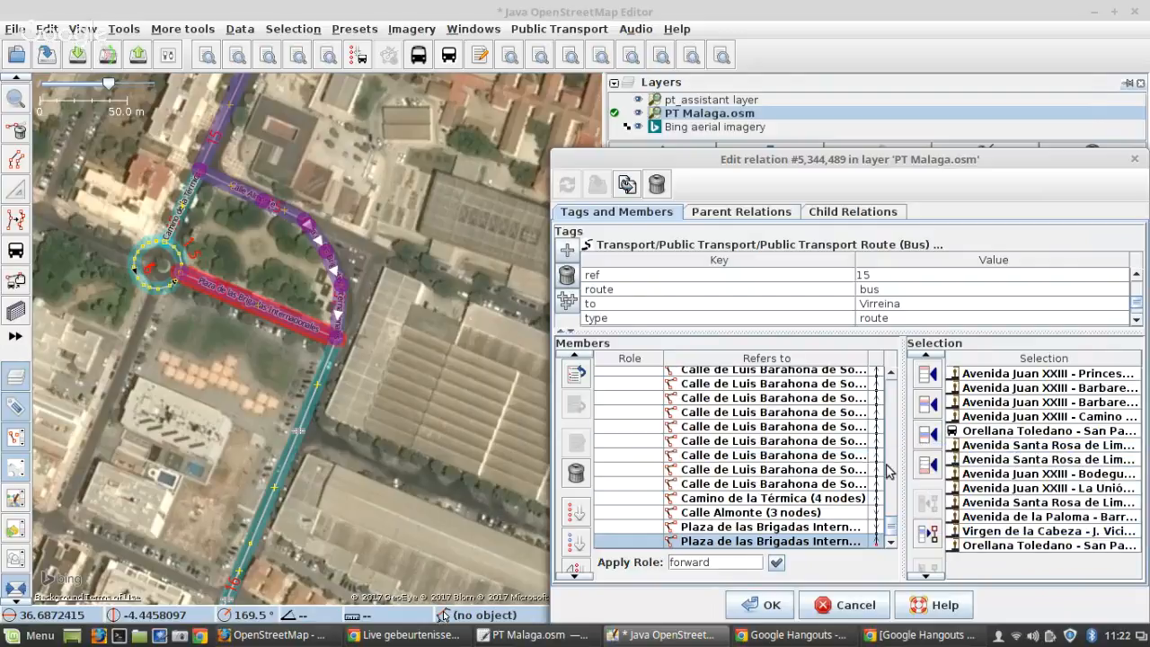
left_click(931, 377)
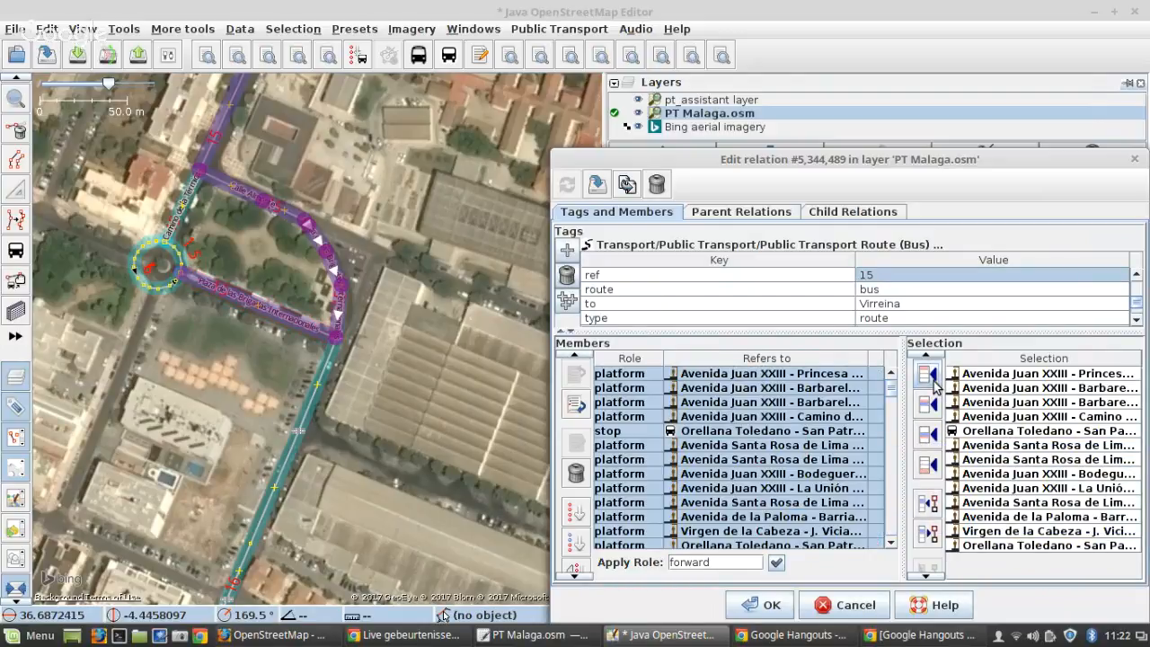
Step: Zoom to the stop-role member Orellana Toledano - San Patricio and transfer its details to the neighbouring platform node
left_click(724, 431)
right_click(712, 435)
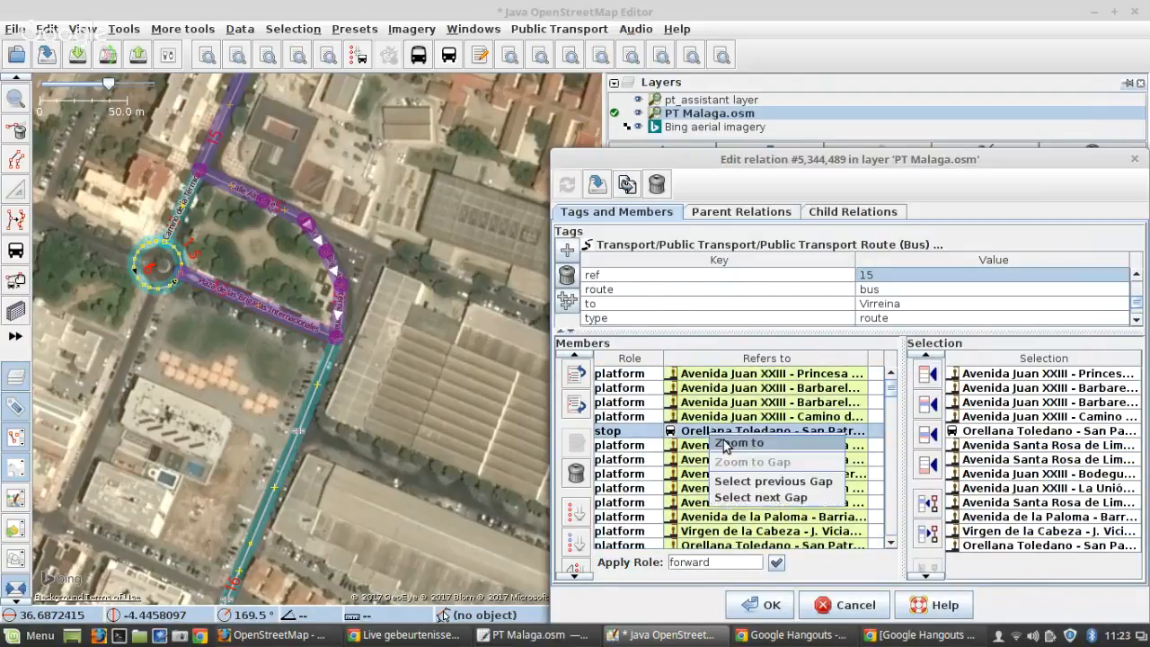
left_click(726, 444)
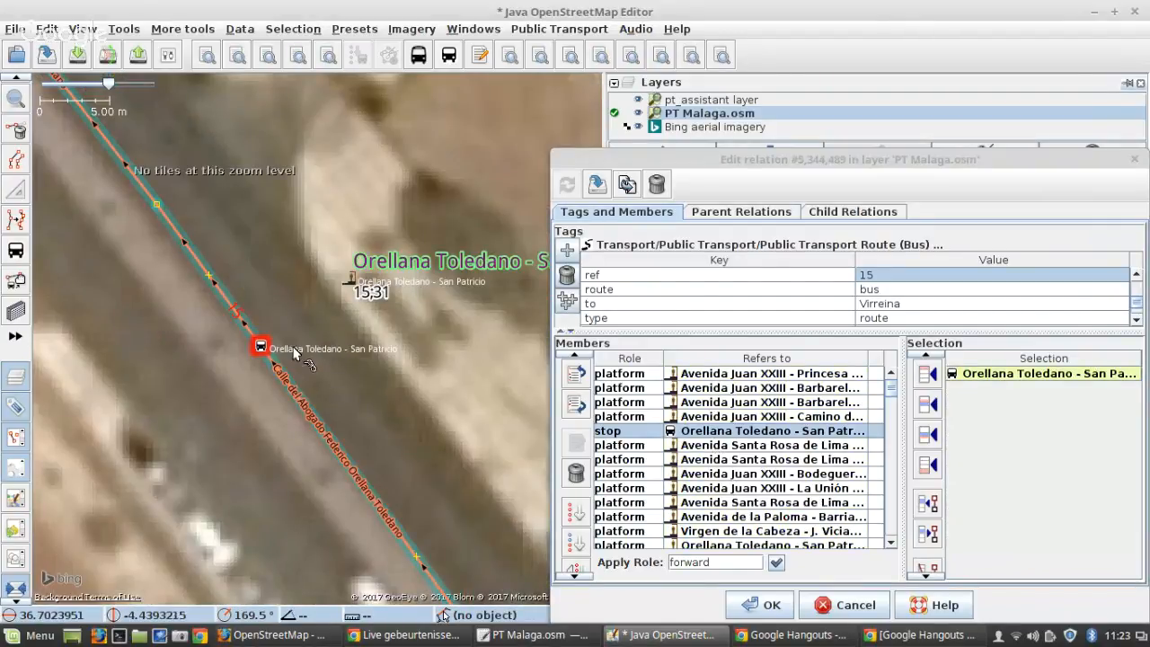
left_click(350, 278, "shift")
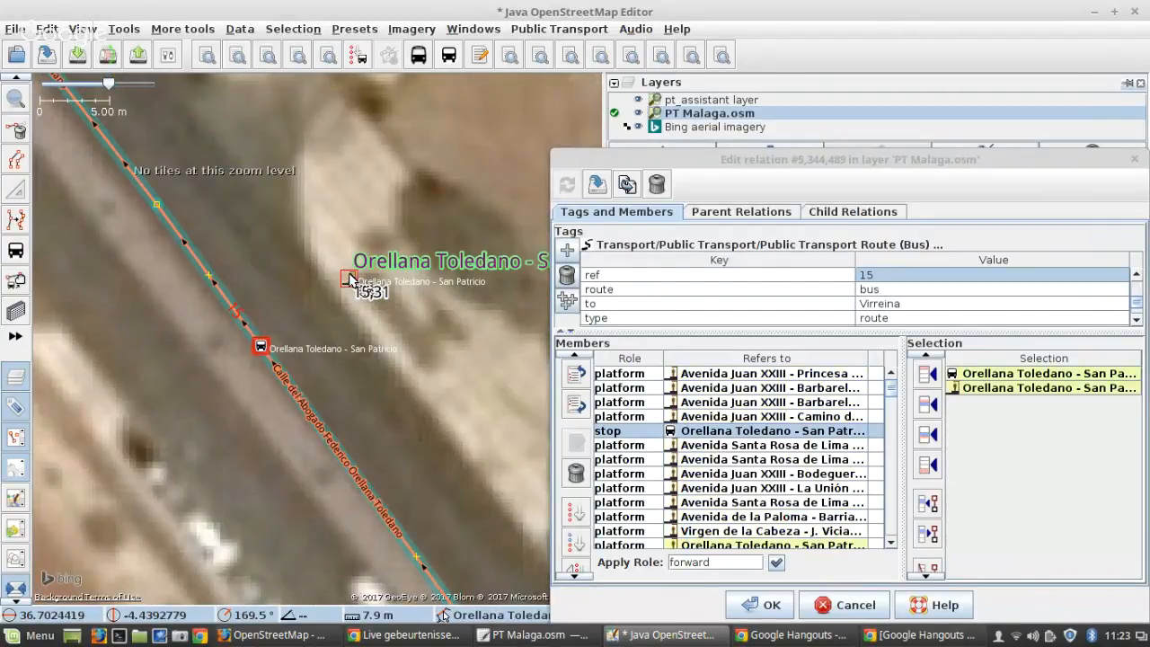
left_click(359, 58)
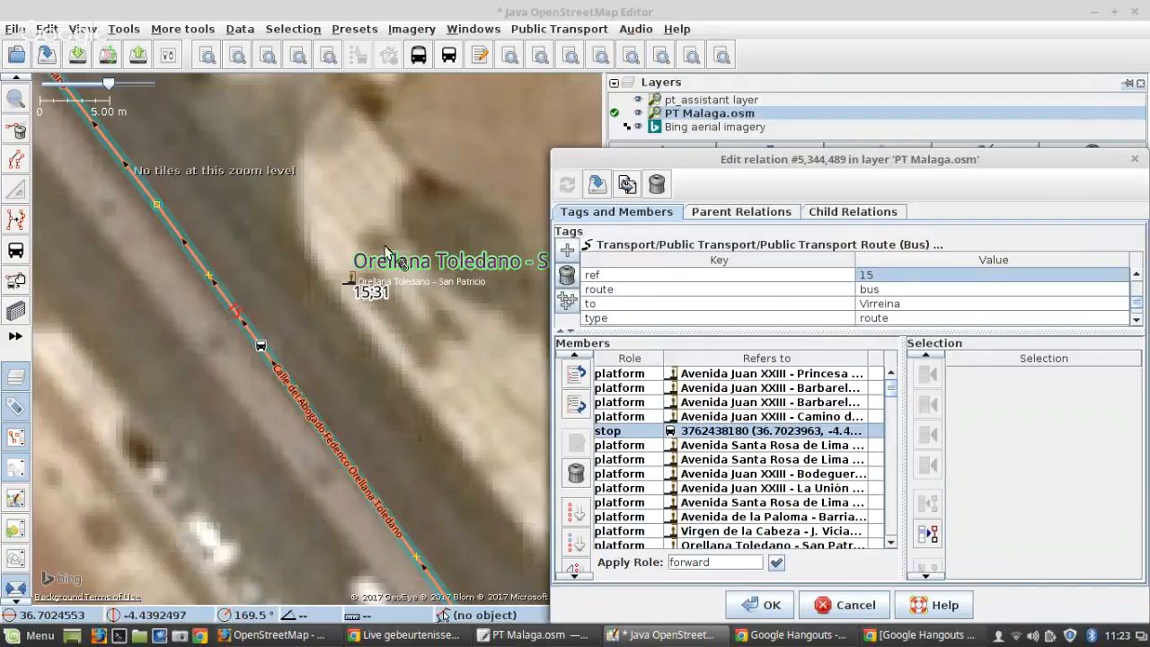
Step: Remove the Orellana Toledano stop-role node from the Línea 15 members and apply the relation update
left_click(576, 472)
scroll(745, 447, "down", 1)
scroll(745, 447, "up", 1)
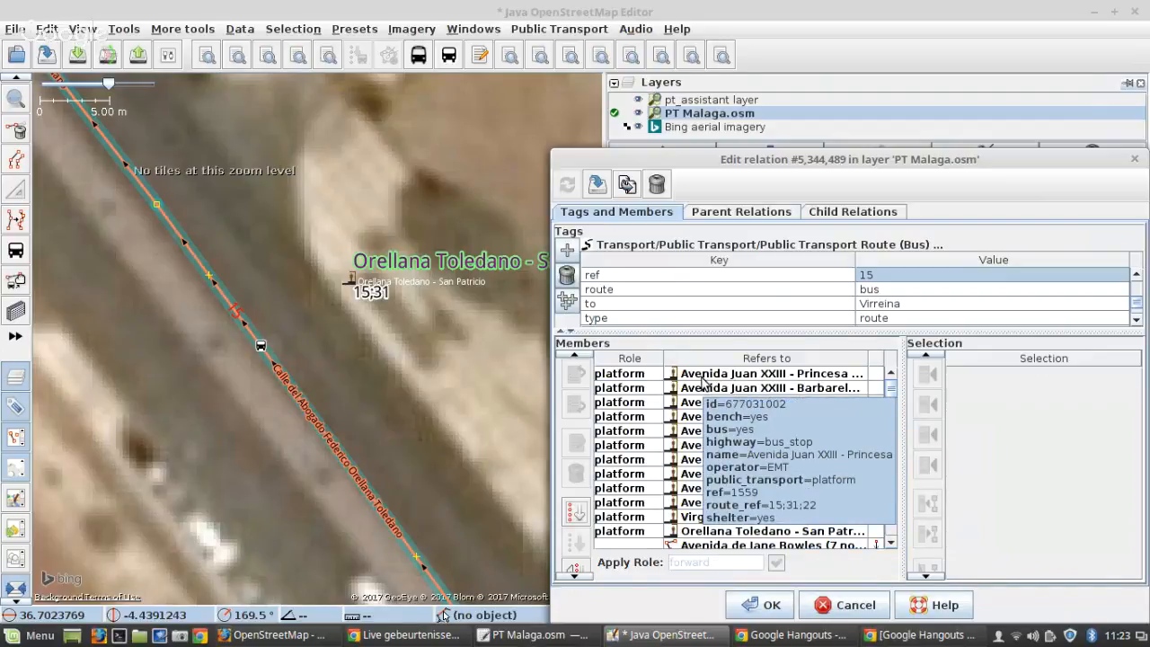
left_click(596, 185)
Step: Select the Orellana Toledano - San Patricio platform on the map and add Avenida Juan XXIII - Princesa to the selection
scroll(903, 306, "down", 1)
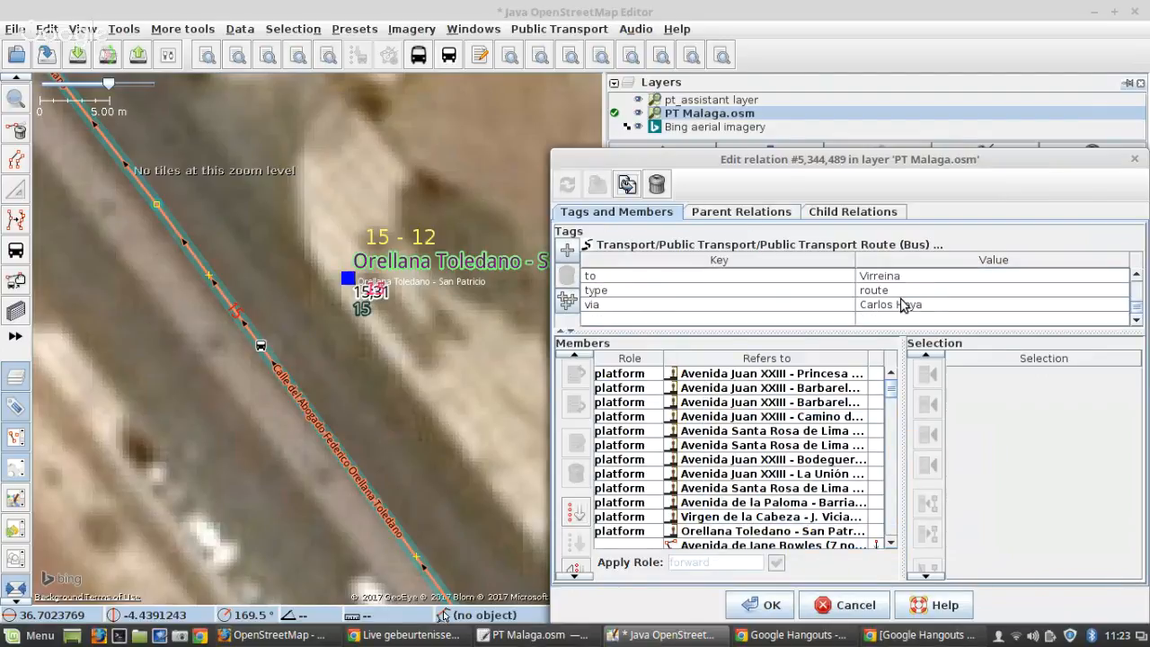
scroll(901, 306, "up", 2)
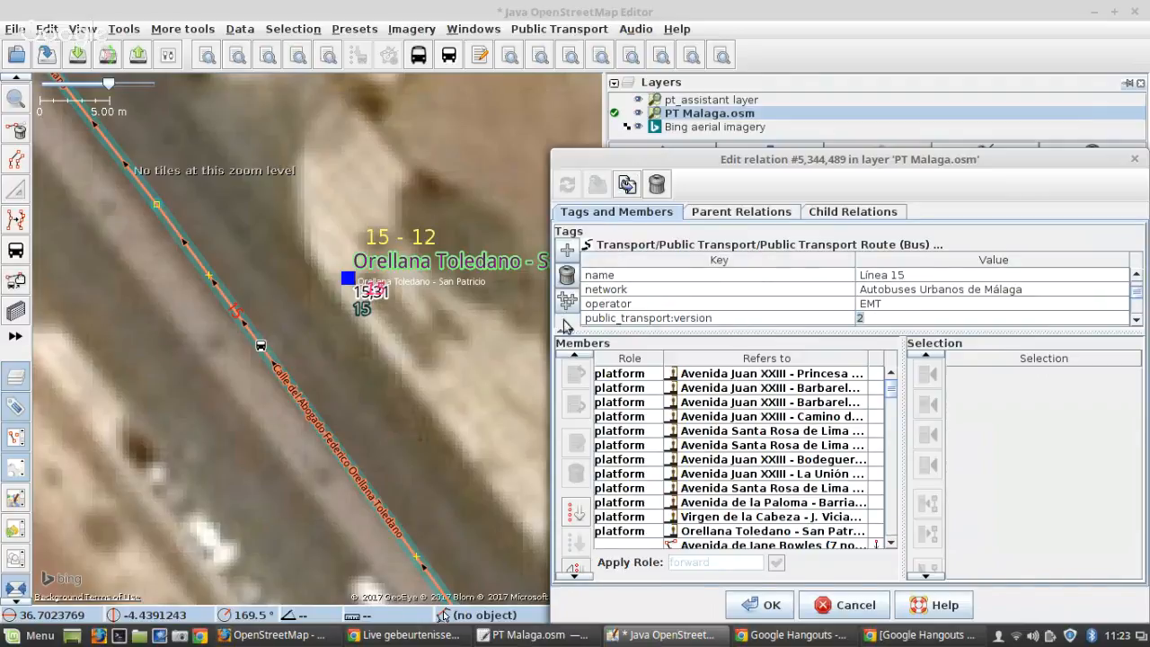
scroll(388, 299, "down", 5)
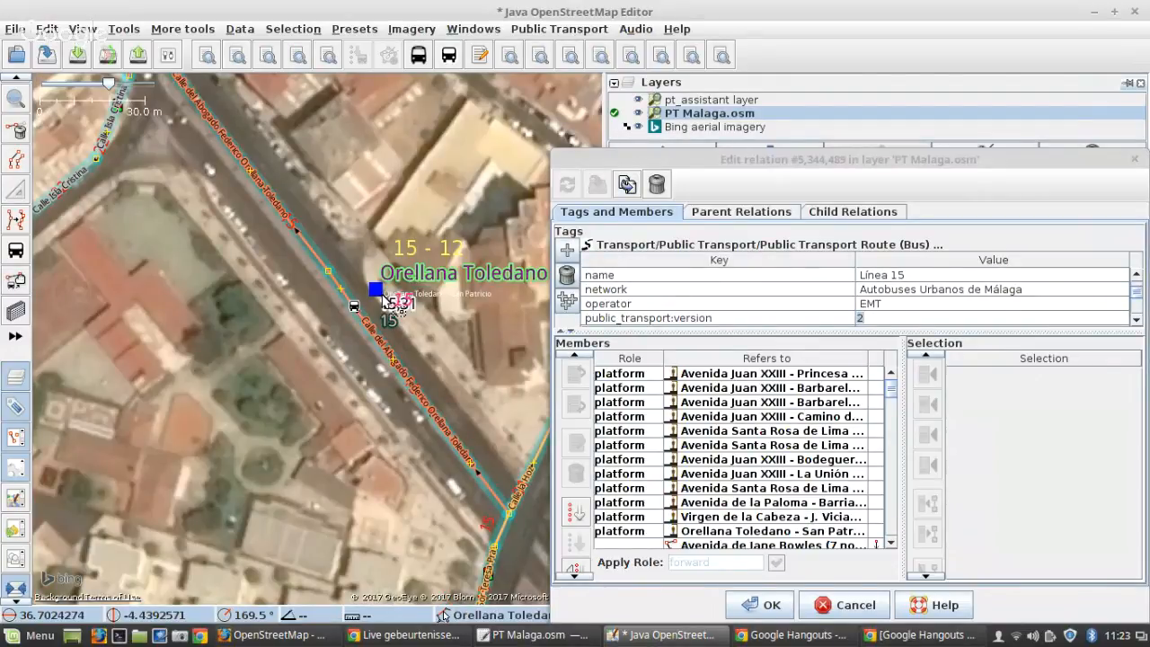
scroll(388, 300, "down", 5)
left_click(381, 304)
scroll(382, 297, "up", 5)
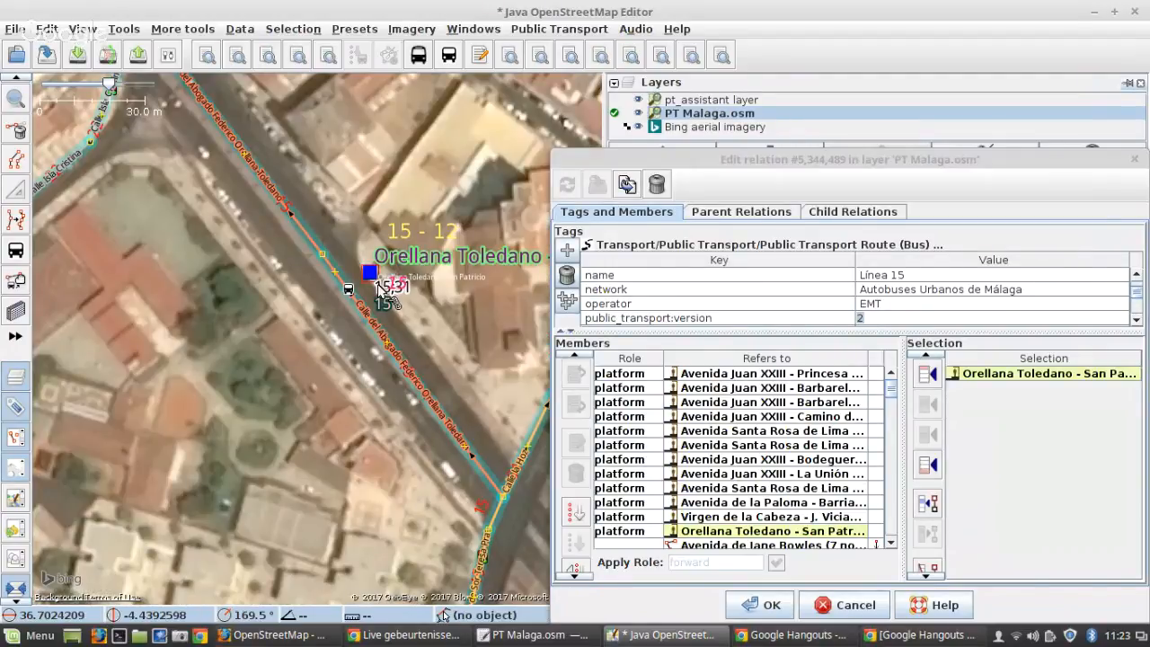
scroll(379, 286, "down", 3)
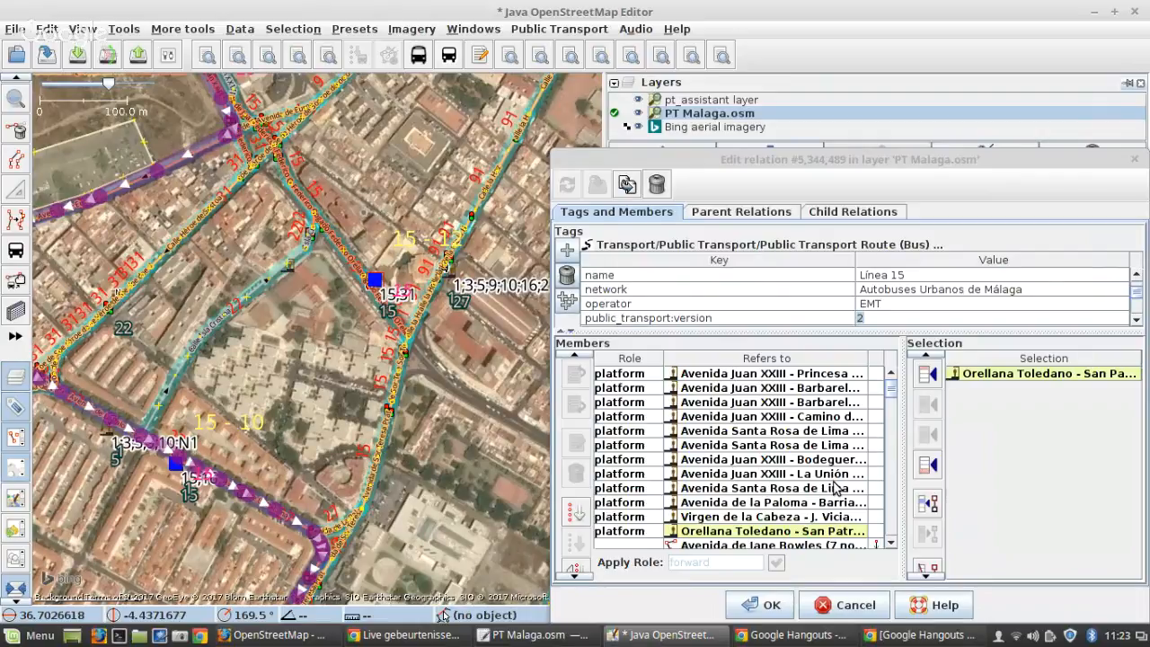
scroll(290, 326, "down", 2)
scroll(265, 205, "up", 4)
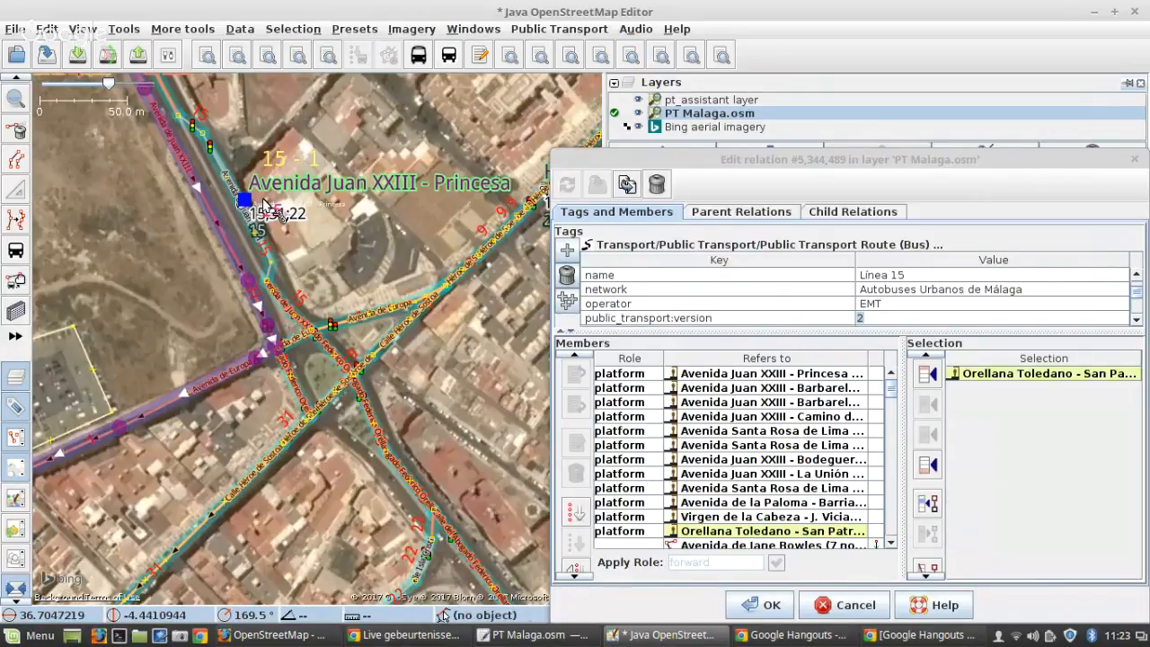
left_click(264, 201, "shift")
scroll(264, 200, "up", 5)
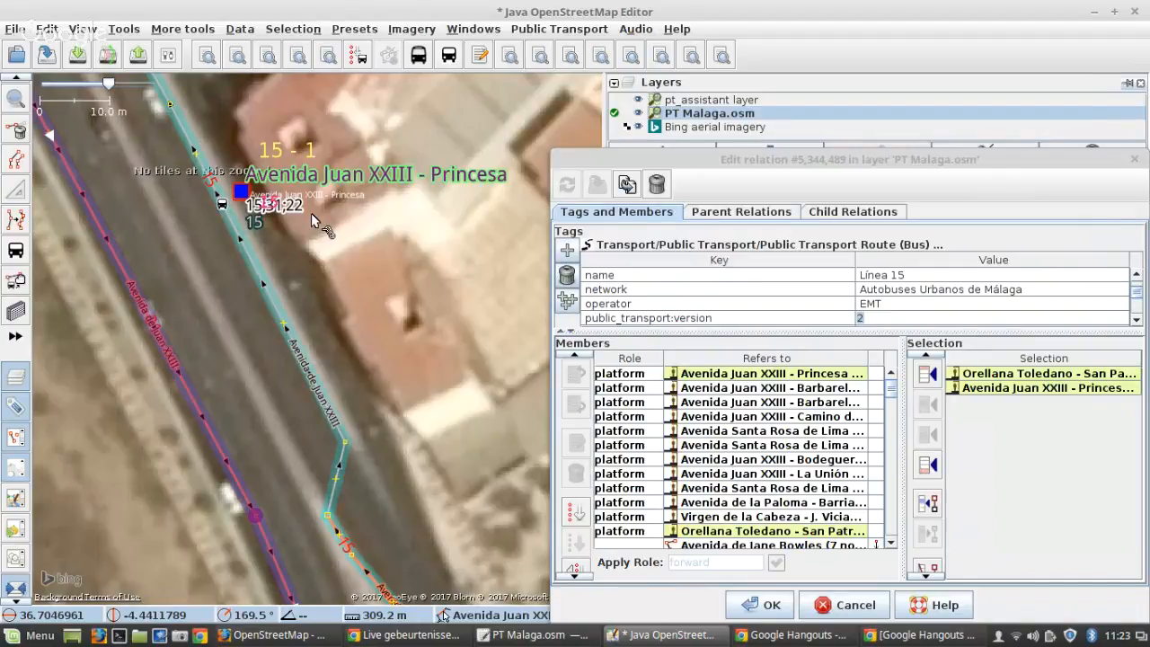
Step: Add the platforms Avenida Juan XXIII - La Unión and Avenida Juan XXIII - Barbarela (15 - 2) to the selection
scroll(311, 213, "down", 4)
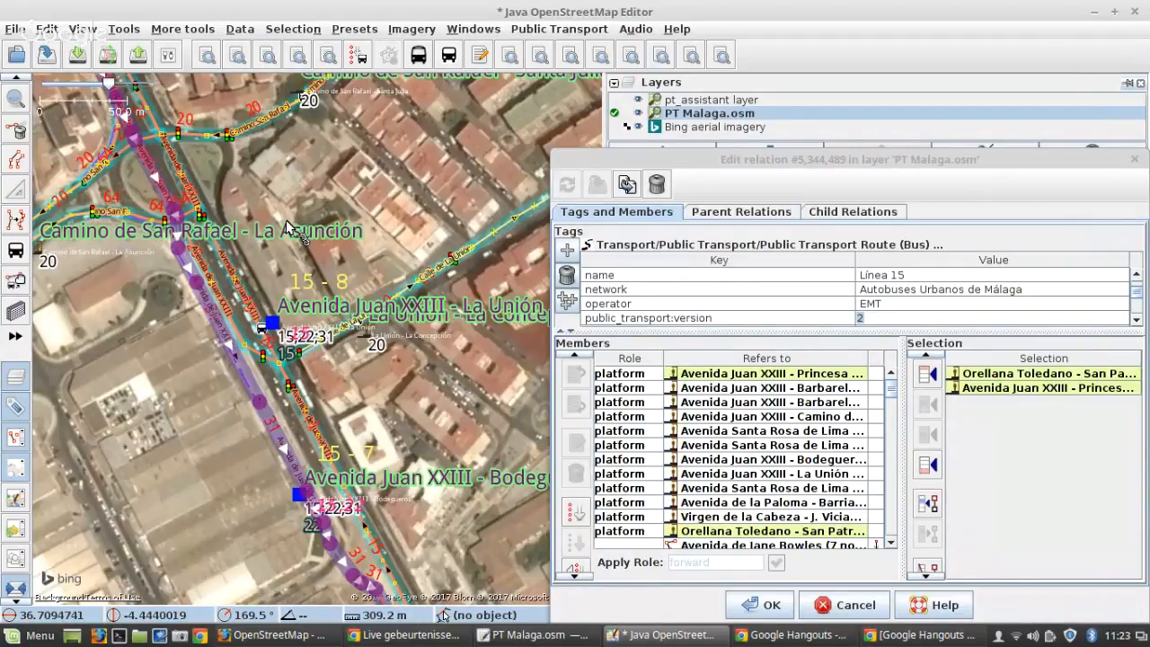
left_click(271, 322, "shift")
scroll(277, 317, "down", 4)
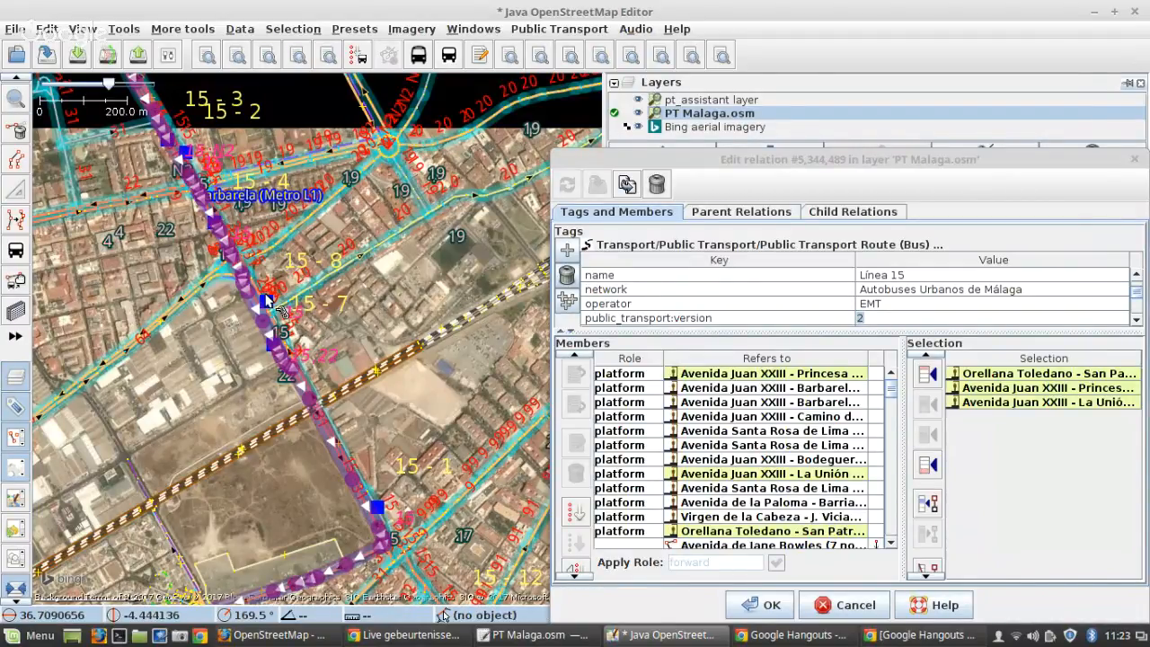
scroll(267, 301, "up", 5)
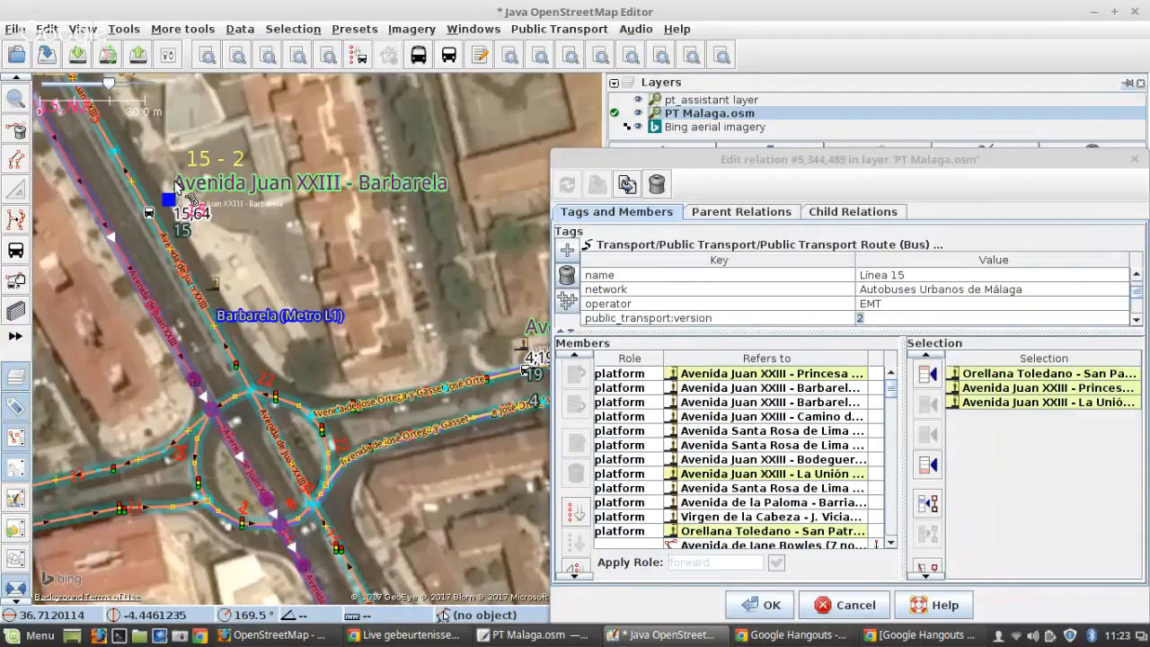
left_click(177, 185, "shift")
Step: Add the Avenida Santa Rosa de Lima - Polideportivo platform, labelled 15 - 5, to the selection
scroll(238, 187, "down", 2)
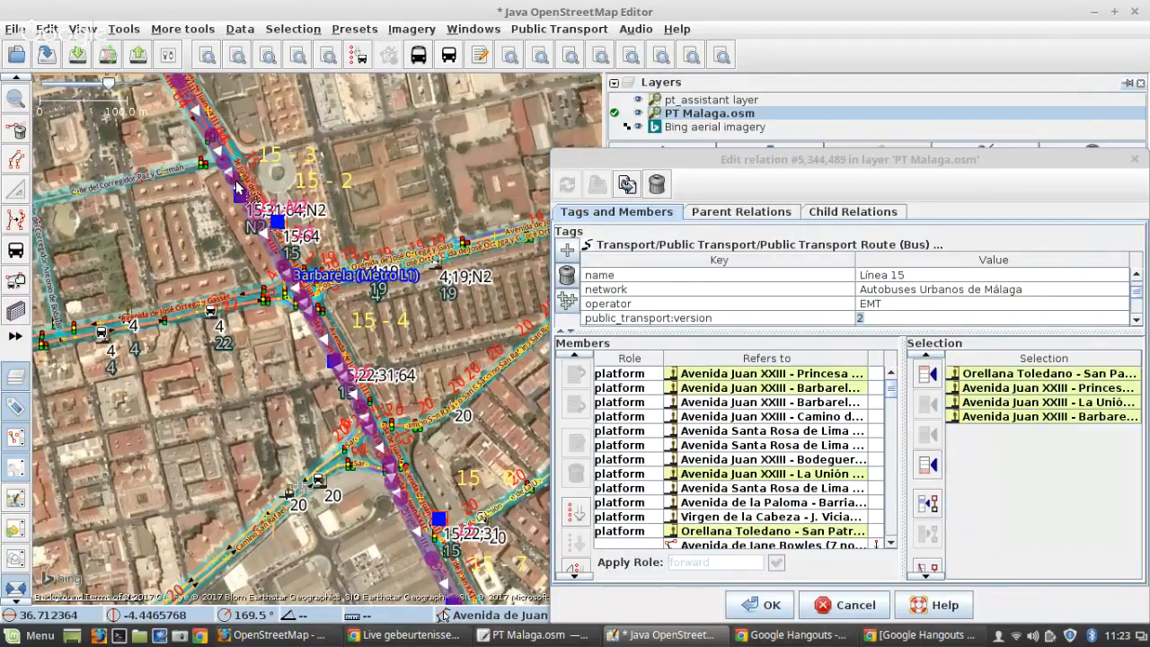
left_click_drag(238, 187, 296, 320)
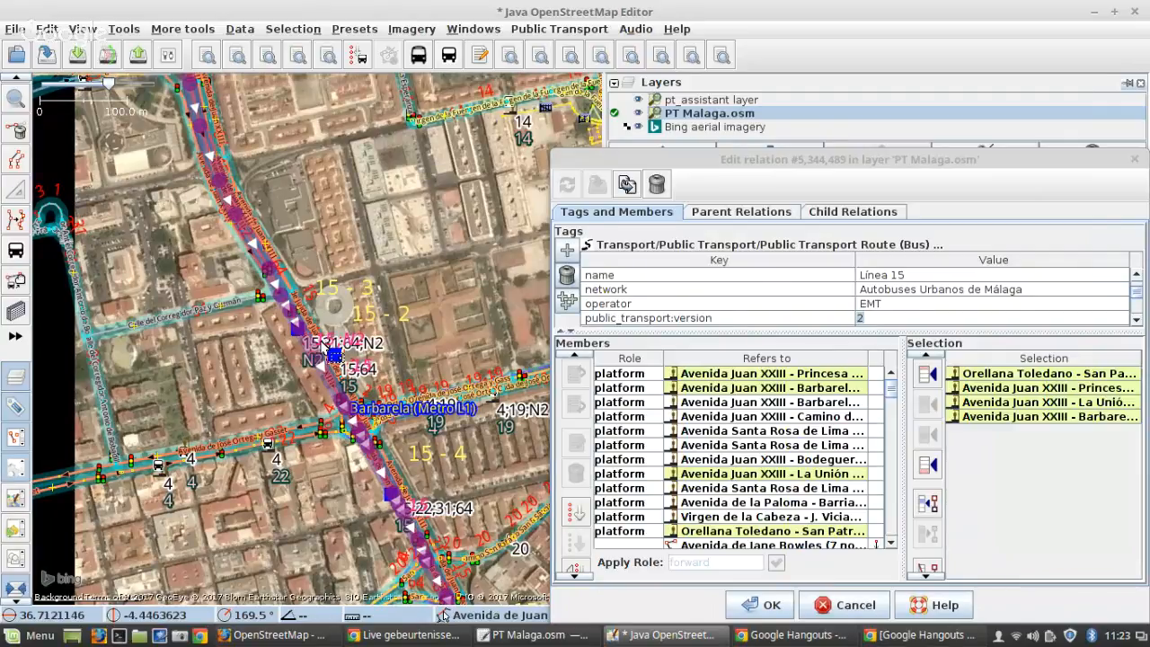
left_click_drag(319, 220, 367, 409)
scroll(304, 211, "up", 2)
left_click_drag(260, 99, 282, 359)
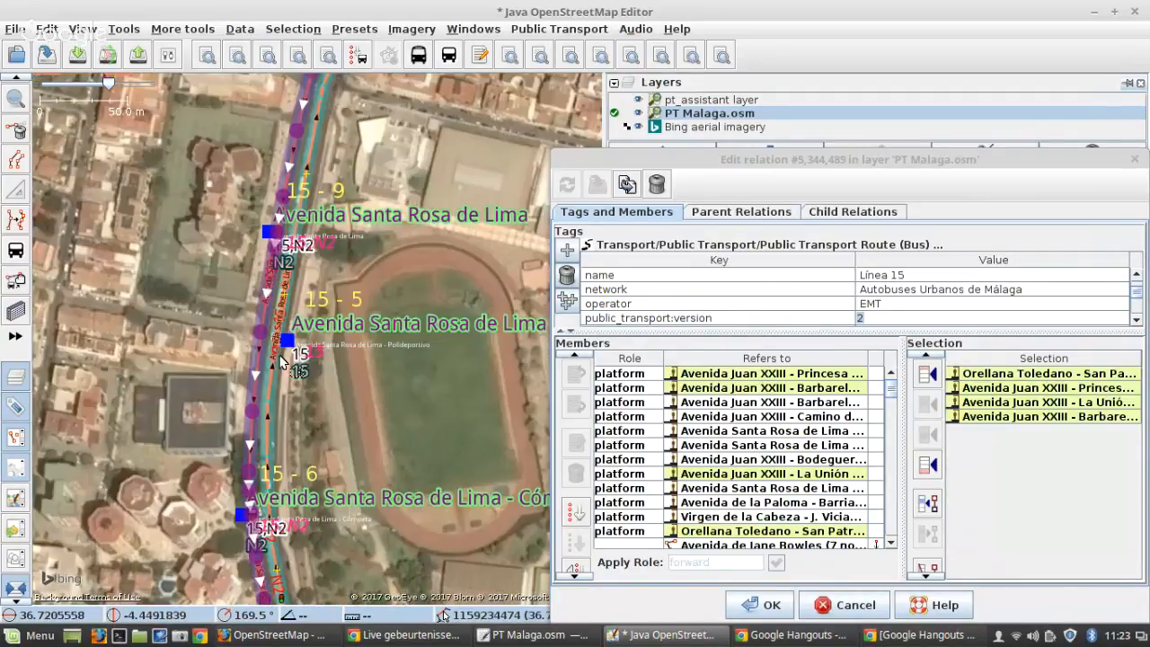
left_click(282, 360, "shift")
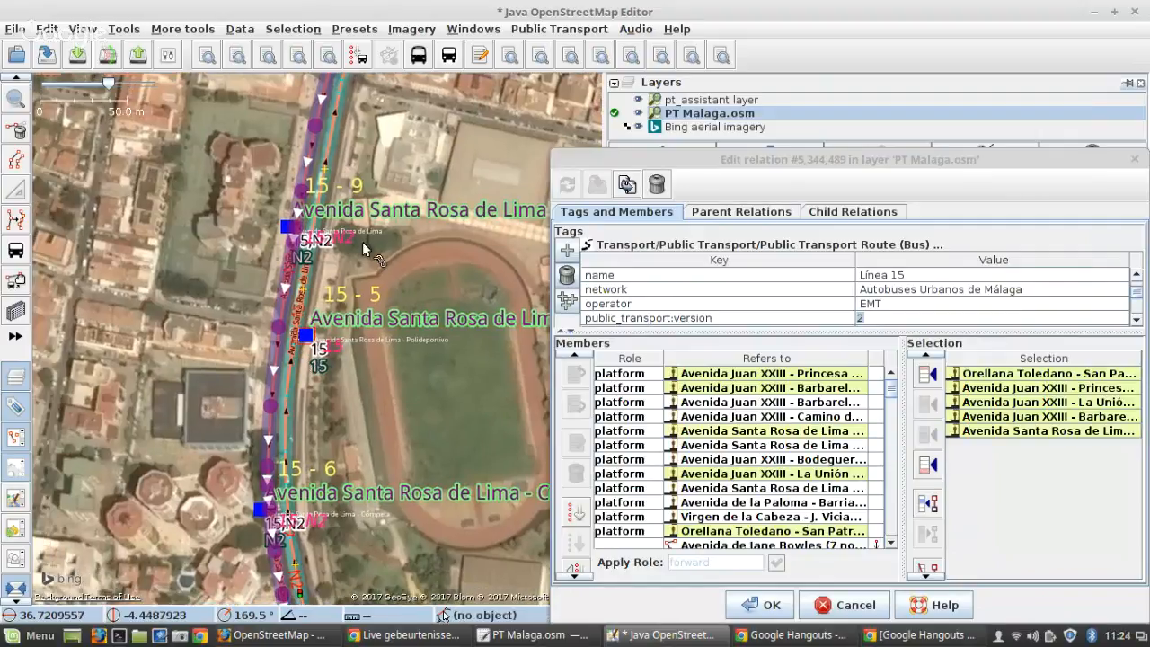
Step: Follow the highlighted Línea 15 route past Avenida Carlos Haya and back to Plaza de las Brigadas Internacionales, checking for further stops
left_click_drag(356, 217, 316, 542)
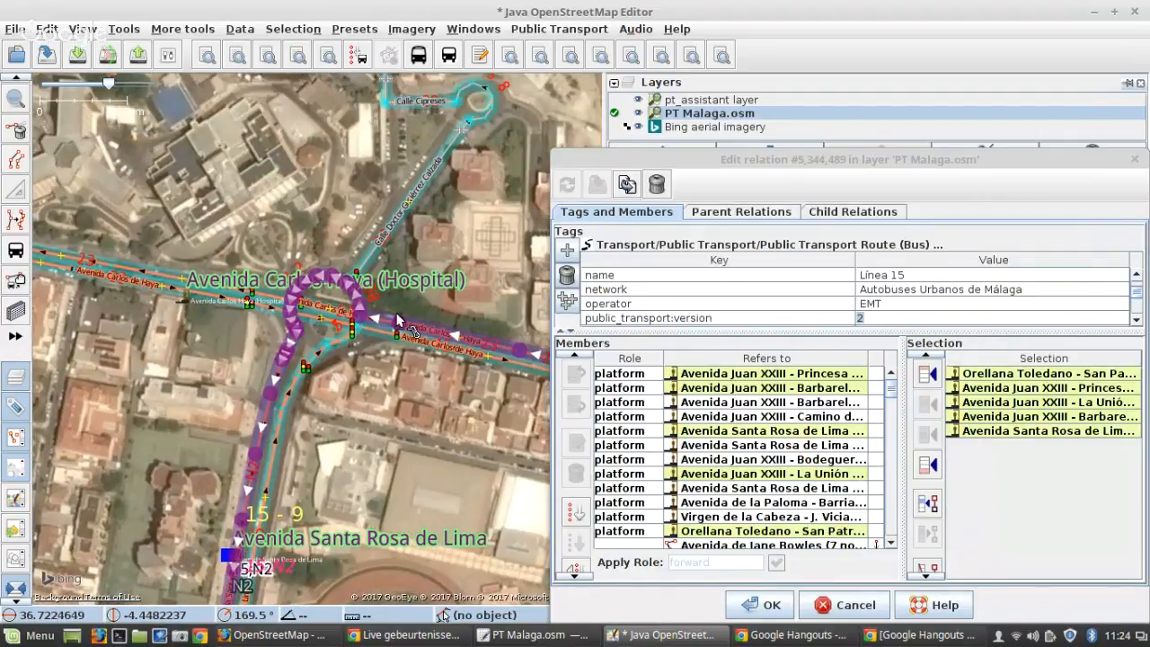
left_click_drag(503, 529, 126, 399)
left_click_drag(342, 398, 63, 280)
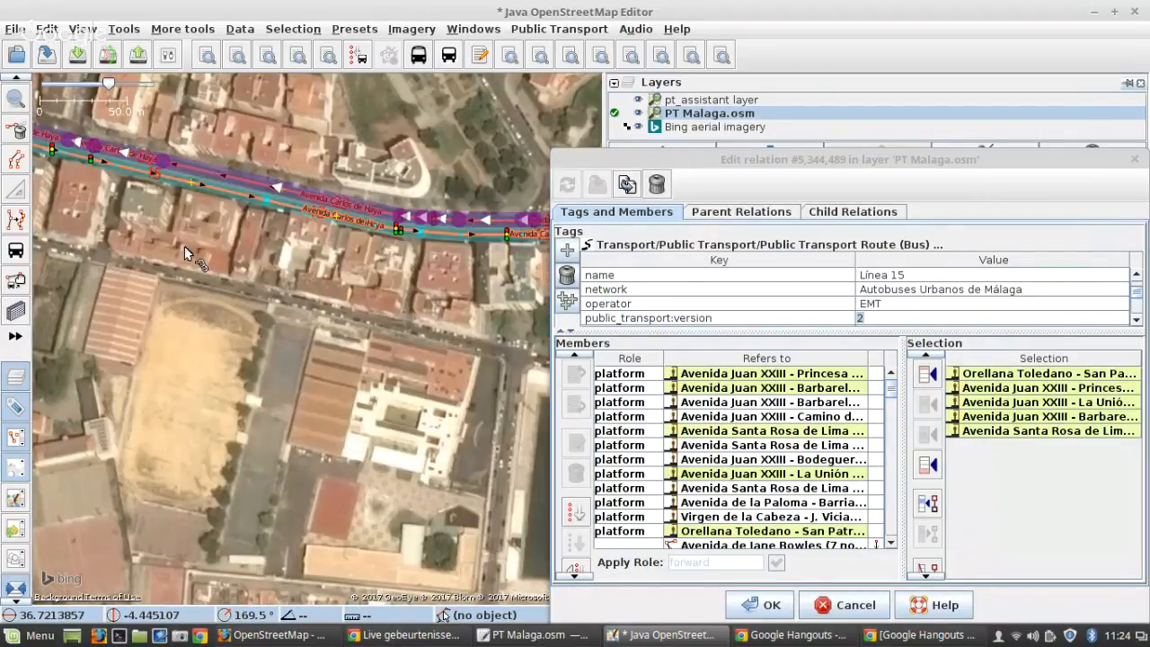
scroll(185, 245, "down", 4)
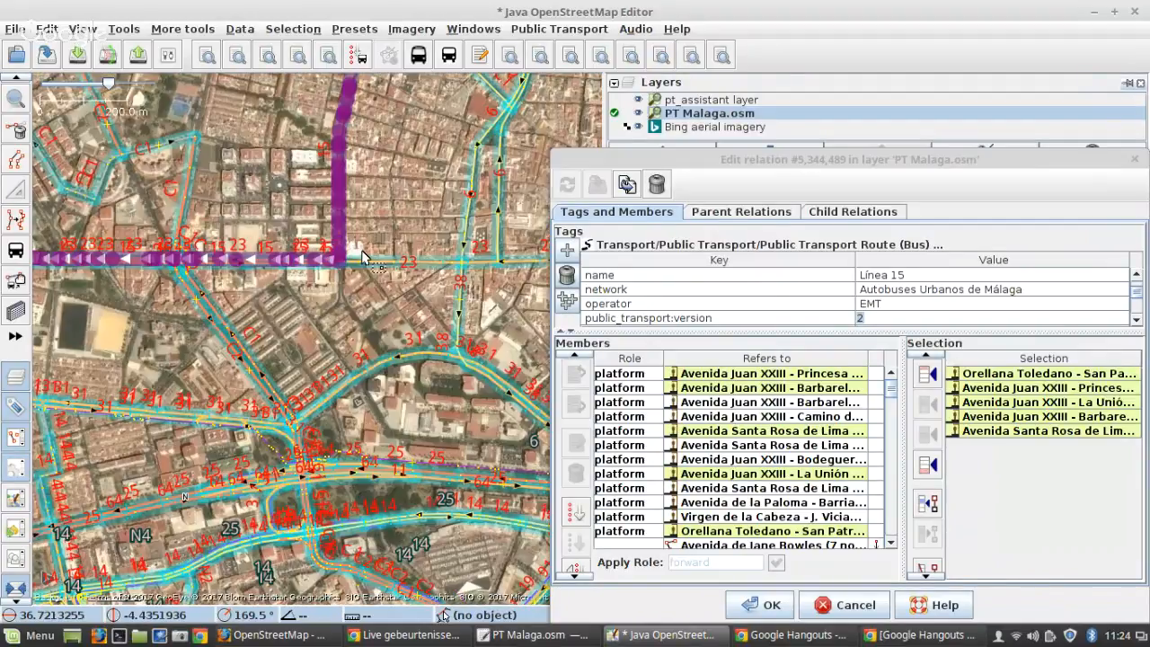
left_click_drag(362, 258, 56, 449)
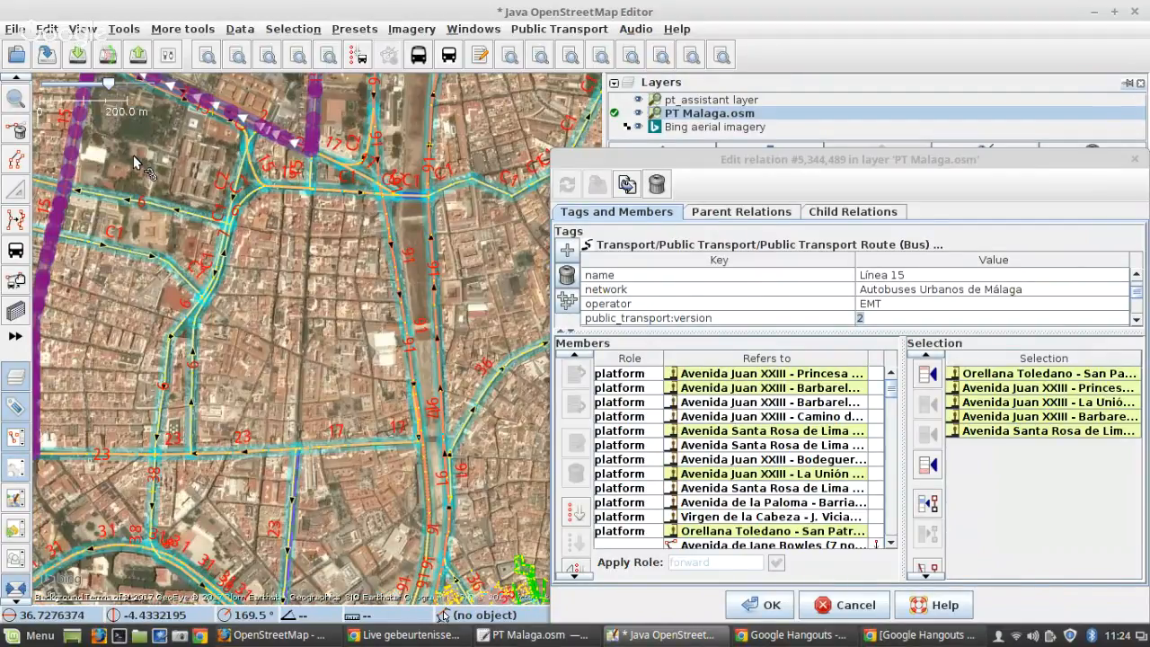
left_click_drag(363, 219, 294, 411)
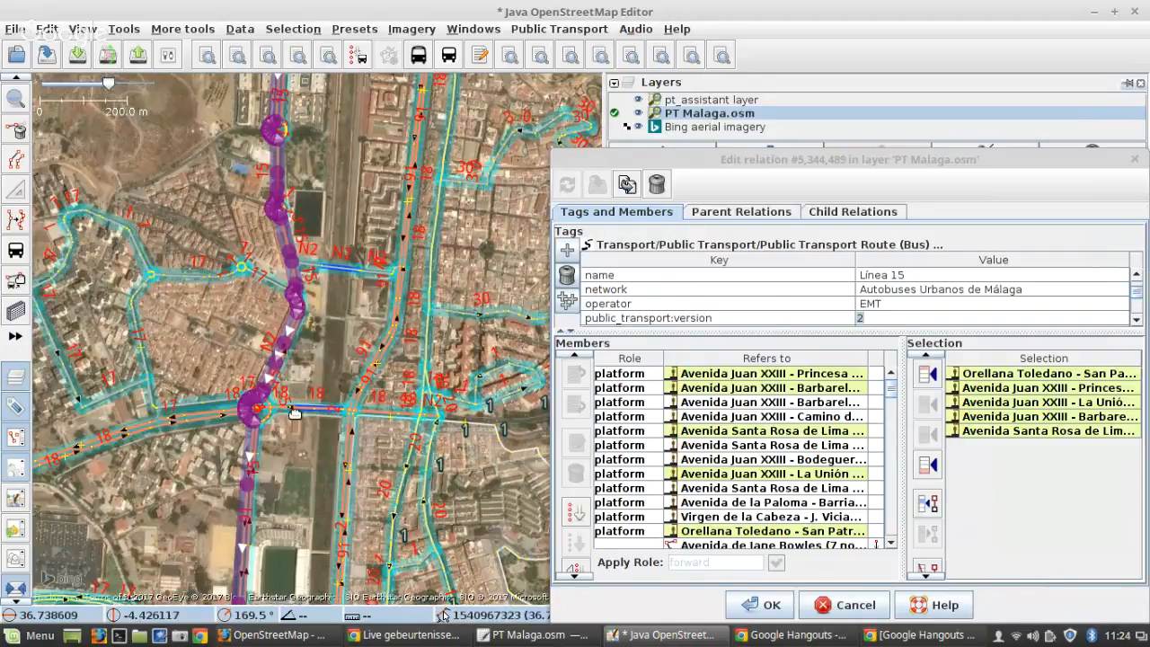
left_click_drag(308, 250, 353, 236)
scroll(308, 348, "down", 2)
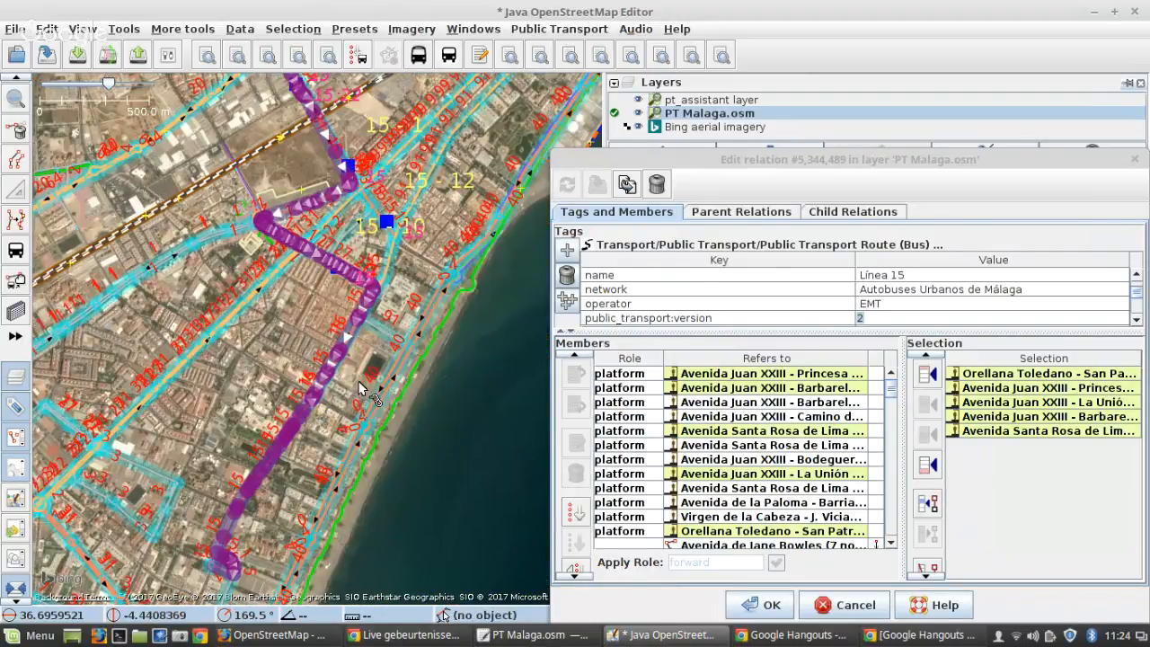
scroll(360, 388, "up", 3)
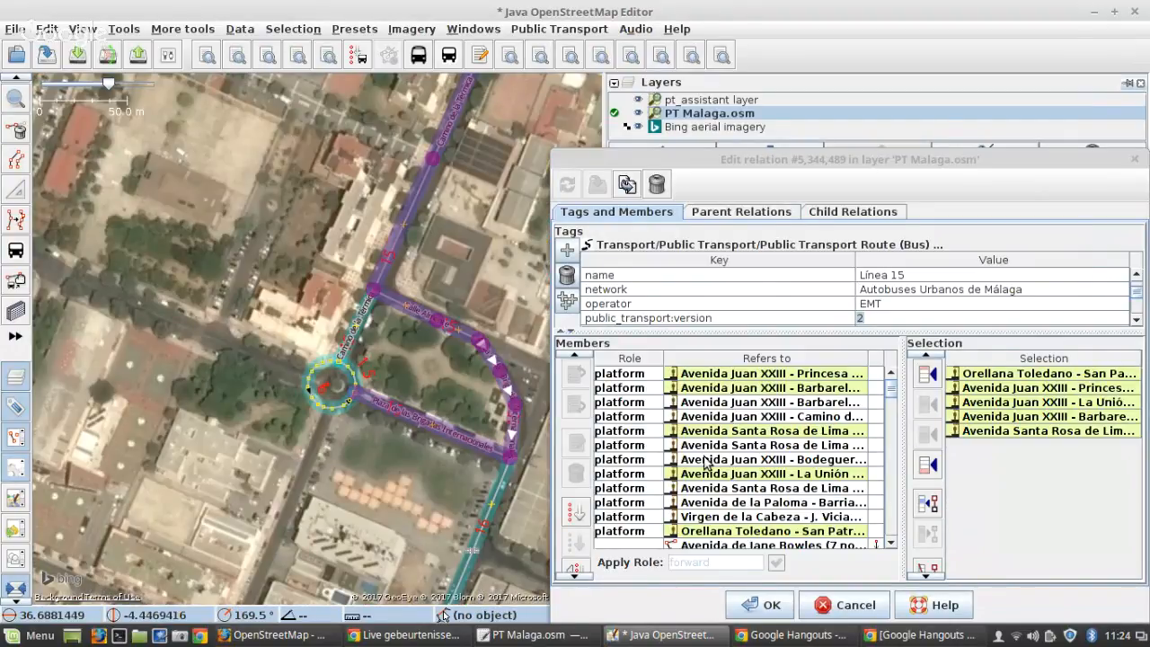
Step: Remove the selected platforms from the Línea 15 relation's members
scroll(710, 468, "down", 1)
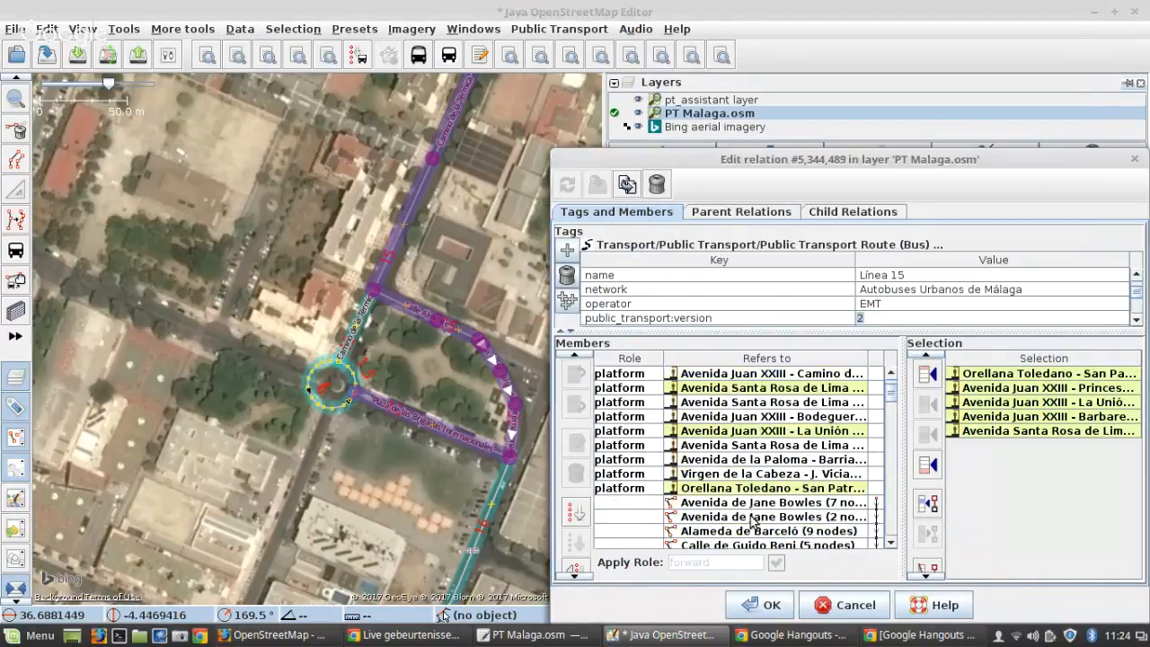
scroll(932, 545, "down", 2)
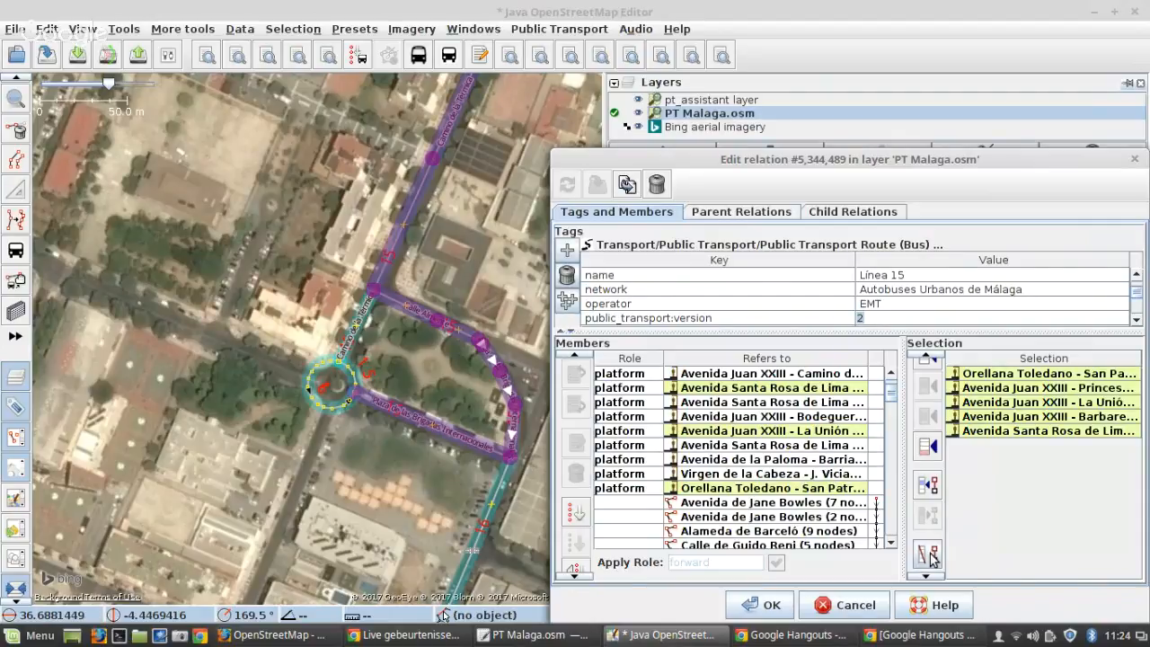
left_click(928, 554)
scroll(778, 461, "up", 2)
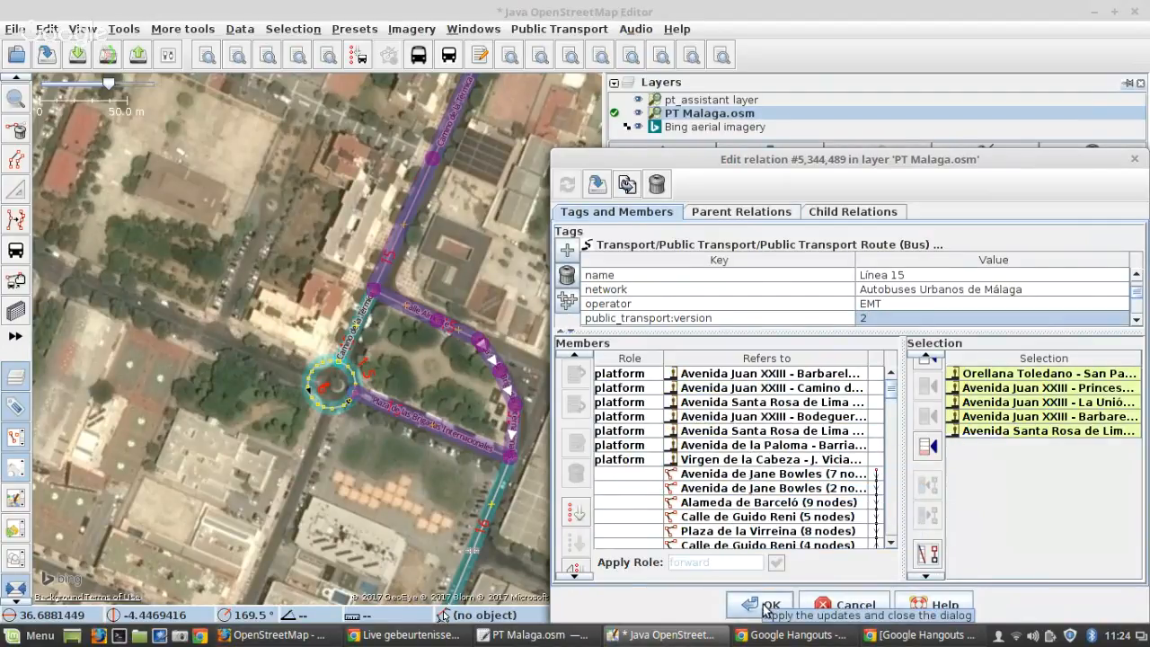
Step: Zoom to the first platform in the Línea 15 relation's members and accept the changes to the relation
left_click(748, 376)
right_click(746, 375)
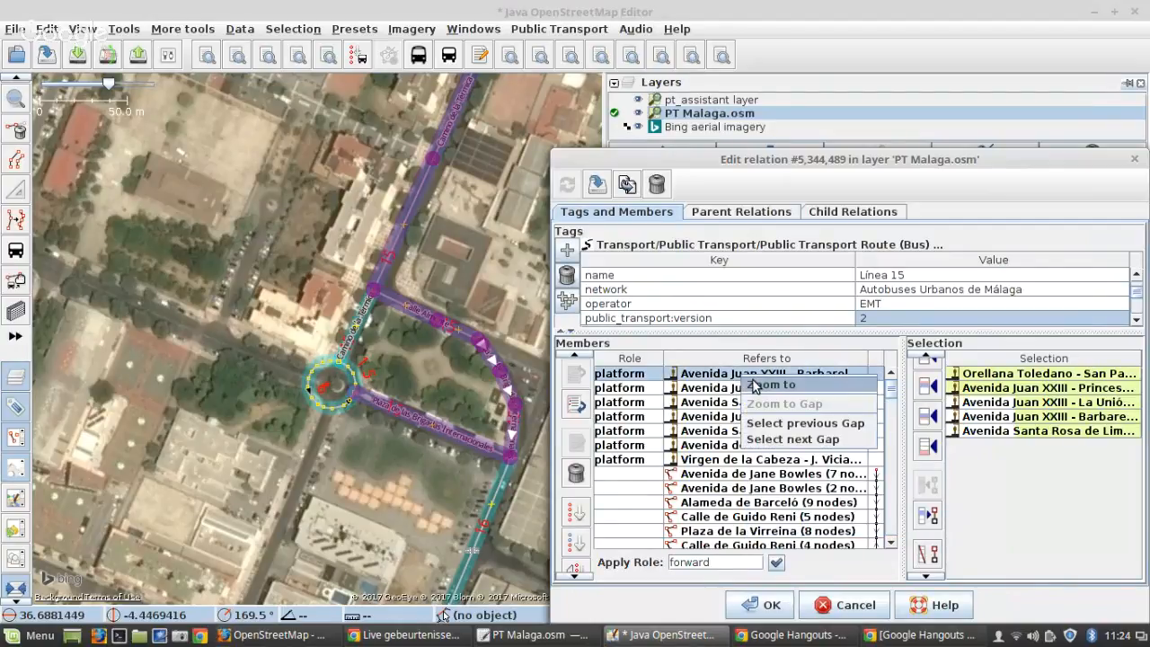
left_click(755, 385)
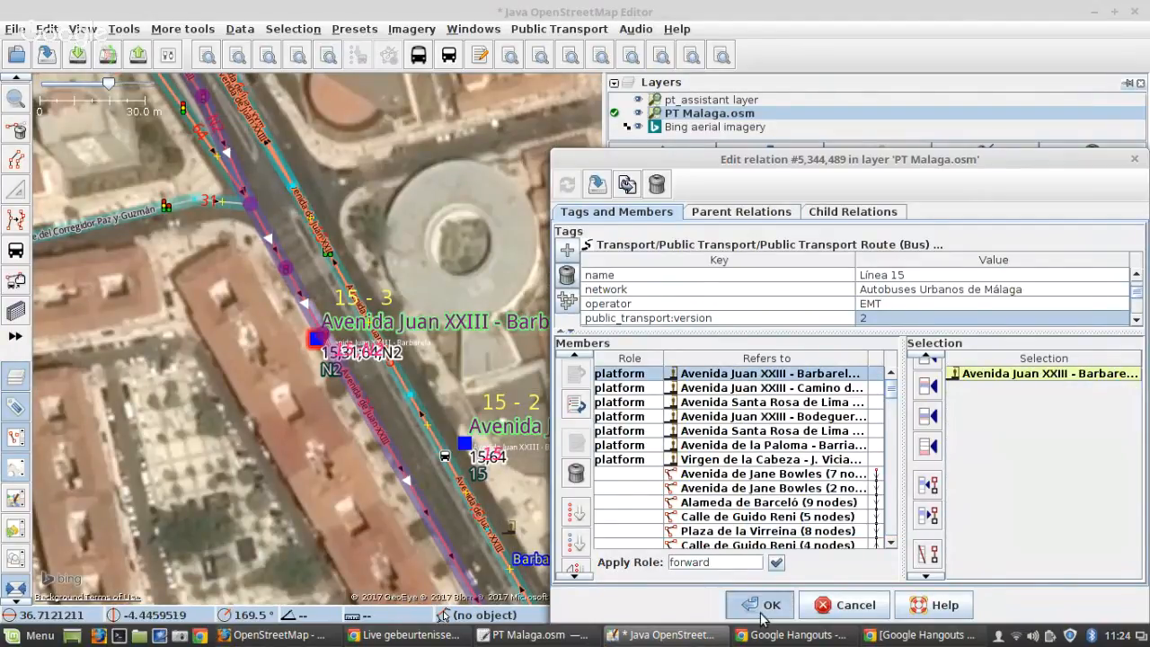
left_click(762, 611)
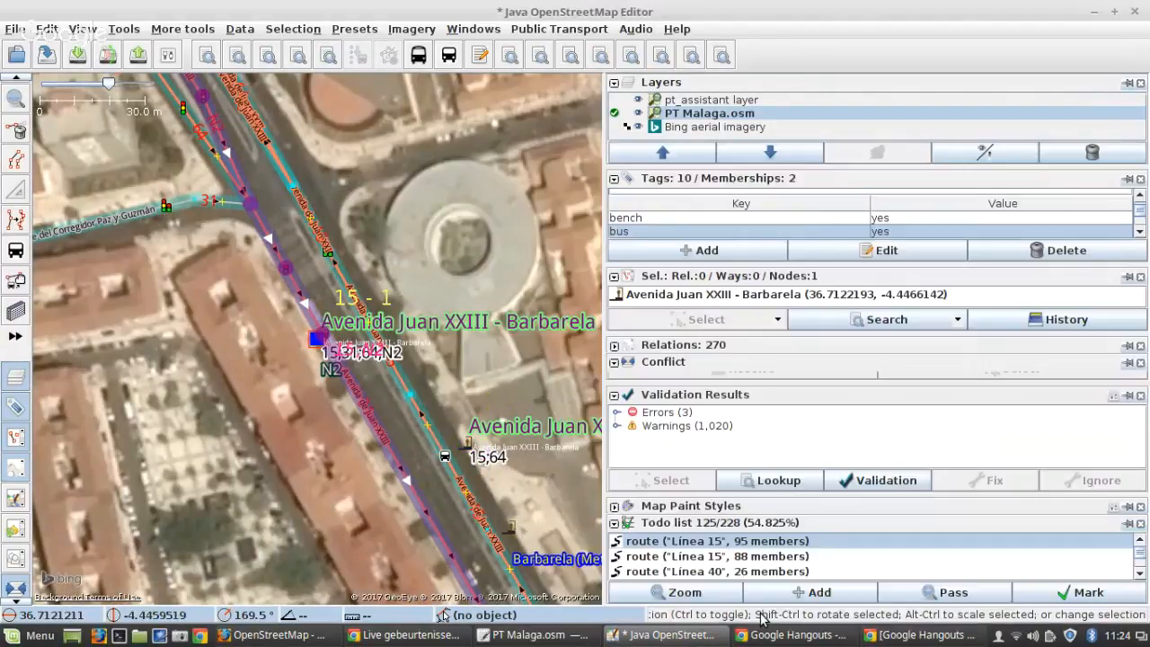
Step: Select the first Línea 15 route in the todo list and sort its stops with Sort PT Stops
left_click(677, 597)
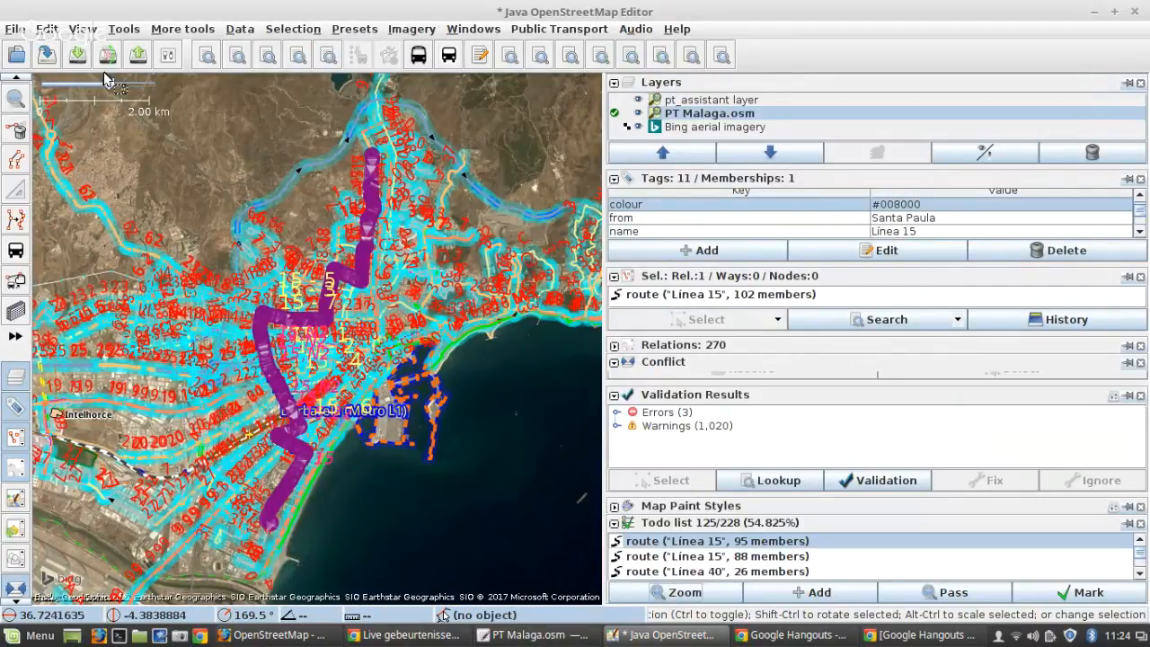
left_click(124, 30)
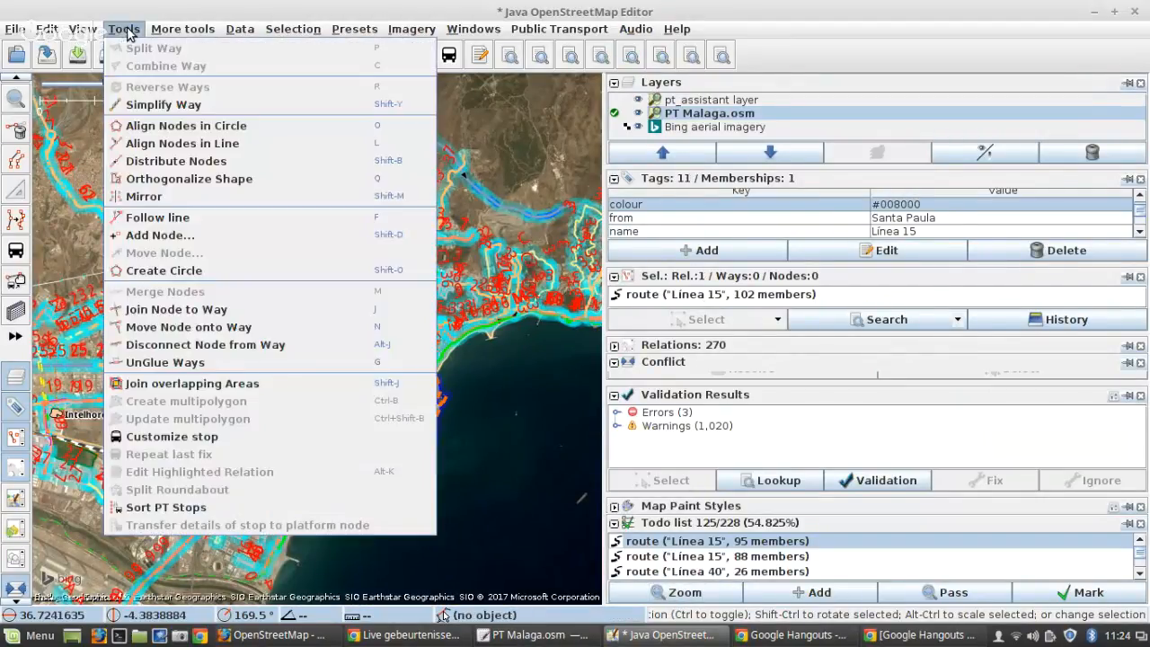
left_click(171, 508)
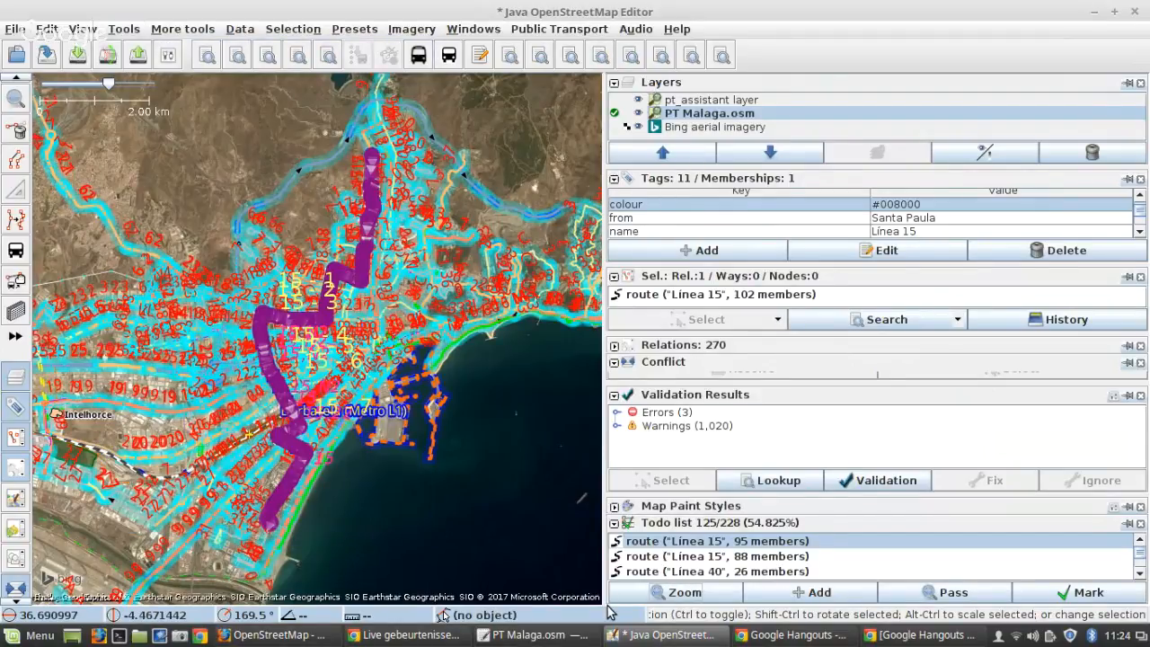
Step: Open the Línea 15 relation for editing, zoom to its first platform and check the stop order along the route to Plaza de las Brigadas Internacionales
right_click(751, 296)
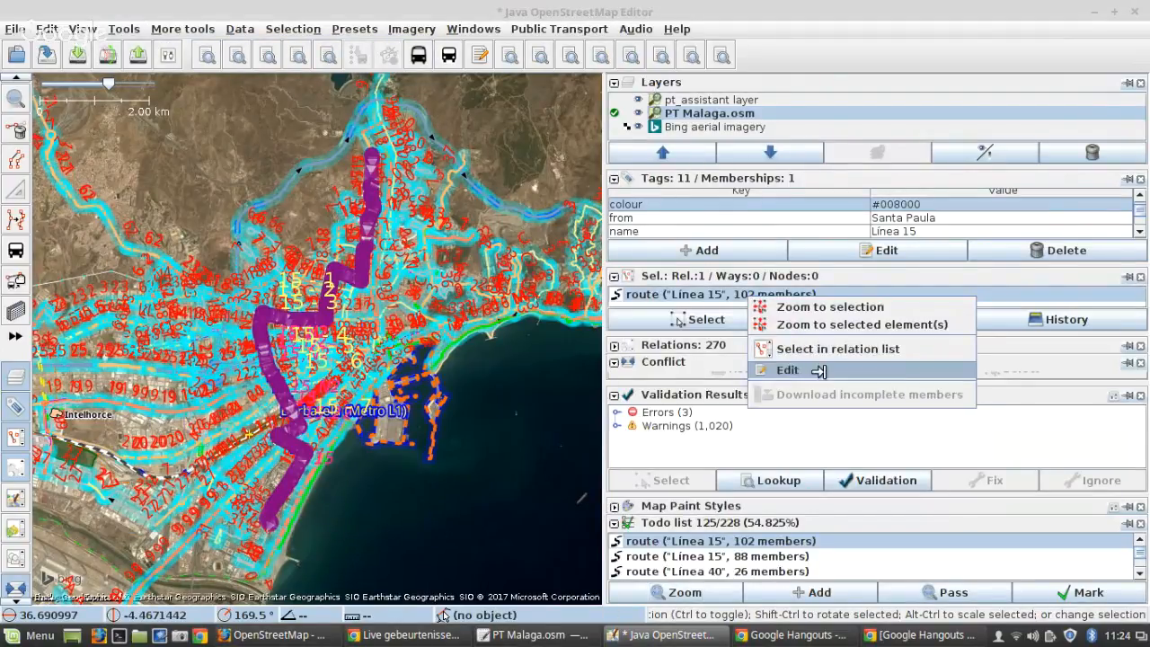
left_click(818, 371)
right_click(740, 376)
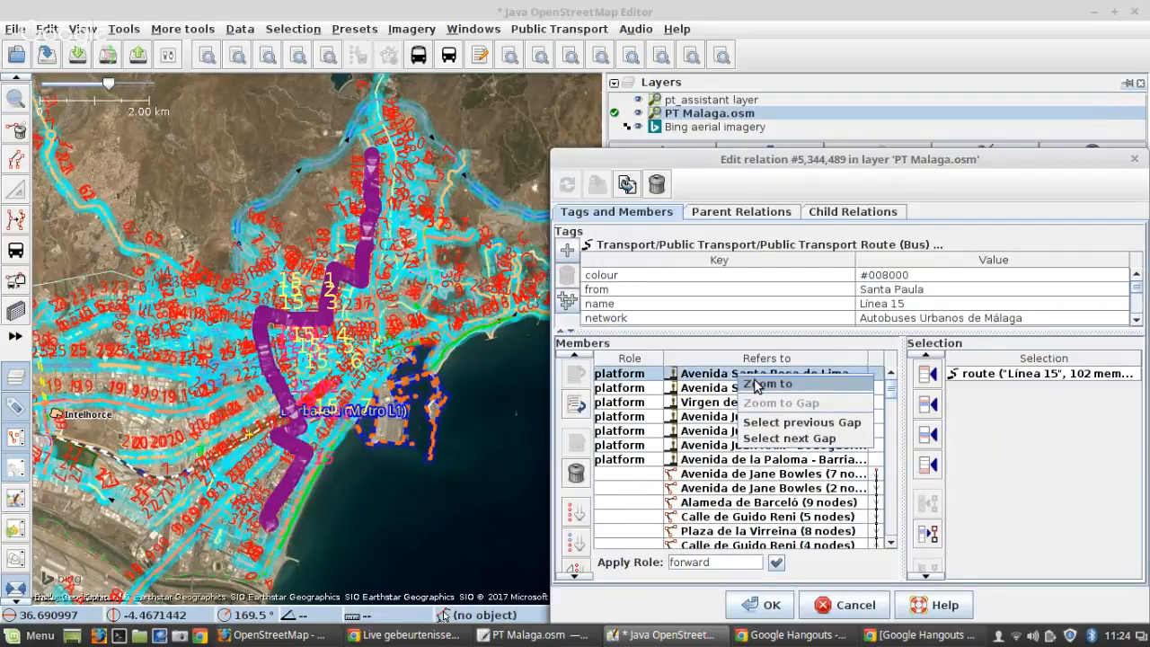
left_click(755, 385)
scroll(330, 337, "down", 3)
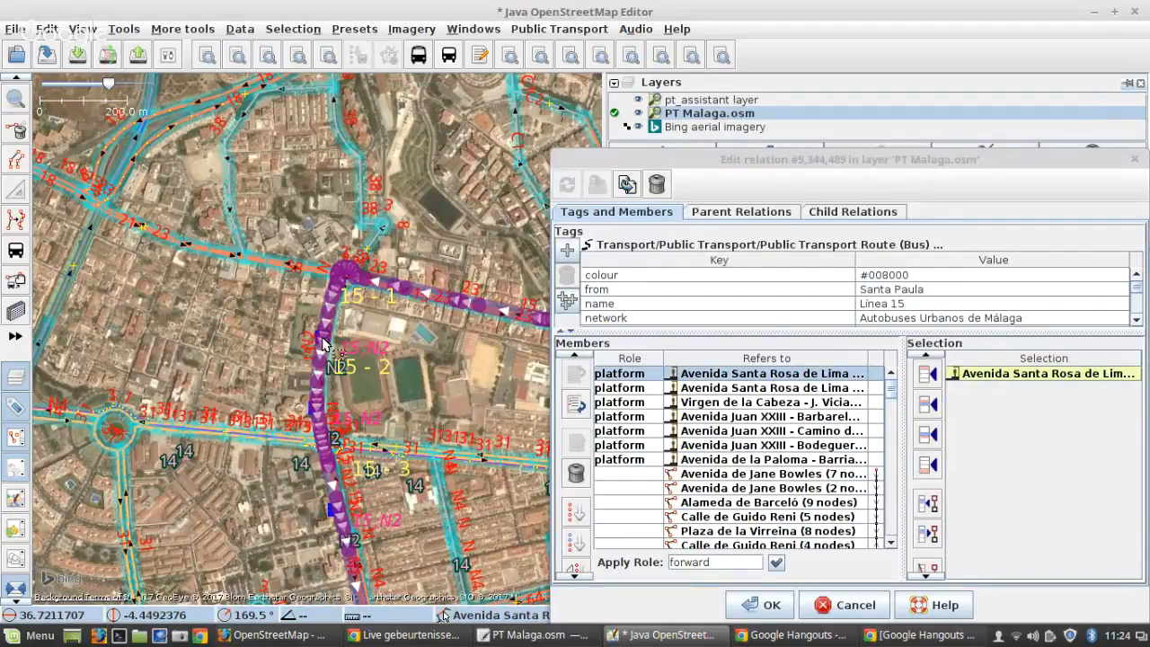
scroll(323, 342, "down", 3)
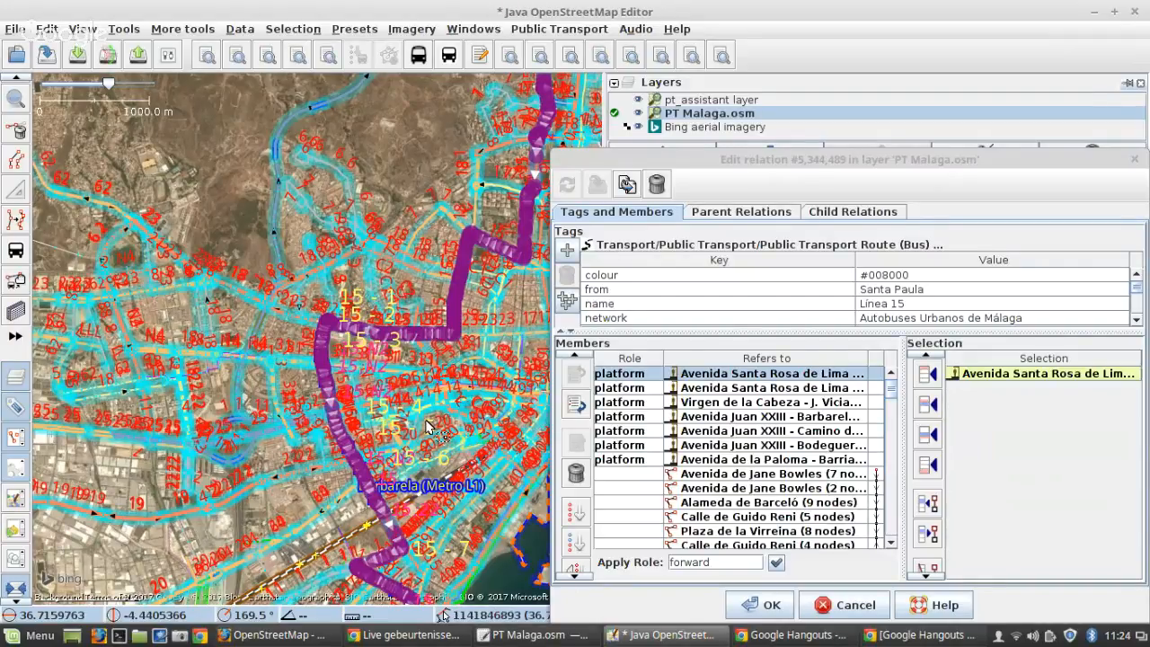
scroll(426, 420, "up", 2)
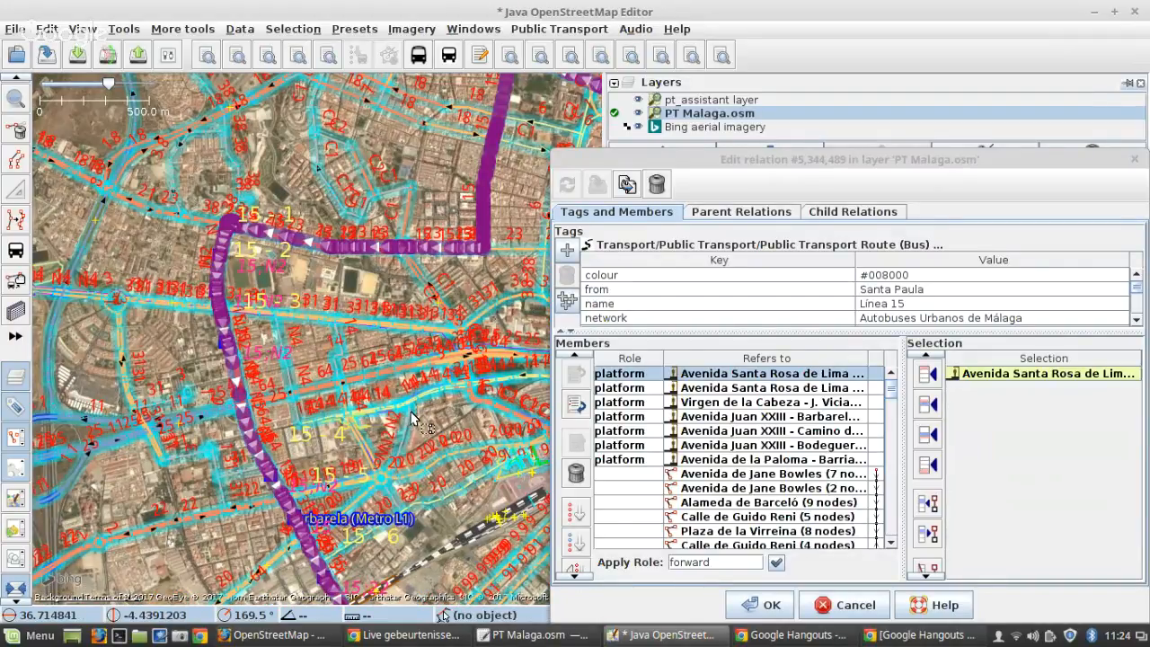
left_click_drag(442, 590, 308, 259)
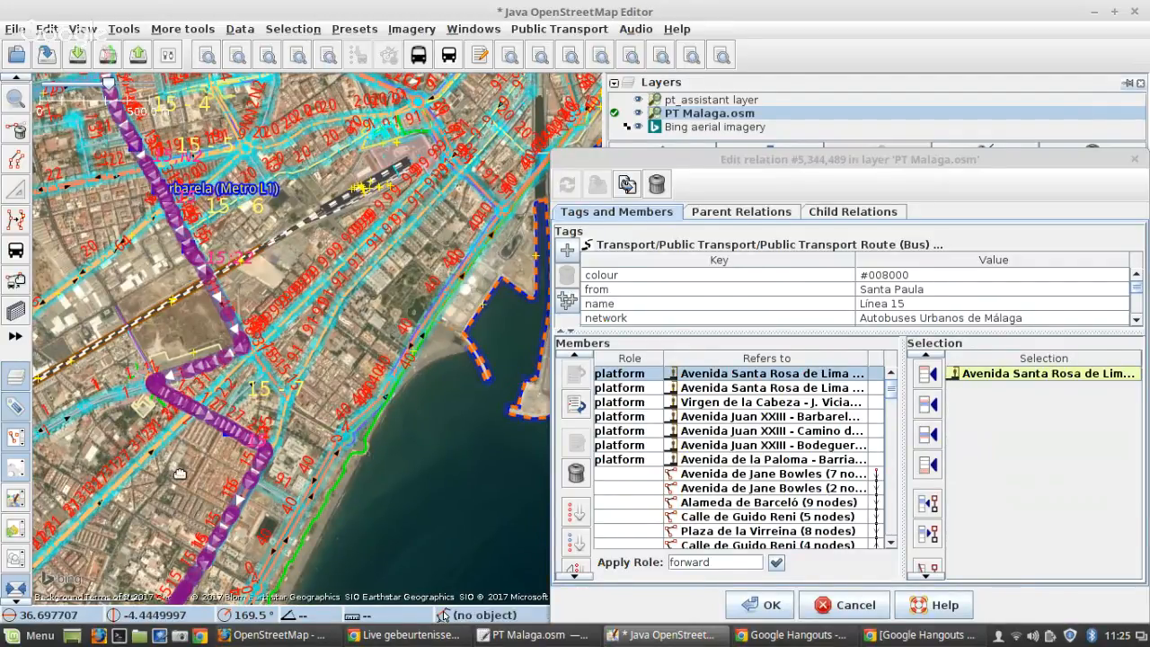
left_click_drag(180, 474, 244, 317)
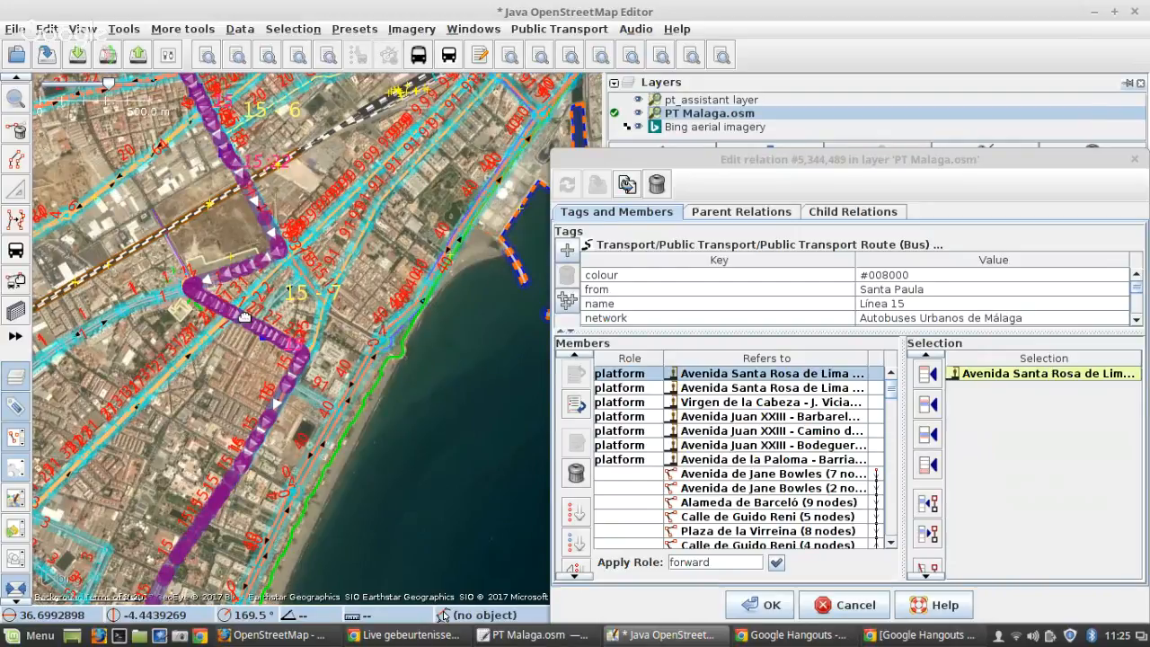
scroll(244, 317, "up", 10)
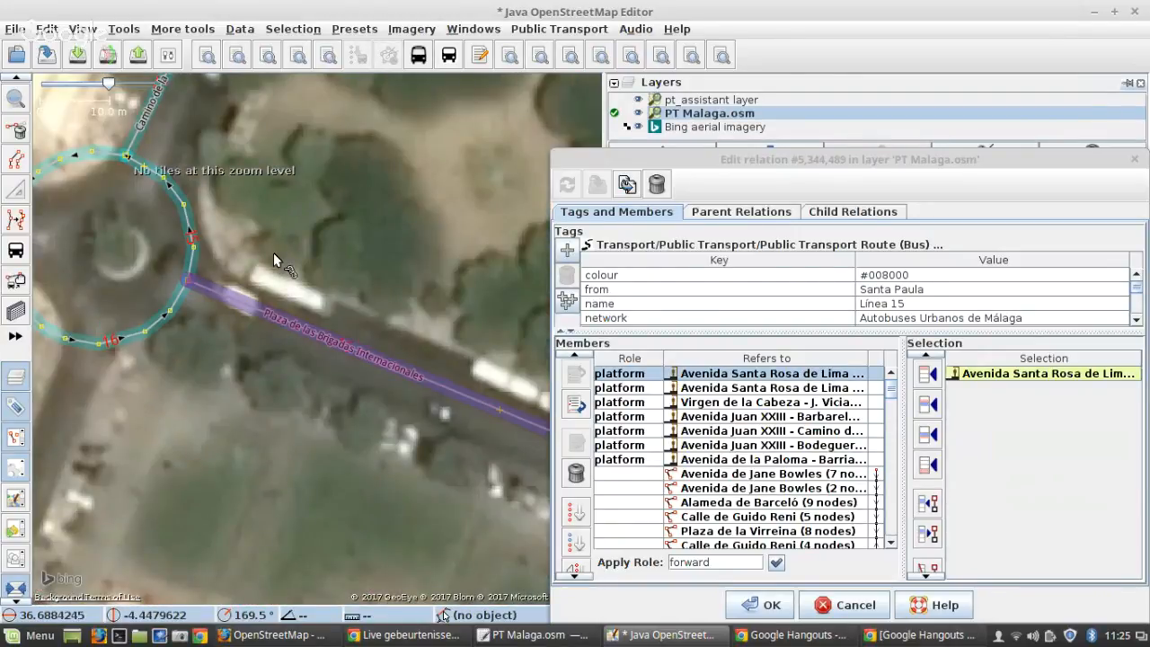
Step: Download the OpenStreetMap data for the area around the Plaza de las Brigadas Internacionales roundabout
left_click(77, 55)
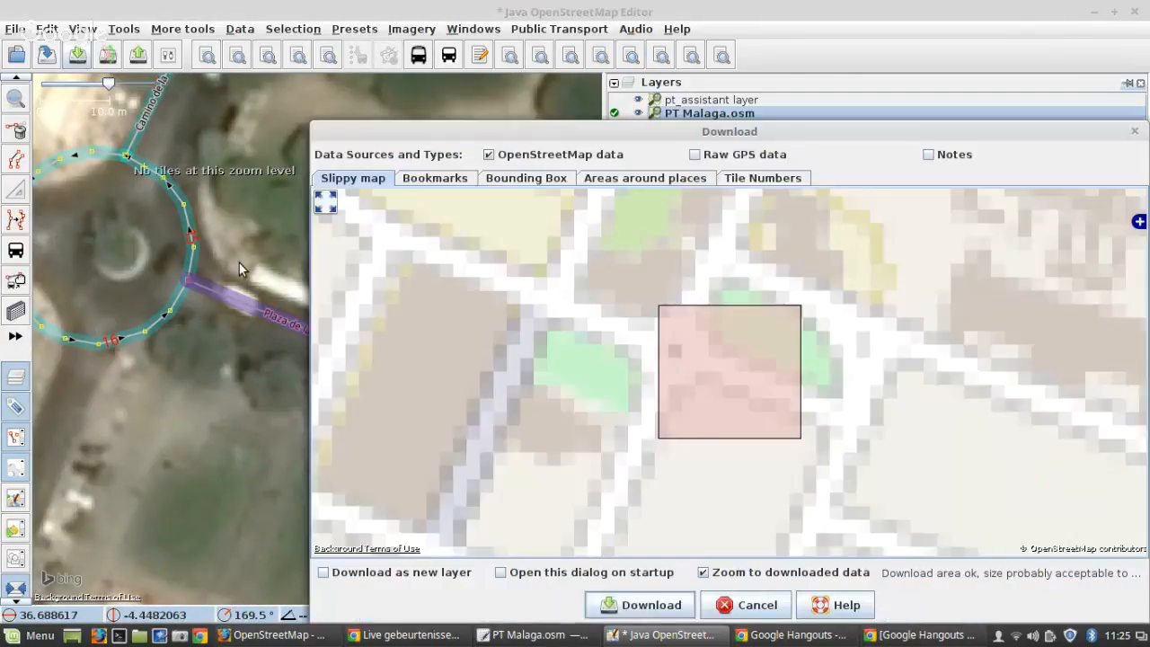
left_click(604, 607)
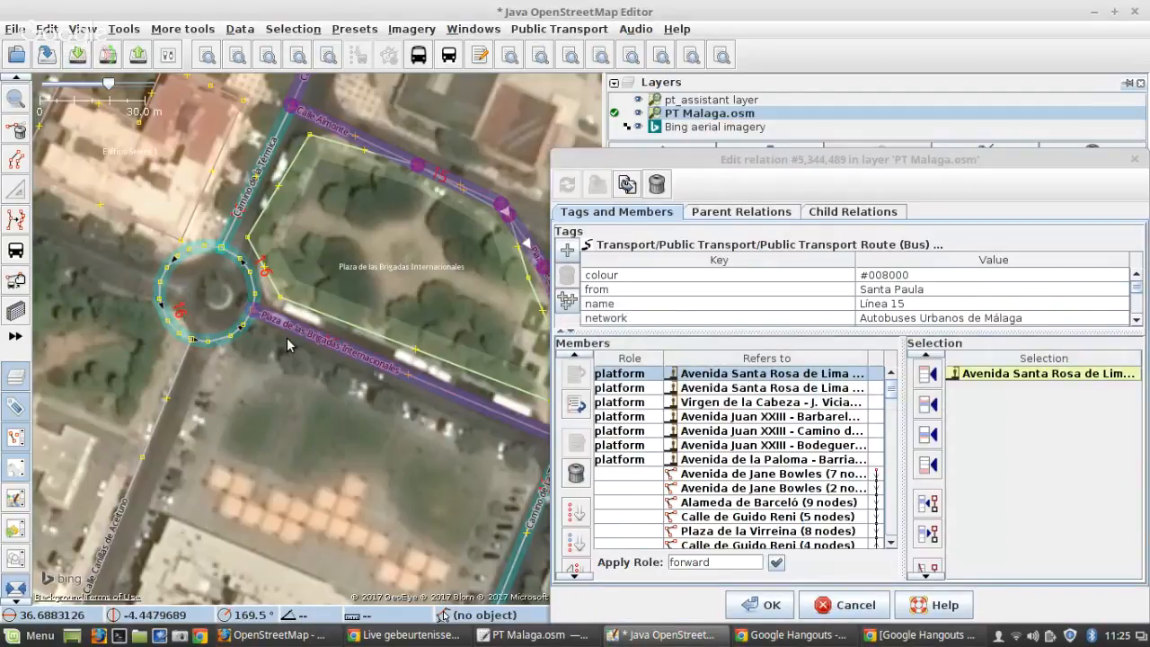
left_click_drag(288, 346, 185, 342)
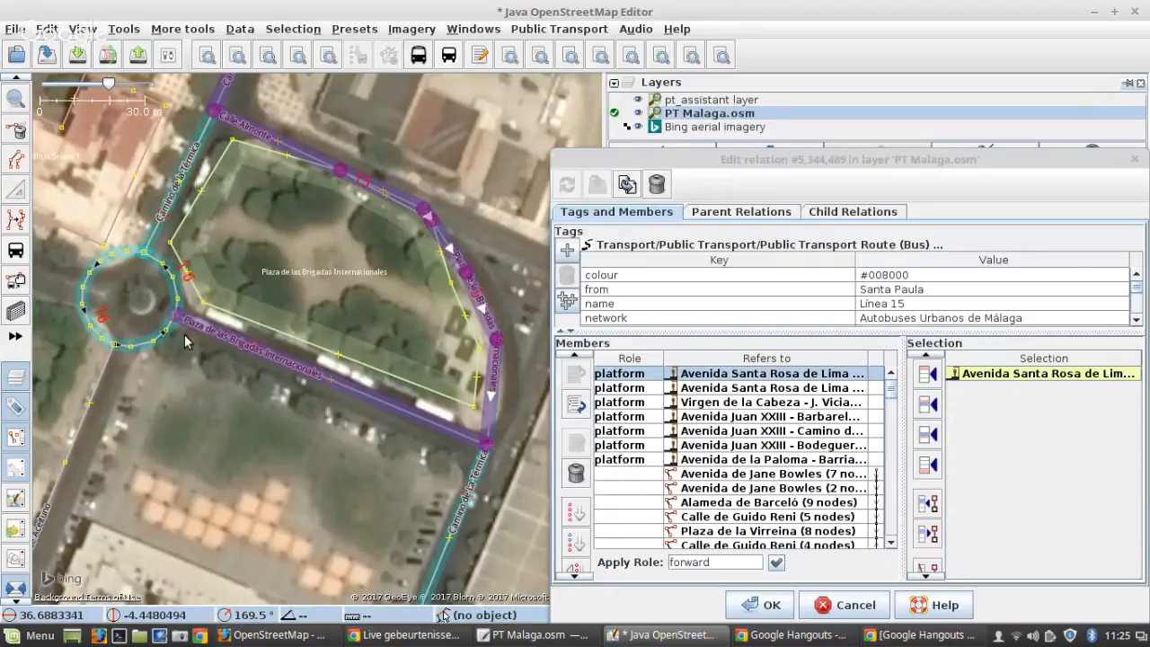
Step: Add a bus stop position on the Plaza de las Brigadas Internacionales way, just southeast of the roundabout
scroll(184, 341, "up", 4)
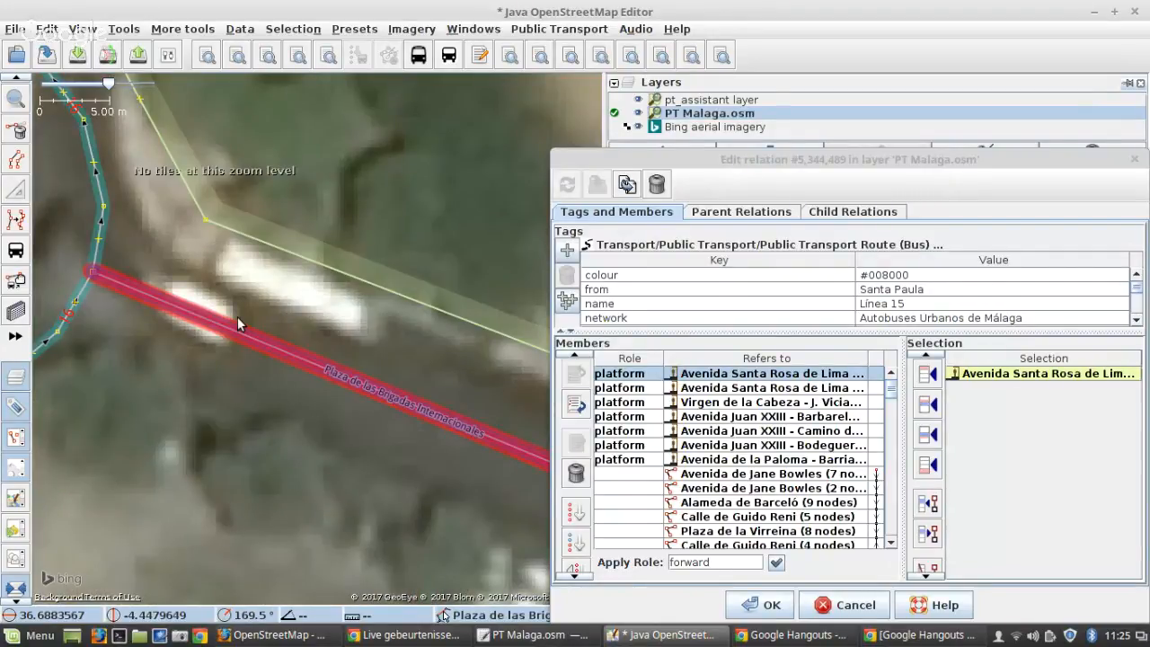
scroll(230, 312, "down", 2)
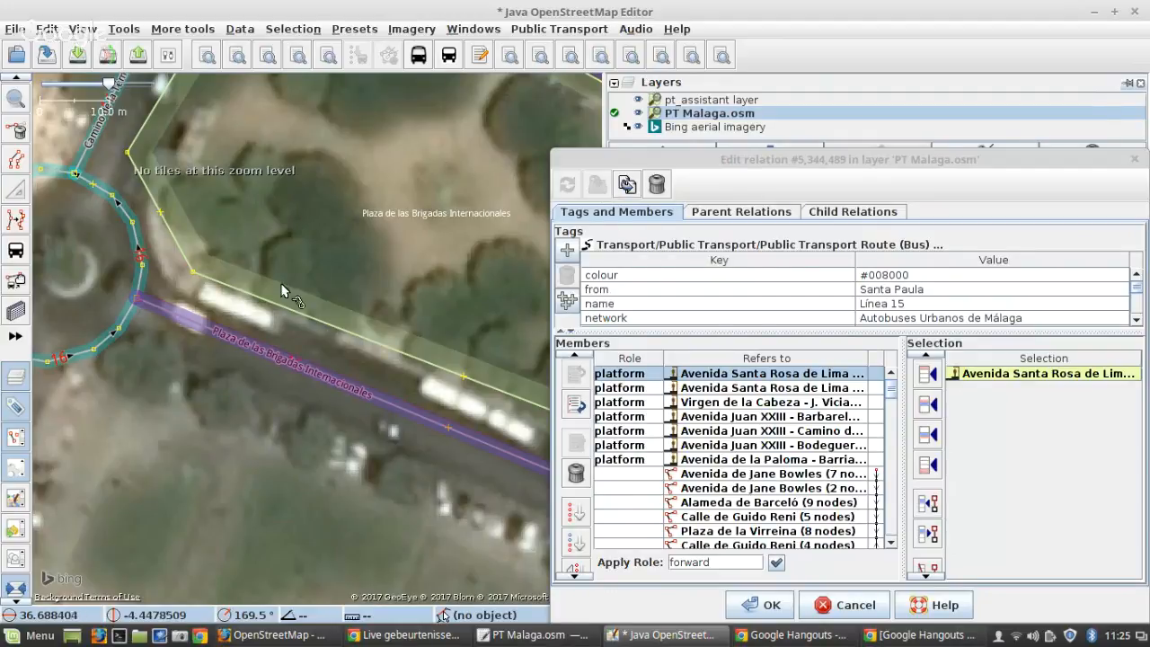
left_click(15, 252)
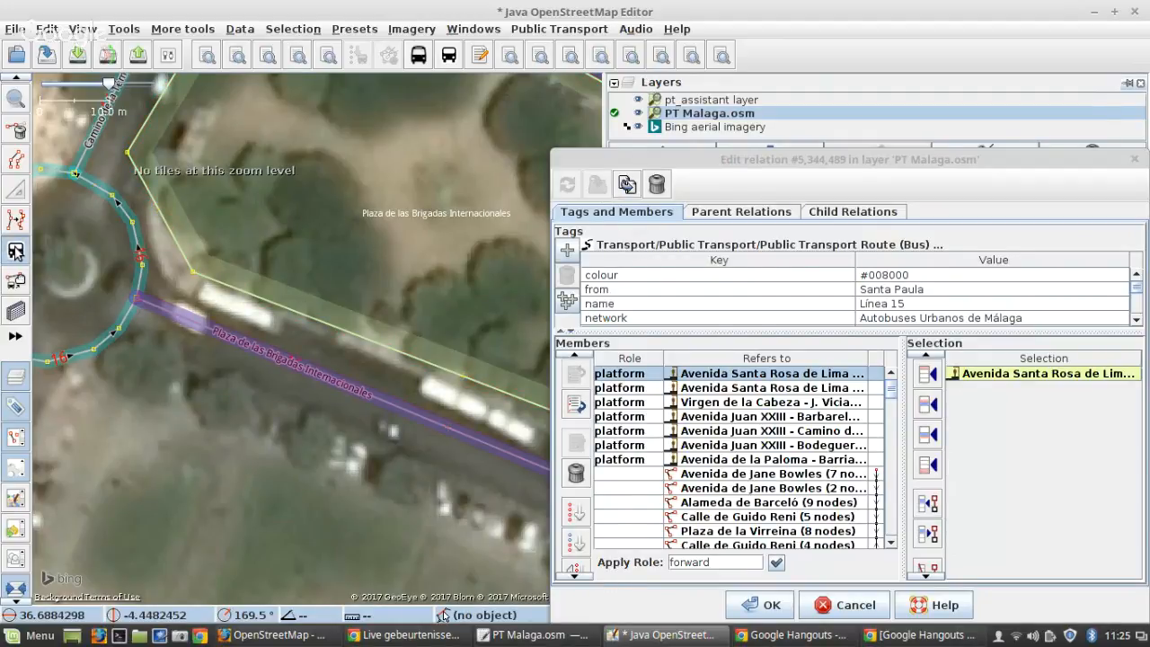
left_click(209, 328)
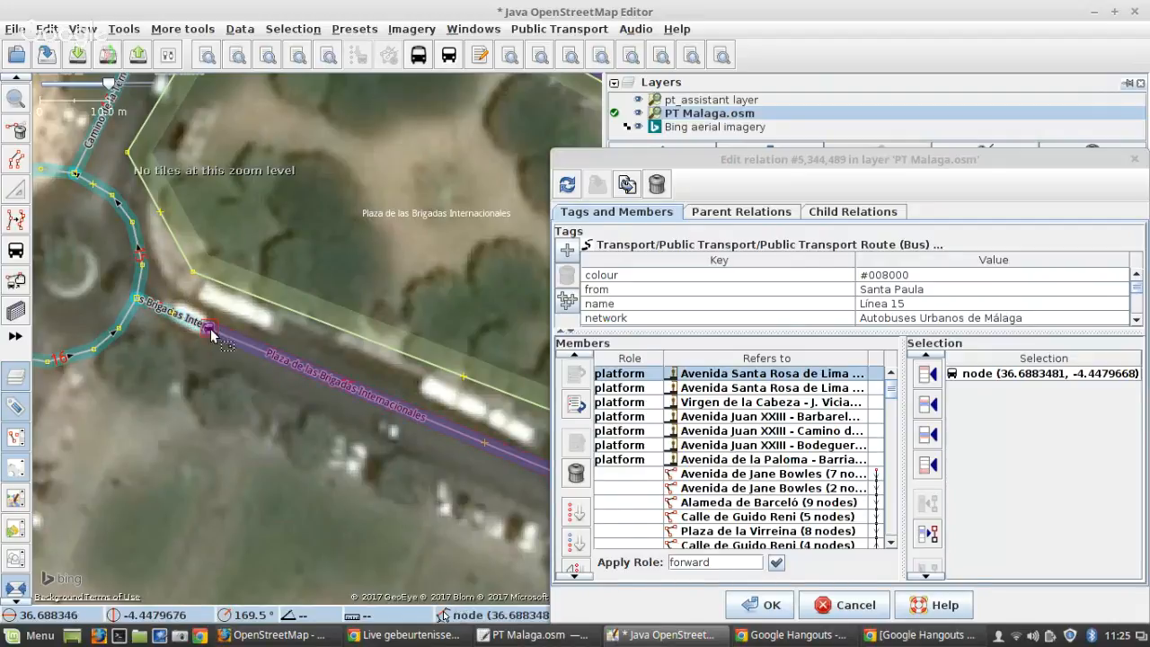
Step: Refresh the relation editor with the changed data and select the last Plaza de las Brigadas Internacionales way in the members
scroll(863, 453, "down", 1)
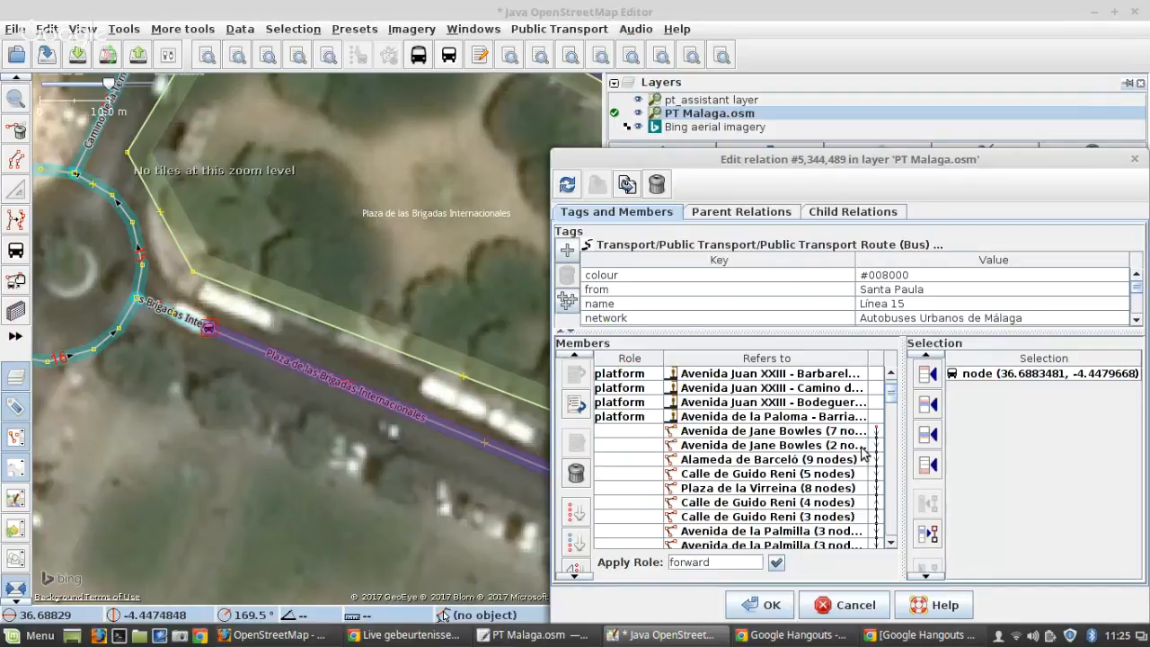
scroll(863, 452, "down", 10)
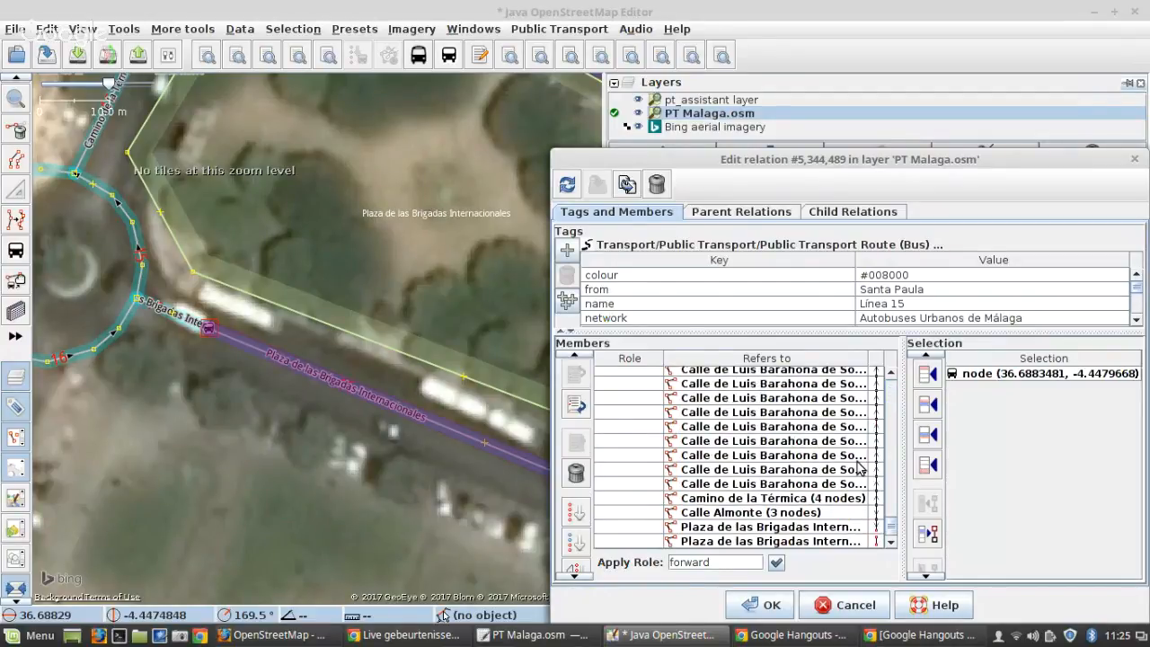
left_click(568, 185)
left_click(723, 542)
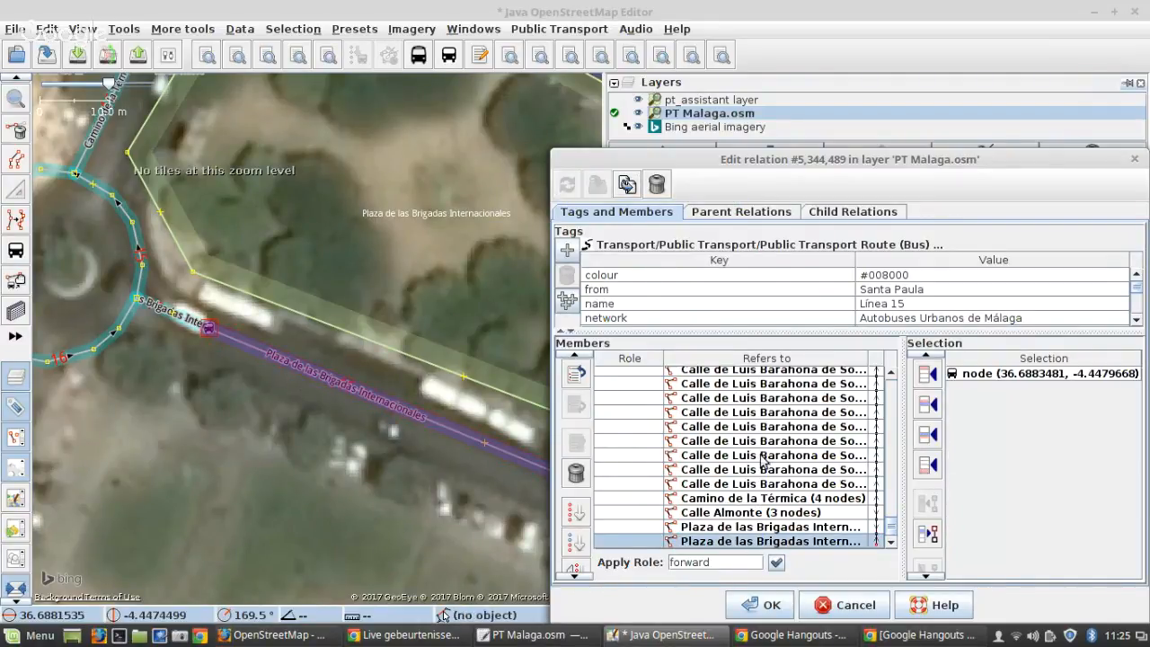
Step: Zoom to the first Avenida de Jane Bowles way among the members and examine the roundabout and streets north of where the route starts
mouse_move(792, 453)
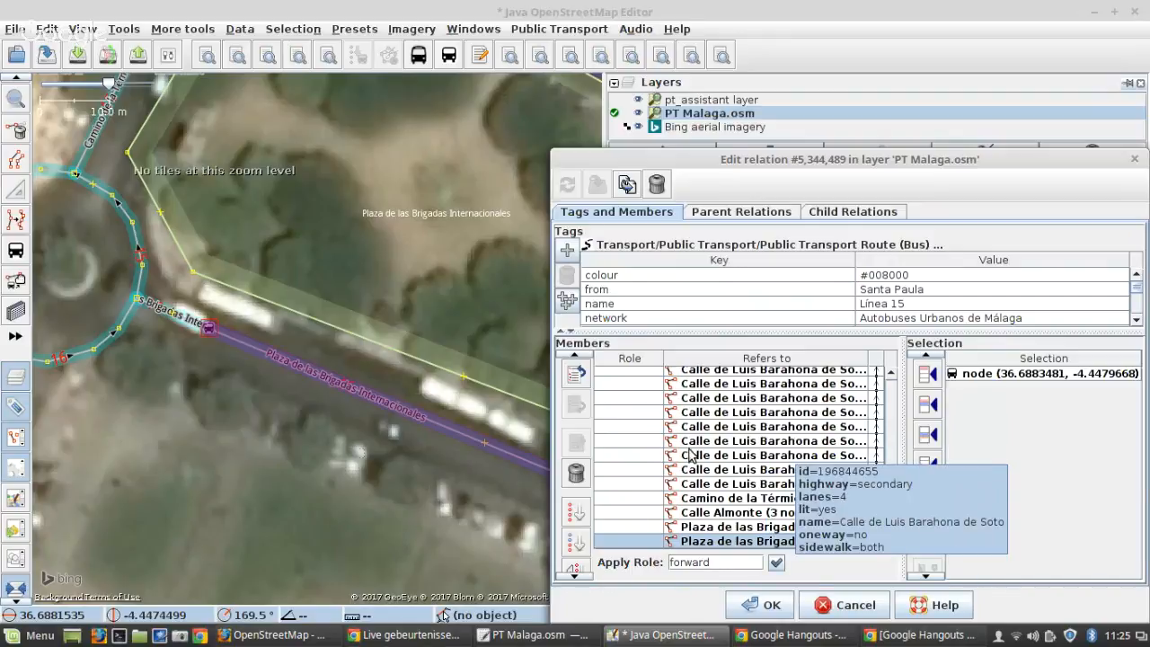
scroll(719, 442, "up", 3)
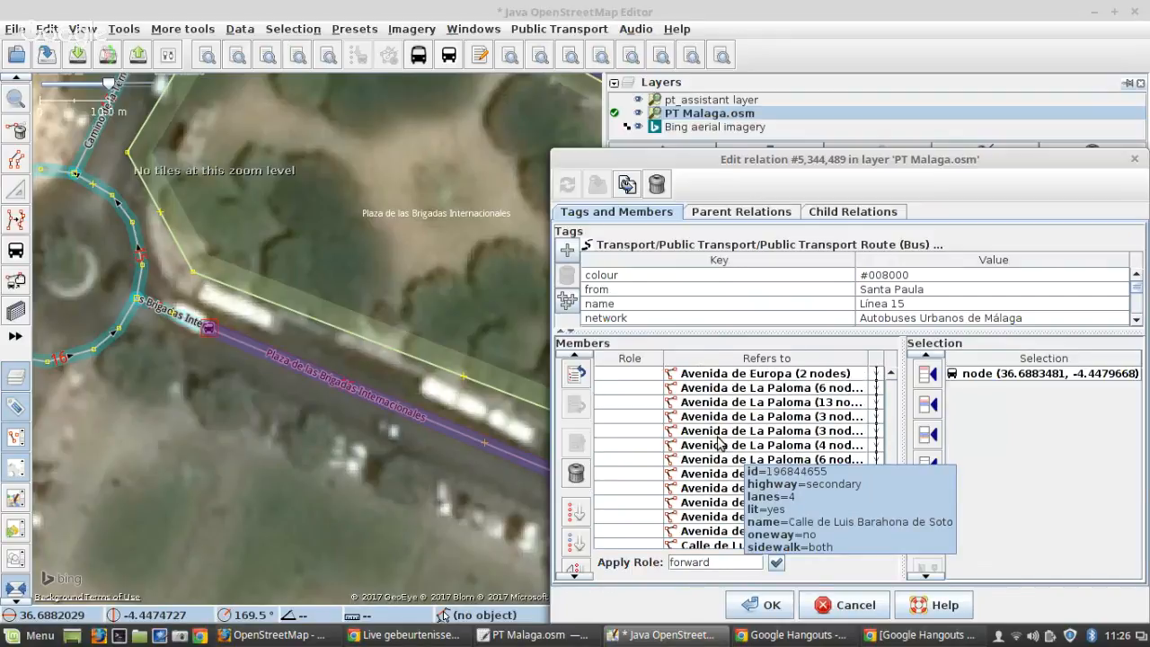
scroll(719, 449, "up", 3)
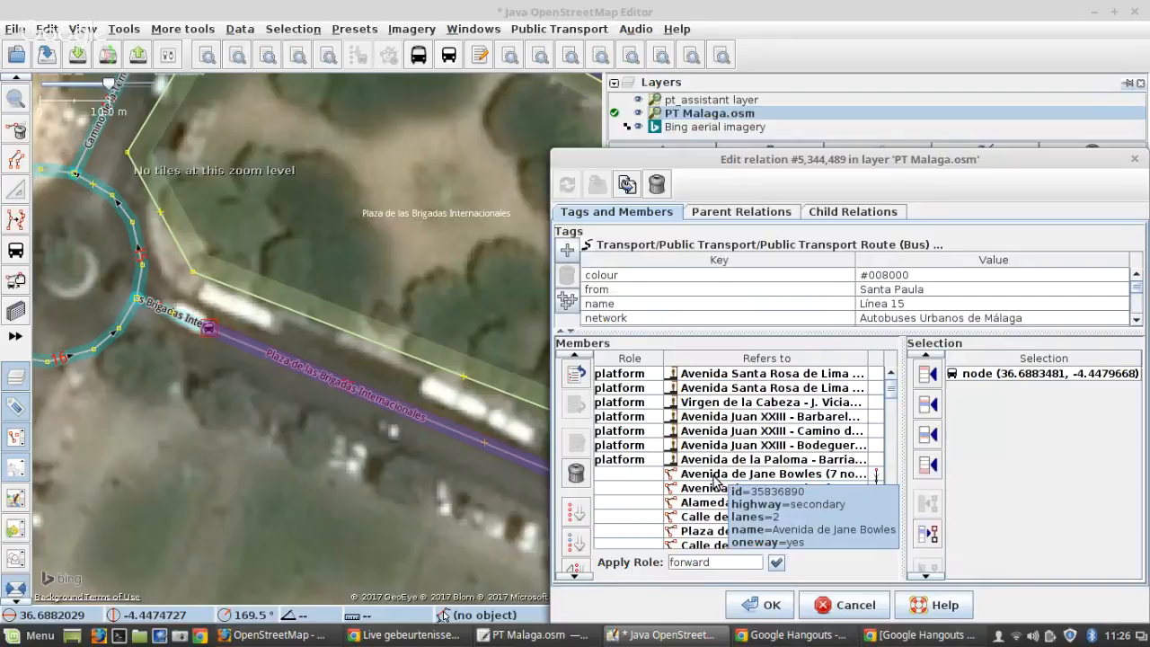
right_click(715, 476)
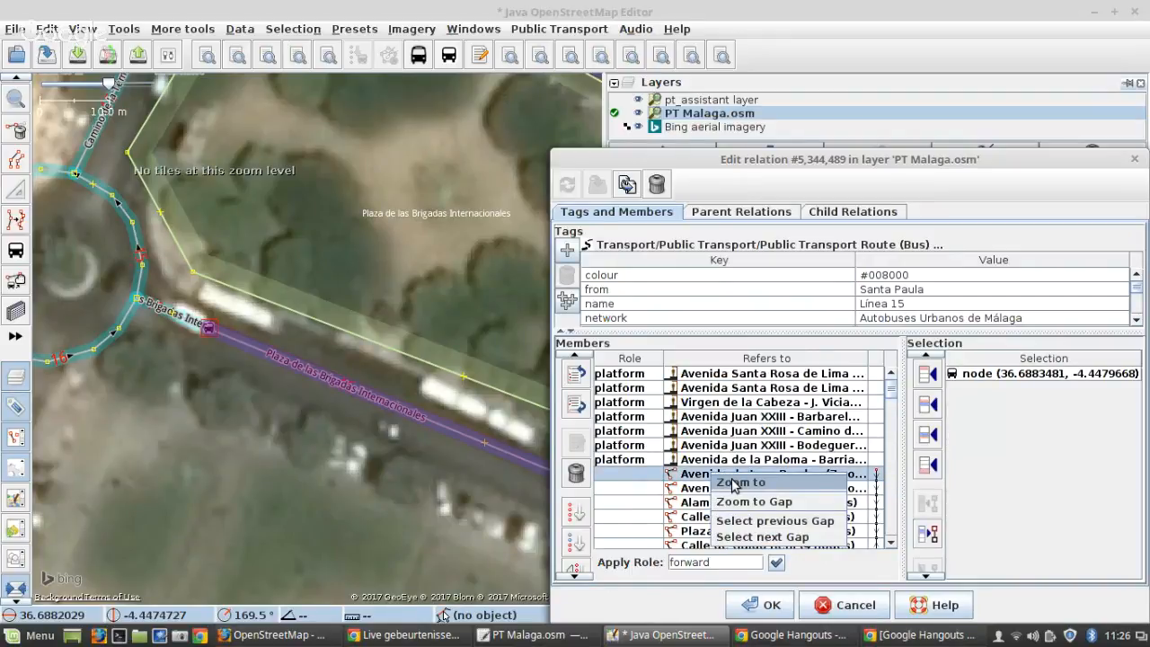
left_click(734, 484)
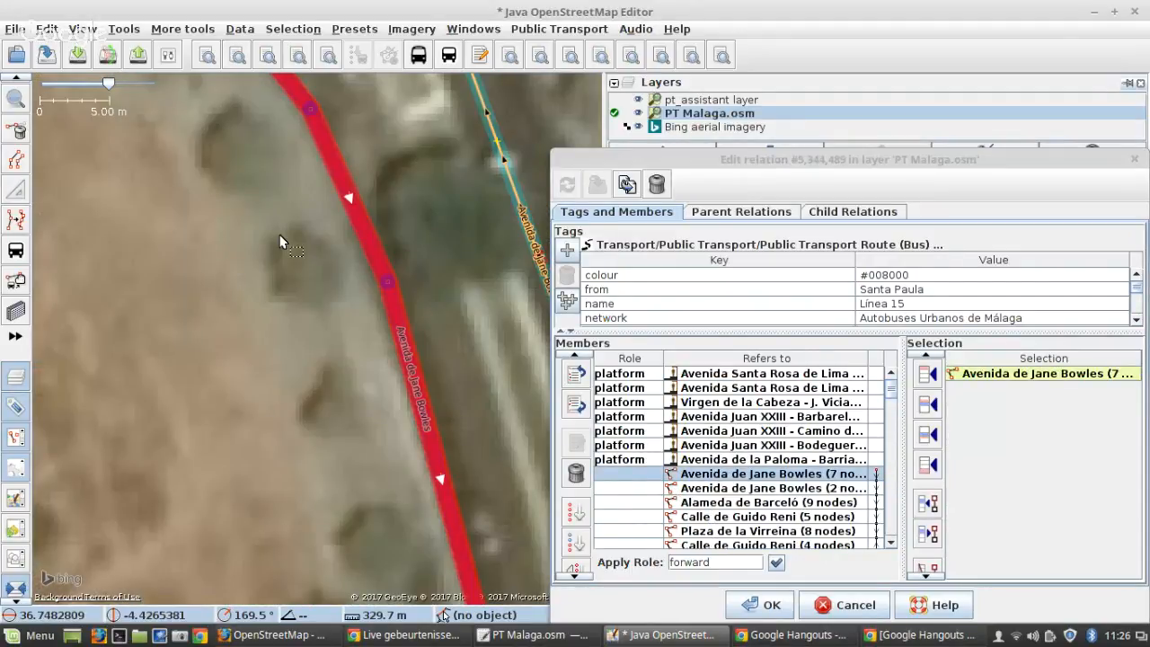
scroll(281, 243, "down", 5)
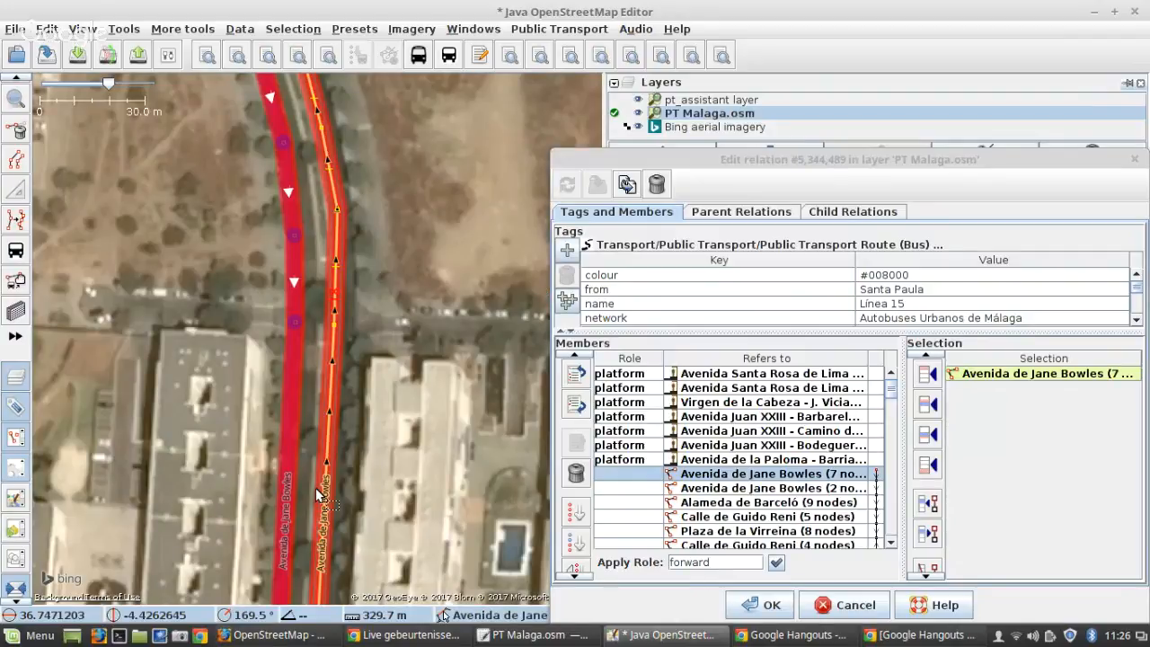
left_click_drag(319, 494, 294, 355)
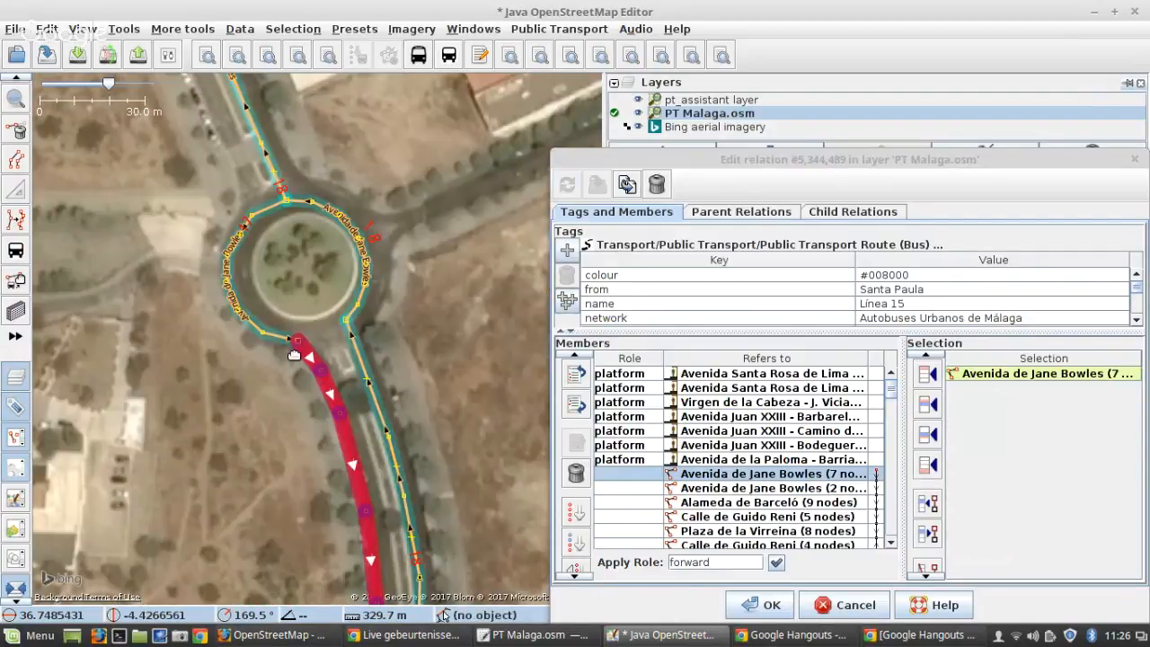
left_click_drag(216, 140, 263, 292)
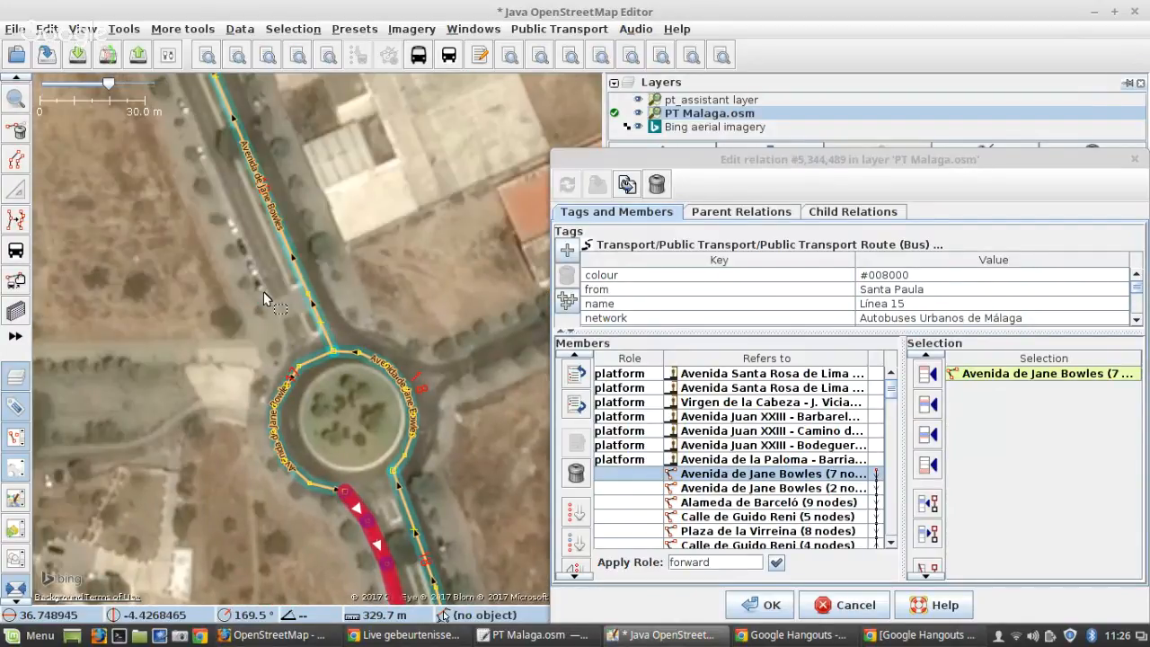
scroll(263, 291, "down", 3)
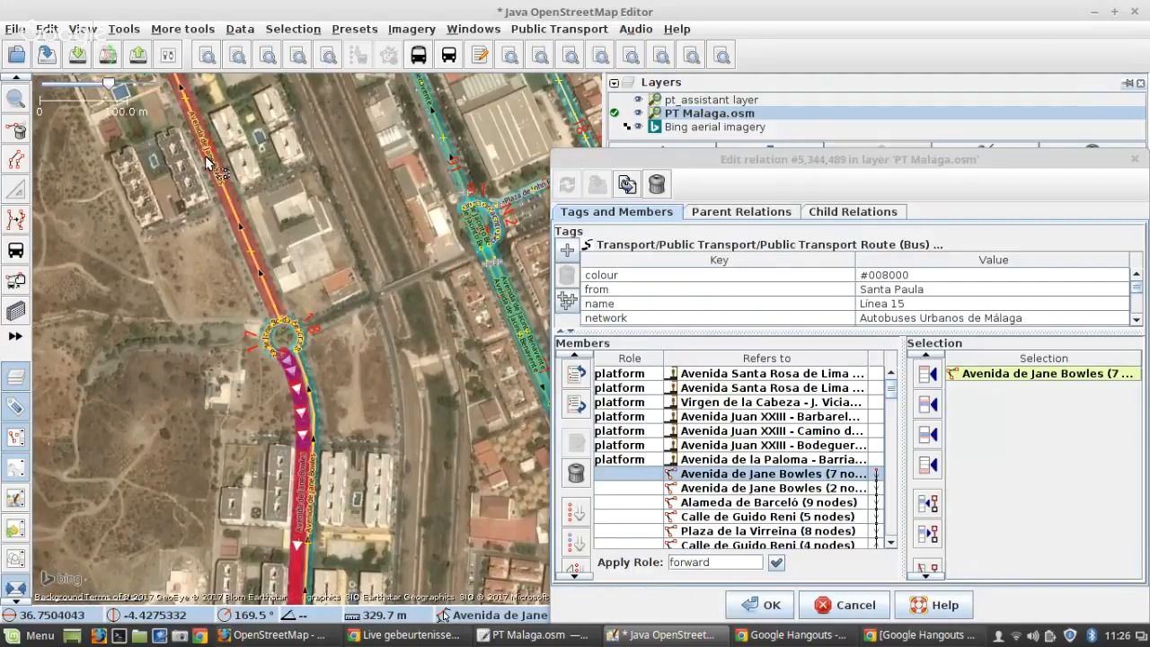
scroll(206, 161, "up", 3)
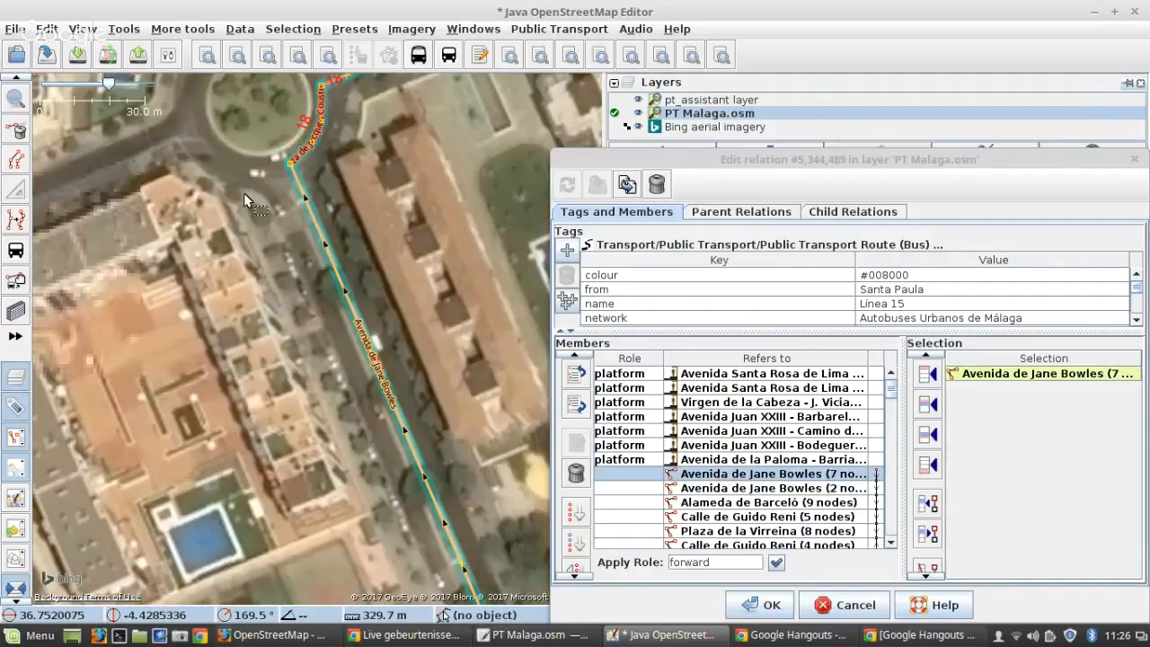
scroll(340, 193, "down", 4)
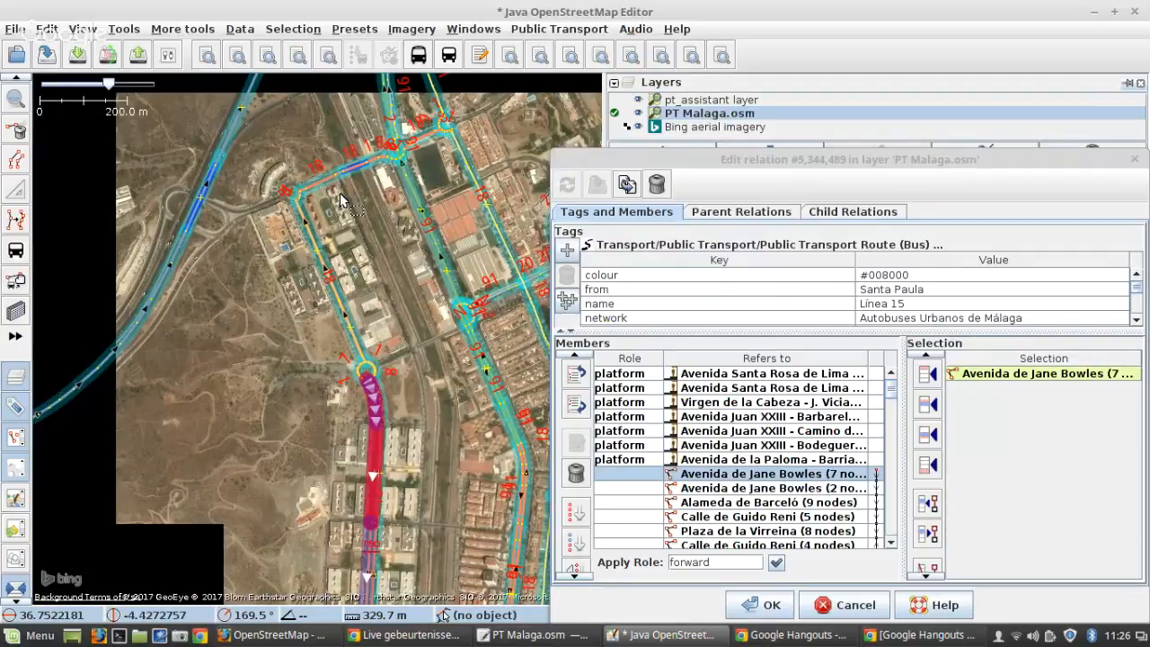
Step: Save the current Línea 15 route relation, reopen it for editing and move its editor window out of the way
scroll(340, 192, "up", 5)
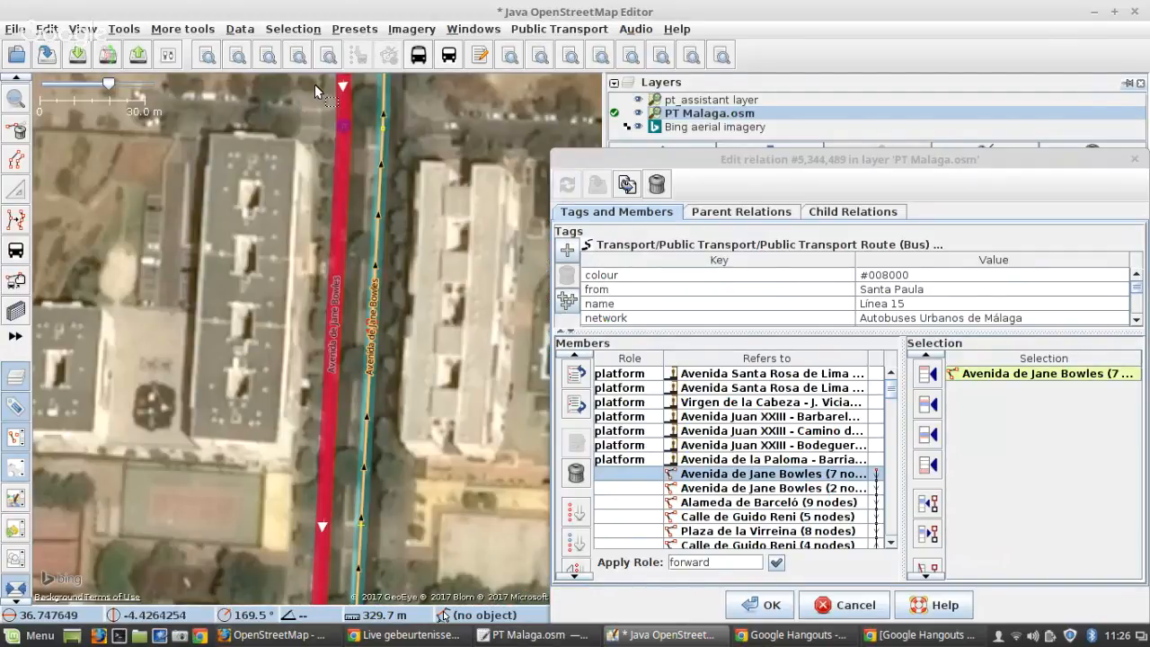
scroll(315, 313, "down", 4)
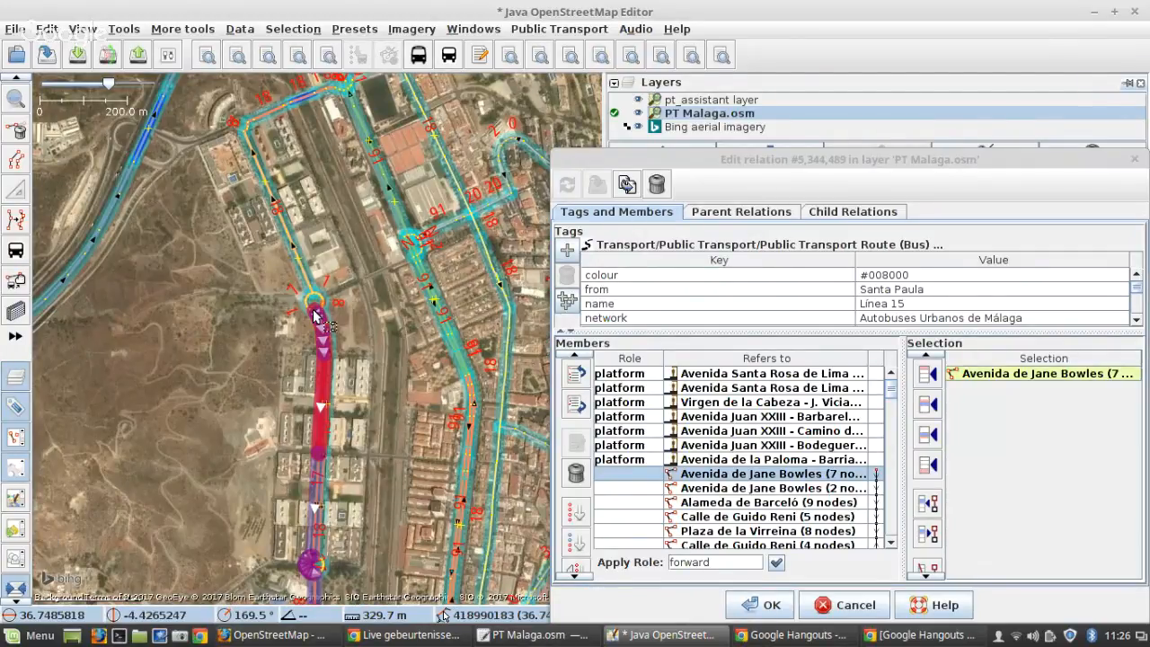
scroll(316, 313, "up", 8)
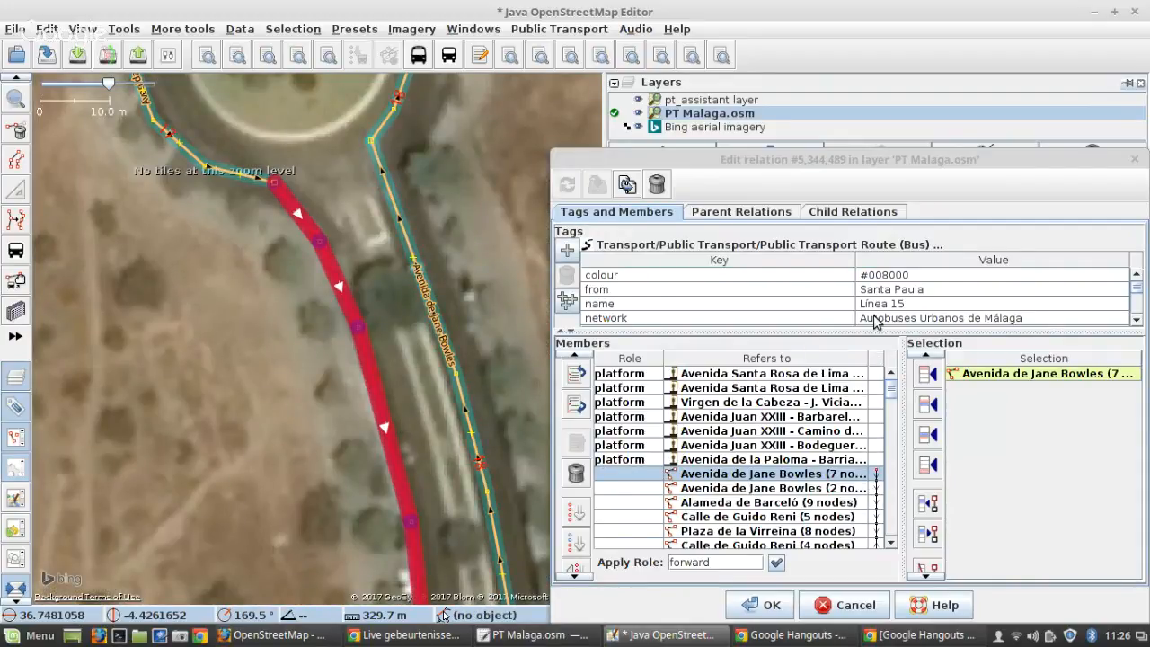
left_click(770, 606)
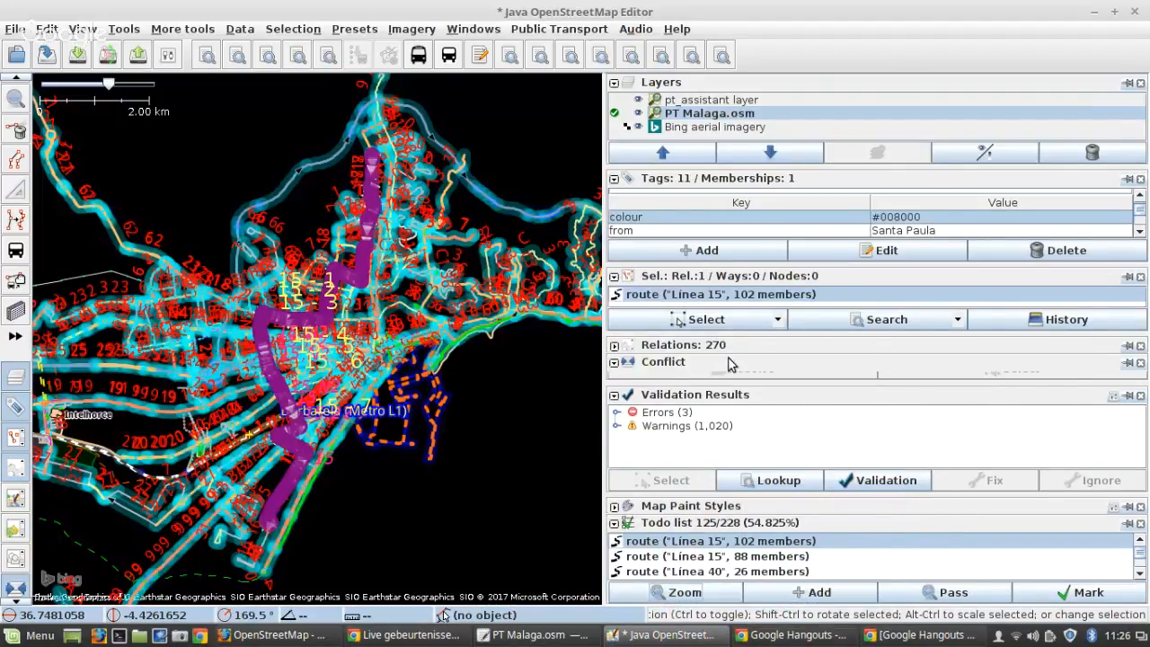
right_click(708, 297)
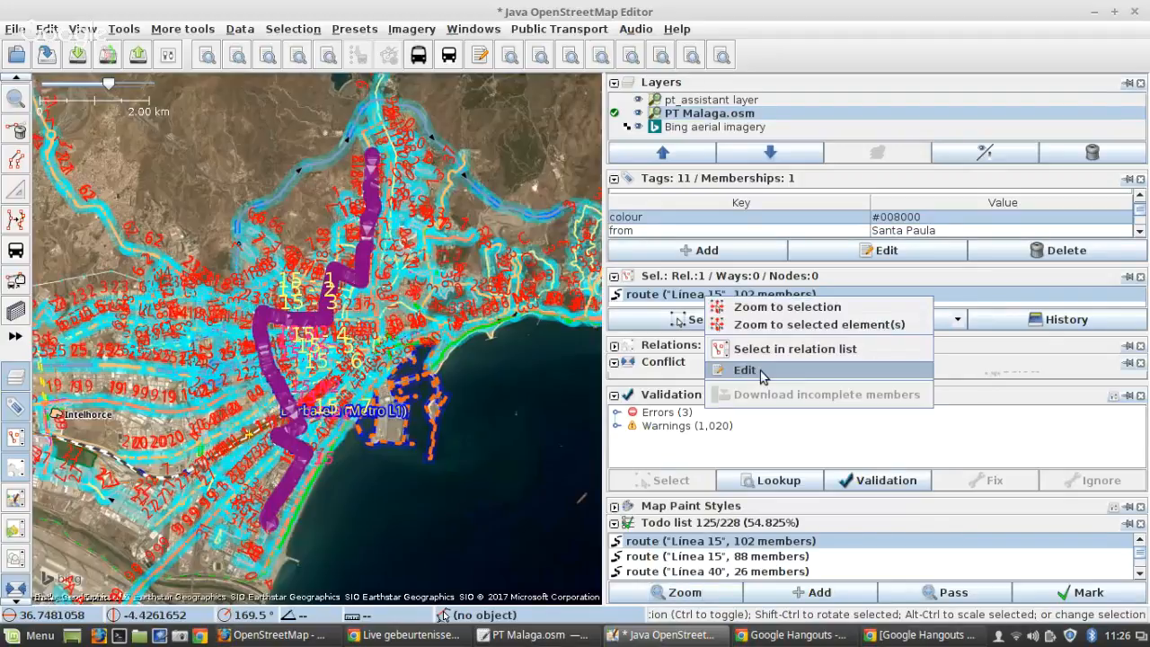
left_click(748, 370)
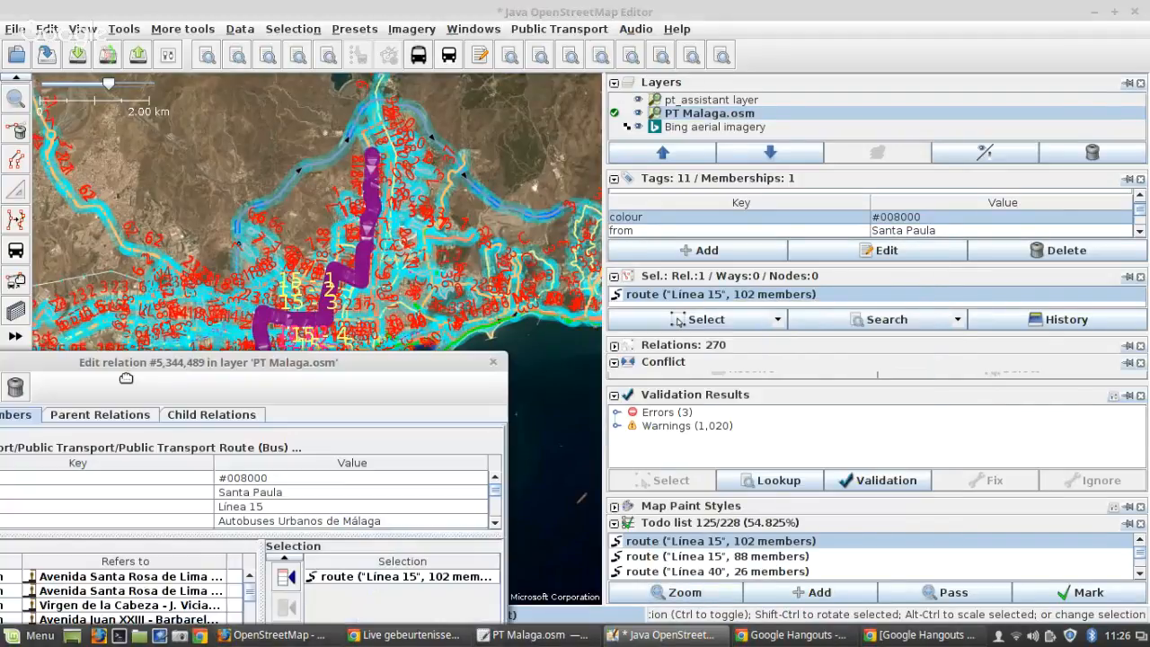
left_click_drag(126, 378, 2, 587)
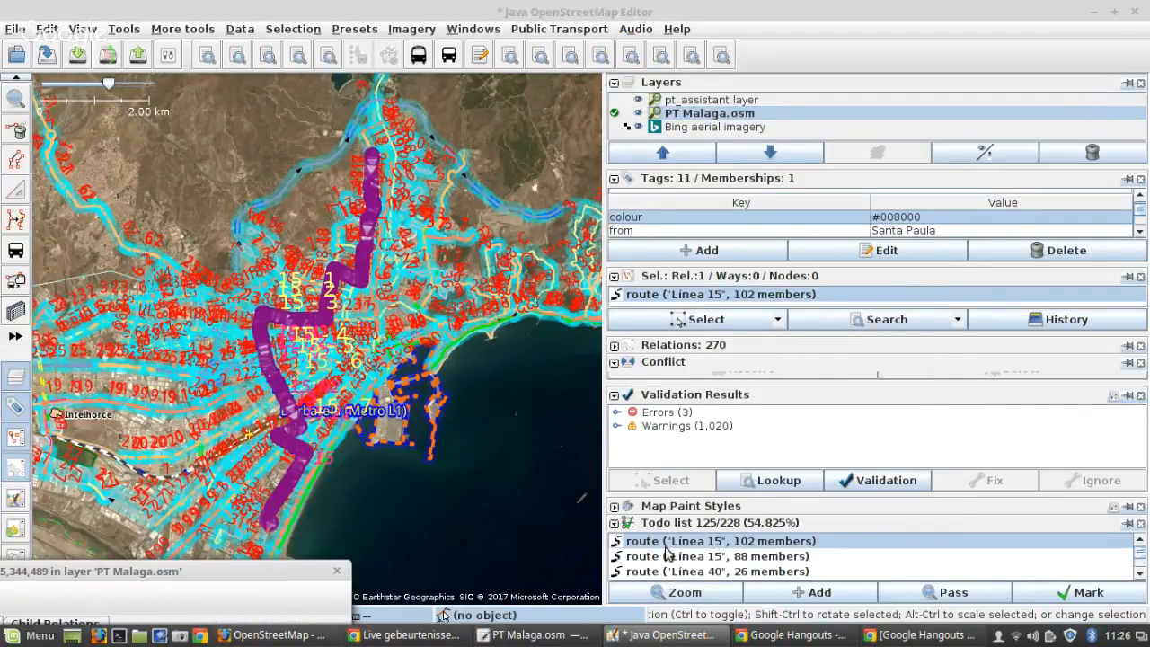
Step: Mark the current Línea 15 route as done in the todo list and open the other Línea 15 route for editing
left_click(1077, 599)
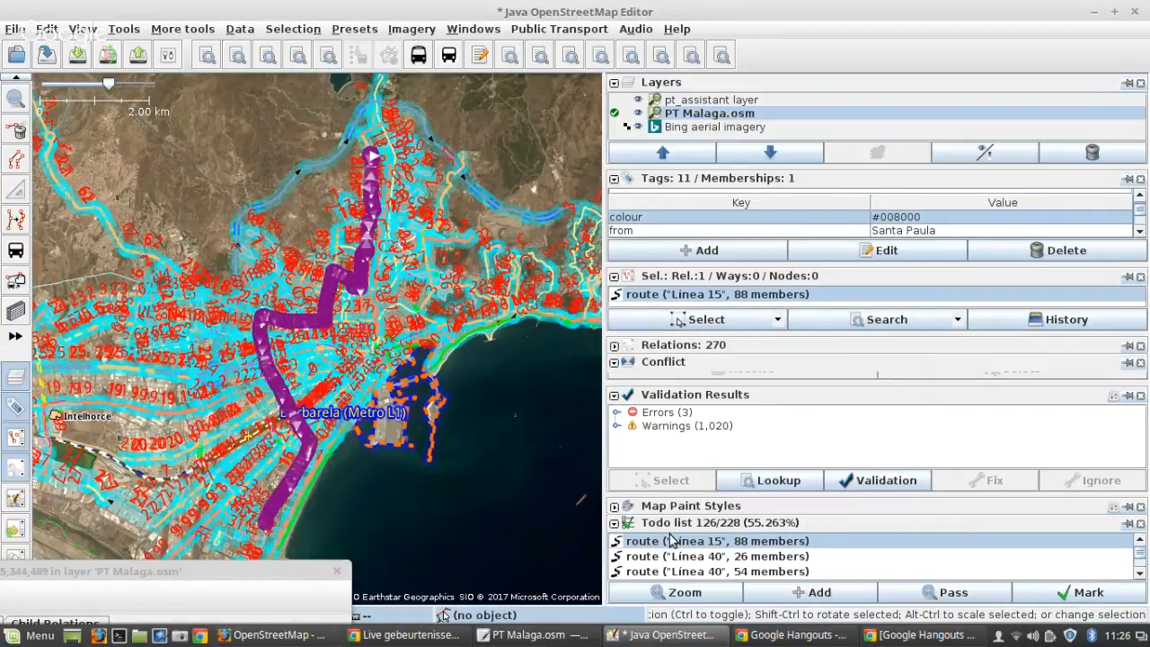
right_click(710, 295)
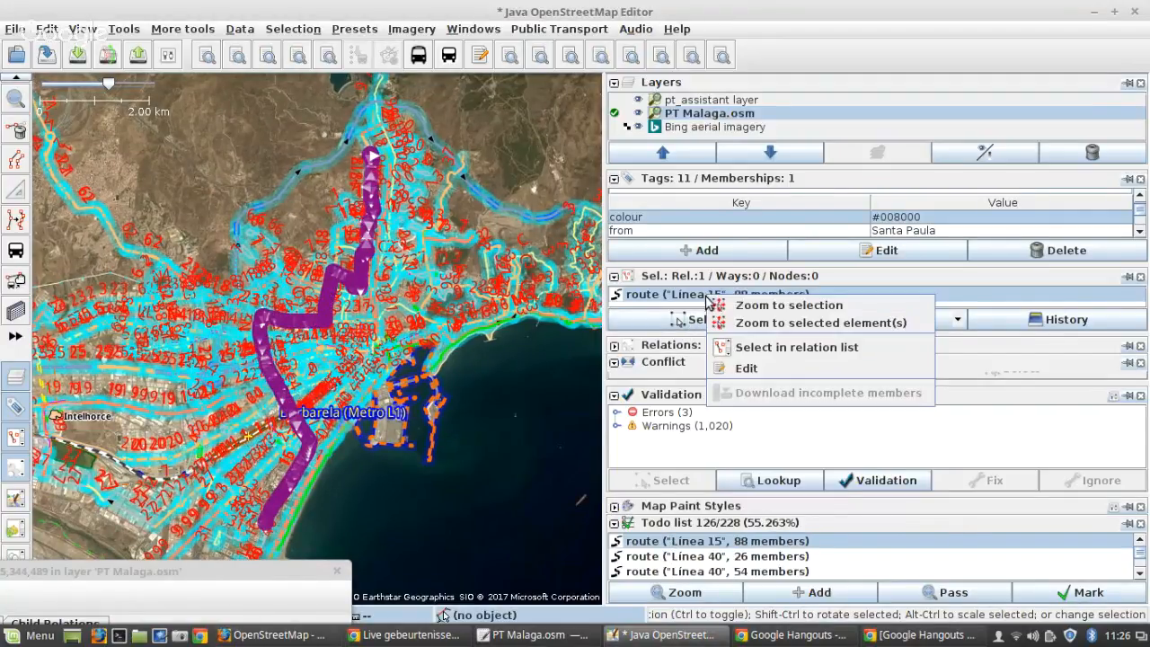
left_click(773, 371)
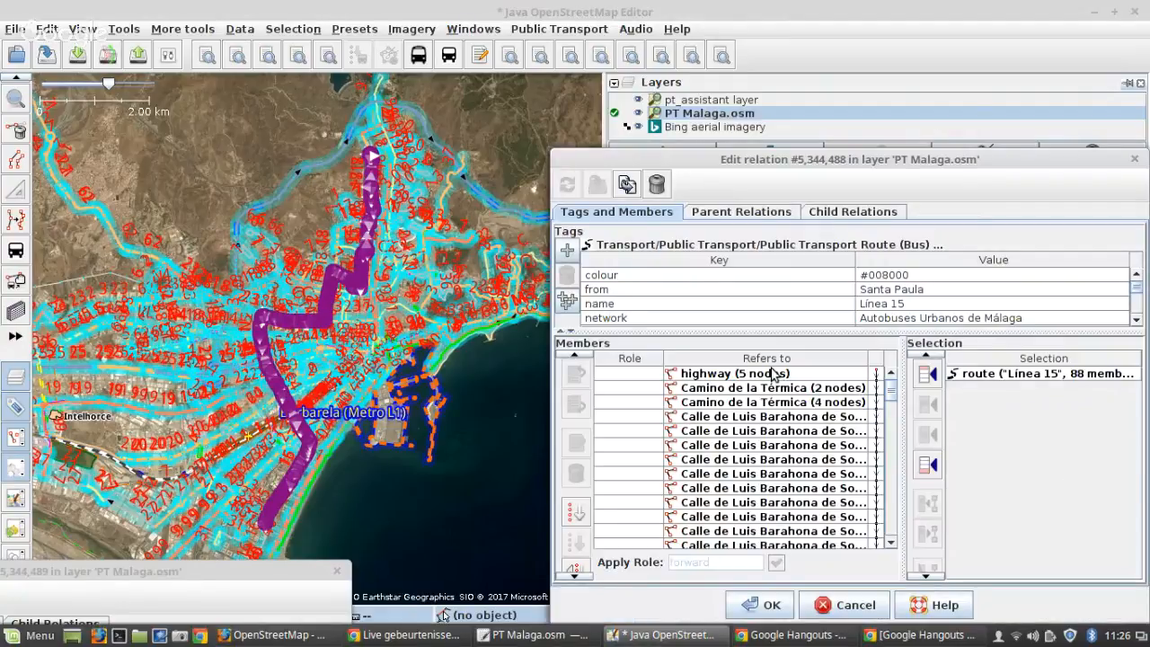
Step: Search for stops matching the regular expression route_ref="(^|.+;)15(;.+|$)" and add them at the start of the relation's members
left_click(238, 18)
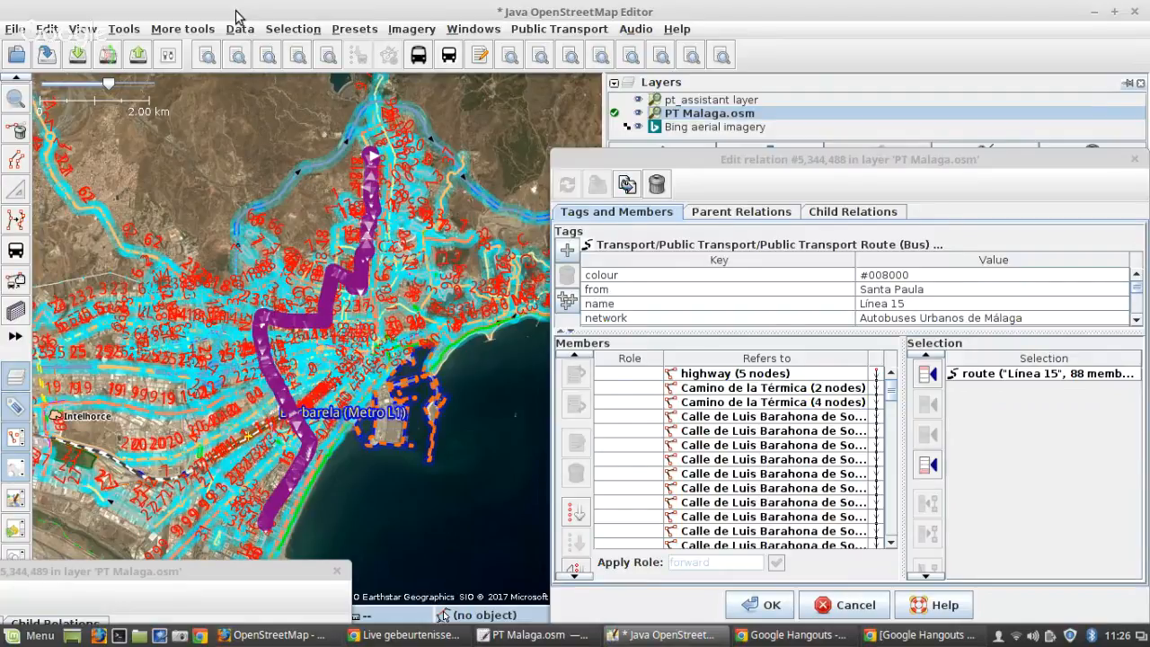
key("ctrl+f")
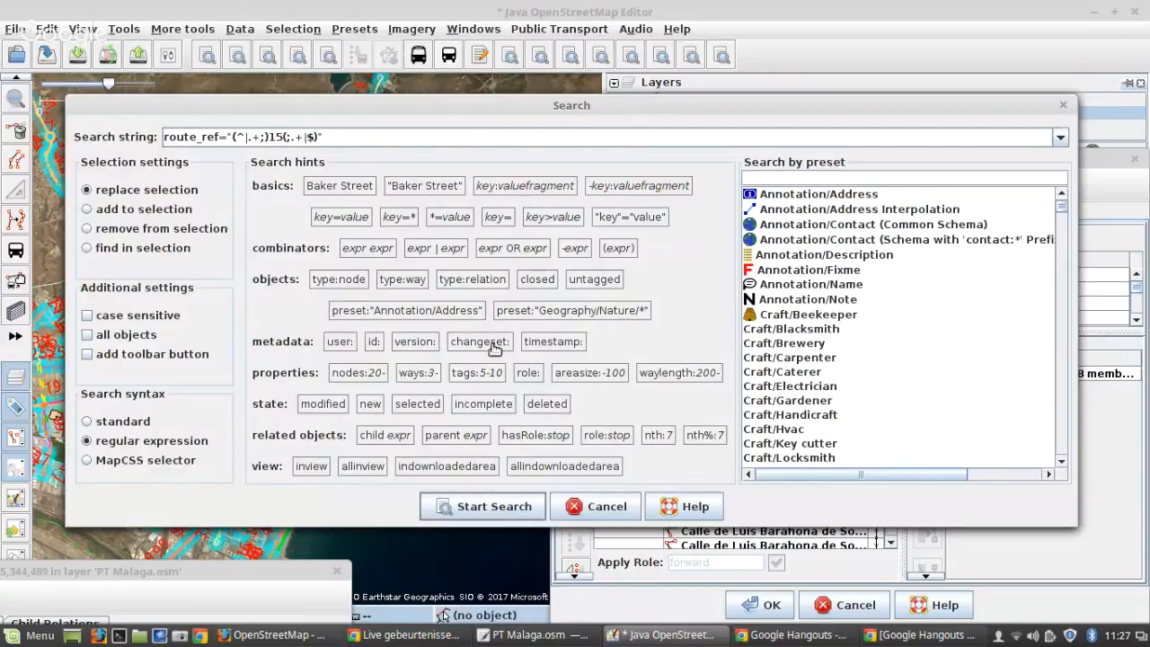
key("Return")
left_click(929, 374)
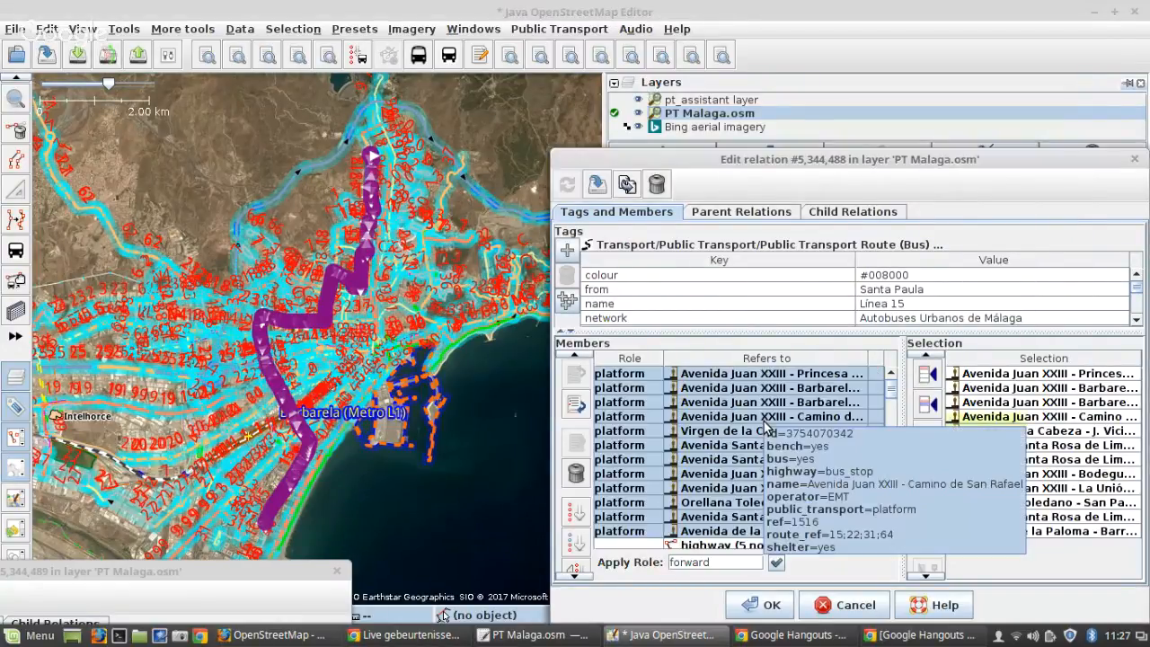
Step: Select all platform members of the opposite-direction Línea 15 relation, close that relation, and remove those platforms from the relation being edited
left_click(764, 422)
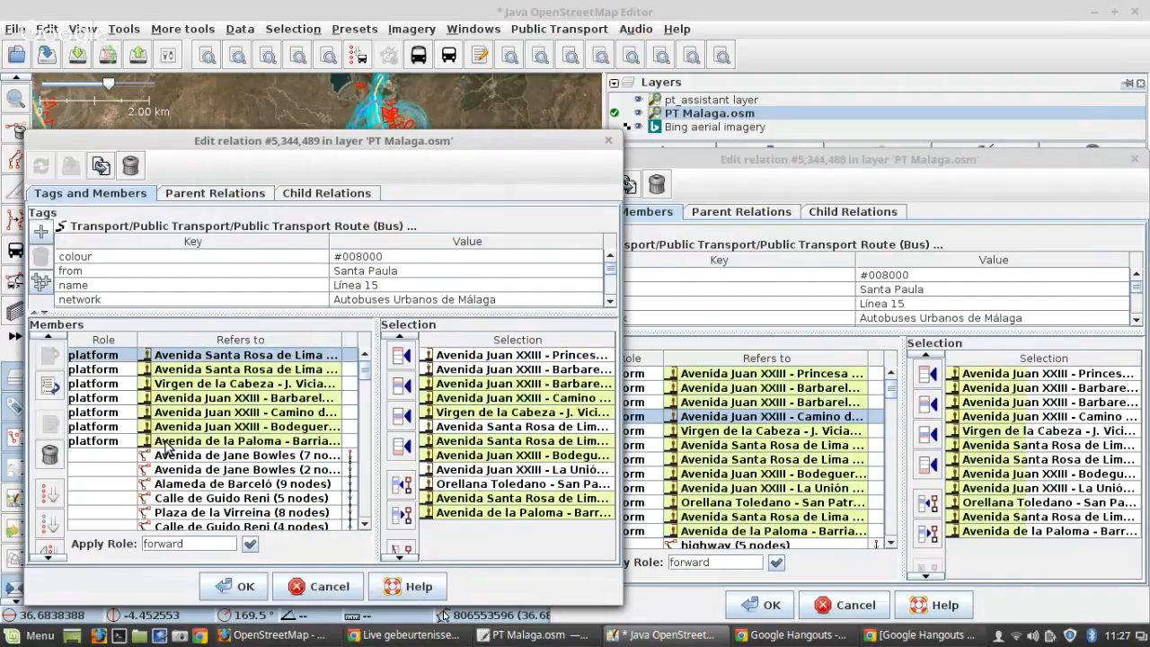
left_click(167, 444, "shift")
left_click(401, 517)
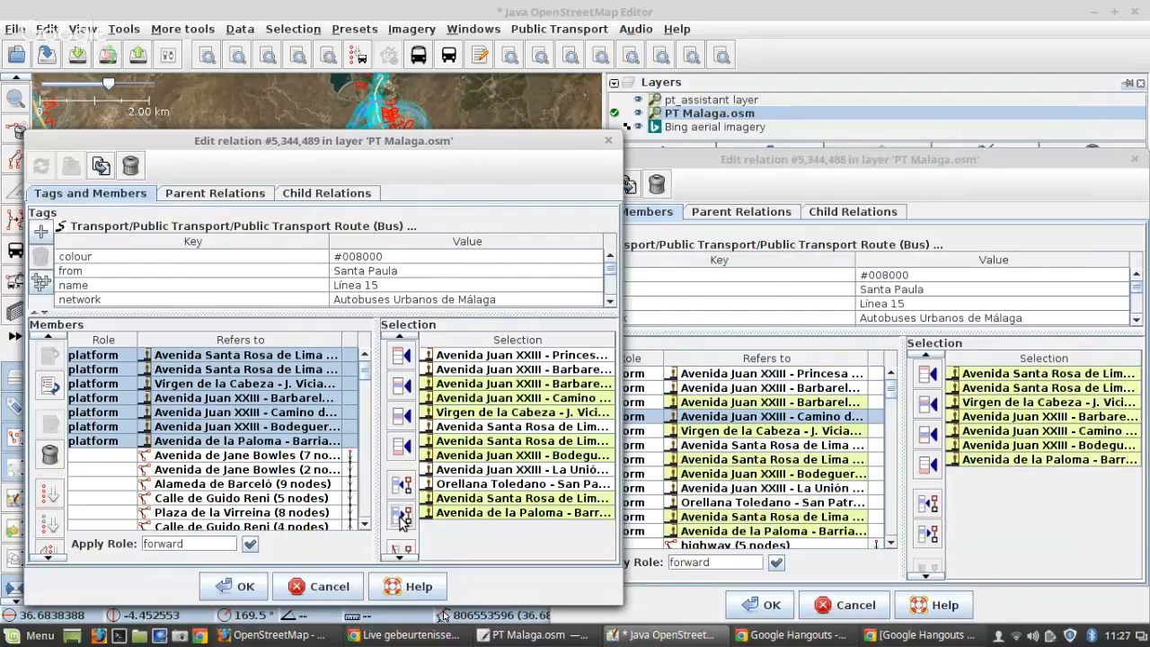
left_click(236, 588)
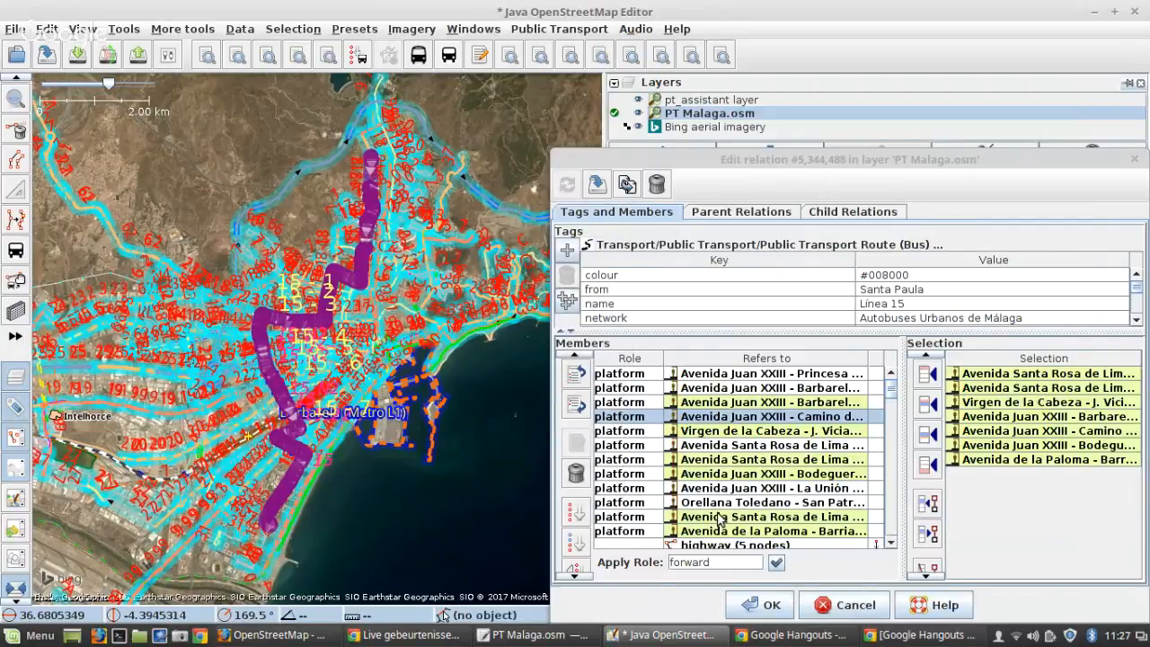
scroll(924, 537, "down", 2)
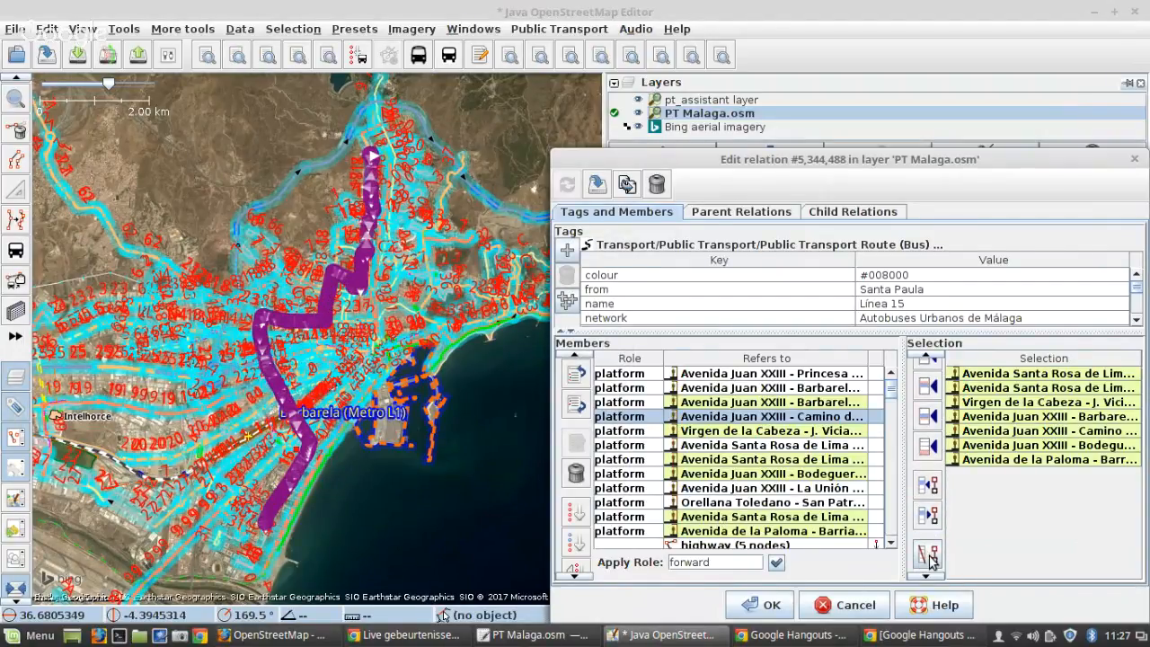
left_click(930, 558)
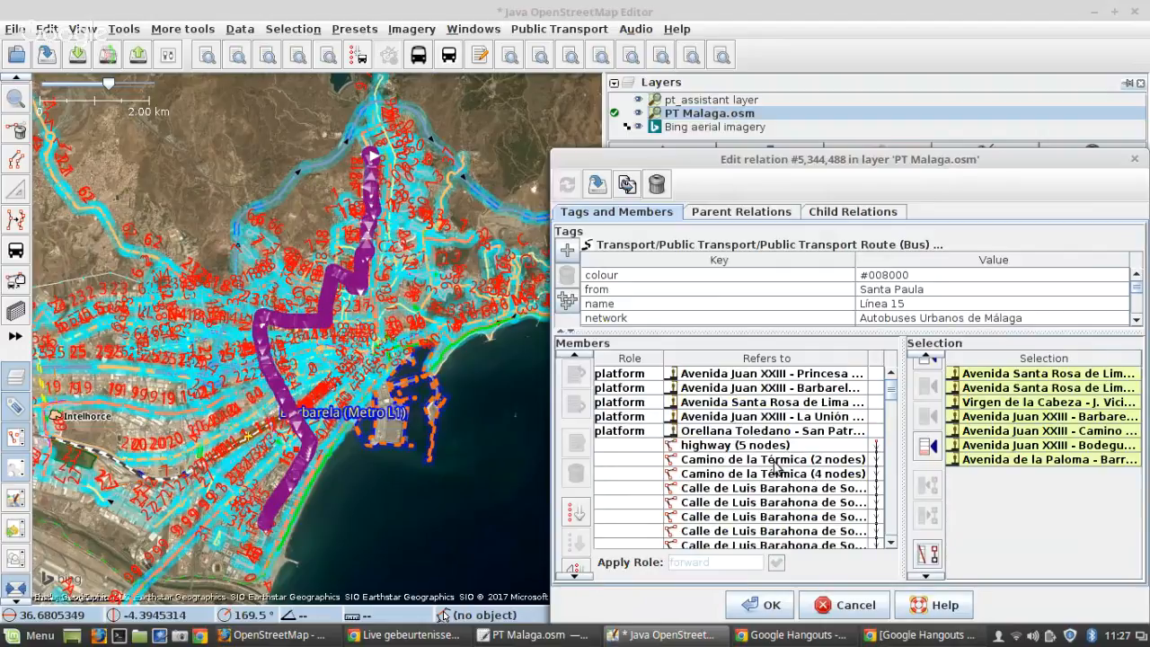
Step: Review the remaining members, save the relation, select it from the todo list and sort its public transport stops
scroll(809, 472, "down", 5)
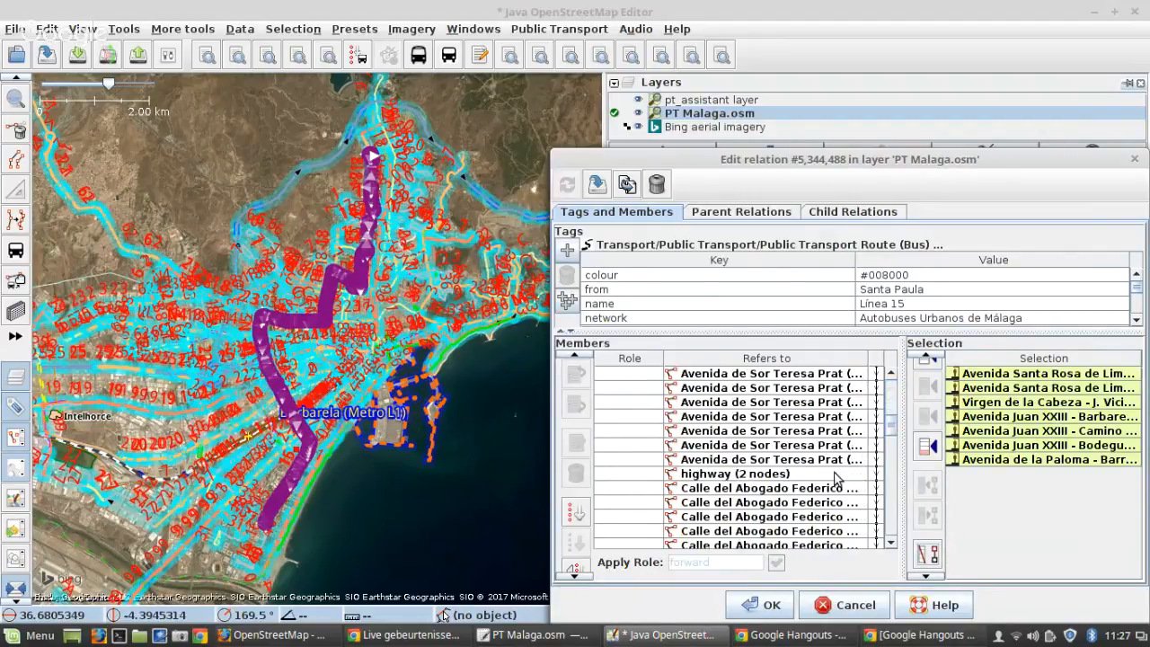
scroll(834, 479, "down", 3)
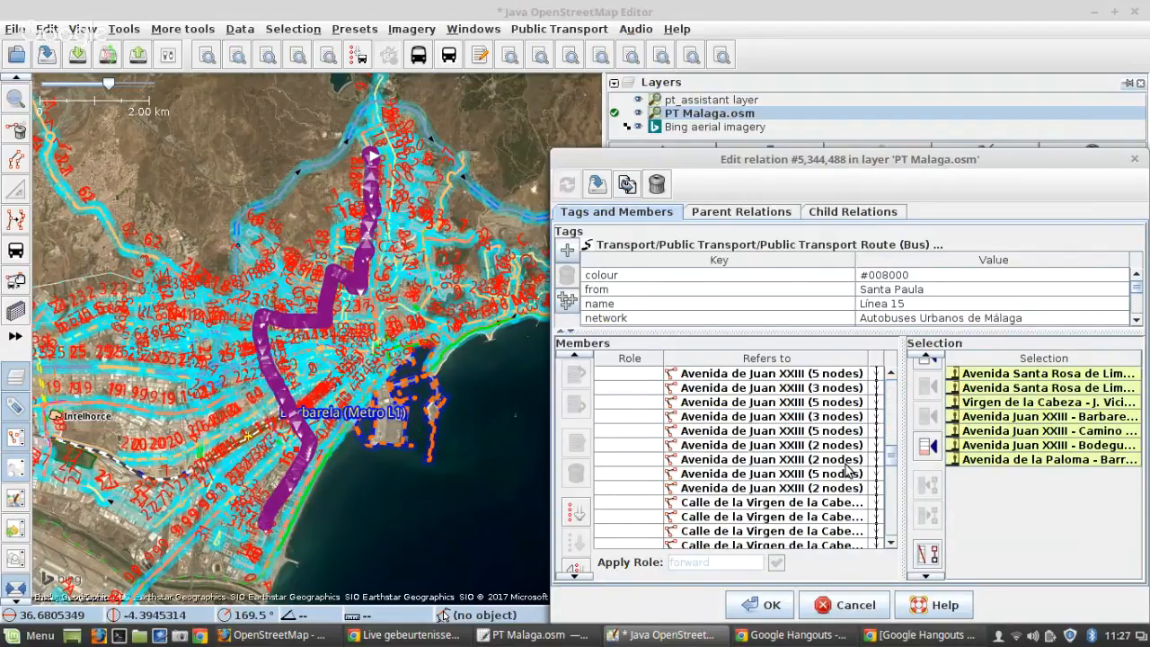
scroll(840, 473, "down", 4)
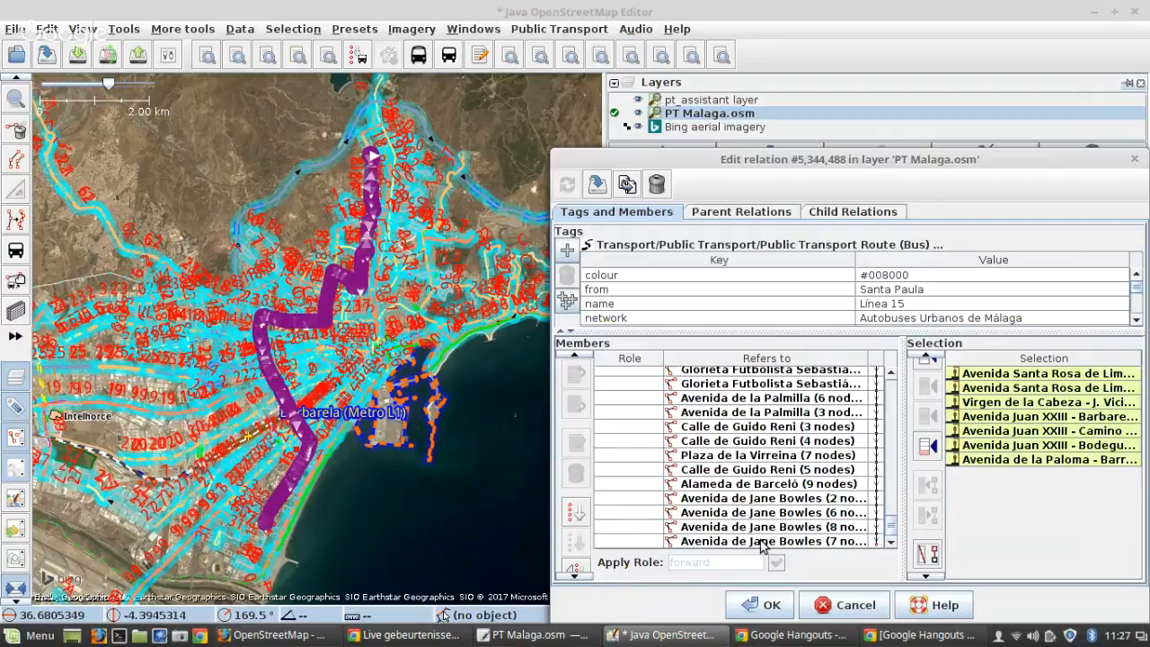
left_click(762, 607)
left_click(692, 592)
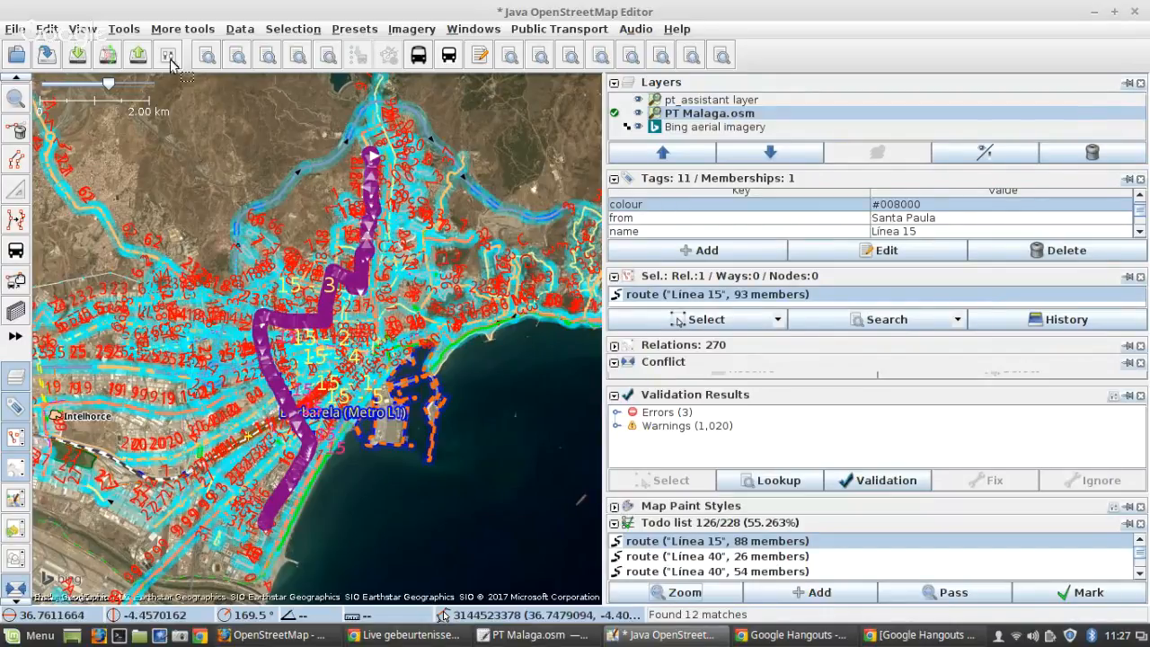
left_click(124, 28)
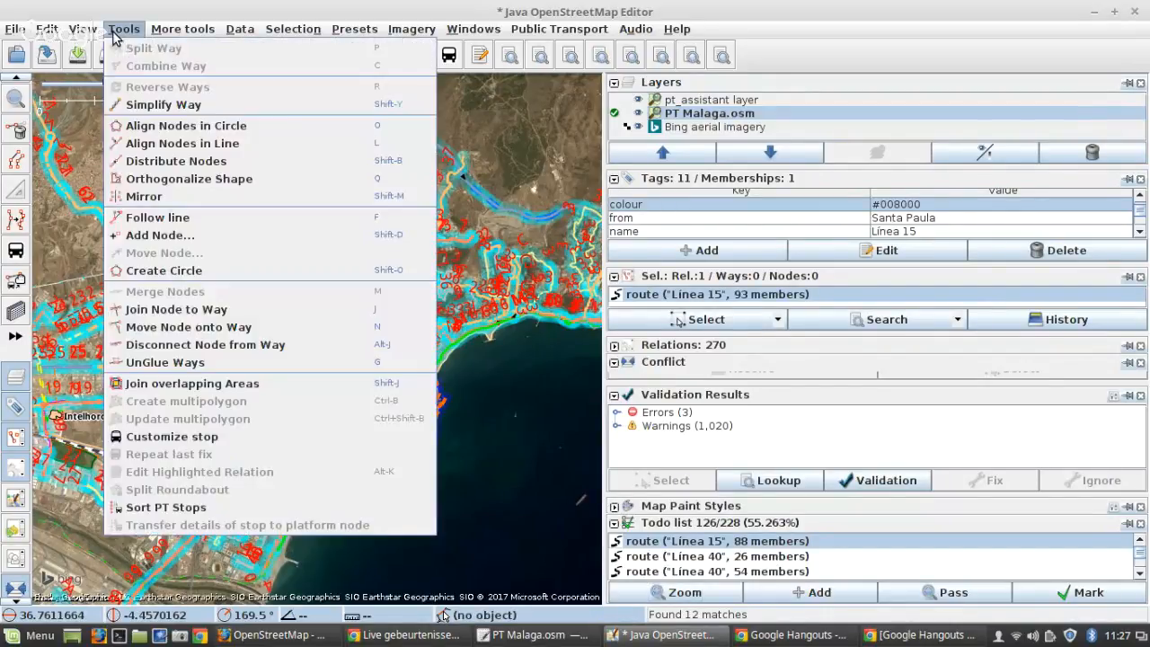
left_click(166, 509)
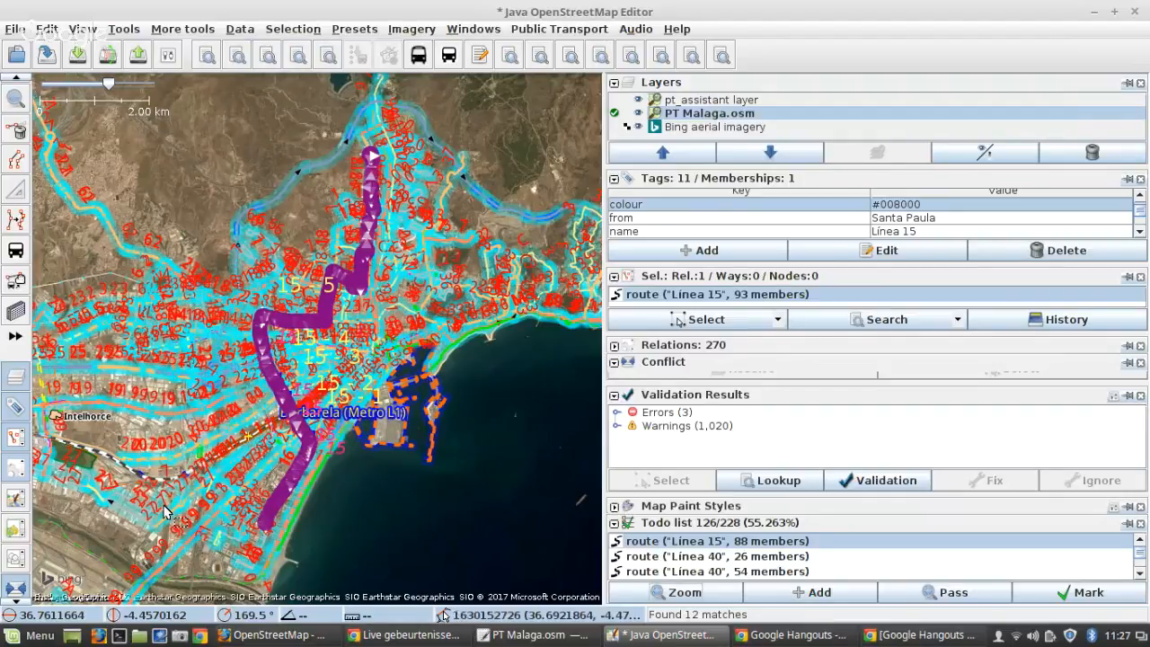
Step: Reopen the Línea 15 relation for editing and zoom to its first platform, Orellana Toledano - San Patricio
right_click(753, 296)
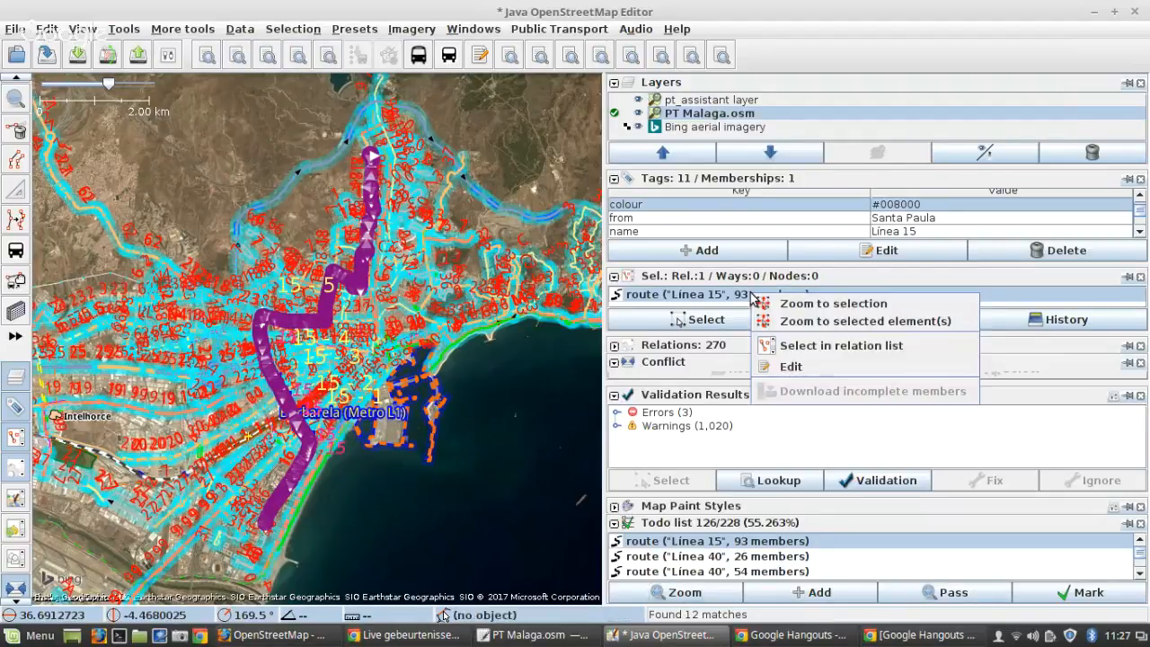
left_click(827, 365)
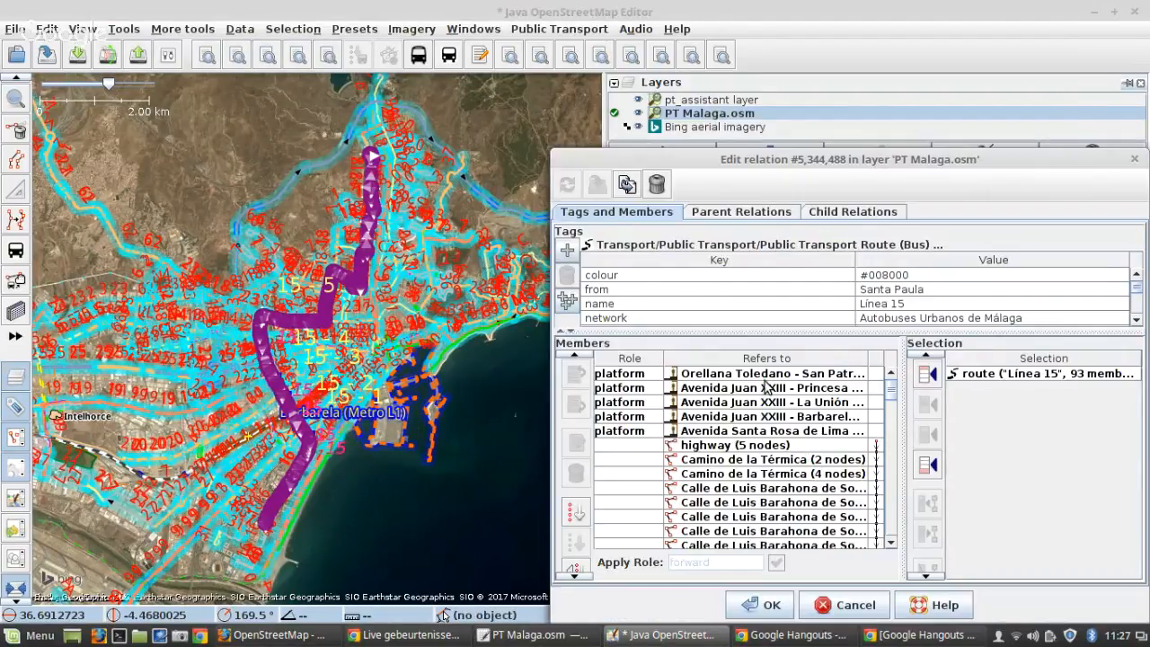
right_click(721, 375)
left_click(744, 391)
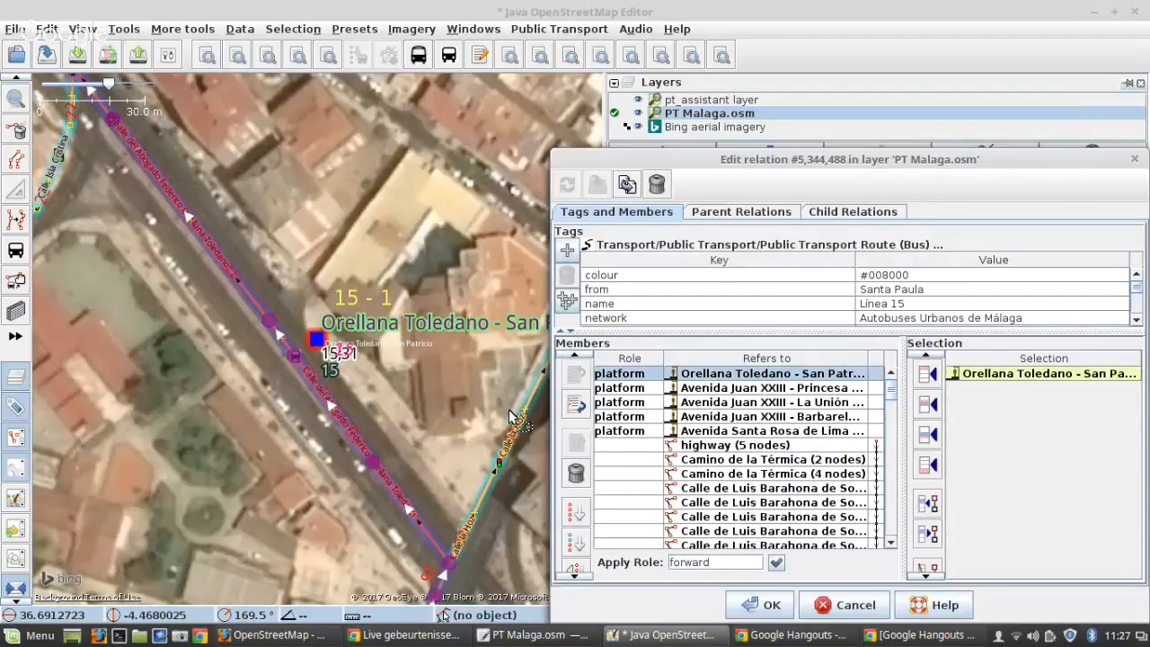
Step: Find the EMT bus stop beside Calle de Luis Barahona de Soto and add it as the relation's first platform member
scroll(258, 312, "down", 3)
scroll(258, 312, "down", 2)
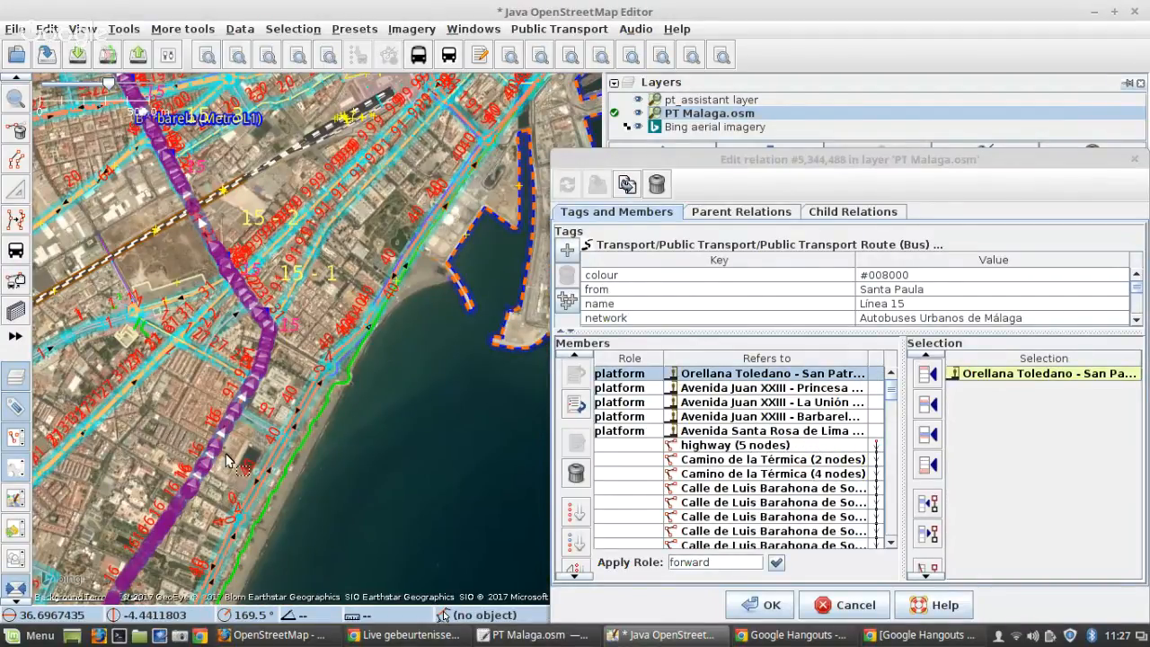
scroll(337, 364, "up", 3)
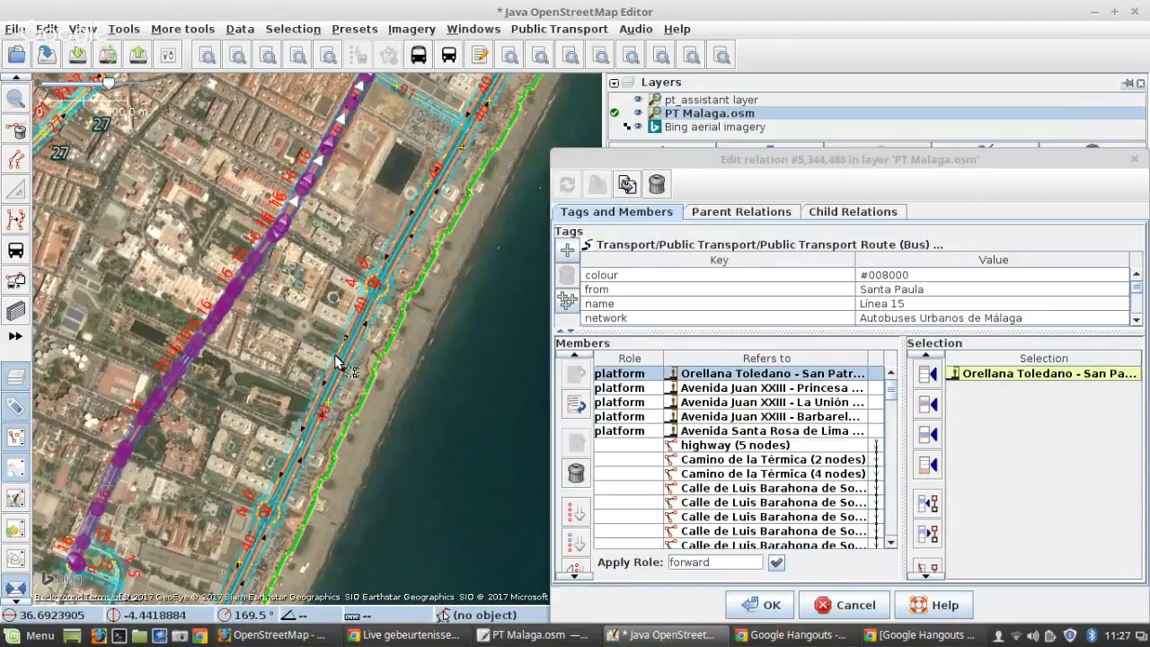
scroll(88, 559, "up", 3)
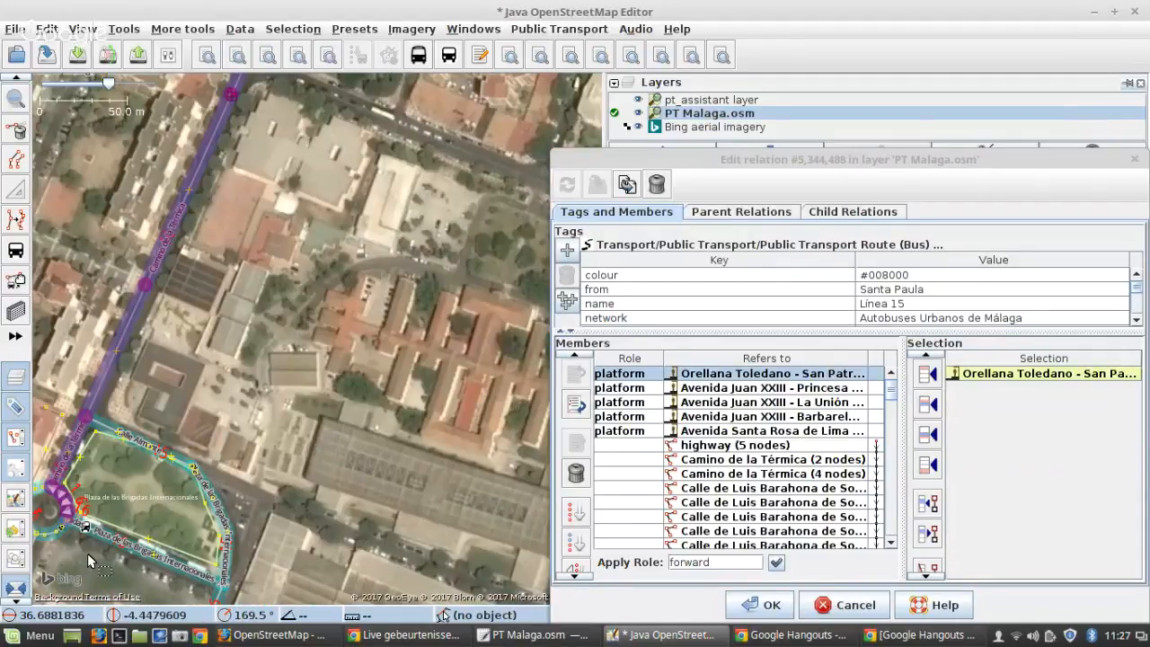
scroll(87, 553, "down", 2)
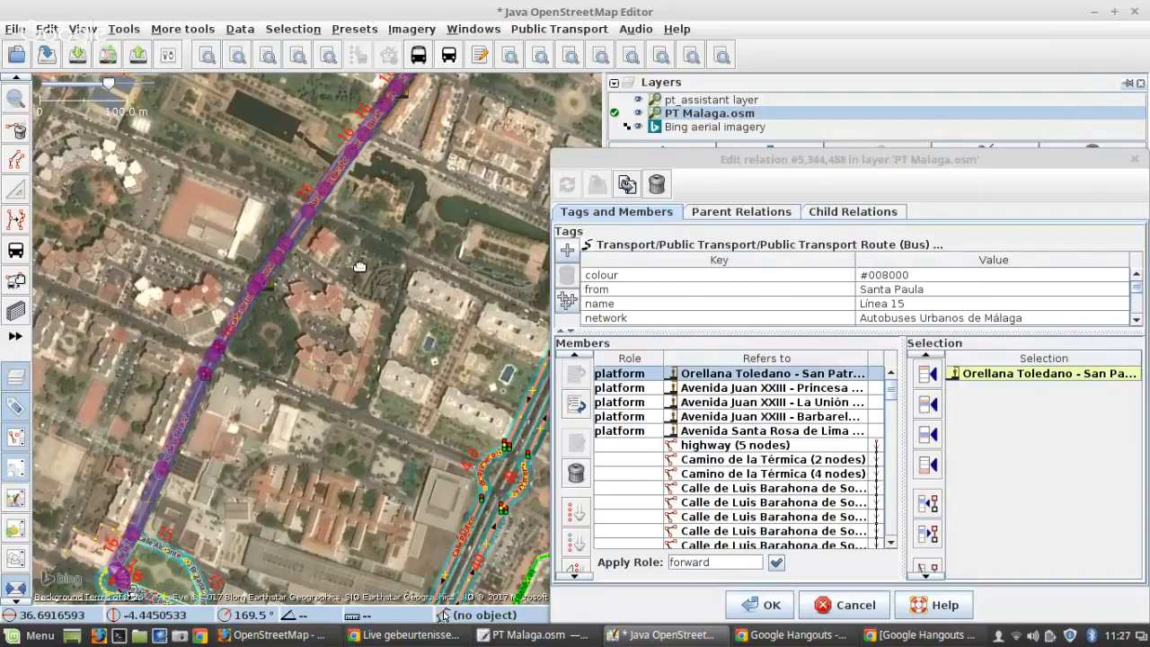
scroll(297, 252, "up", 3)
left_click(231, 244)
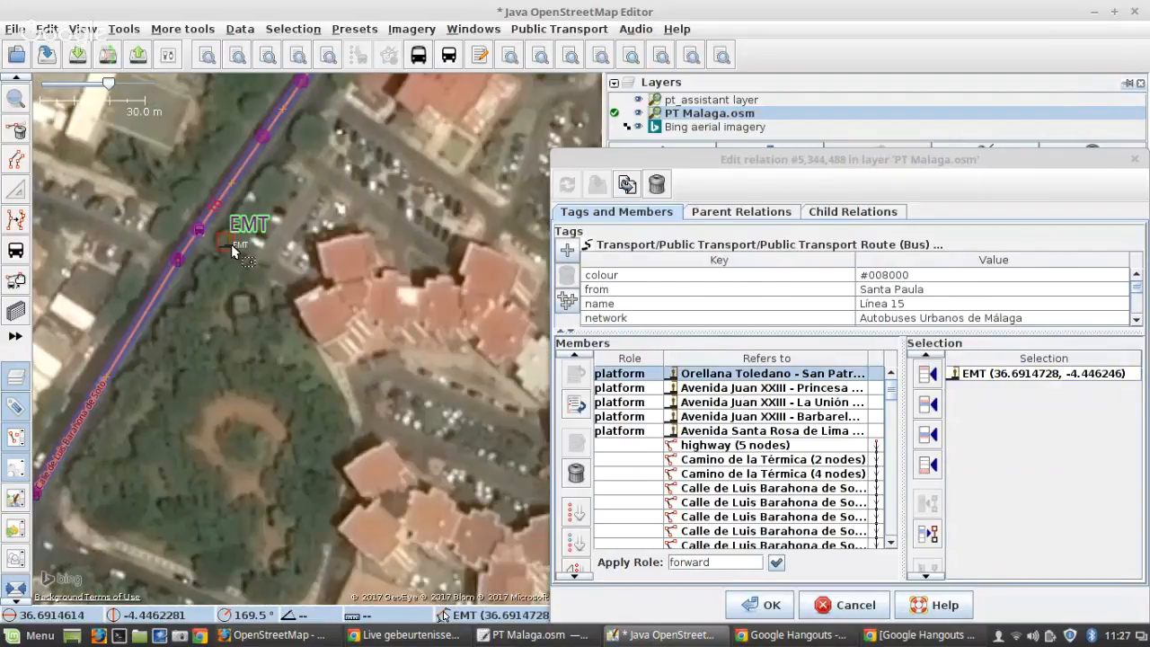
Step: Add the short Plaza de las Brigadas Internacionales way at the roundabout before the relation's first highway member and save the relation
scroll(299, 258, "down", 3)
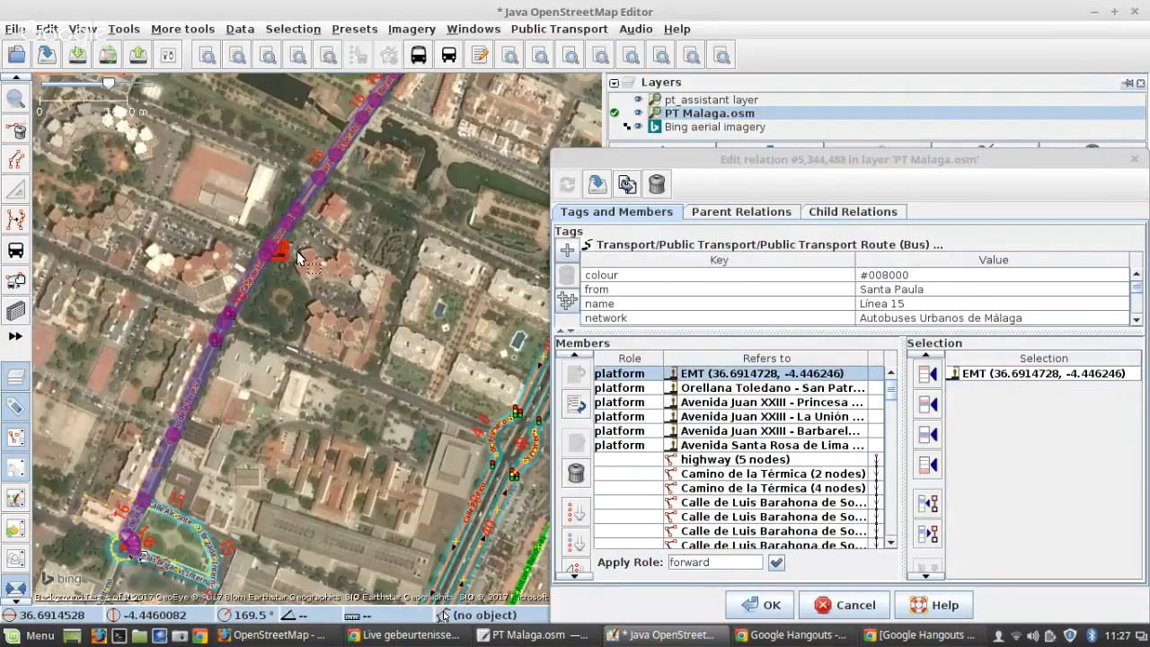
scroll(211, 416, "up", 4)
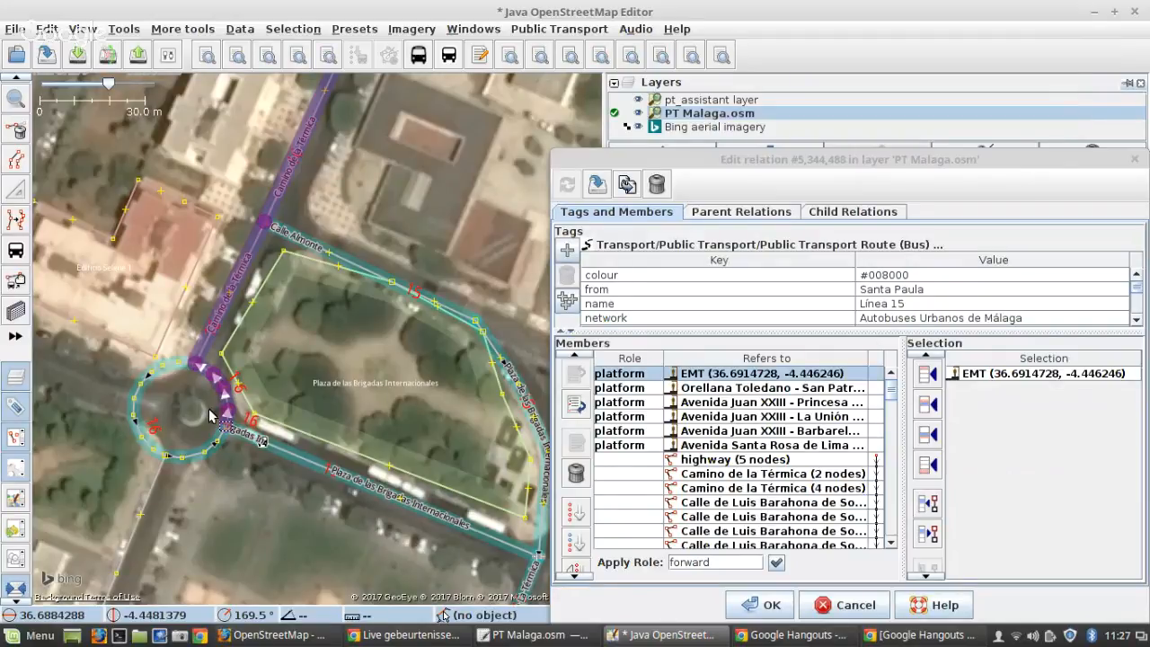
scroll(252, 430, "up", 5)
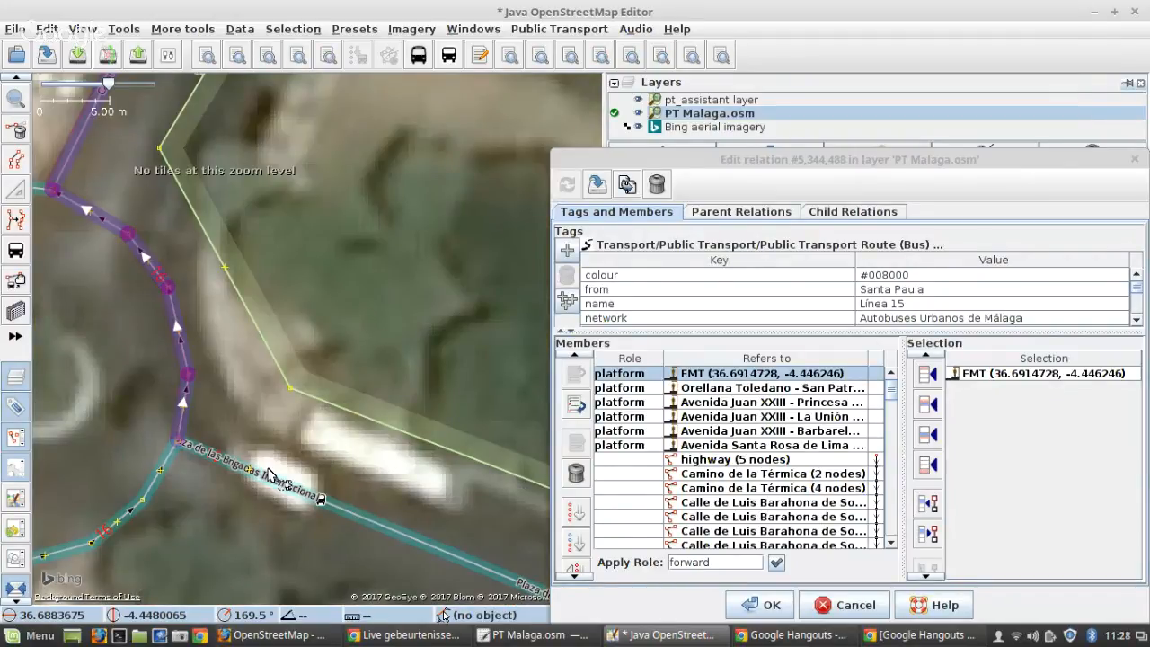
left_click(270, 474)
left_click(969, 422)
left_click(928, 403)
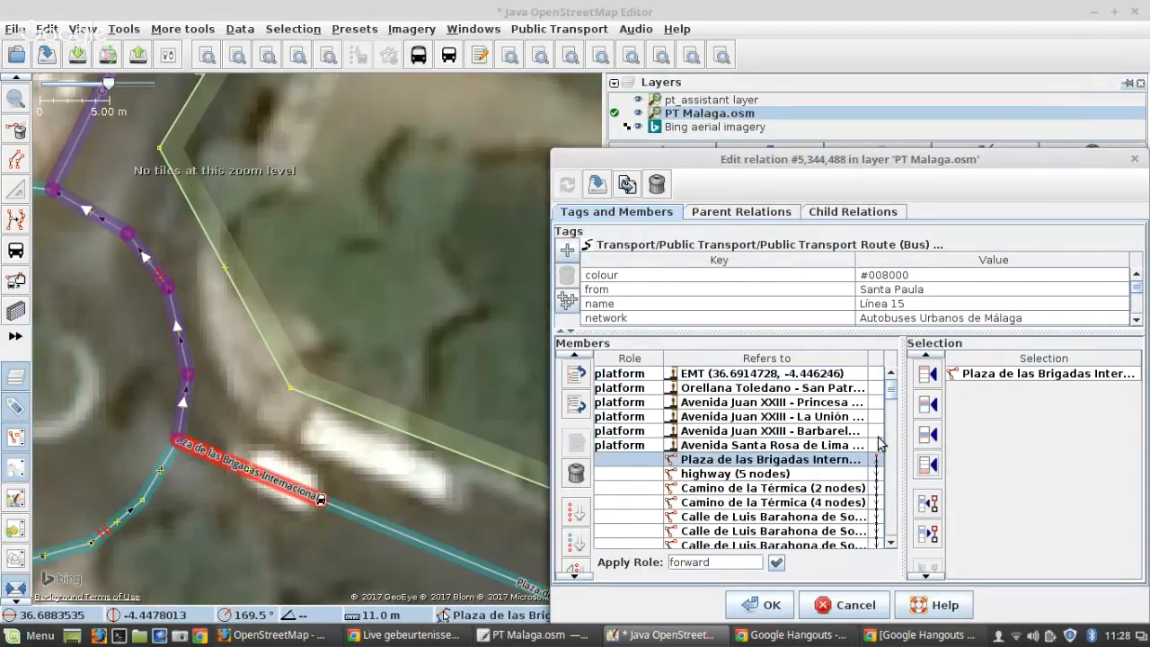
left_click(597, 184)
left_click(200, 440)
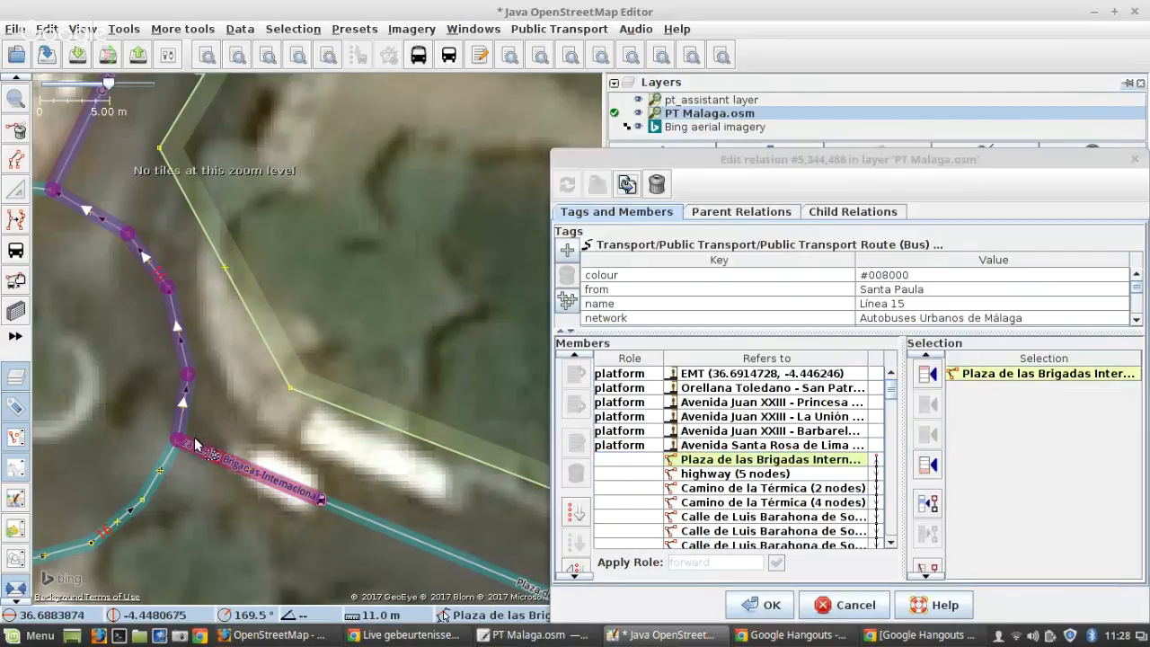
Step: Add the EMT bus stop beside Plaza de las Brigadas Internacionales as the relation's first platform member and finish editing the relation
scroll(256, 462, "down", 1)
scroll(256, 462, "down", 3)
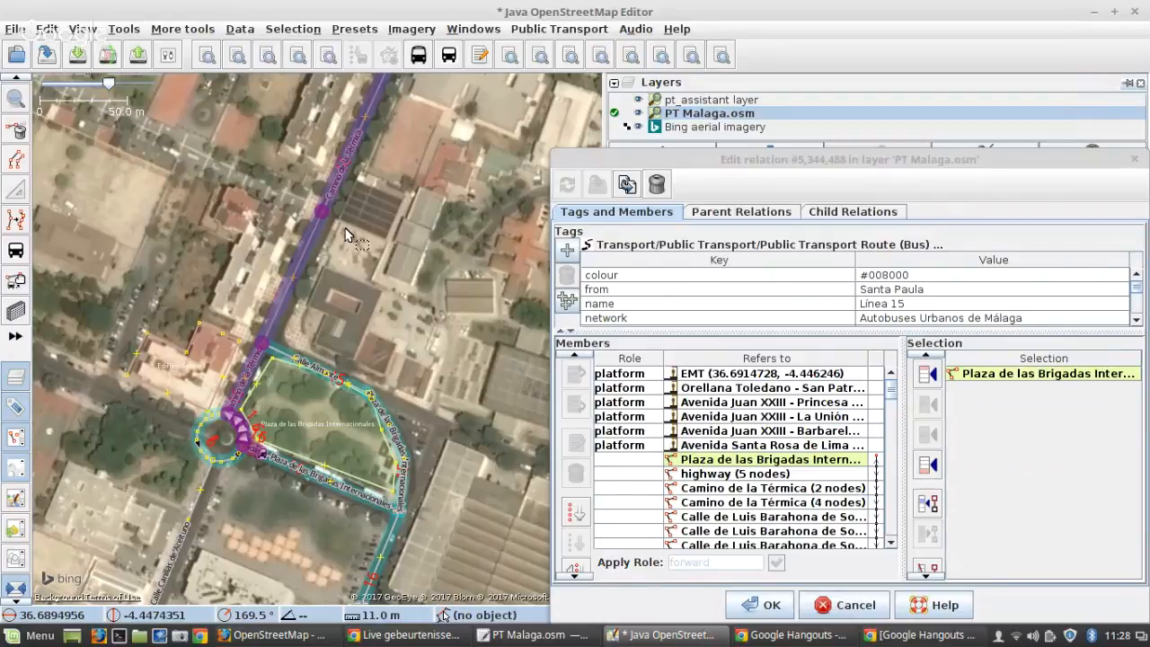
scroll(347, 236, "down", 1)
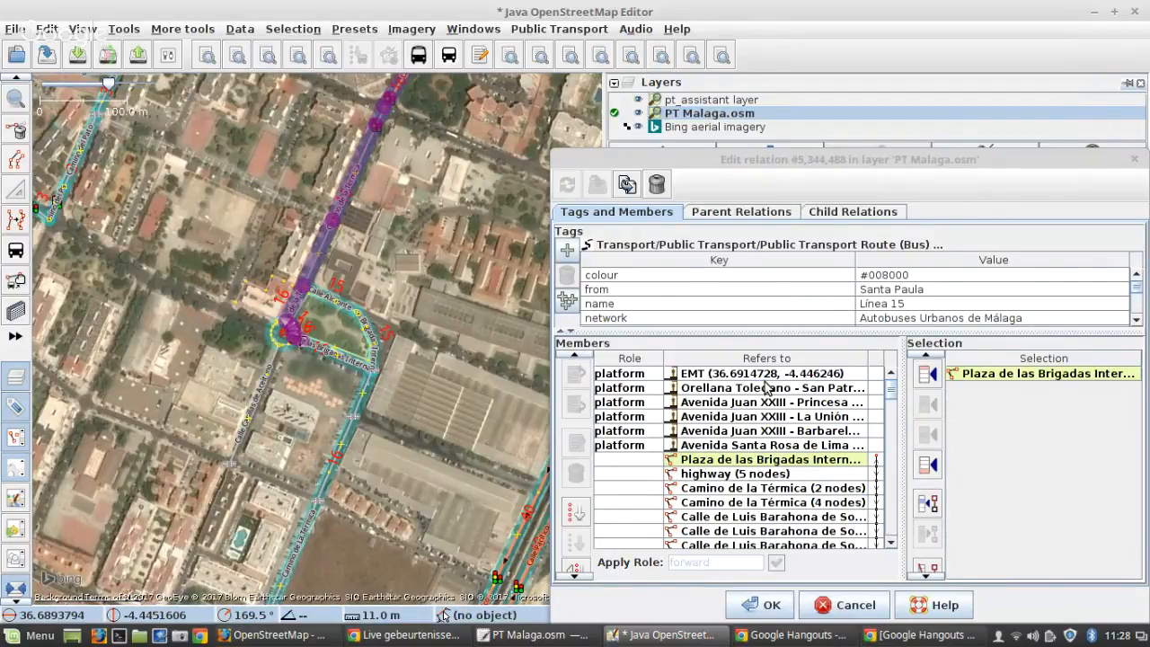
left_click(765, 374)
scroll(306, 338, "up", 8)
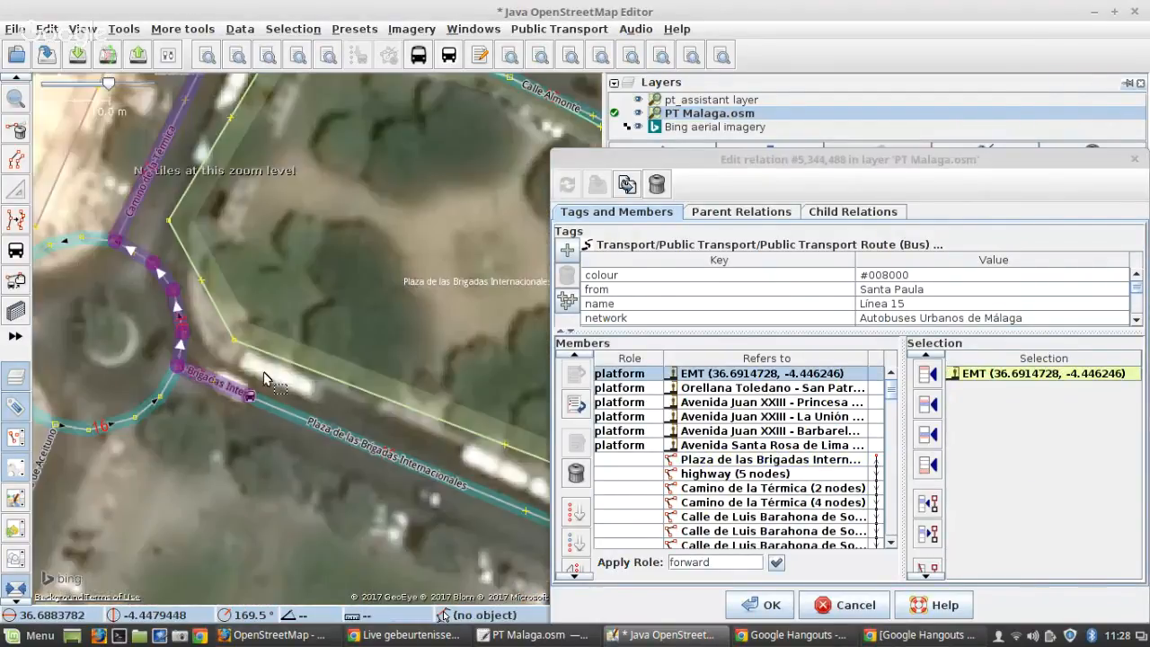
left_click(267, 364)
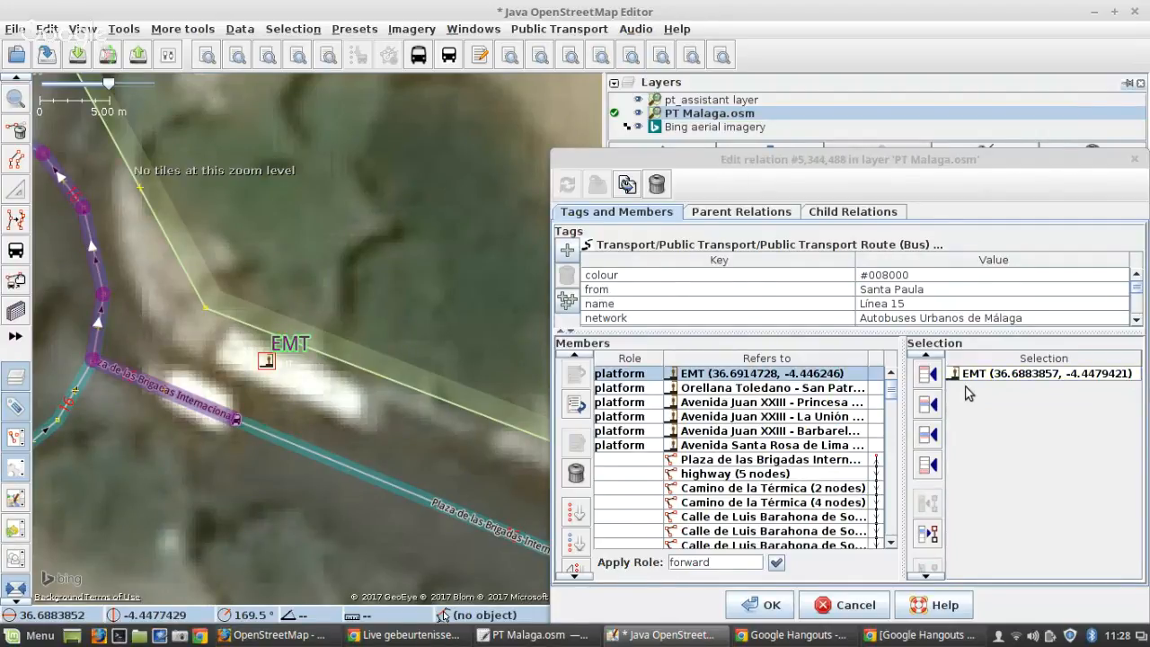
left_click(929, 374)
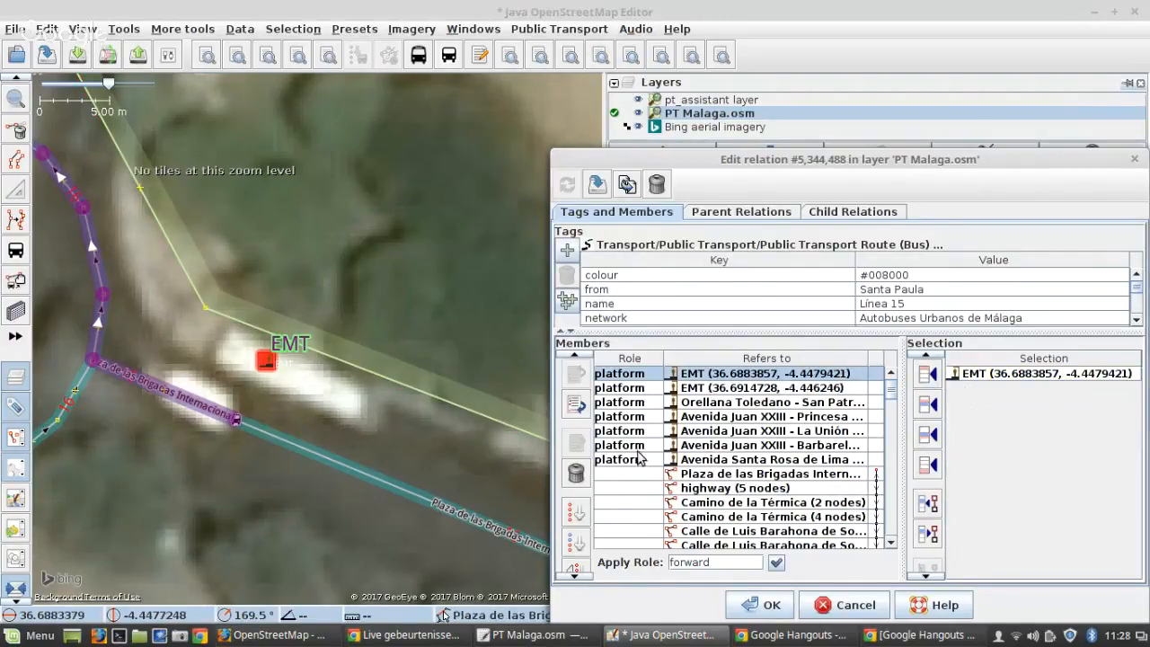
left_click(764, 605)
Step: Review the terminal stop's tags and add the EMT stop beside Calle de Luis Barahona de Soto to the selection
scroll(800, 220, "down", 3)
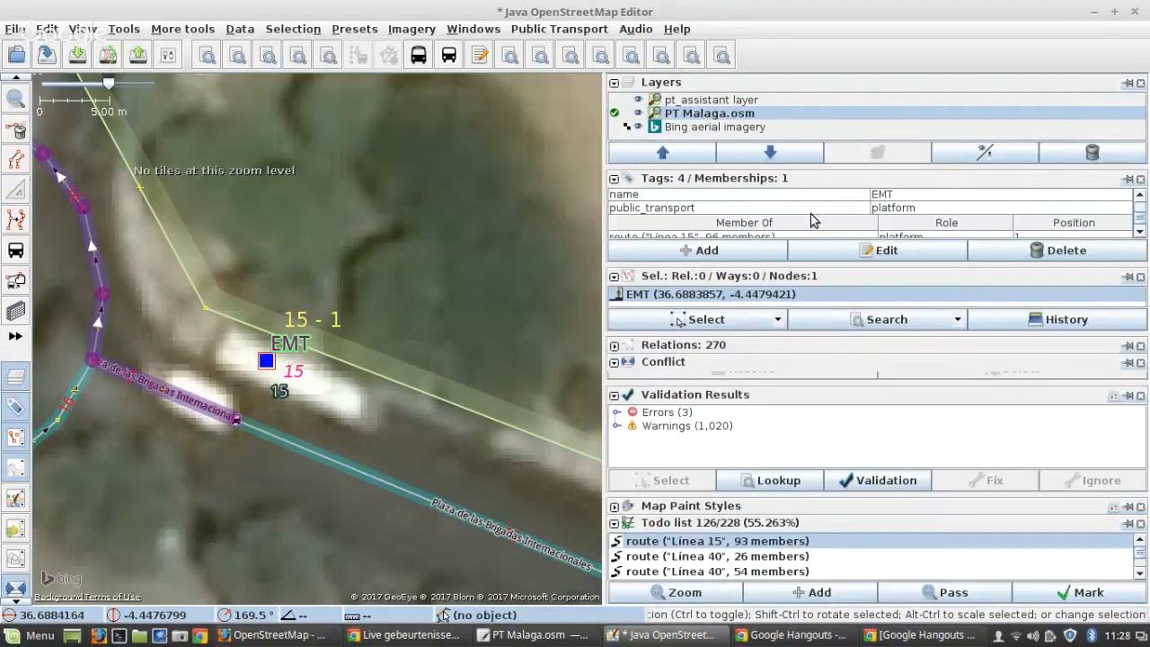
scroll(808, 225, "up", 2)
left_click(900, 221)
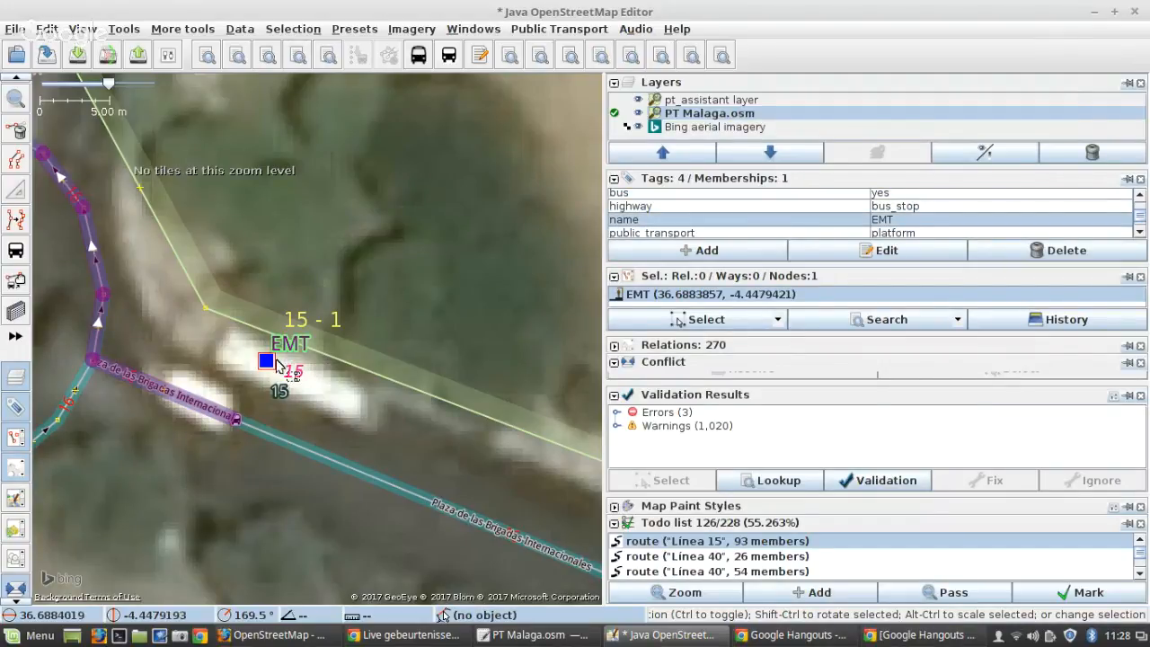
scroll(289, 342, "down", 5)
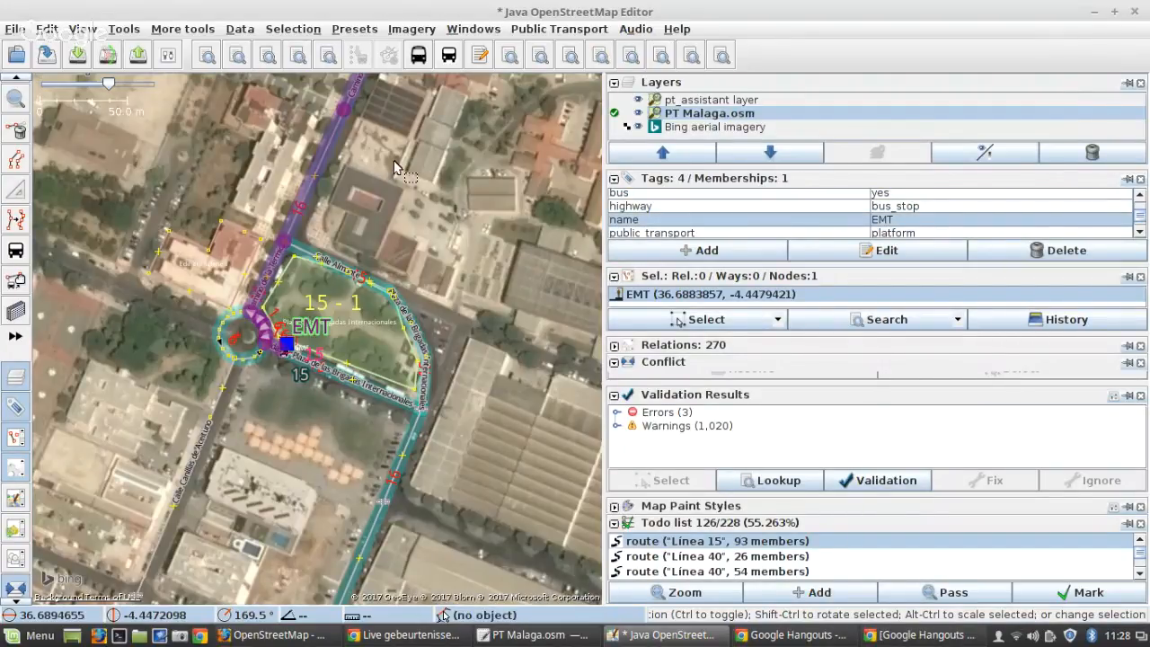
left_click_drag(429, 92, 350, 265)
left_click_drag(432, 90, 327, 349)
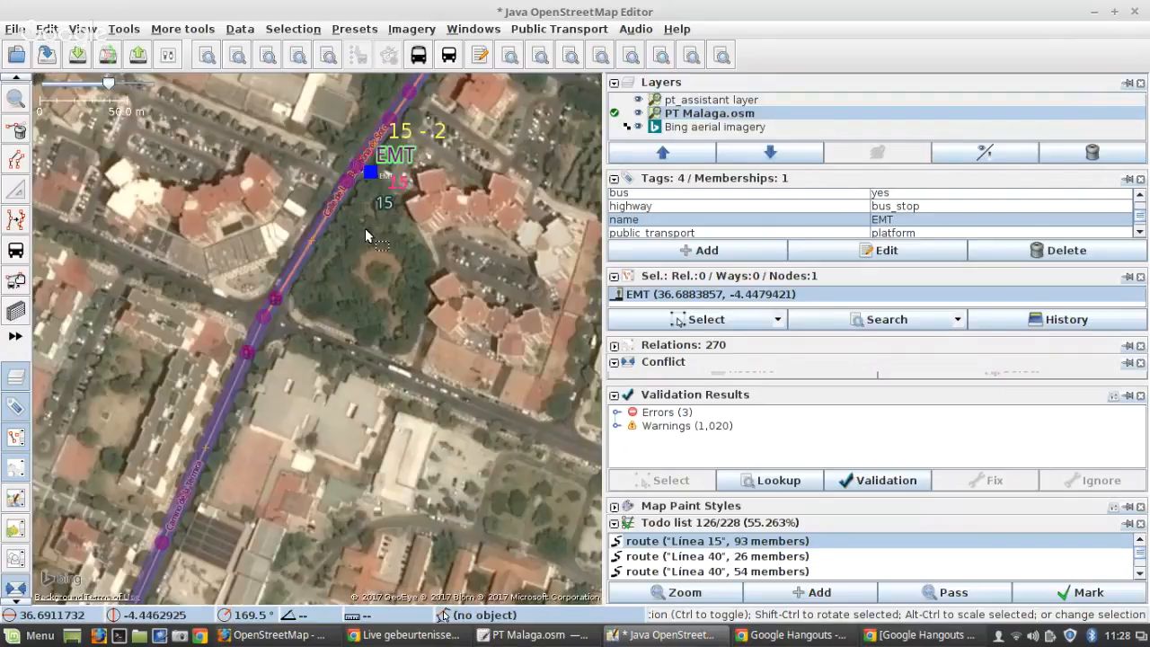
left_click(375, 177, "shift")
left_click_drag(373, 176, 224, 454)
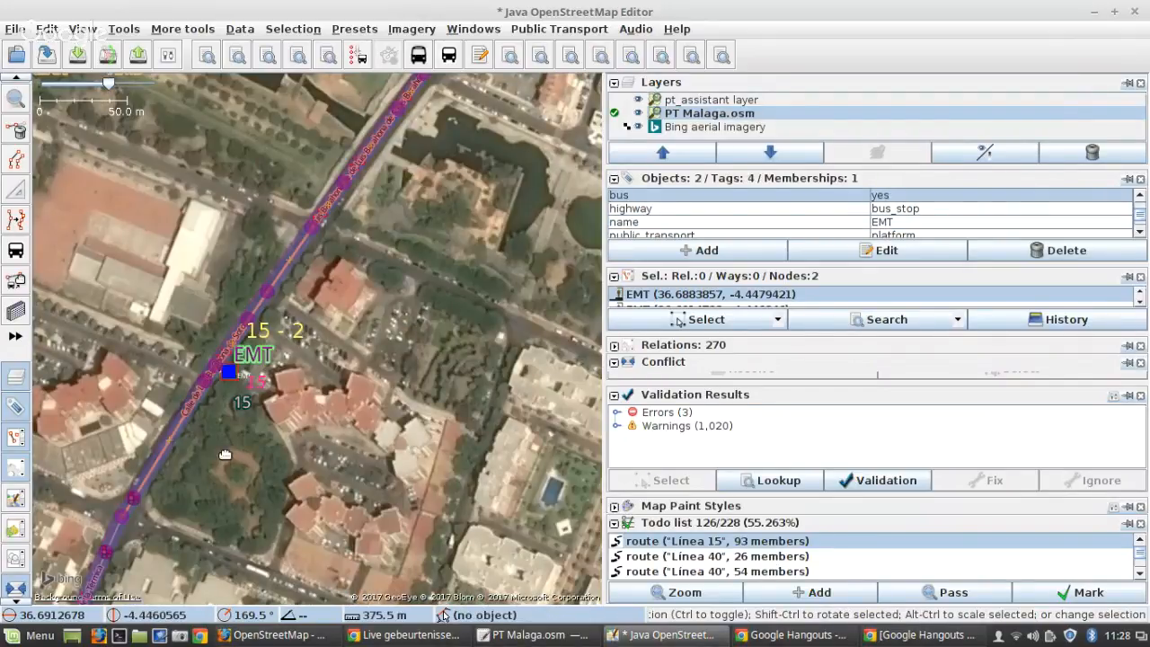
Step: Compare the tags of the Plaza Merida Piret stop with the two selected EMT stops and deselect it again
left_click_drag(483, 177, 319, 388)
scroll(314, 204, "up", 2)
scroll(314, 204, "down", 4)
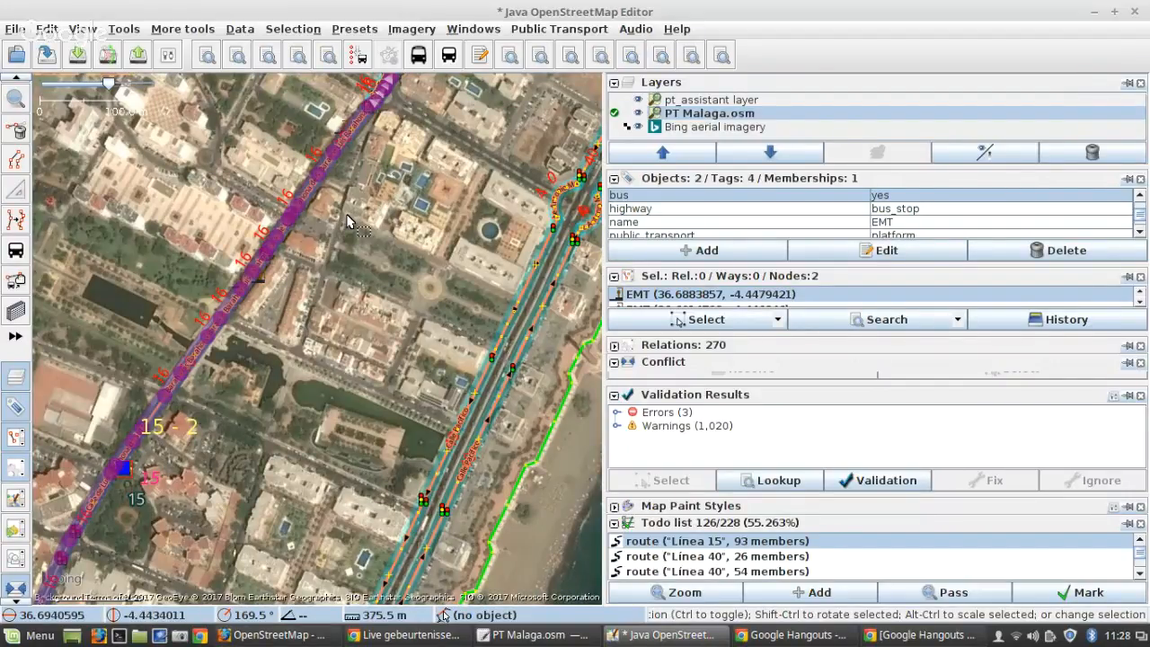
scroll(351, 222, "up", 5)
left_click(135, 337, "shift")
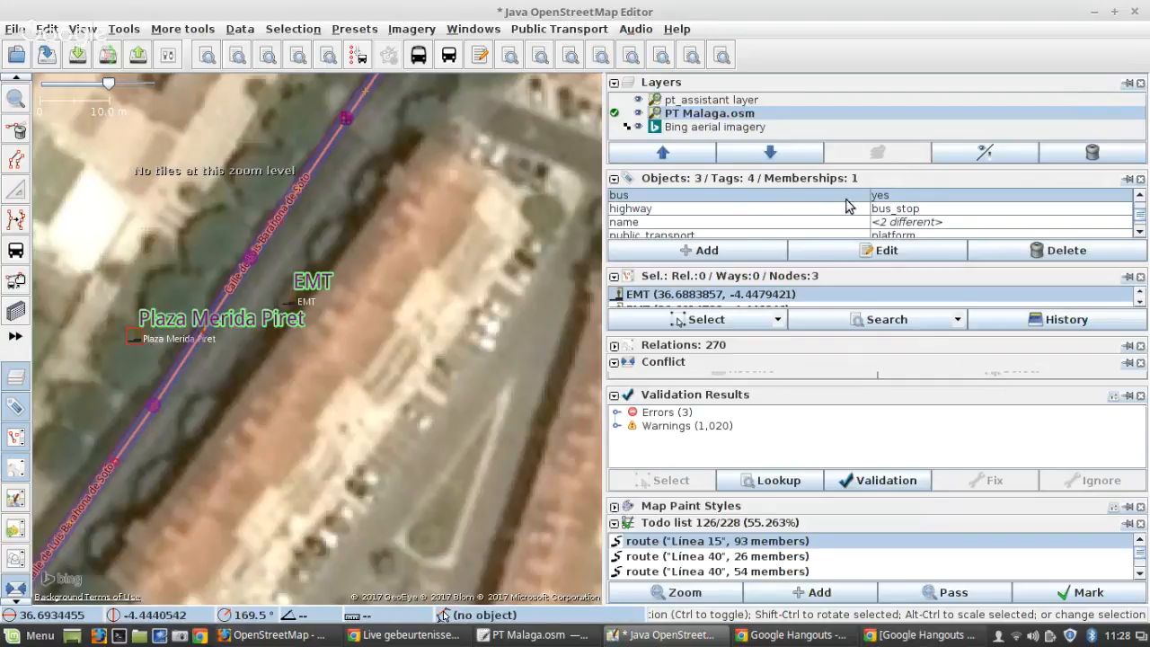
scroll(850, 209, "down", 2)
scroll(849, 209, "up", 4)
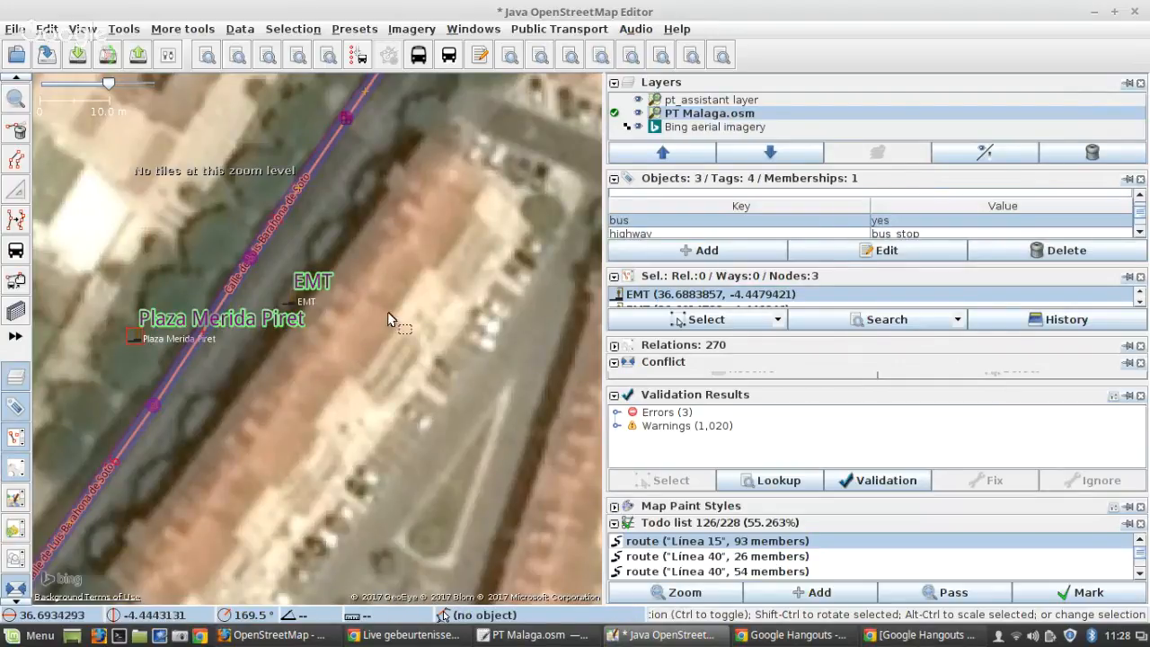
left_click(133, 339, "ctrl")
Step: Compare the tags of the Orellana Toledano - San Patricio stop with the selected EMT stops and deselect it again
scroll(261, 346, "down", 5)
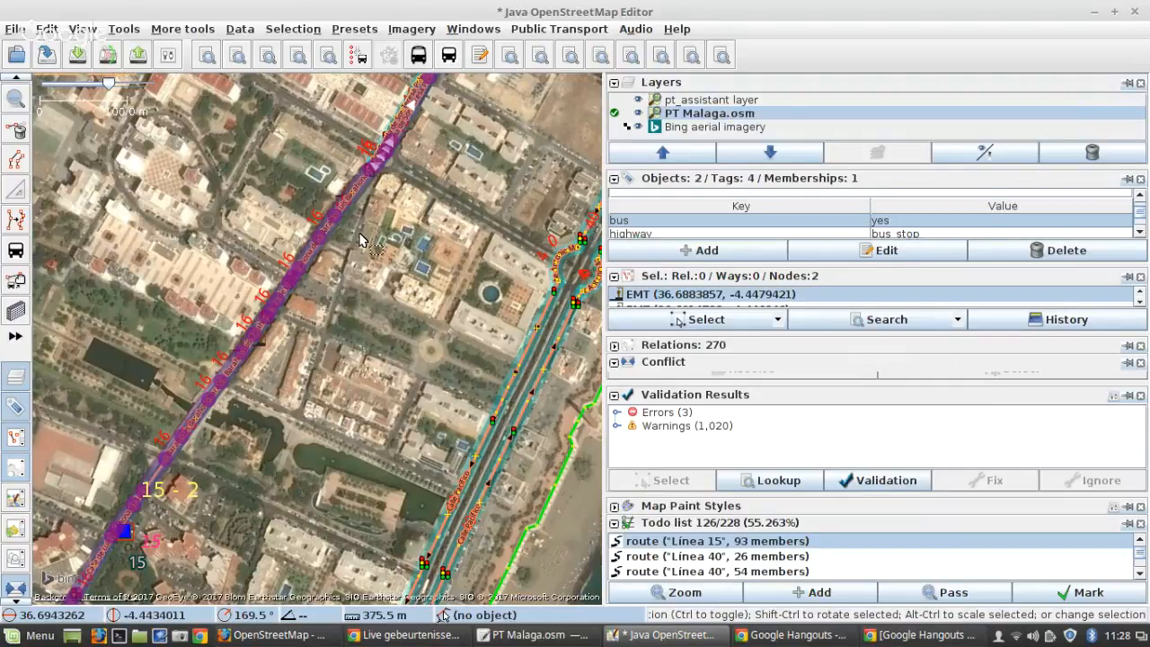
scroll(360, 241, "down", 2)
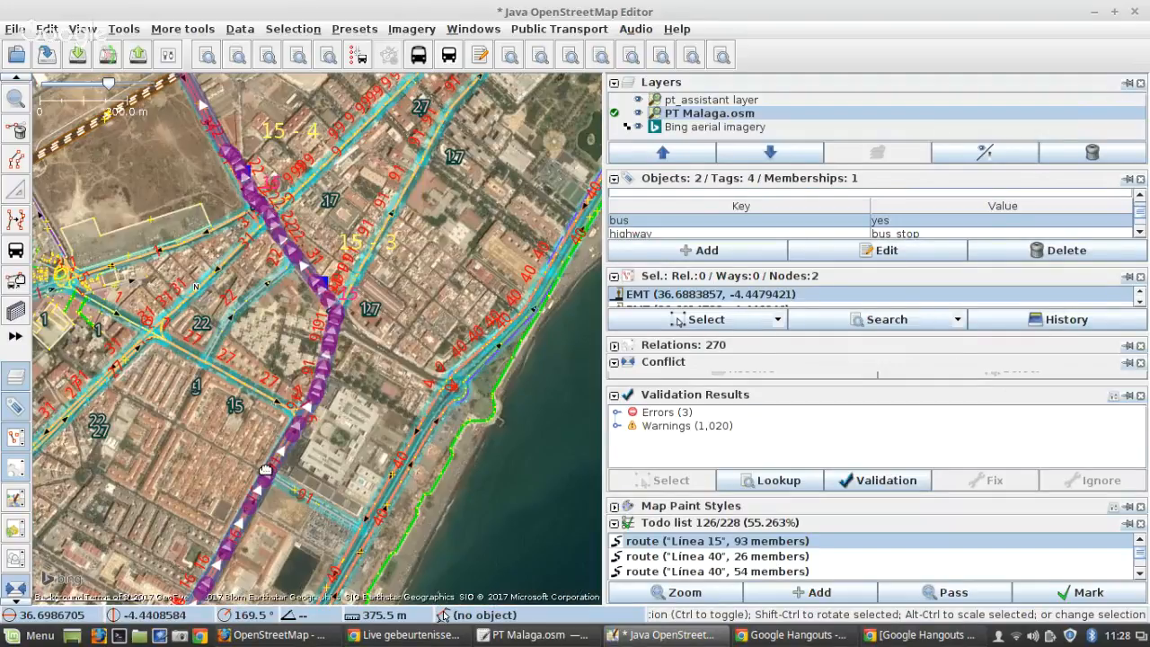
scroll(324, 308, "up", 7)
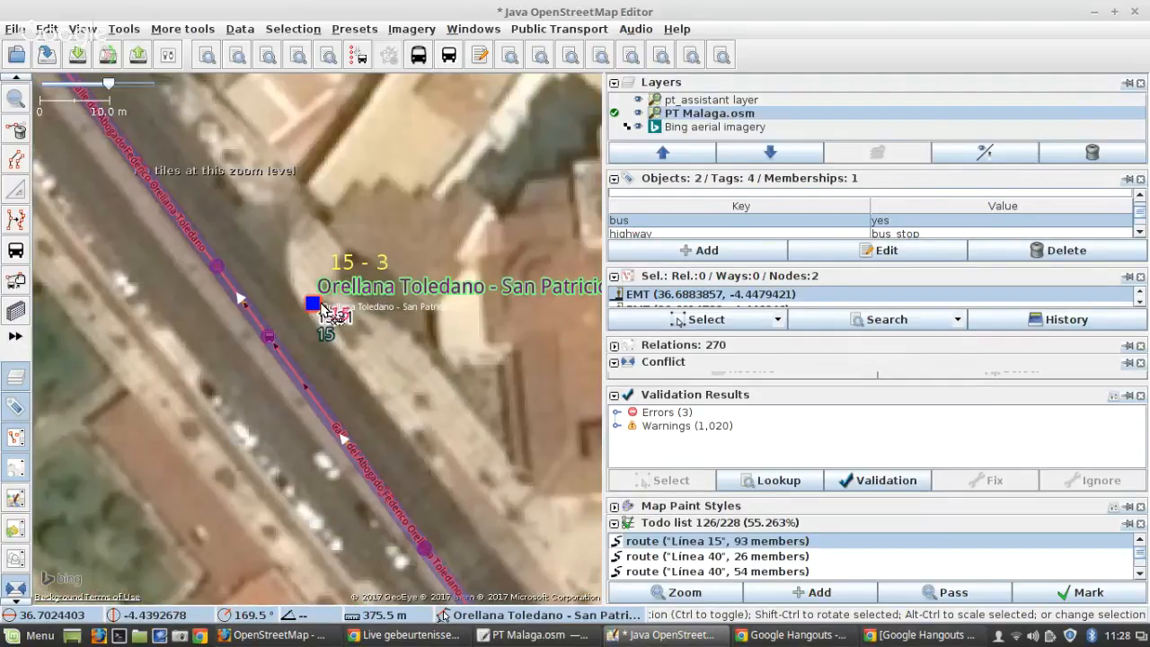
left_click(324, 308, "ctrl")
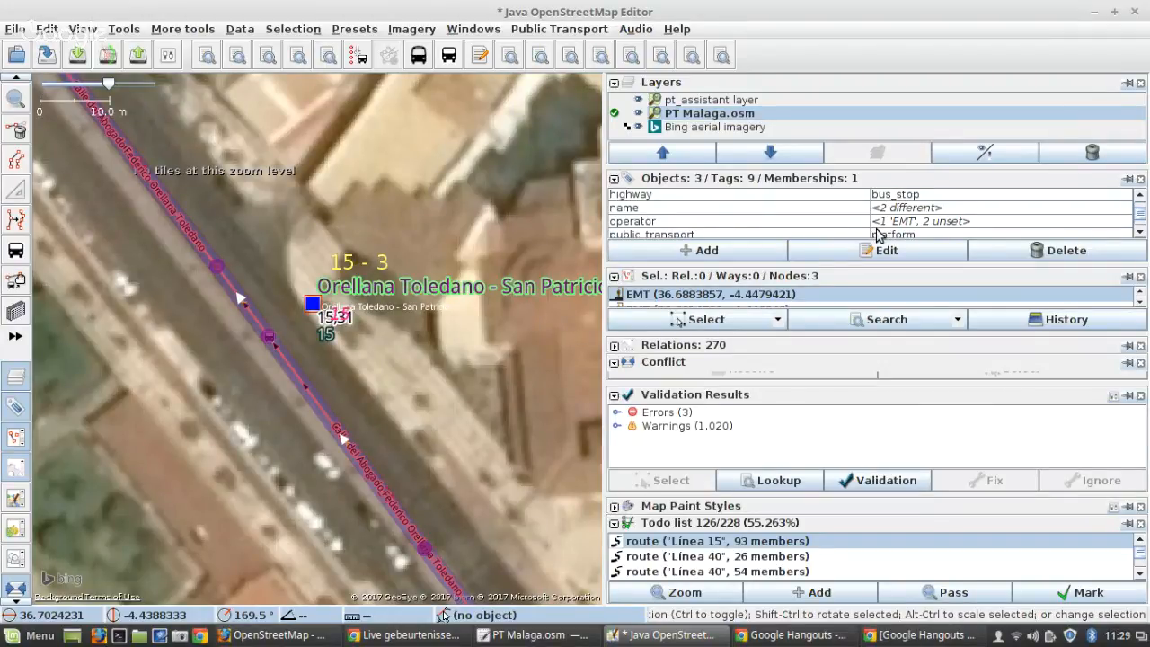
left_click(312, 304, "ctrl")
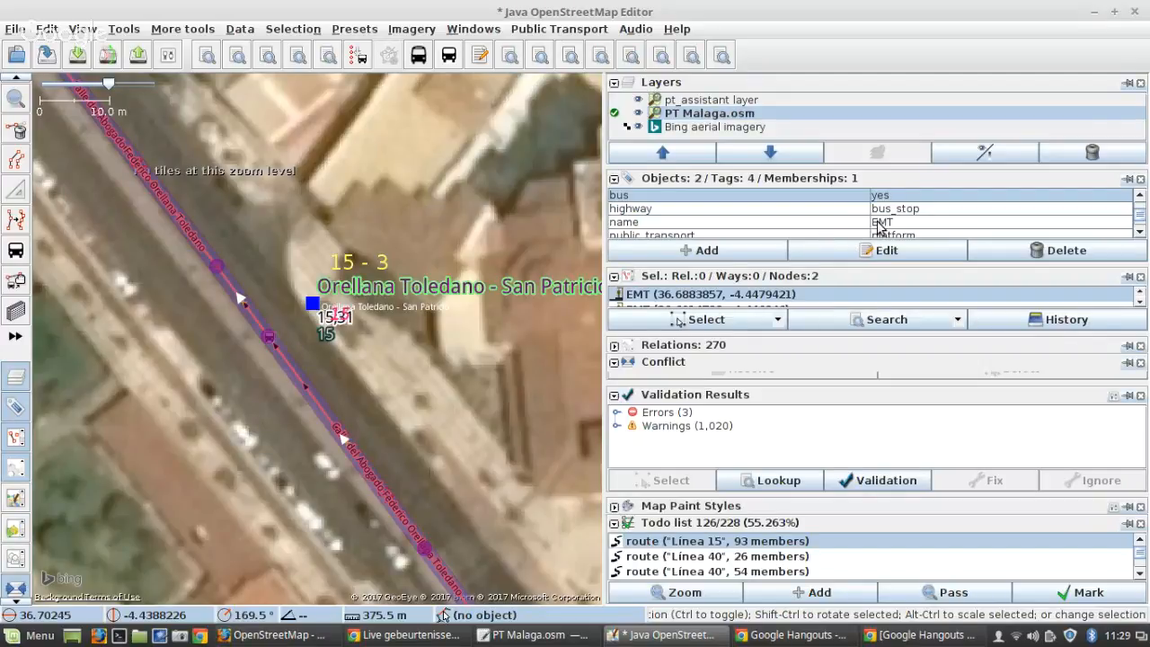
Step: Change the name key to operator on both selected bus stops, keeping EMT as the value
left_click(768, 232)
double_click(764, 220)
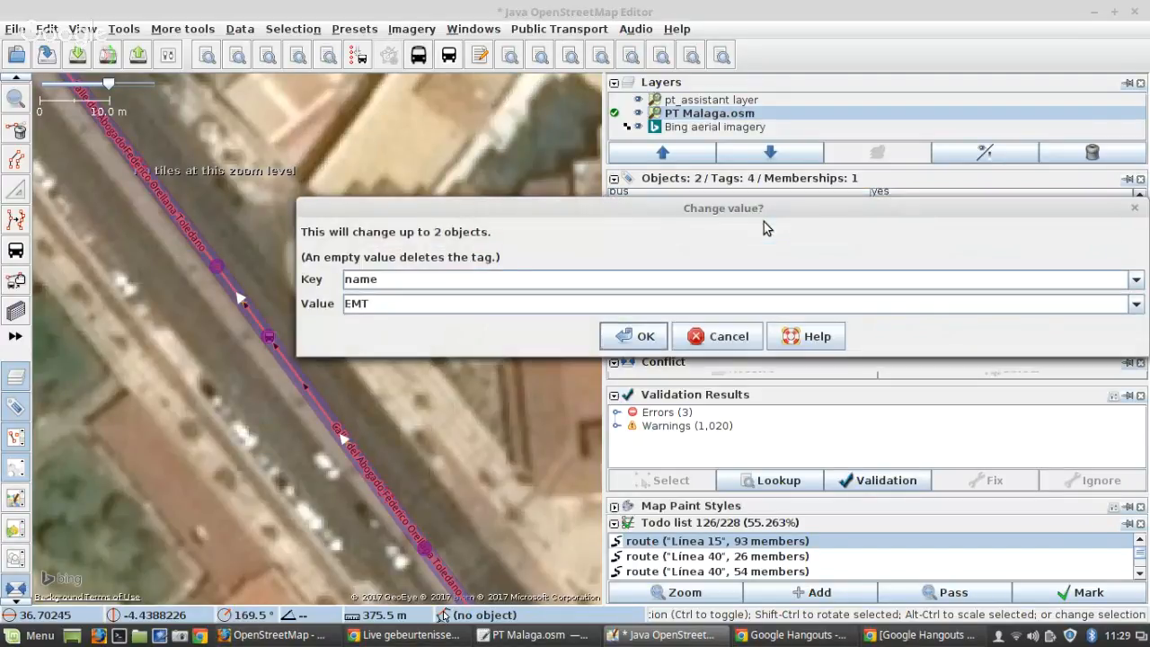
left_click(602, 286)
type("operator")
key("Return")
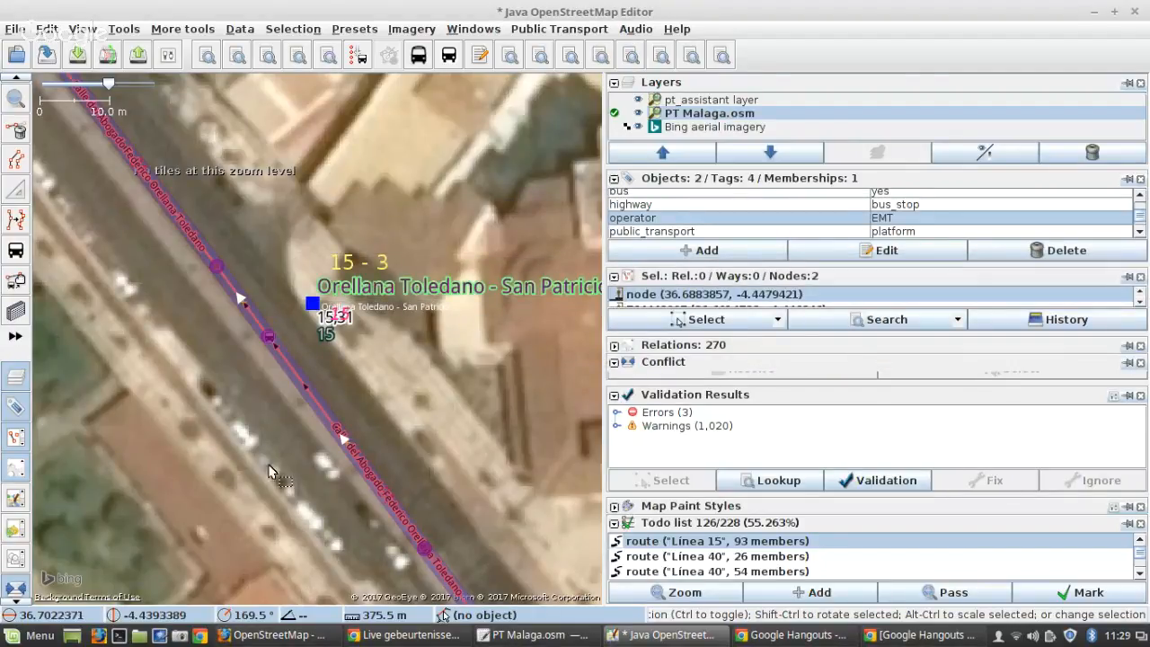
Step: Select only the terminal stop beside Plaza de las Brigadas Internacionales and examine its position relative to the roundabout and surrounding streets
scroll(357, 227, "down", 5)
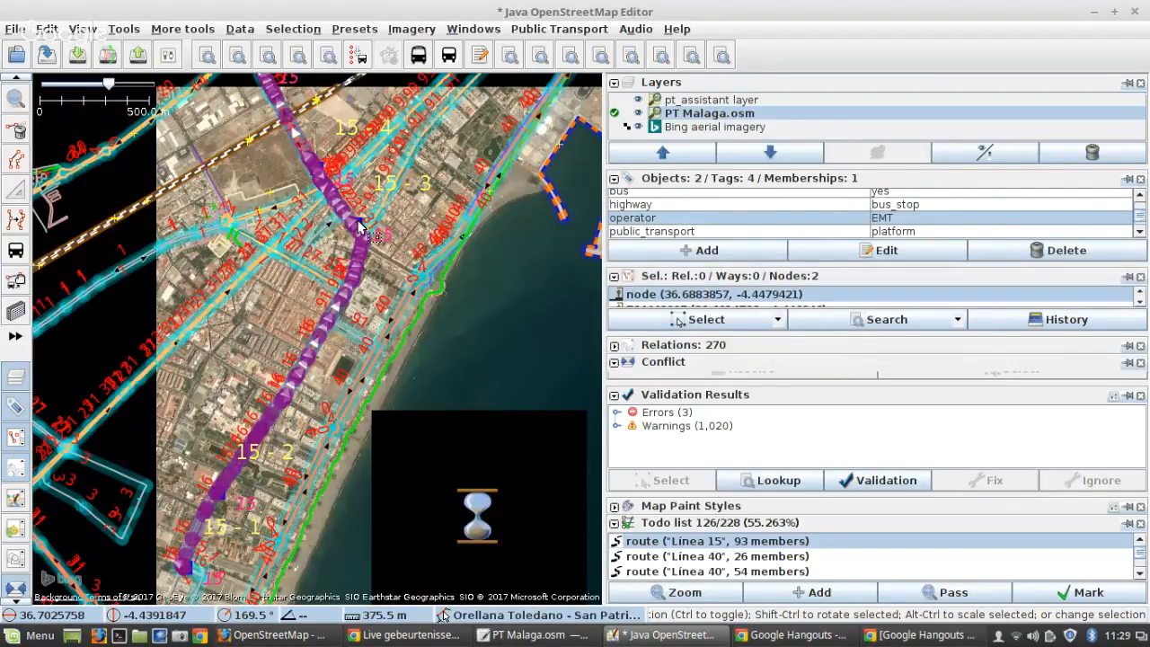
scroll(198, 559, "up", 2)
left_click_drag(198, 559, 337, 407)
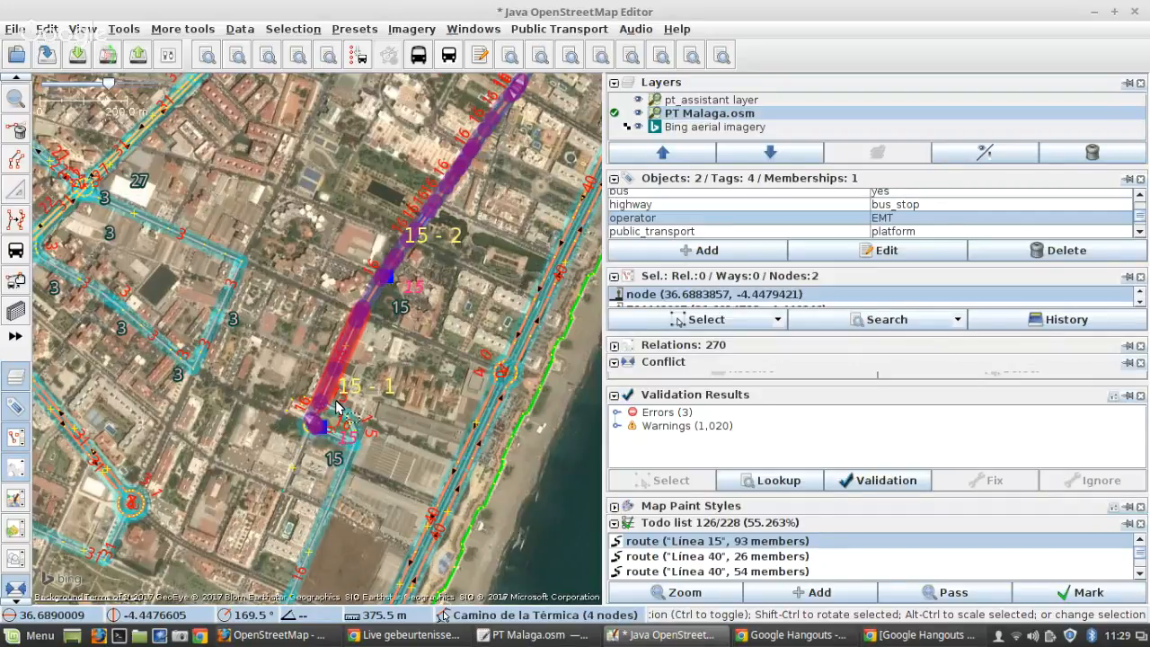
scroll(337, 407, "up", 3)
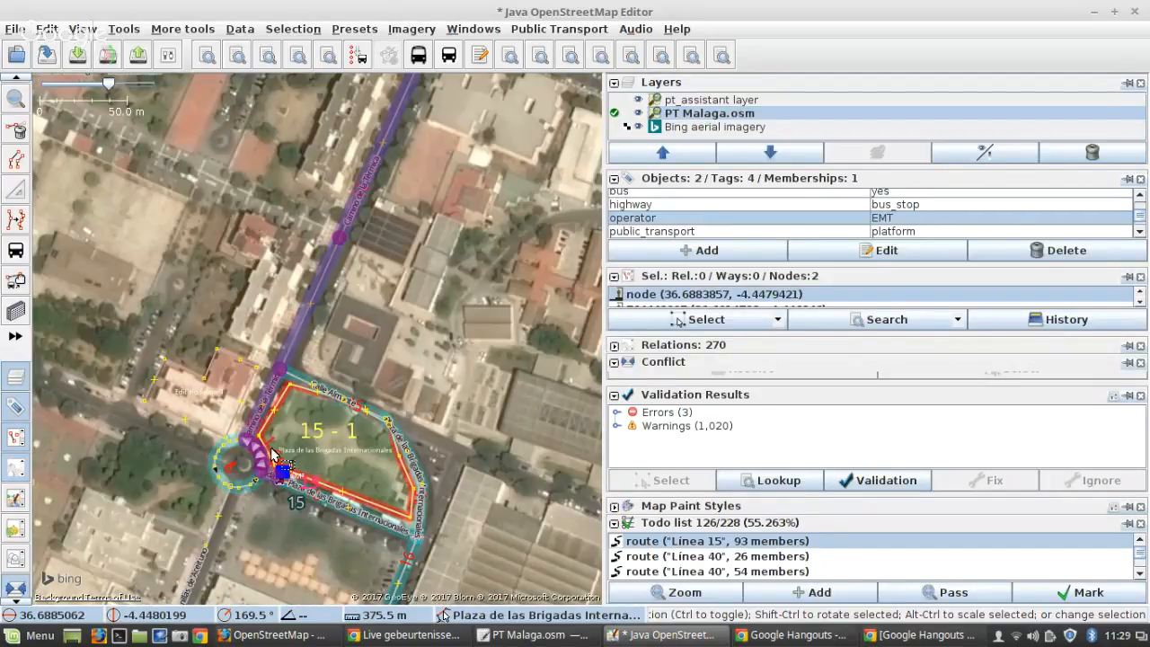
scroll(273, 454, "up", 3)
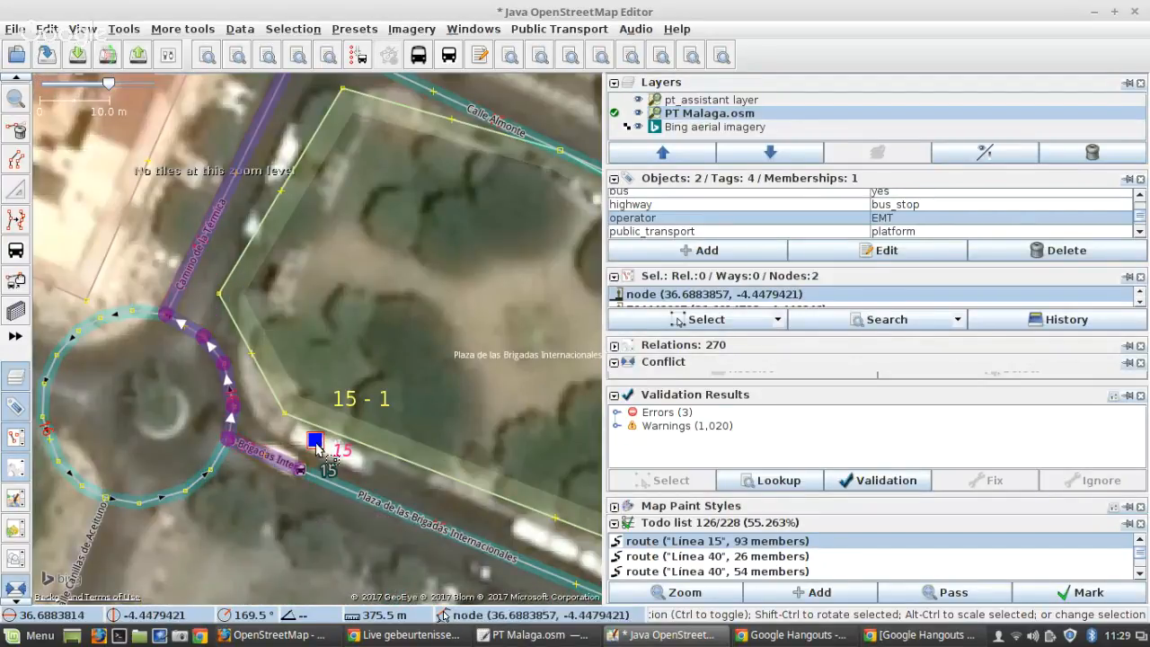
left_click(317, 447)
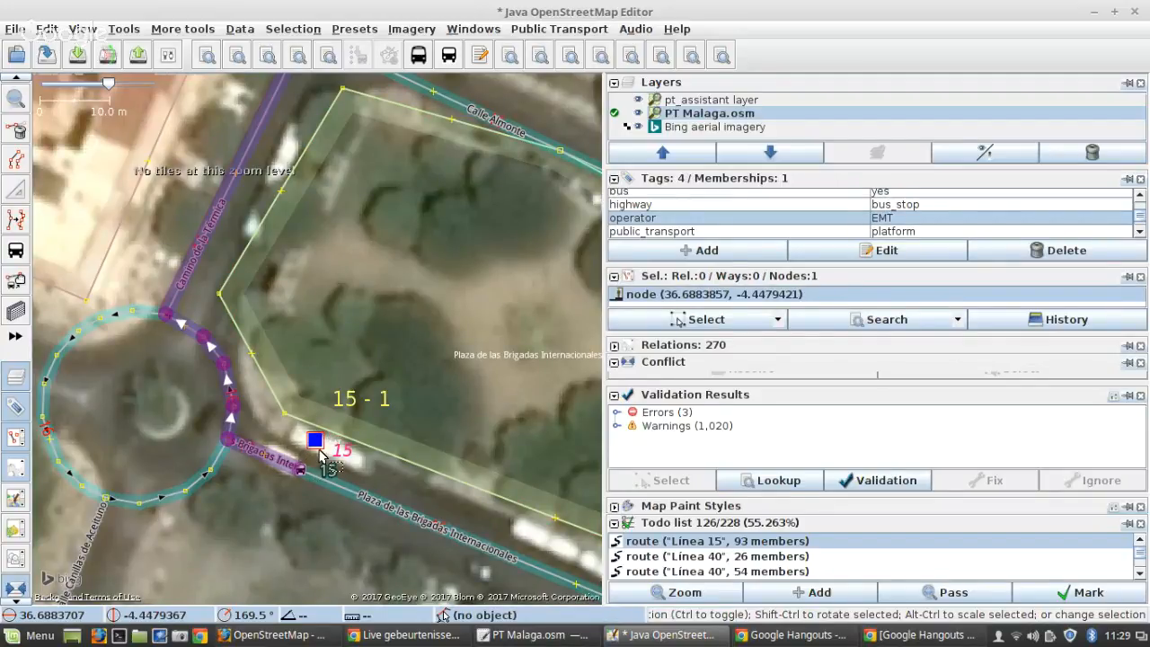
scroll(323, 458, "up", 1)
scroll(362, 459, "down", 1)
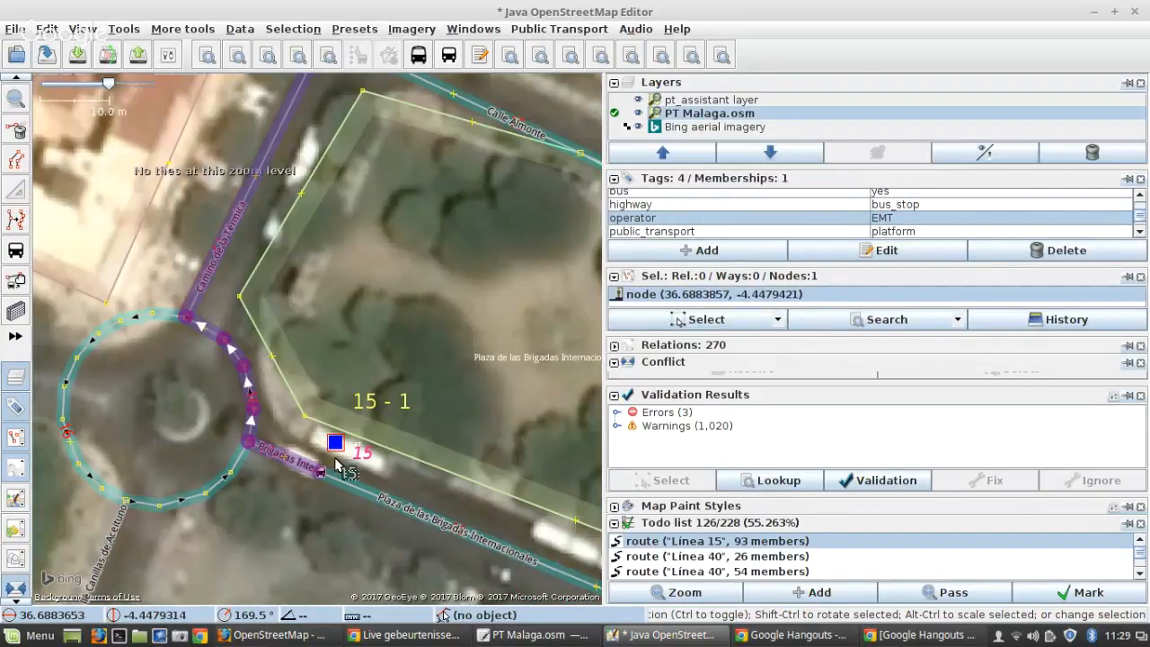
scroll(438, 474, "down", 1)
left_click_drag(575, 548, 367, 409)
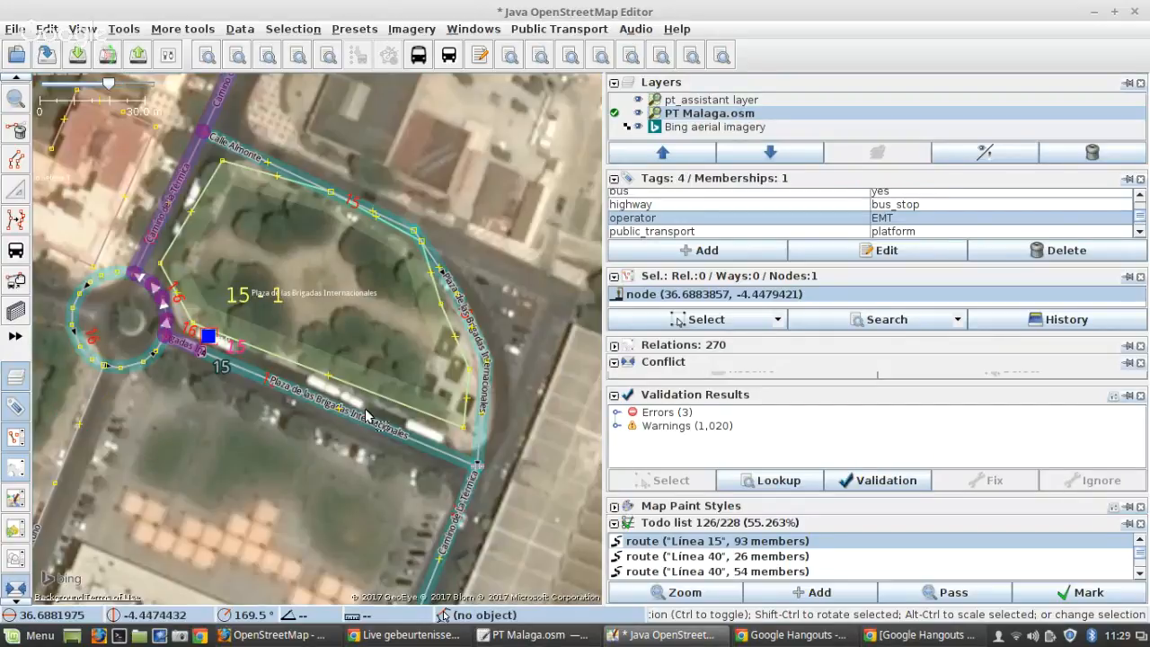
scroll(355, 396, "up", 3)
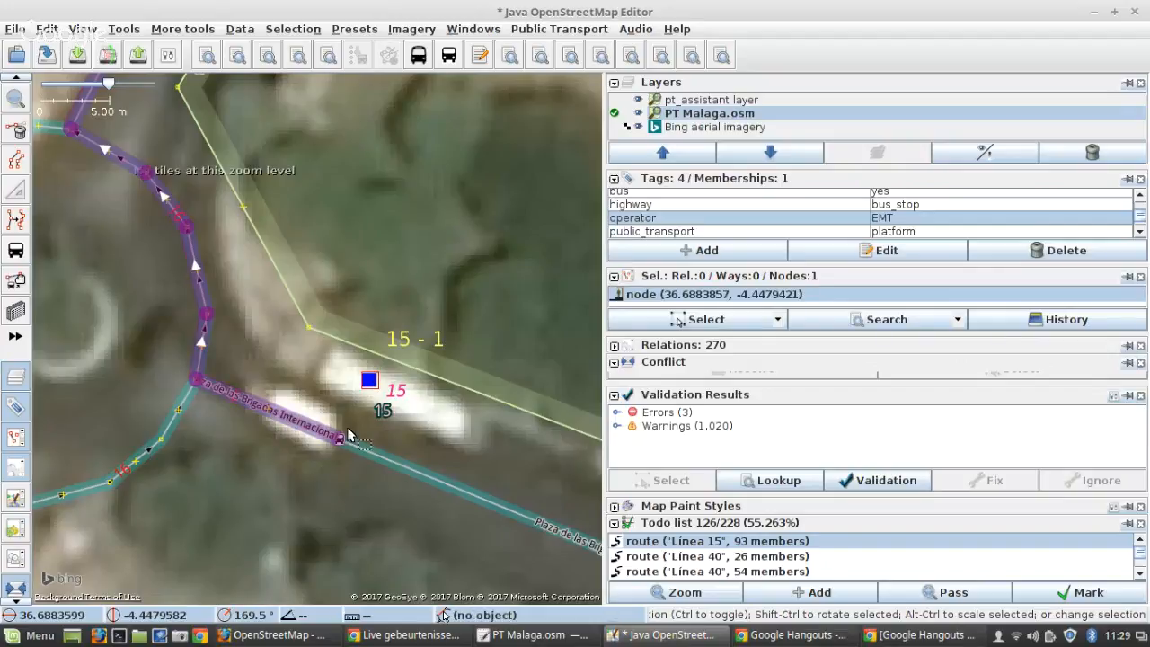
Step: Select the Plaza de las Brigadas Internacionales way and open its 102-member Línea 15 route relation for editing
left_click(355, 450)
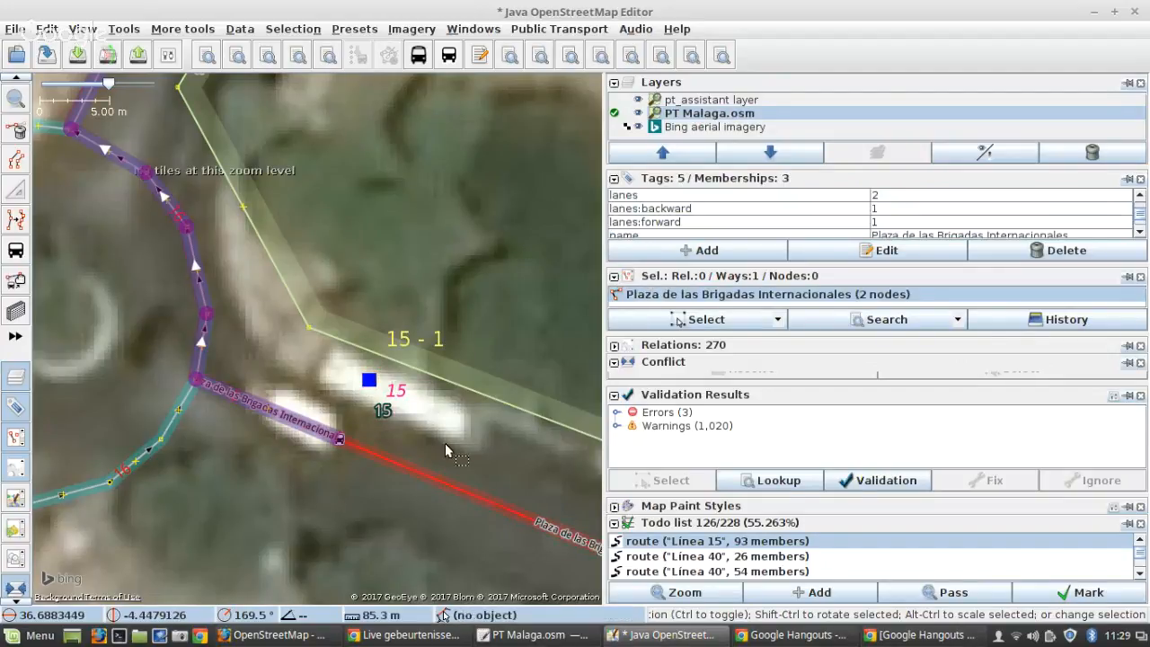
scroll(715, 211, "down", 5)
left_click(714, 206)
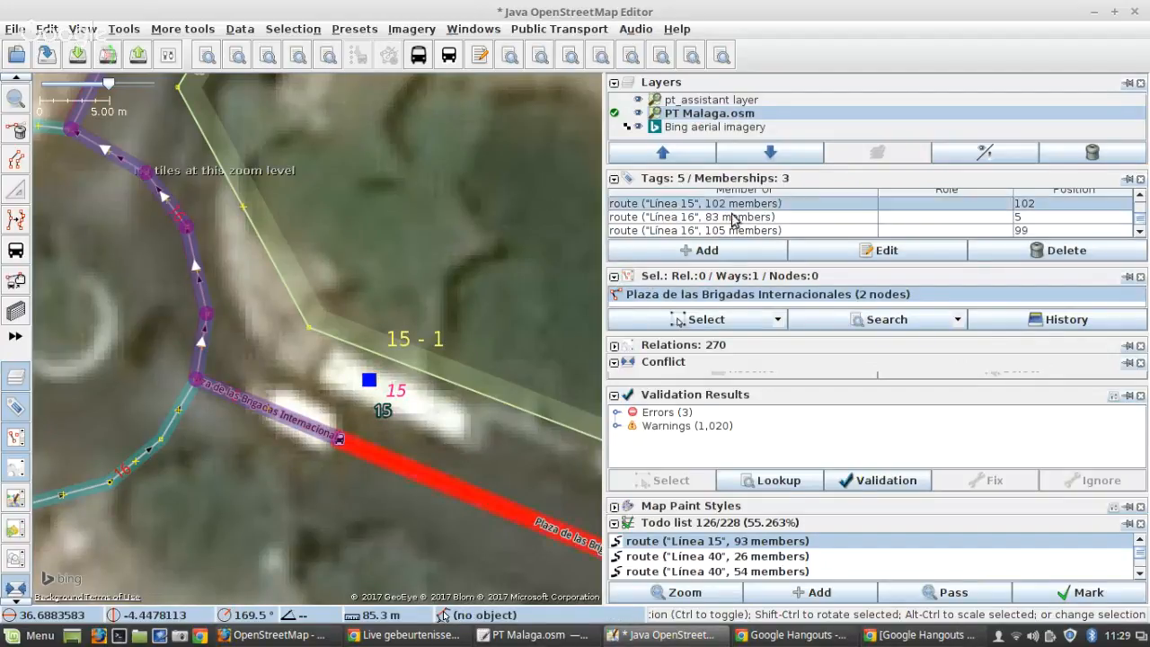
left_click(861, 252)
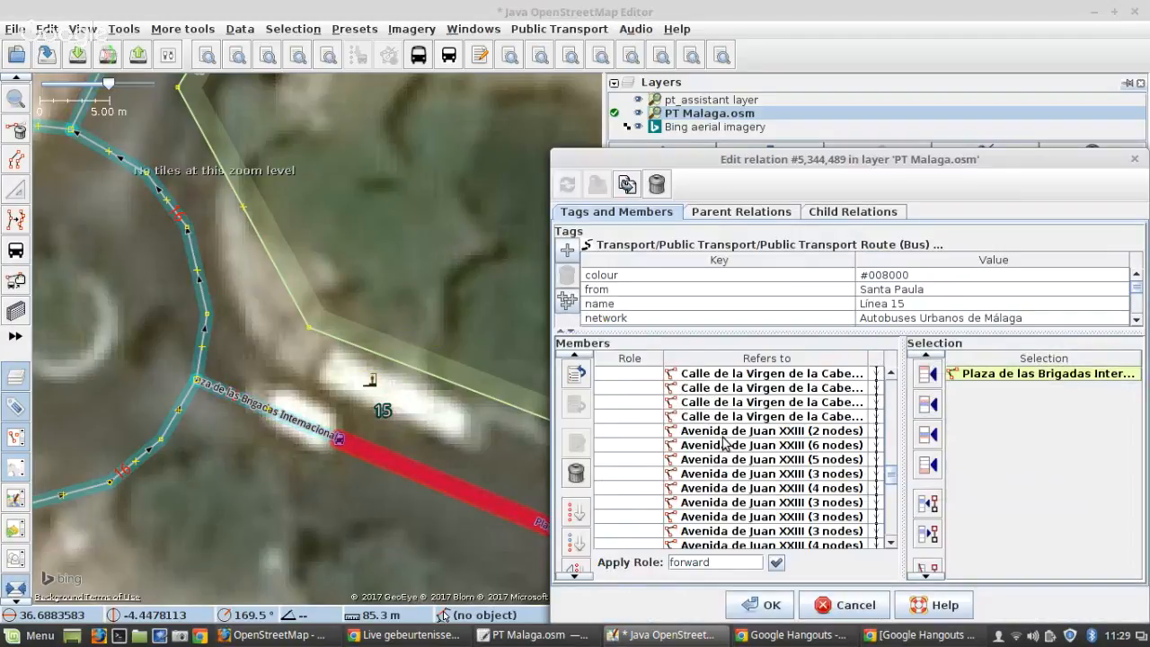
Step: Add the bus stop node beside Plaza de las Brigadas Internacionales to the Línea 15 members, right after the Avenida de la Paloma platform
scroll(724, 443, "up", 5)
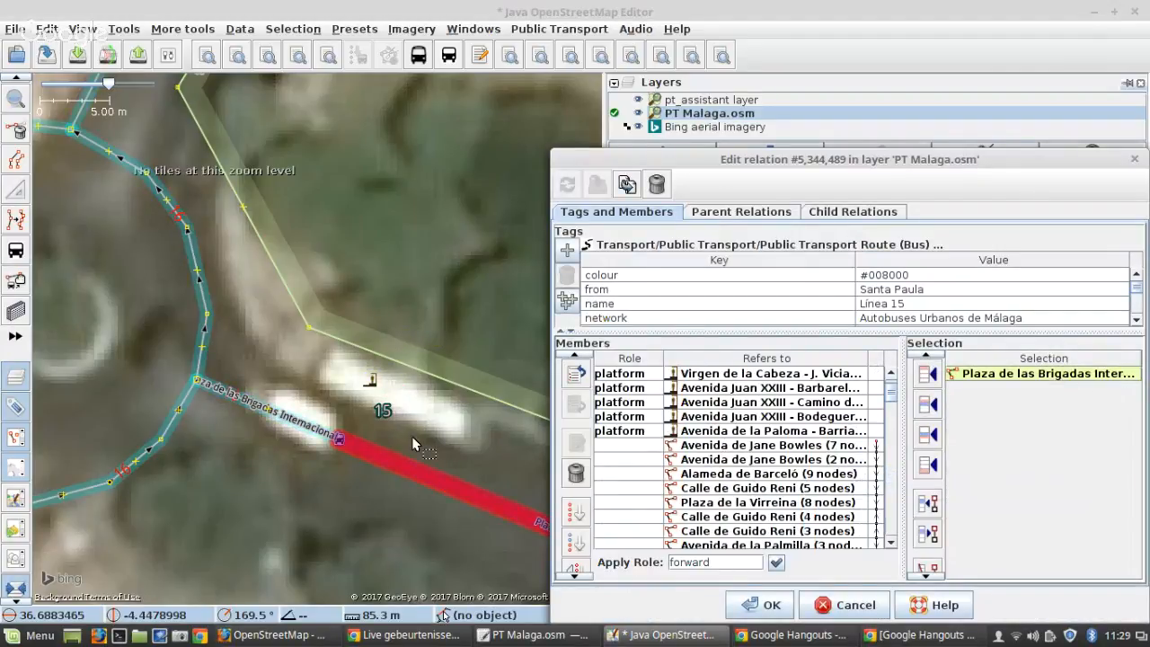
left_click(371, 381)
scroll(797, 458, "up", 5)
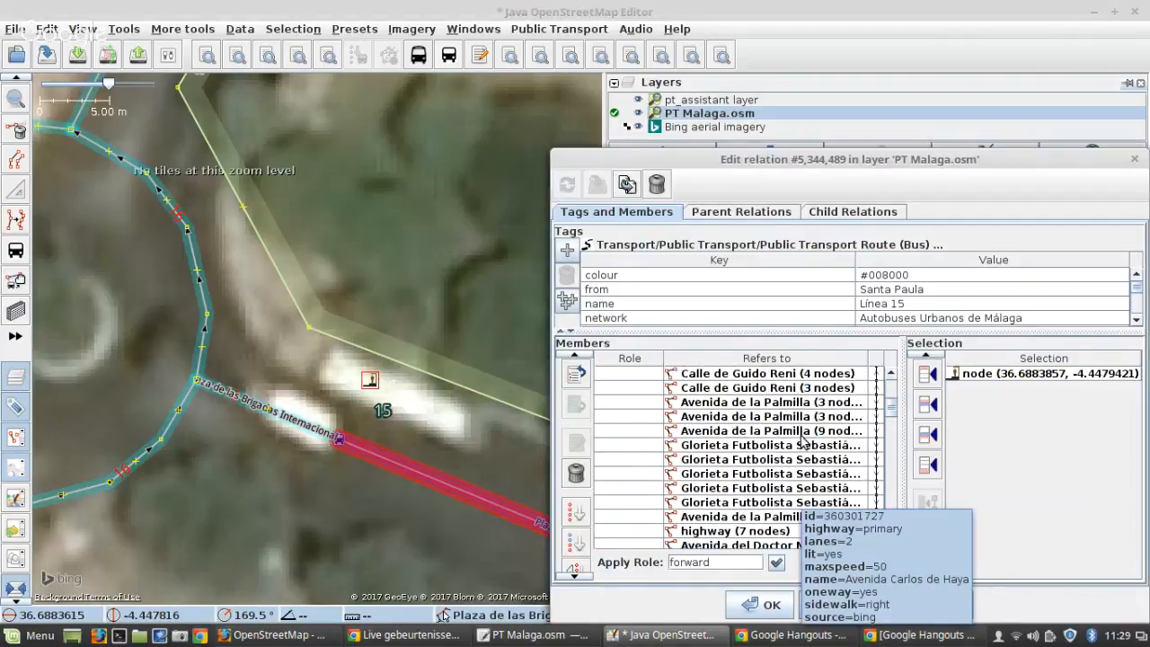
scroll(809, 441, "up", 3)
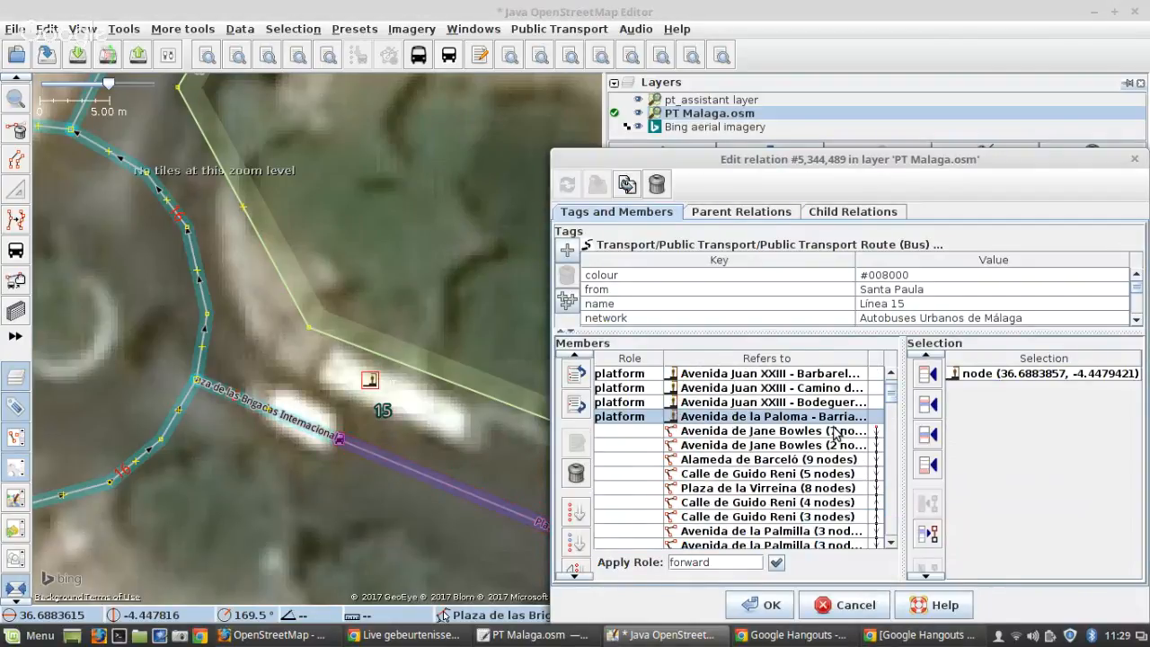
left_click(927, 435)
Step: Examine the Línea 15 route north from the plaza for bus stops missing from the relation, including the EMT stop on Calle de Luis Barahona de Soto
scroll(299, 449, "down", 6)
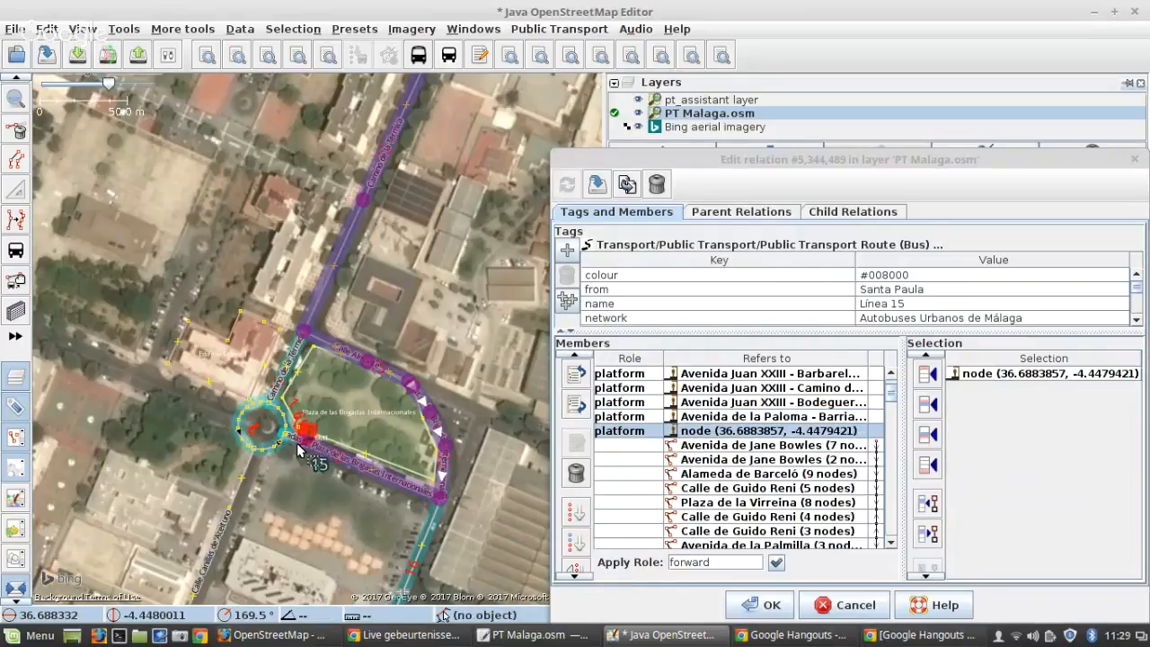
left_click_drag(409, 121, 328, 341)
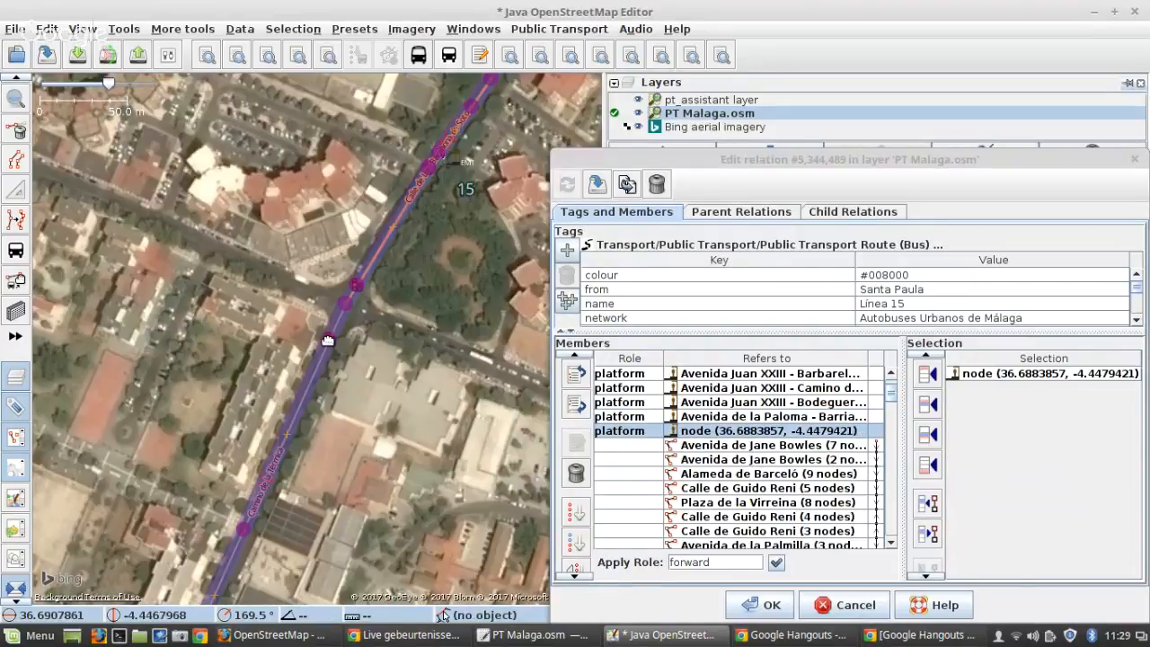
scroll(314, 321, "up", 4)
left_click(312, 320)
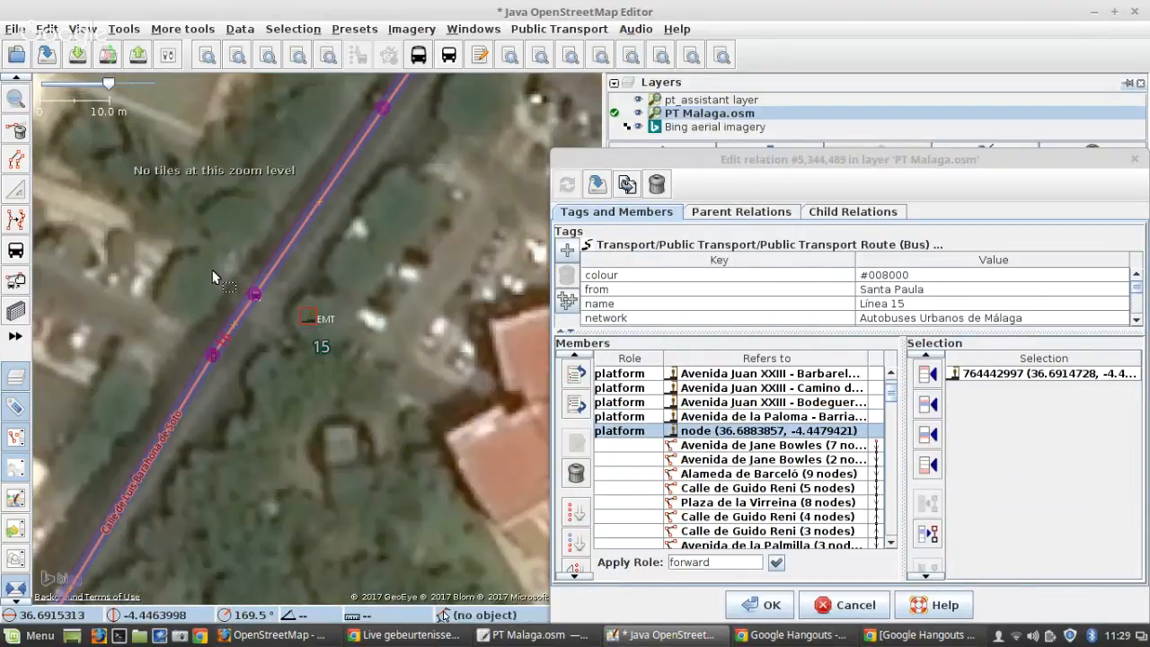
scroll(212, 270, "down", 2)
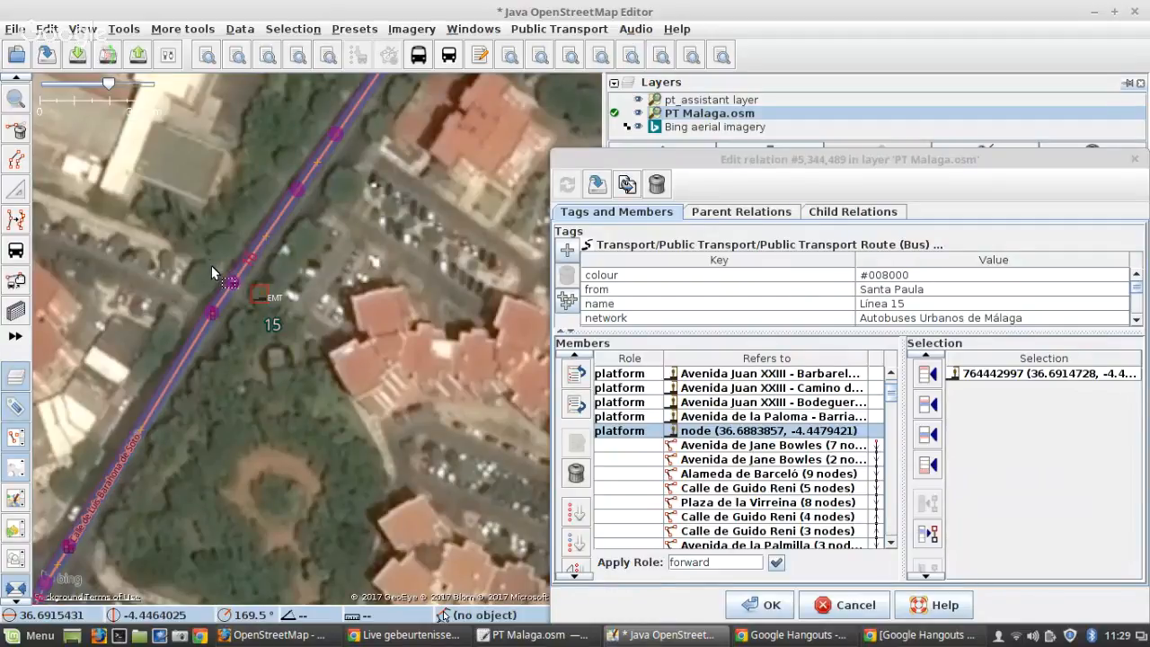
scroll(211, 265, "down", 2)
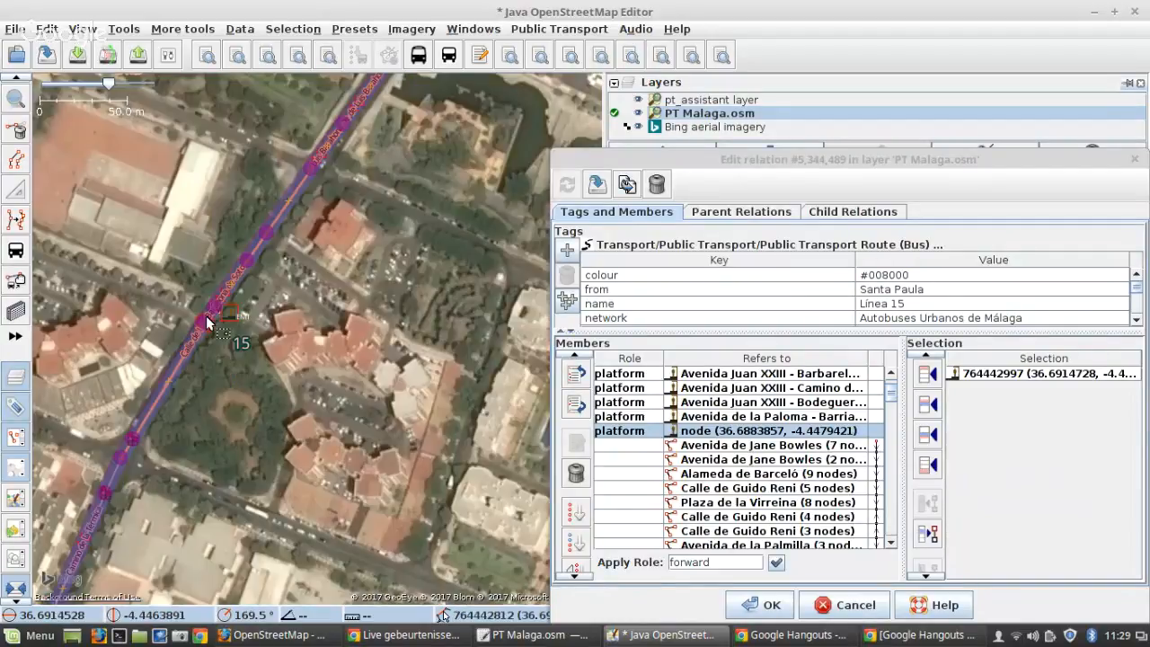
scroll(207, 323, "down", 2)
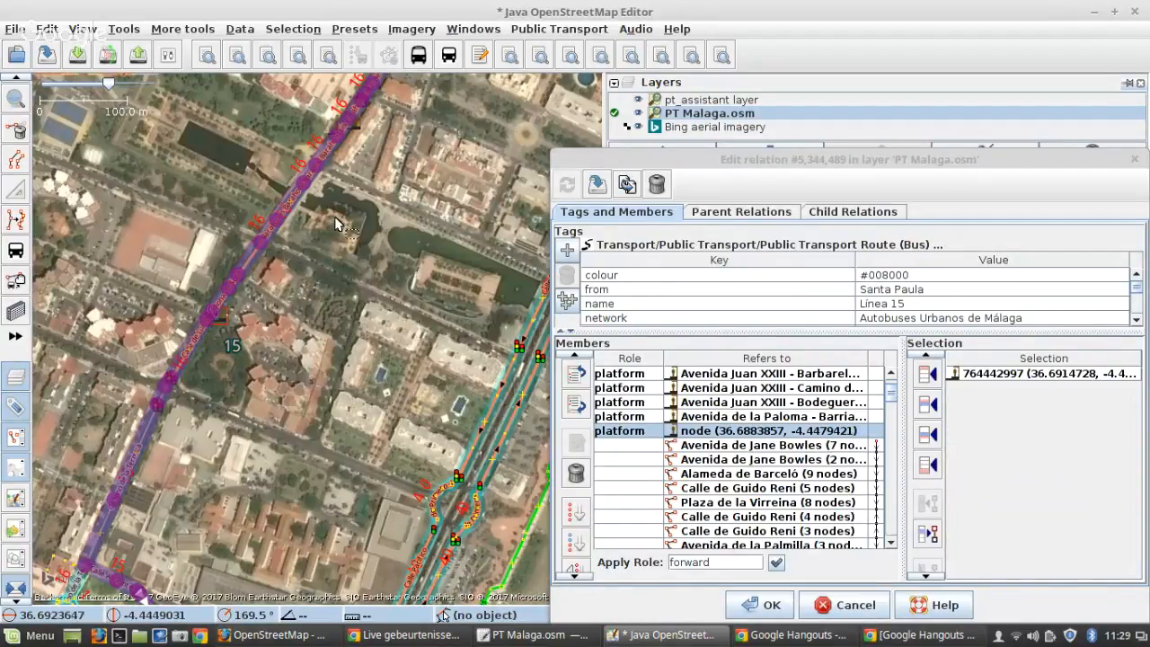
scroll(376, 208, "up", 2)
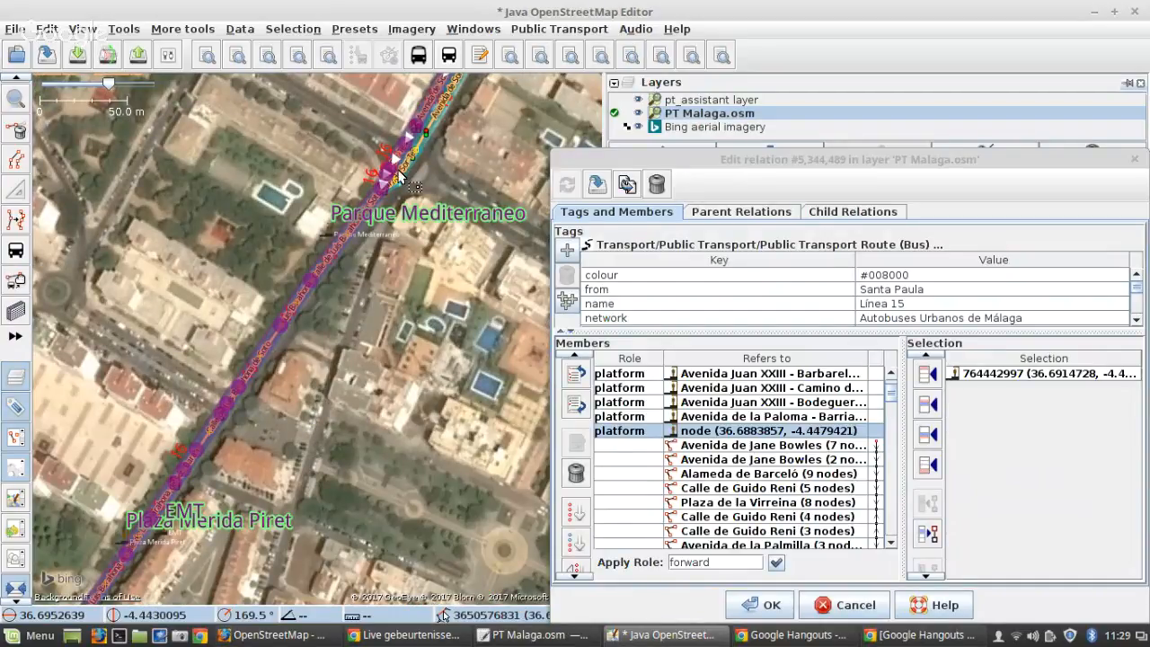
scroll(232, 402, "down", 2)
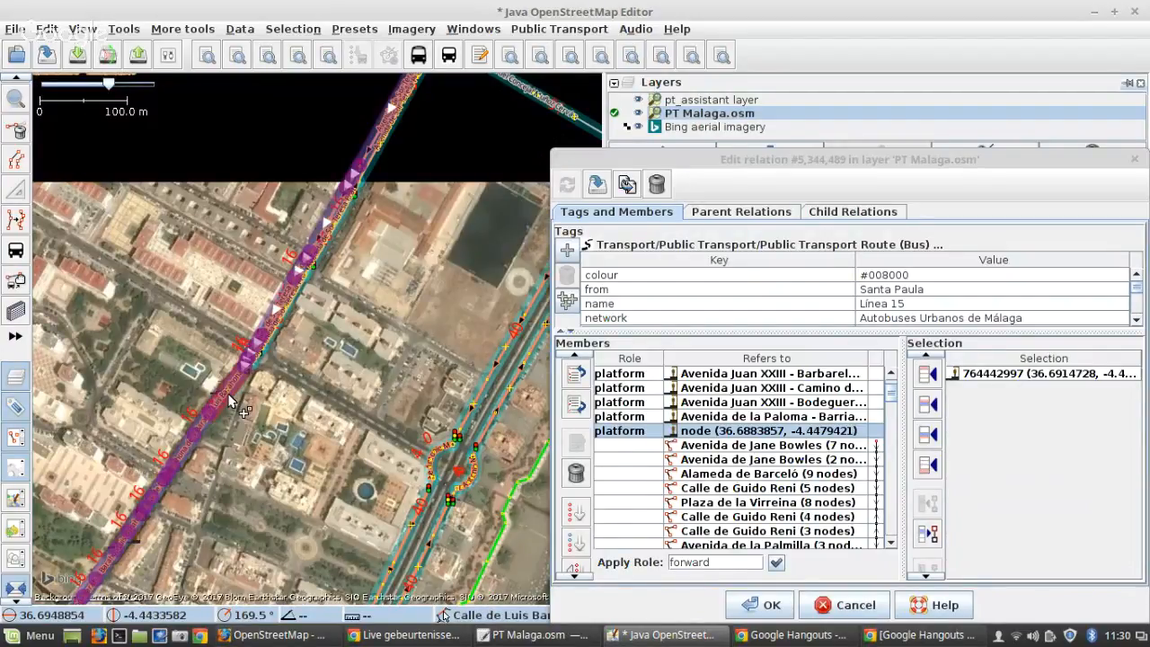
scroll(230, 401, "up", 3)
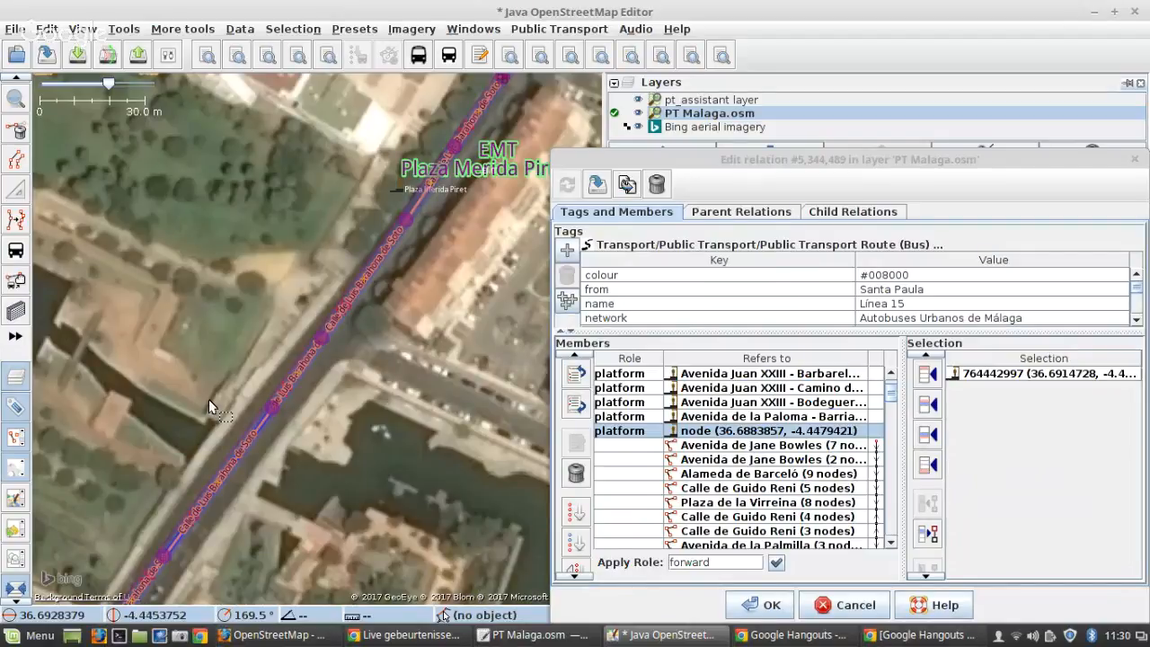
Step: Add the Plaza Merida Piret and Parque Mediterraneo stops to the relation just before the unnamed plaza stop, and apply the changes
left_click(396, 191)
left_click_drag(206, 255, 44, 462)
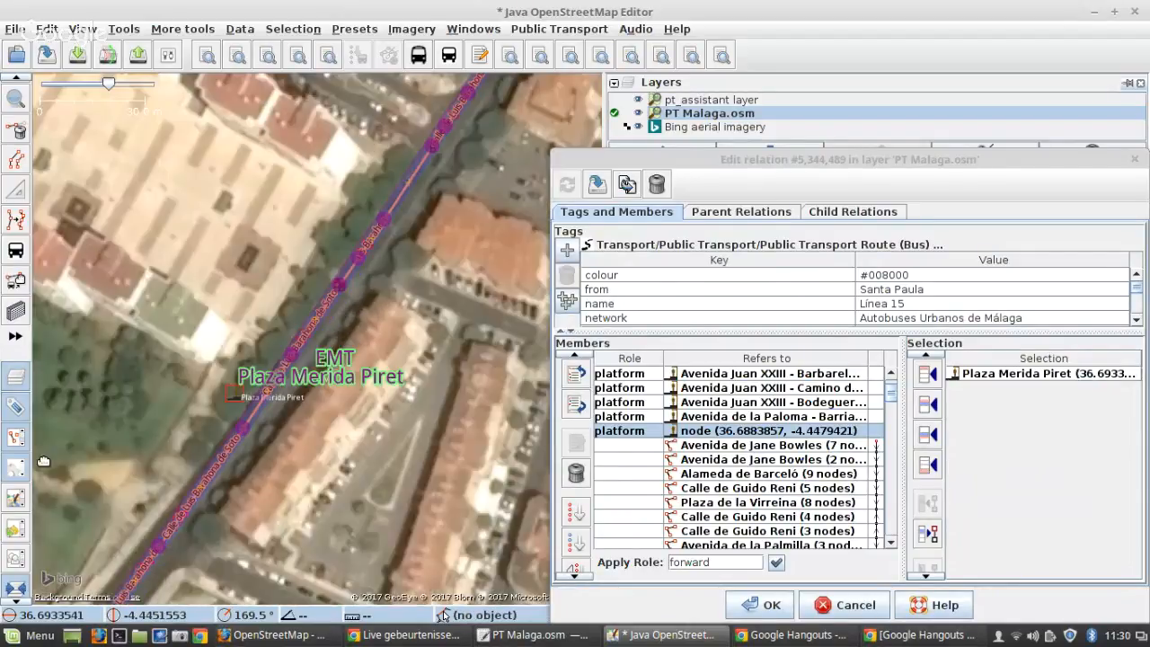
left_click_drag(339, 198, 182, 394)
scroll(183, 394, "down", 2)
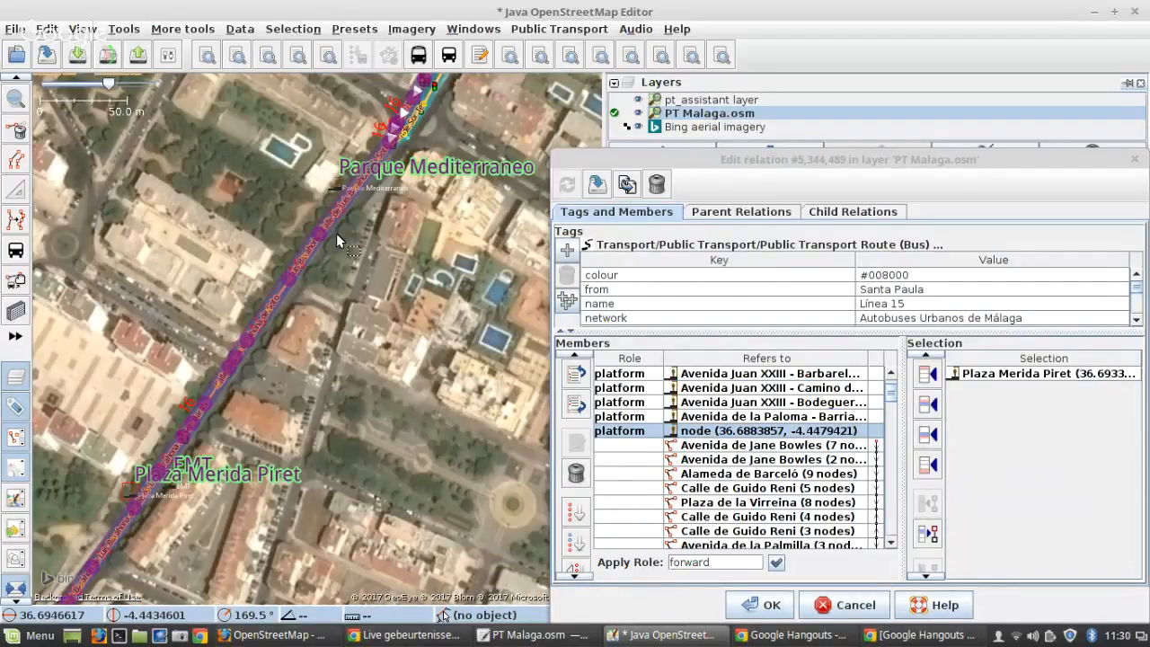
left_click(337, 188, "shift")
left_click_drag(462, 150, 207, 483)
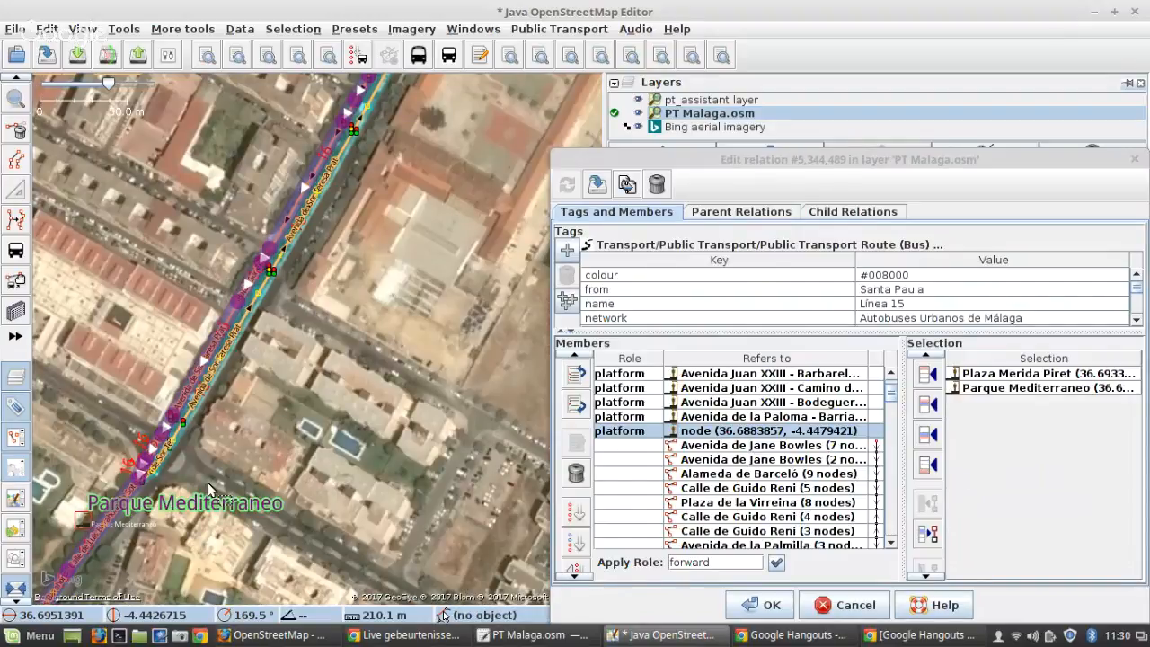
left_click_drag(314, 238, 196, 532)
left_click_drag(340, 277, 263, 459)
left_click_drag(348, 295, 264, 460)
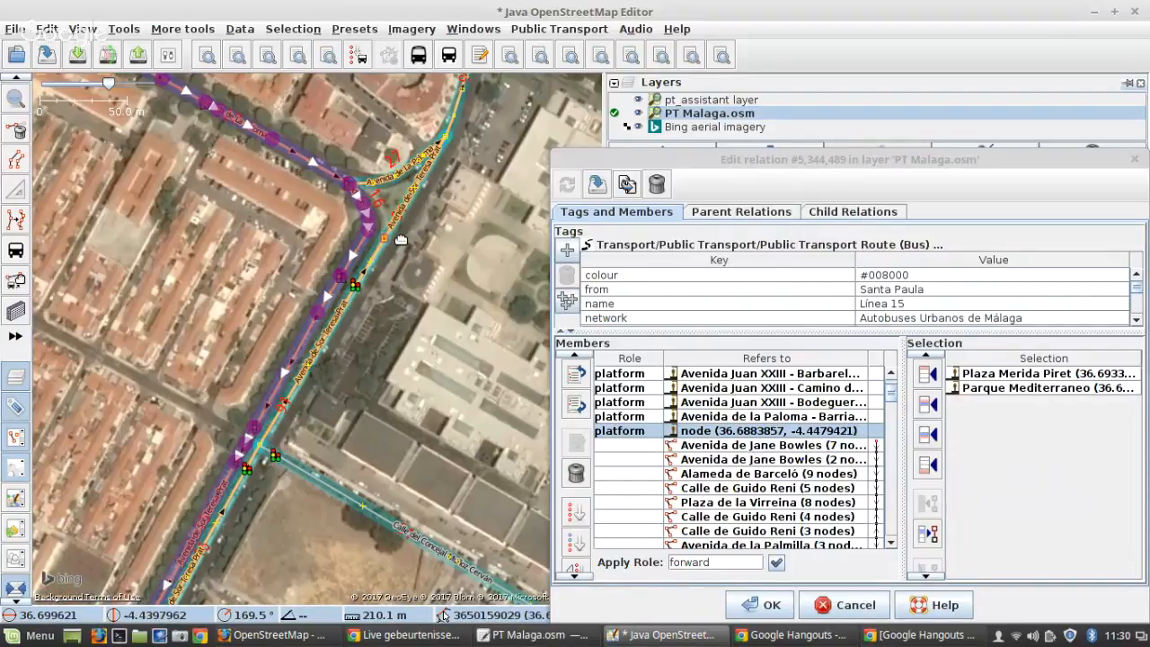
left_click_drag(384, 246, 488, 437)
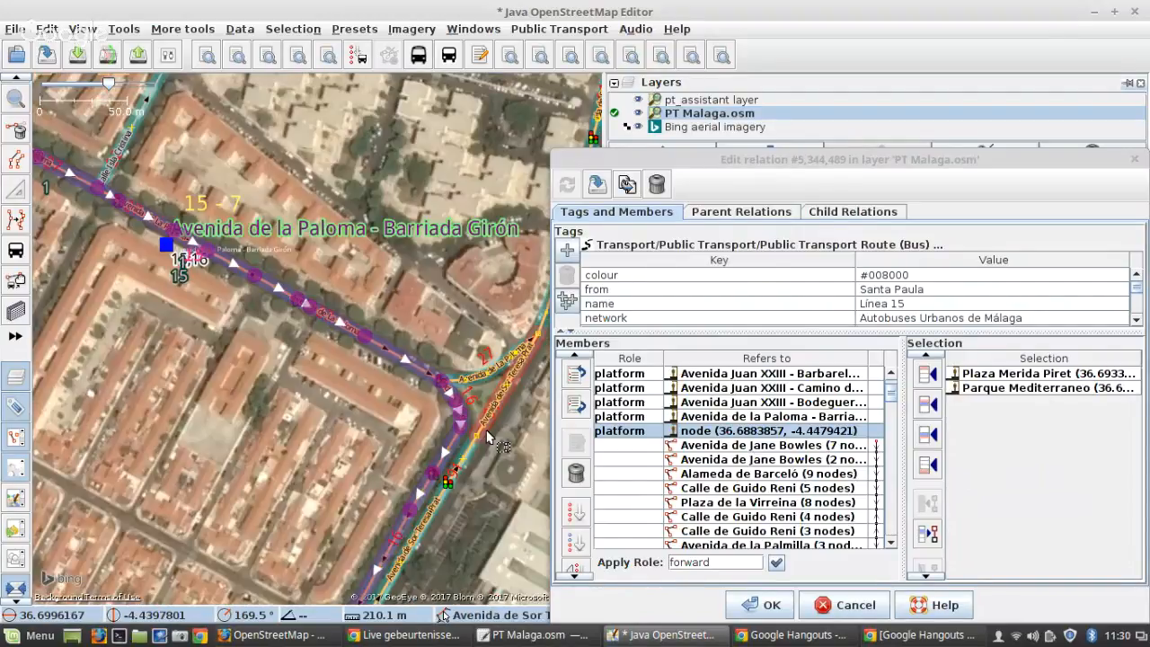
left_click(929, 405)
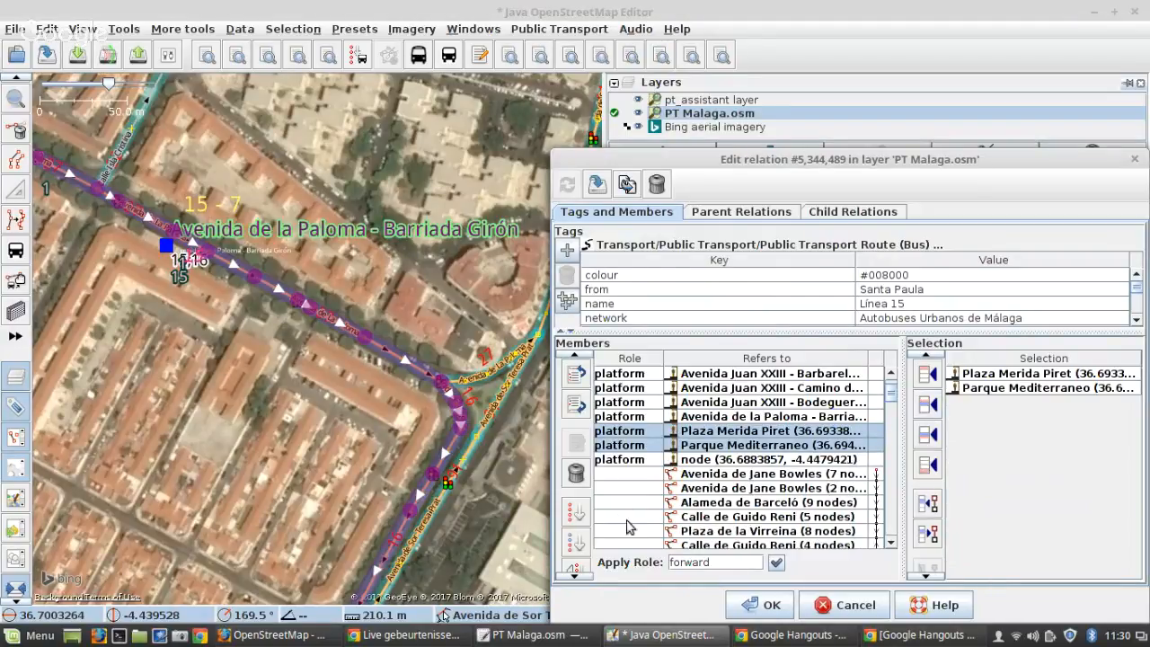
left_click(595, 185)
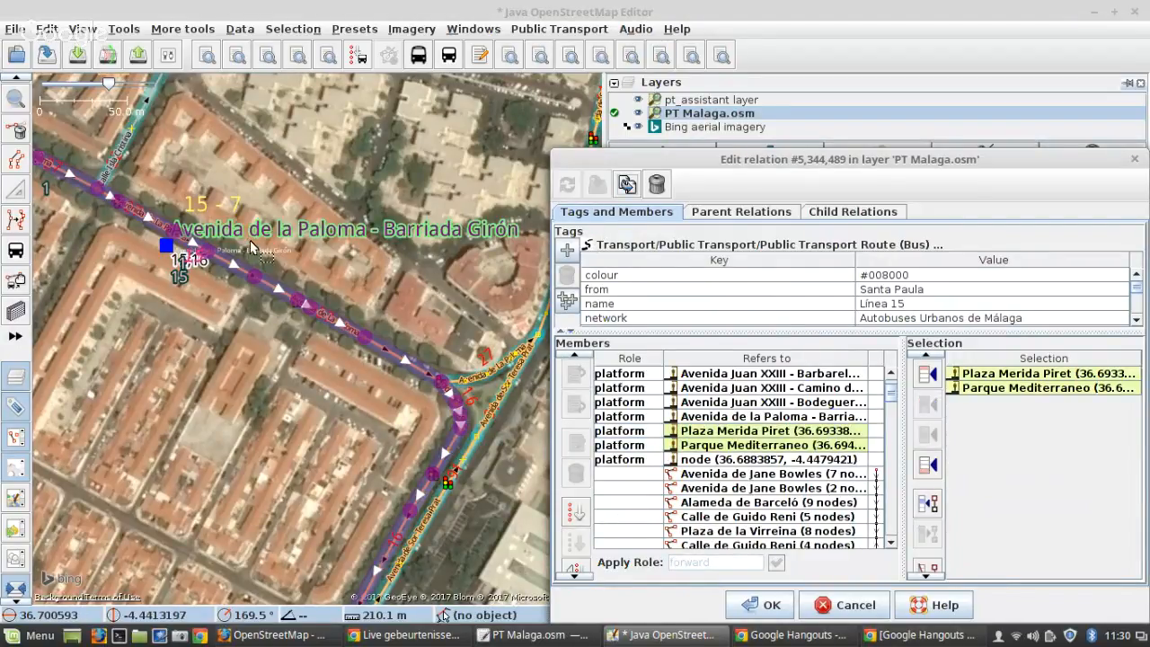
Step: Move the Parque Mediterraneo platform above Plaza Merida Piret in the member list and apply the new order
scroll(255, 248, "down", 2)
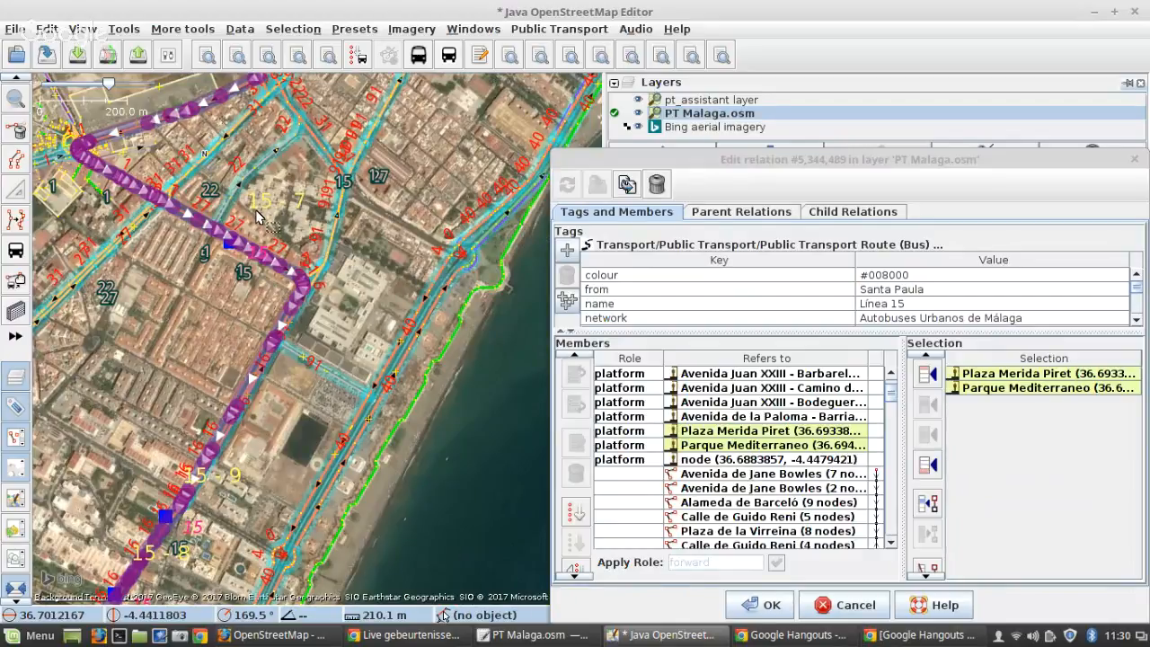
left_click(767, 445)
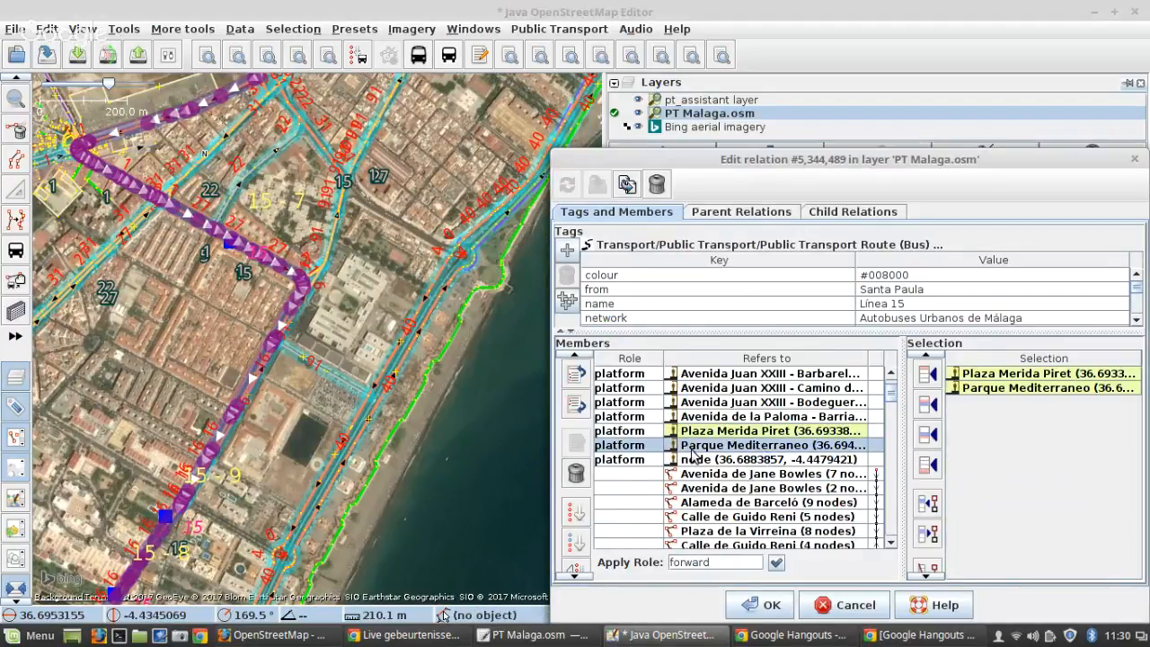
left_click(576, 373)
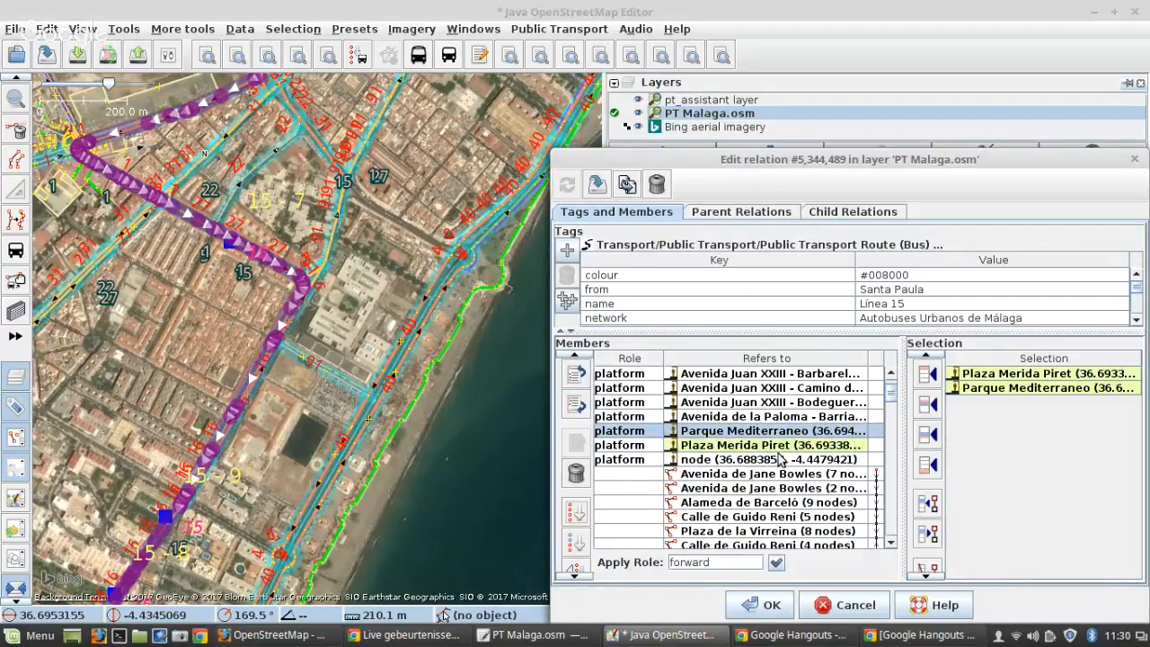
left_click(598, 184)
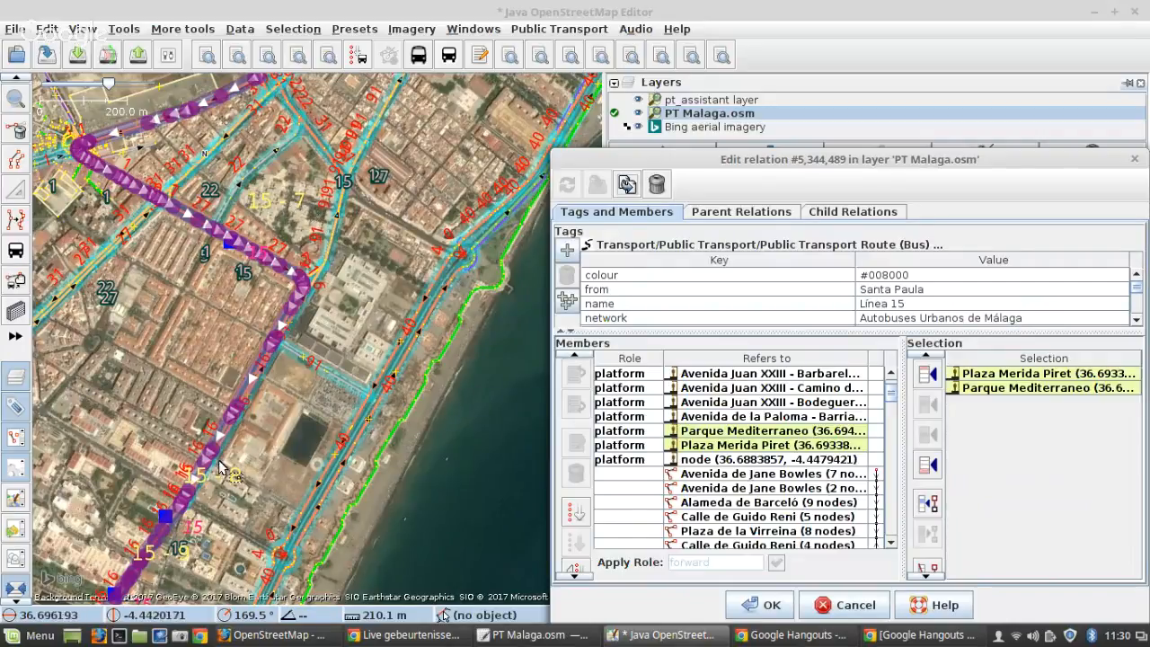
Step: Examine the Línea 15 route from Plaza de las Brigadas Internacionales up to Avenida de Jane Bowles for stops missing from the relation
left_click_drag(167, 564, 340, 270)
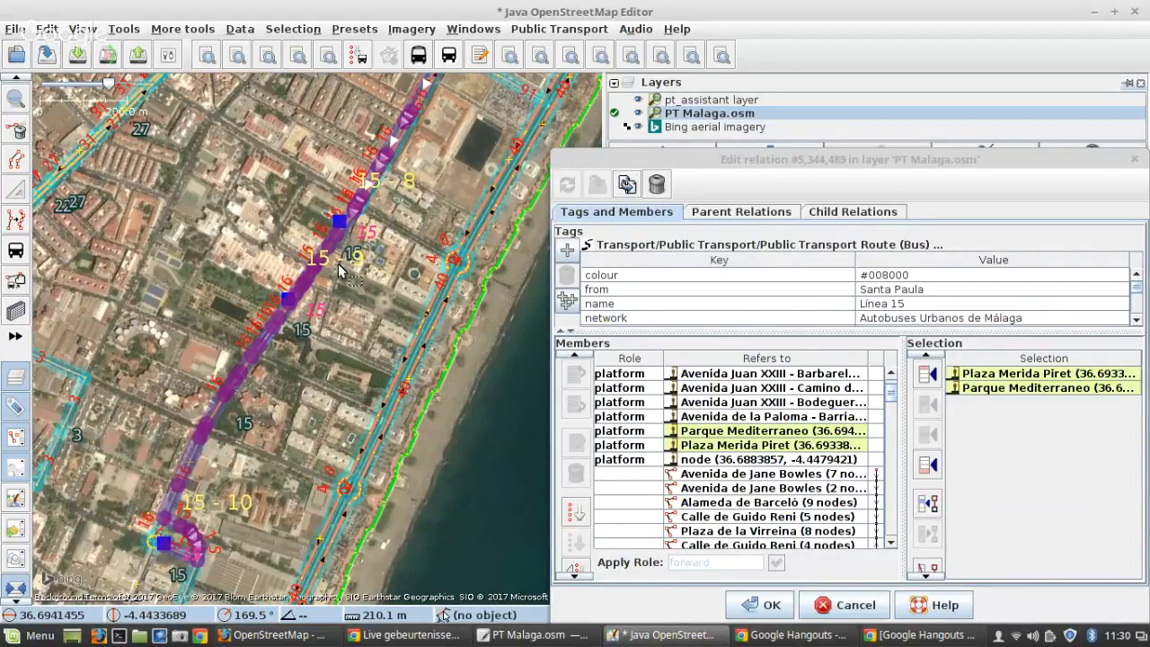
scroll(164, 550, "up", 3)
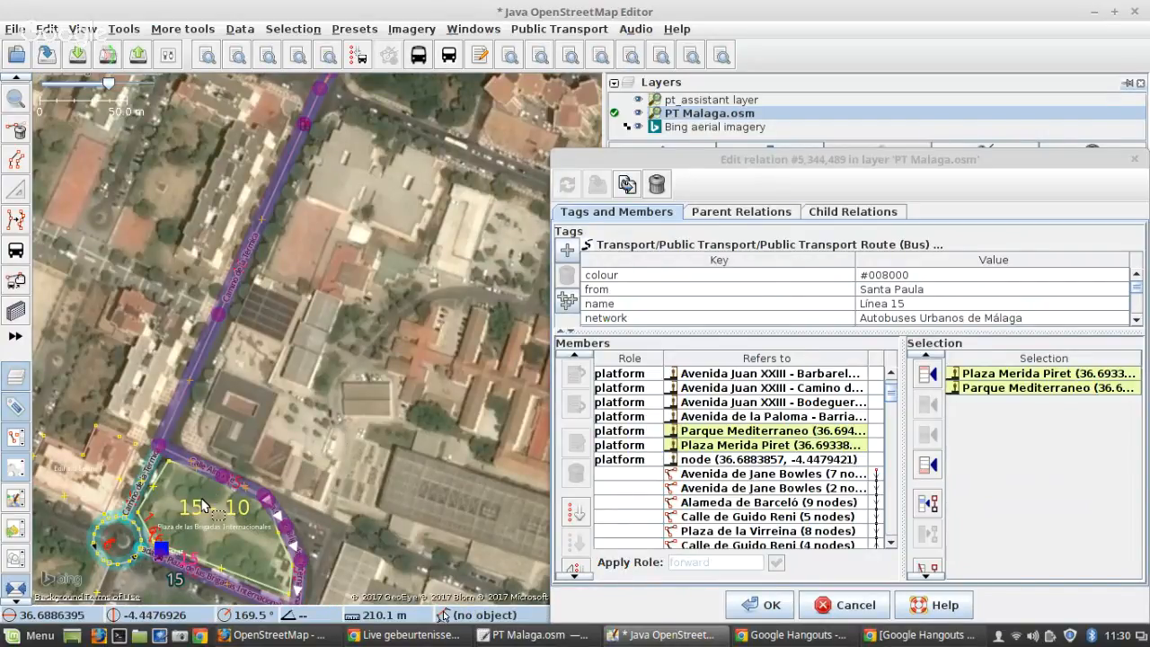
scroll(196, 506, "down", 1)
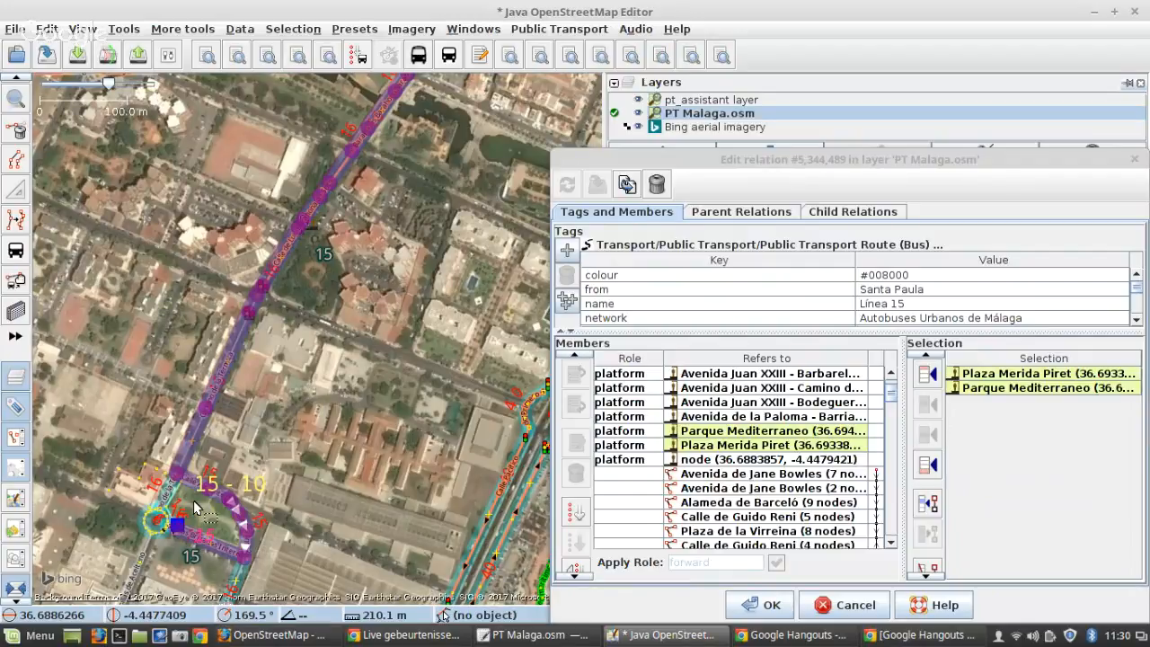
scroll(195, 501, "down", 3)
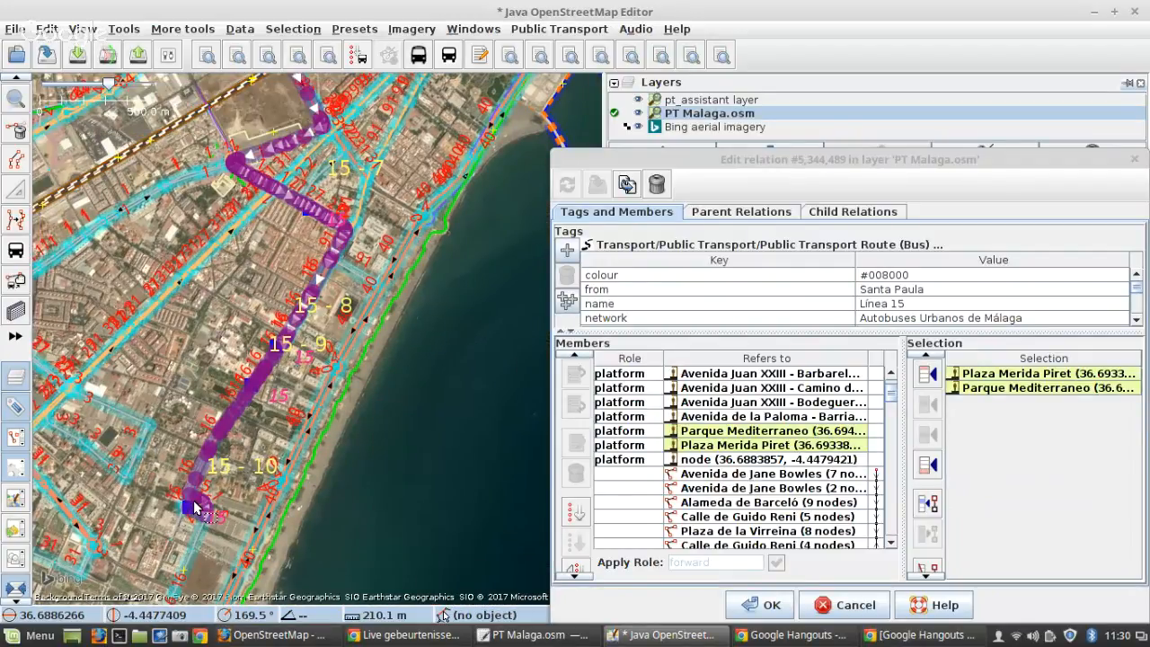
scroll(196, 508, "down", 1)
scroll(216, 148, "up", 1)
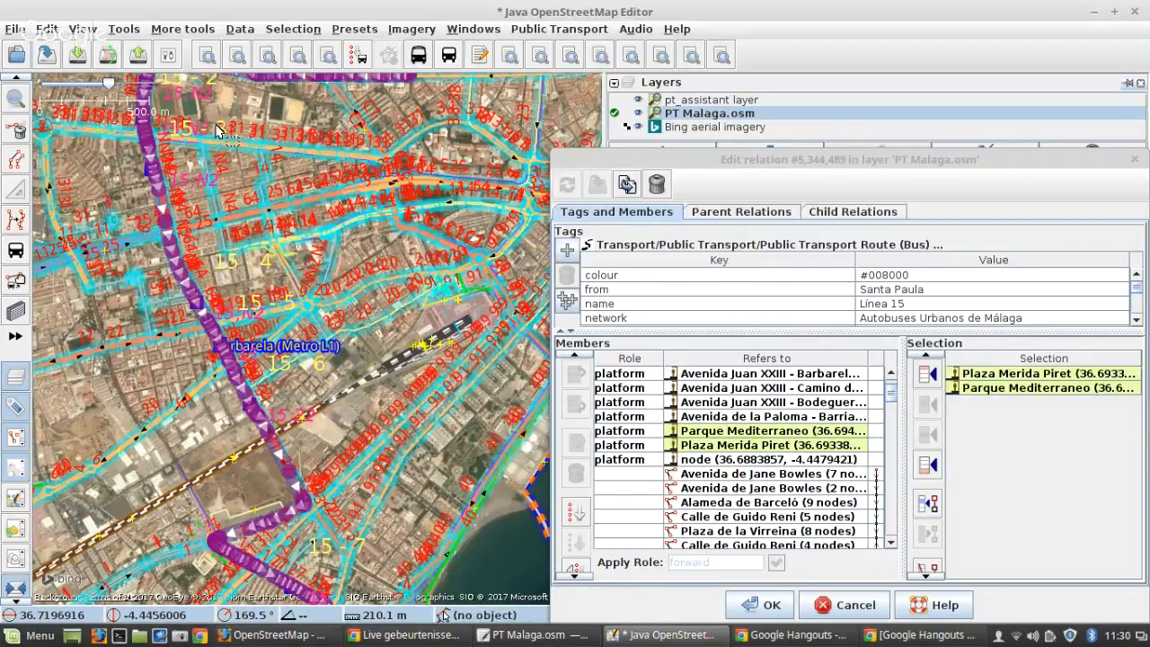
left_click_drag(216, 131, 158, 496)
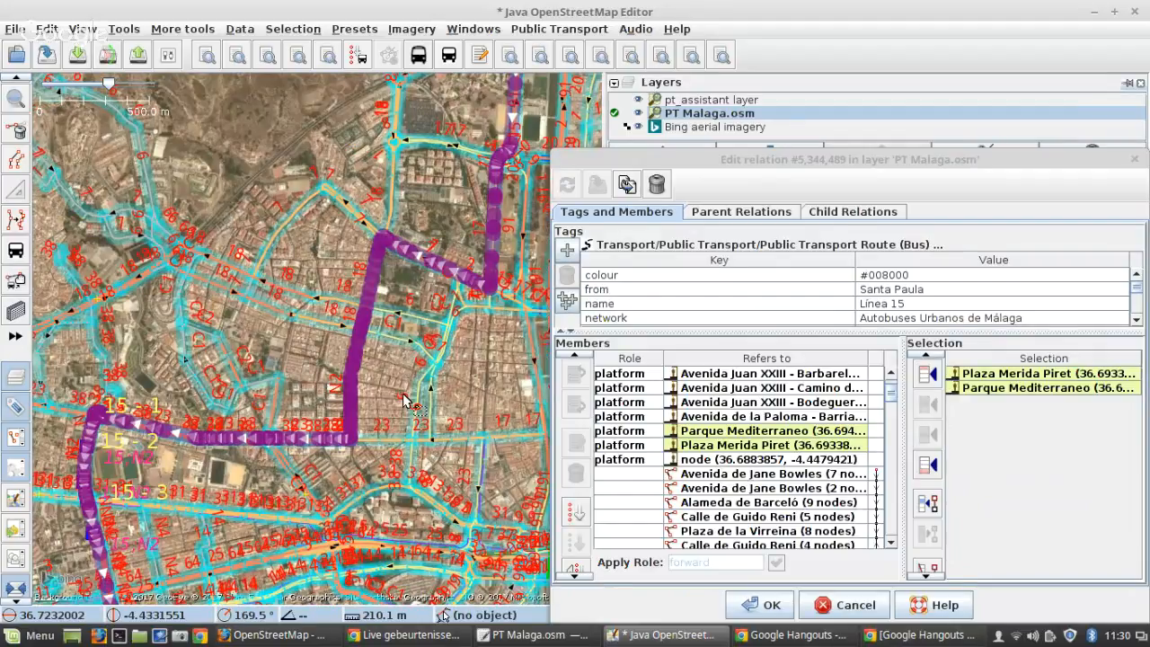
scroll(328, 373, "up", 2)
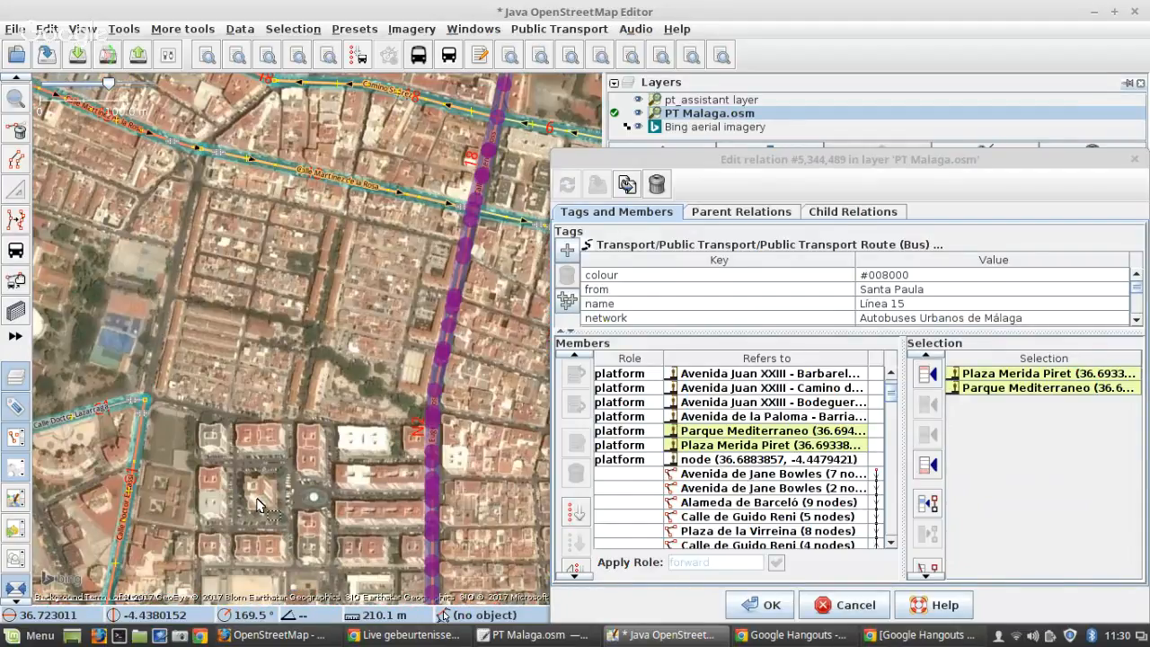
left_click_drag(257, 505, 203, 308)
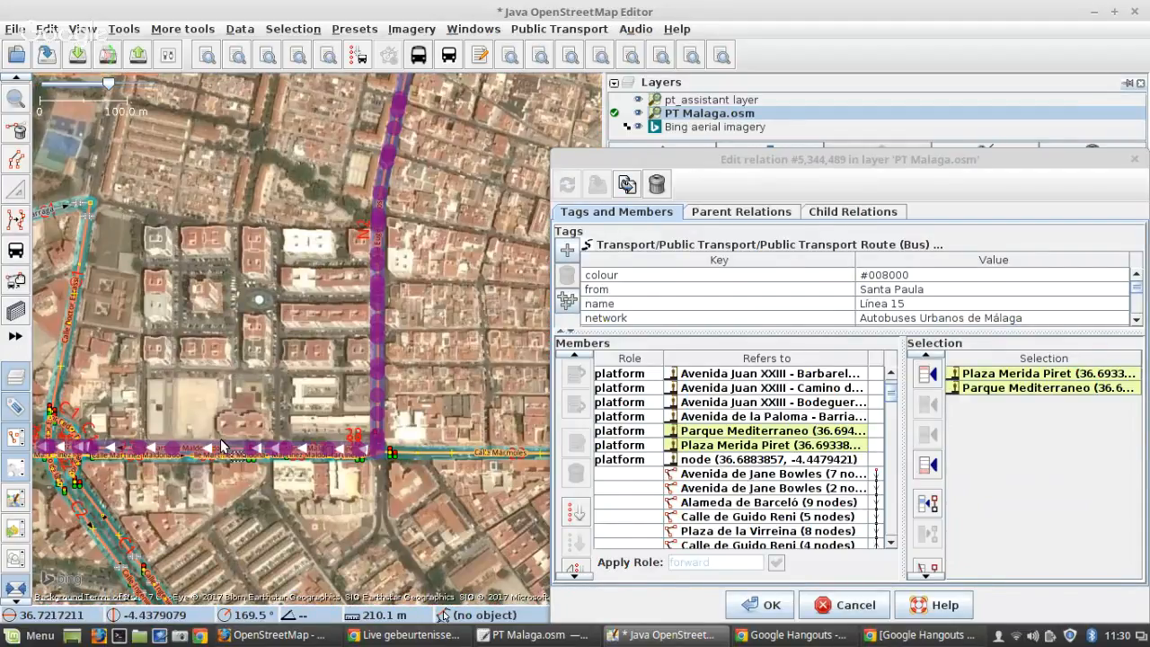
left_click_drag(383, 237, 258, 485)
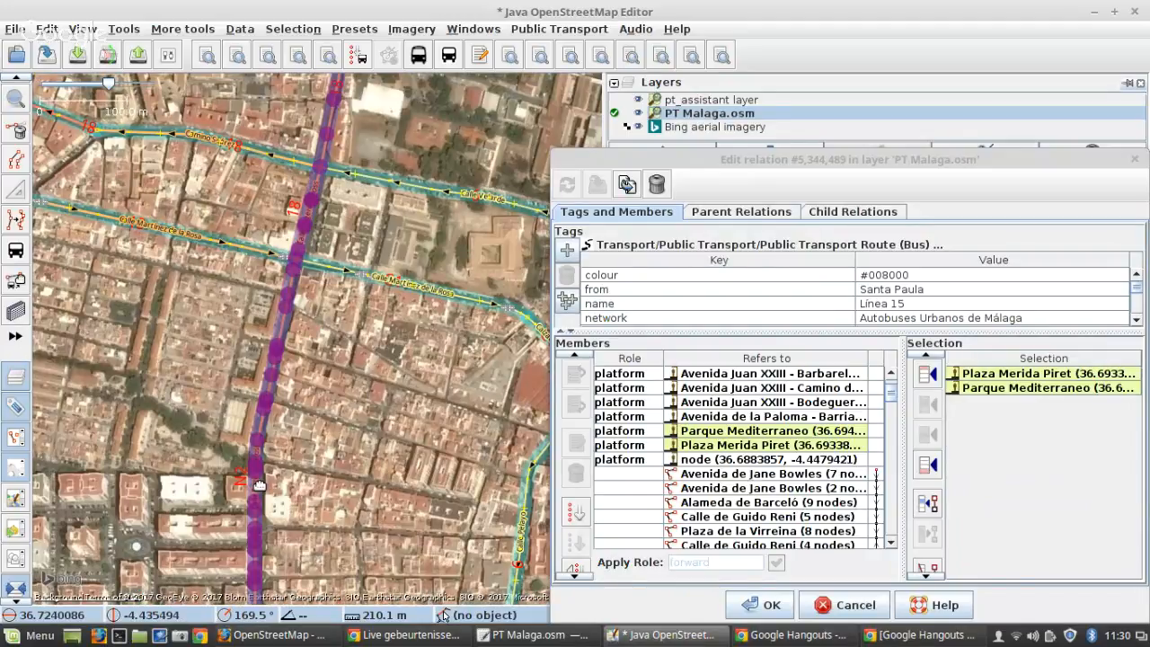
left_click_drag(524, 135, 207, 278)
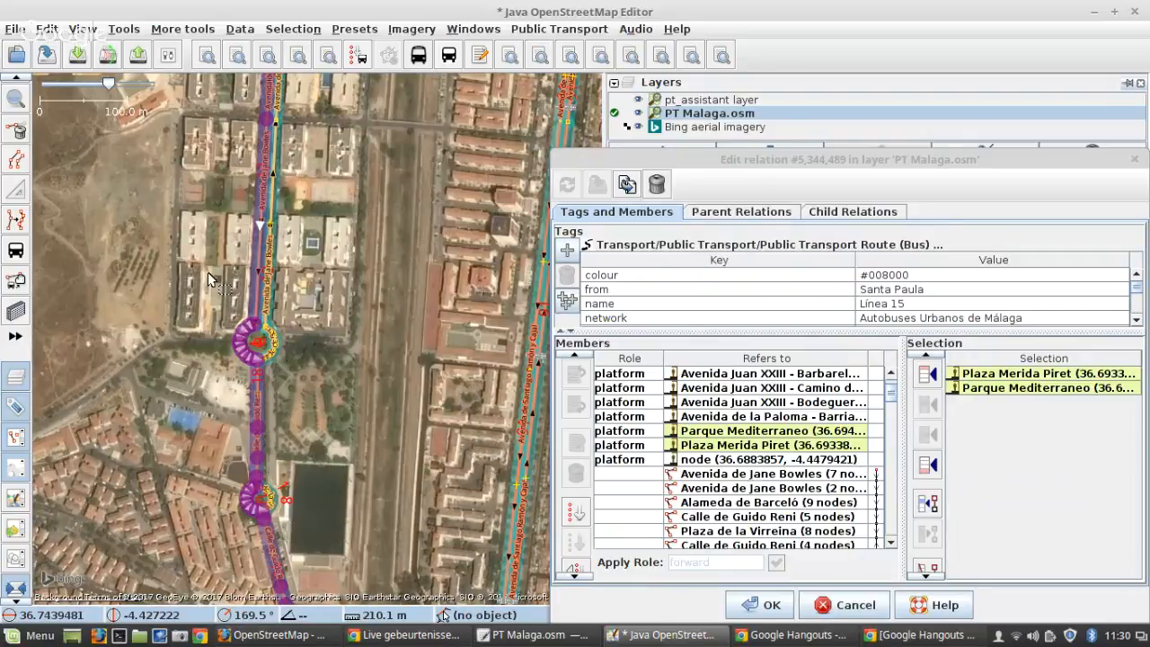
left_click_drag(311, 222, 316, 225)
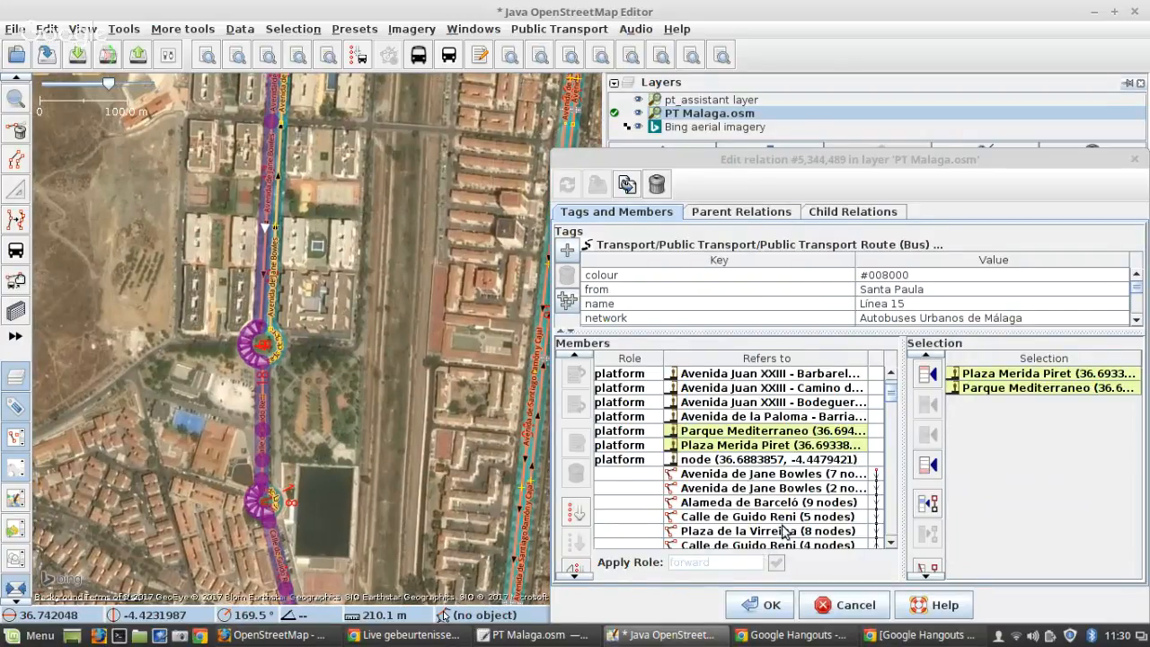
Step: Review the Línea 15 relation's tags, accept and close the relation, and mark it as done in the todo list
scroll(931, 312, "down", 2)
scroll(932, 309, "up", 1)
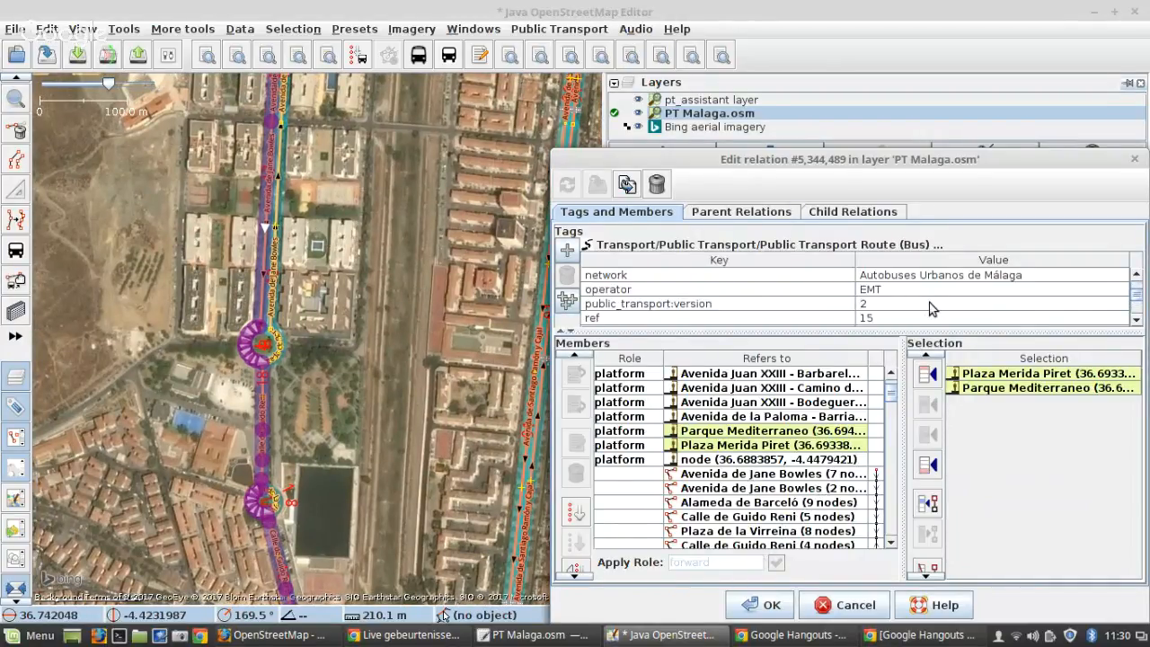
scroll(931, 310, "down", 3)
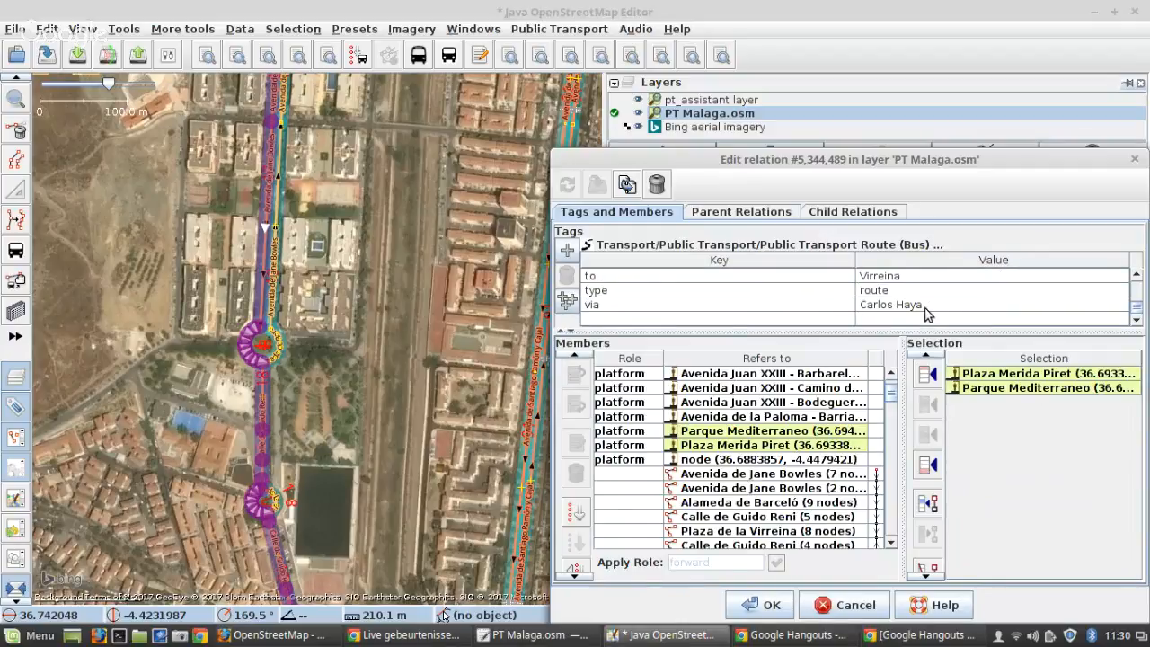
left_click(762, 607)
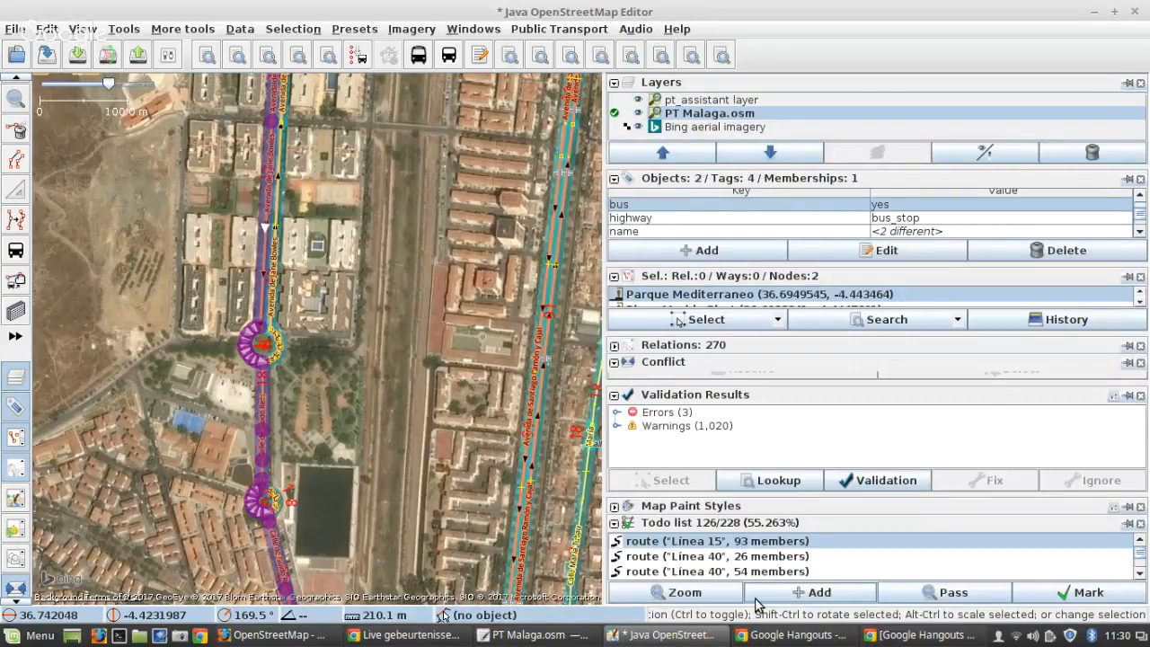
left_click(1065, 592)
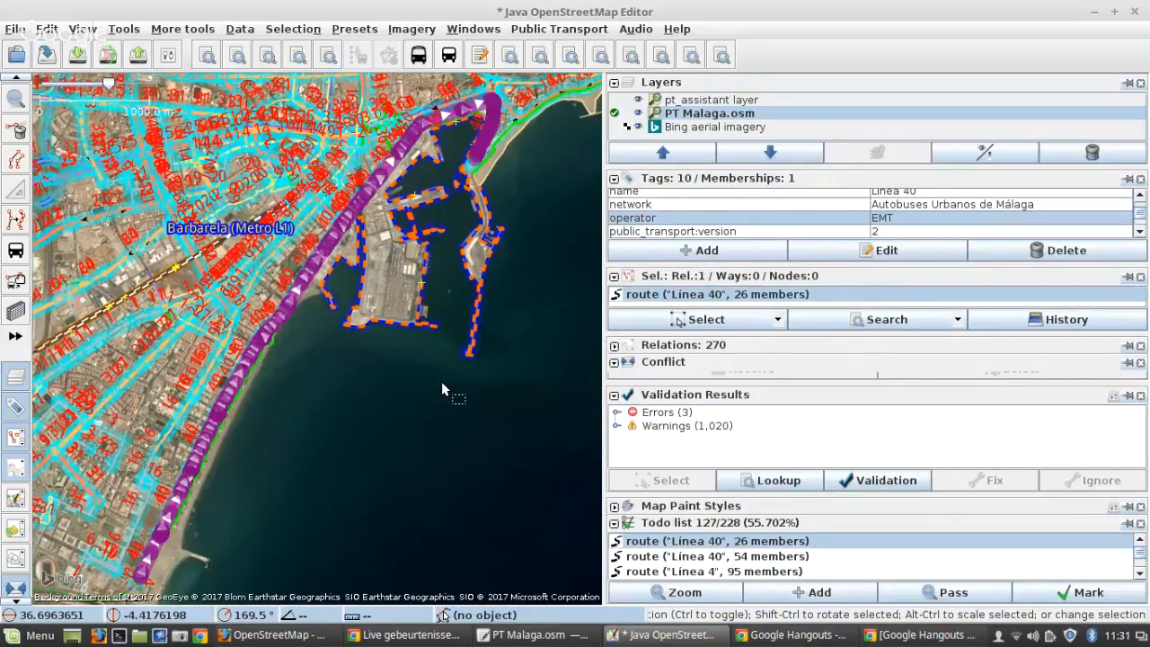
Step: Open the 26-member Línea 40 route relation for editing, checking where it starts at the Calle Pacífico roundabout
scroll(441, 390, "down", 2)
scroll(279, 480, "up", 10)
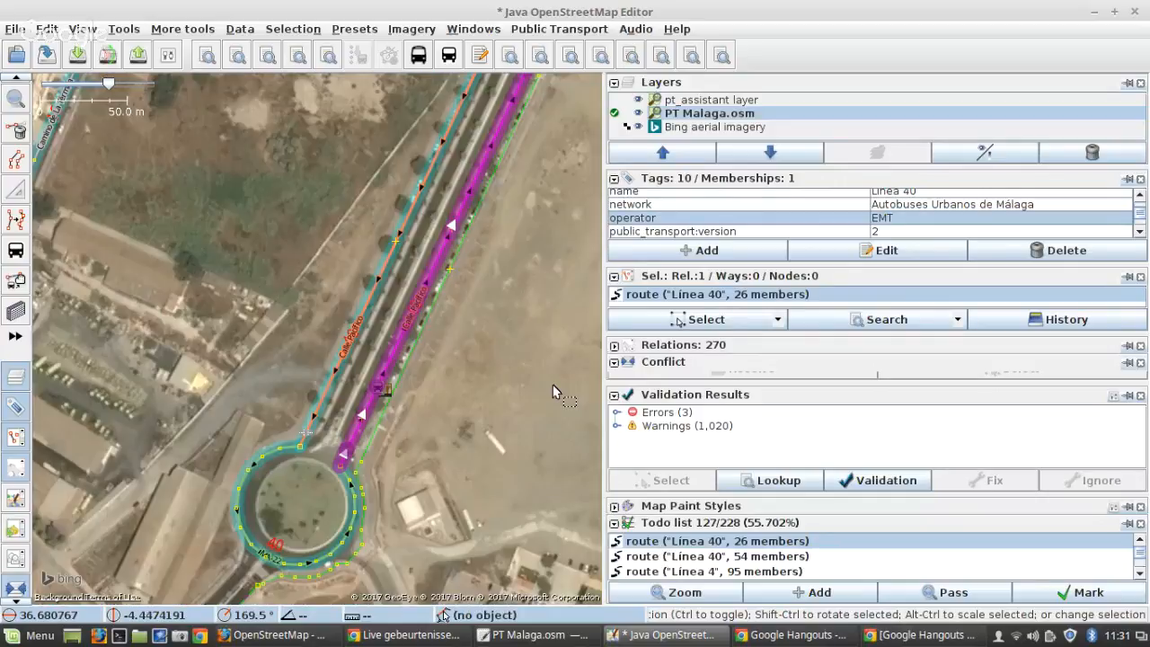
right_click(702, 294)
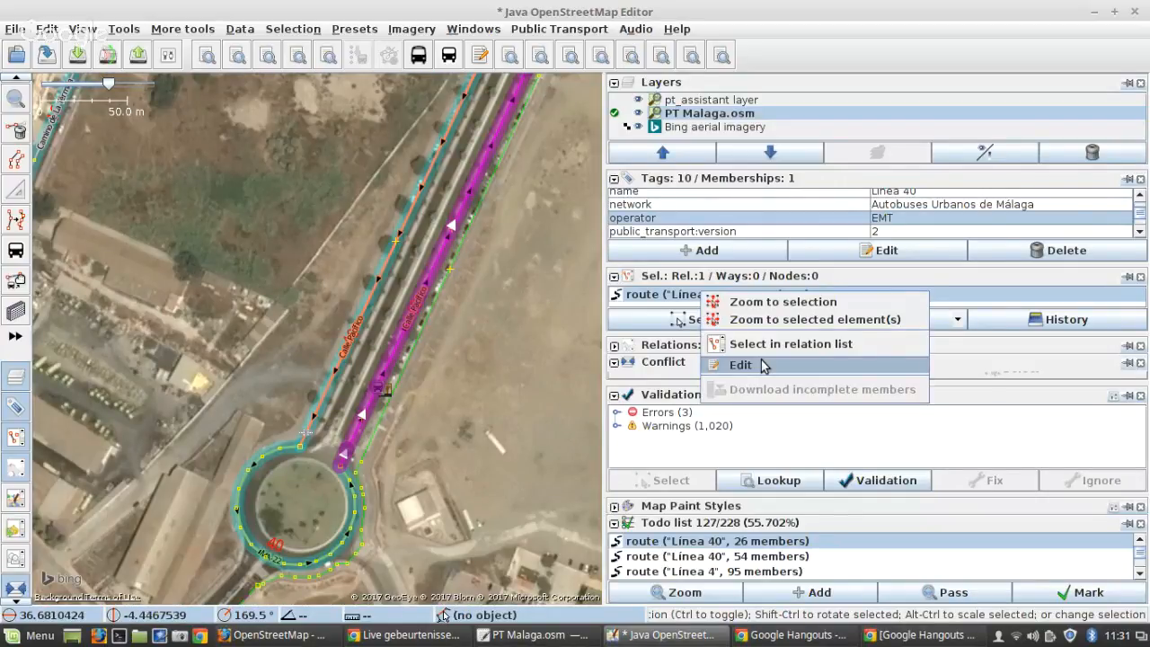
left_click(763, 366)
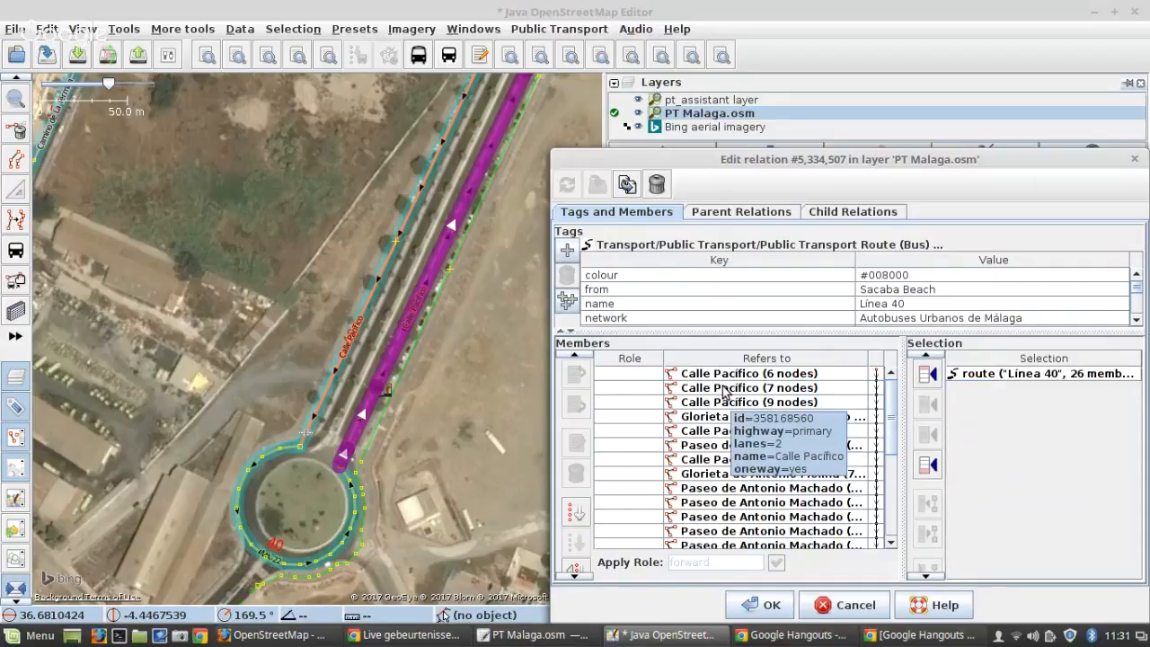
Step: Select the line 40 stops with the regular-expression search route_ref="(^|.+;)40(;.+|$)" and add them at the start of the Línea 40 members
left_click(254, 15)
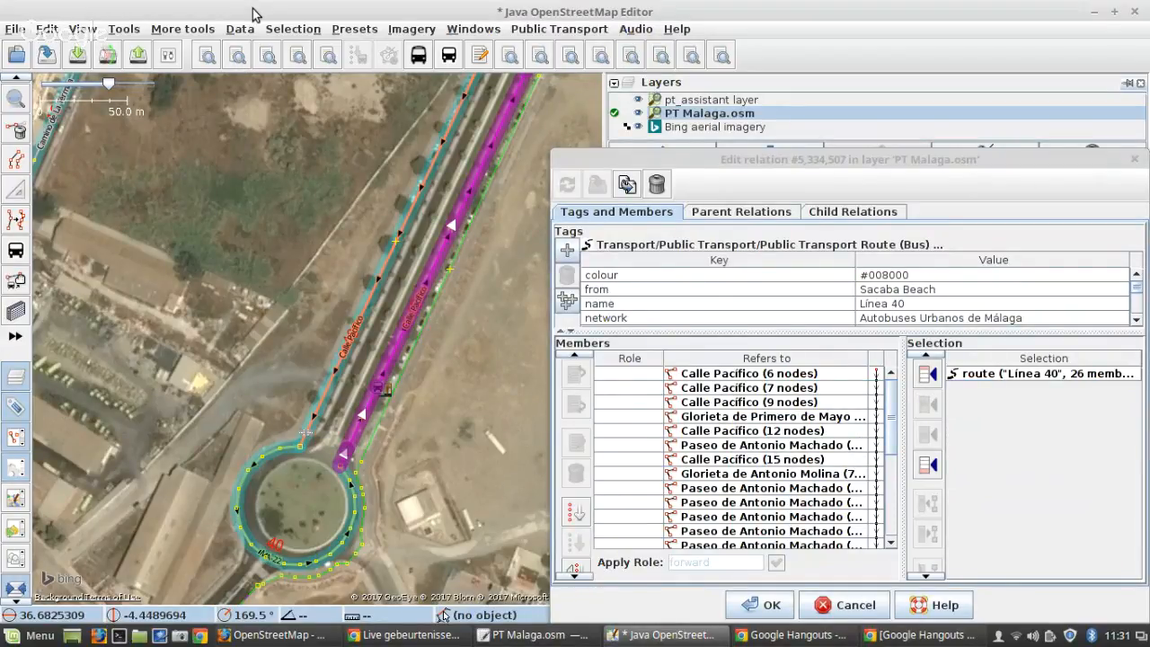
key("ctrl+f")
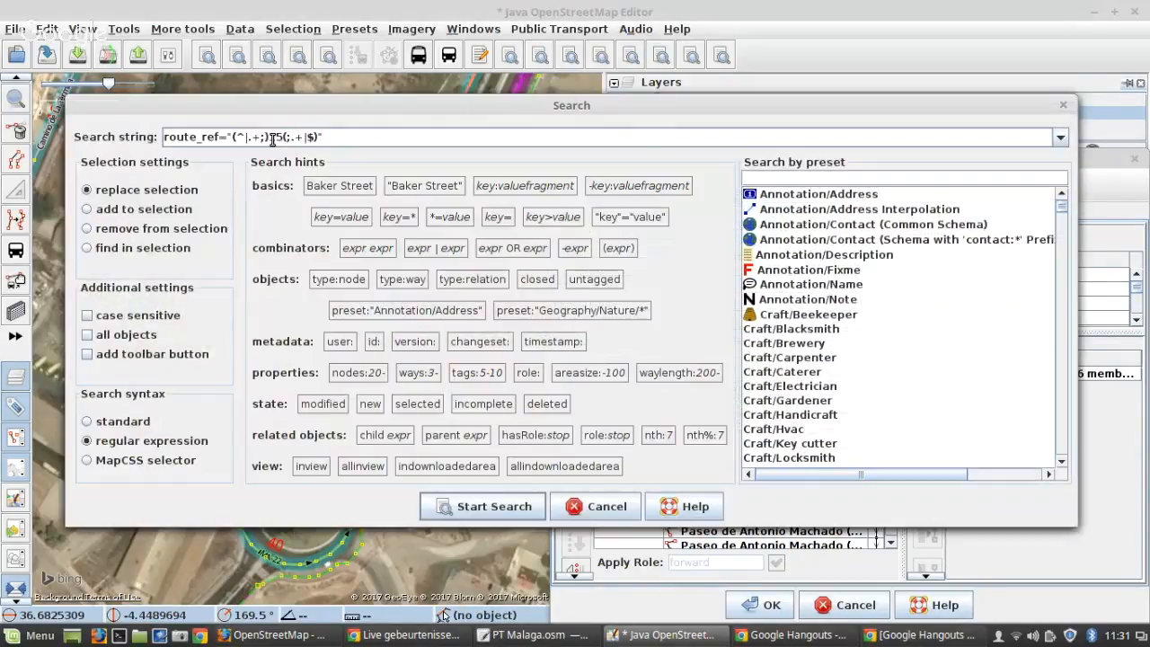
triple_click(274, 140)
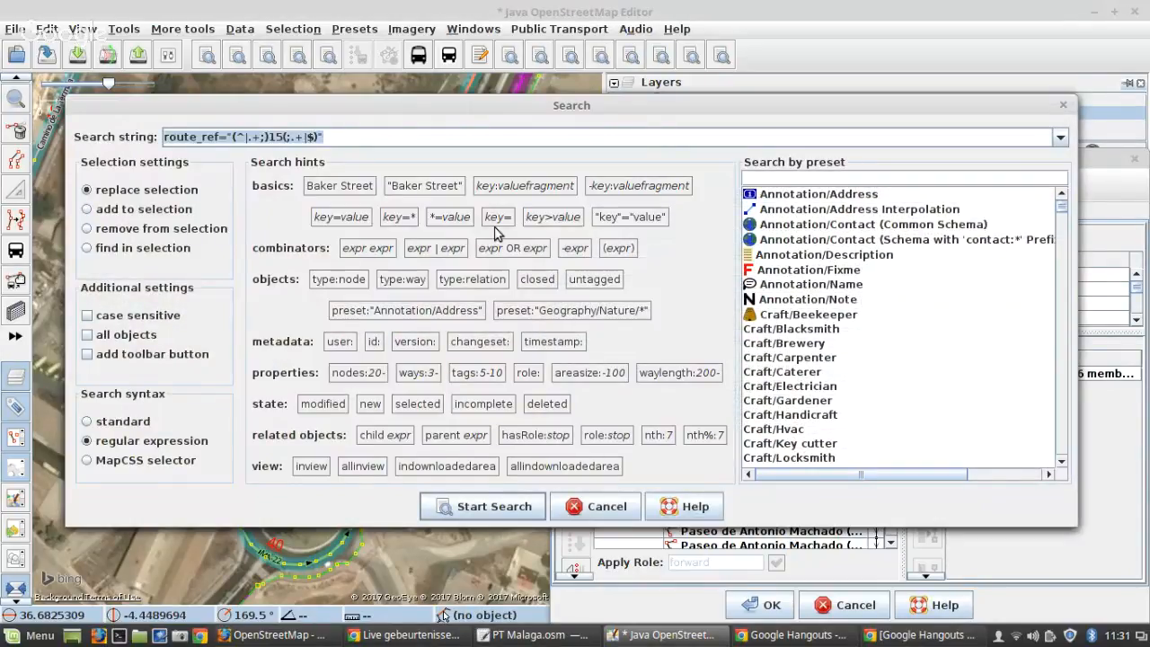
key("Left")
key("Left")
key("Left")
key("Left")
key("Left")
key("Left")
key("Left")
key("Left")
key("shift+Left")
key("shift+Left")
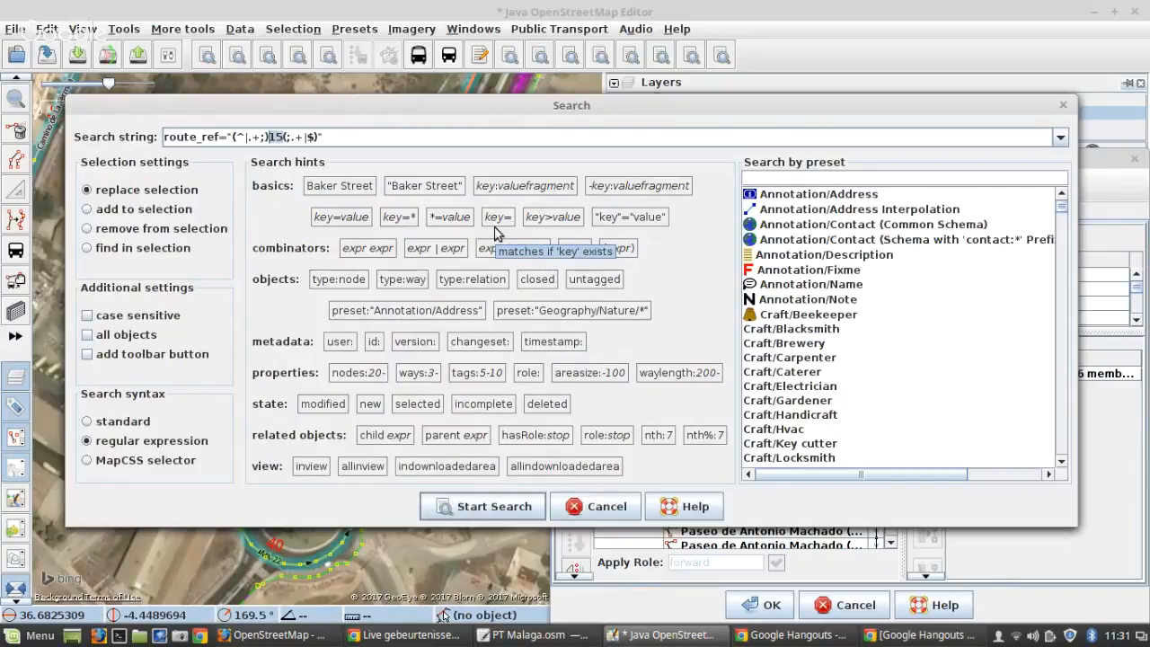
type("40")
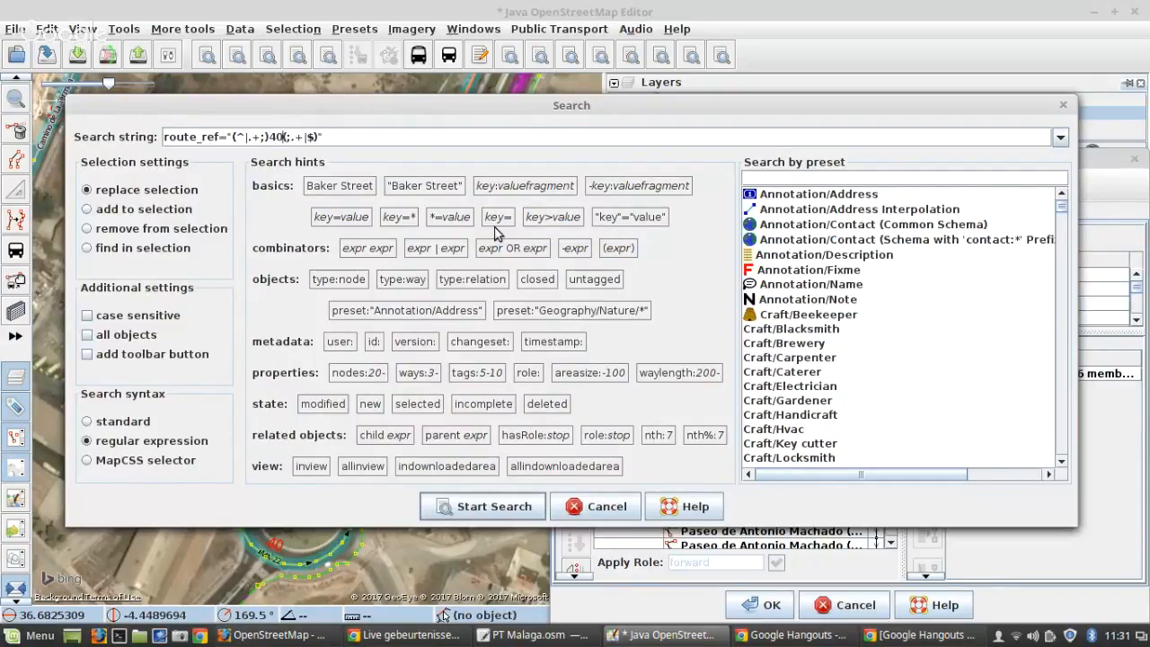
left_click(499, 496)
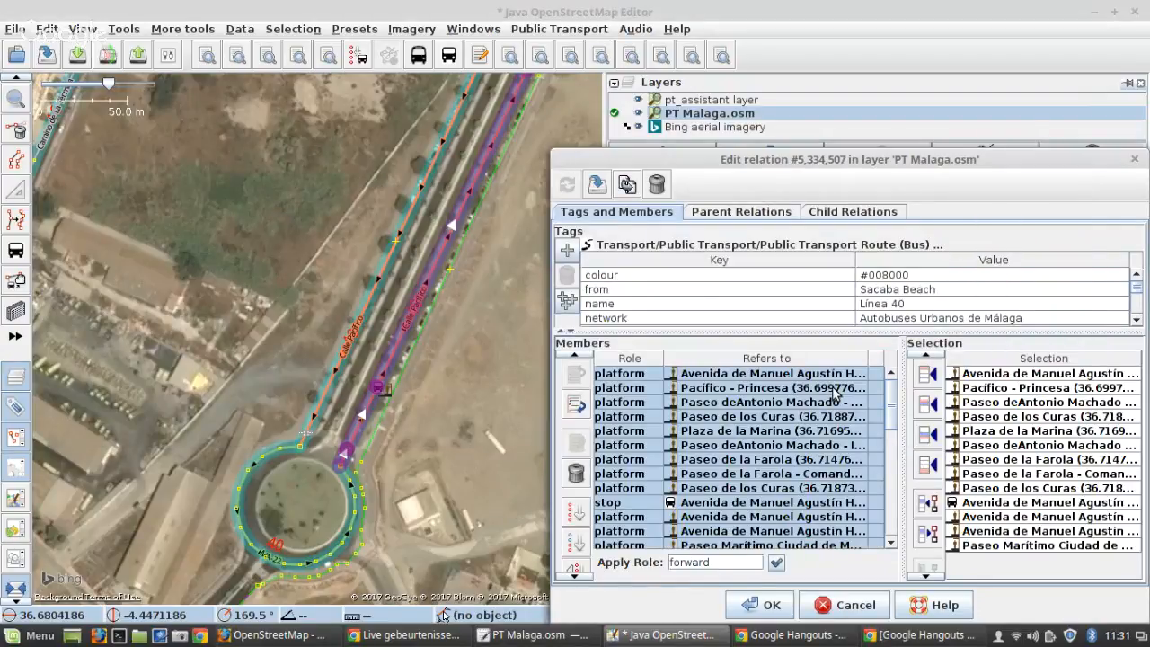
Step: Transfer the details of the Avenida de Manuel Agustín Heredia member with role stop to the neighbouring platform node
left_click(719, 503)
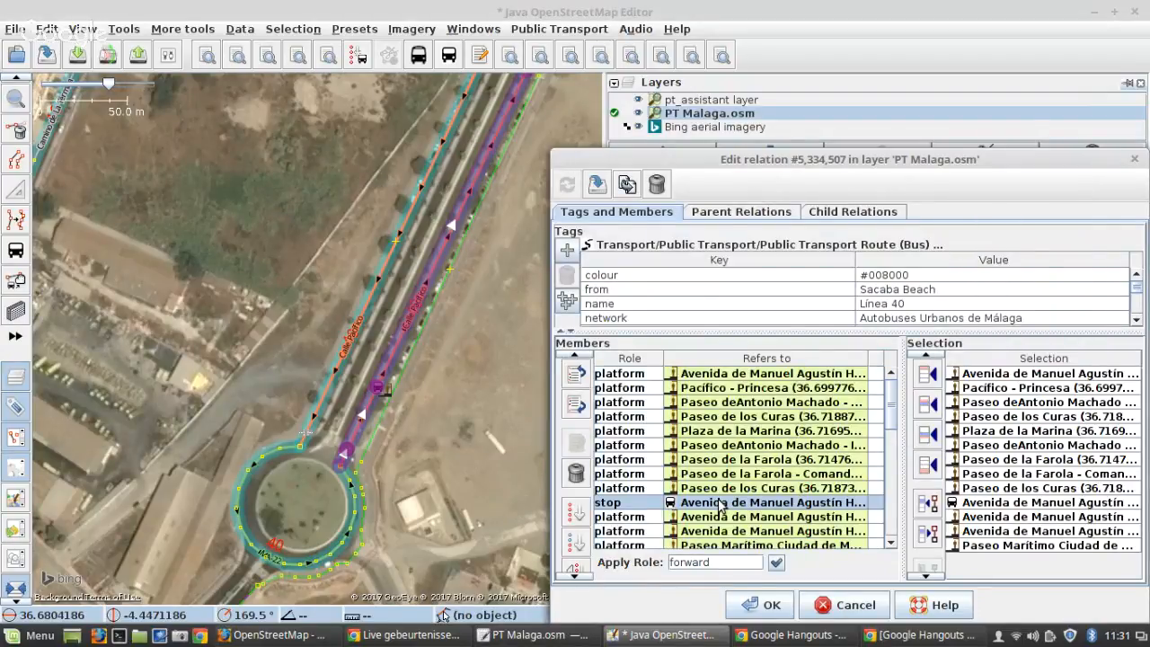
double_click(719, 502)
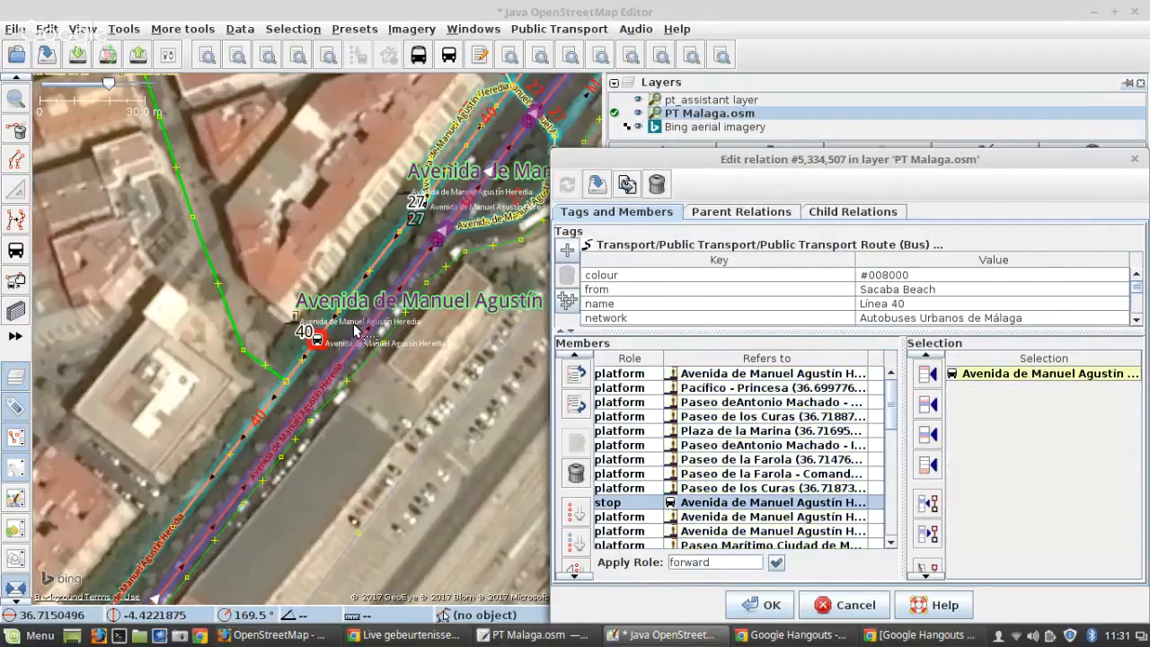
scroll(267, 354, "up", 4)
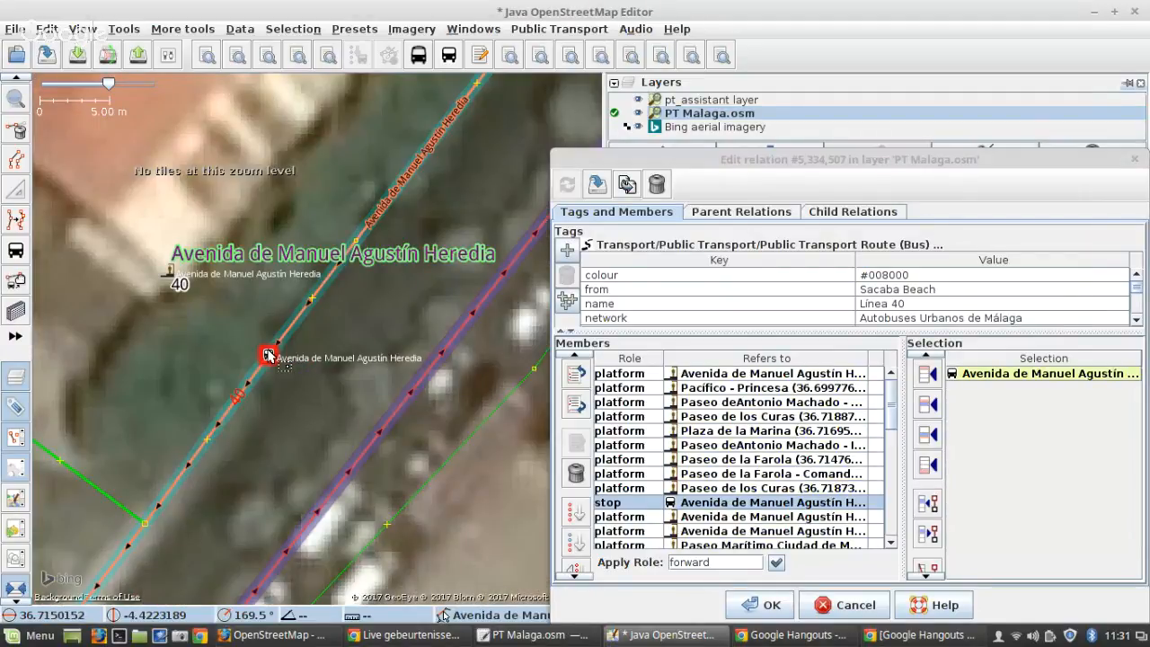
left_click(168, 271, "shift")
key("g")
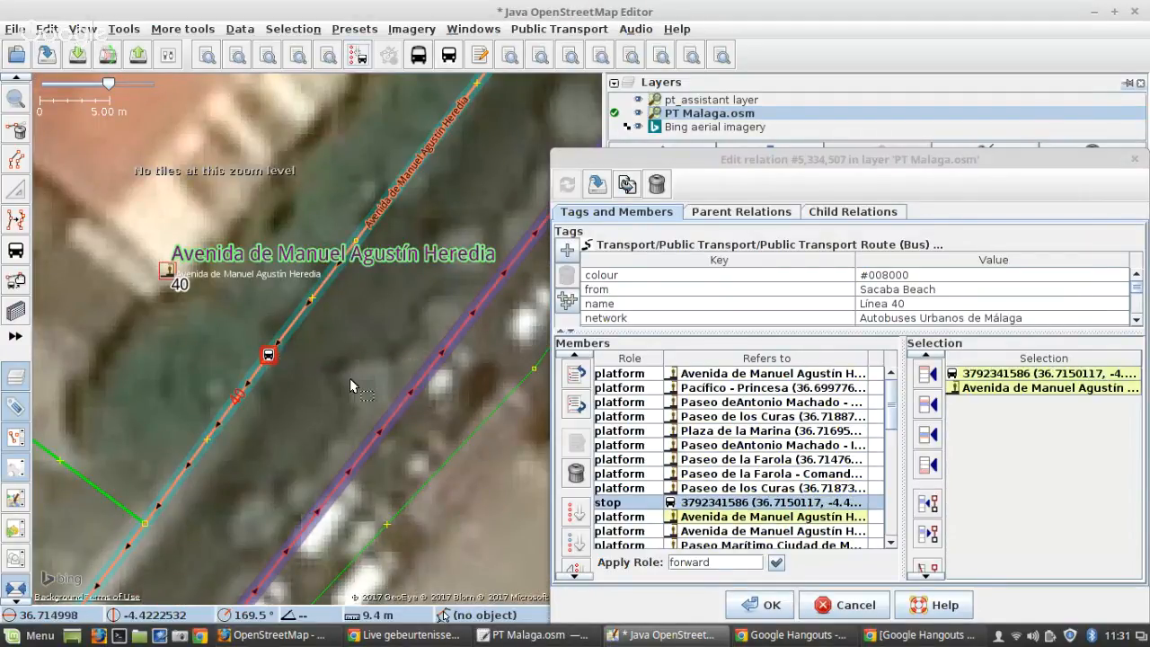
Step: Remove the member with role stop from the Línea 40 relation and apply the changes
left_click(719, 502)
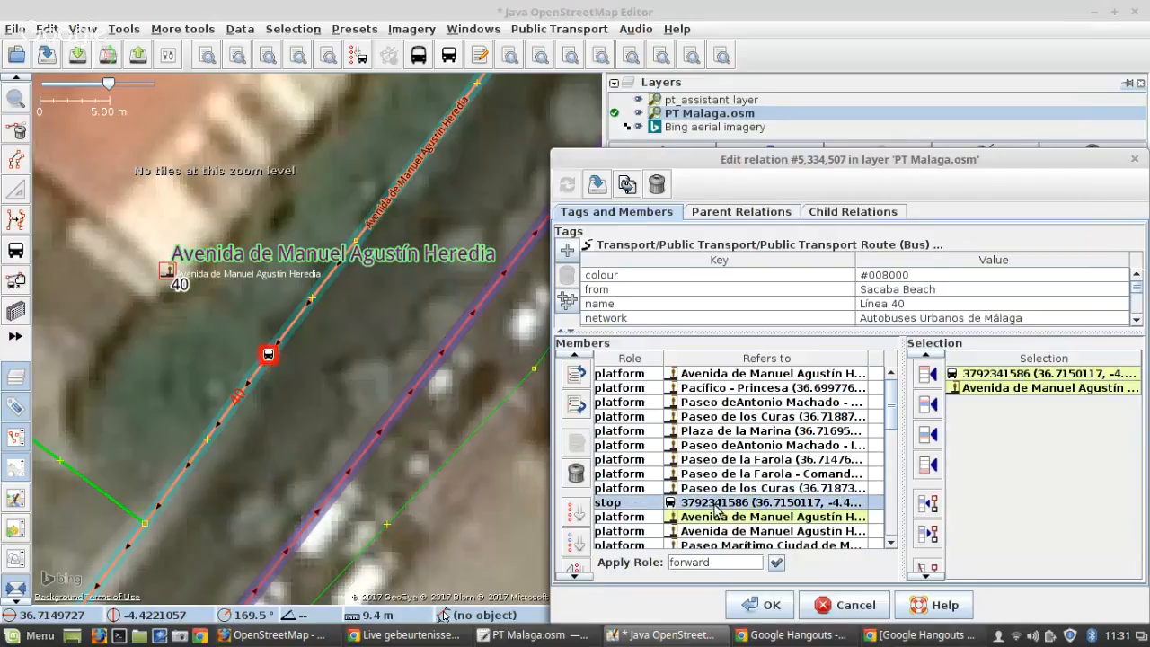
left_click(576, 474)
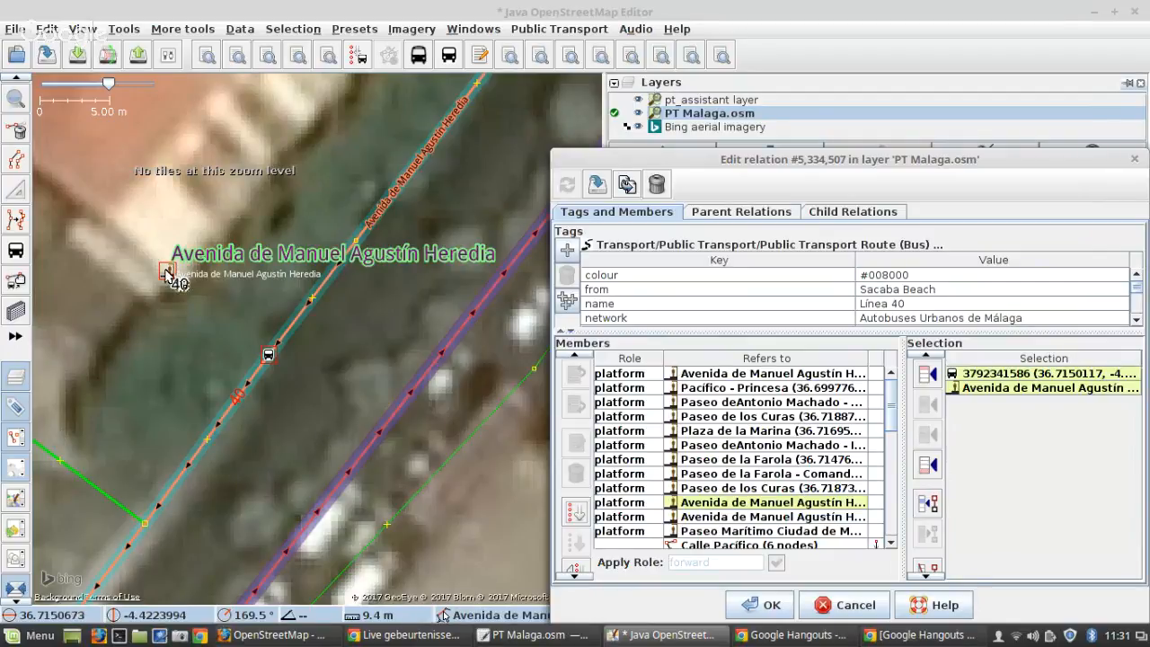
left_click(600, 187)
Step: Select the platform Avenida de Manuel Agustín Heredia labelled 40 - 10 plus the northwest-side one labelled 40 - 11 on the map
scroll(915, 305, "down", 1)
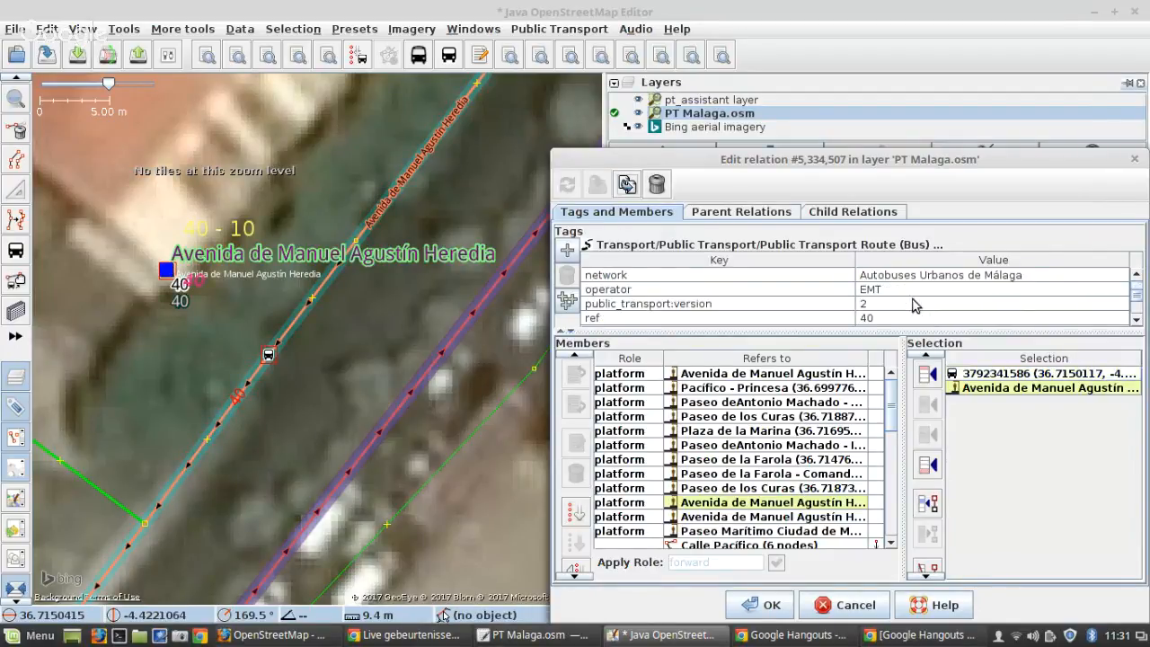
left_click(888, 306)
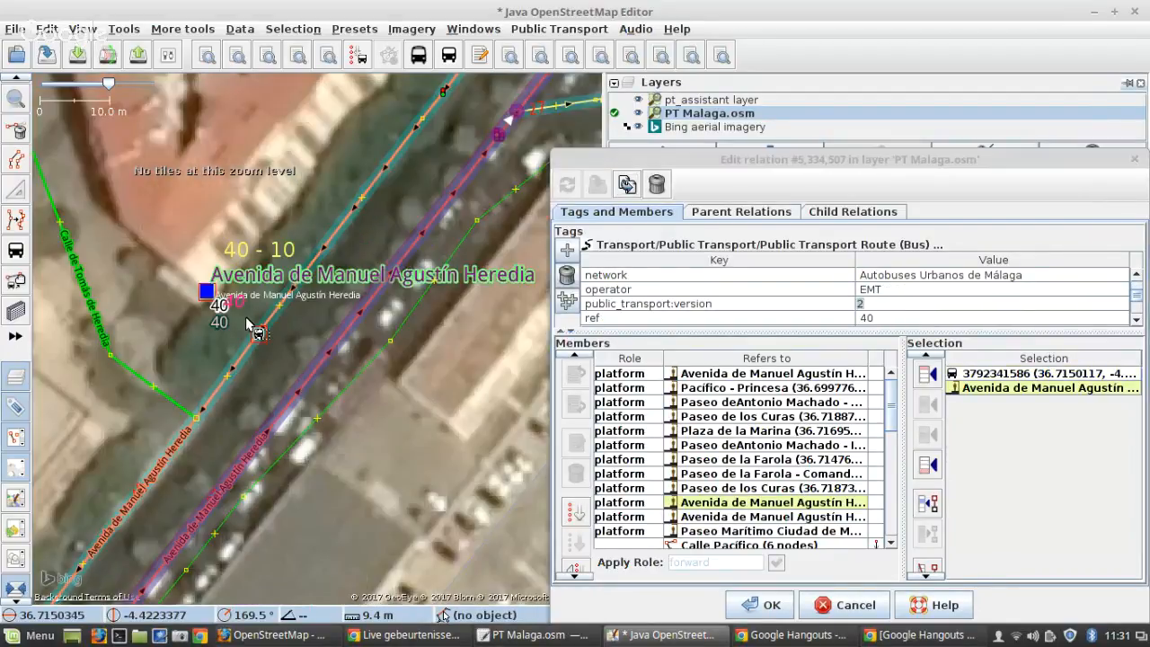
scroll(249, 311, "down", 2)
scroll(246, 319, "down", 4)
scroll(245, 320, "up", 2)
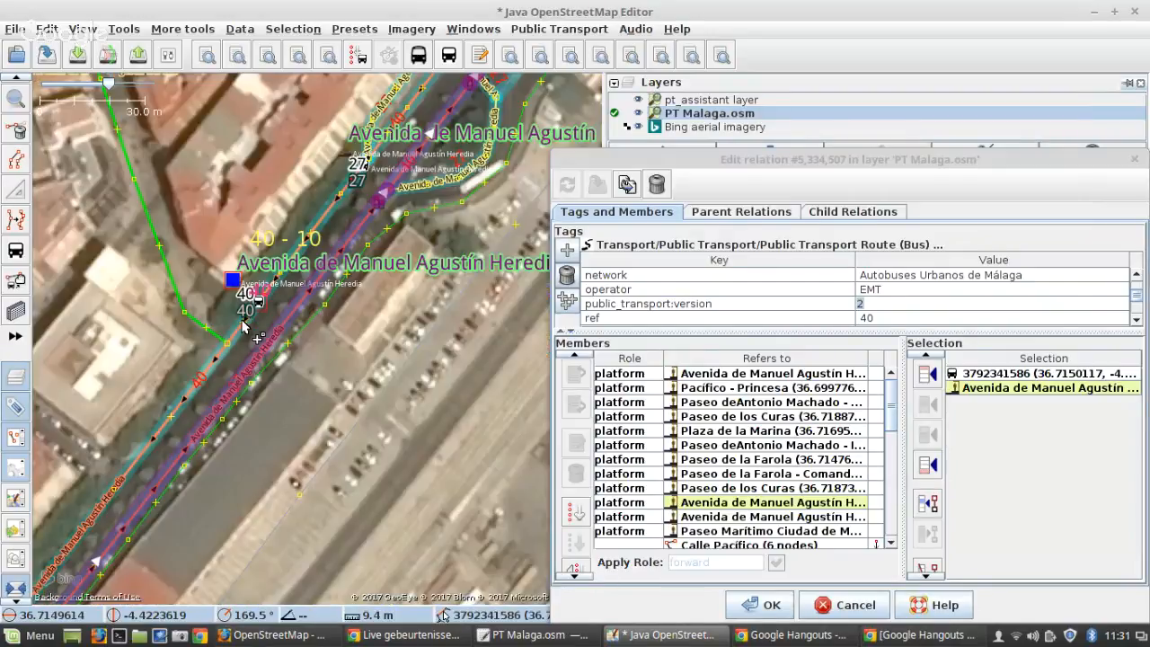
left_click(234, 280)
scroll(387, 258, "down", 2)
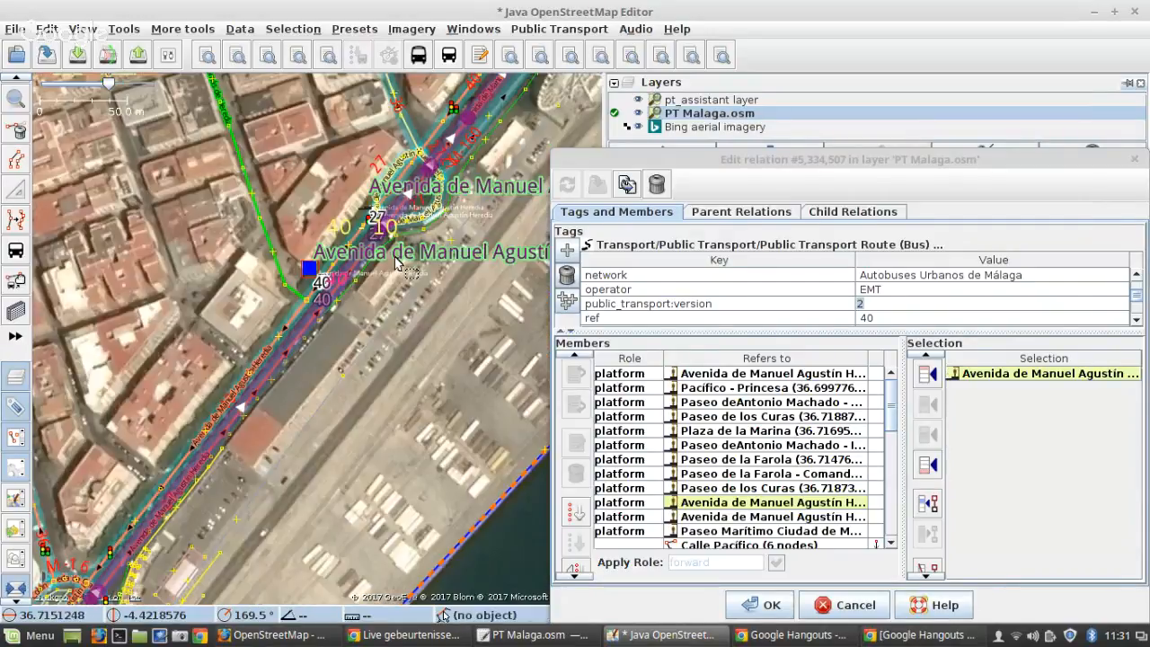
scroll(397, 261, "down", 2)
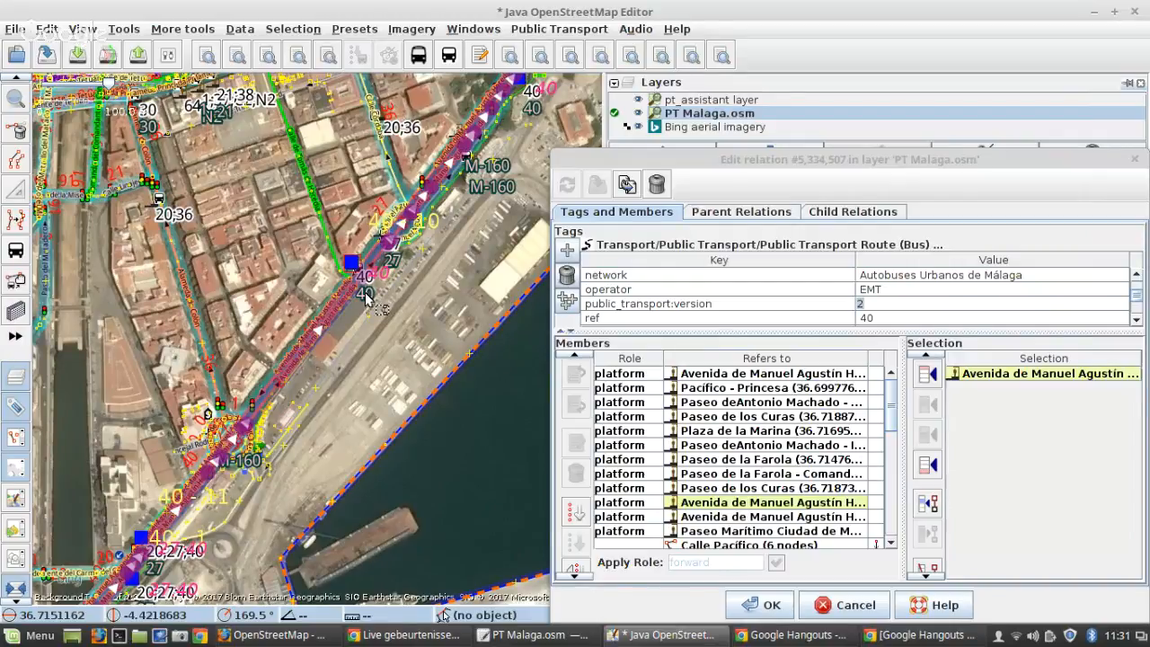
left_click(140, 538, "shift")
scroll(136, 534, "up", 4)
scroll(338, 236, "down", 4)
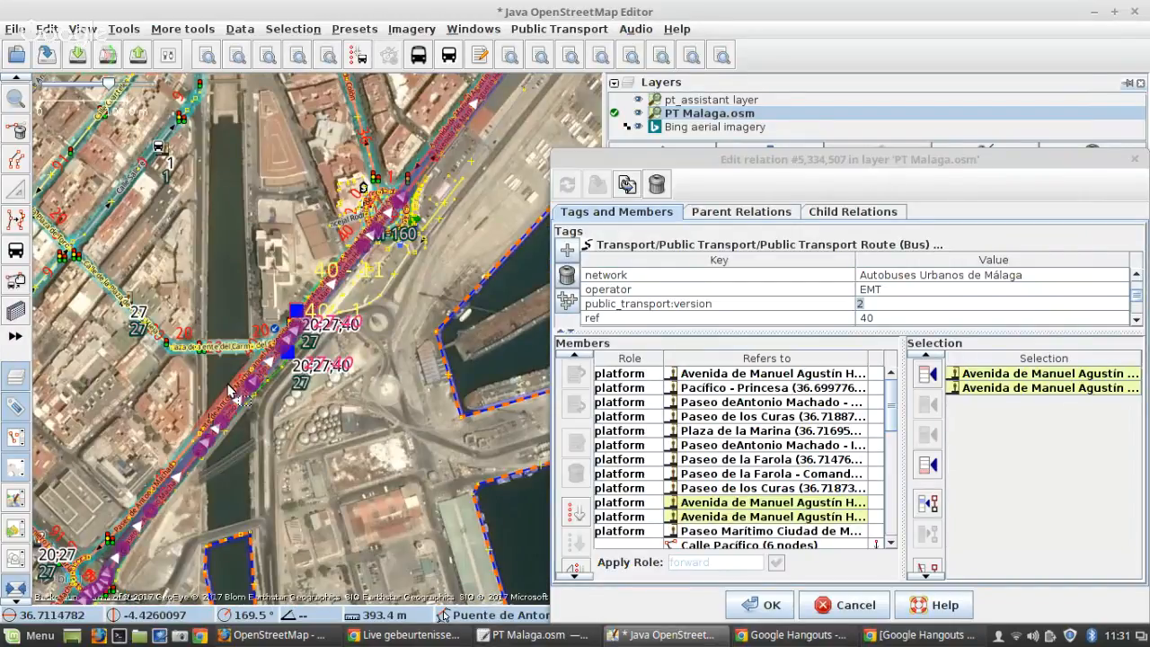
Step: Extend the selection with the two northwest-side Paseo de Antonio Machado platforms, labelled 40 - 6 and 40 - 3
scroll(236, 383, "up", 4)
scroll(476, 121, "down", 2)
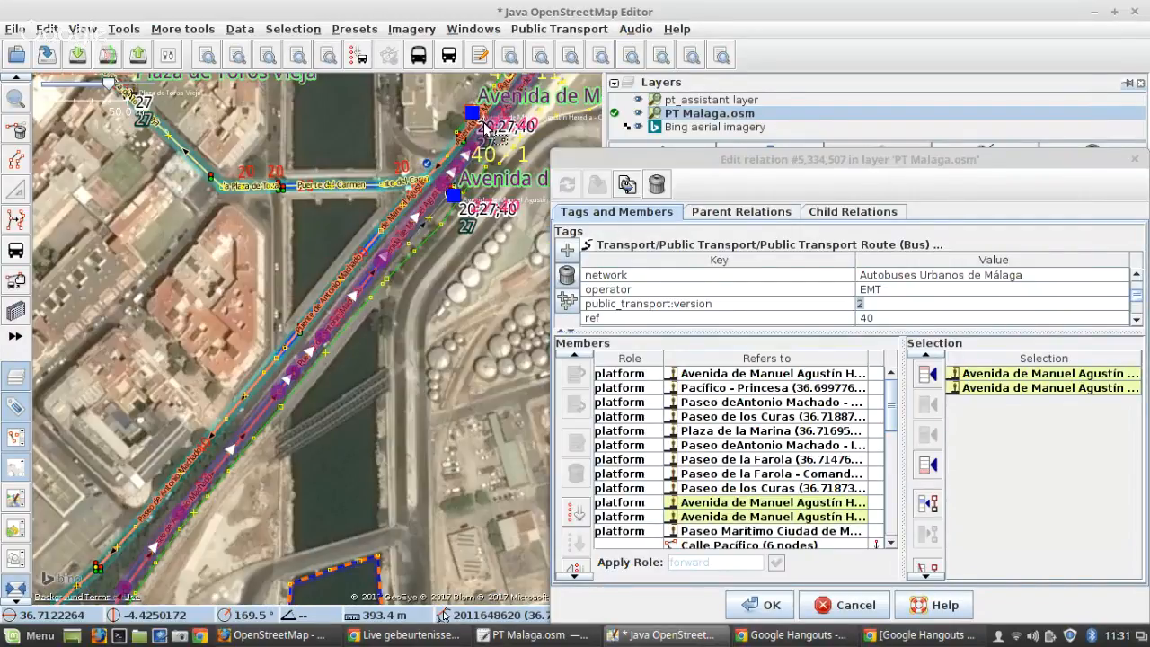
left_click_drag(183, 471, 517, 111)
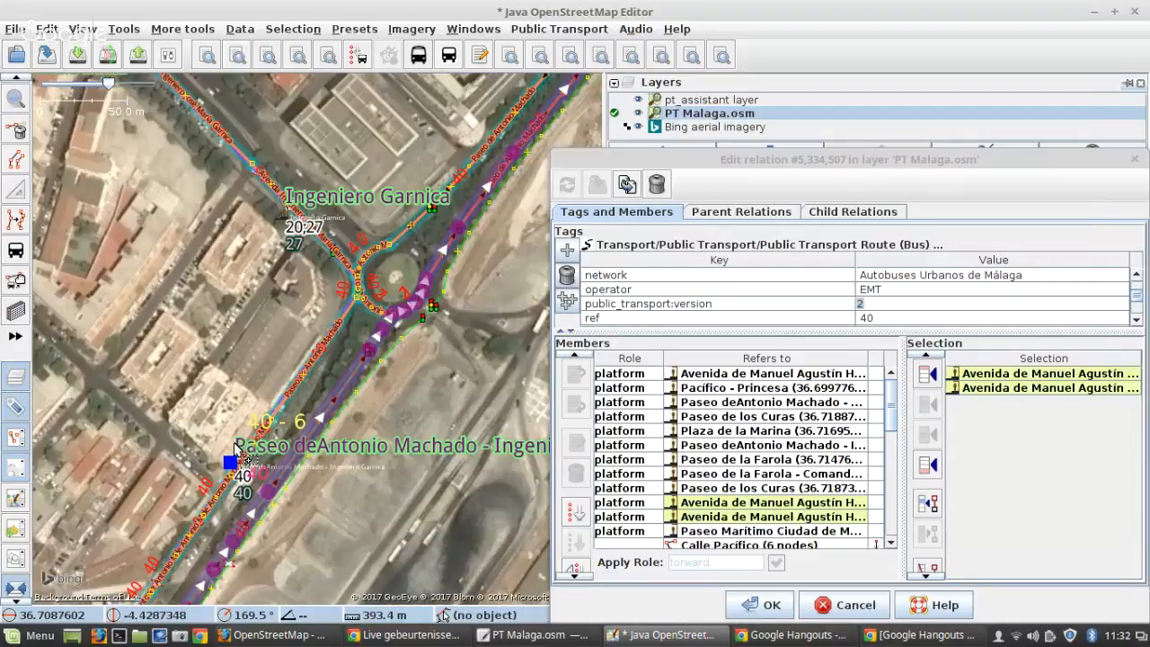
left_click(235, 446, "shift")
left_click_drag(180, 444, 469, 84)
scroll(347, 268, "down", 1)
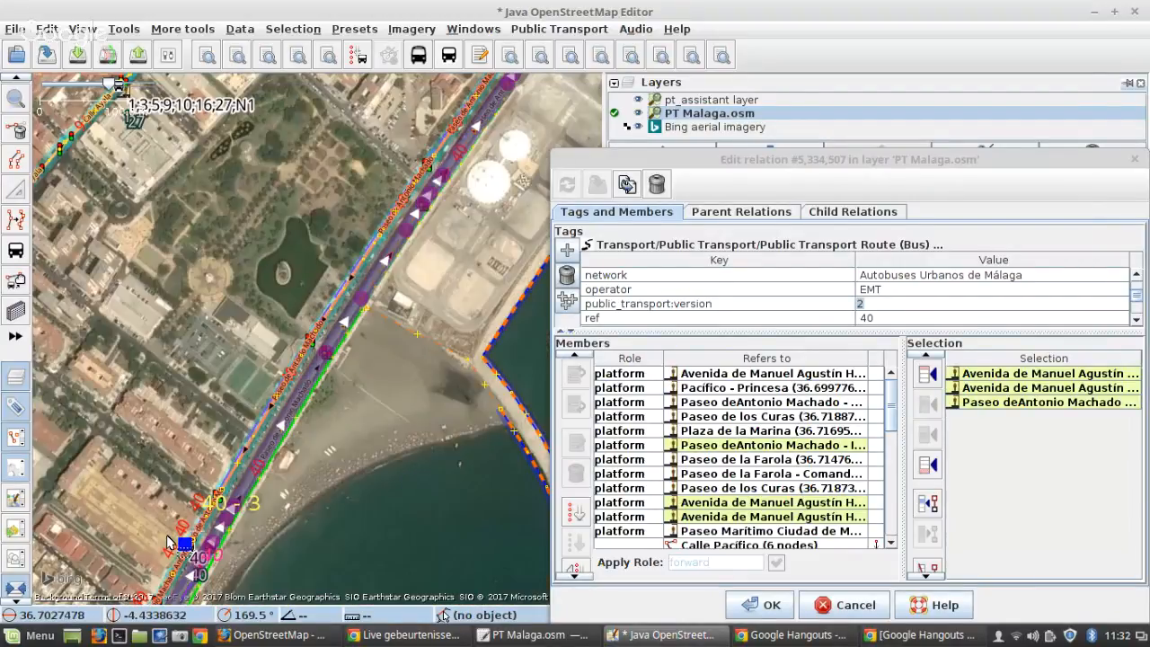
scroll(167, 535, "up", 1)
left_click(206, 546, "shift")
scroll(214, 388, "down", 1)
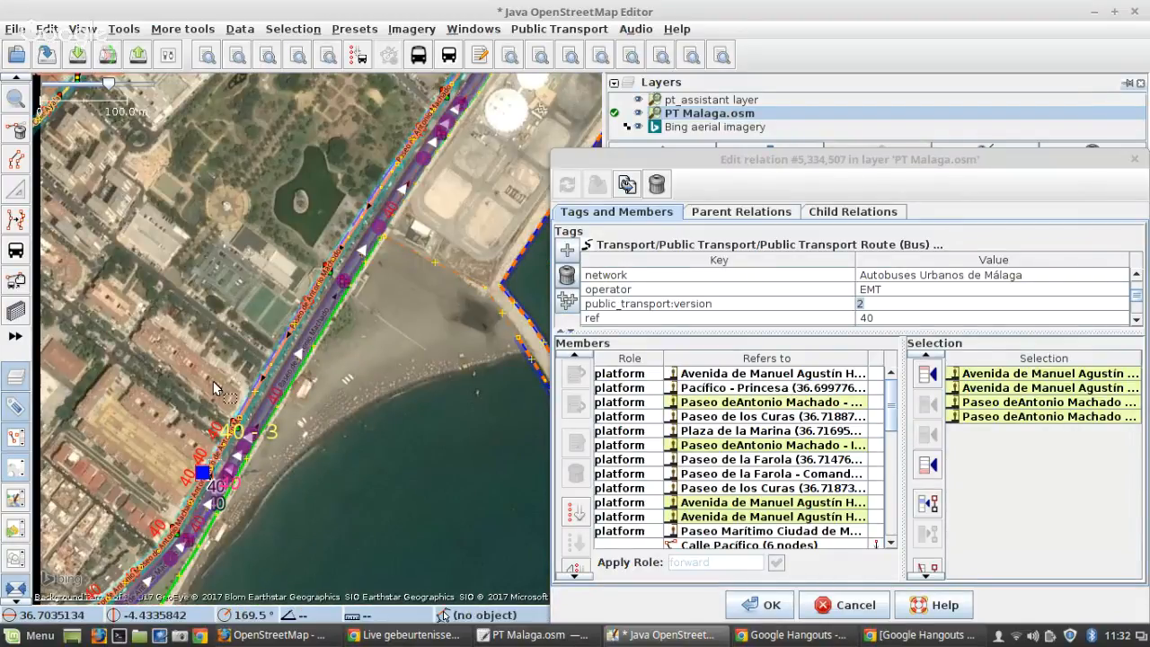
Step: Add the Pacífico - Princesa platform, labelled 40 - 2, to the selection
scroll(214, 389, "up", 1)
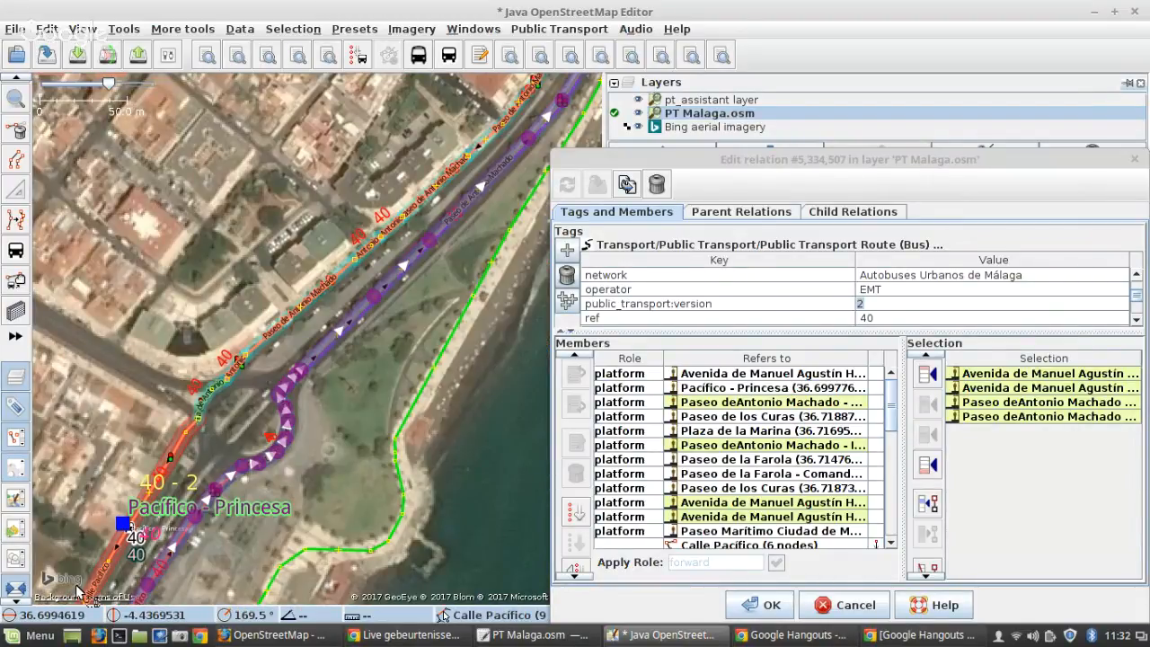
scroll(97, 542, "up", 2)
left_click(200, 476, "shift")
scroll(357, 228, "down", 3)
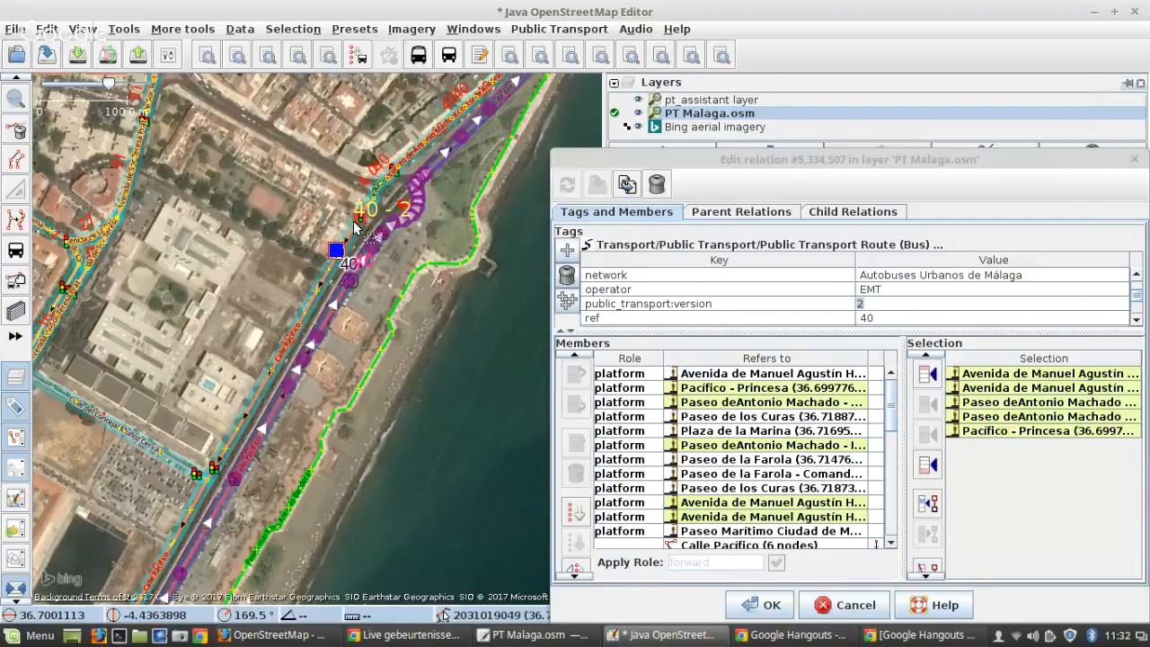
Step: Follow the route to its southern end and back, adding the northern Paseo de los Curas platform, 40 - 4, to the selection
scroll(356, 228, "down", 1)
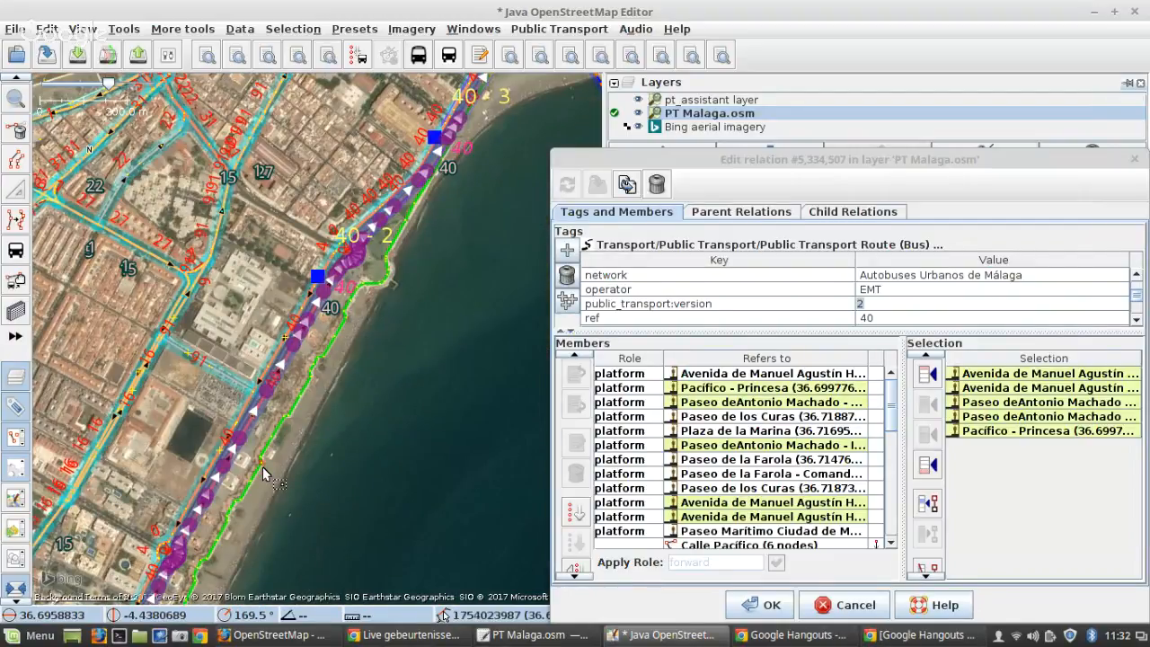
left_click_drag(265, 474, 372, 115)
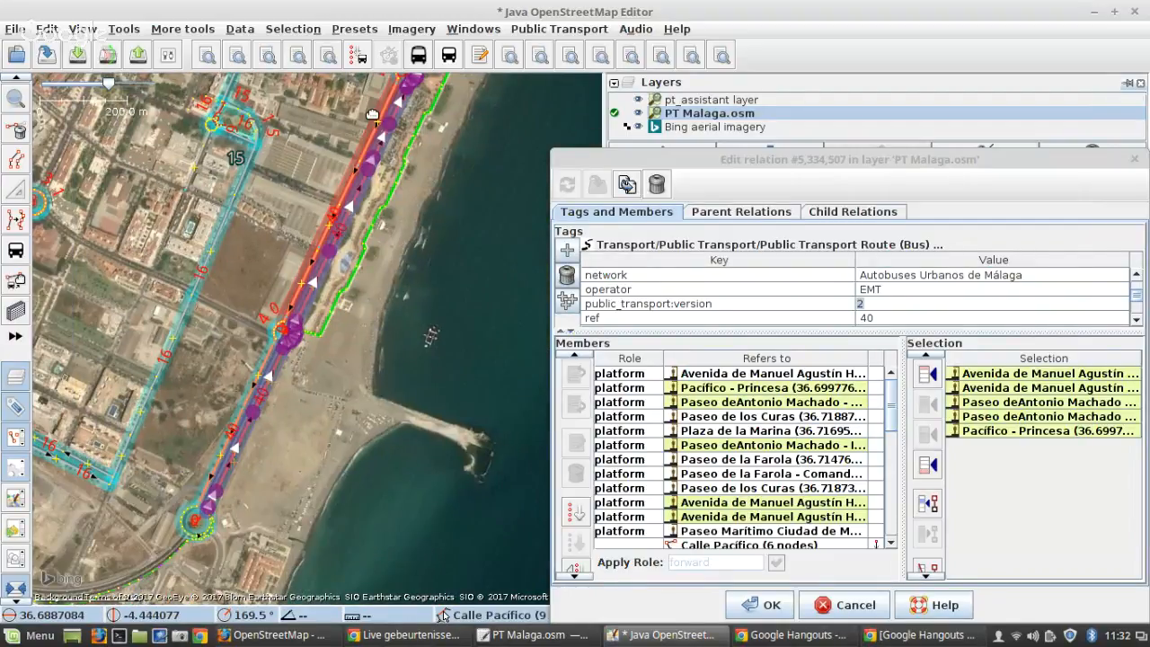
scroll(328, 261, "down", 2)
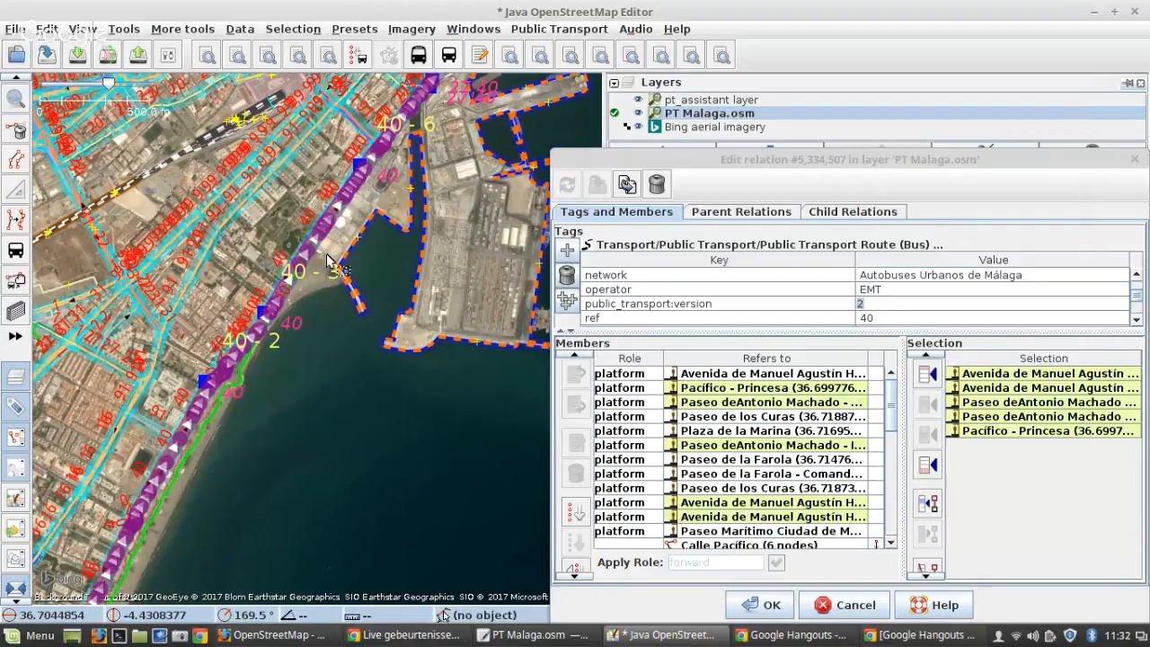
scroll(326, 269, "up", 2)
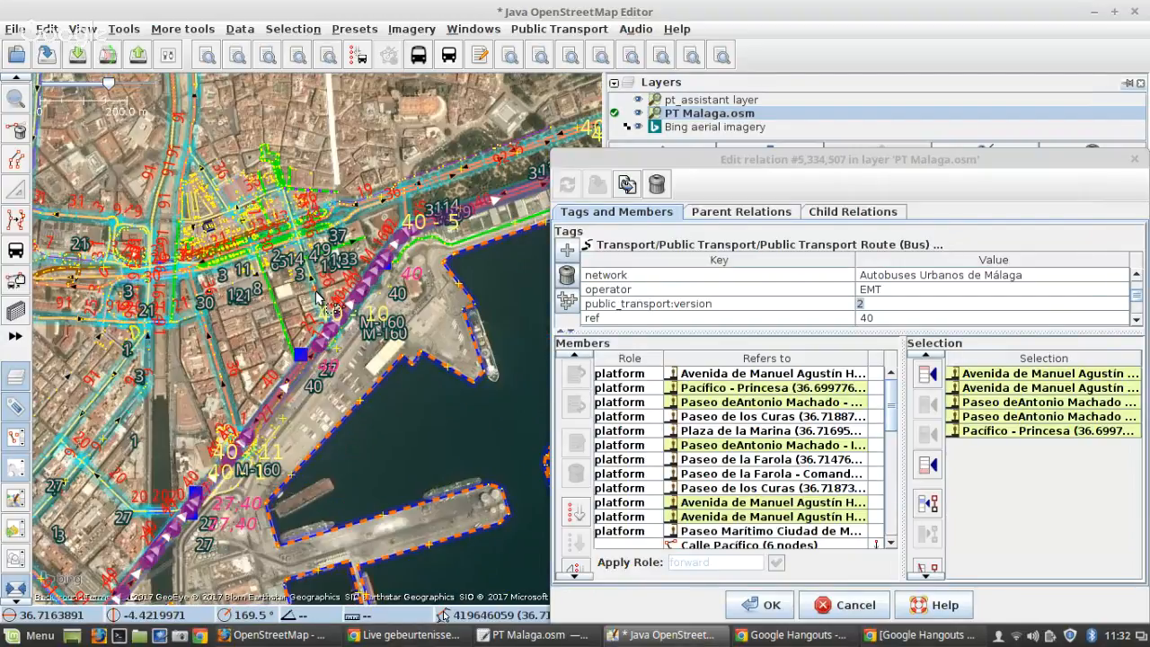
scroll(318, 297, "up", 3)
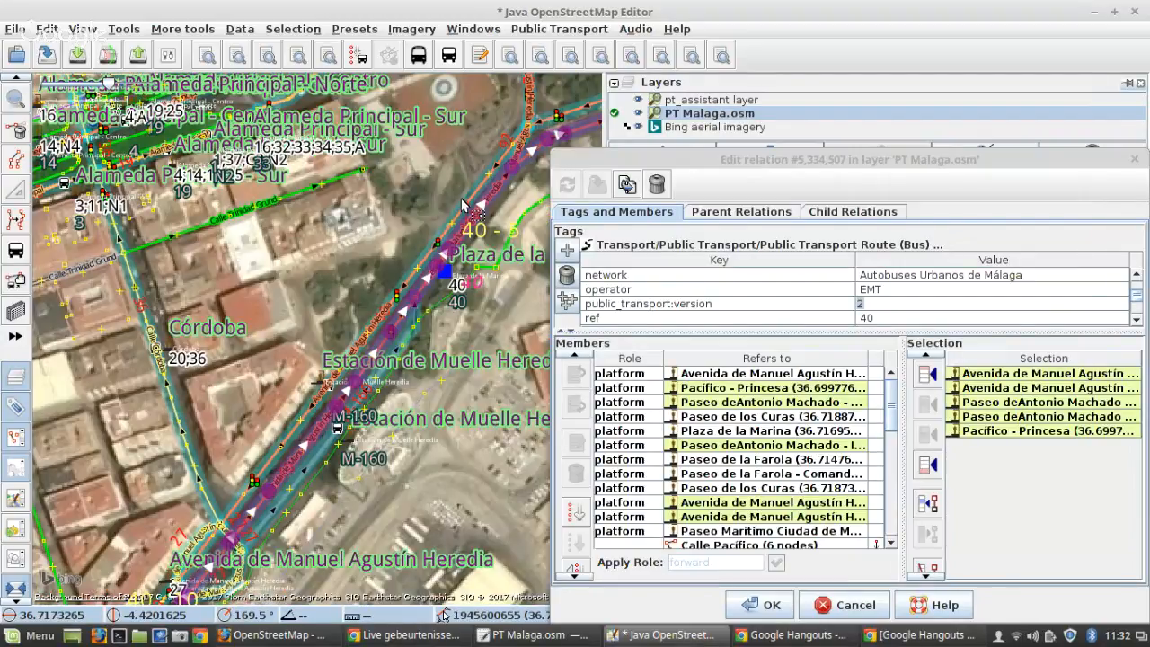
left_click_drag(463, 205, 1, 366)
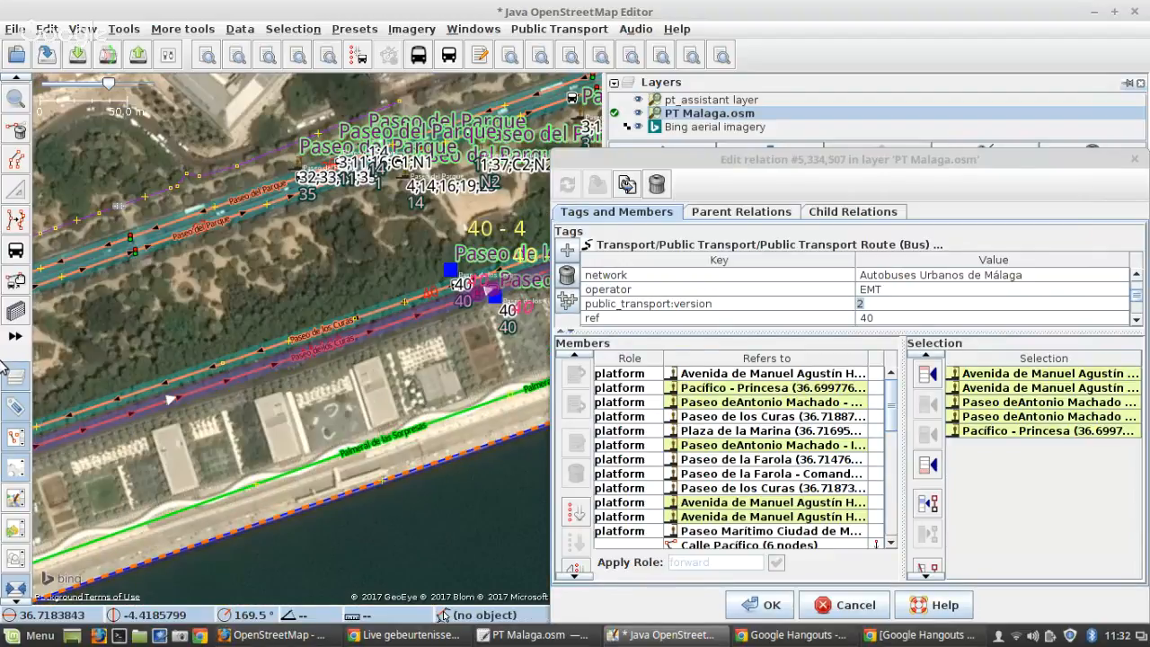
left_click_drag(406, 220, 1, 319)
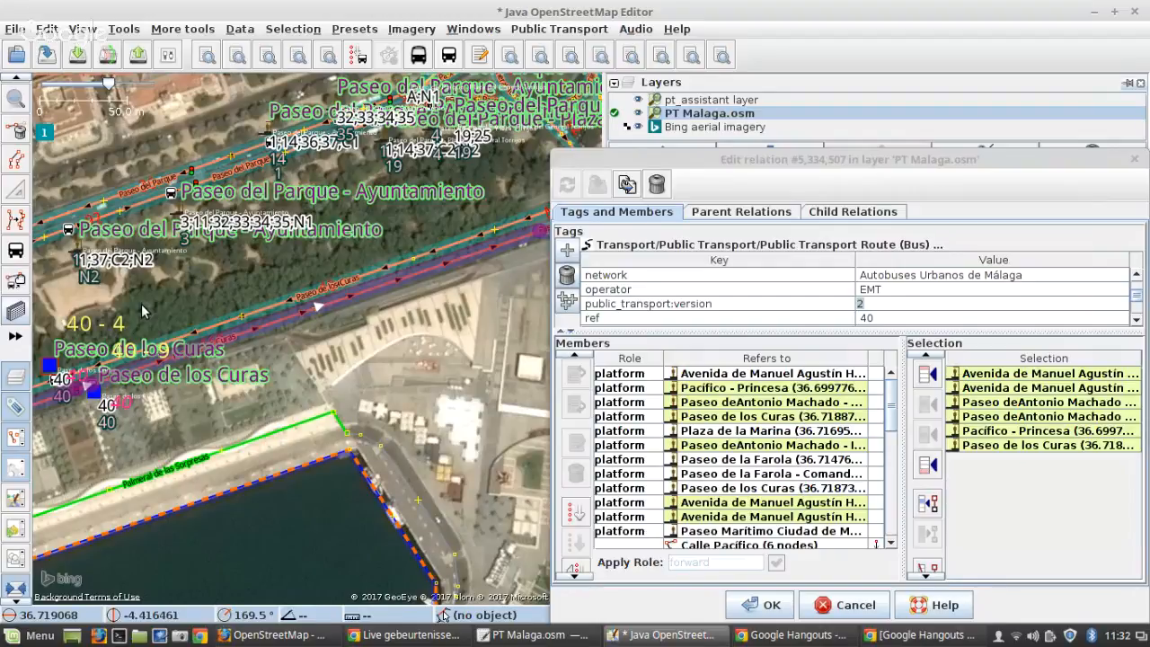
Step: Add the Paseo Marítimo Ciudad de Melilla - Paseo de la Farola platform, labelled 40 - 12, to the selection
left_click_drag(541, 471, 365, 314)
scroll(365, 315, "up", 1)
scroll(383, 318, "down", 1)
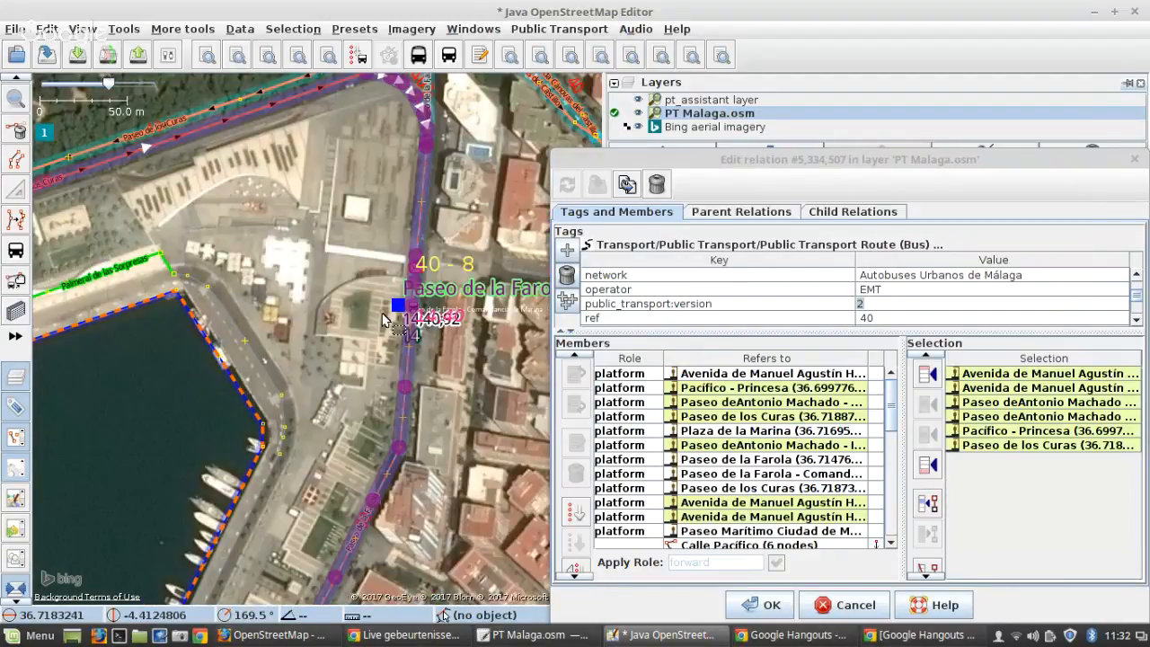
scroll(383, 318, "down", 1)
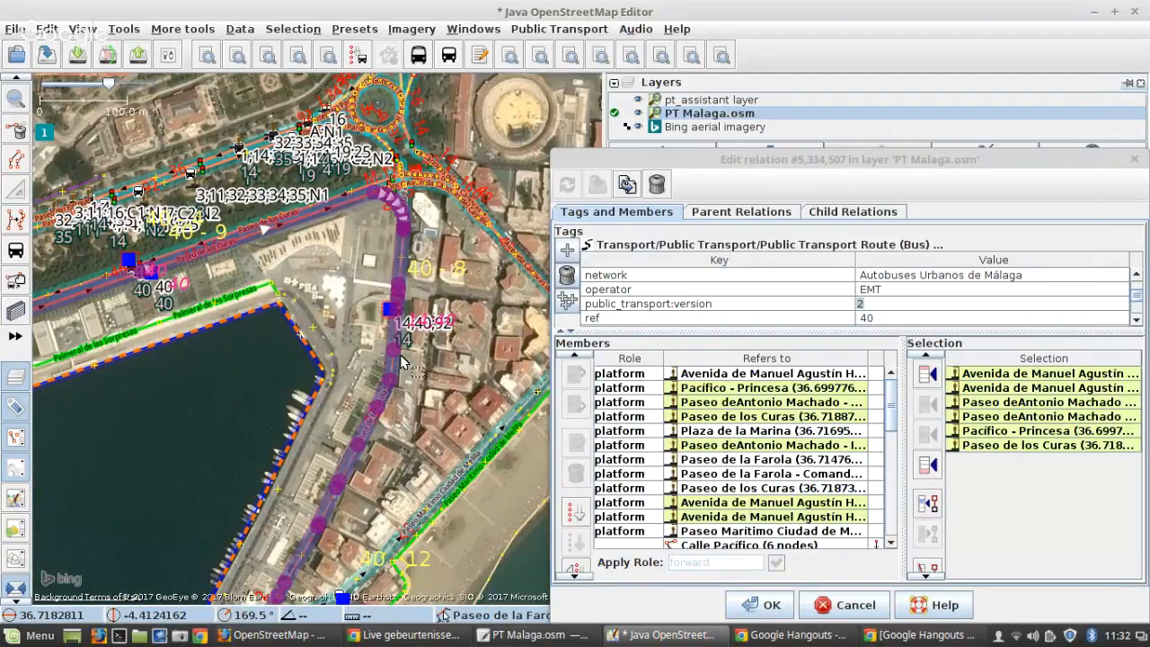
left_click_drag(384, 589, 436, 306)
scroll(435, 306, "up", 3)
left_click(275, 350, "shift")
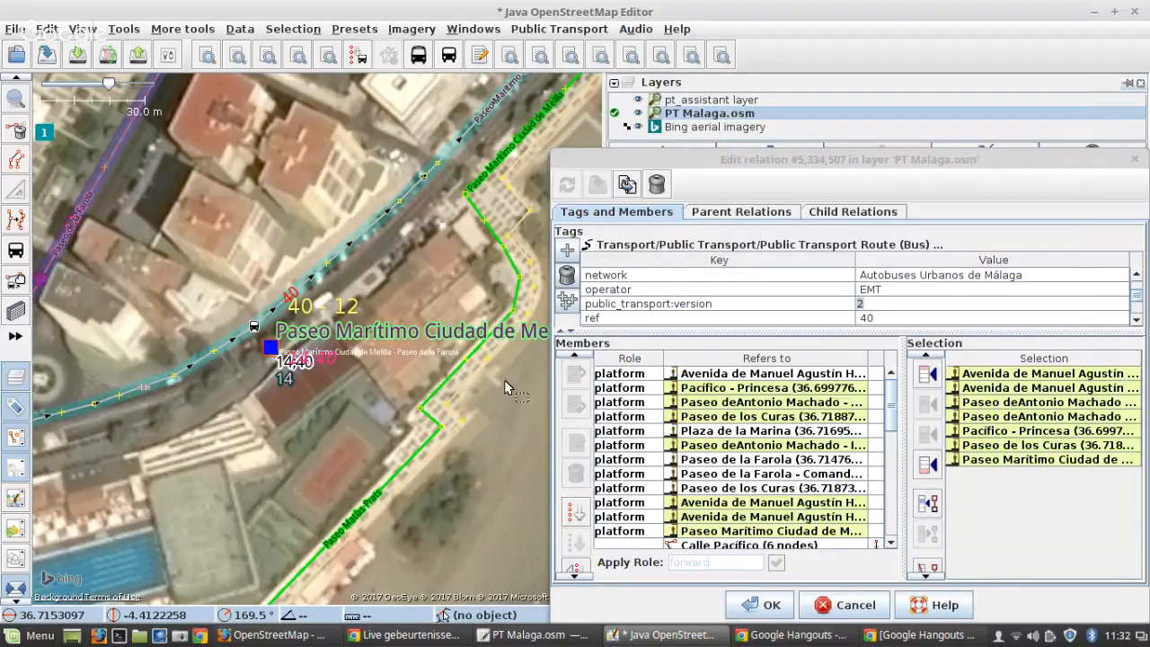
Step: Remove the seven selected platforms from the Línea 40 relation, save it and zoom to that route from the todo list
left_click(945, 500)
left_click(932, 552)
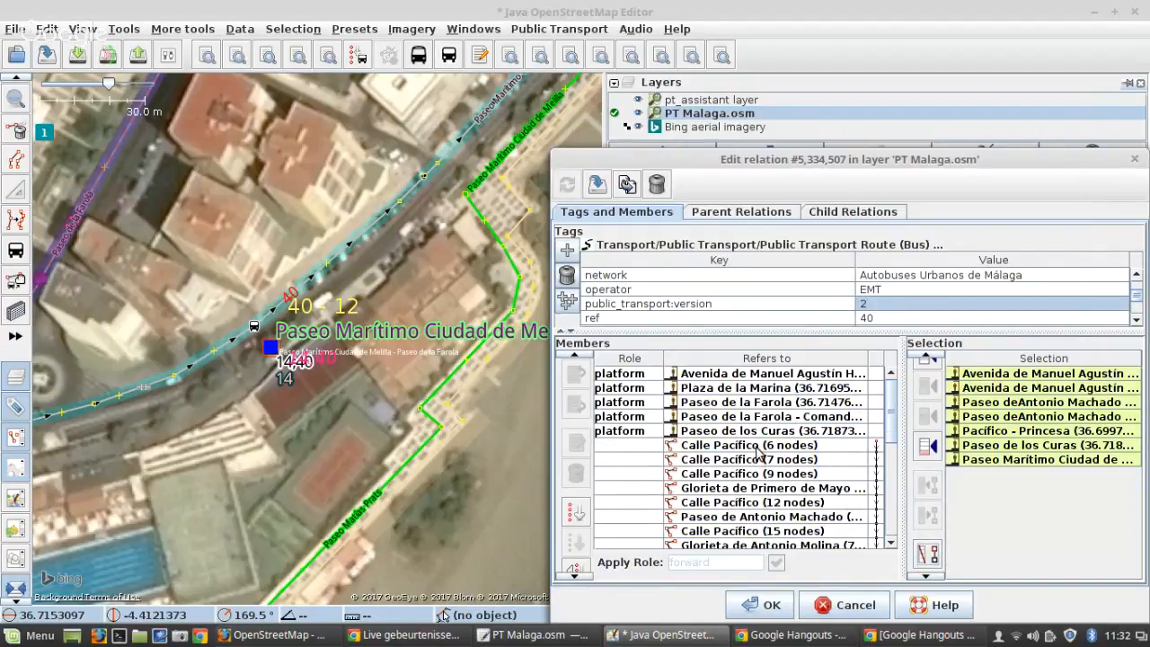
left_click(760, 605)
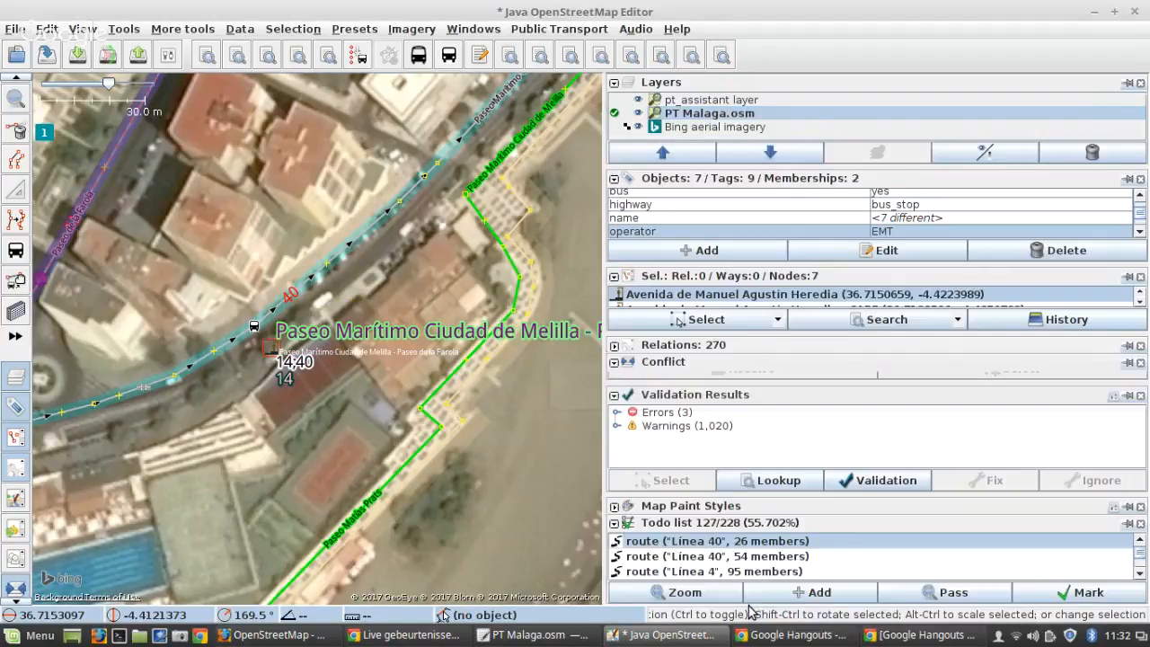
left_click(670, 597)
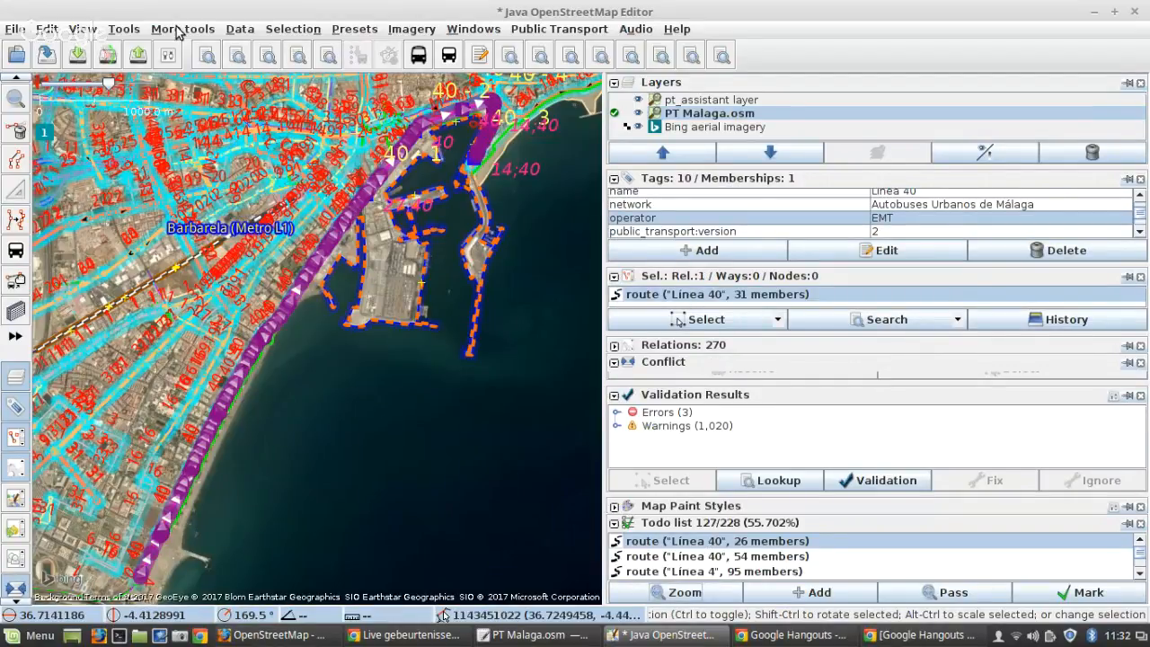
Step: Add the Sort PT Stops action to the toolbar through the toolbar customization and save the preferences
left_click(124, 28)
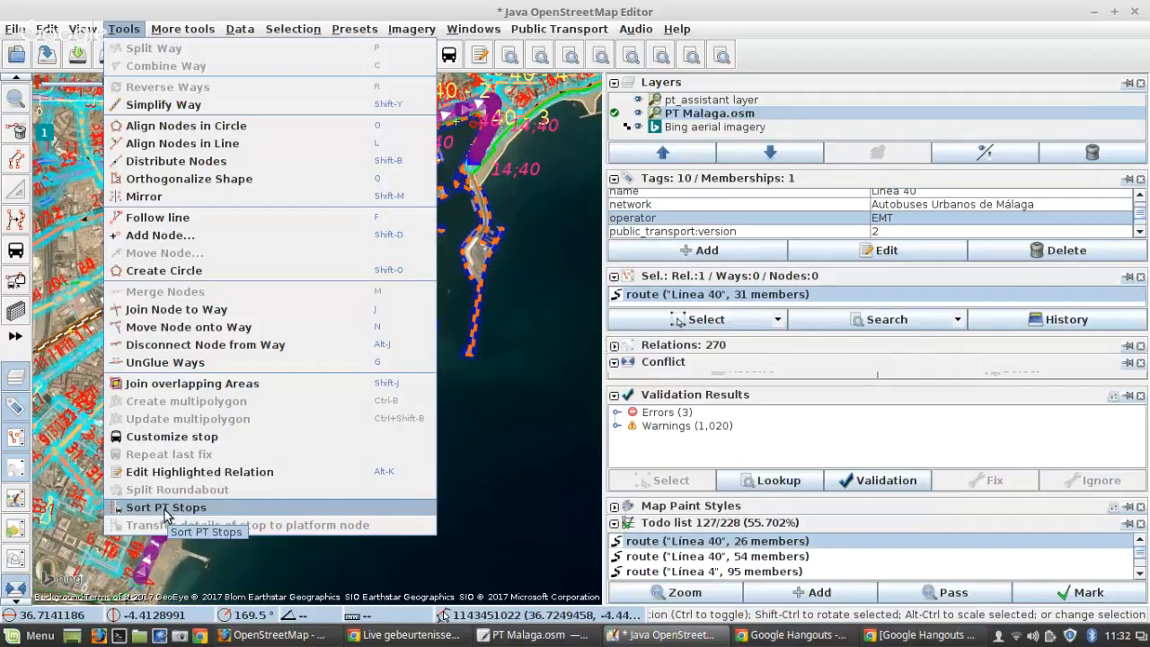
right_click(762, 60)
right_click(762, 61)
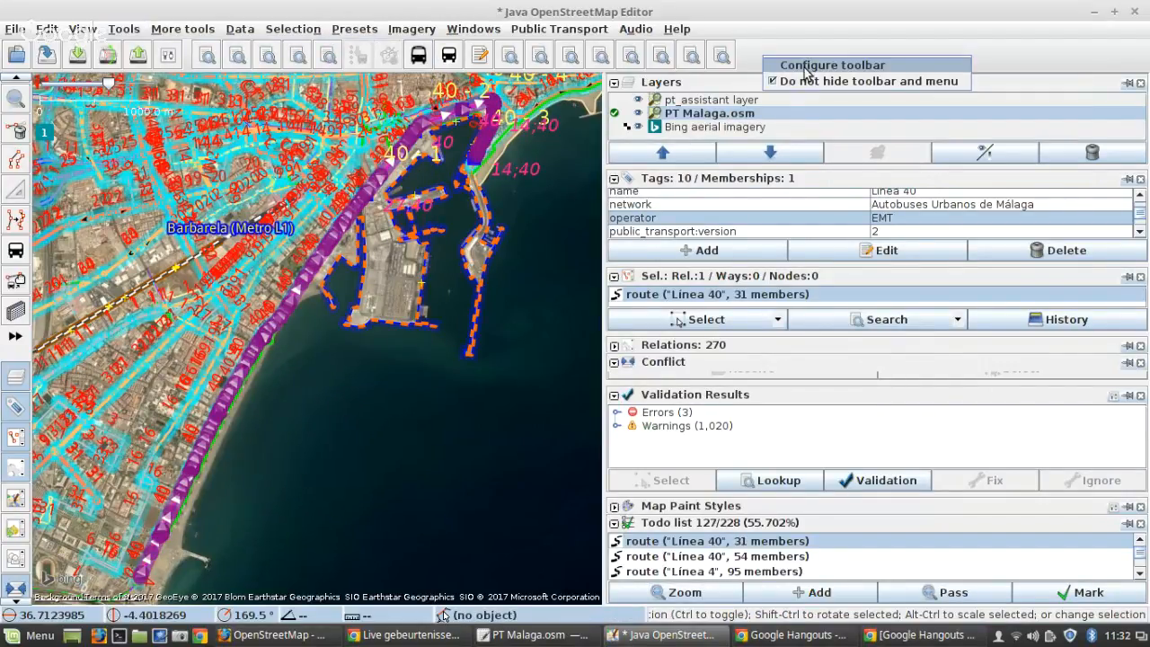
left_click(805, 67)
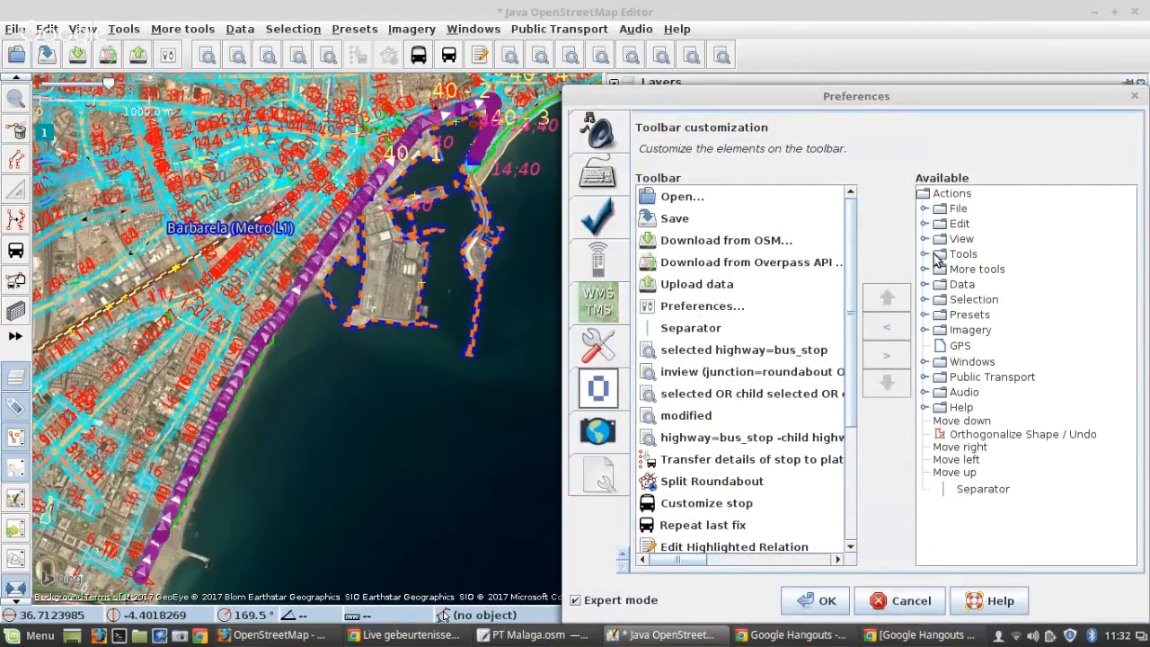
left_click(925, 254)
scroll(982, 376, "down", 2)
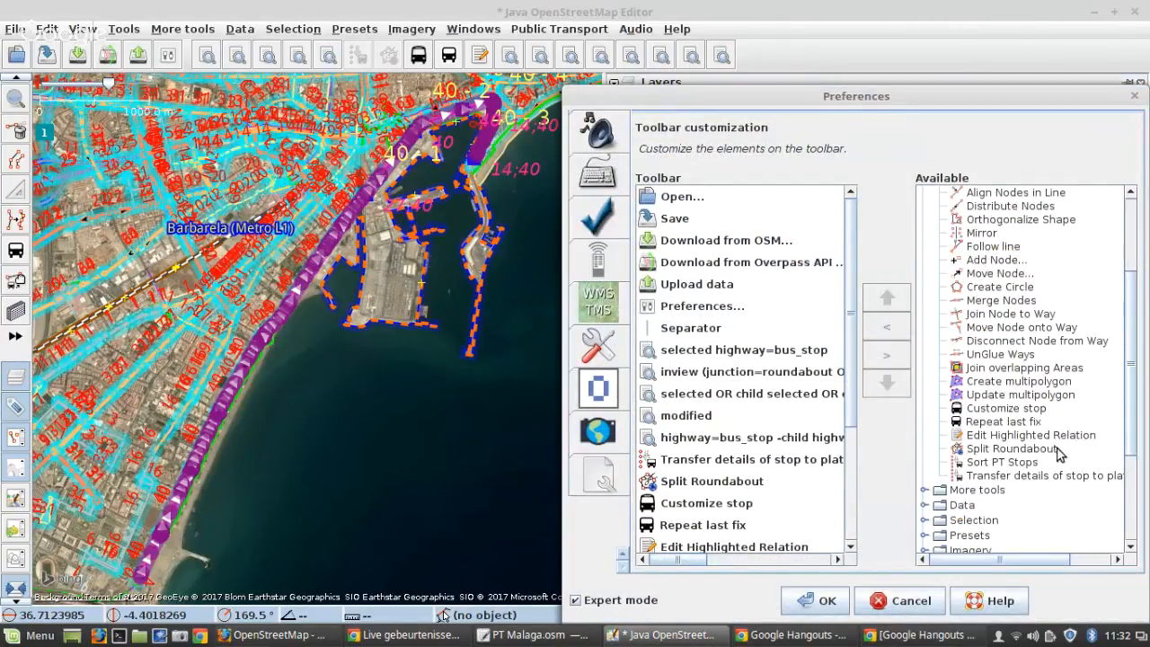
left_click(1006, 464)
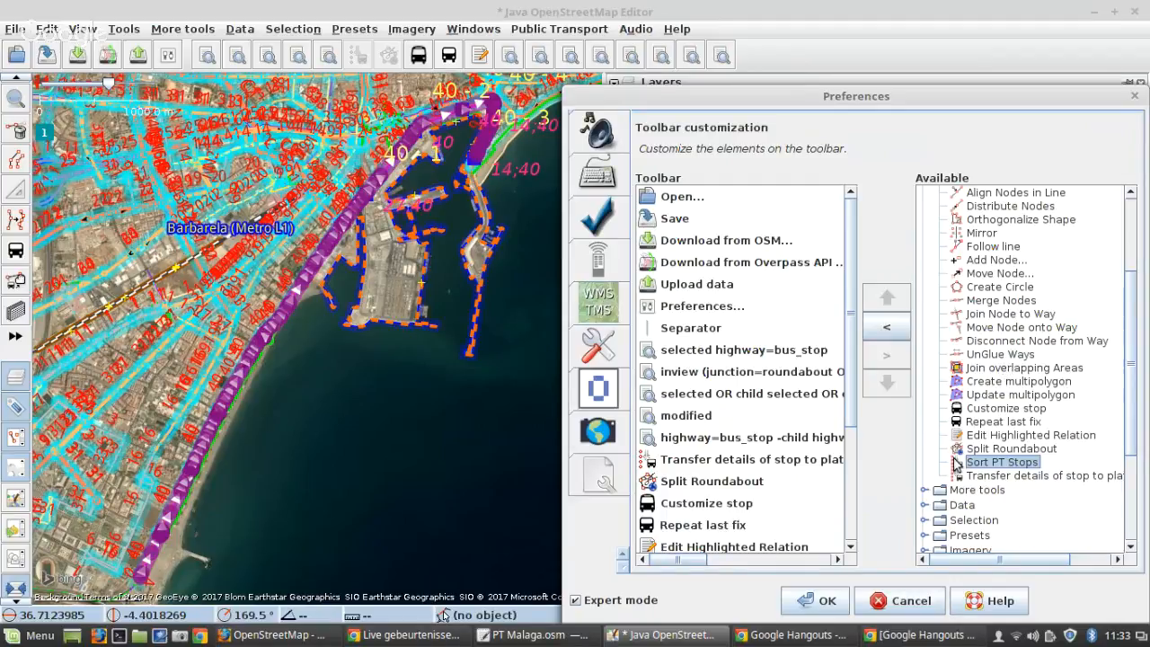
left_click(886, 325)
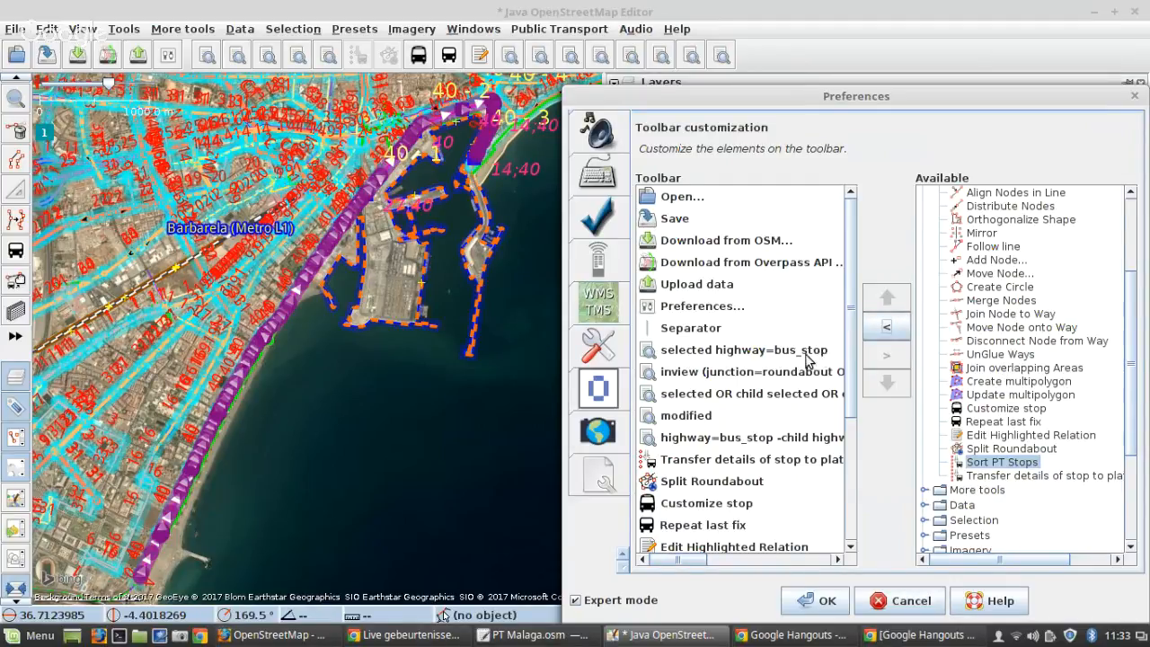
scroll(805, 369, "down", 3)
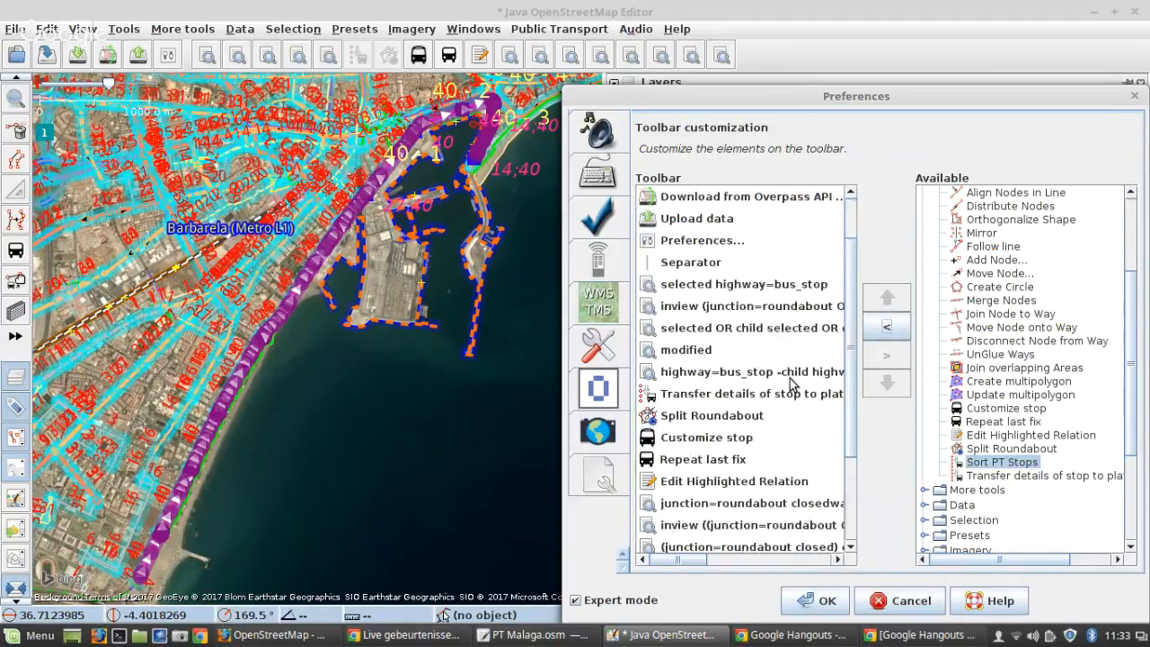
left_click(827, 600)
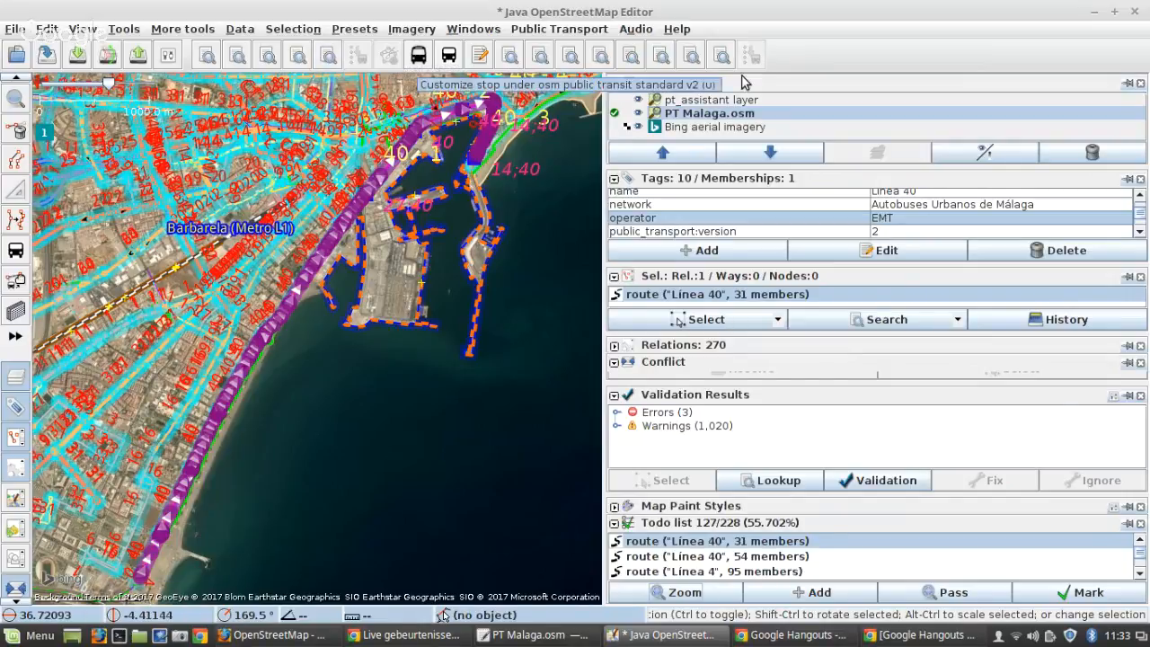
Step: Try to replace the last toolbar entry with the Sort PT Stops action and save the preferences
right_click(836, 63)
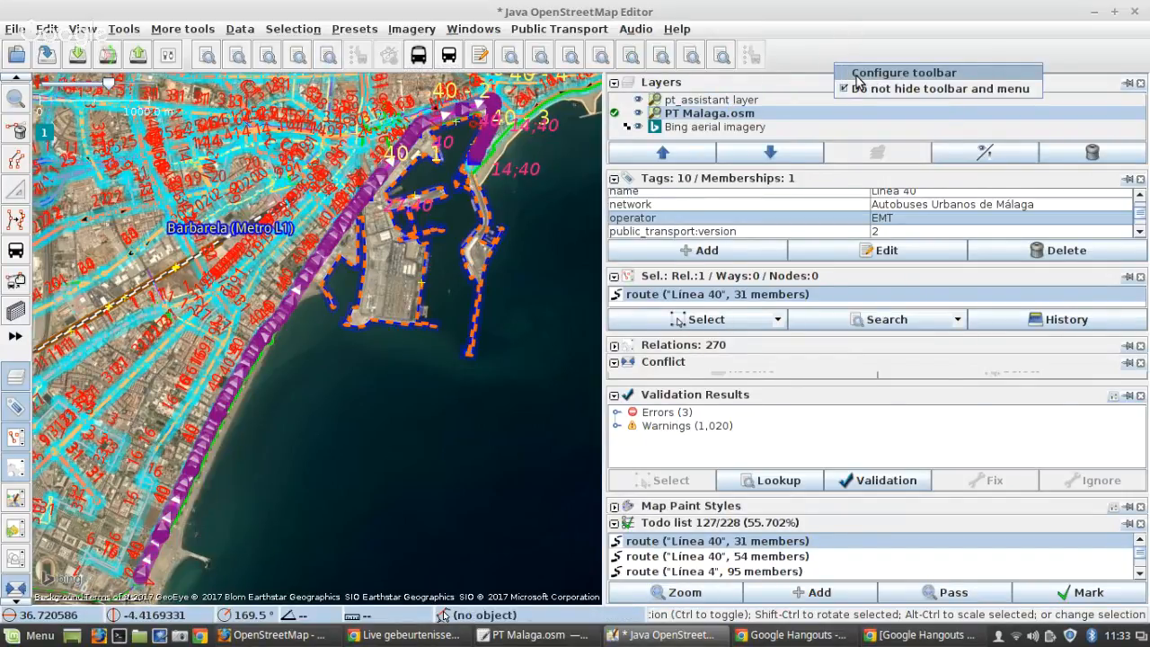
left_click(890, 73)
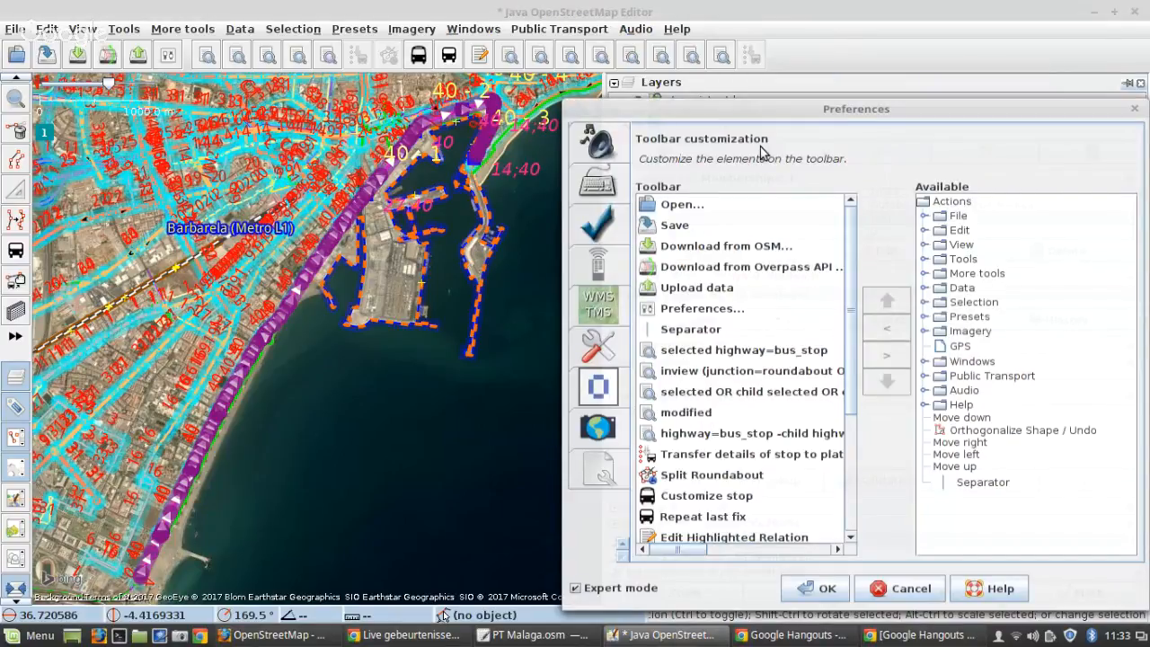
double_click(938, 254)
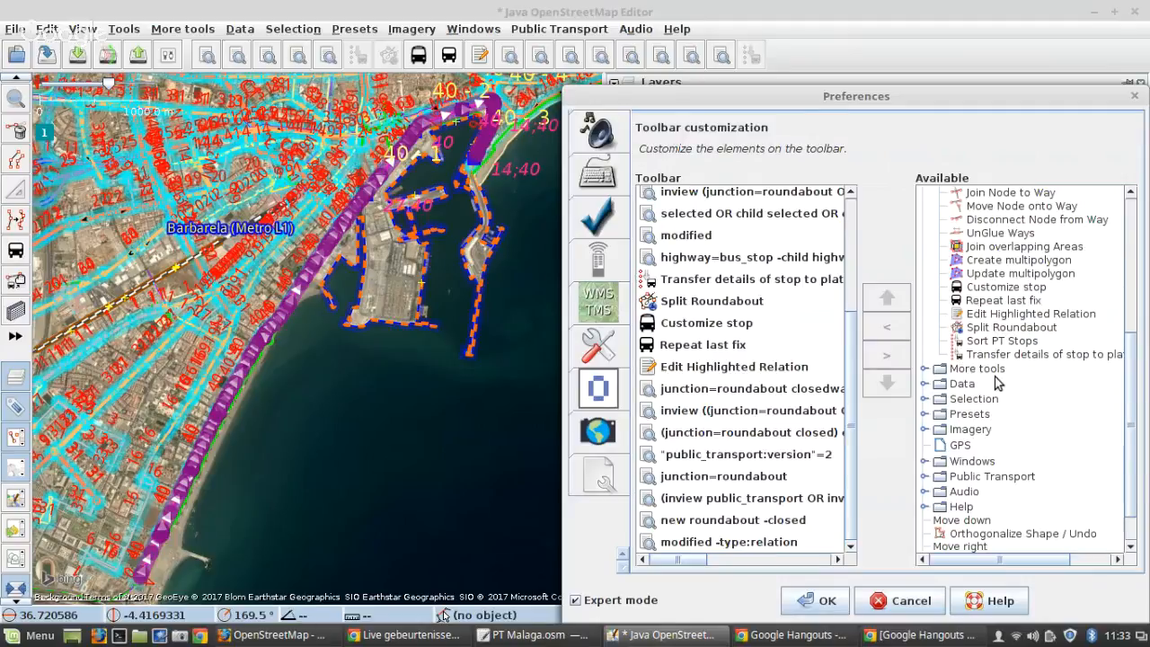
scroll(995, 383, "up", 2)
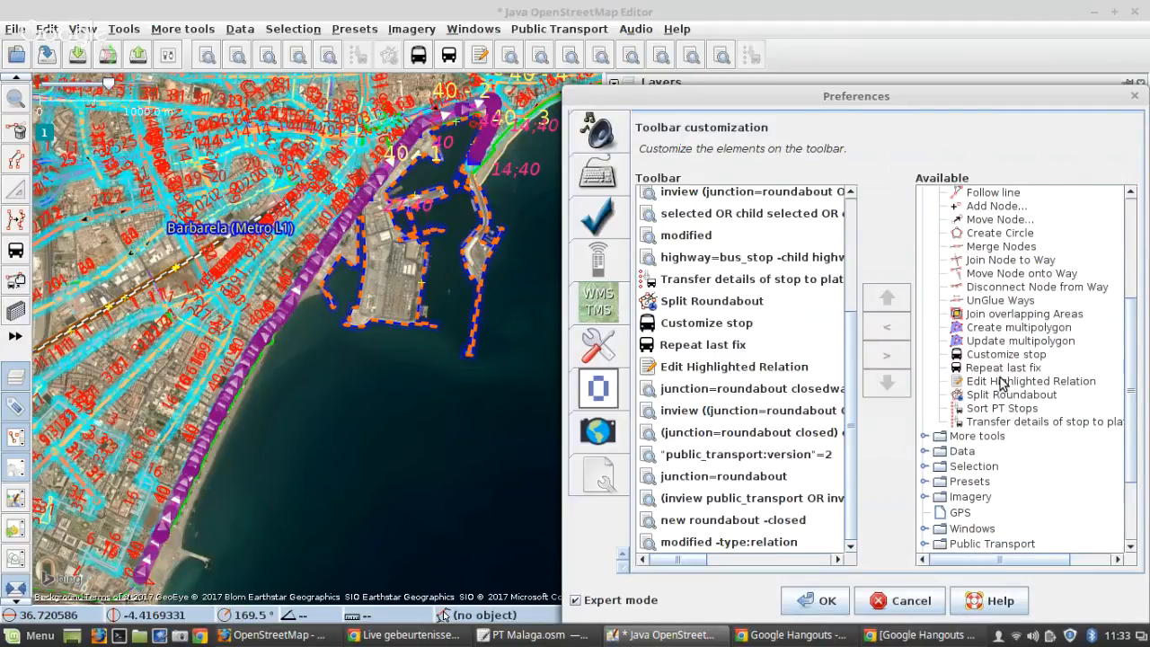
left_click(1019, 410)
left_click(891, 328)
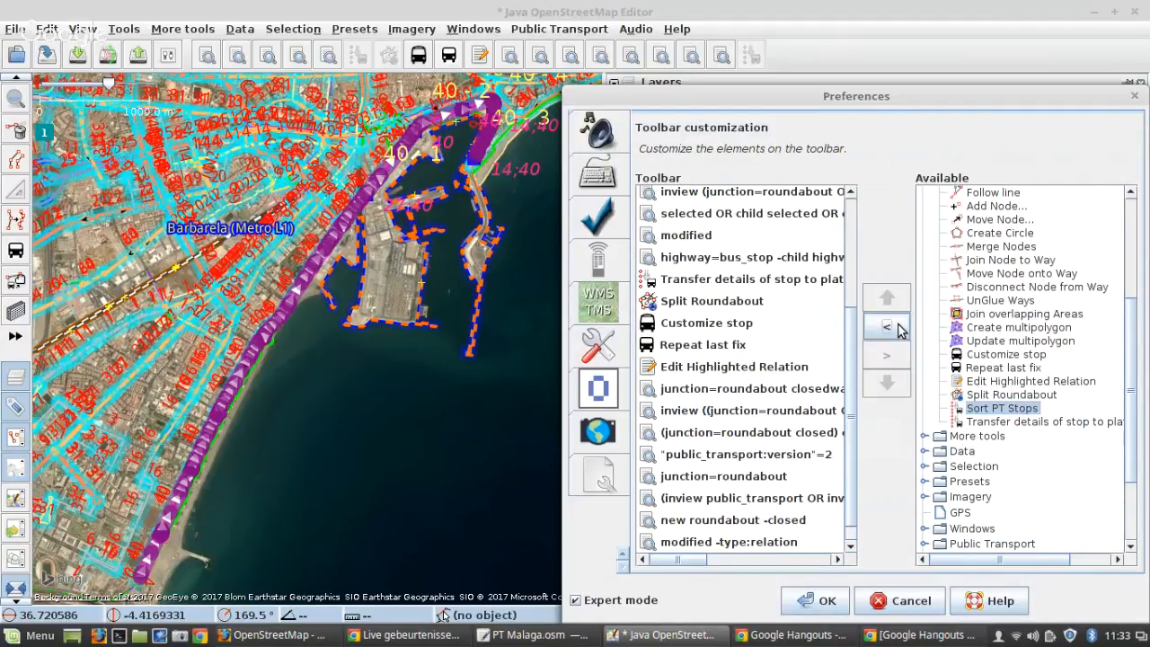
left_click(822, 601)
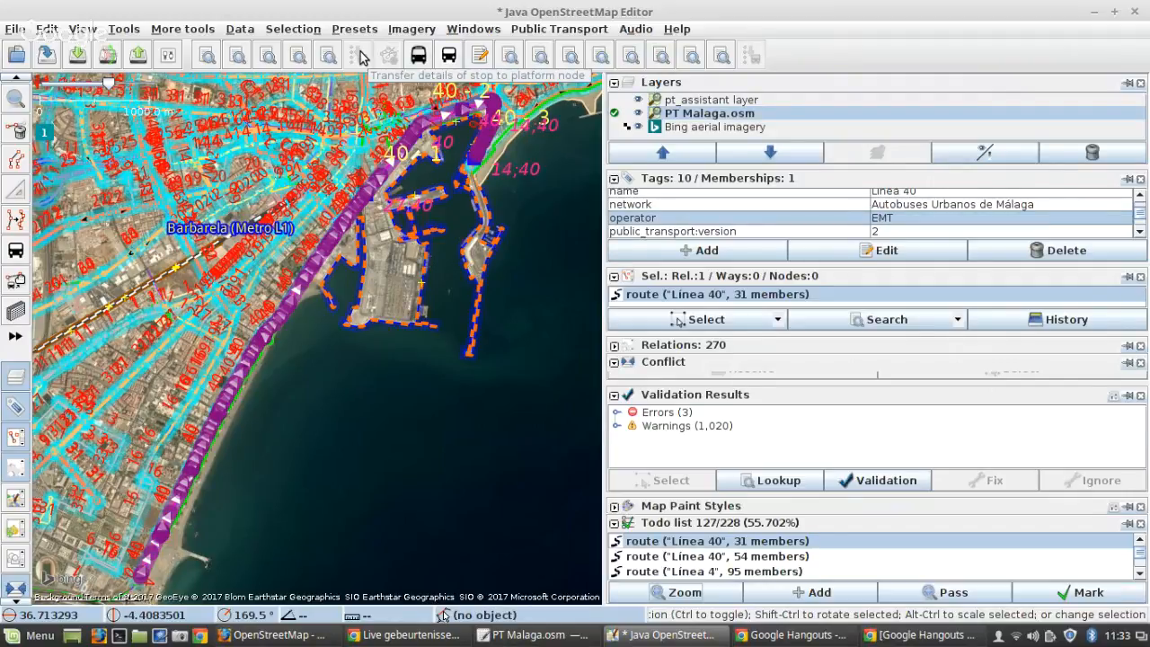
Step: Remove the duplicate Transfer details of stop to platform node entry from the end of the toolbar configuration
right_click(831, 59)
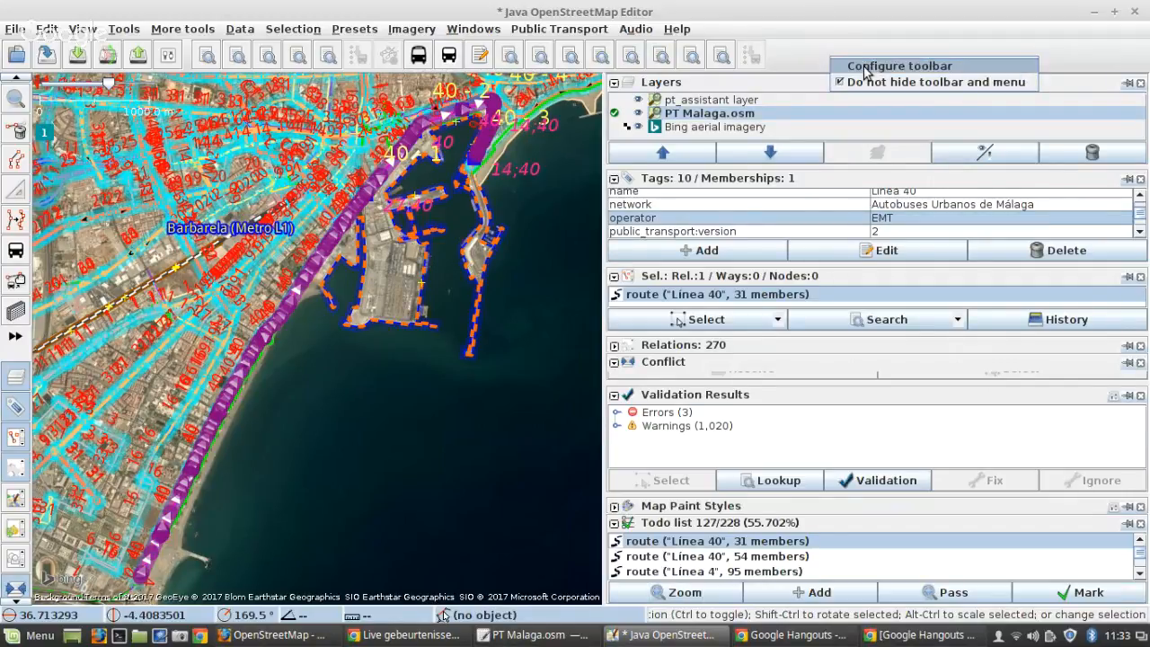
left_click(863, 67)
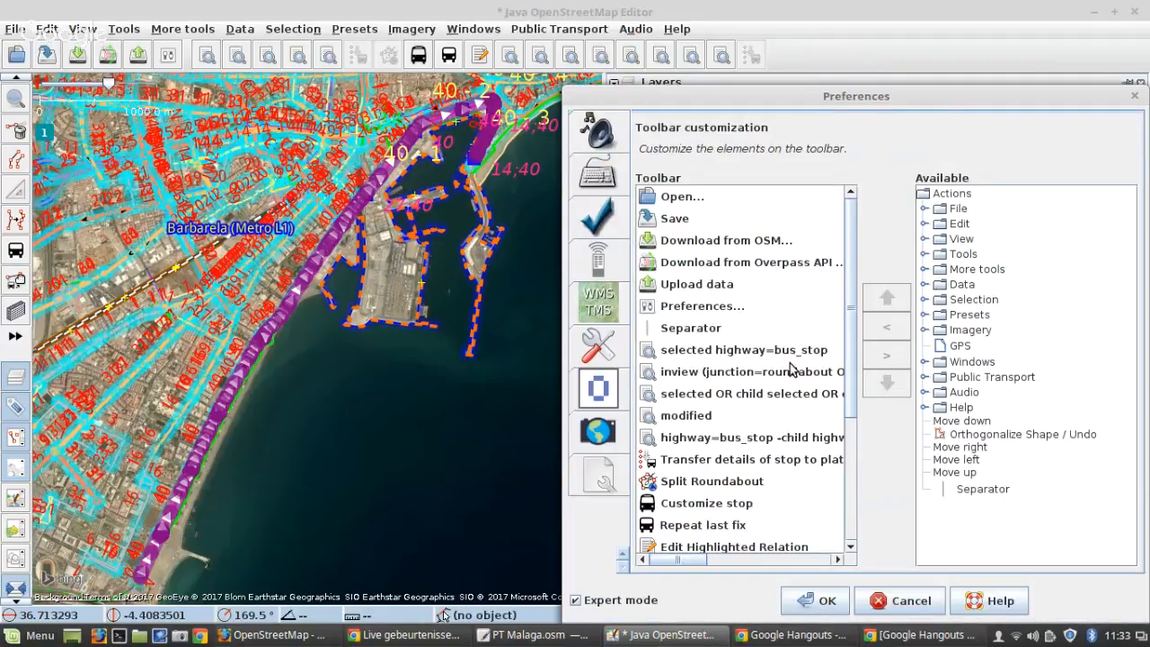
scroll(781, 450, "down", 3)
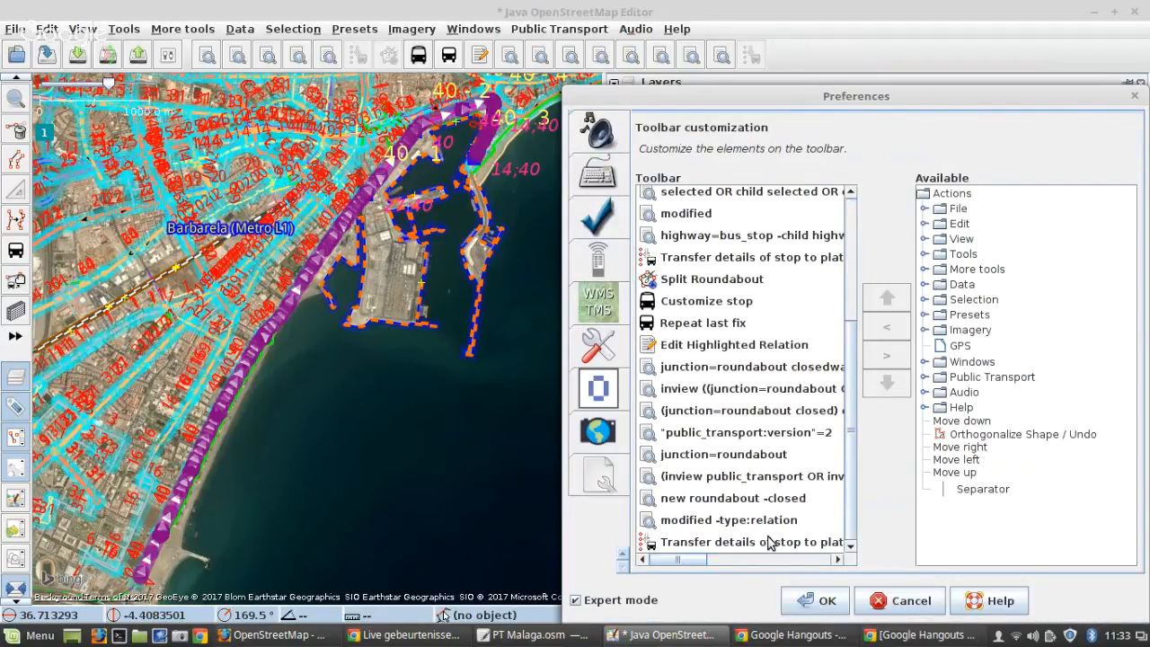
left_click(768, 542)
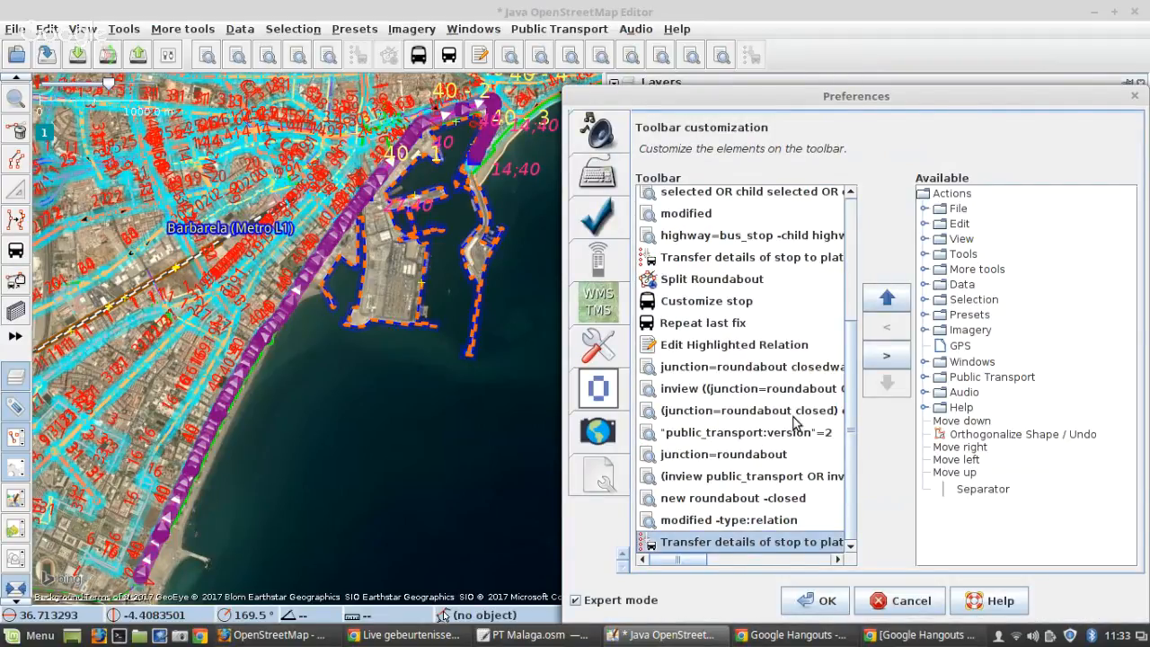
left_click(887, 358)
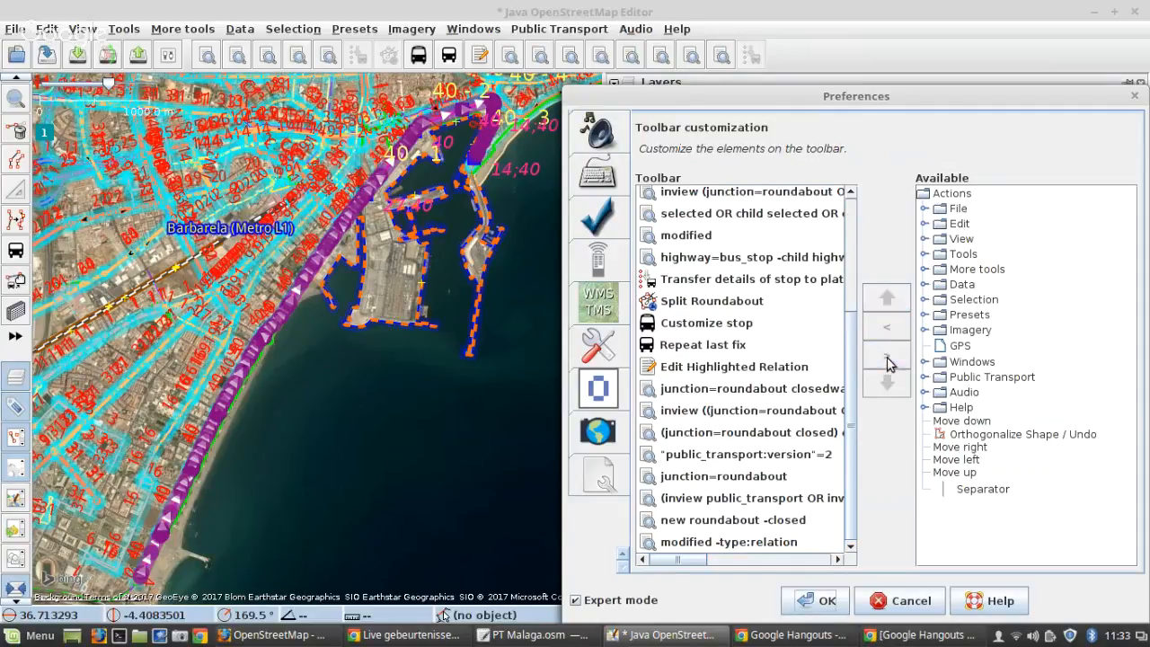
Step: Try again to add Sort PT Stops from the Tools actions after modified -type:relation and save the preferences
left_click(925, 254)
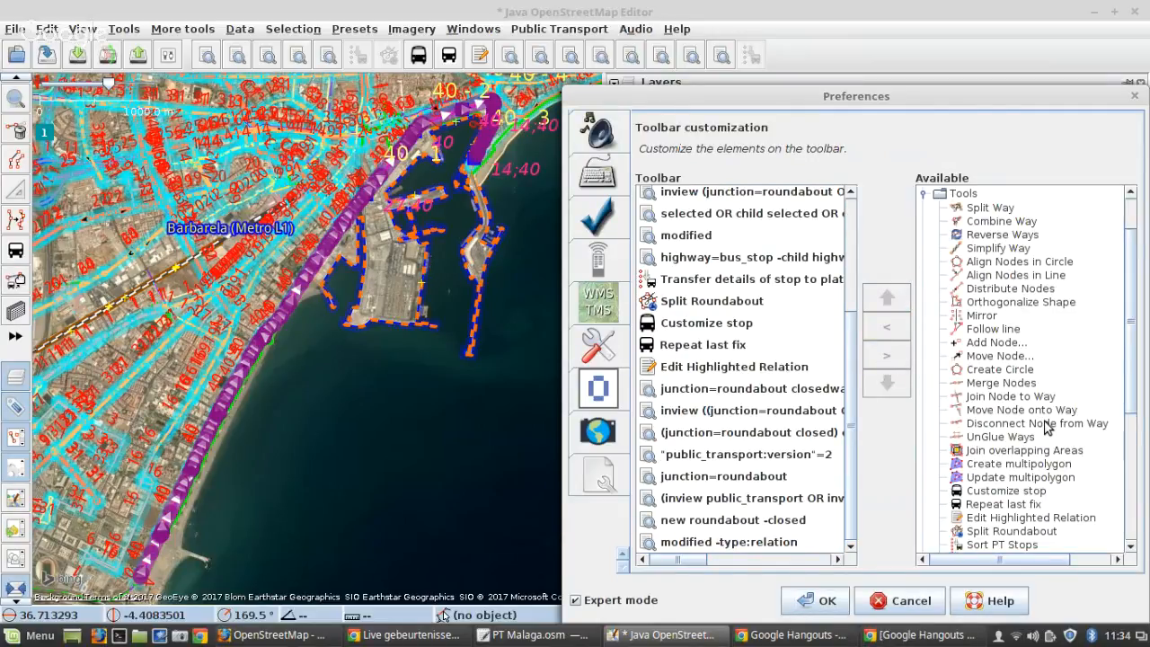
scroll(1039, 446, "down", 5)
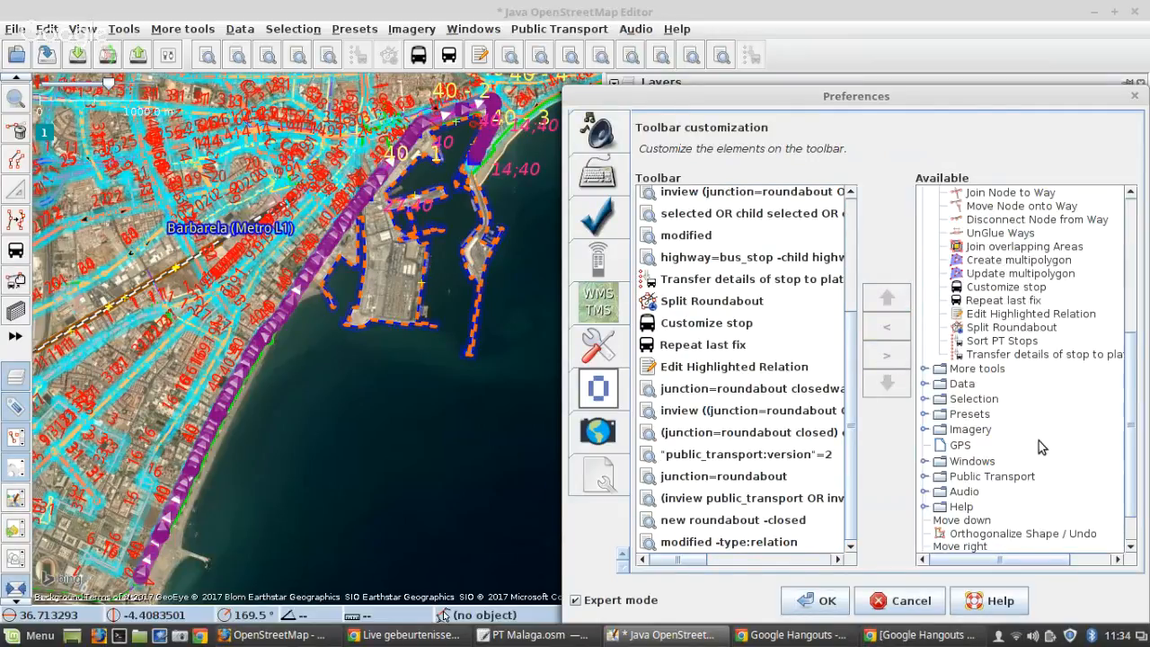
left_click(1005, 342)
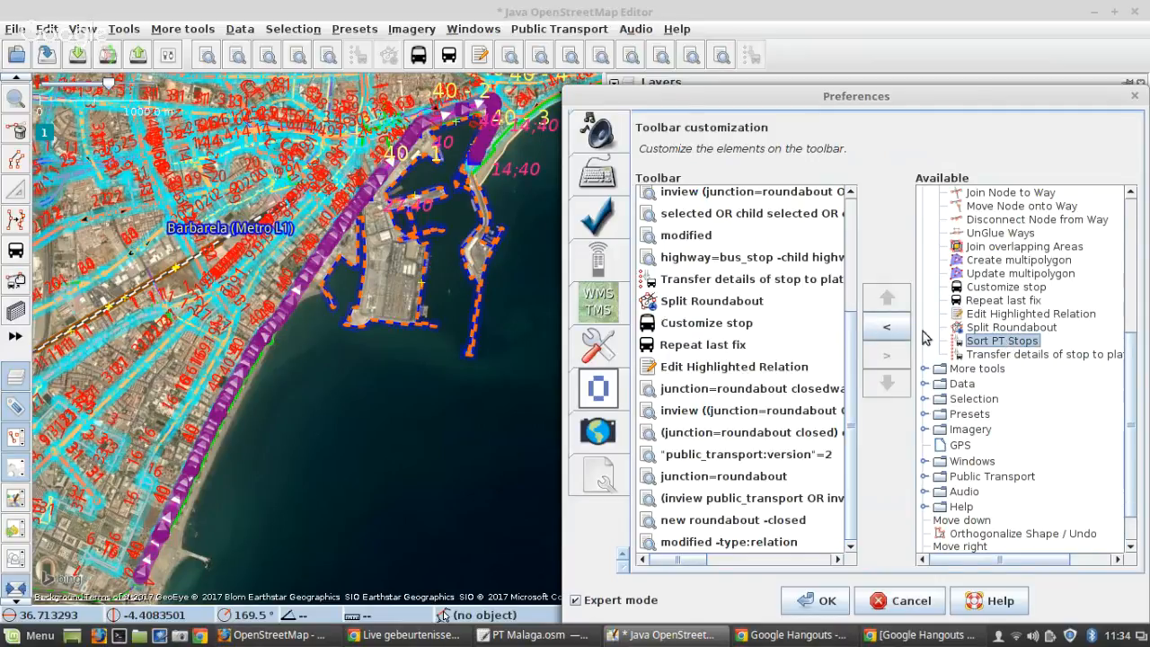
left_click(894, 328)
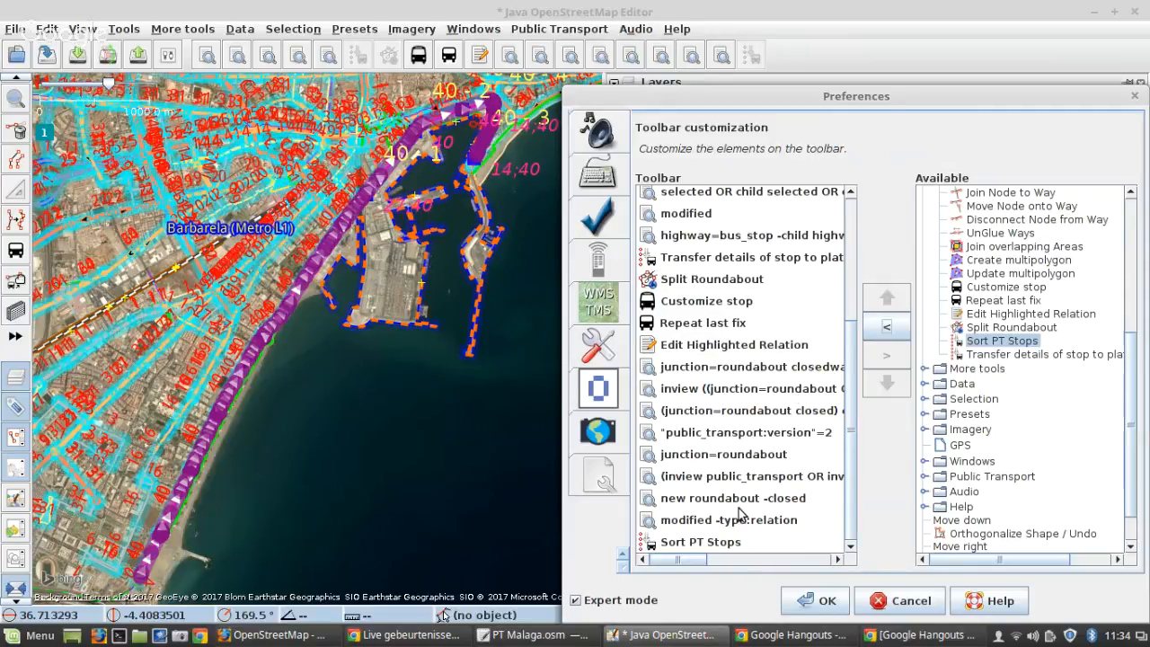
left_click(825, 602)
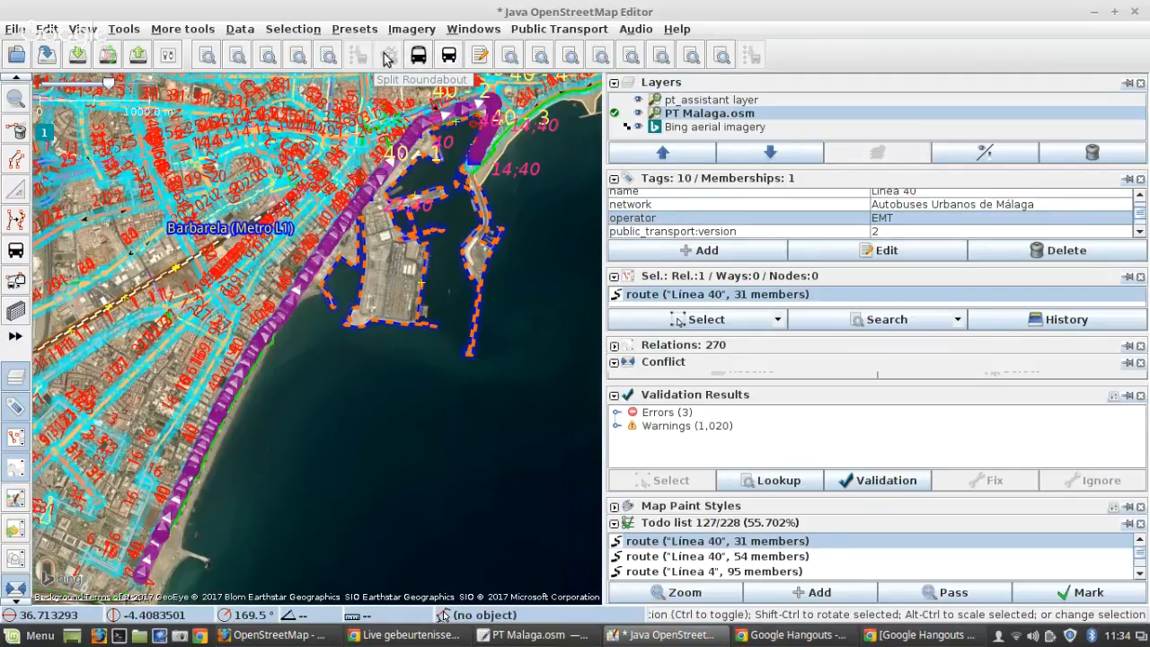
Step: Reopen the toolbar configuration and remove the duplicate Transfer details of stop to platform node entry at its end
right_click(775, 51)
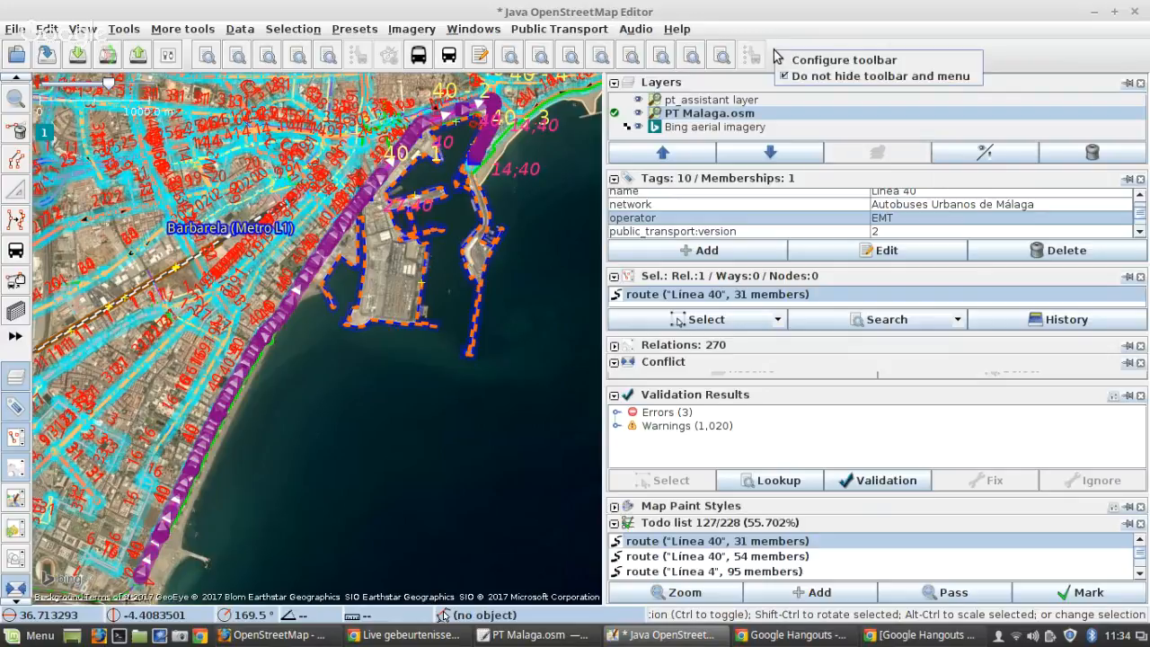
left_click(823, 62)
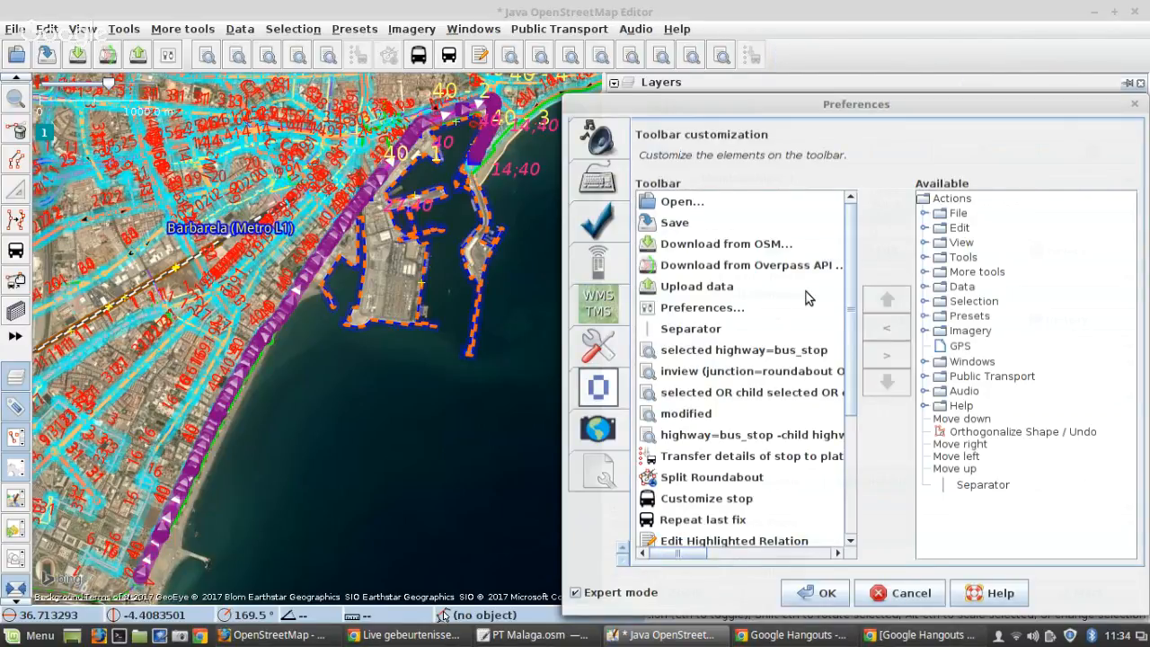
scroll(755, 503, "down", 3)
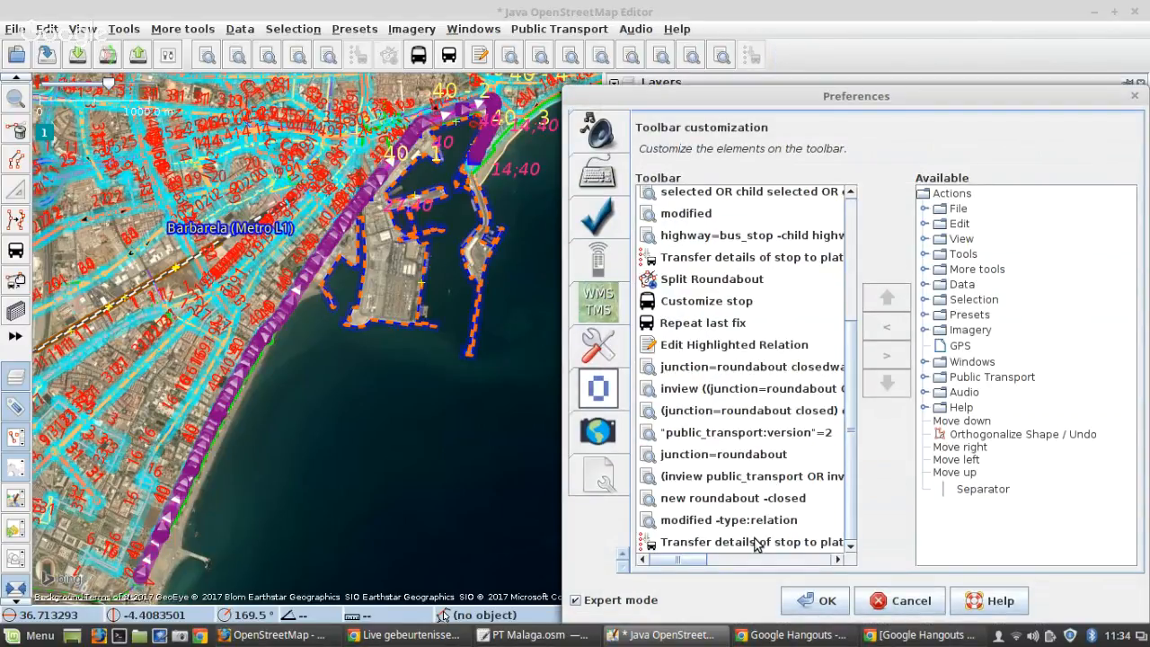
scroll(755, 503, "up", 1)
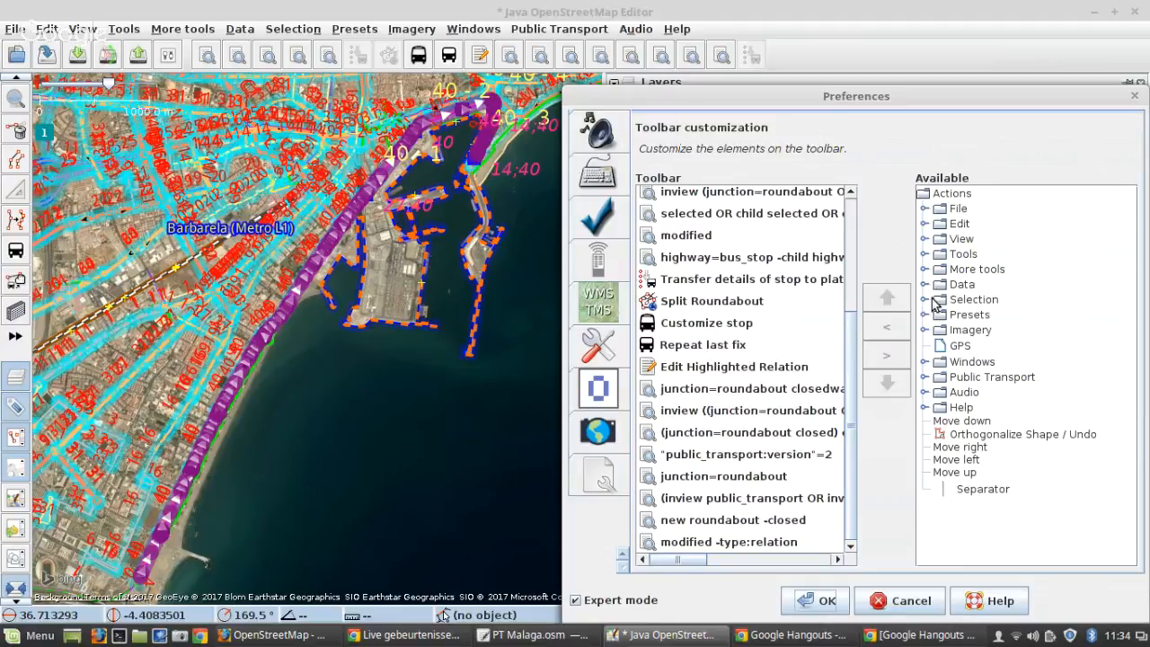
Step: Add the Split Roundabout, Sort PT Stops and Transfer details of stop to platform node actions to the toolbar together and save
left_click(925, 254)
scroll(998, 369, "down", 5)
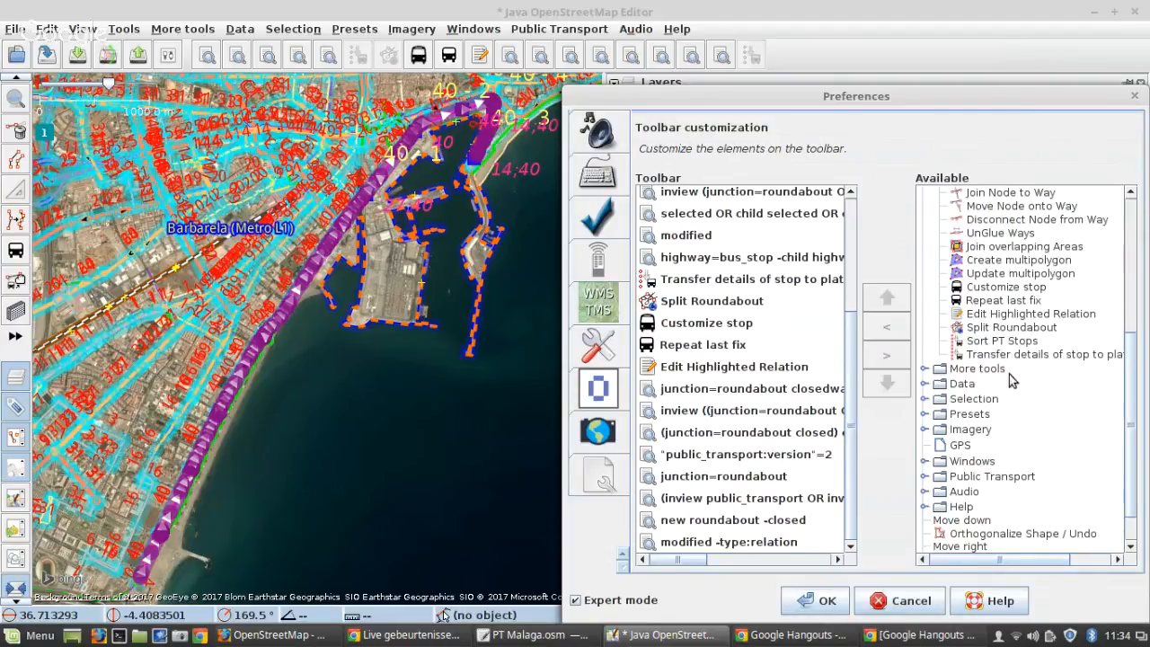
left_click(1012, 341)
left_click(1008, 329, "shift")
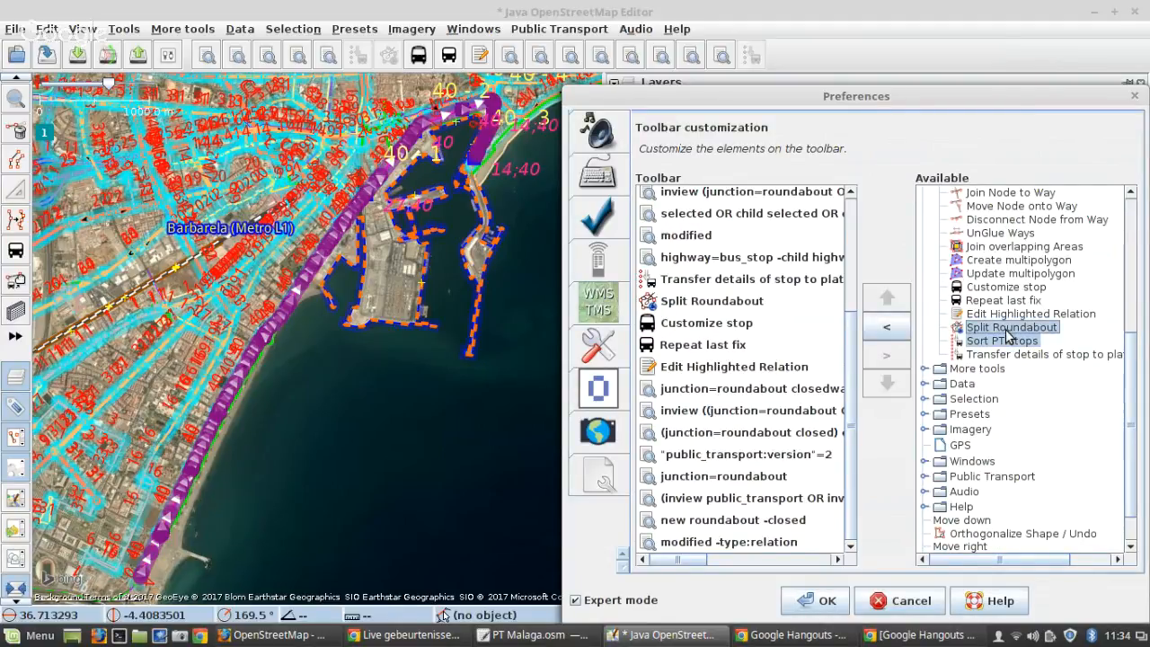
left_click(1003, 354, "ctrl")
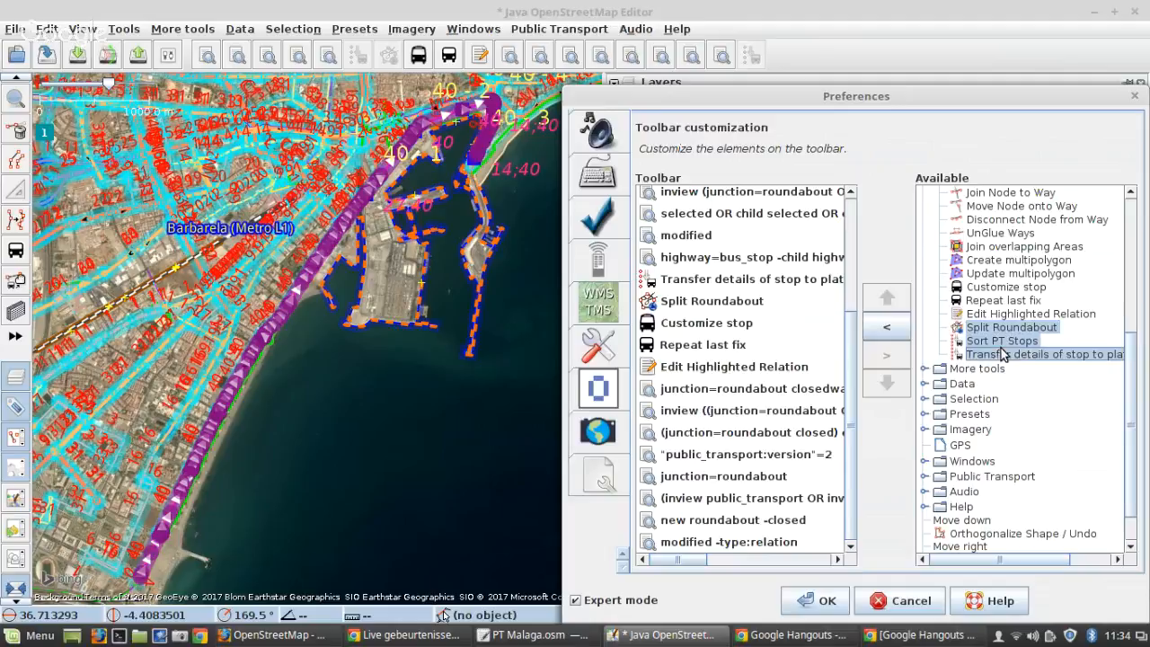
left_click(892, 328)
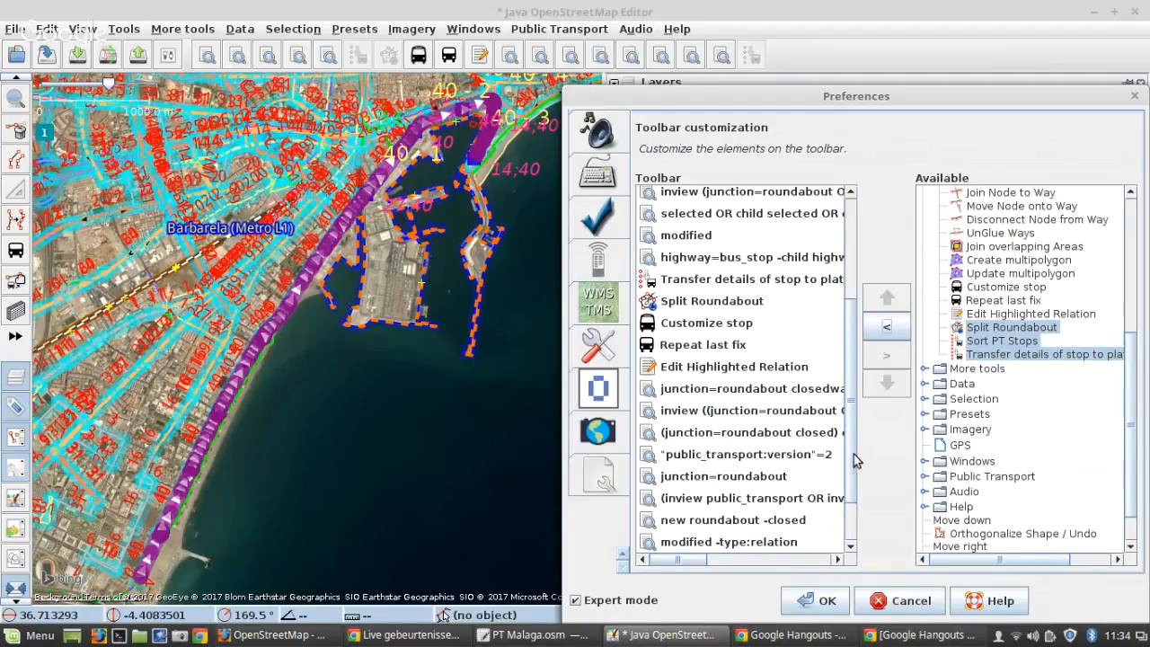
left_click_drag(852, 453, 874, 516)
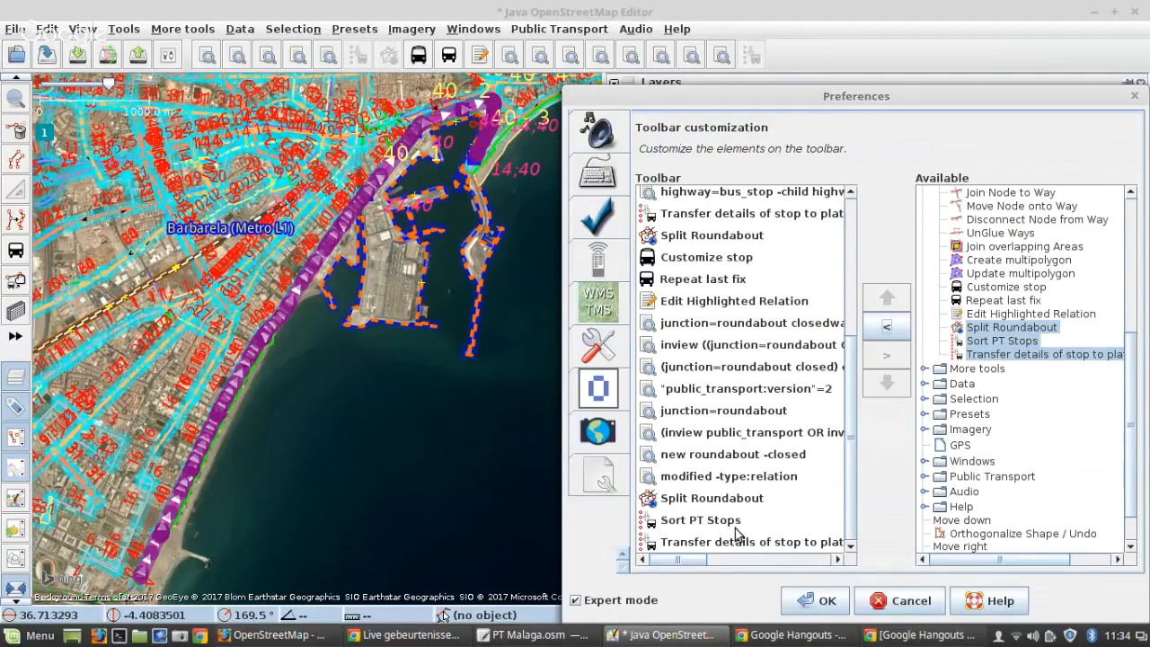
left_click(800, 601)
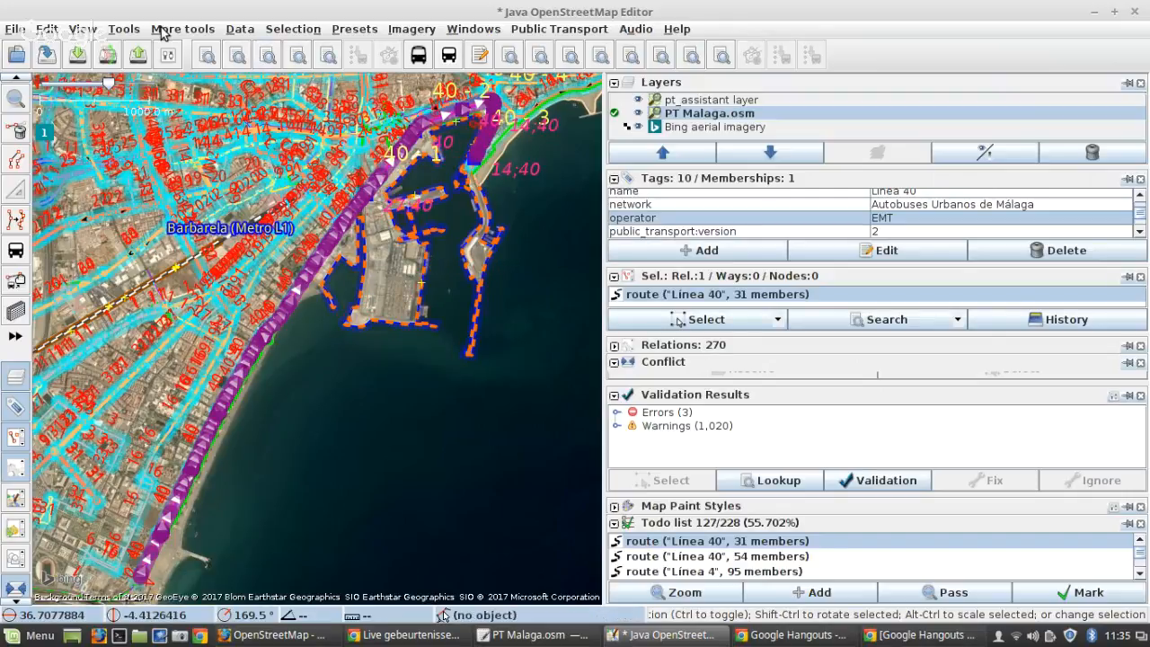
Step: Run Sort PT Stops on the selected Línea 40 route, then open it in the relation editor and move that window aside
left_click(124, 29)
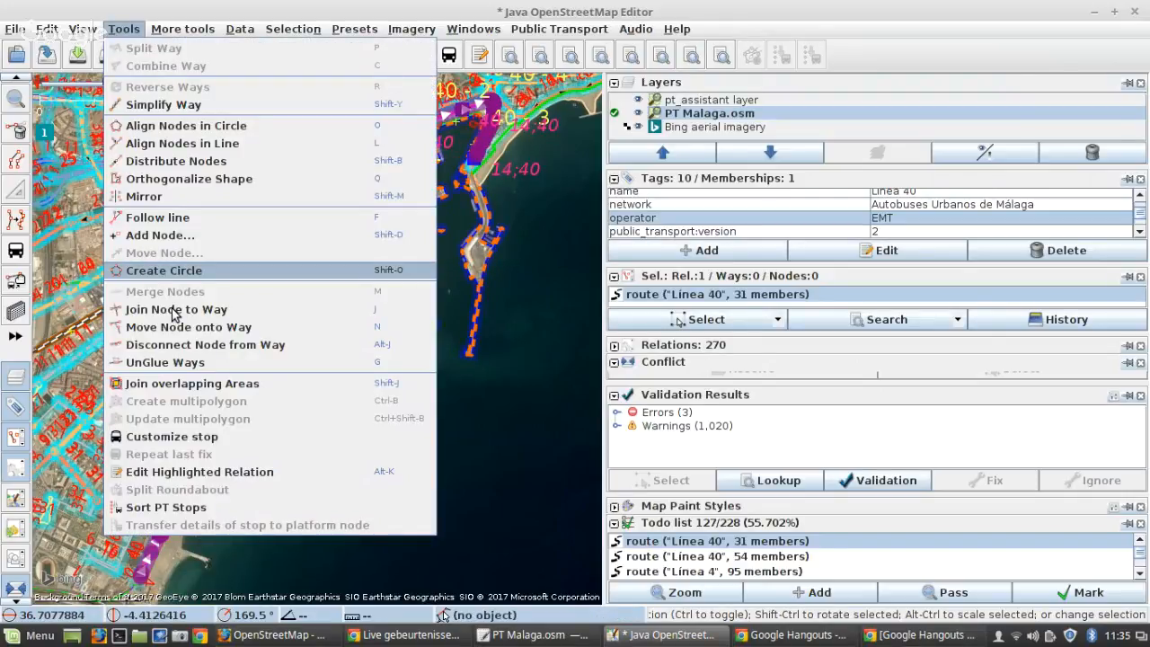
left_click(167, 508)
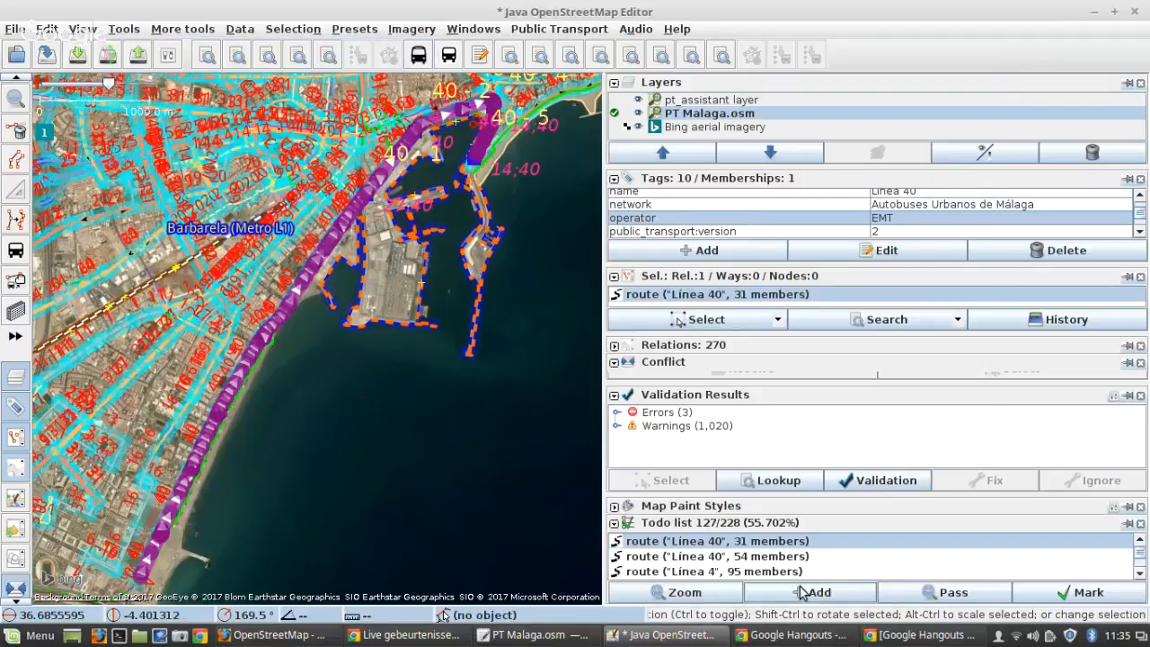
right_click(694, 304)
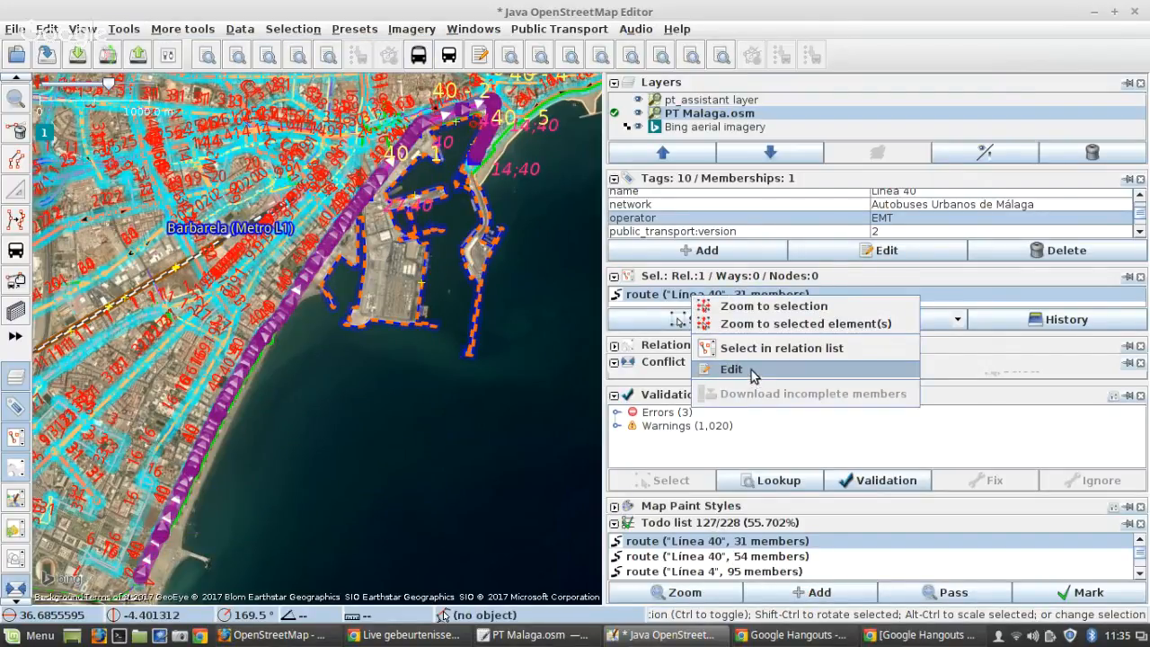
left_click(751, 370)
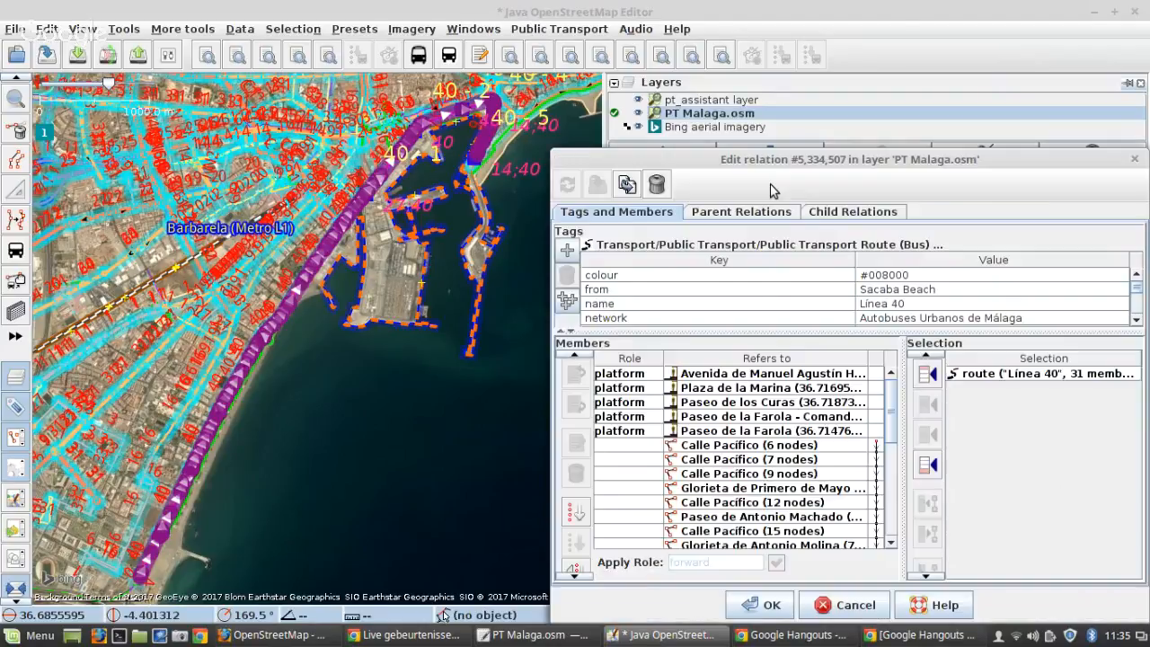
left_click_drag(788, 160, 8, 437)
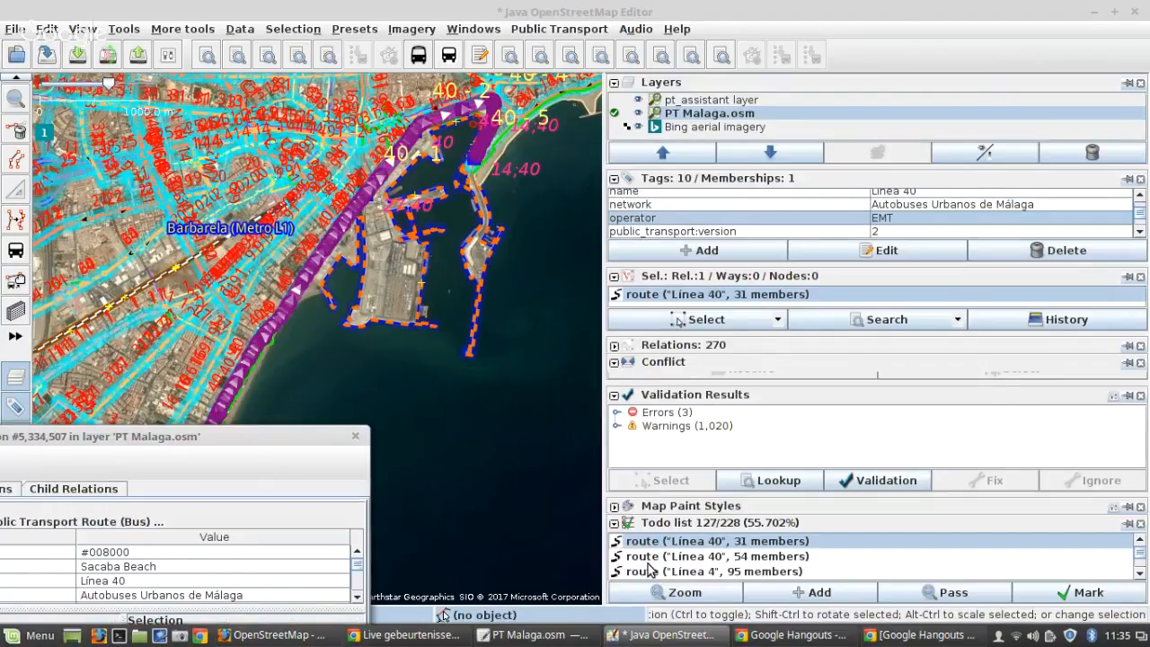
Step: Mark the current todo item as done and open the next Línea 40 route, with 54 members, in the relation editor
key("bracketright")
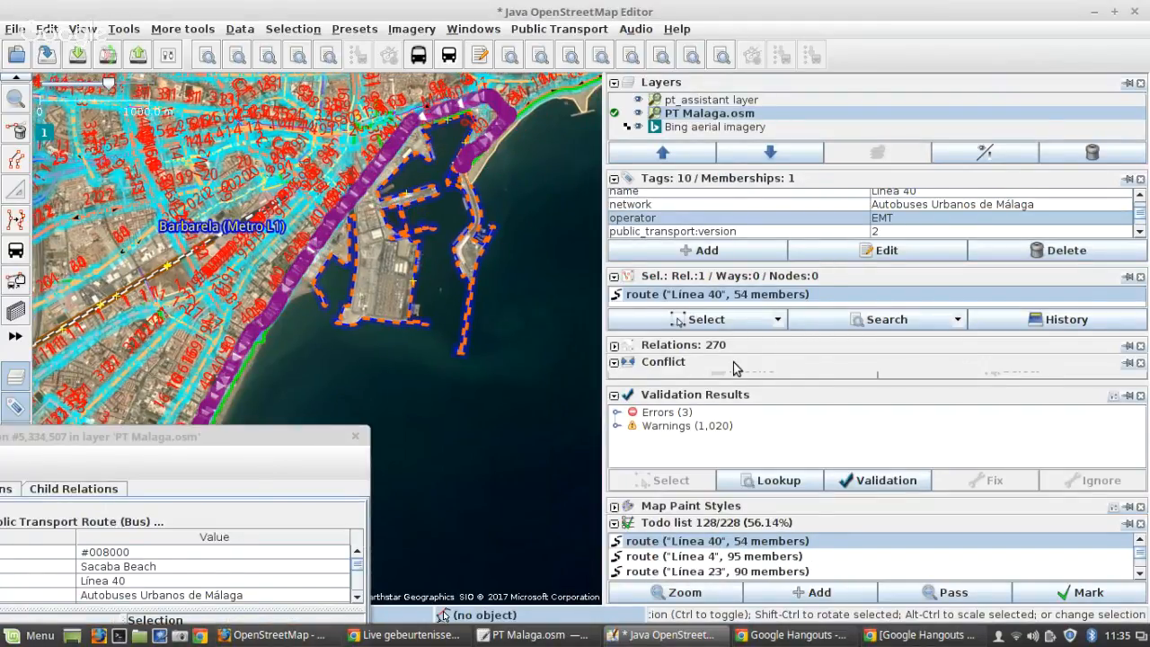
right_click(719, 295)
left_click(756, 364)
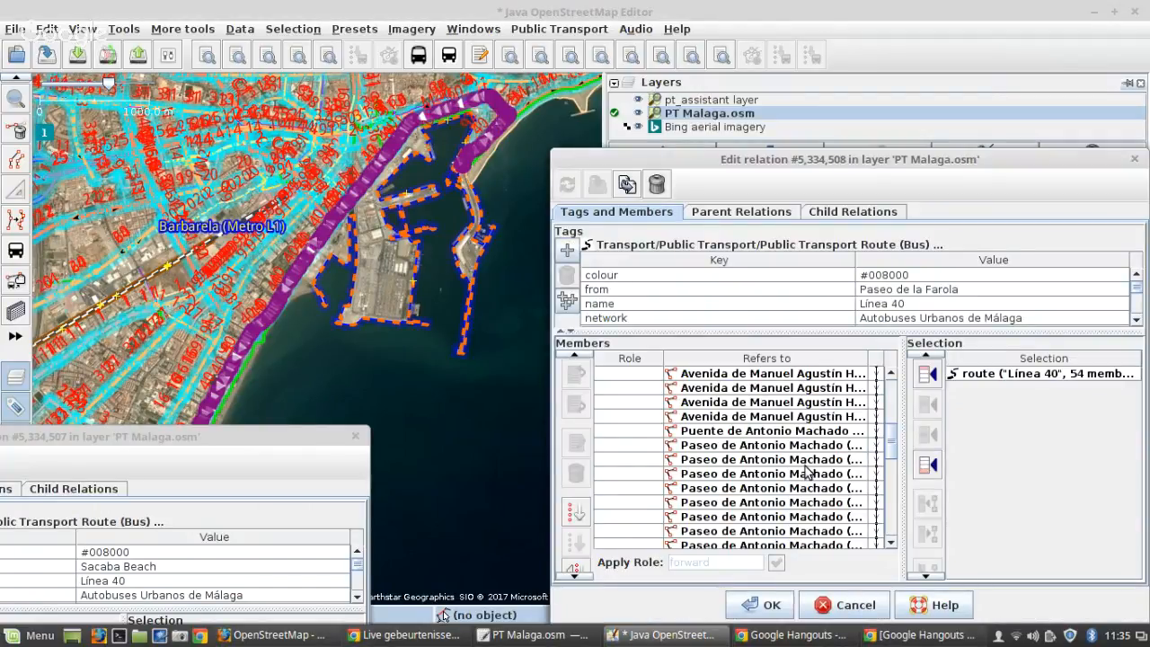
scroll(805, 471, "up", 4)
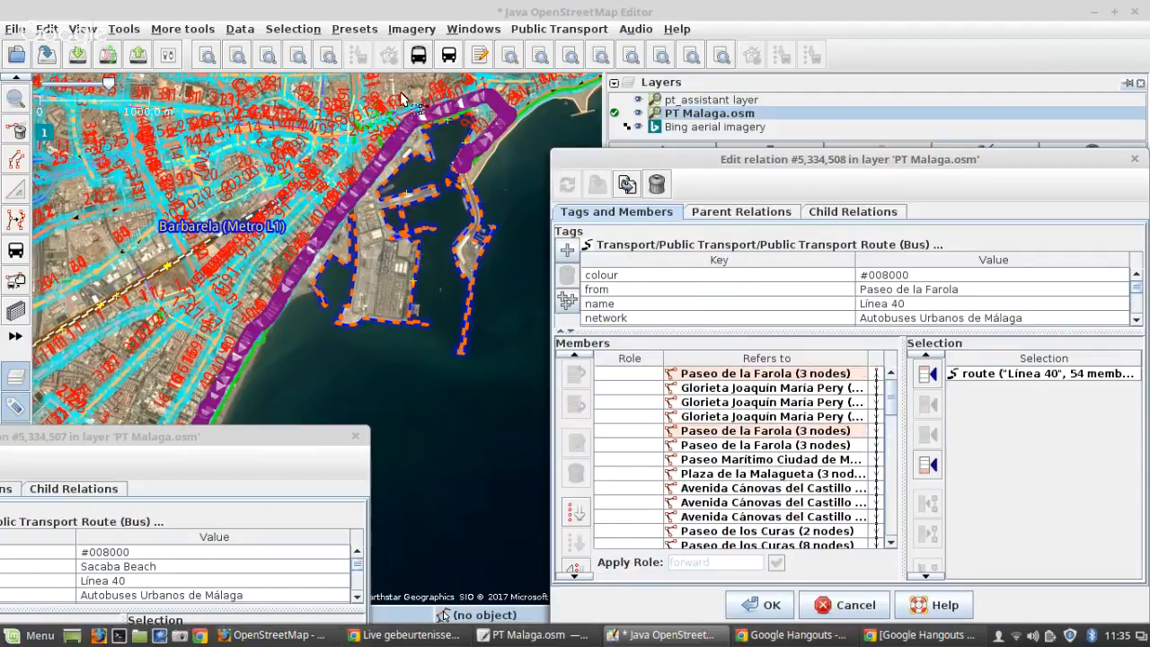
Step: Search with the regular expression route_ref="(^|.+;)40(;.+|$)" and add the matching stops at the start of the Paseo de la Farola route's members
left_click(378, 13)
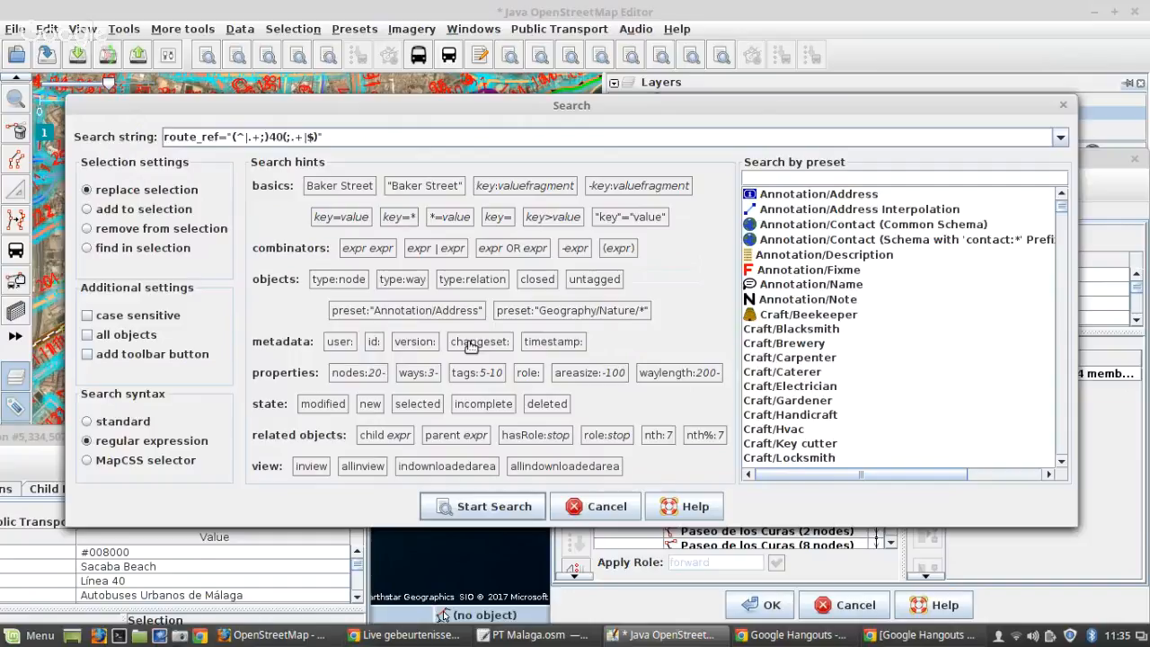
left_click(499, 509)
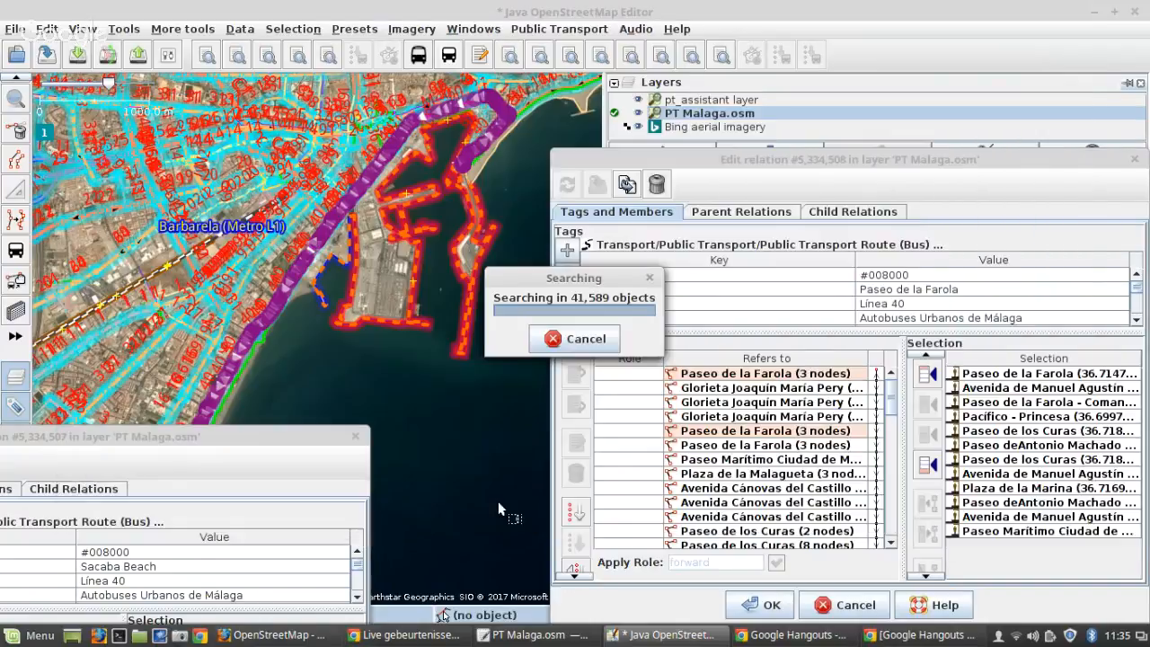
left_click(930, 376)
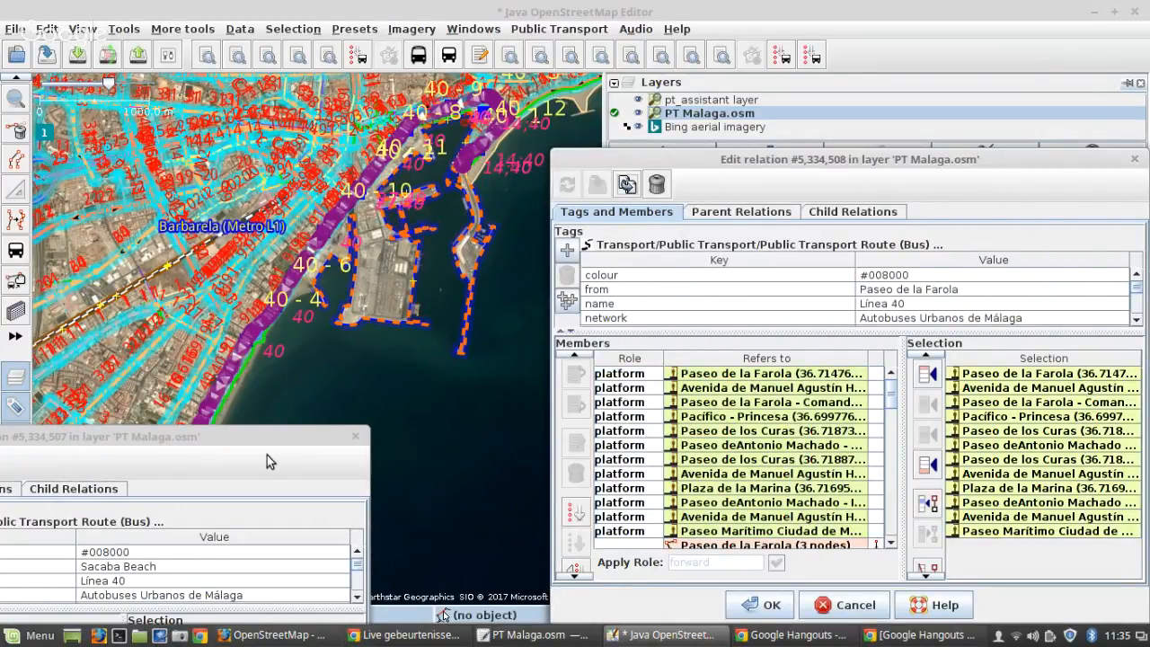
Step: Select the five platforms of the Sacaba Beach route, close its editor, remove those platforms from the Paseo de la Farola route and save it
left_click_drag(267, 459, 544, 200)
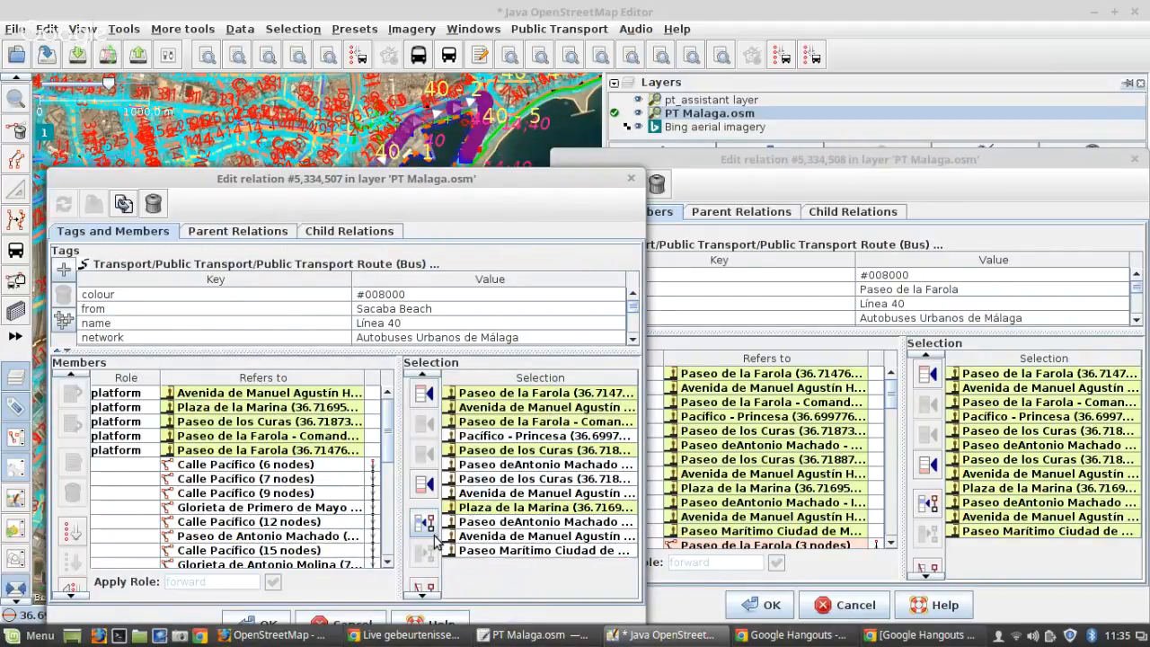
left_click_drag(315, 394, 278, 454)
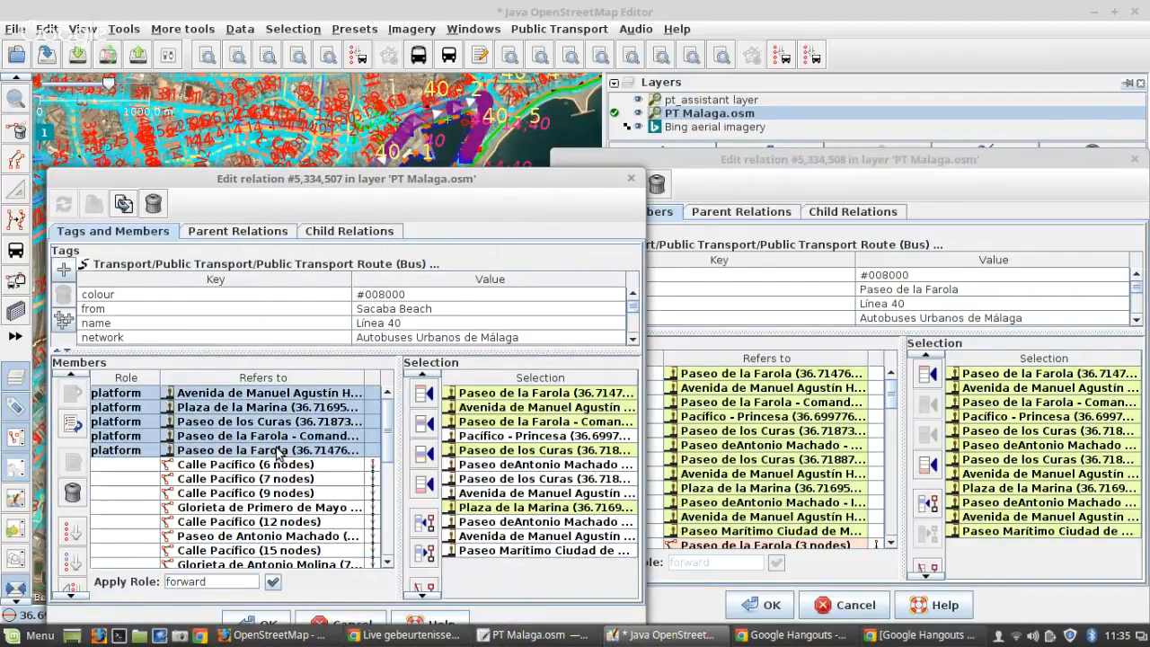
left_click(424, 551)
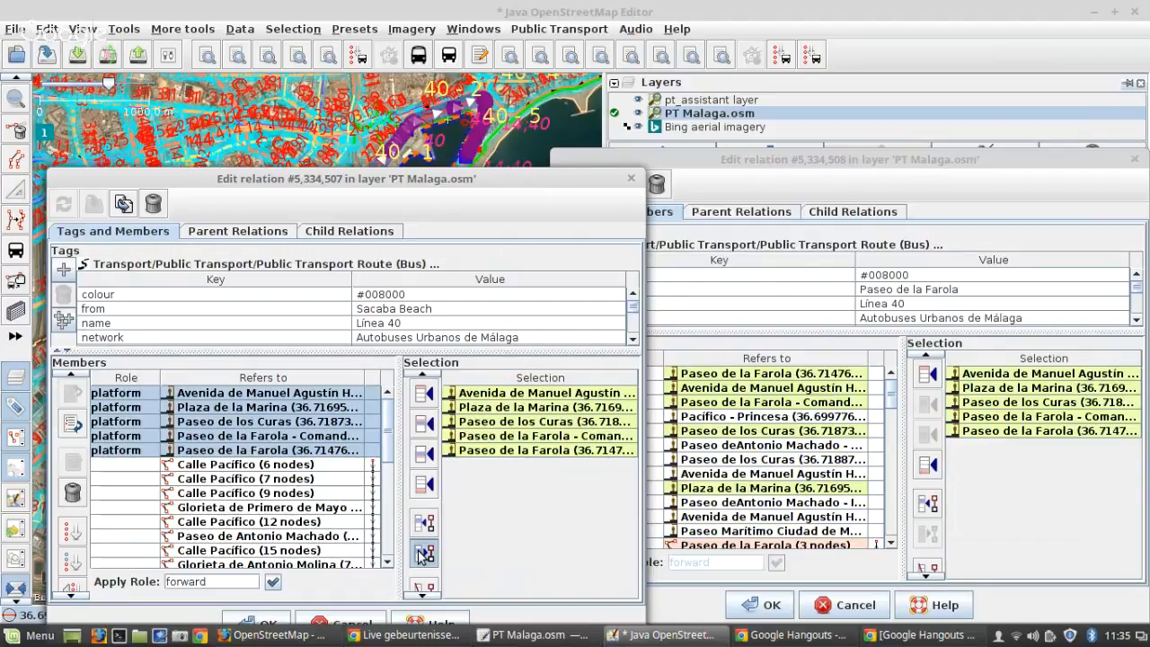
left_click(264, 624)
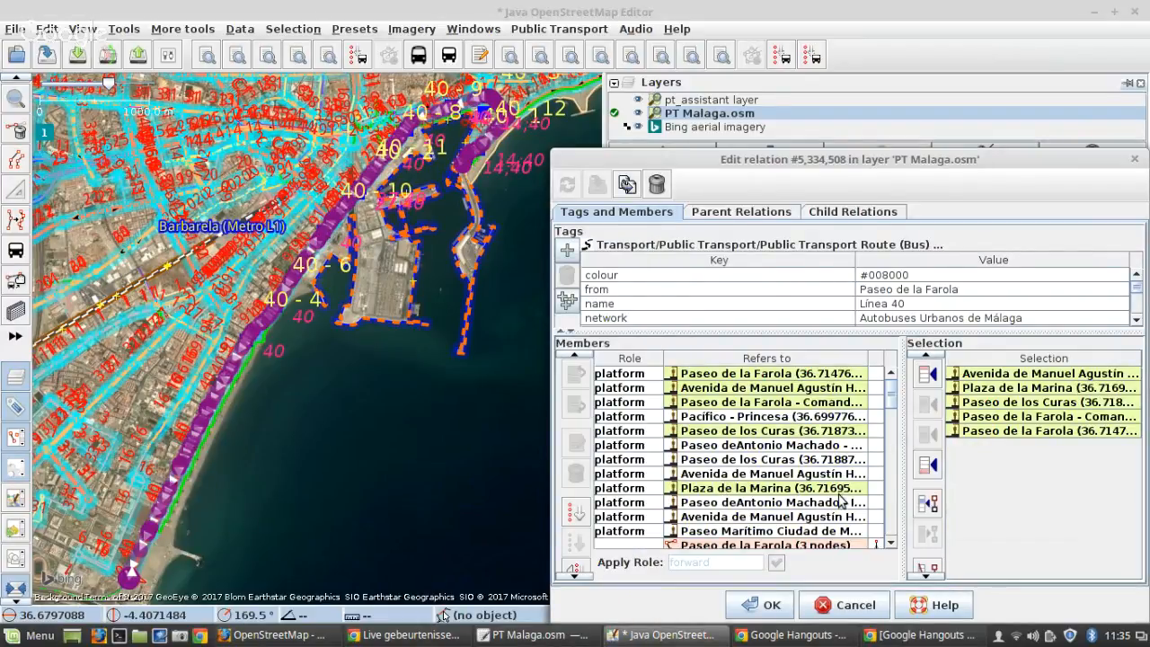
left_click(929, 563)
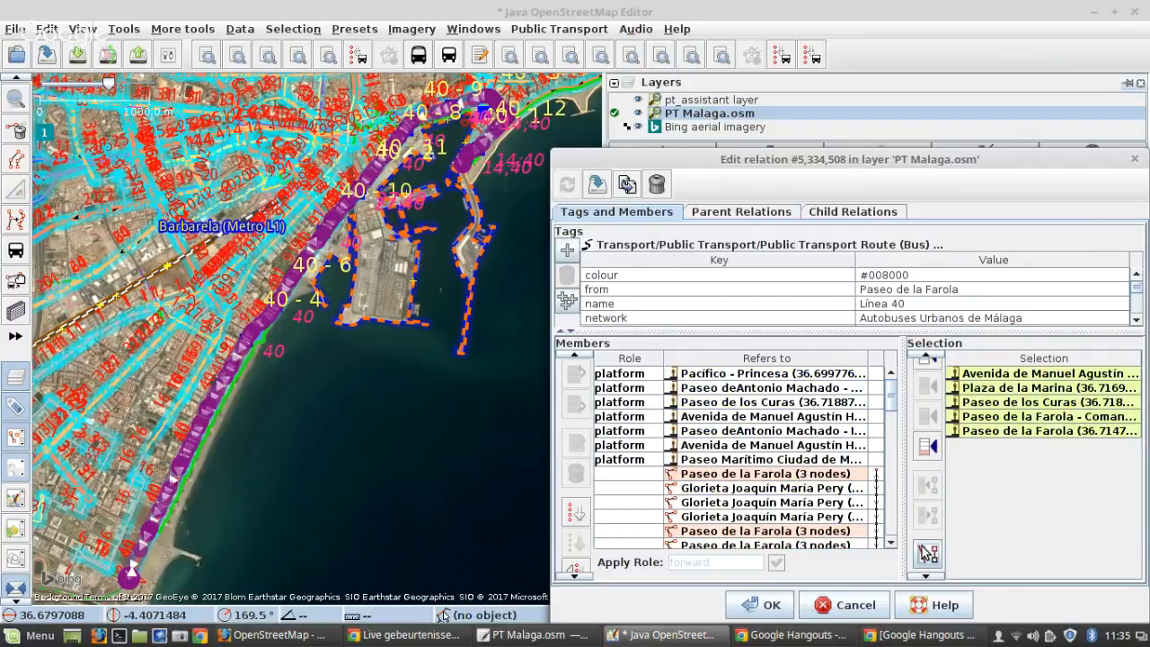
left_click(770, 608)
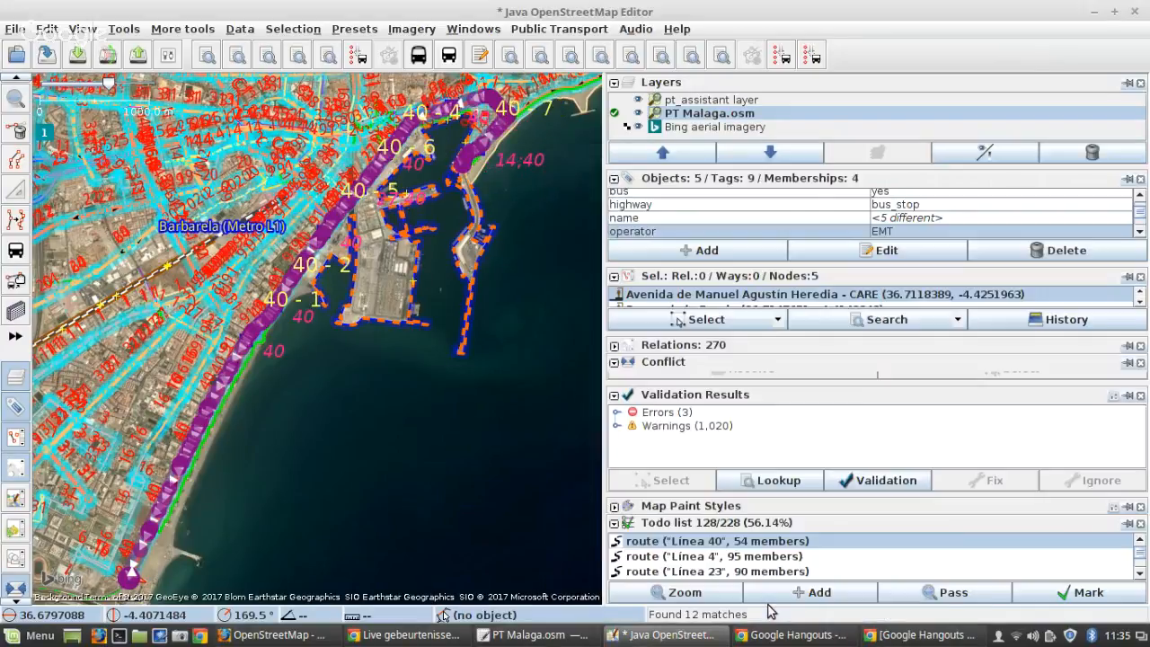
Step: Select the Línea 40 route from the todo list, run Sort PT Stops on it and reopen it in the relation editor
left_click(679, 593)
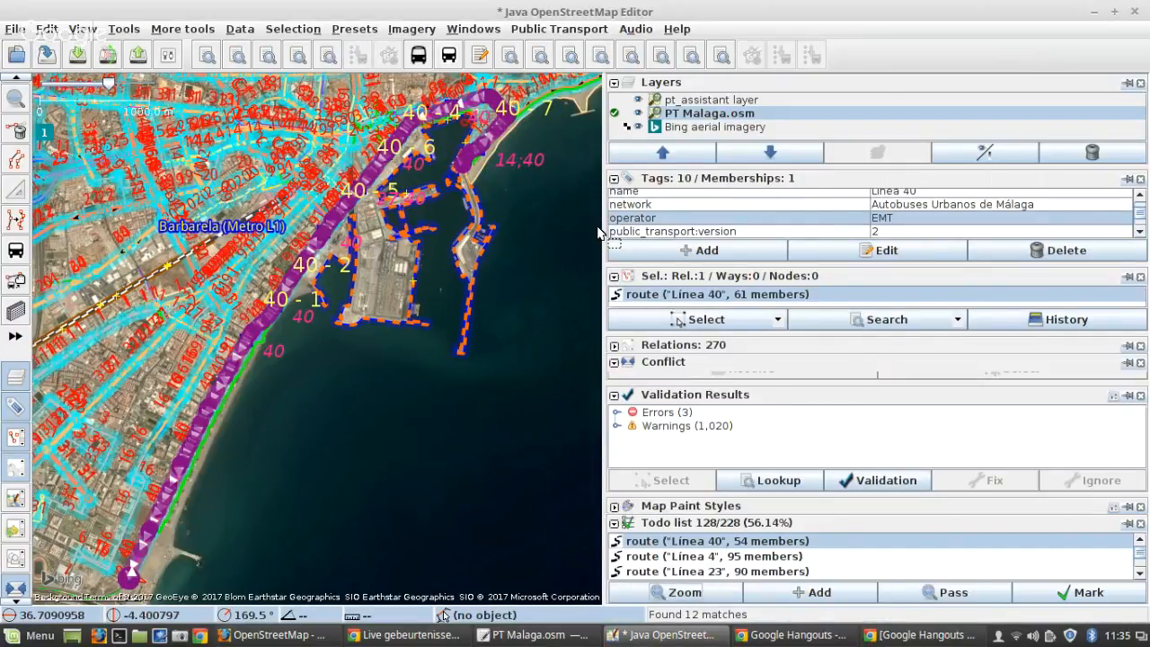
left_click(128, 30)
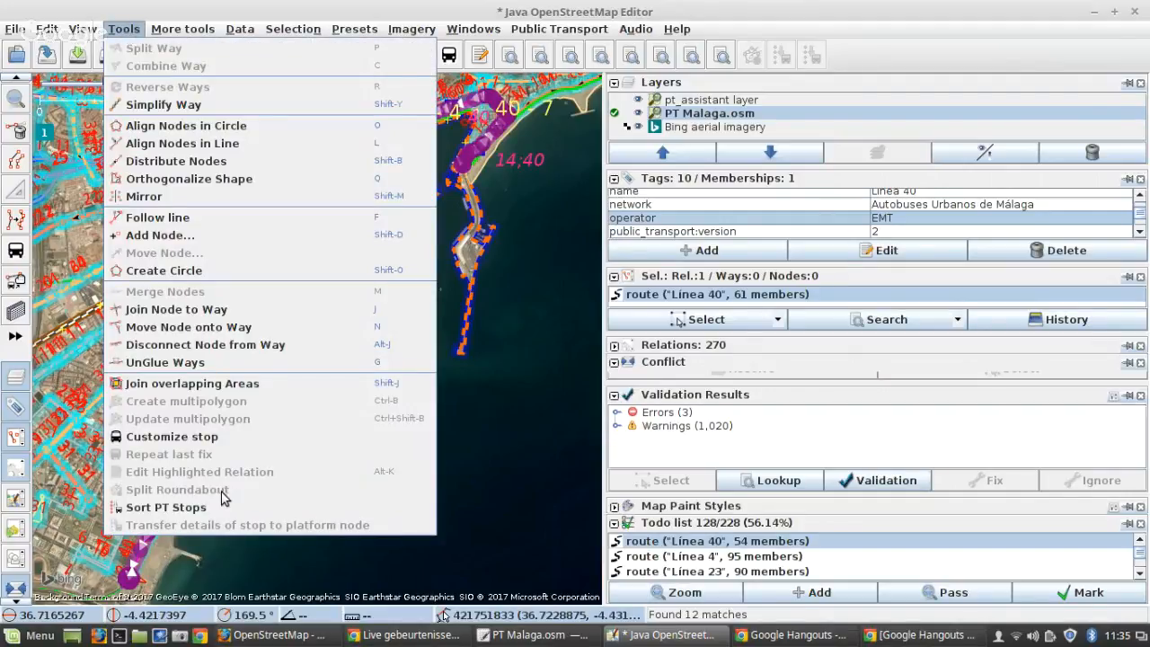
left_click(192, 508)
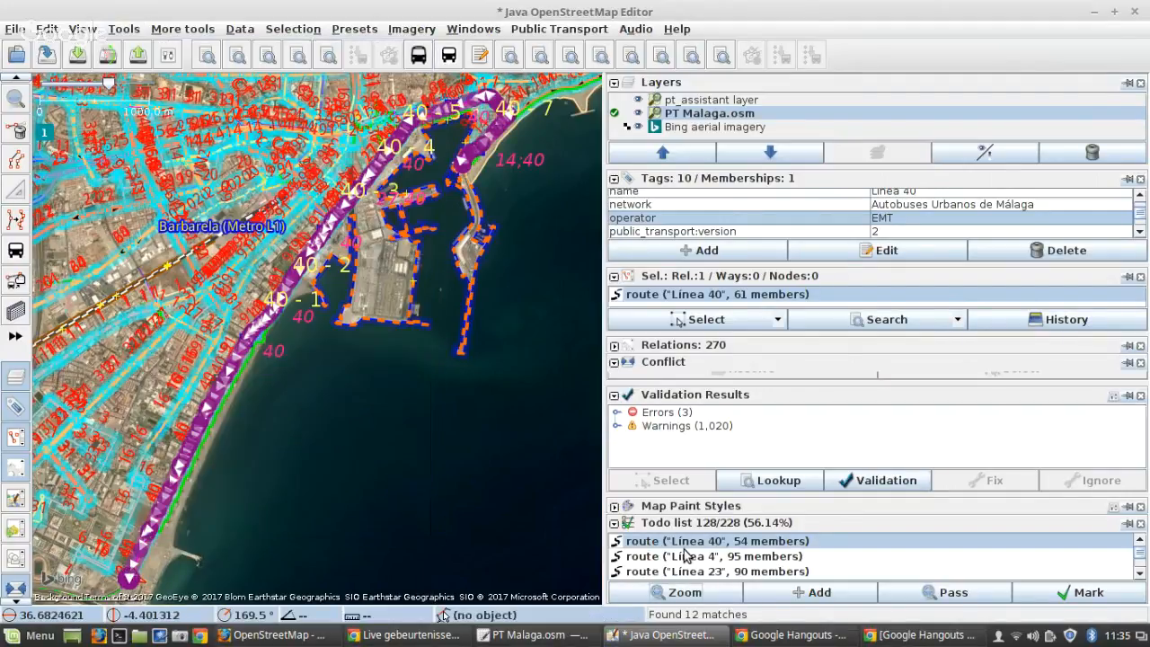
right_click(685, 552)
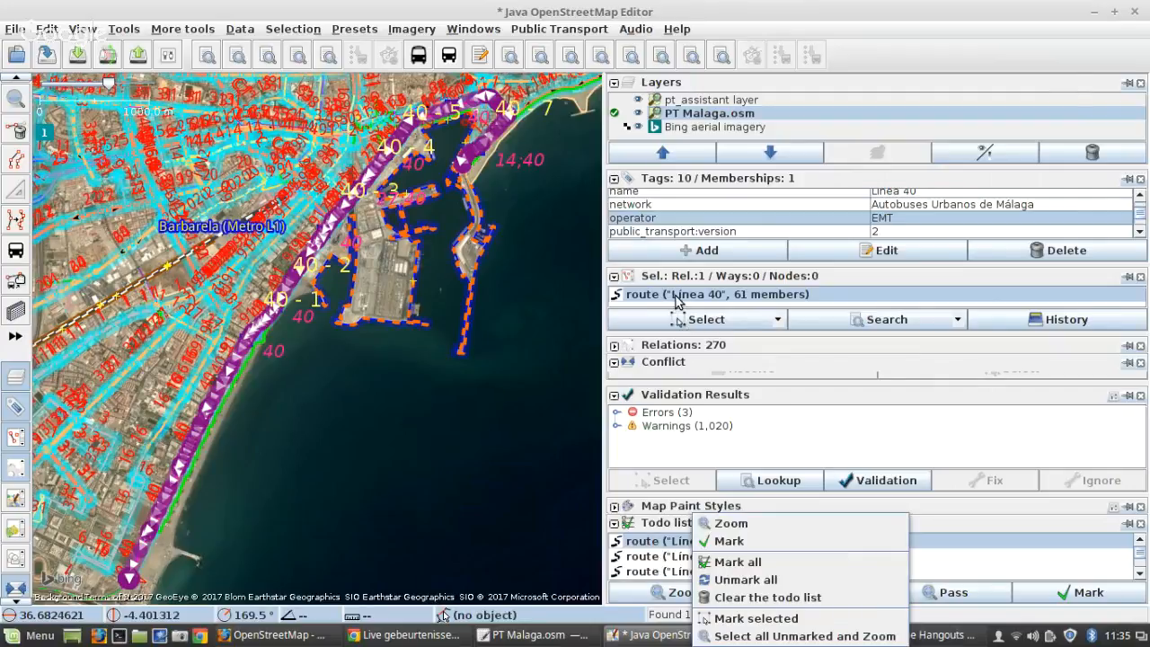
right_click(679, 297)
left_click(719, 370)
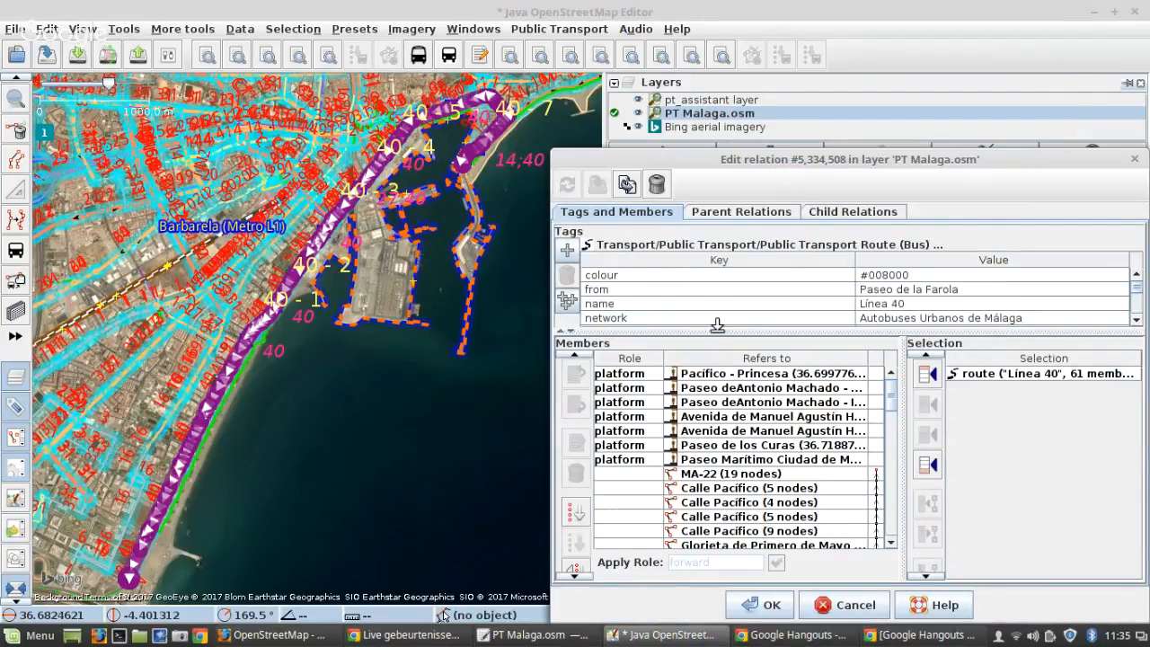
Step: Examine on the map the route's first platform, Pacífico - Princesa, and its first way, the MA-22 roundabout, to check the starting direction
double_click(764, 373)
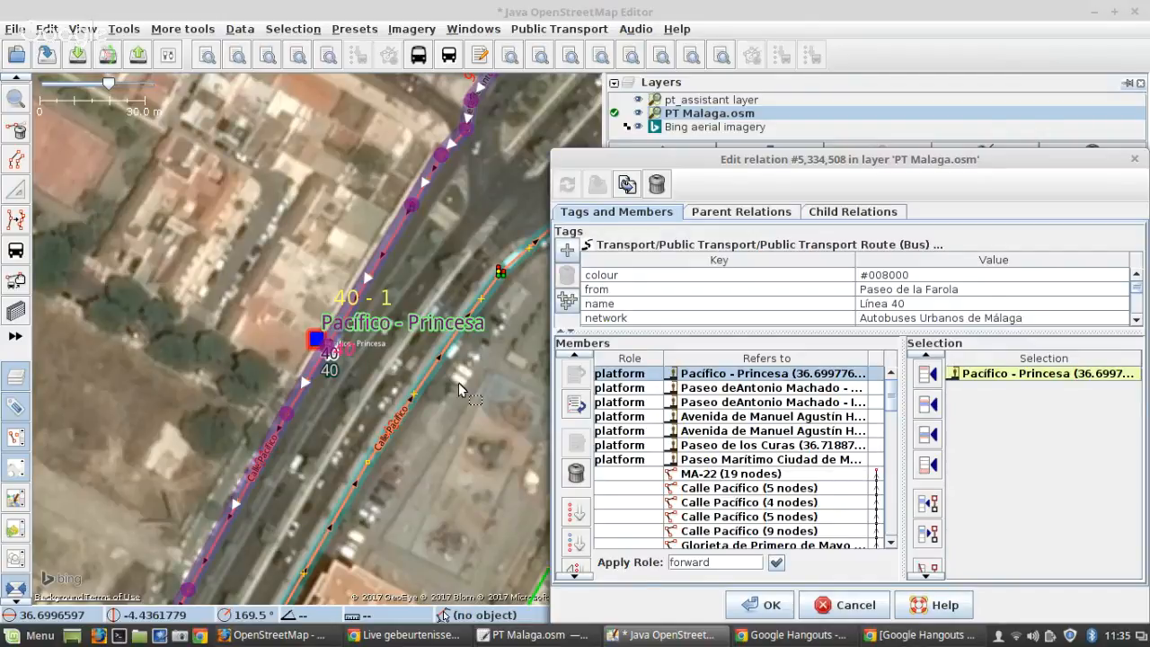
scroll(296, 351, "down", 6)
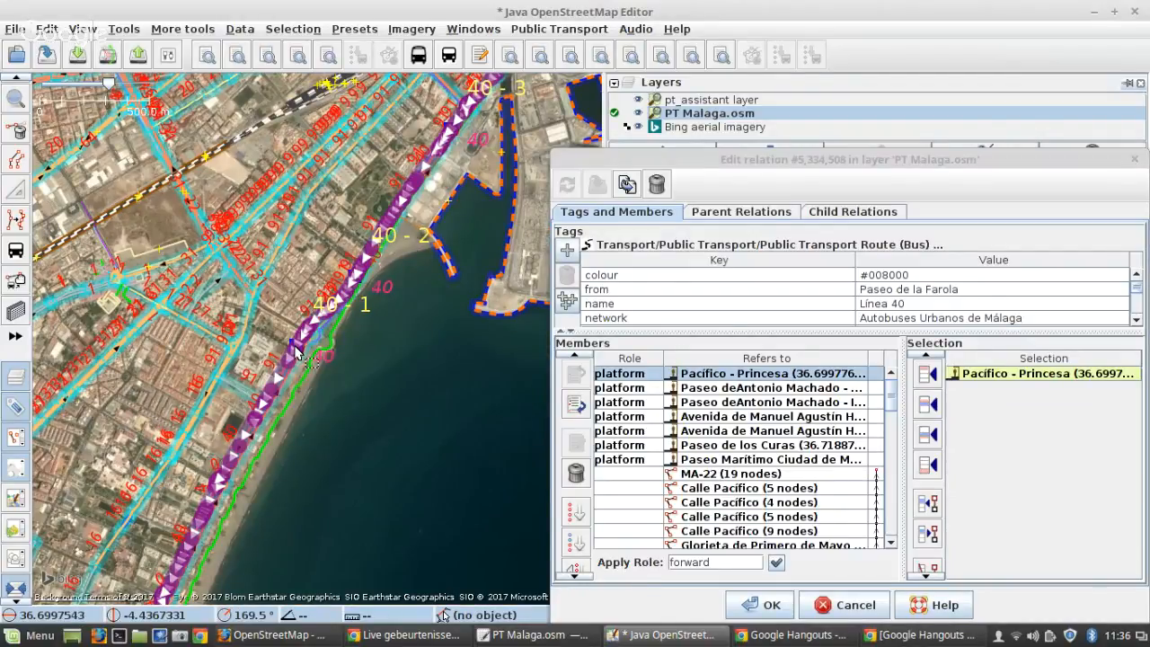
scroll(297, 350, "up", 3)
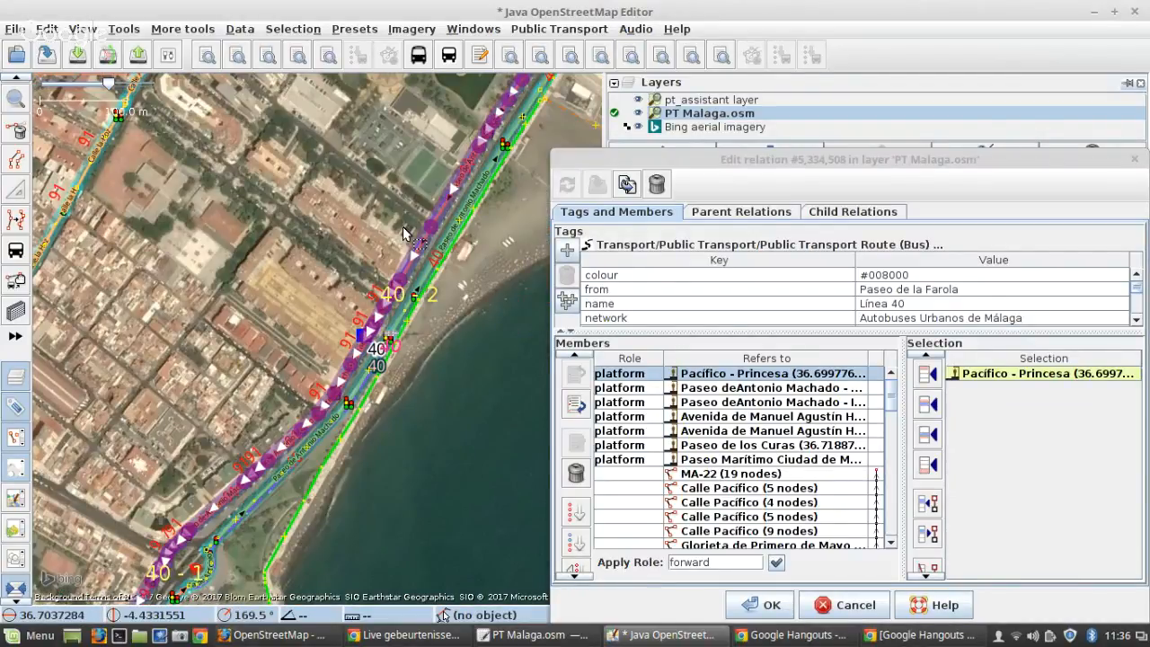
scroll(359, 334, "up", 1)
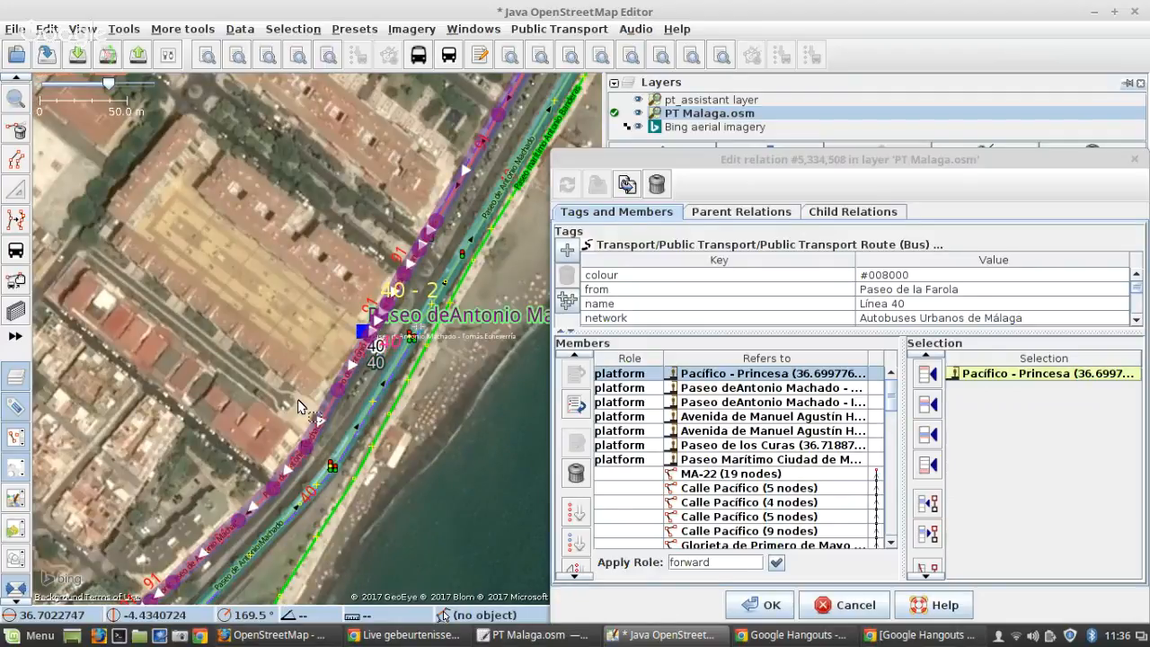
left_click(734, 476)
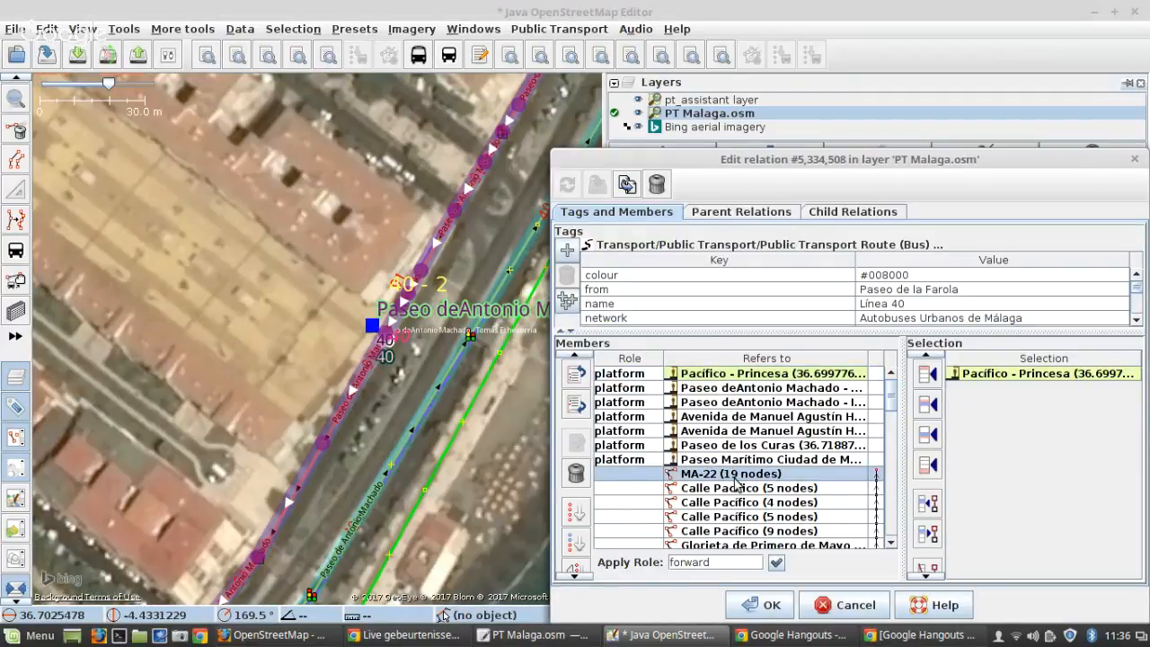
double_click(733, 477)
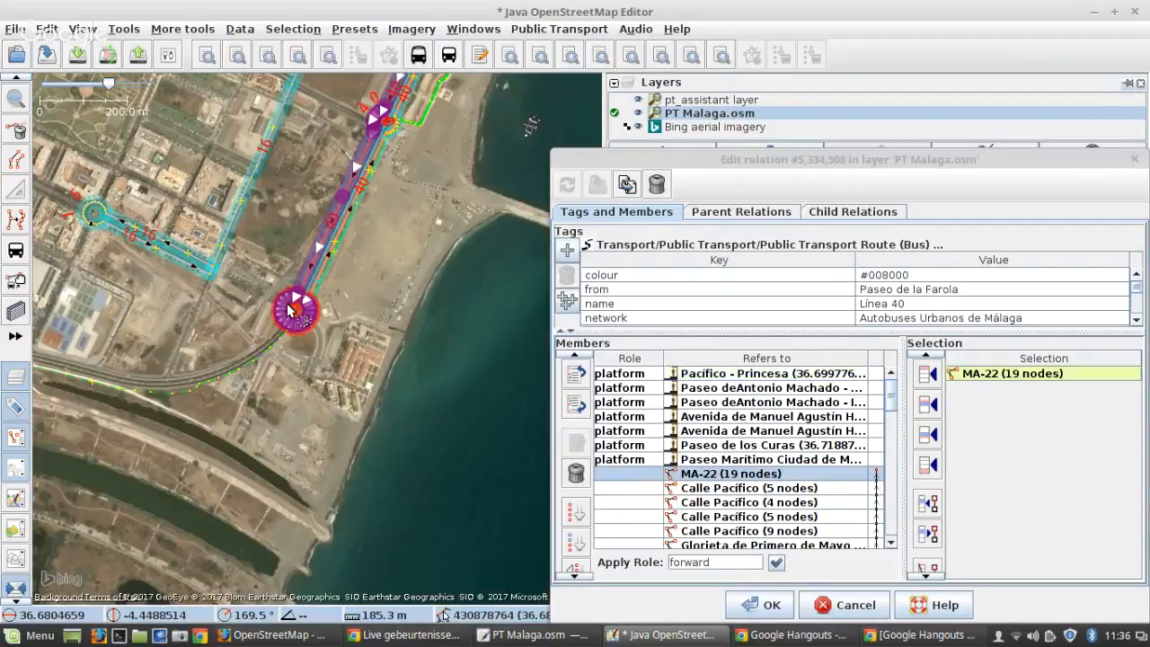
left_click_drag(288, 304, 204, 328)
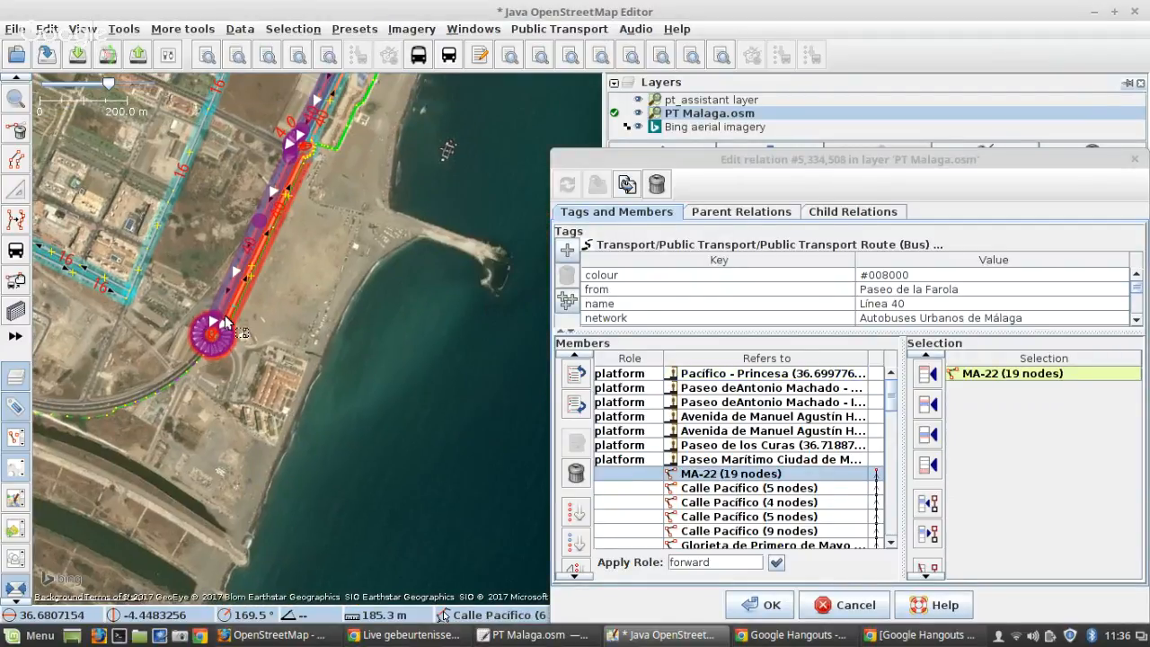
scroll(224, 315, "up", 5)
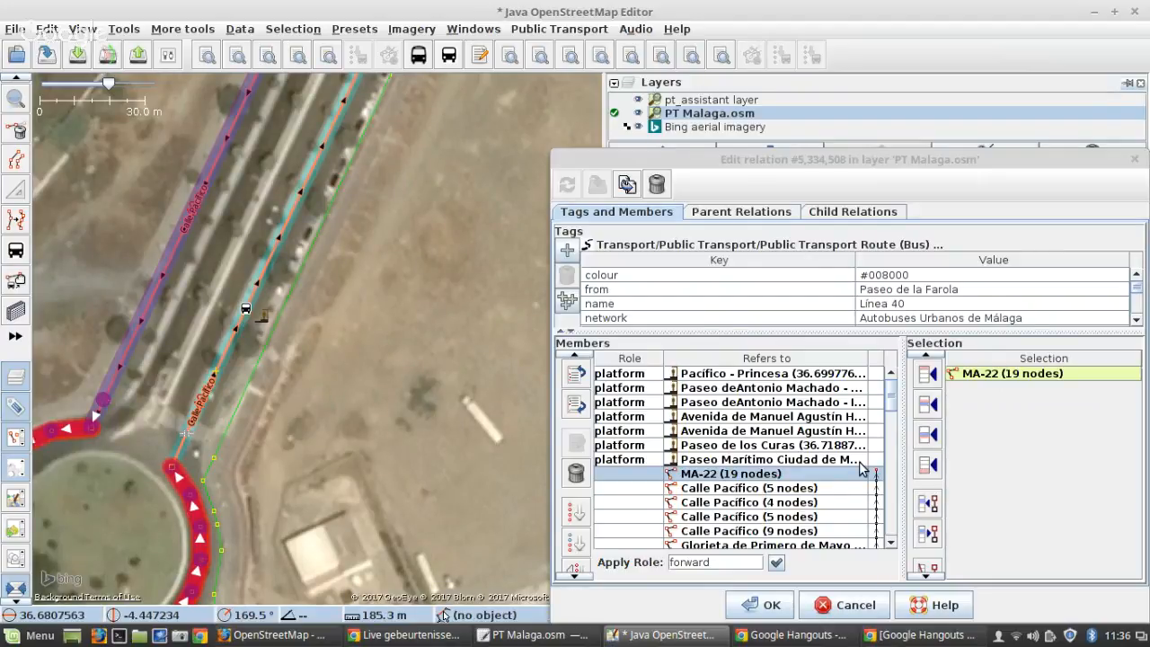
Step: Reverse the order of all way members, from MA-22 through Glorieta Joaquín María Pery, leaving out the platforms
scroll(836, 476, "down", 15)
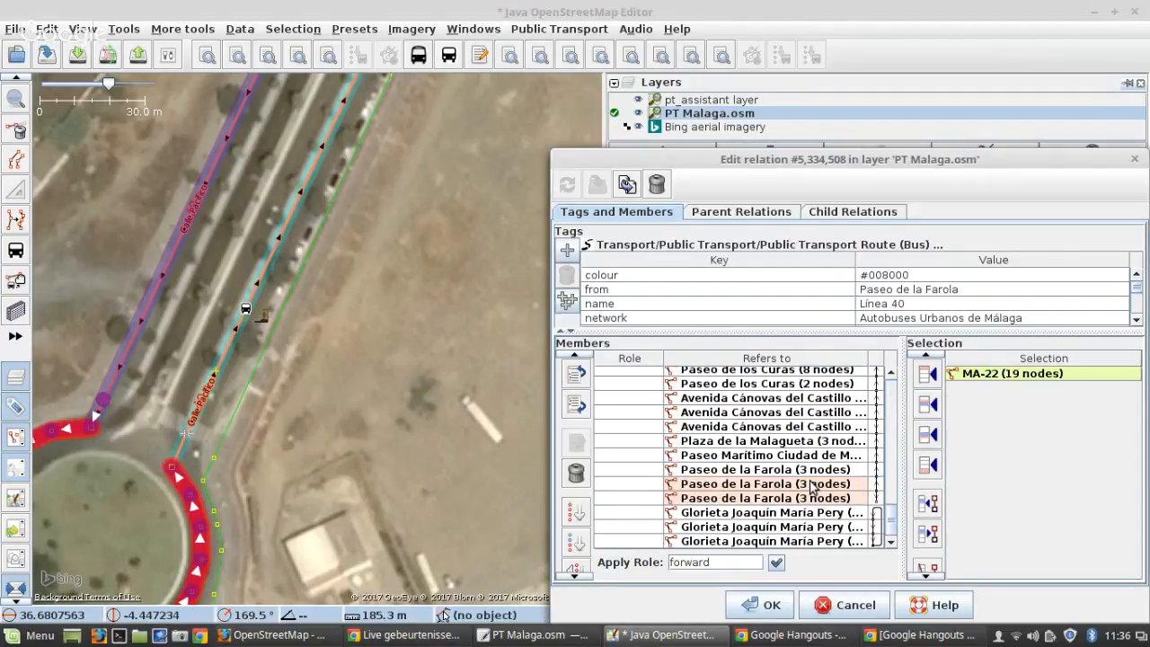
key("ctrl+a")
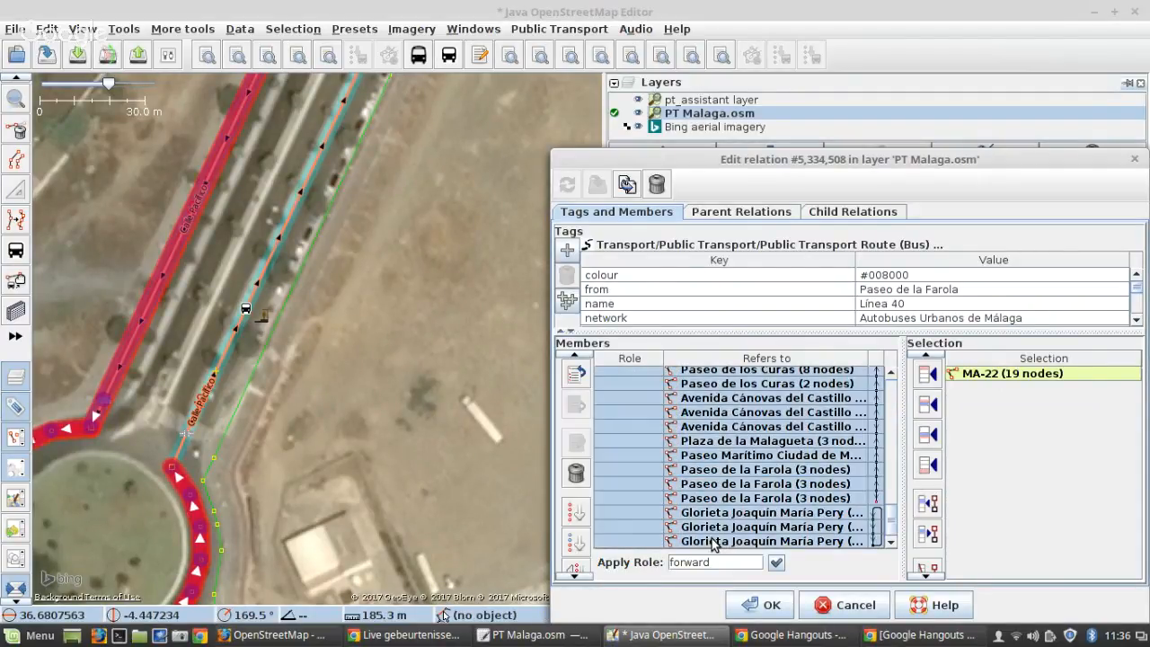
left_click(577, 547)
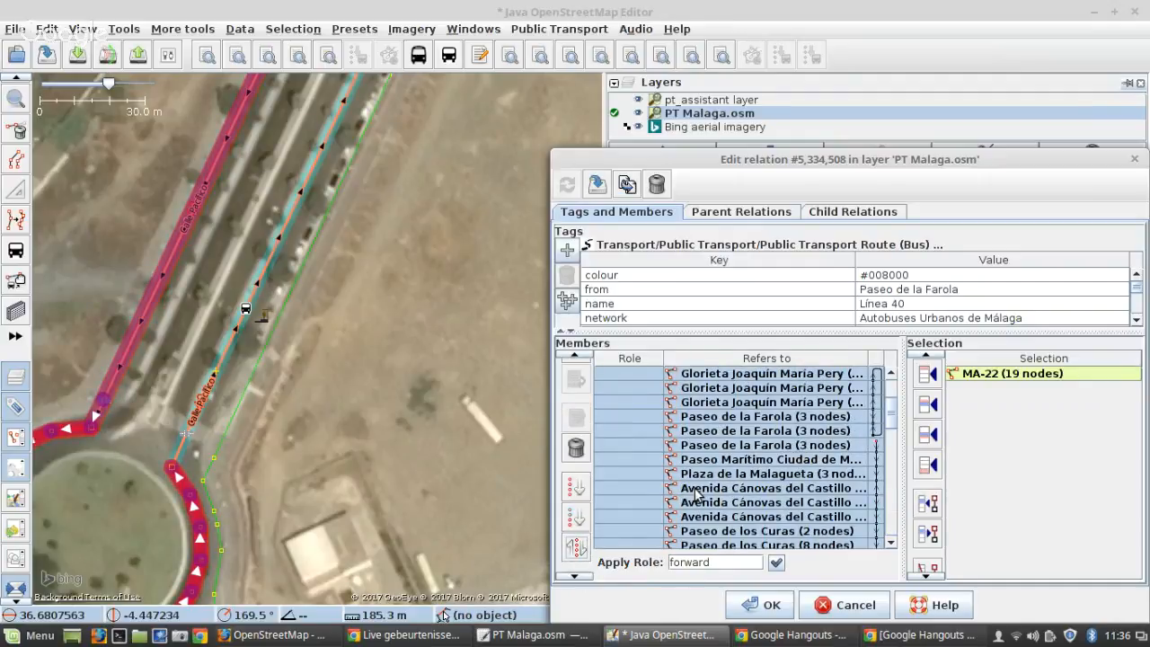
Step: Check the Paseo de la Farola ways on the map and reverse the order of the first four way members, including the three Glorieta segments
scroll(719, 450, "up", 1)
left_click(703, 430)
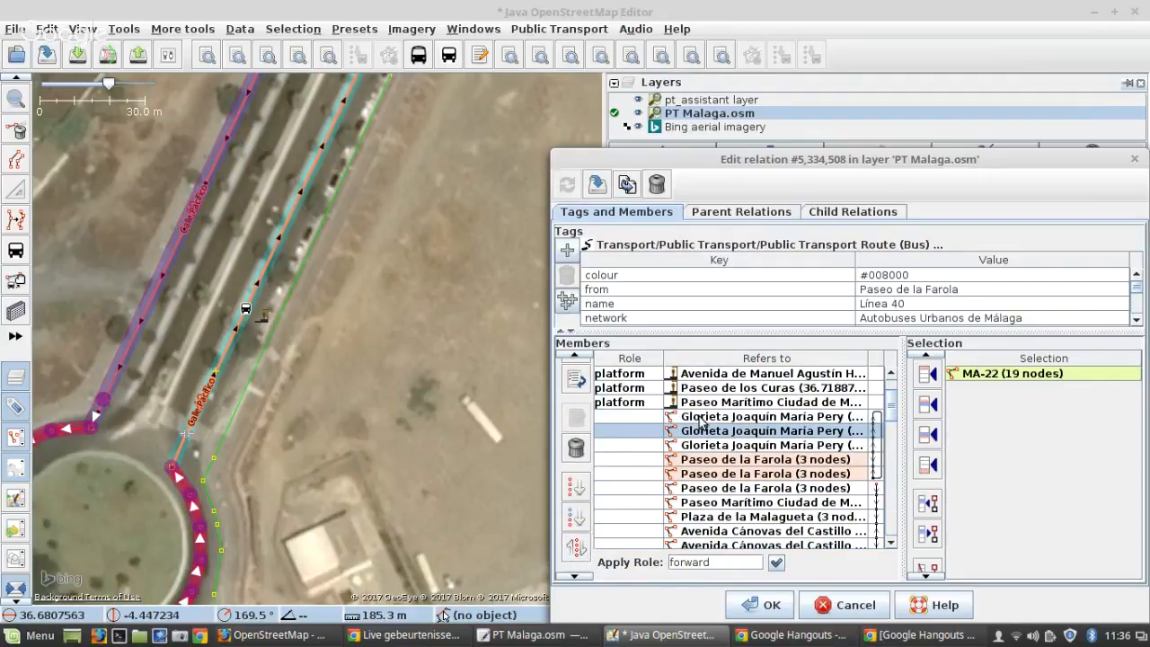
right_click(715, 489)
left_click(739, 495)
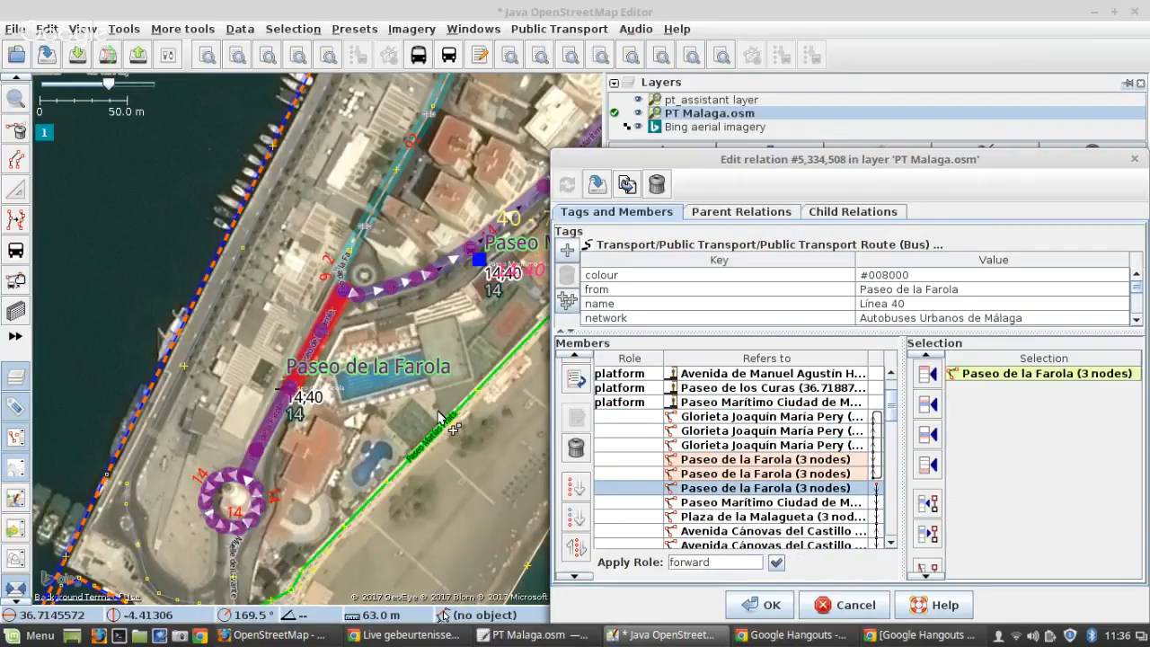
scroll(321, 404, "up", 2)
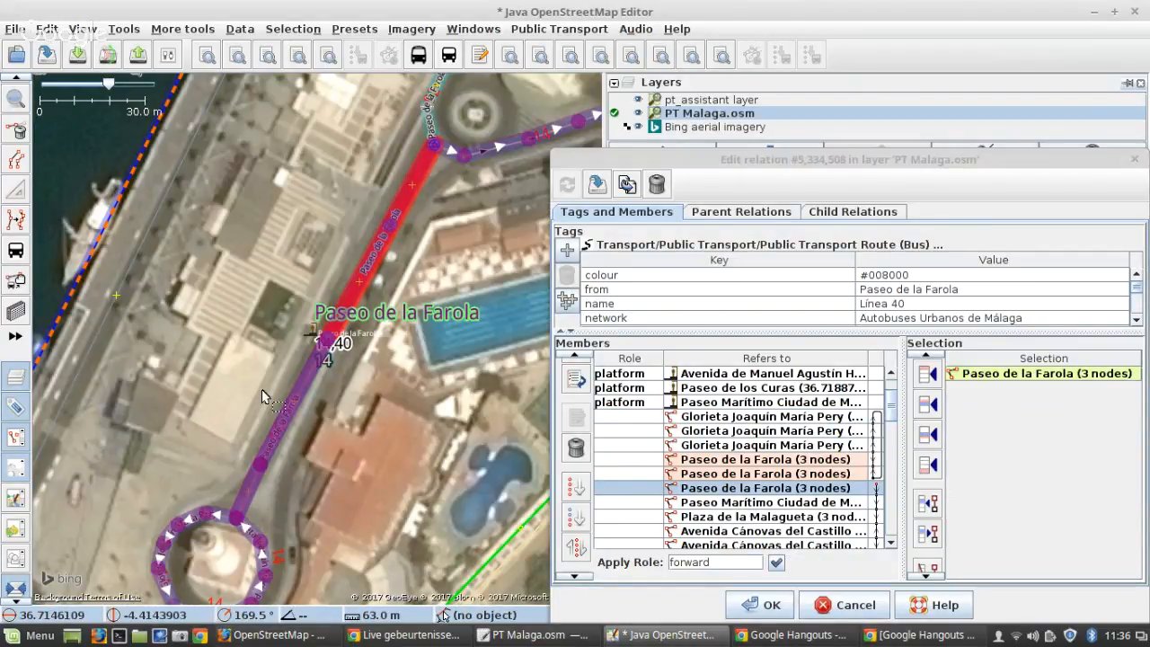
scroll(320, 356, "up", 2)
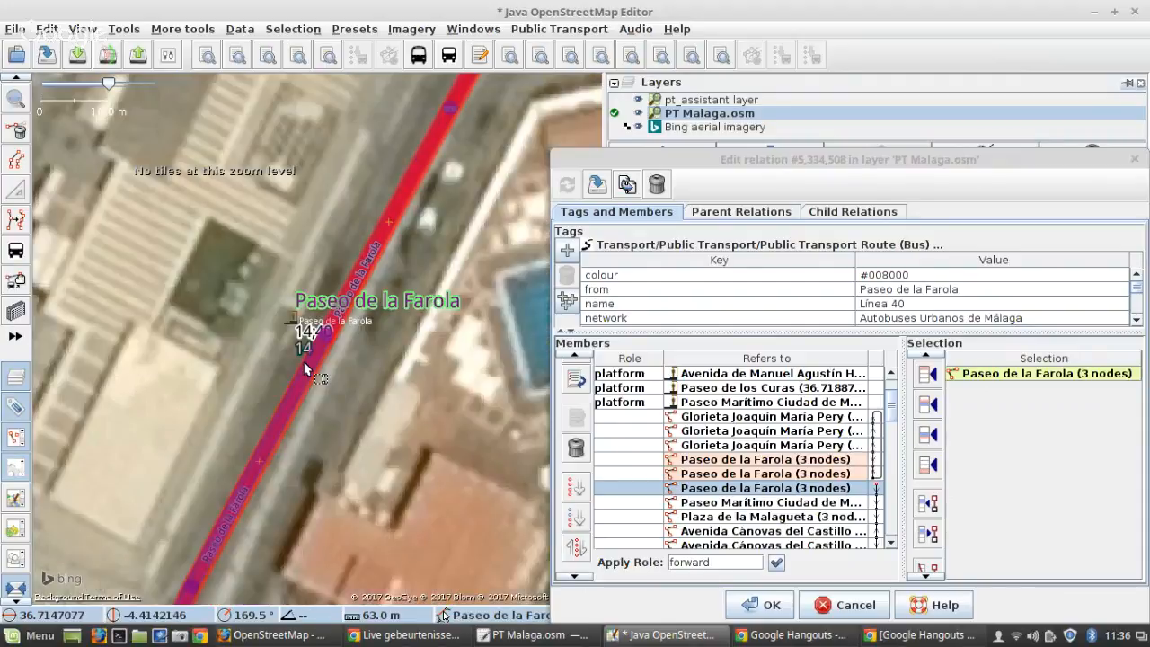
left_click(726, 459)
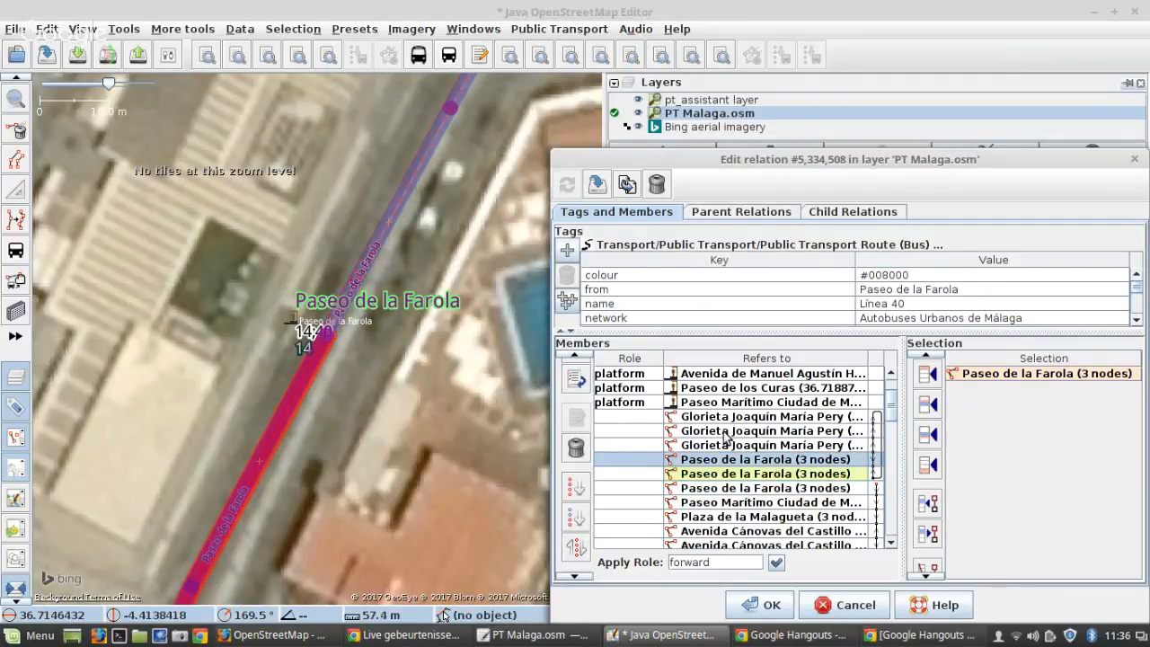
left_click(724, 417, "shift")
left_click(576, 549)
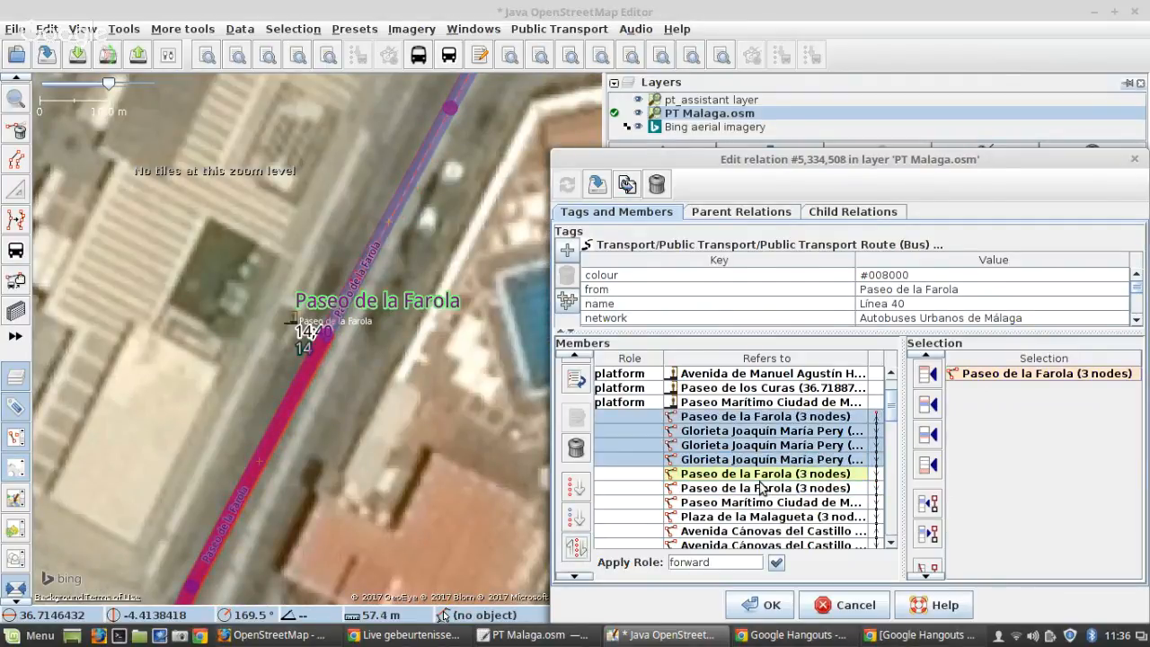
Step: Add the Paseo de la Farola platform node as the first member of the route relation, ahead of Pacífico - Princesa
left_click(700, 443)
left_click(701, 431)
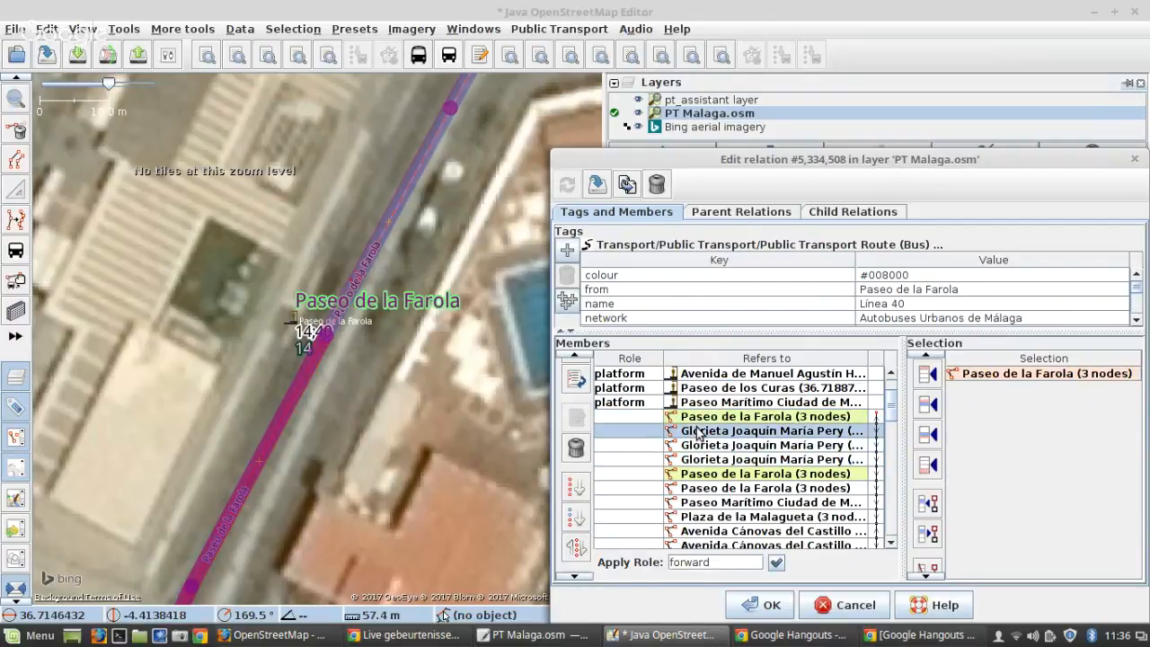
scroll(332, 420, "down", 4)
scroll(274, 499, "up", 2)
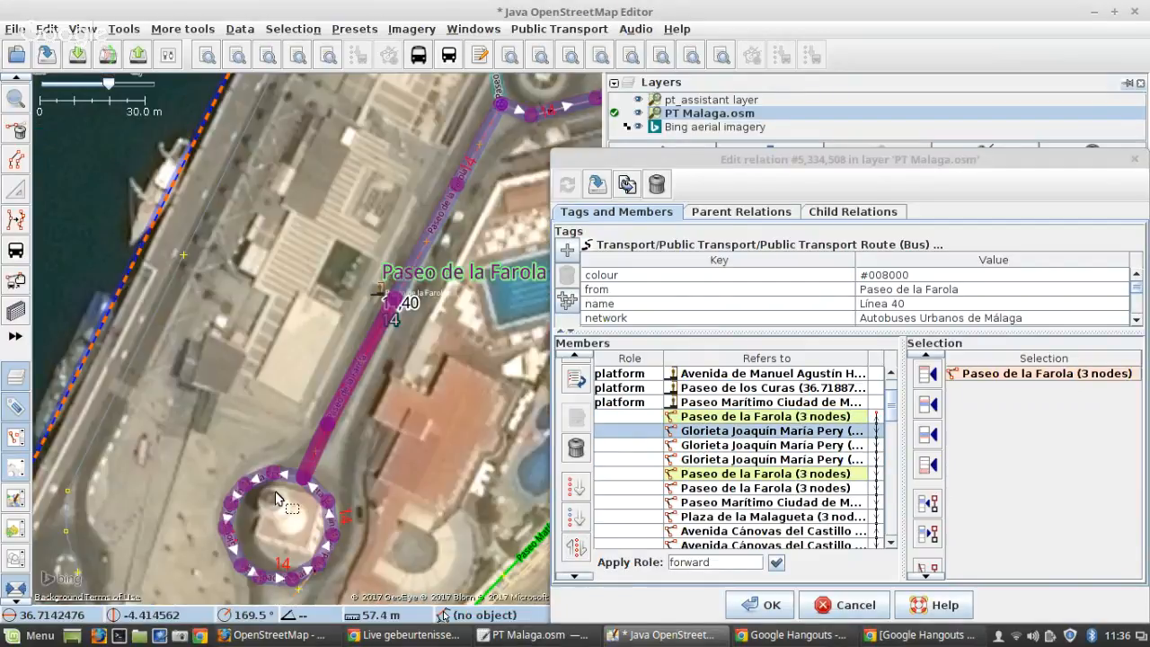
scroll(275, 499, "down", 2)
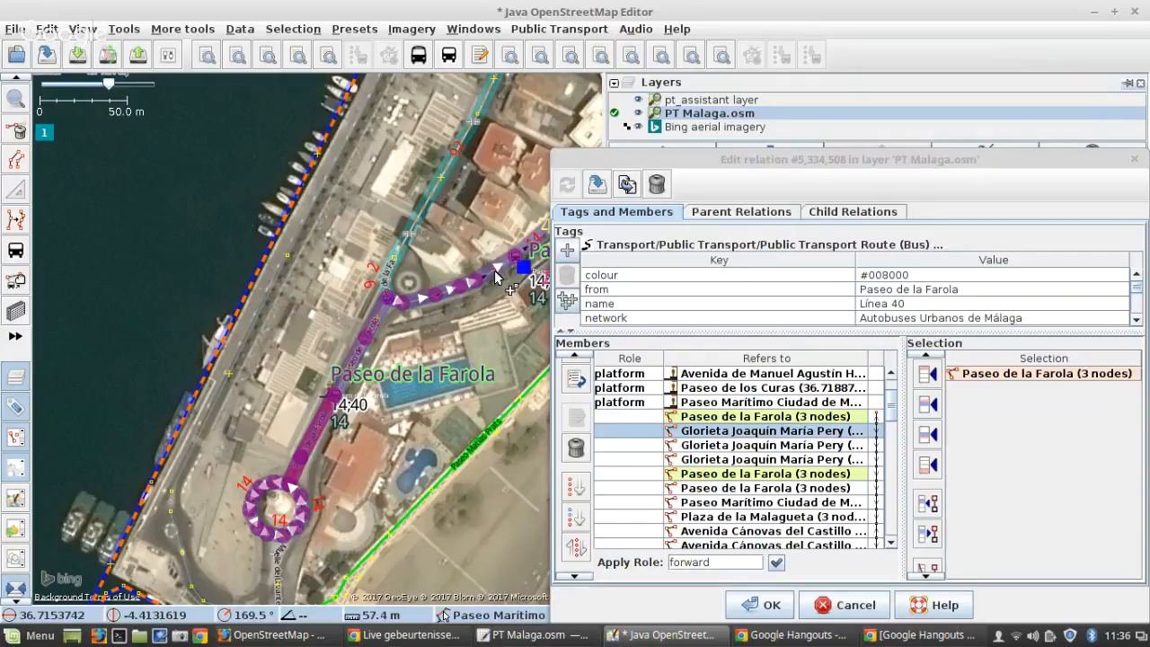
scroll(309, 398, "up", 2)
left_click(344, 391)
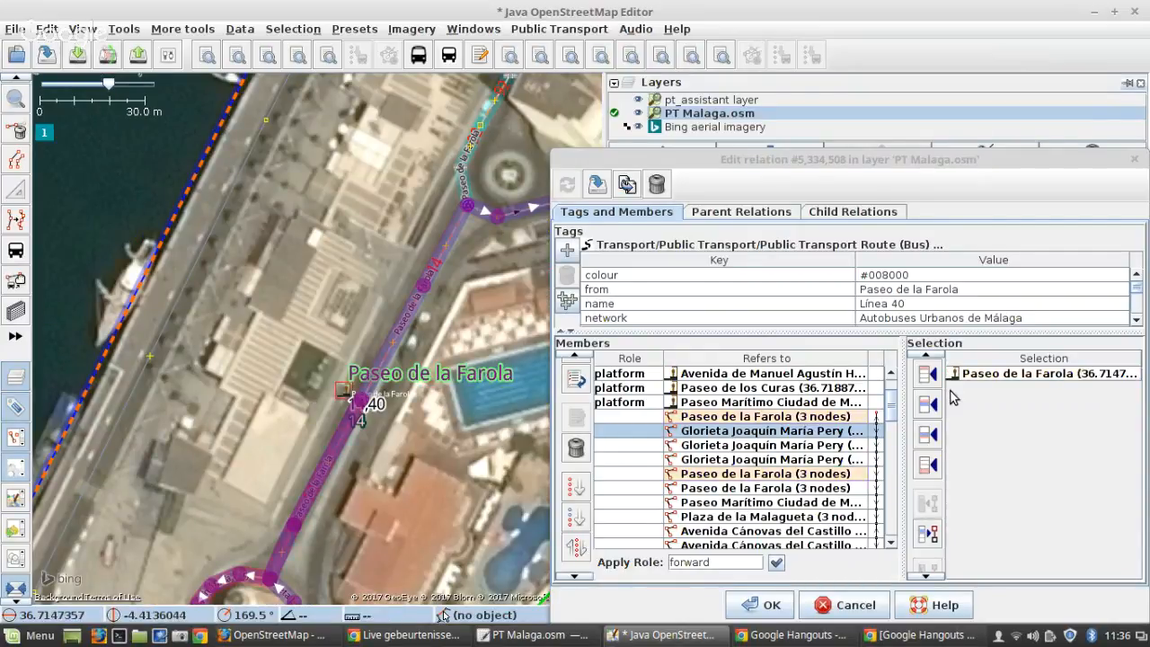
left_click(929, 375)
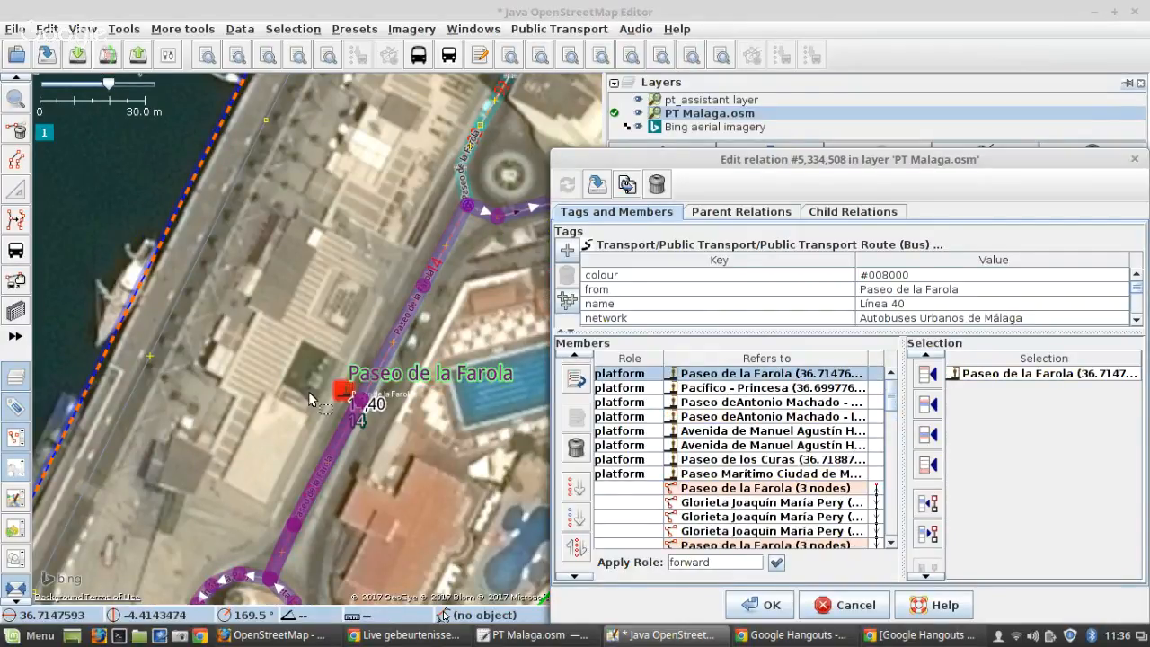
Step: Reverse the order of the platform members from Pacífico - Princesa through Paseo Marítimo Ciudad de Melilla, leaving Paseo de la Farola first
scroll(257, 405, "down", 2)
scroll(257, 406, "down", 2)
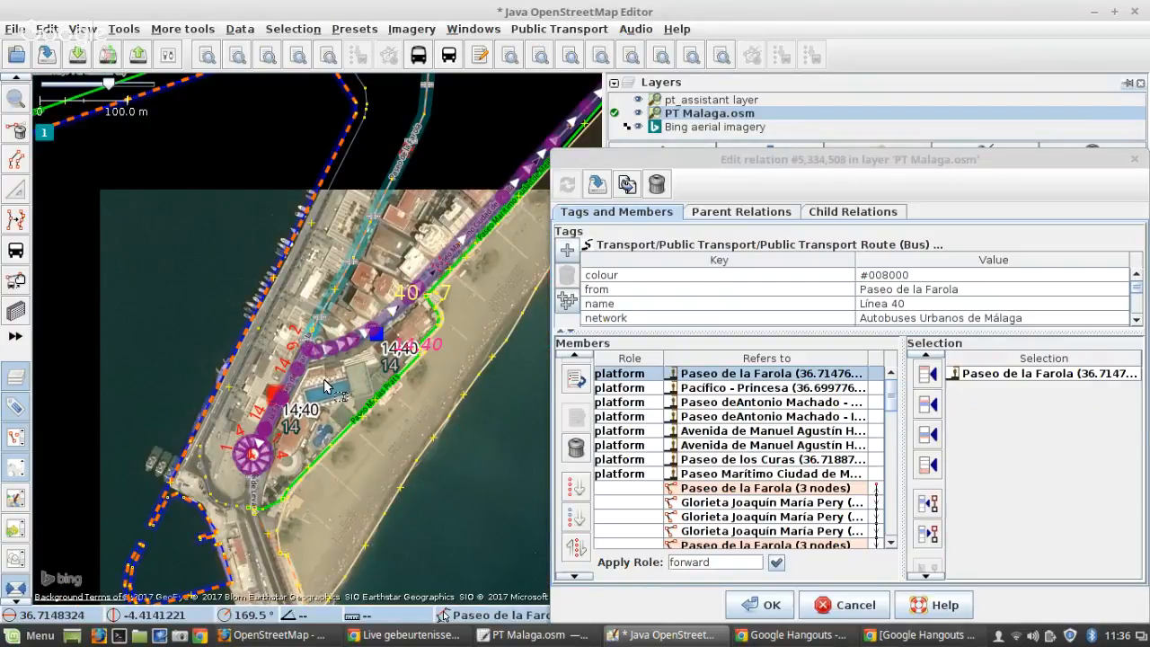
scroll(409, 292, "up", 3)
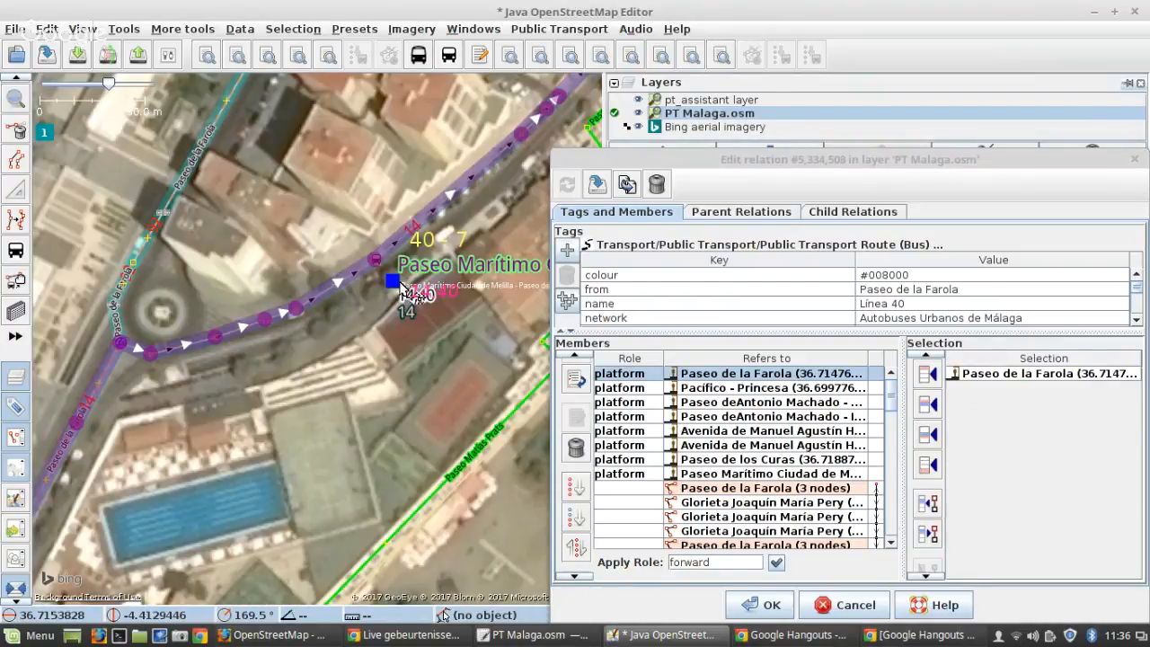
left_click(395, 286)
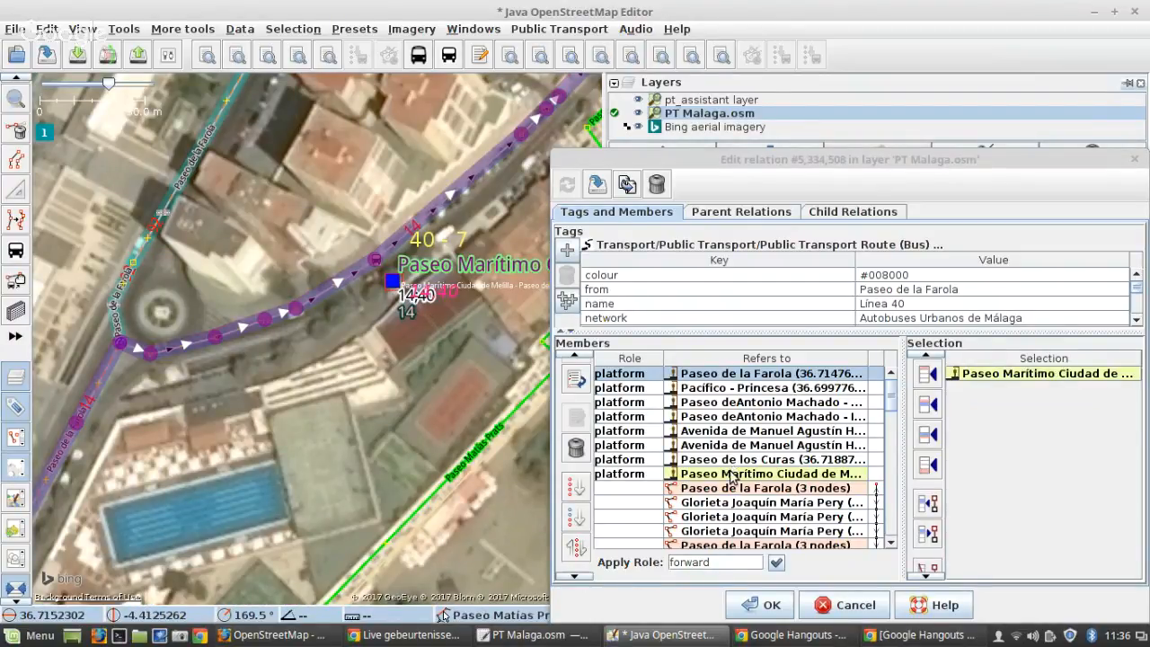
left_click(733, 476)
left_click(717, 388, "shift")
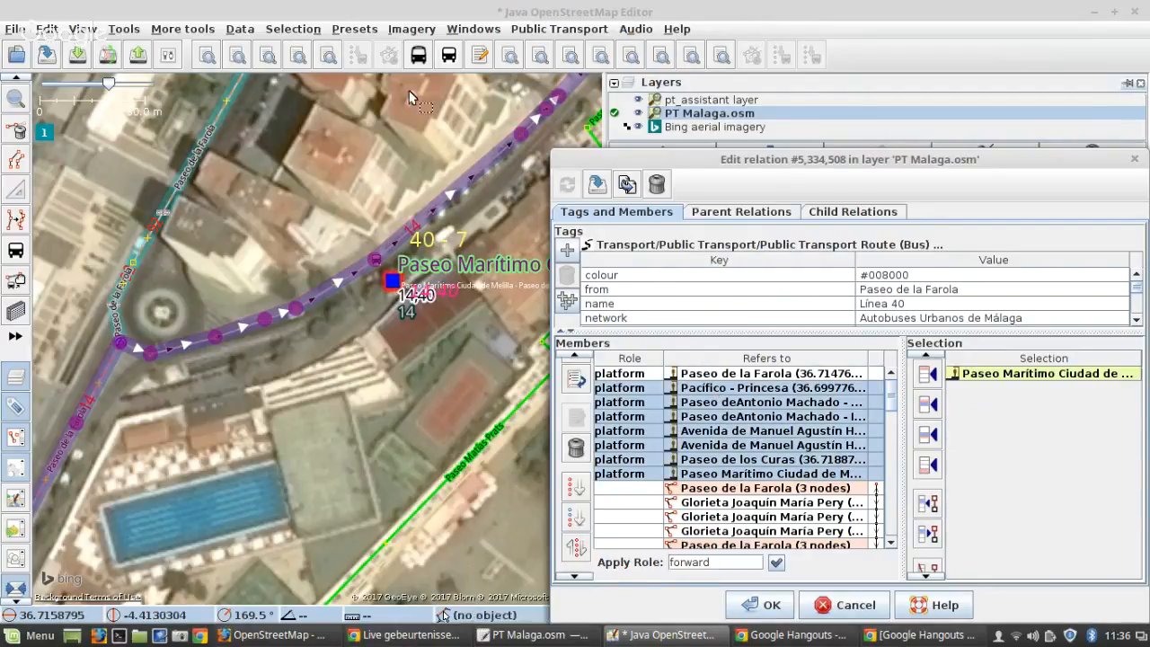
left_click(576, 543)
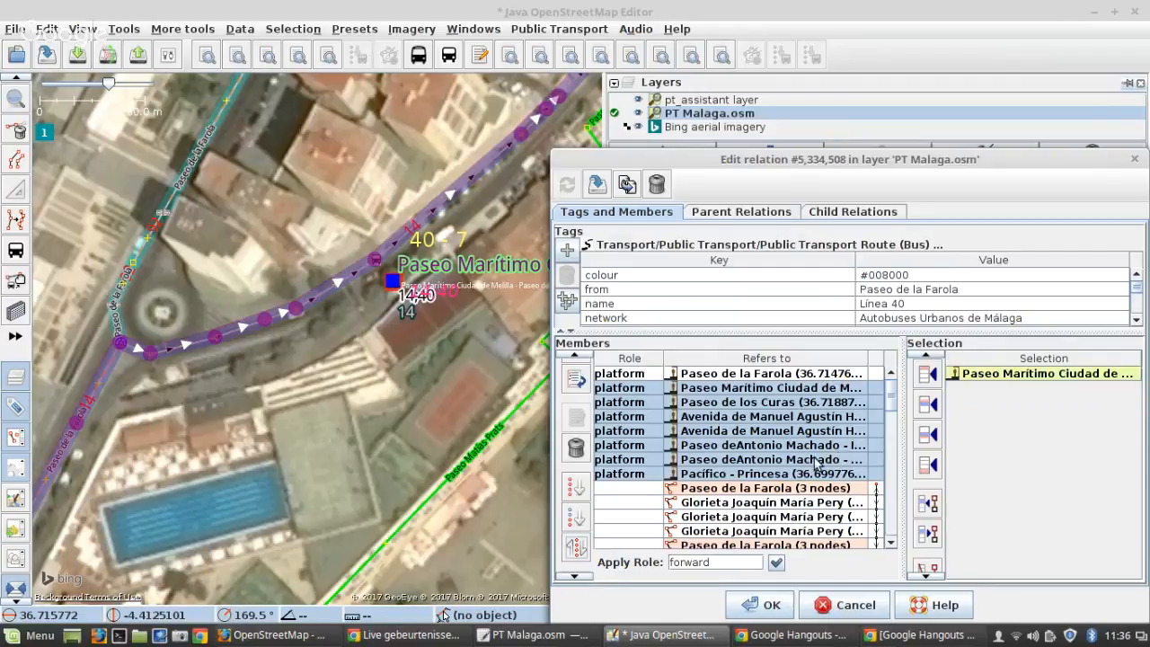
Step: Zoom to the final MA-22 roundabout way, add the nearby Calle Pacífico platform after the last platform member and apply the relation changes
scroll(737, 479, "down", 10)
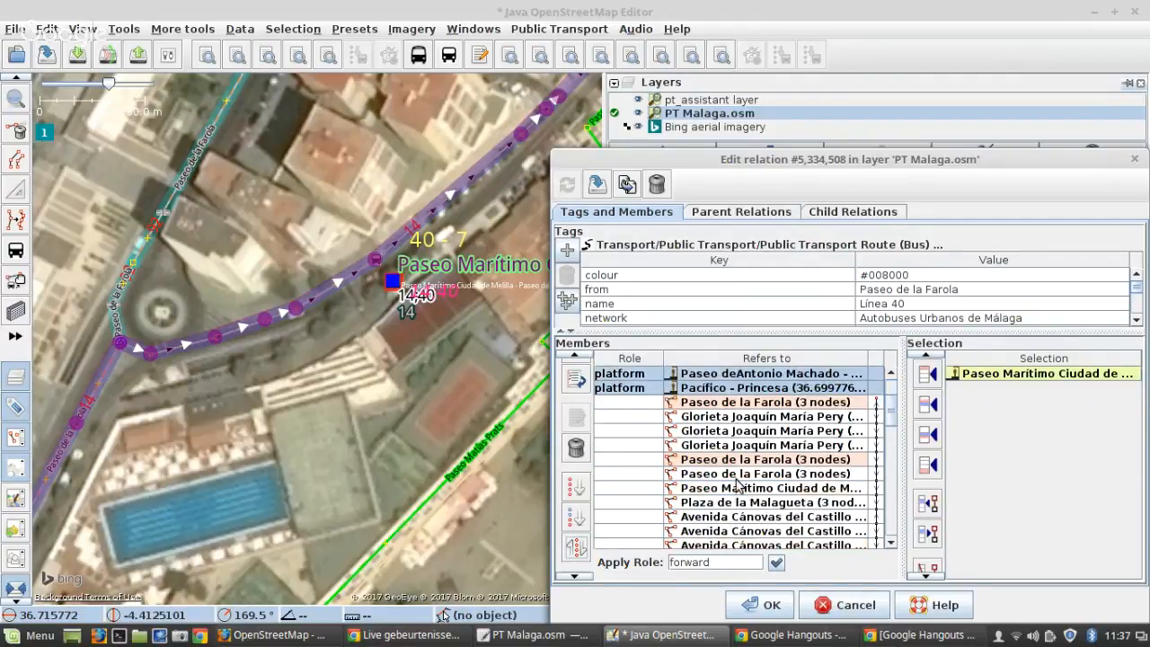
right_click(764, 540)
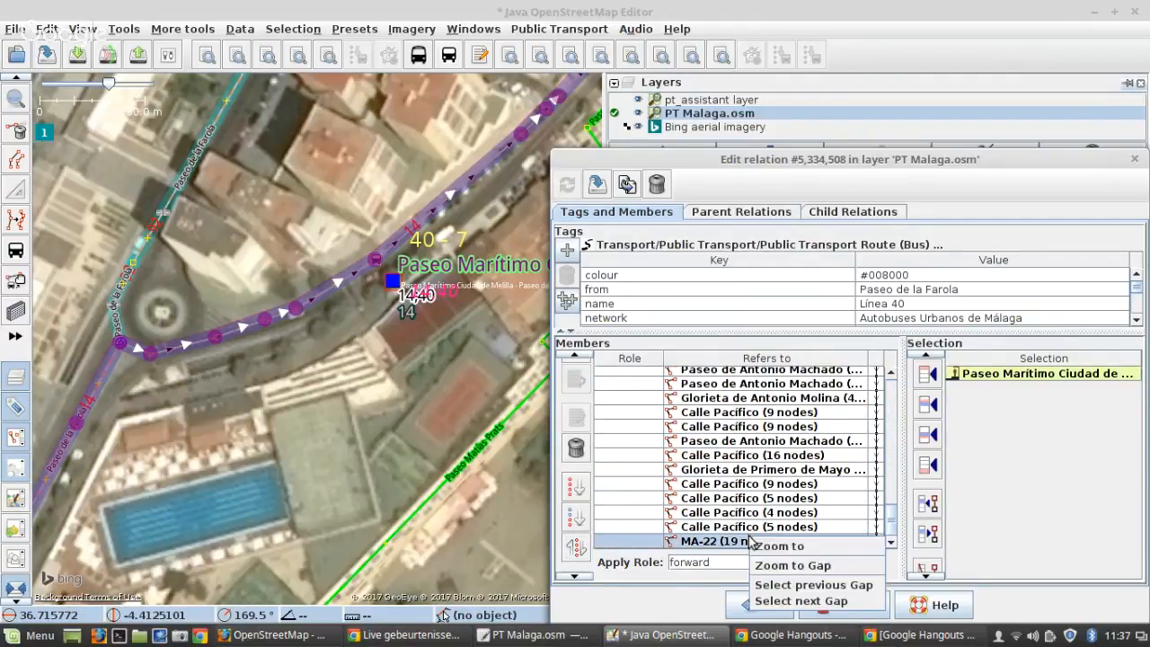
left_click(780, 545)
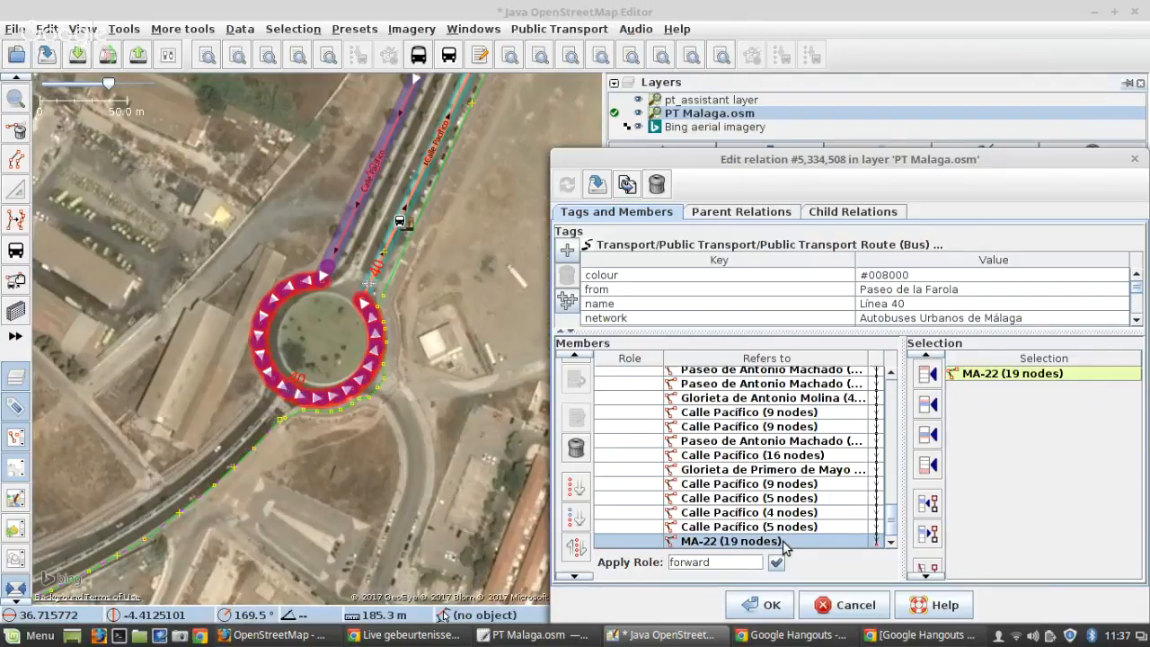
scroll(364, 281, "up", 1)
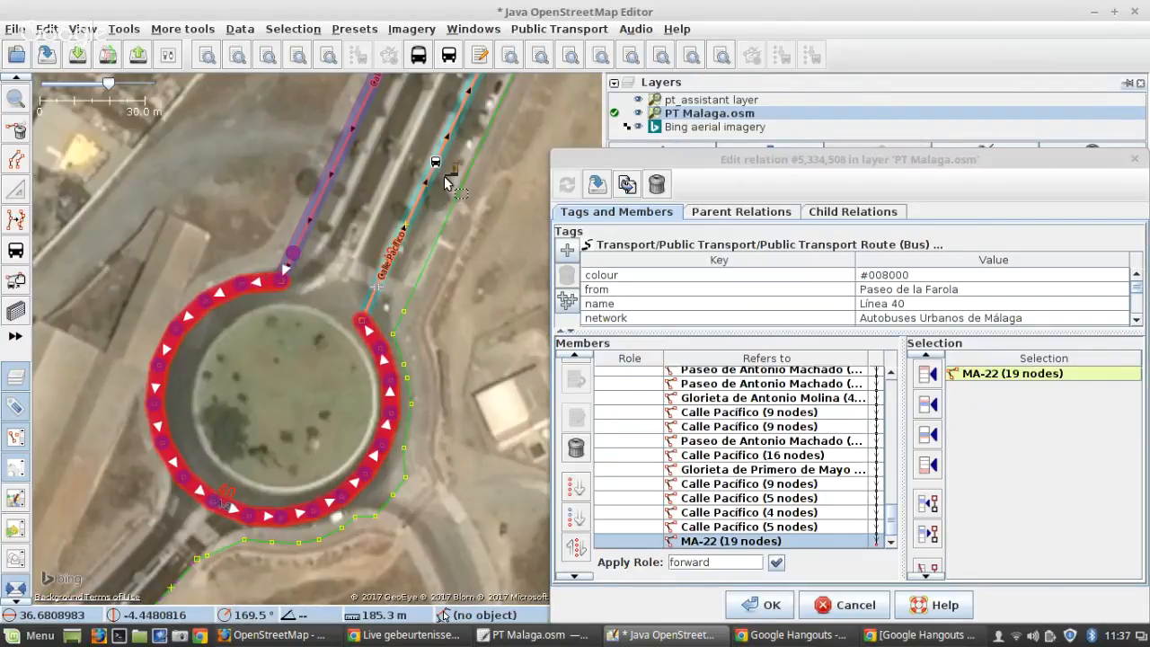
left_click(447, 180)
scroll(818, 436, "up", 1)
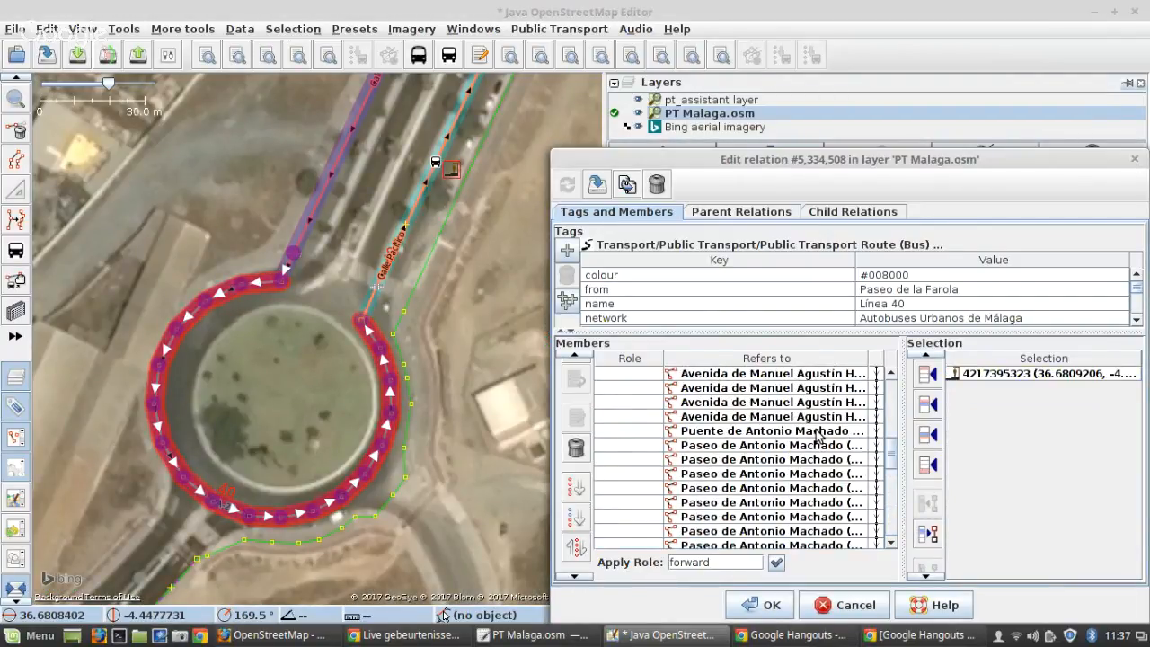
scroll(818, 436, "up", 3)
scroll(782, 440, "down", 10)
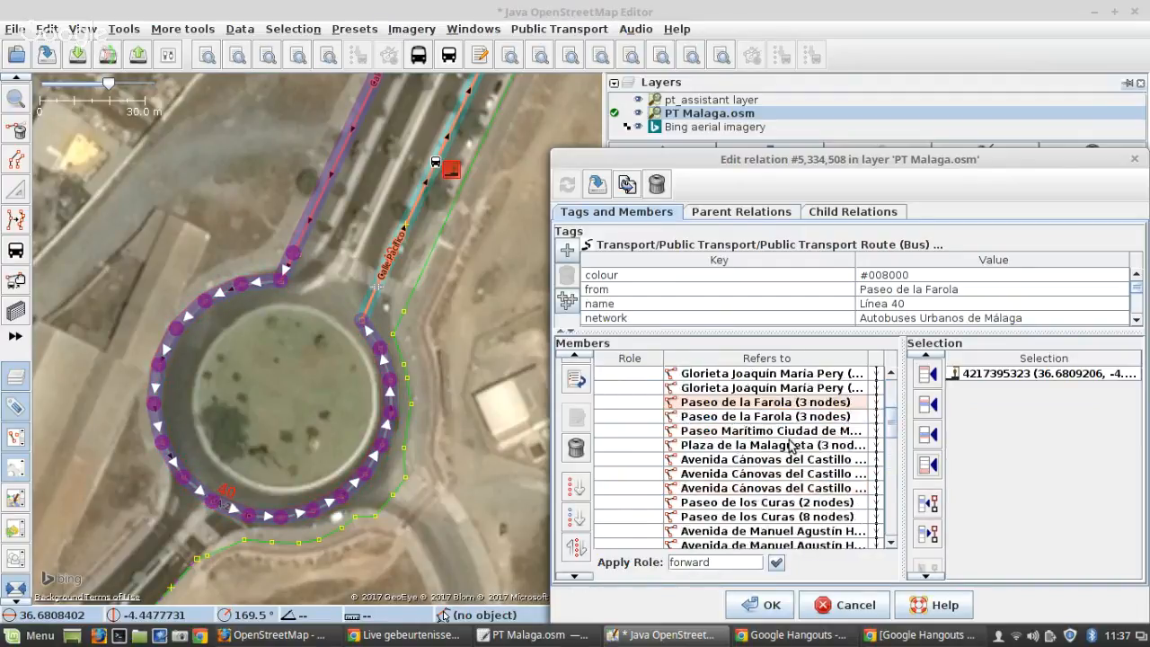
left_click(597, 185)
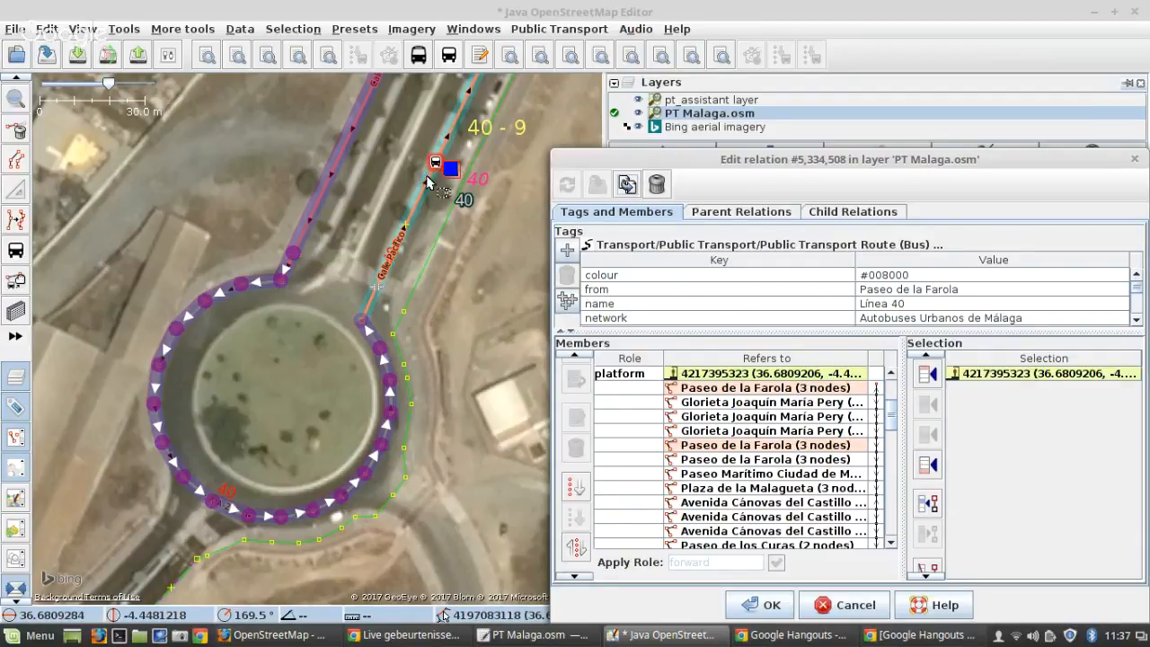
Step: Append the Calle Pacífico way beside the final platform after MA-22 as the last member and apply the change
left_click(429, 180)
left_click(927, 464)
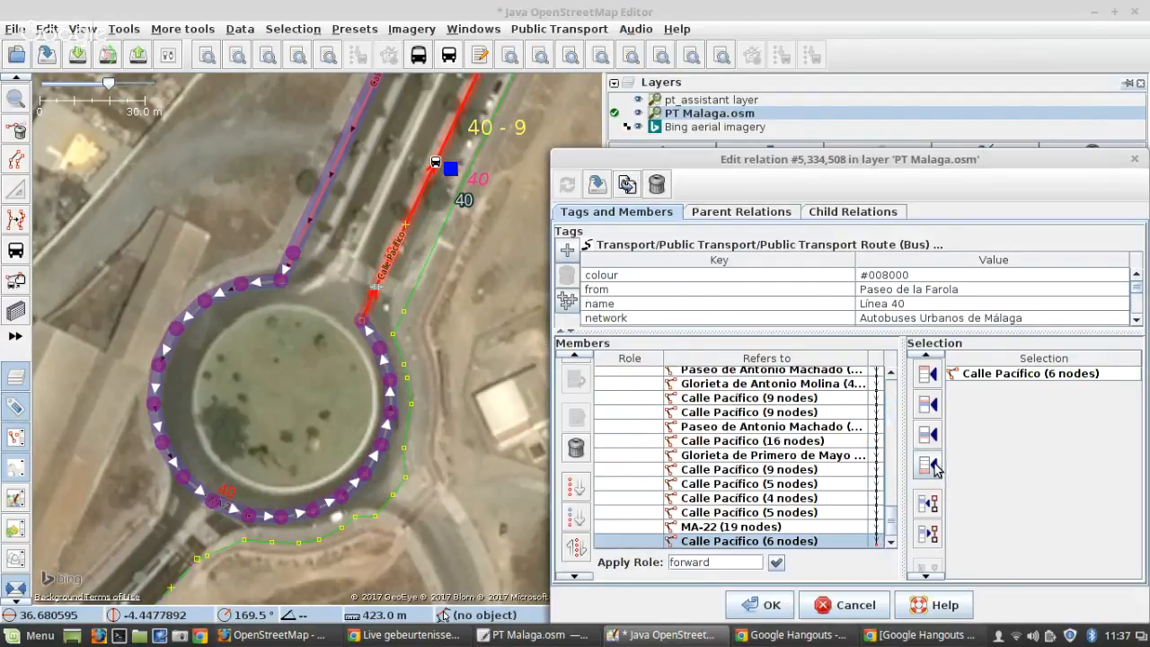
left_click(589, 184)
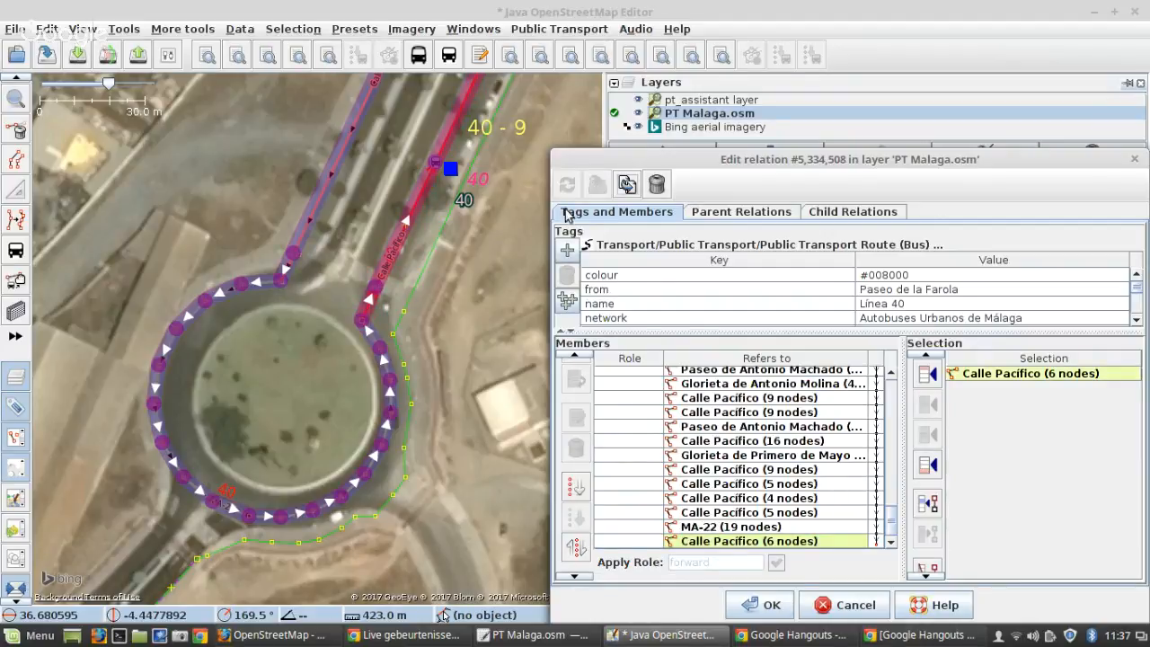
Step: Split Calle Pacífico at the stop position beside the final platform and refresh the relation's members to match
left_click(15, 253)
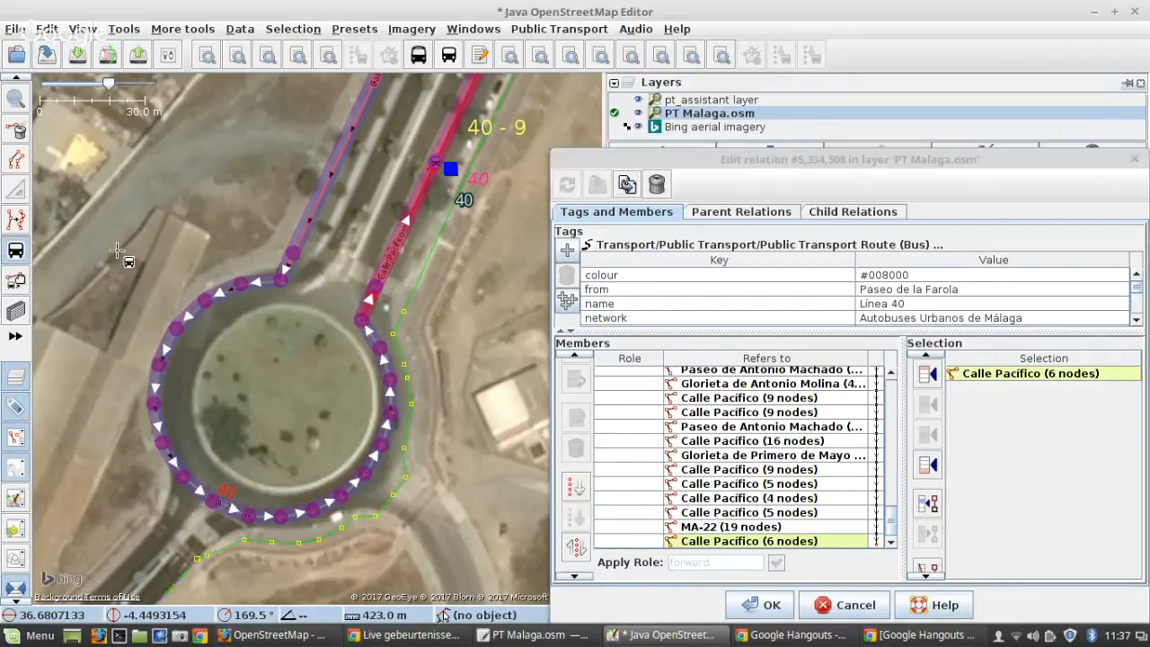
left_click(436, 162)
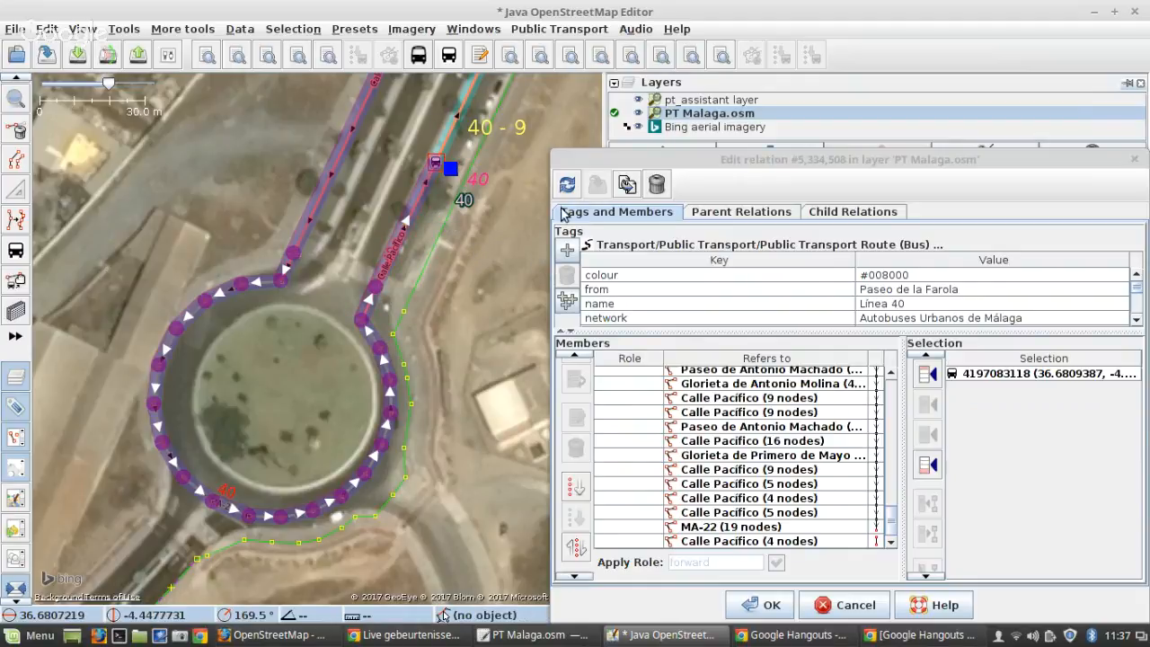
left_click(775, 541)
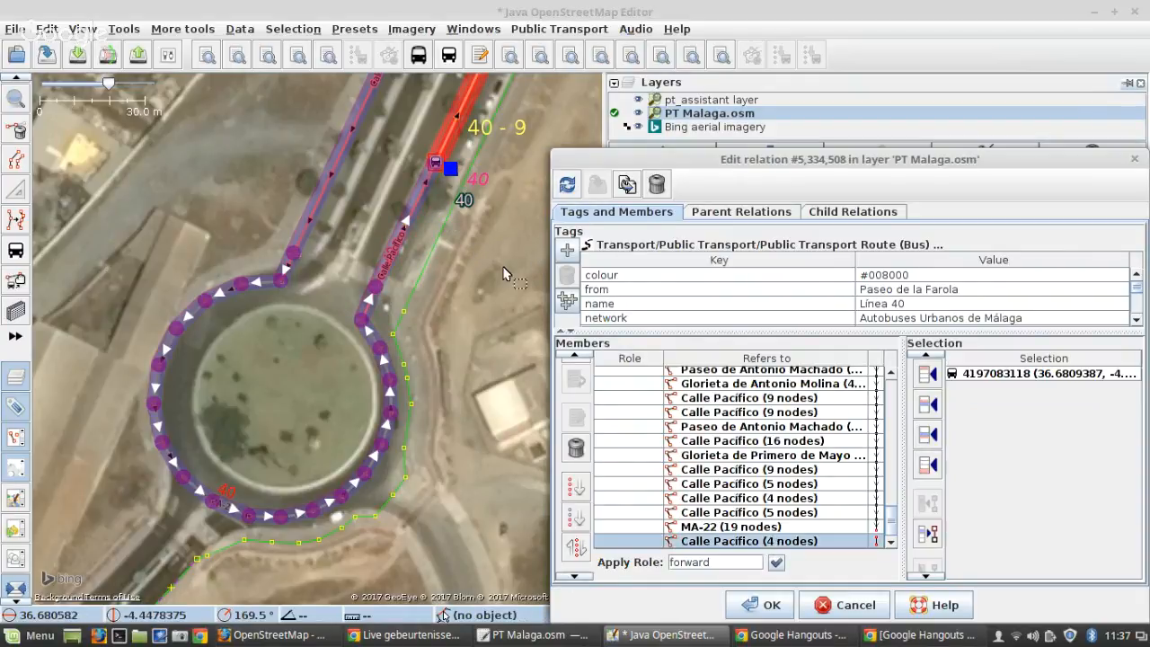
left_click(567, 184)
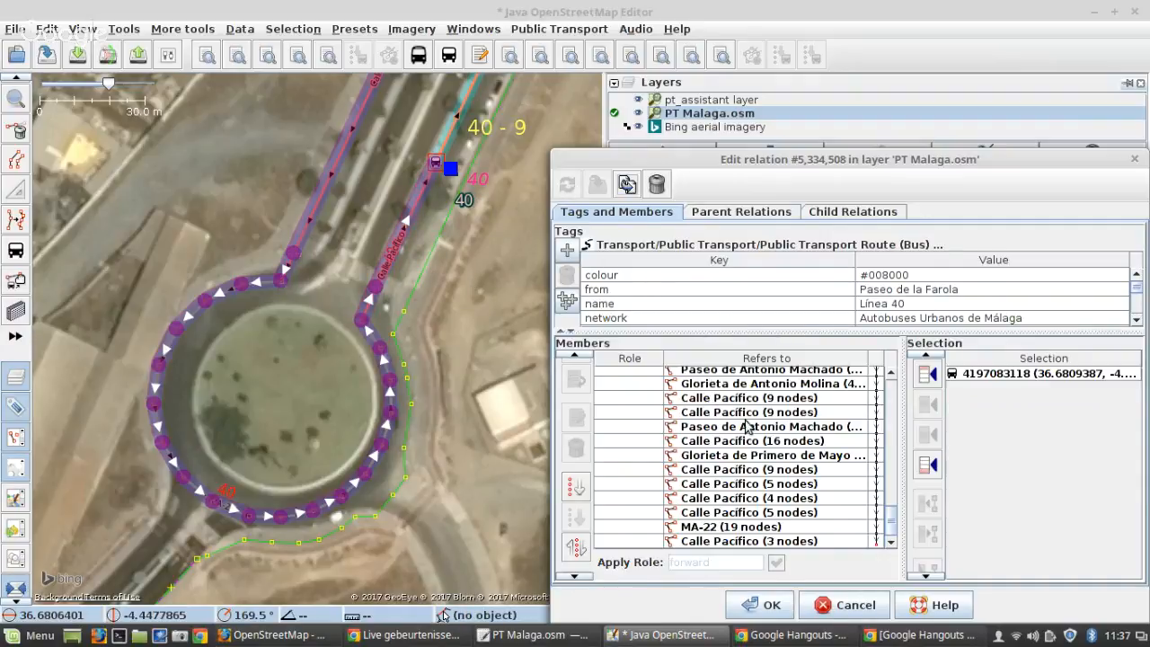
Step: Review the platform order and trace the route on the map from the MA-22 roundabout to Pacífico - Princesa, closing the relation editor
scroll(842, 511, "up", 5)
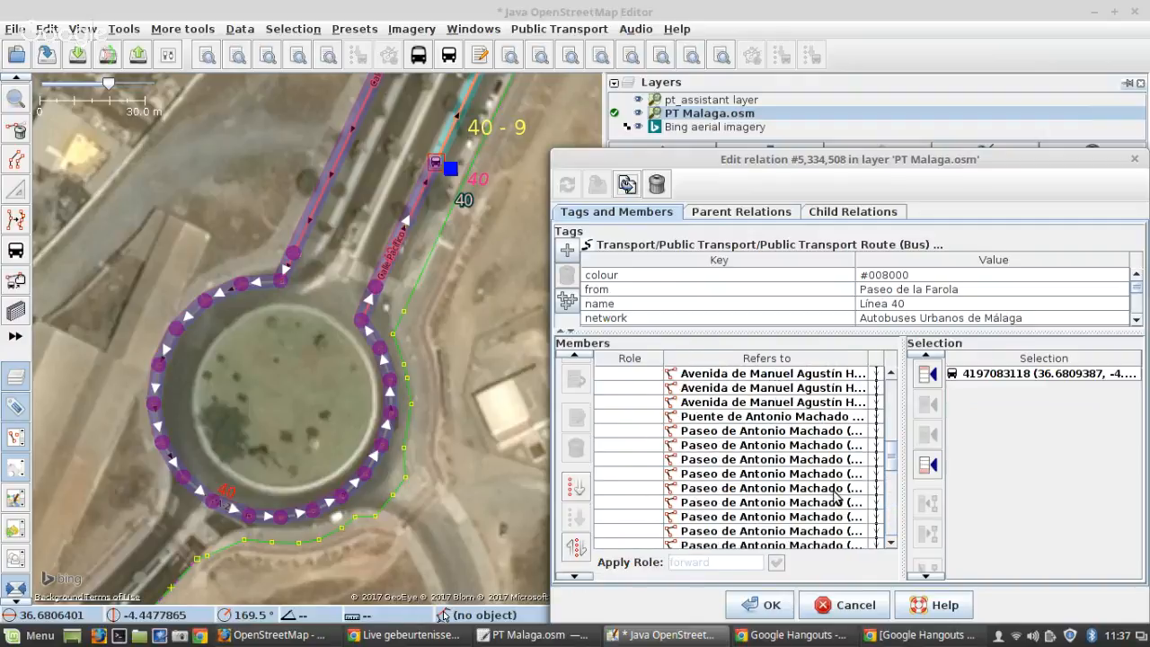
scroll(836, 494, "up", 3)
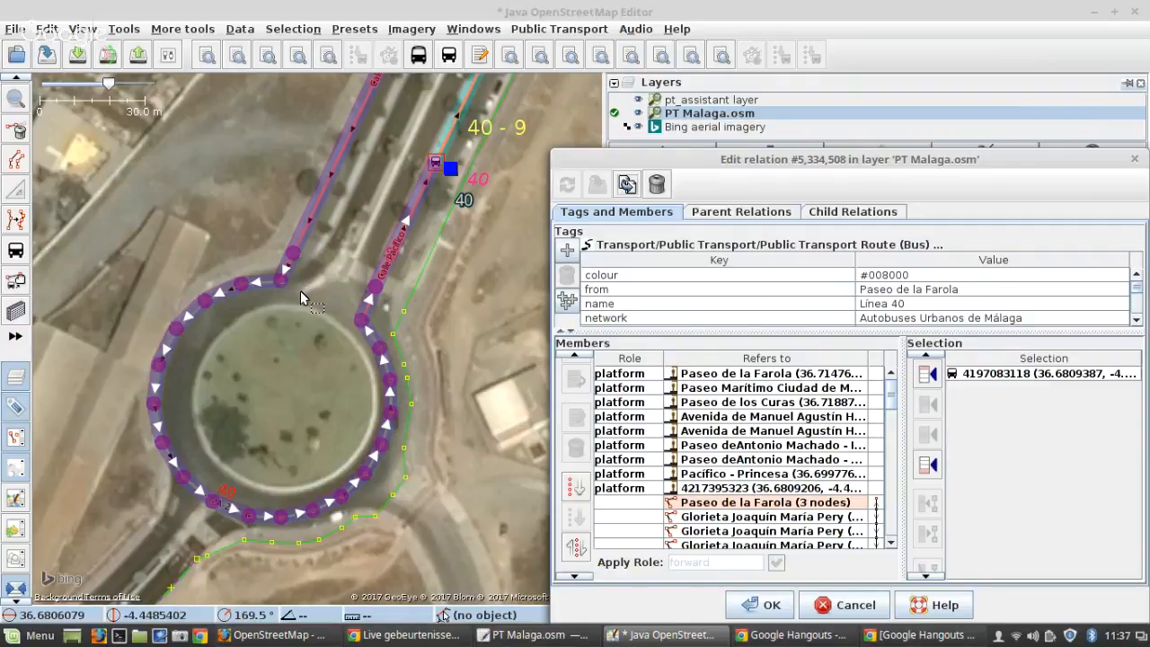
mouse_move(755, 436)
scroll(412, 397, "down", 3)
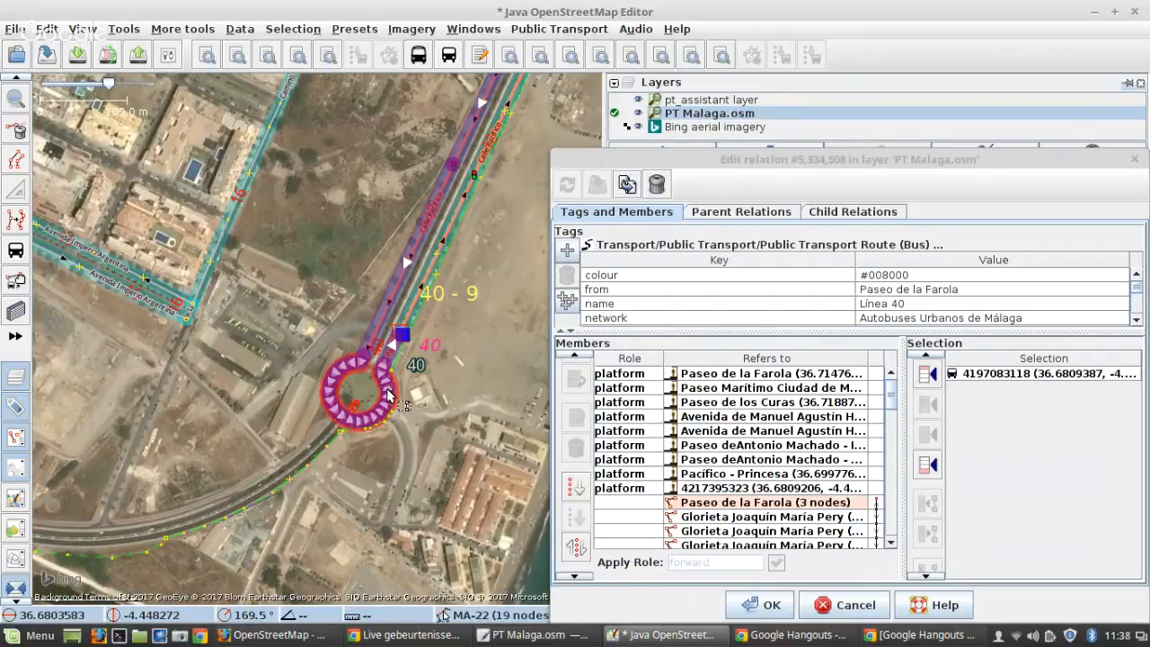
left_click_drag(389, 396, 449, 216)
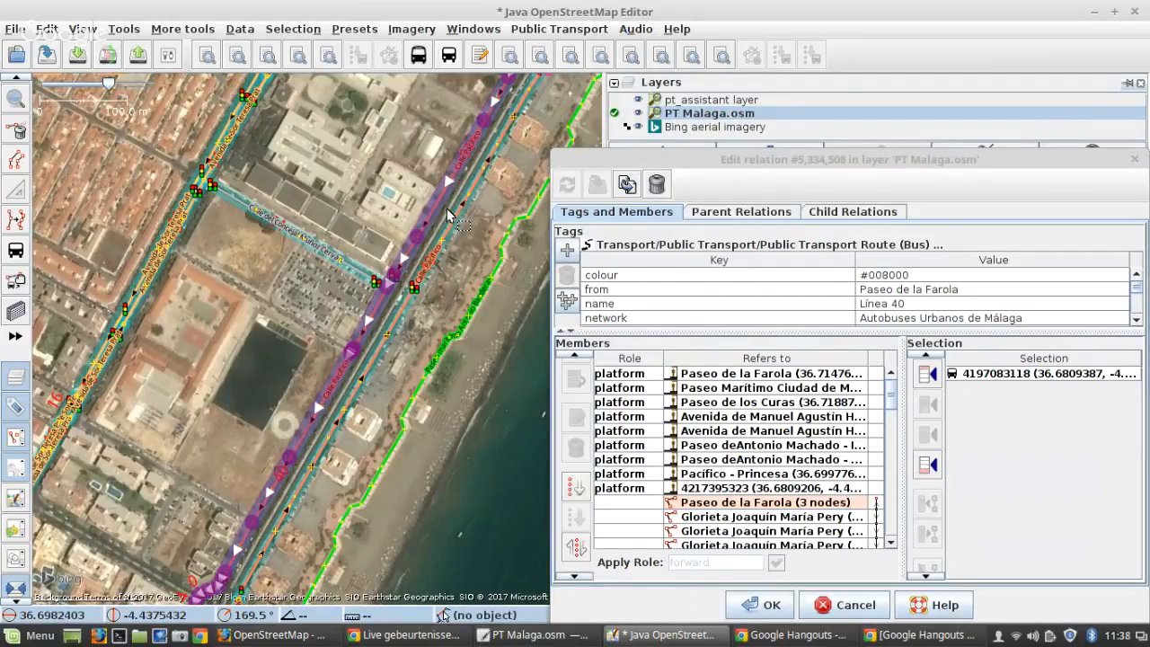
scroll(316, 358, "up", 3)
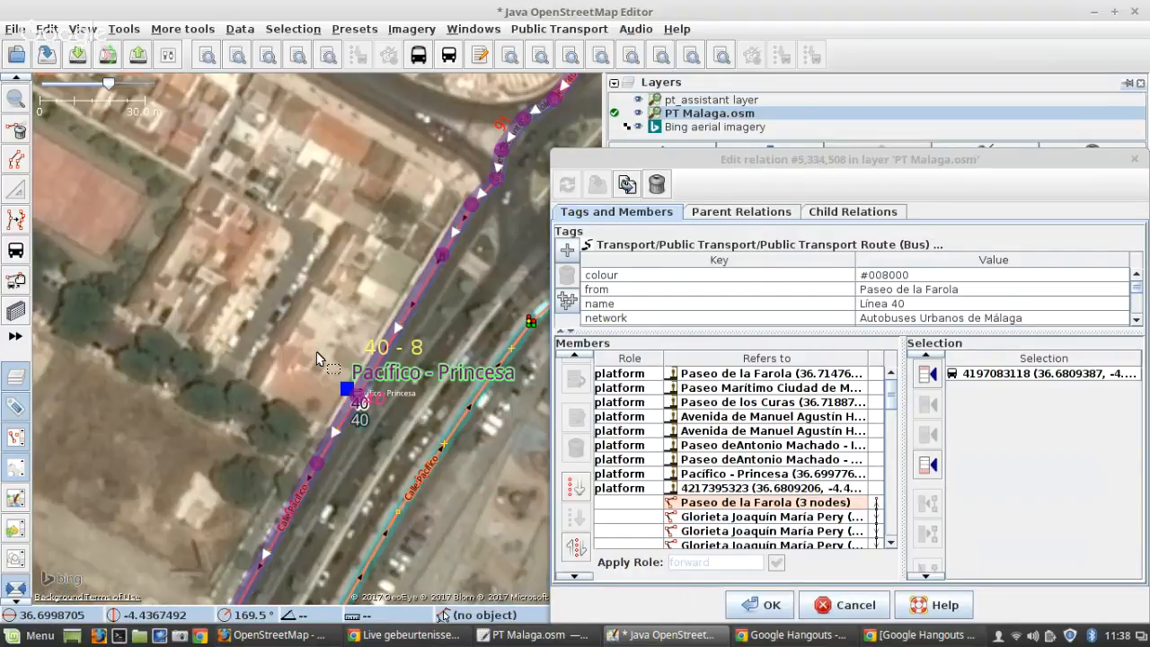
key("Escape")
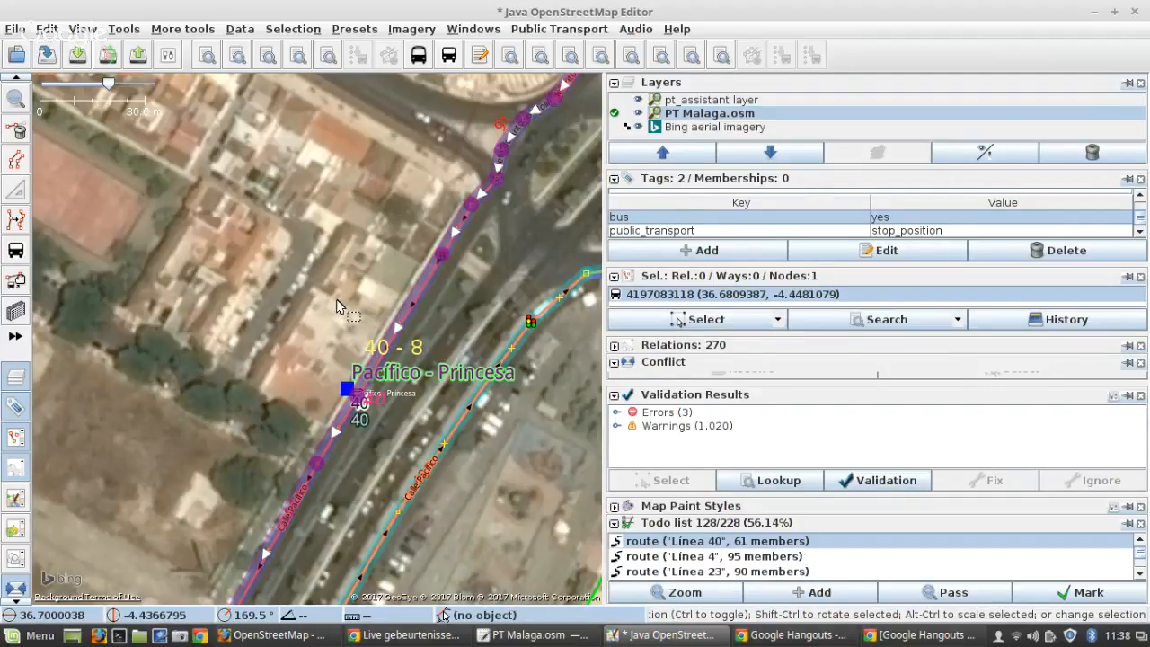
Step: Select the connected run of ways along the opposite carriageway of Calle Pacífico, near Pacífico - Princesa, and enlarge the selection list
scroll(332, 304, "down", 1)
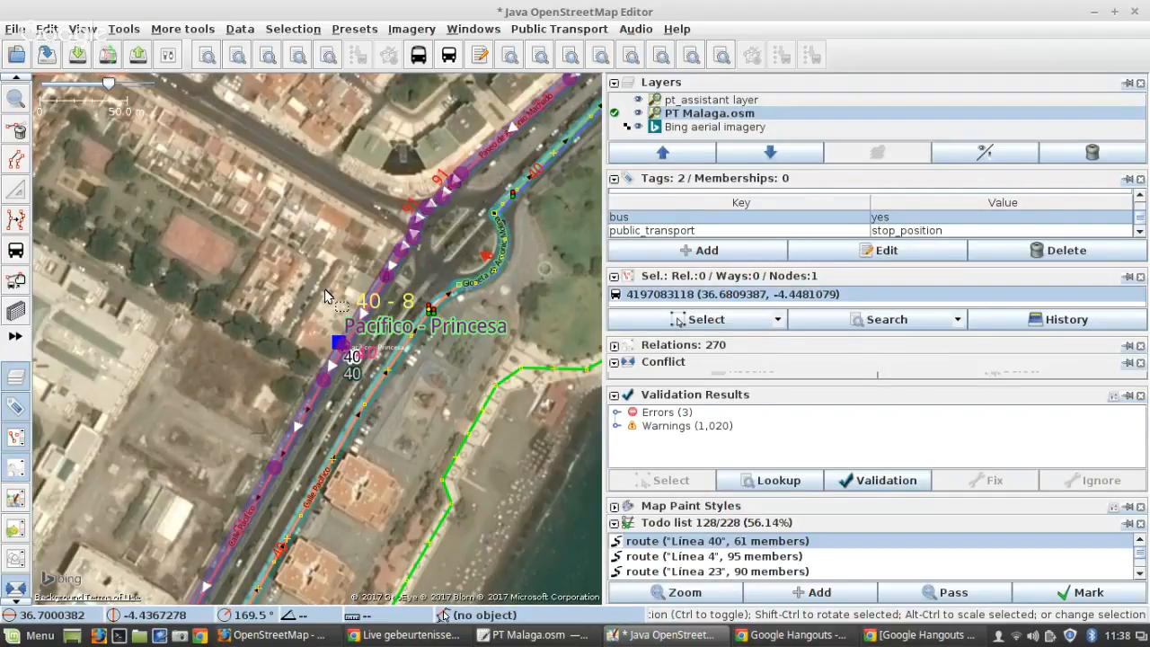
left_click_drag(325, 289, 296, 283)
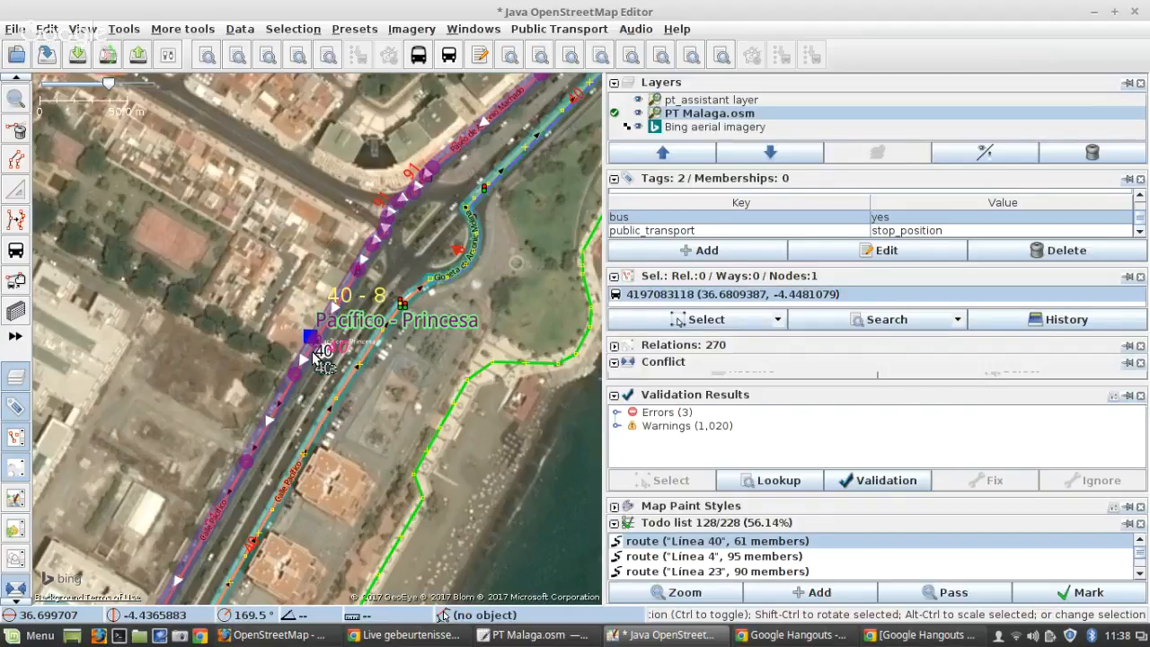
left_click(15, 280)
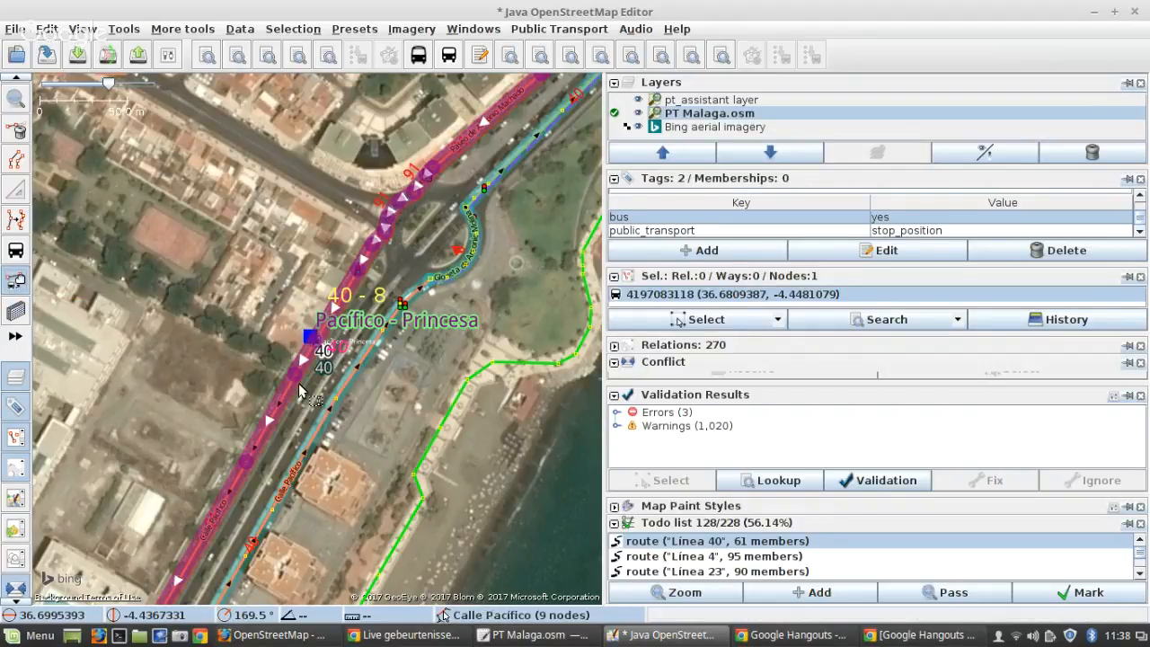
scroll(302, 393, "up", 1)
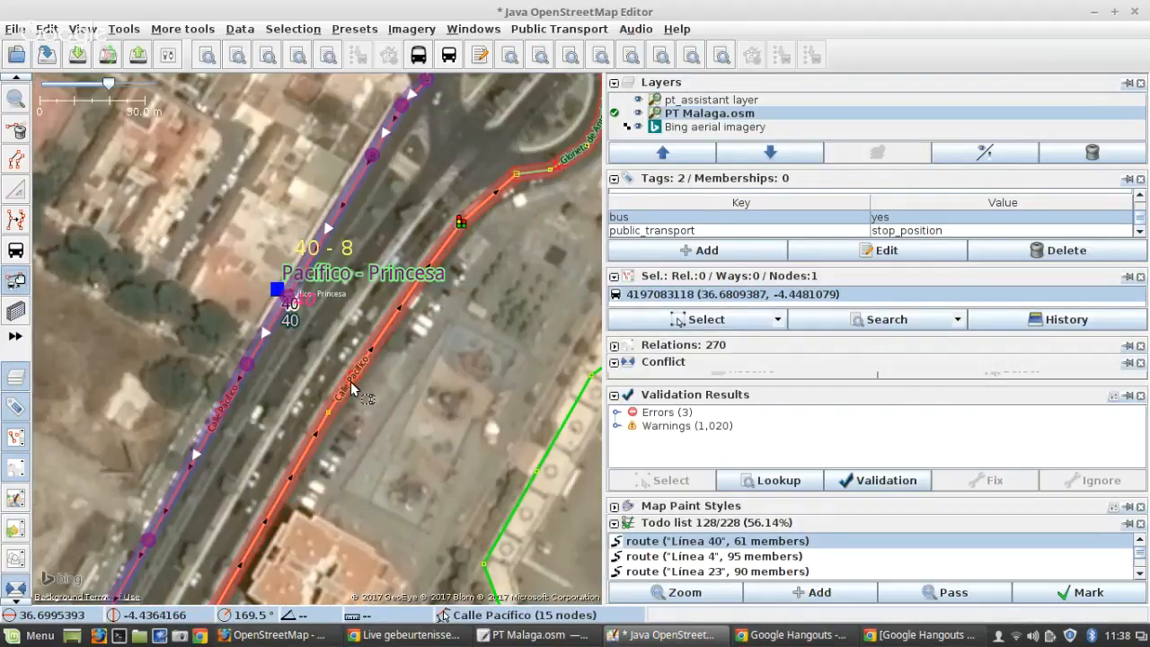
left_click(351, 381)
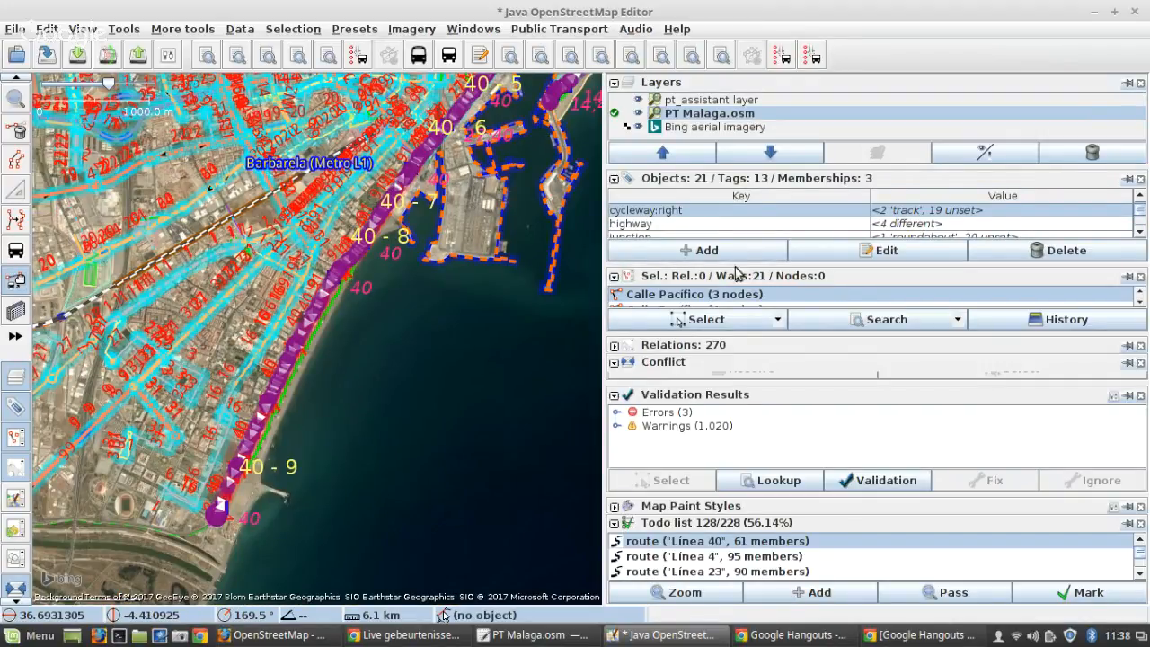
left_click_drag(735, 336, 719, 427)
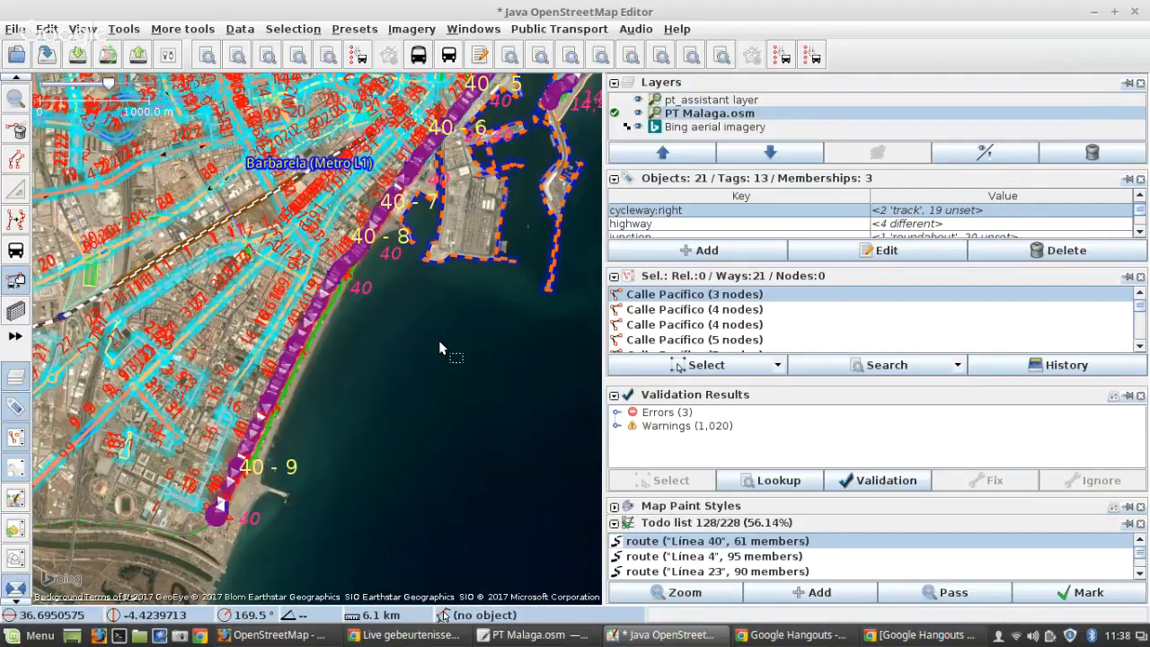
Step: Trace the selected opposite-carriageway ways on the map from the southern Calle Pacífico roundabout to Ingeniero Garnica, returning to the junction beside Pacífico - Princesa
scroll(216, 490, "up", 2)
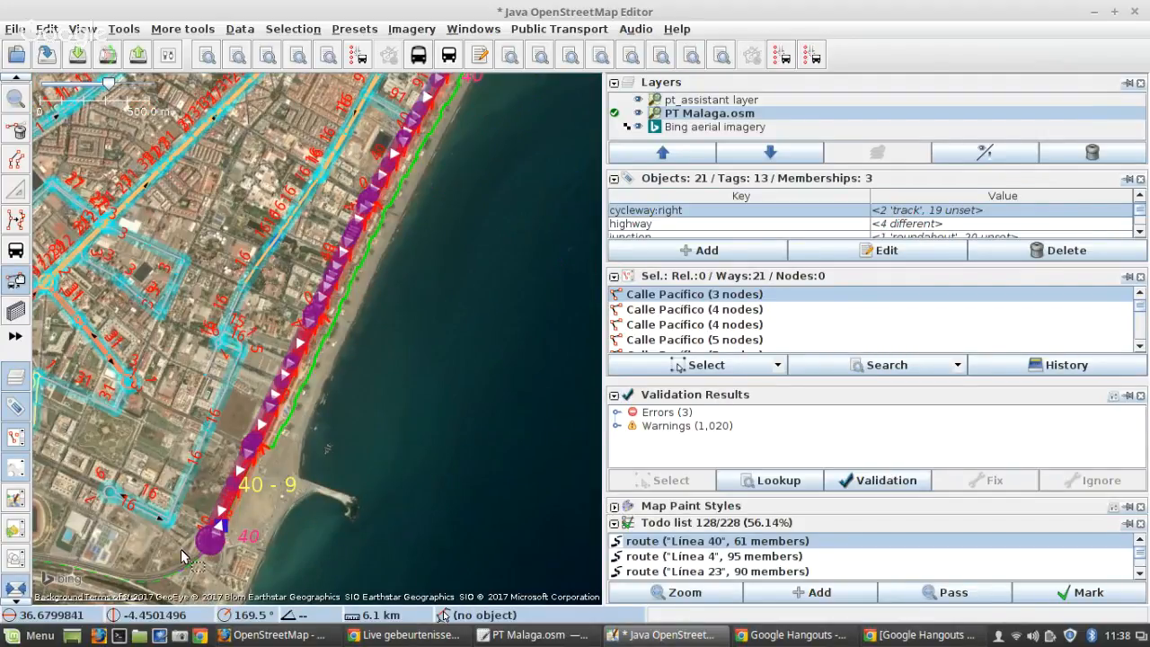
scroll(181, 549, "up", 4)
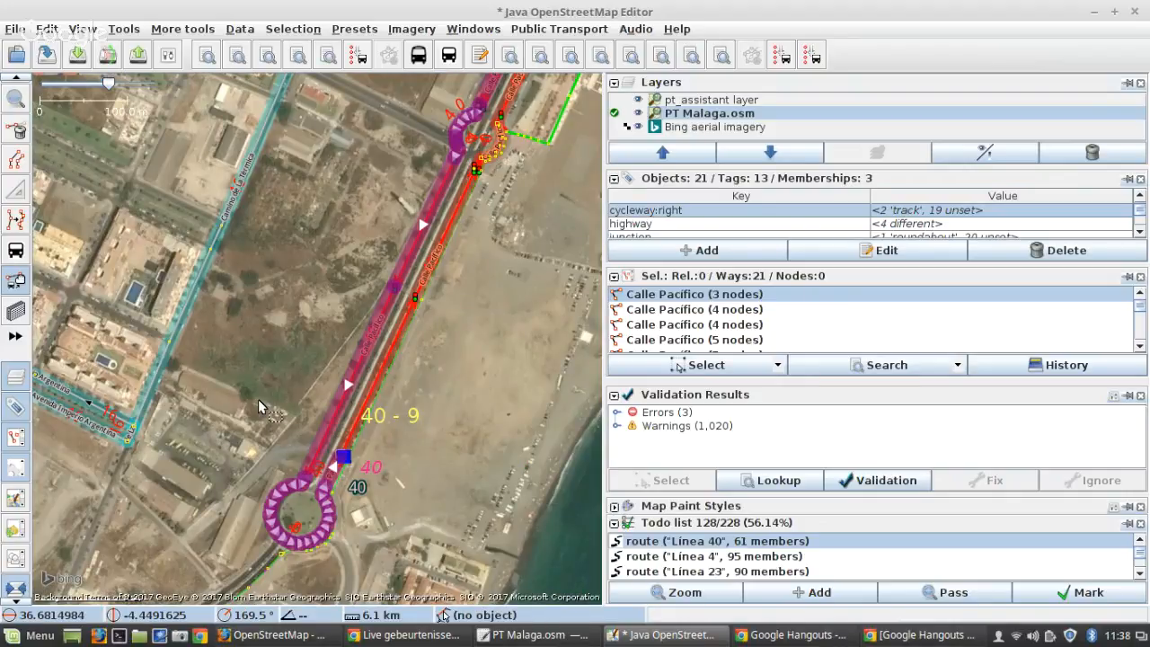
scroll(481, 313, "down", 2)
left_click_drag(577, 203, 164, 595)
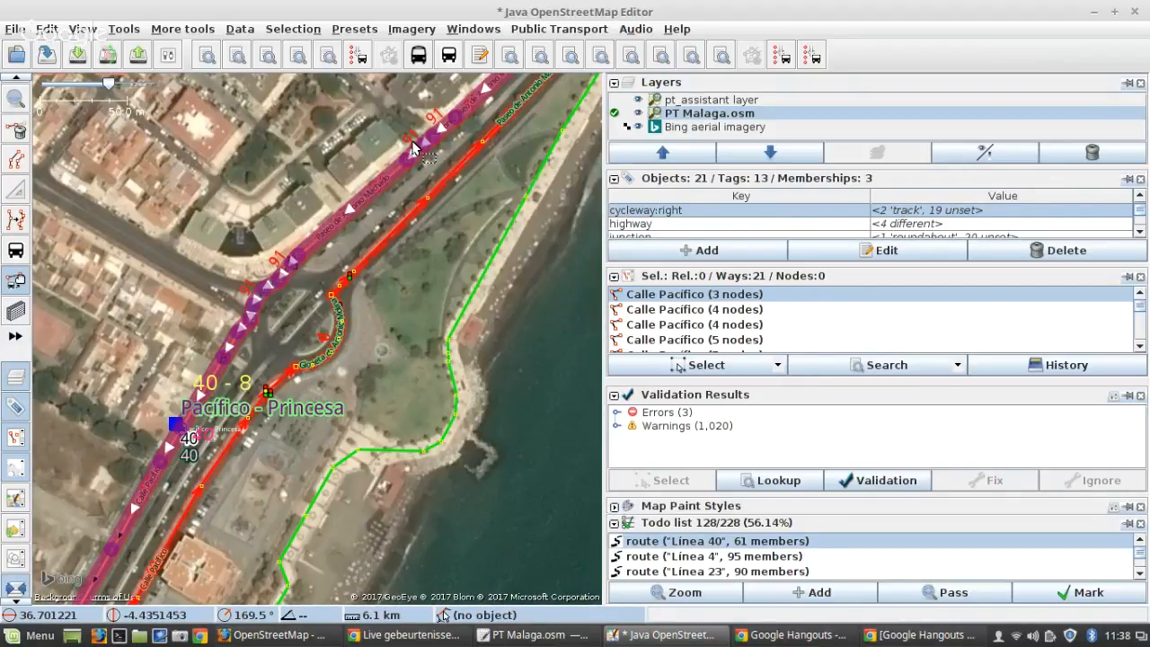
left_click_drag(414, 148, 234, 519)
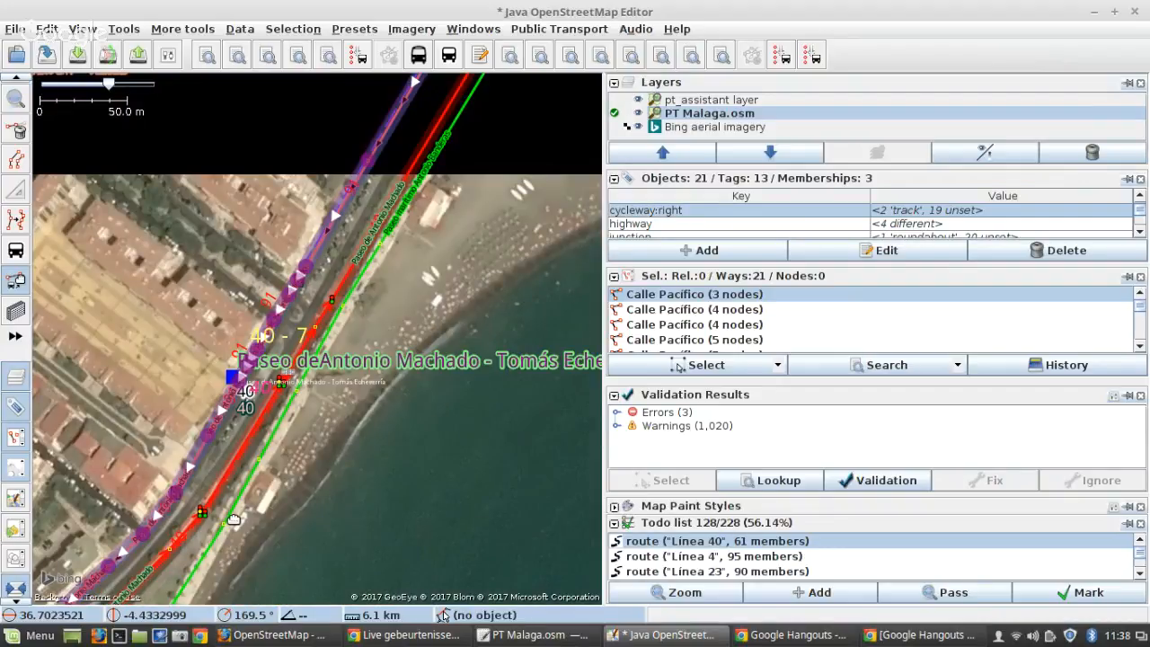
left_click_drag(454, 139, 229, 530)
left_click_drag(486, 143, 230, 544)
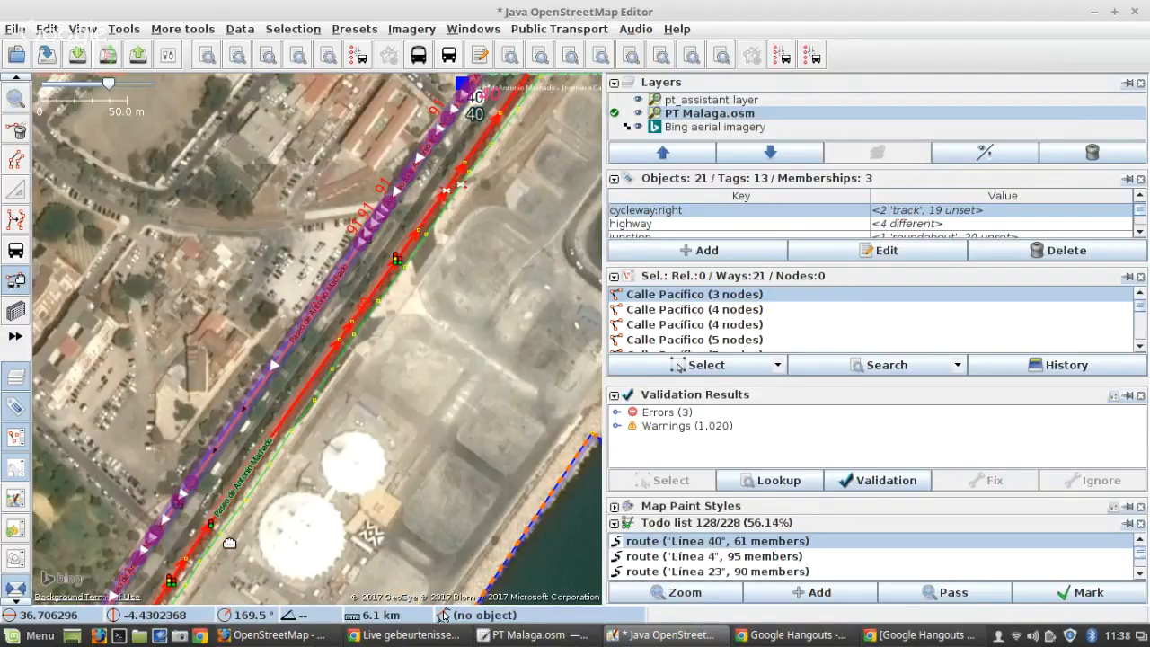
scroll(382, 378, "down", 2)
left_click_drag(489, 137, 363, 339)
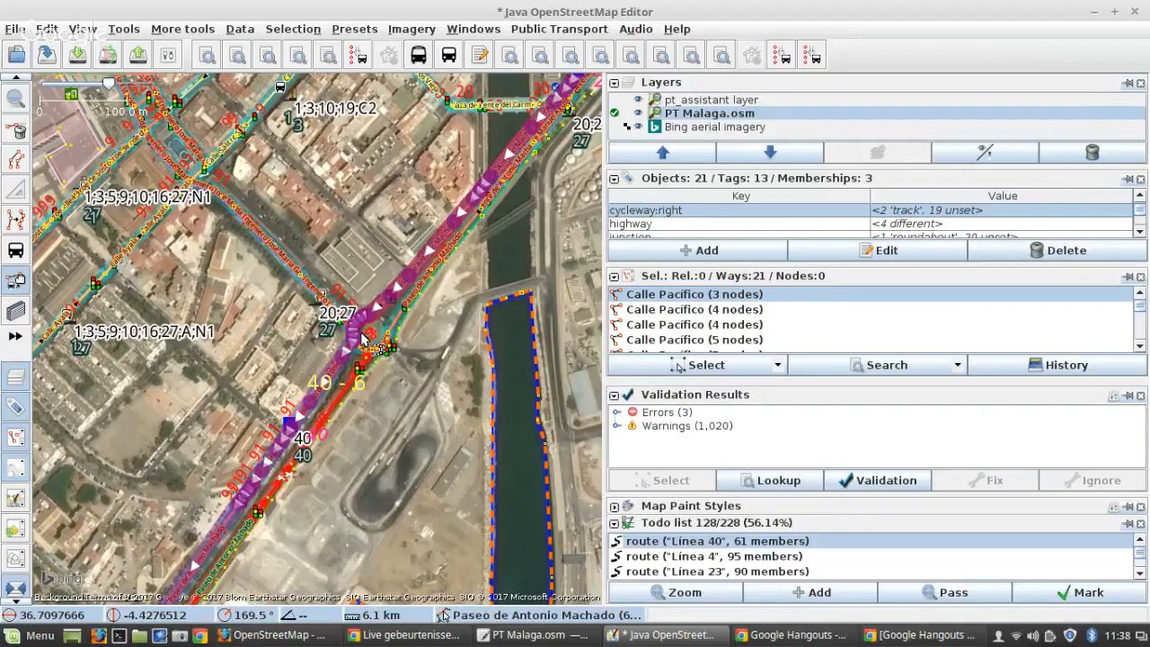
scroll(364, 339, "down", 3)
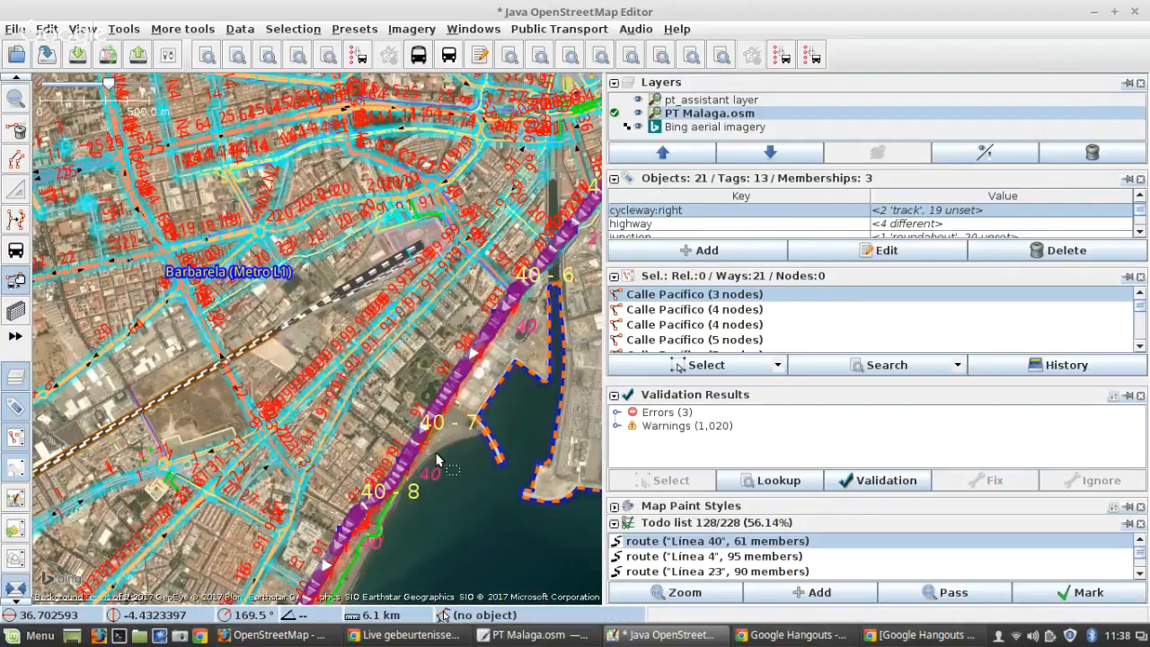
scroll(437, 460, "up", 3)
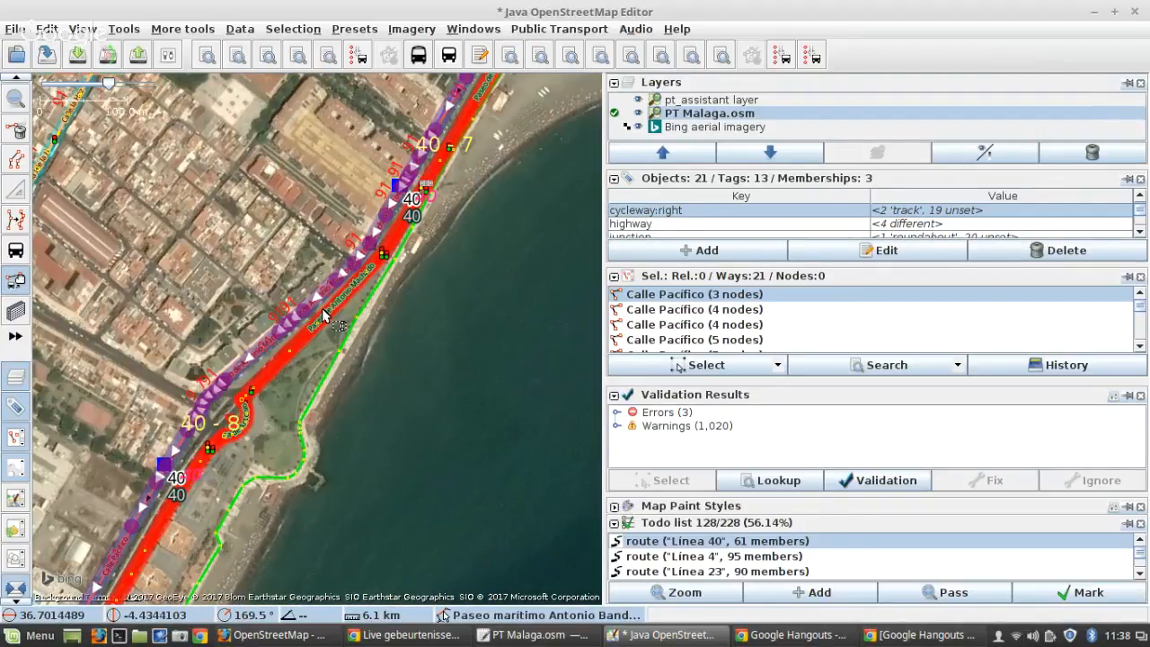
scroll(326, 316, "up", 3)
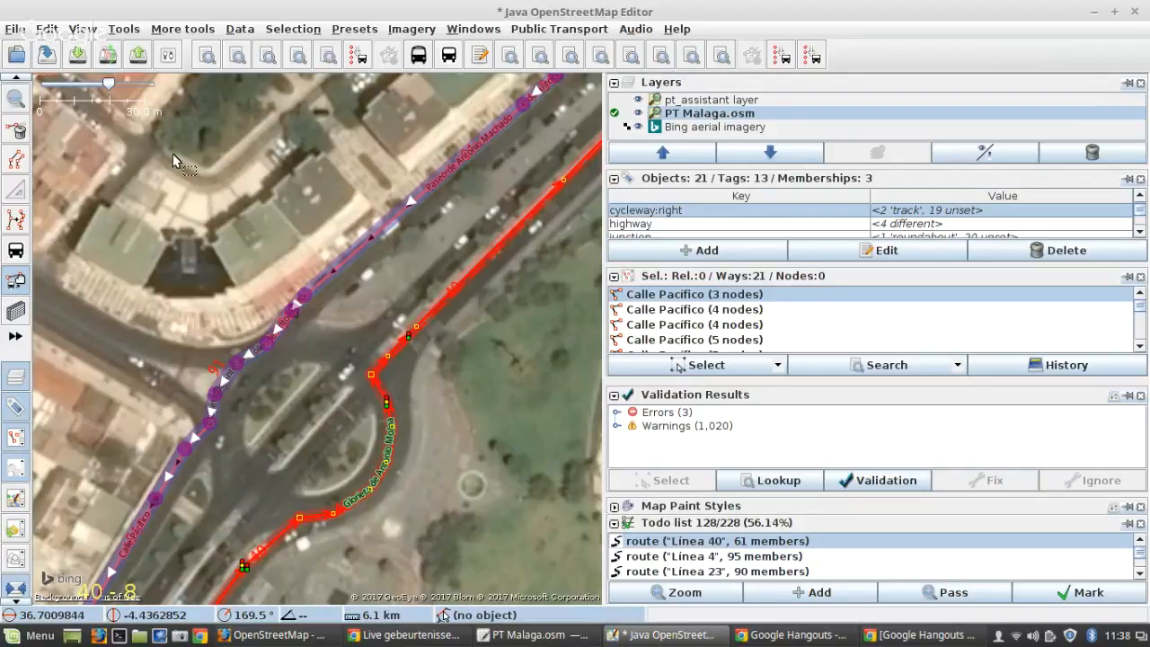
Step: Download the OpenStreetMap data around Glorieta de Antonio Molina and select the three connected Paseo de Antonio Machado ways leading northeast from it
key("ctrl+shift+Down")
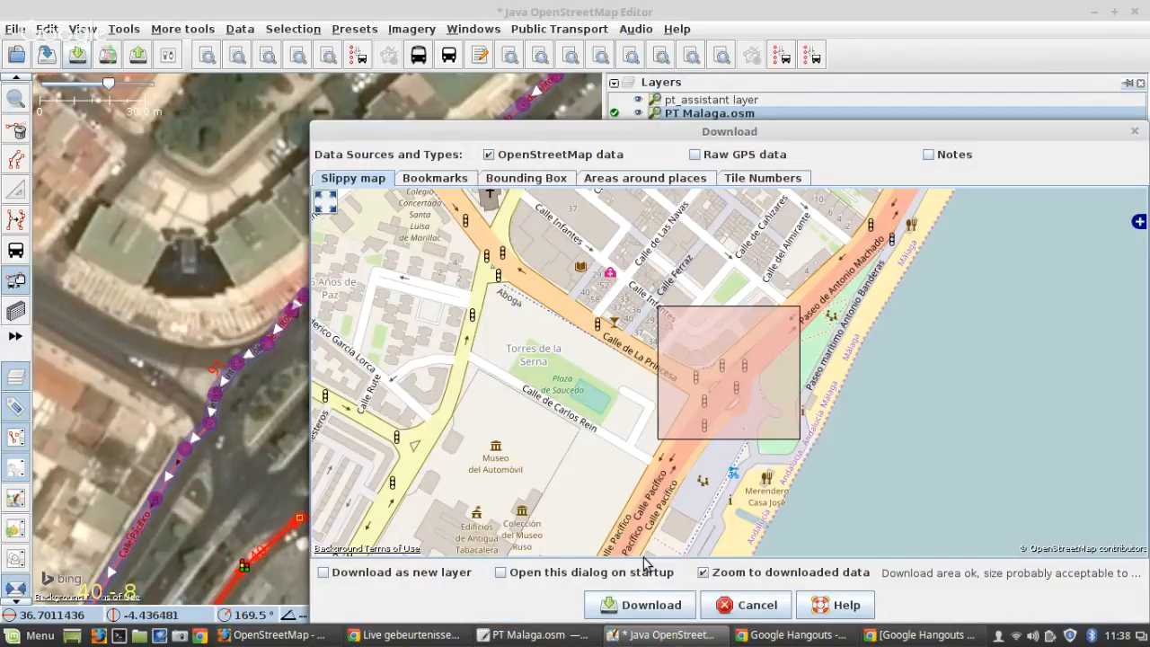
left_click(642, 604)
scroll(355, 342, "up", 5)
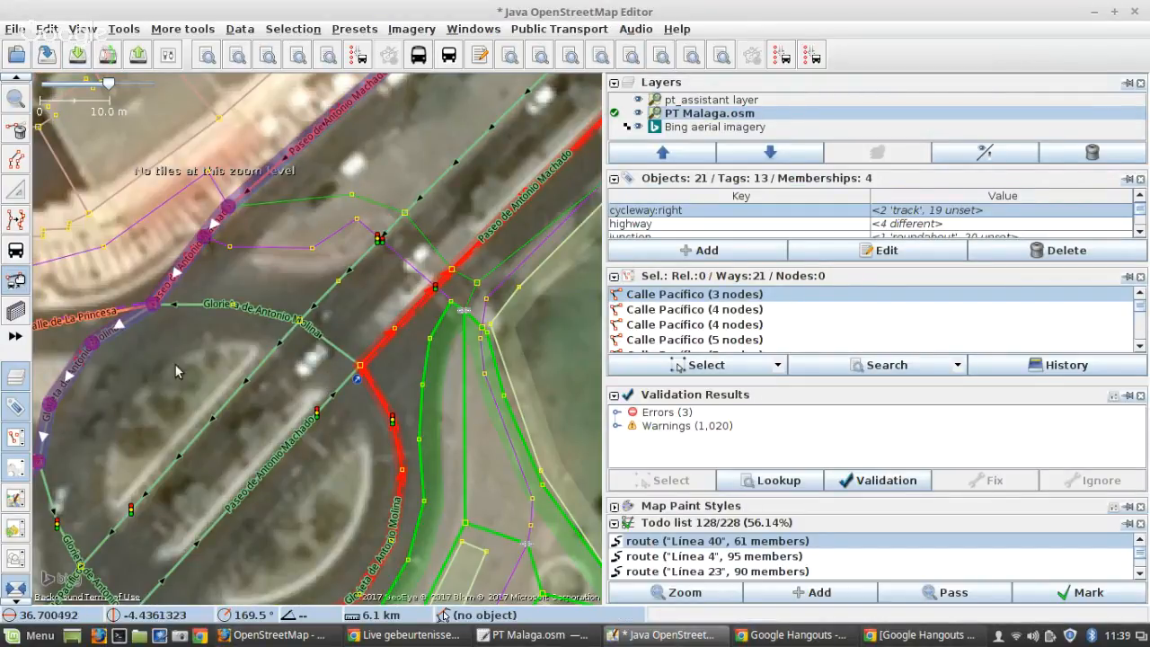
left_click(382, 349)
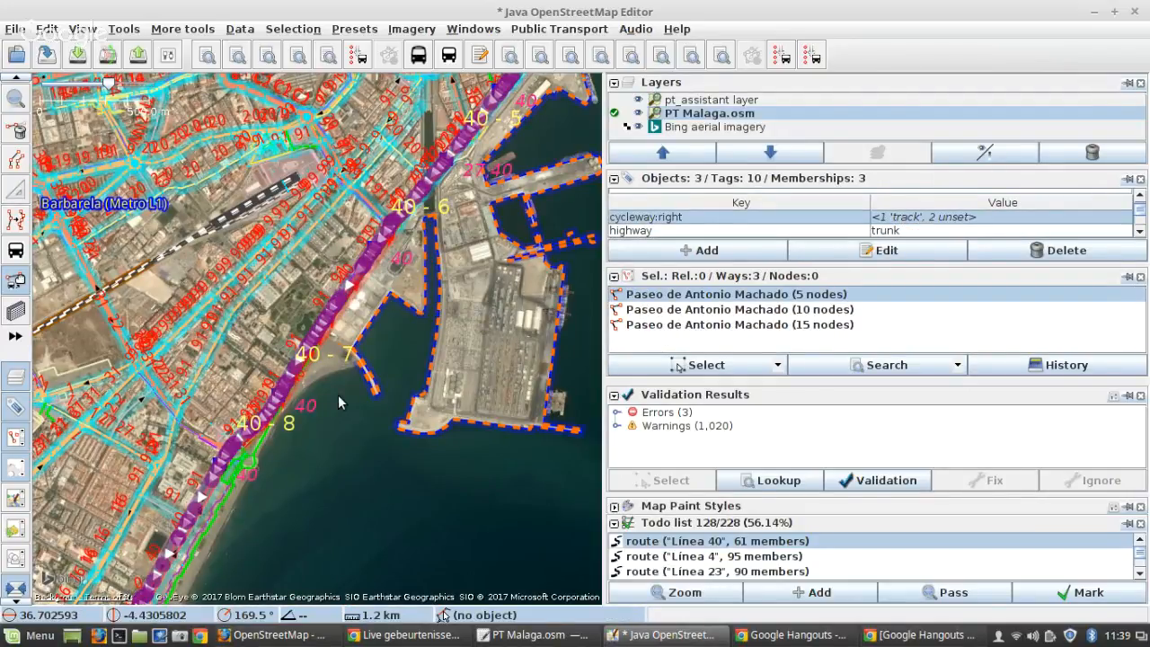
Step: Follow the selected Paseo de Antonio Machado ways on the map from Glorieta de Antonio Molina to the roundabout beside Ingeniero Garnica
scroll(338, 396, "up", 2)
scroll(337, 394, "up", 1)
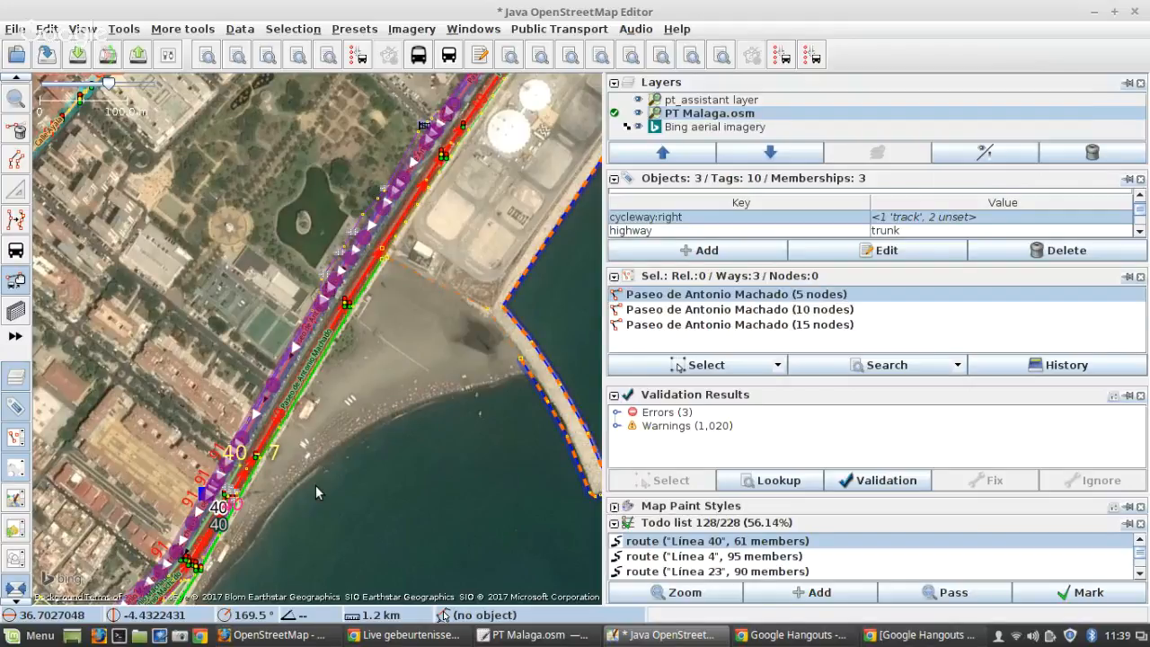
scroll(316, 493, "down", 1)
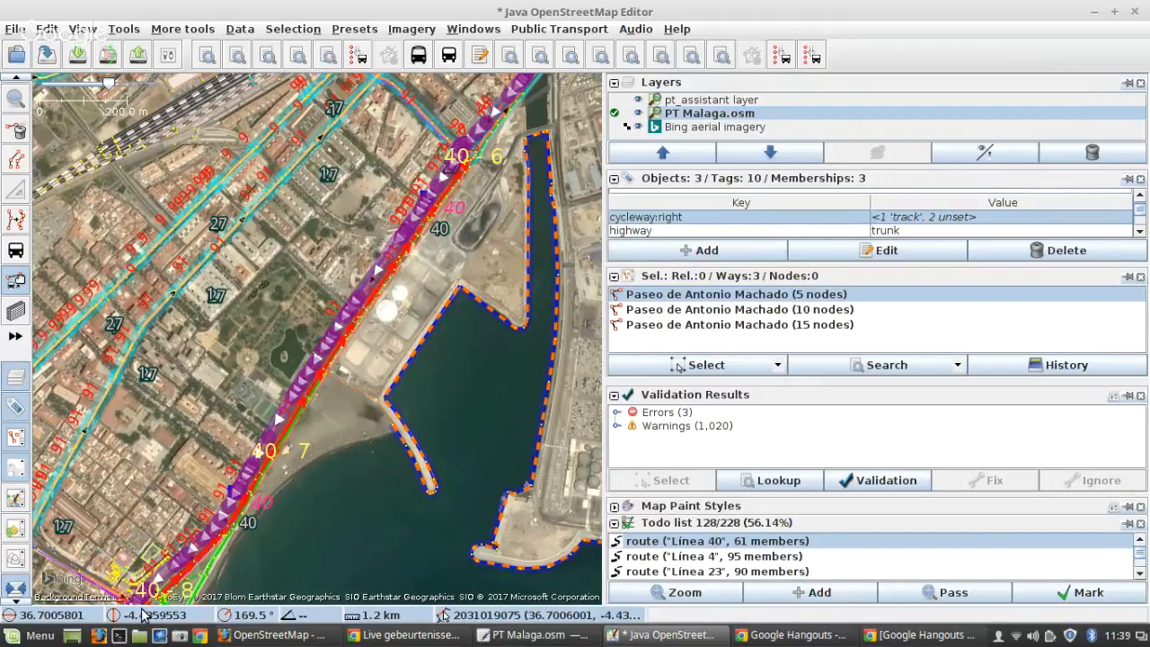
scroll(155, 599, "up", 2)
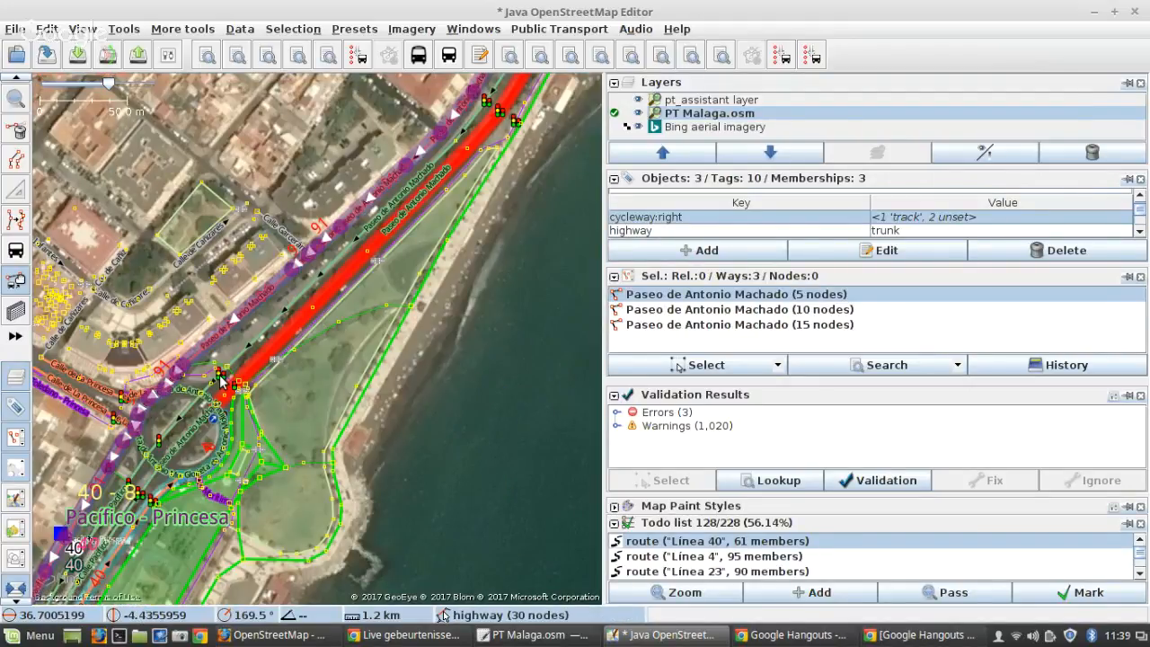
scroll(222, 381, "down", 2)
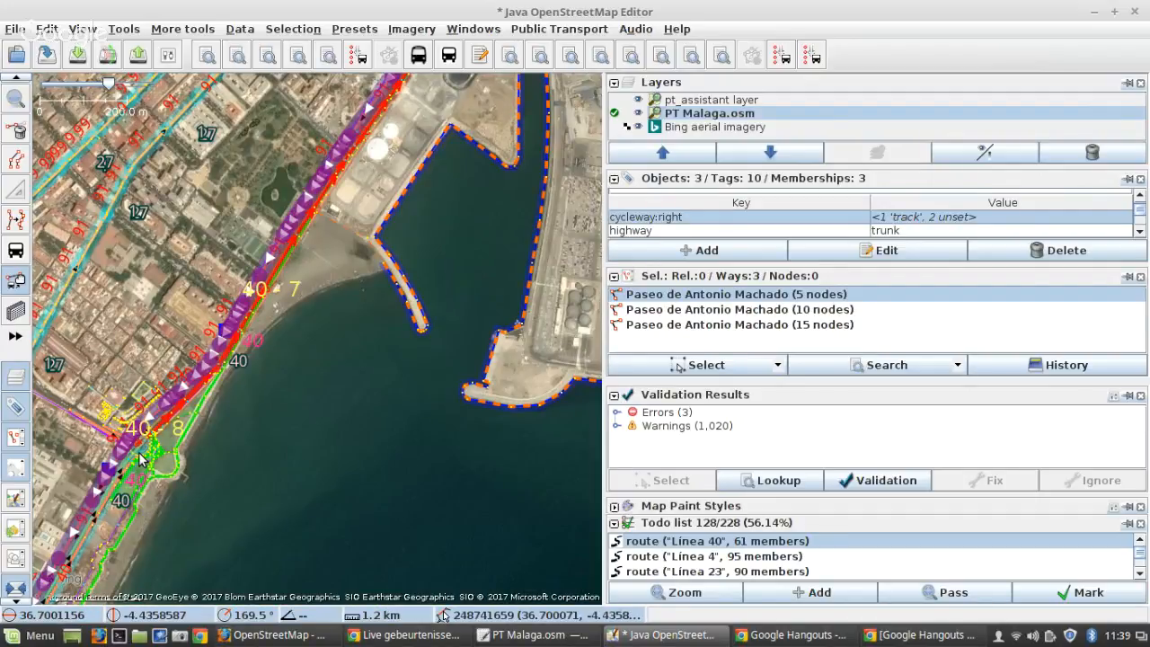
left_click_drag(450, 95, 254, 506)
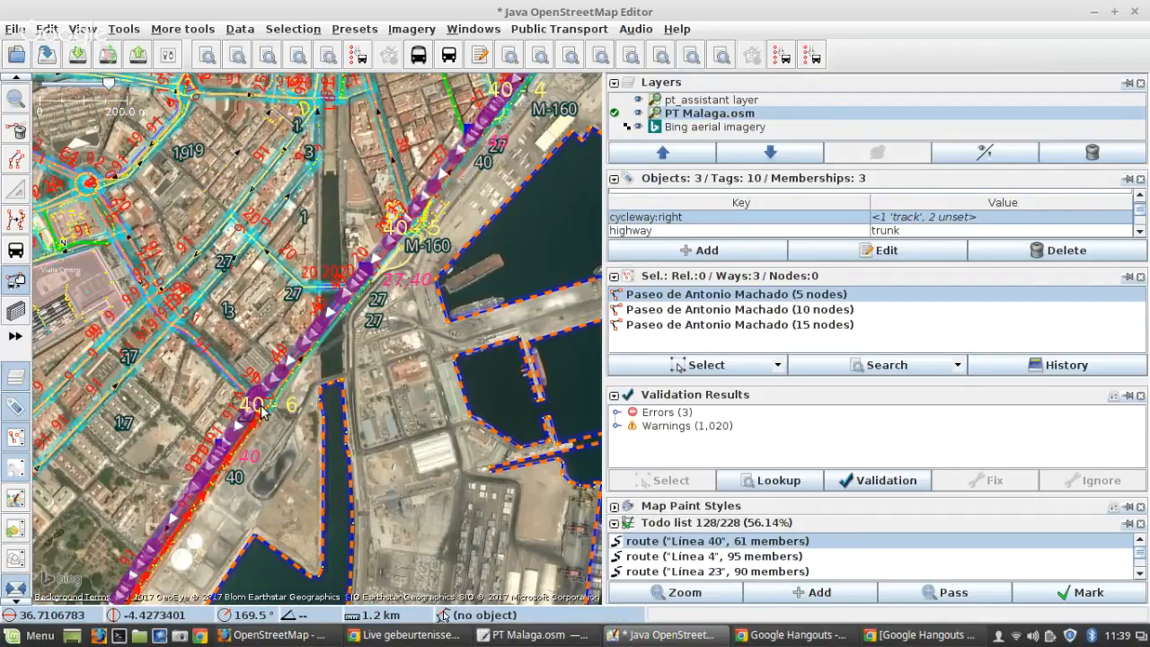
scroll(260, 411, "up", 2)
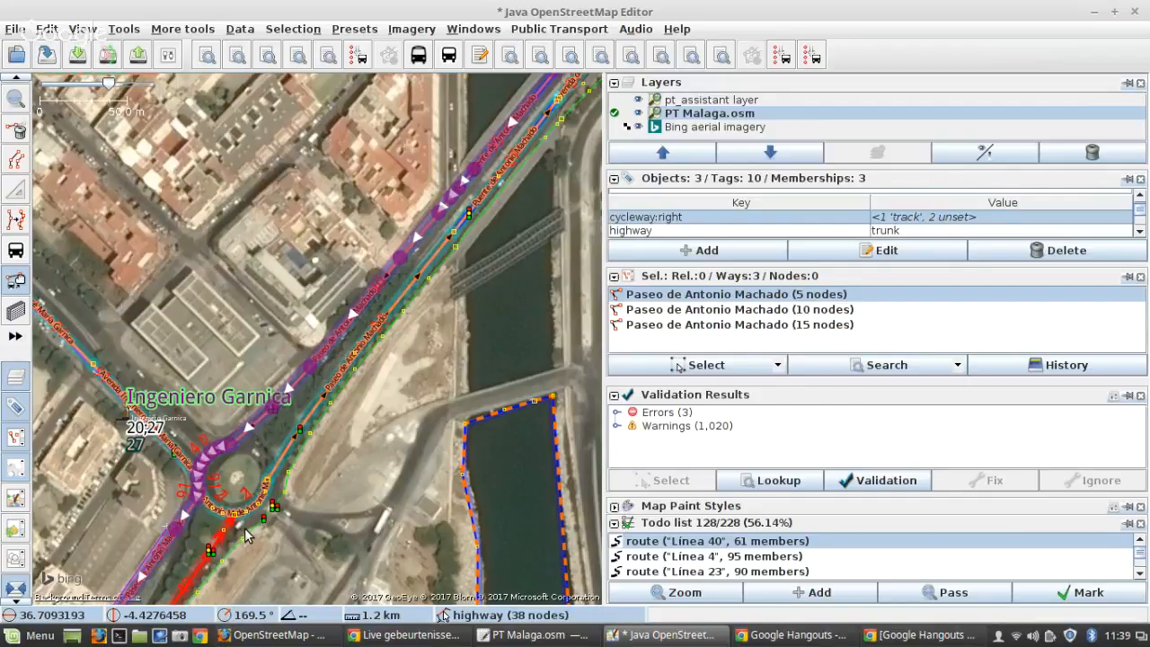
scroll(248, 534, "up", 2)
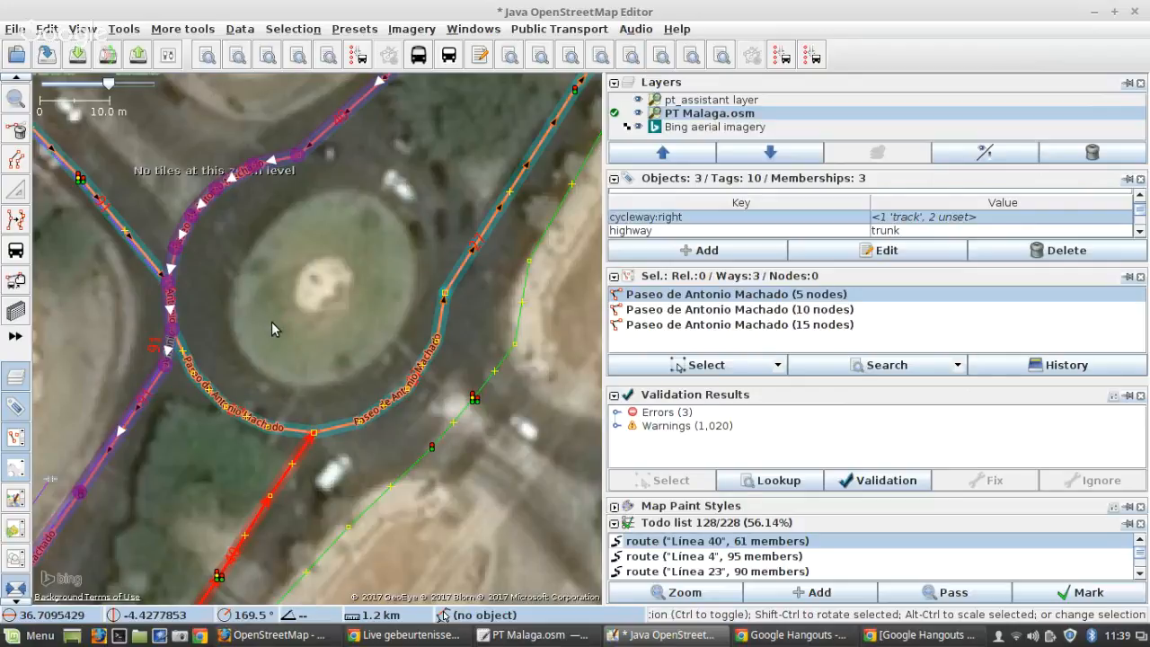
scroll(271, 323, "down", 2)
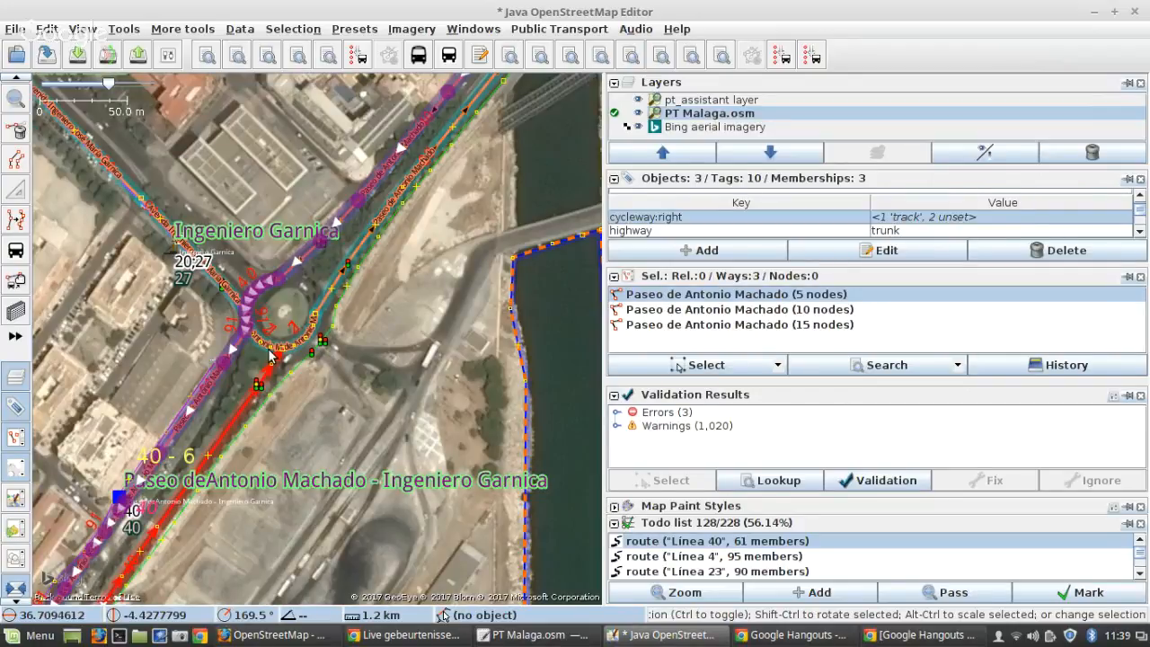
scroll(269, 355, "down", 4)
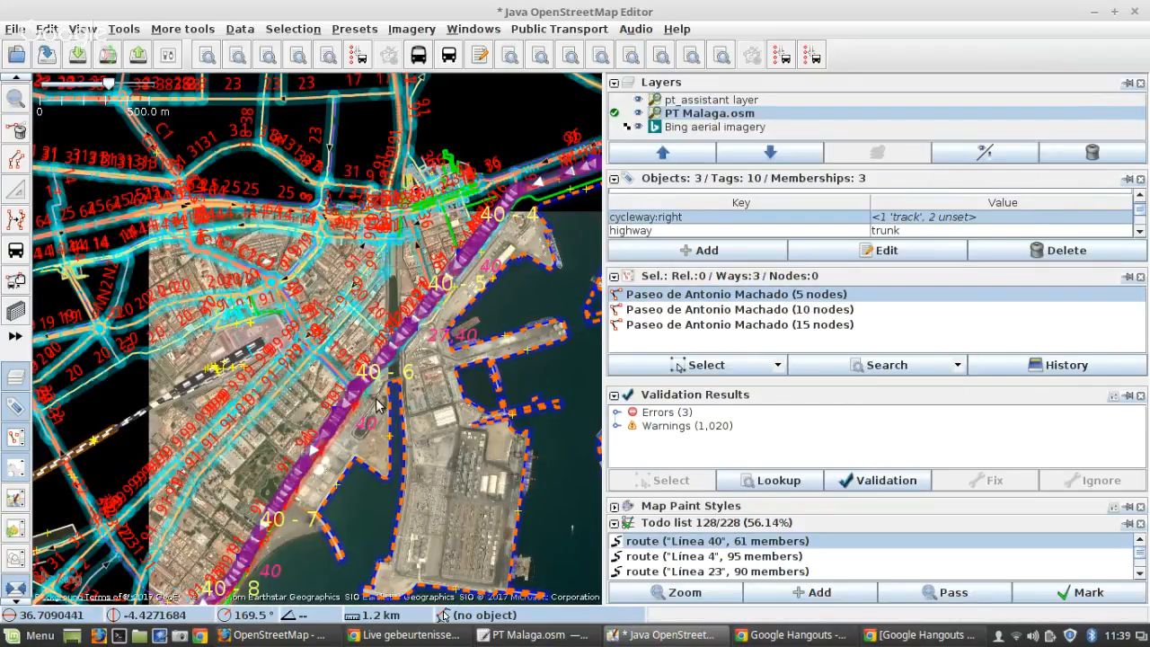
Step: Select the Alameda Principal - Sur stop position and its platform for lines 8, 23 and N2 together to compare their tags and memberships
scroll(378, 404, "up", 3)
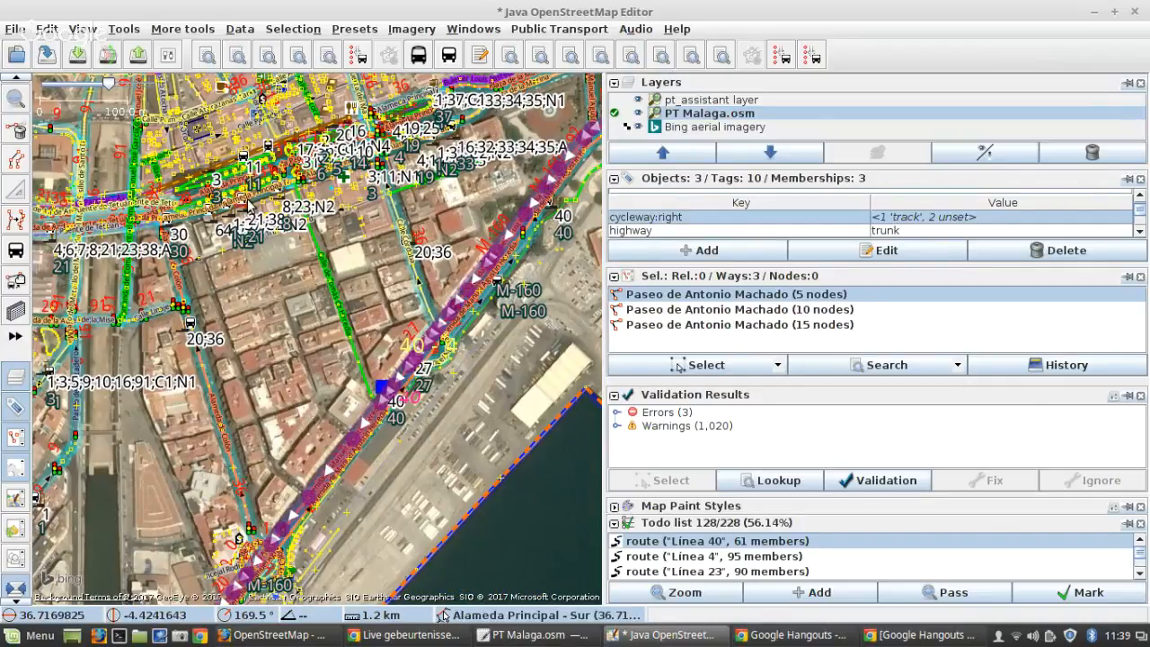
scroll(249, 205, "up", 3)
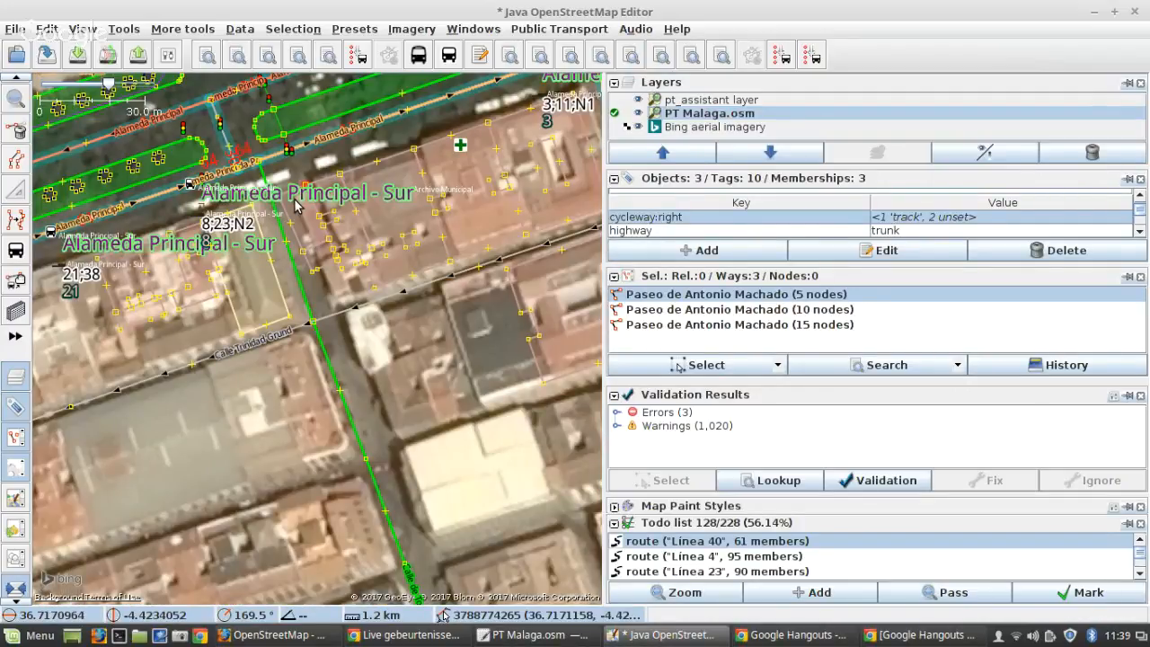
scroll(239, 215, "up", 3)
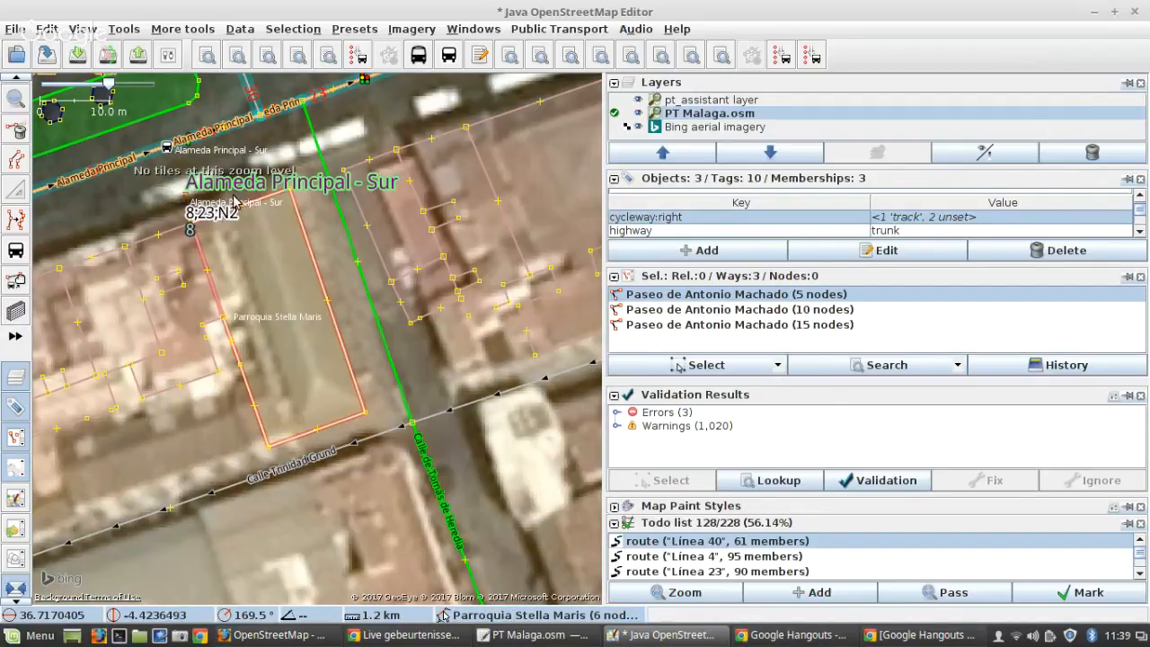
scroll(207, 167, "up", 3)
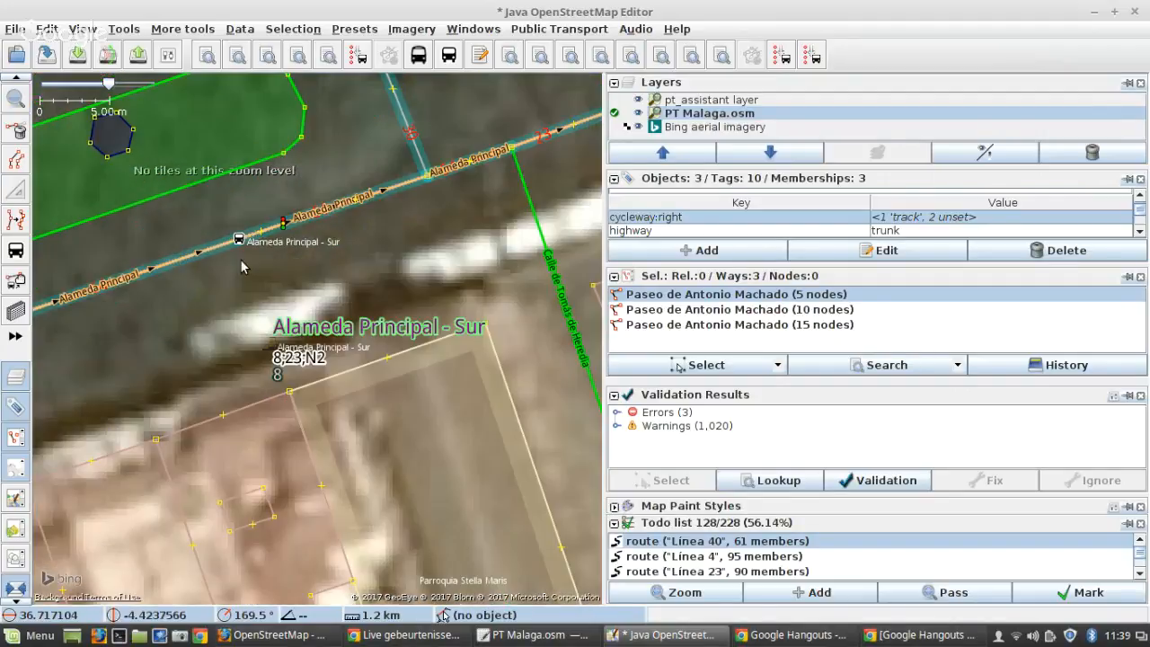
left_click(235, 247)
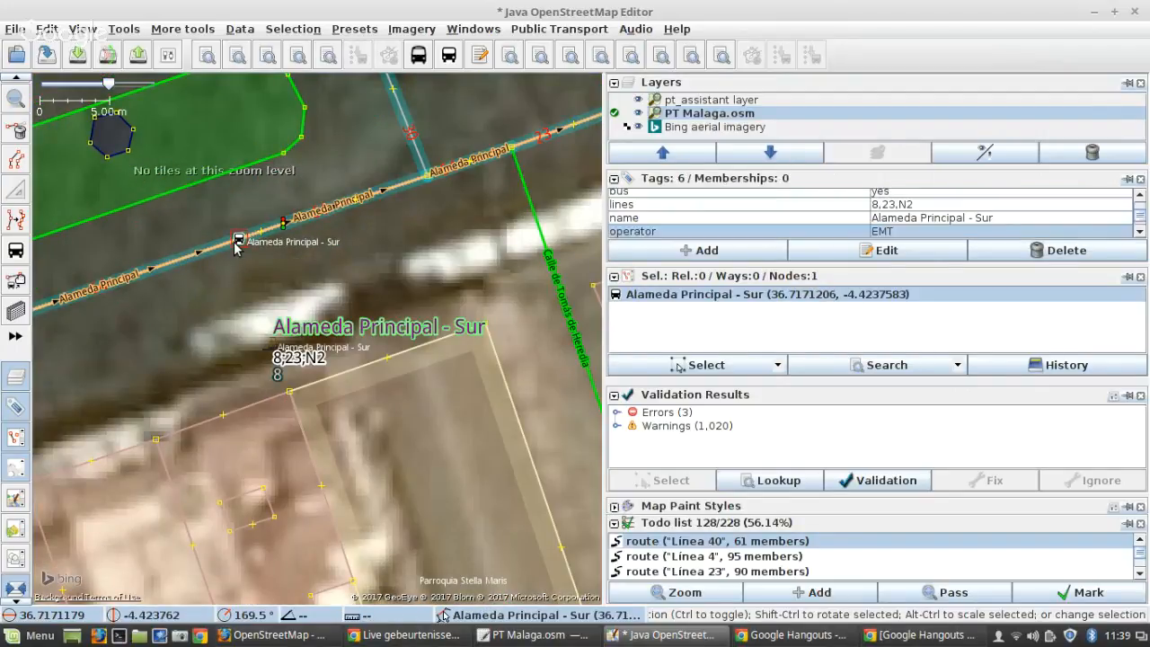
left_click(268, 349, "shift")
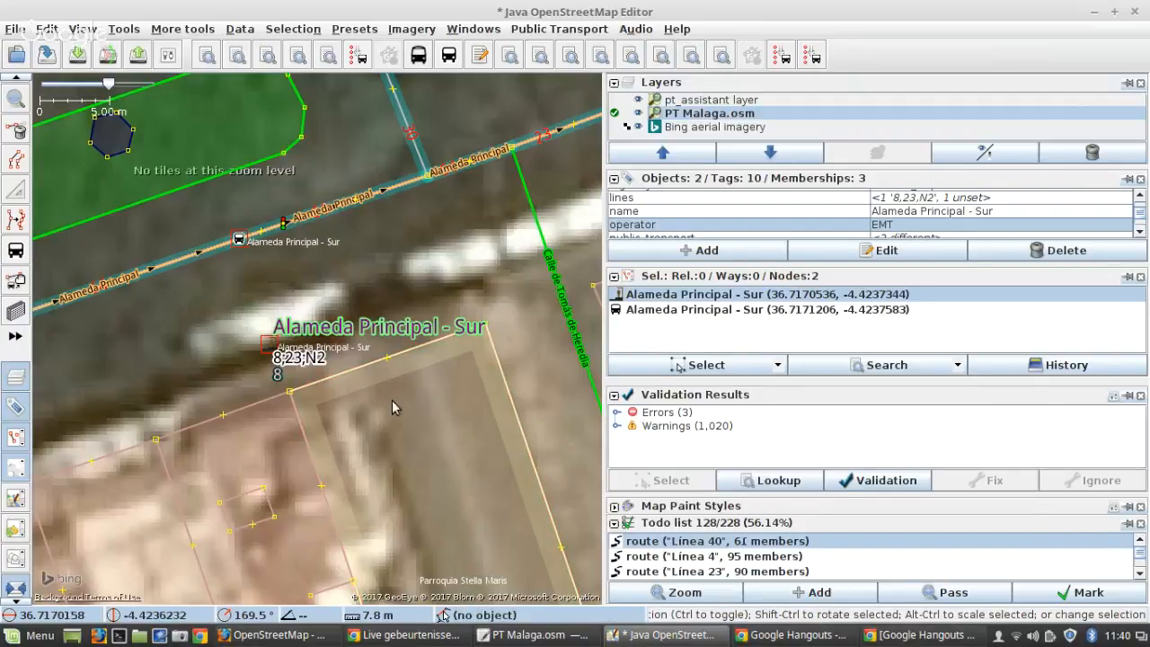
scroll(256, 373, "down", 1)
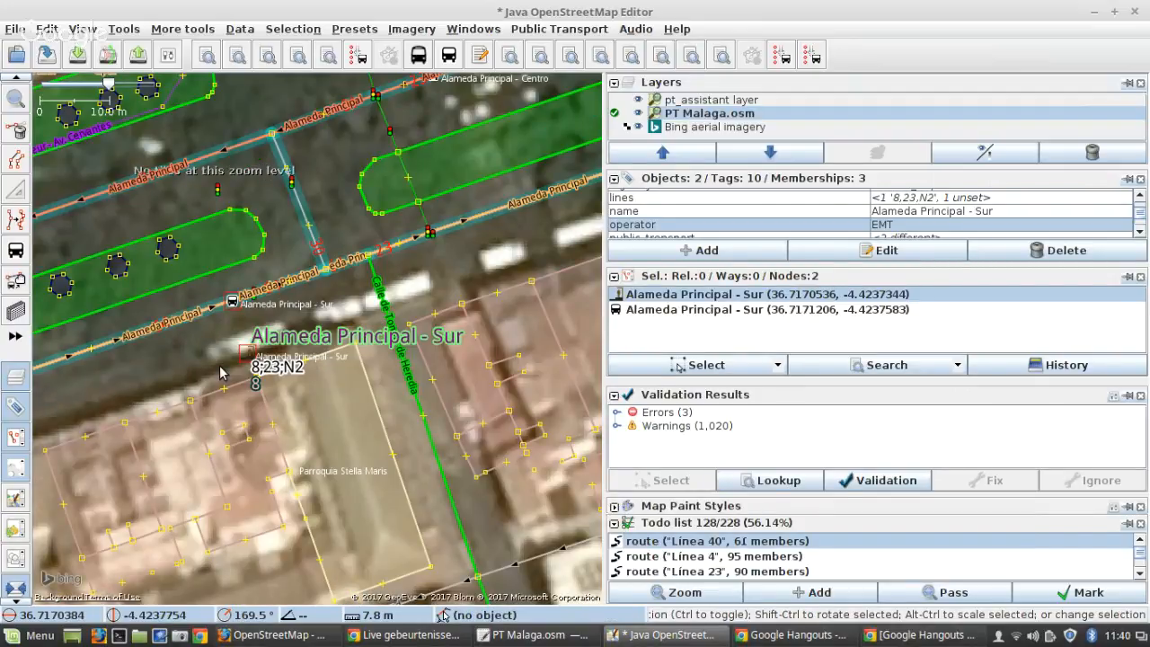
scroll(221, 373, "down", 5)
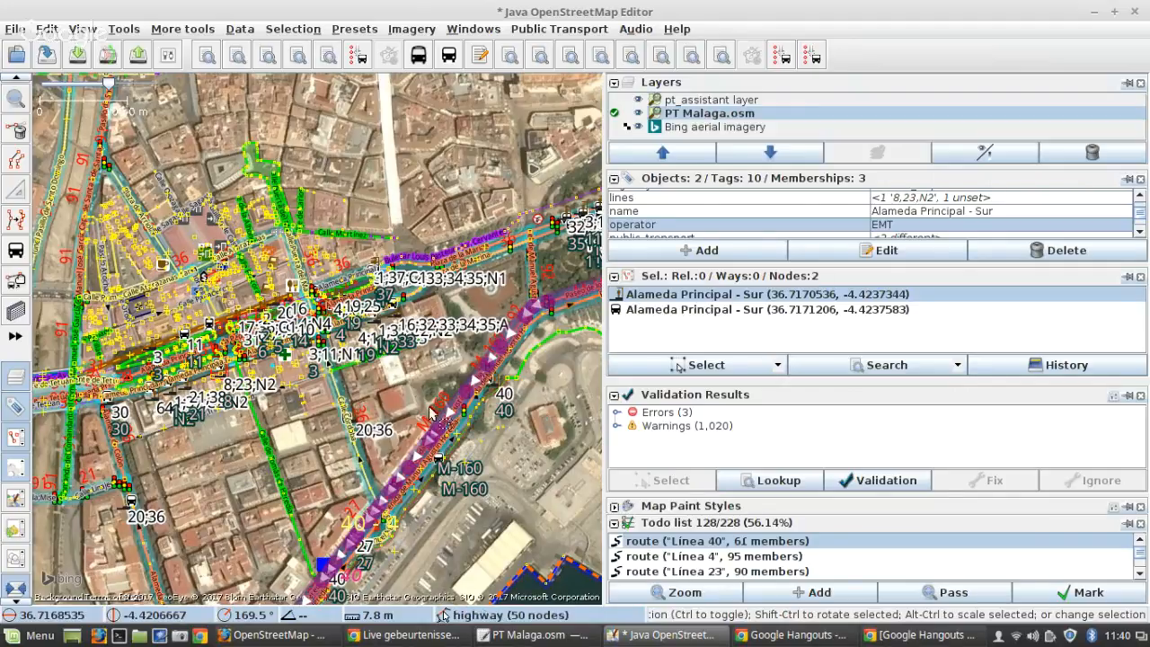
Step: Clear the selection, validate the map data, and expand the errors and warnings with more room for the results and selection lists
left_click_drag(528, 450, 601, 465)
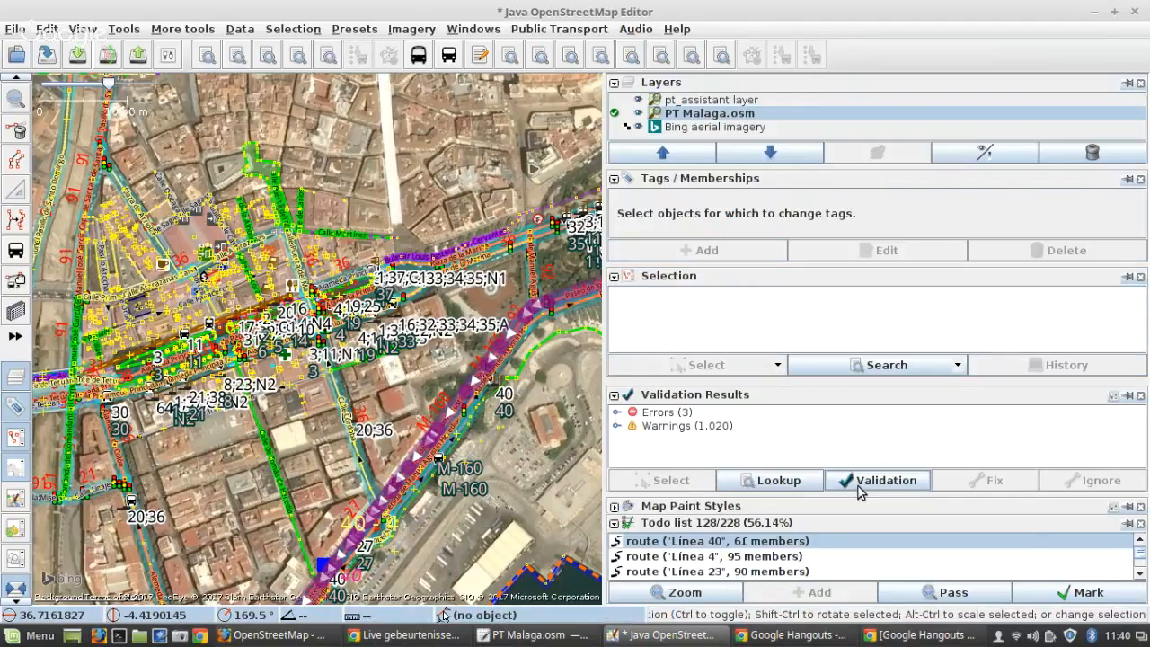
left_click(858, 486)
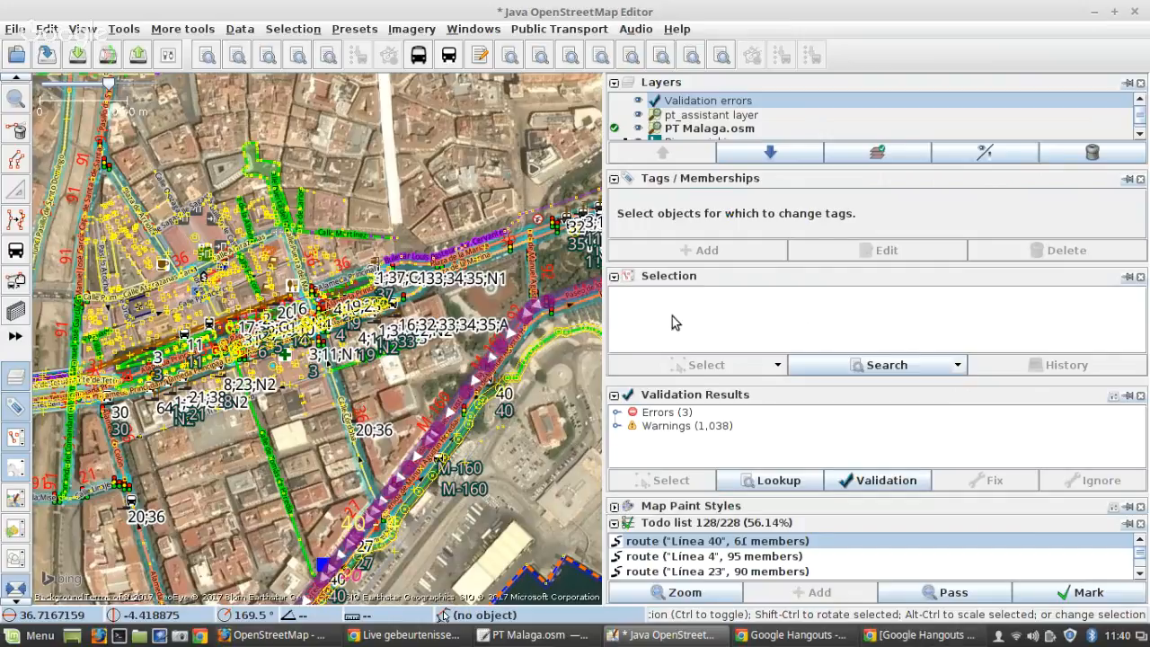
left_click(617, 411)
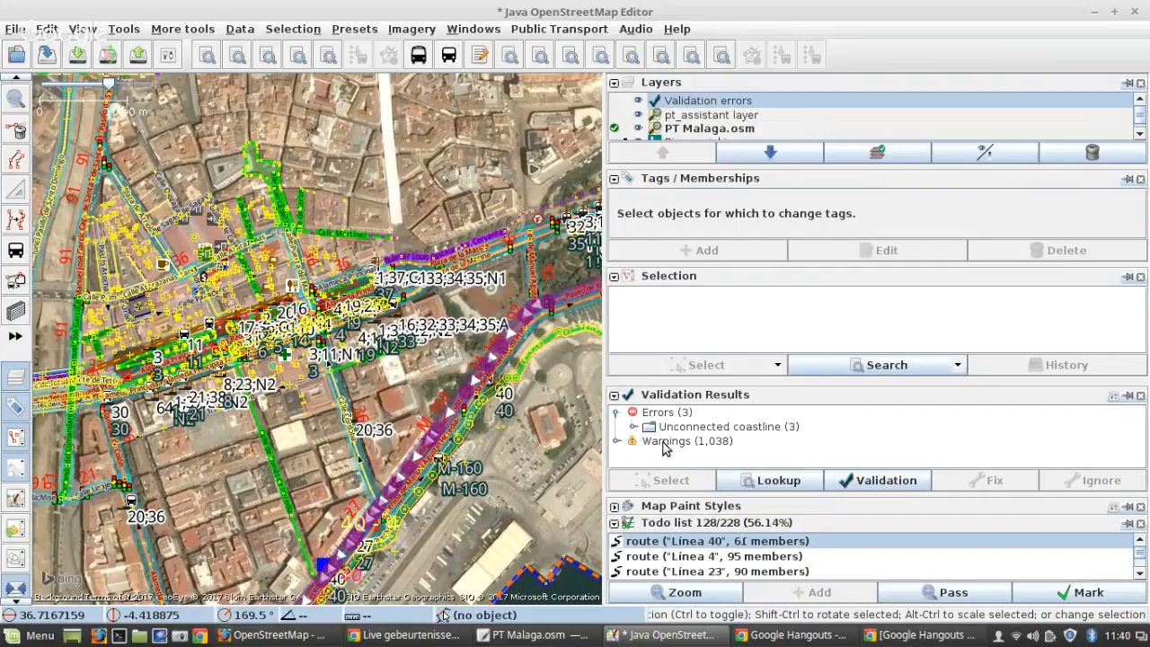
left_click(617, 442)
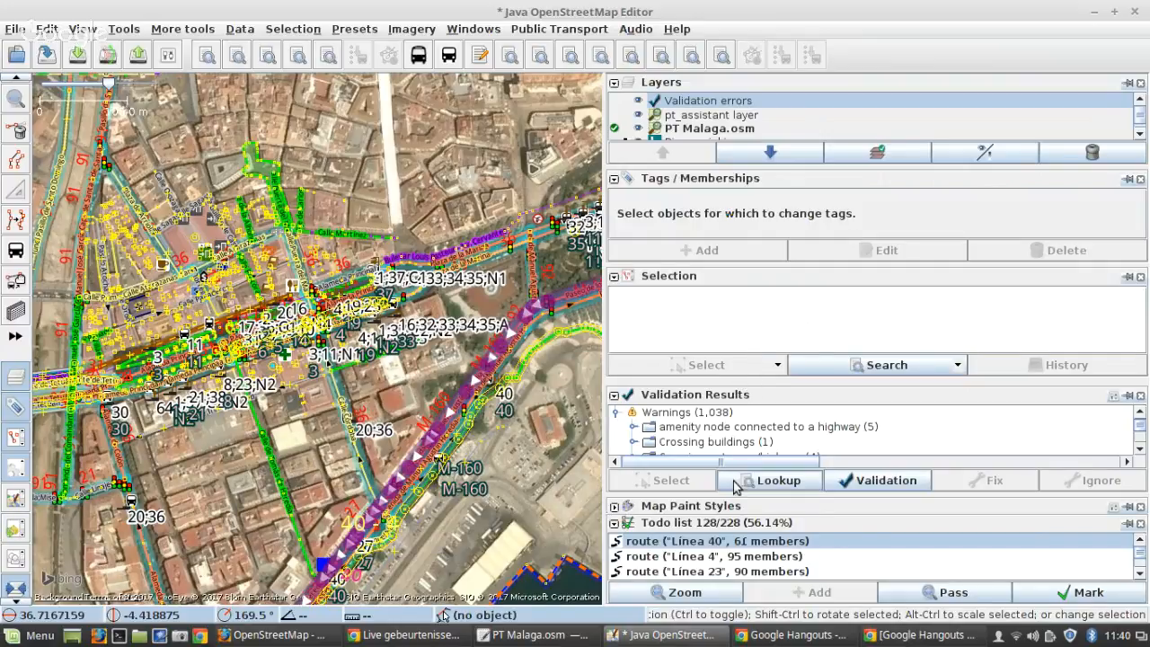
left_click_drag(735, 496, 725, 519)
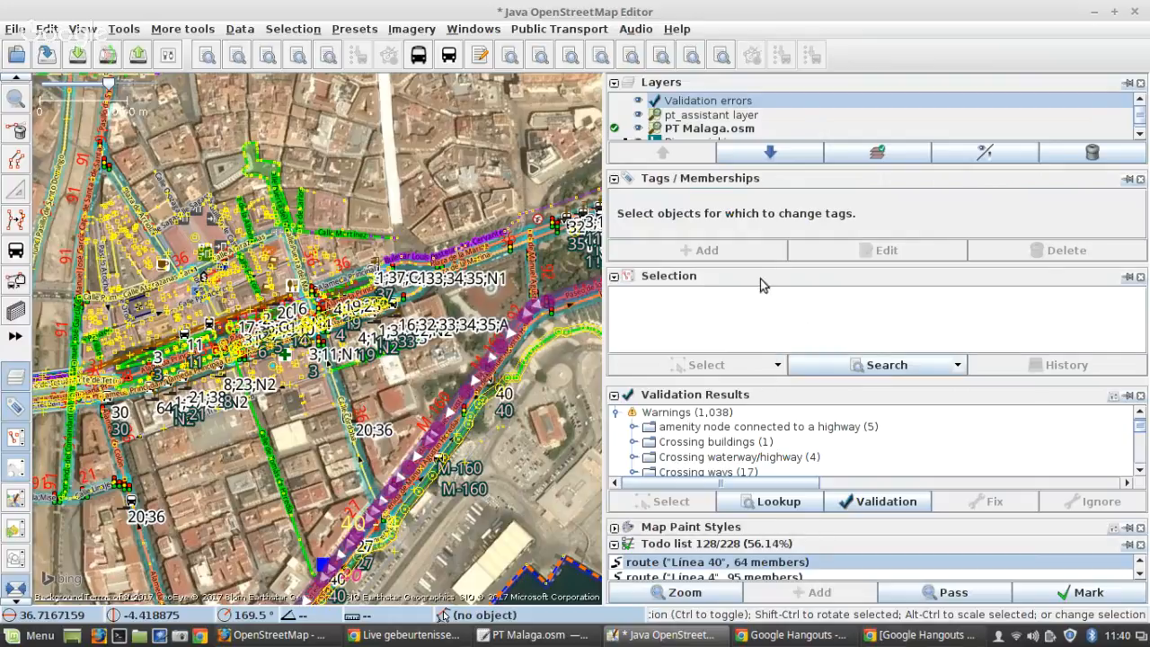
left_click_drag(755, 266, 753, 230)
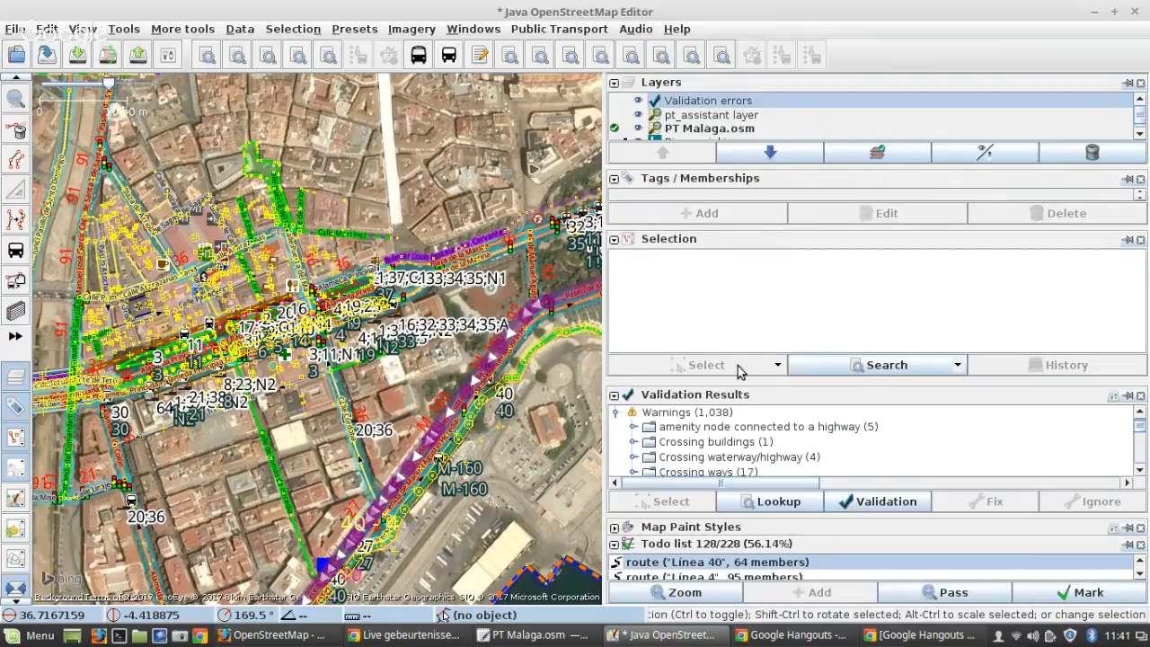
Step: Reverse the N-340 way flagged for oneway=-1 and apply the suggested tag correction to oneway=yes
scroll(697, 445, "down", 2)
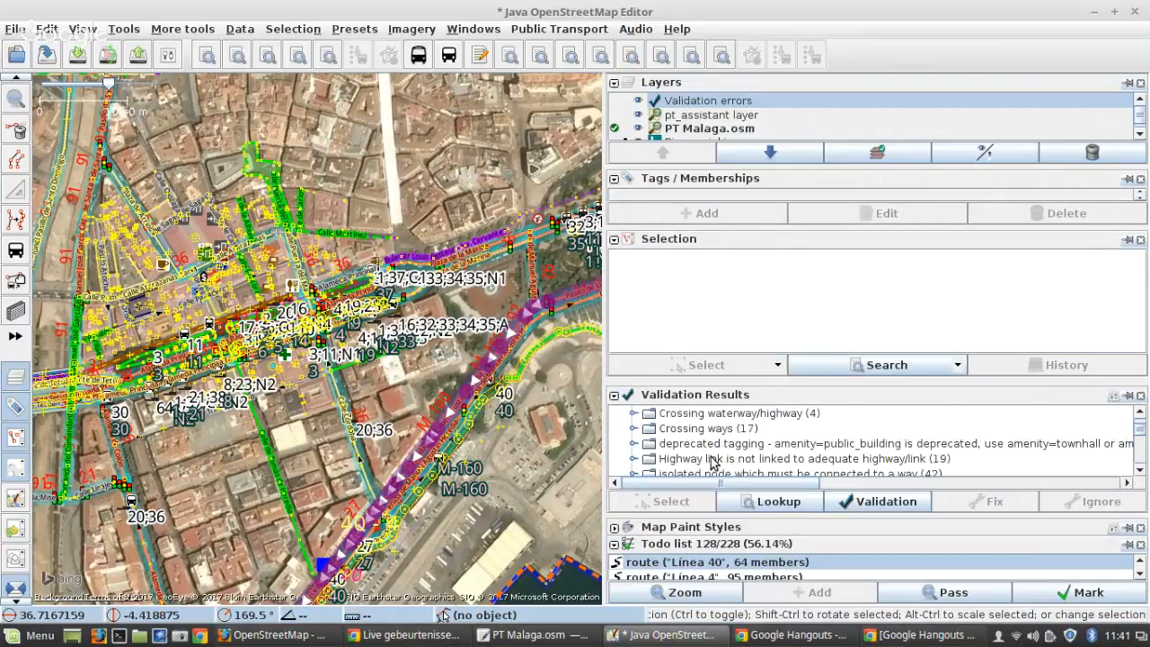
scroll(681, 447, "down", 3)
scroll(678, 454, "up", 2)
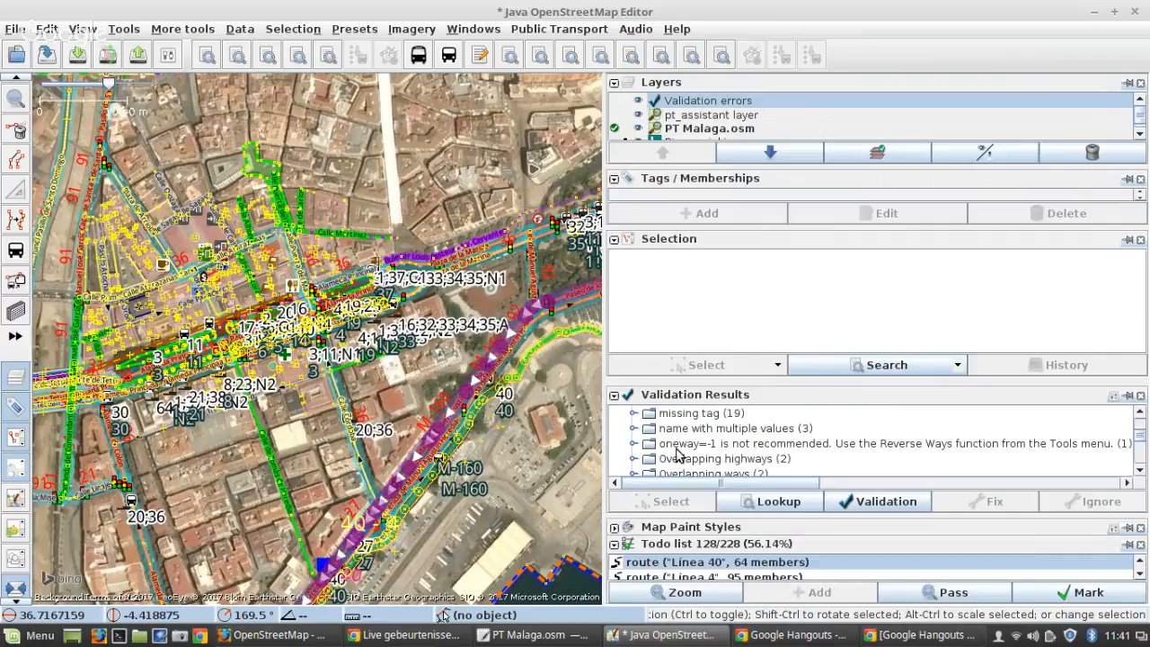
left_click(677, 448)
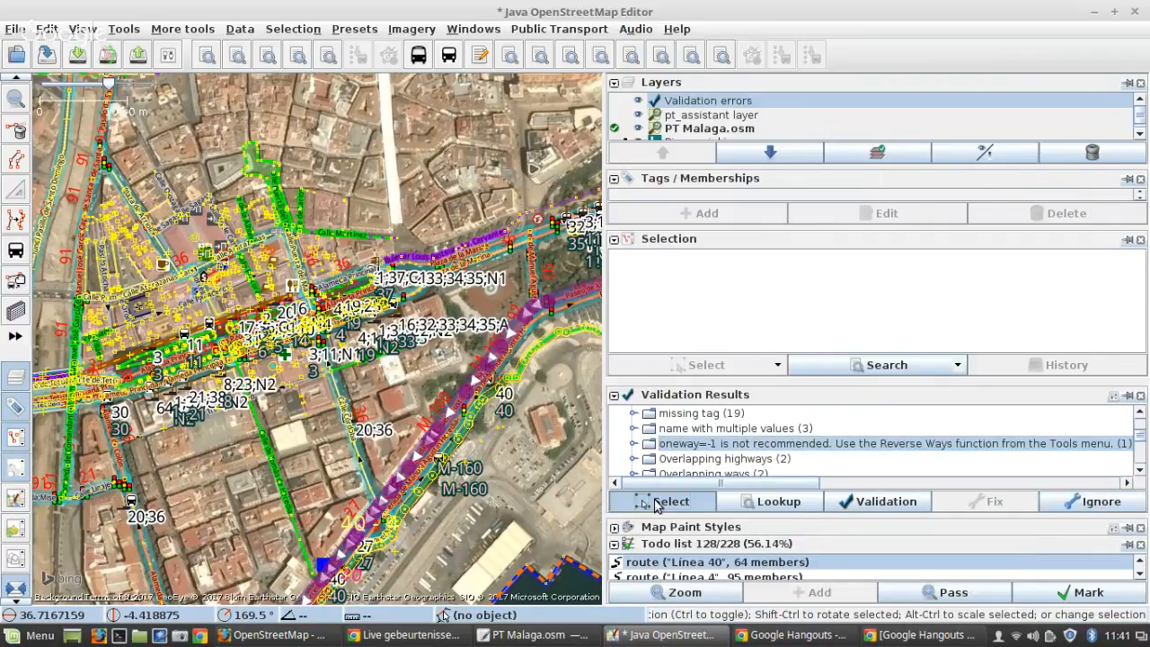
left_click(656, 503)
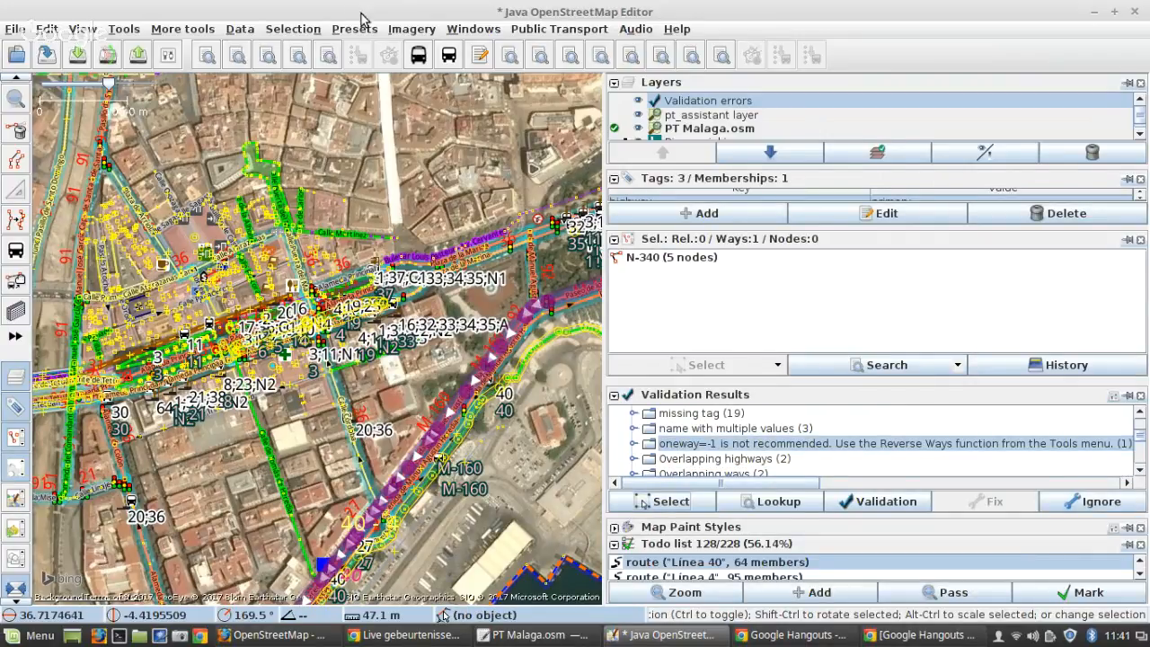
key("r")
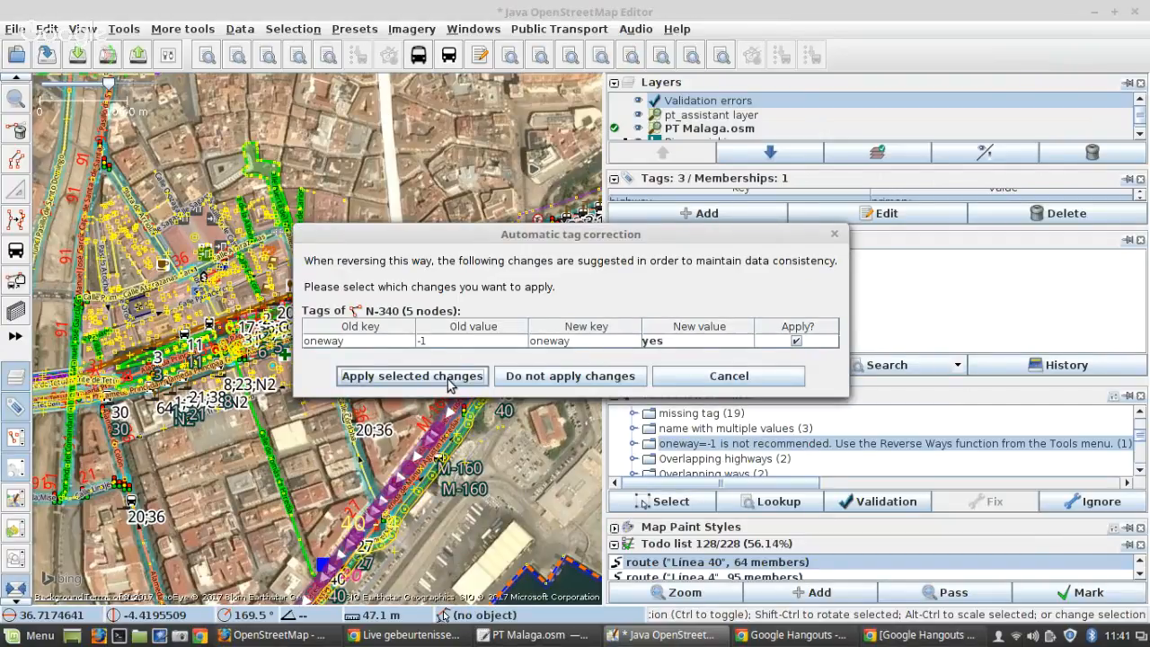
left_click(412, 375)
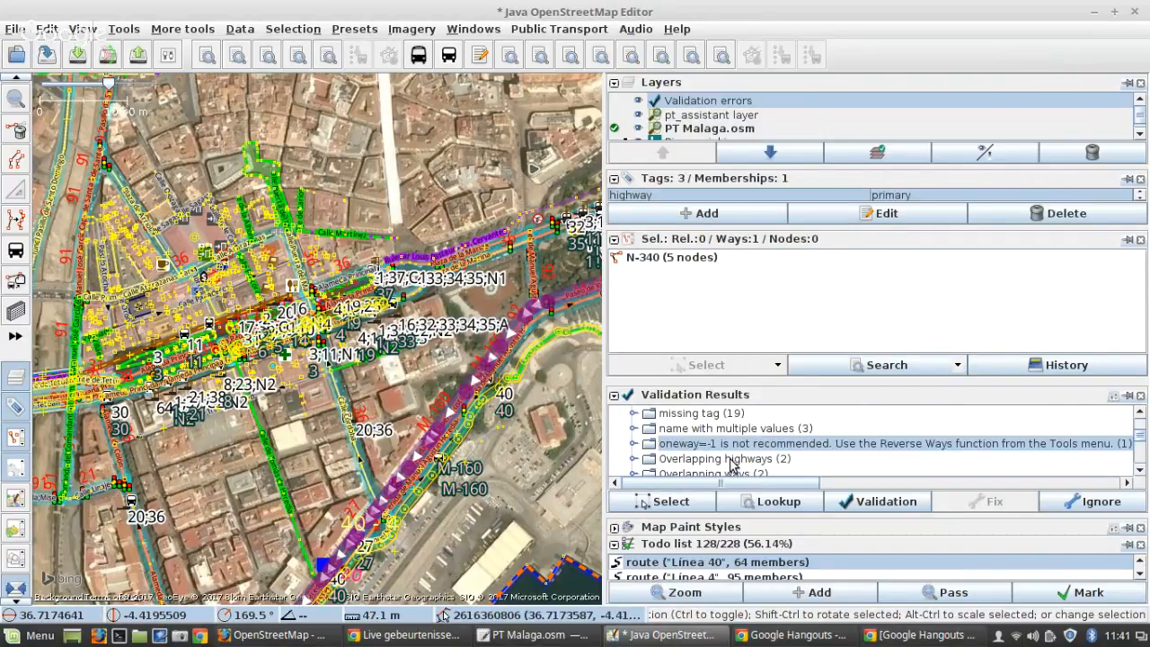
Step: Expand the hiking route gap warnings, select the second flagged A-7206 entry's objects and open the GR 92.4 - Andalucía relation for editing
scroll(762, 454, "down", 1)
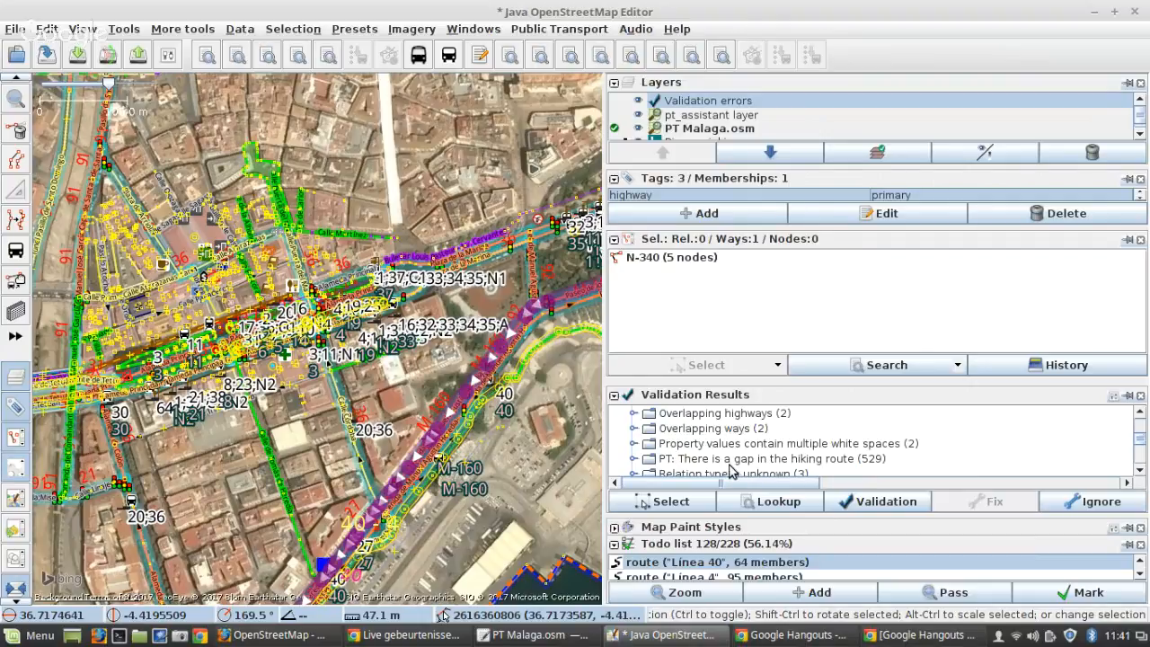
scroll(733, 472, "down", 1)
scroll(727, 469, "up", 1)
scroll(710, 466, "down", 1)
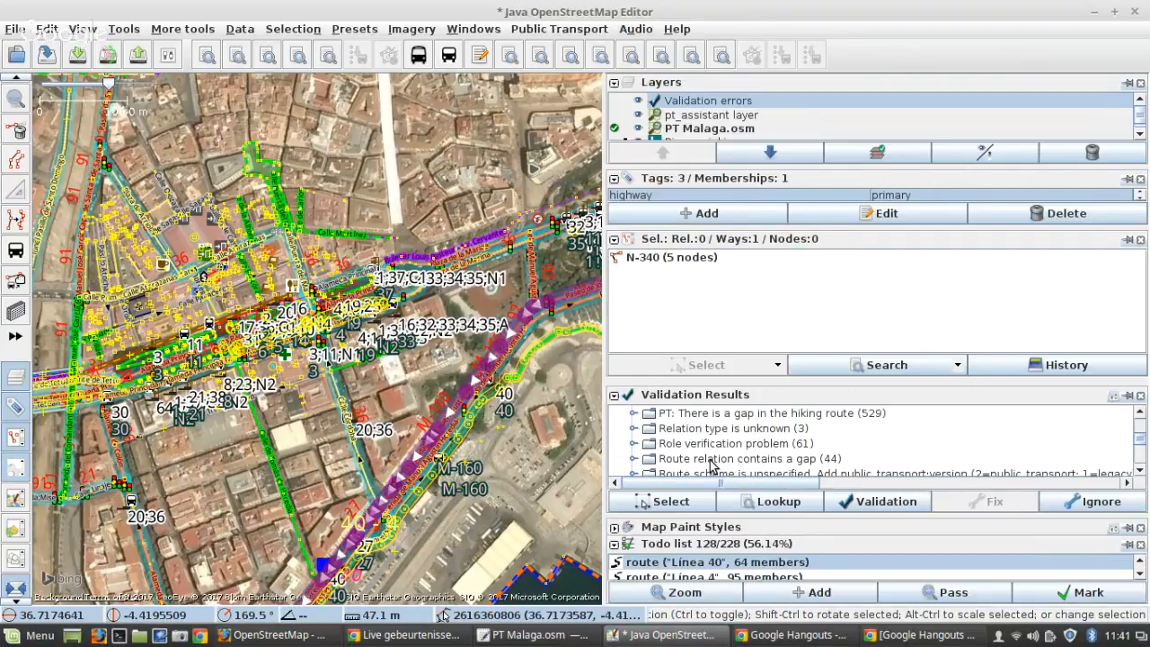
scroll(710, 465, "down", 1)
scroll(708, 465, "down", 3)
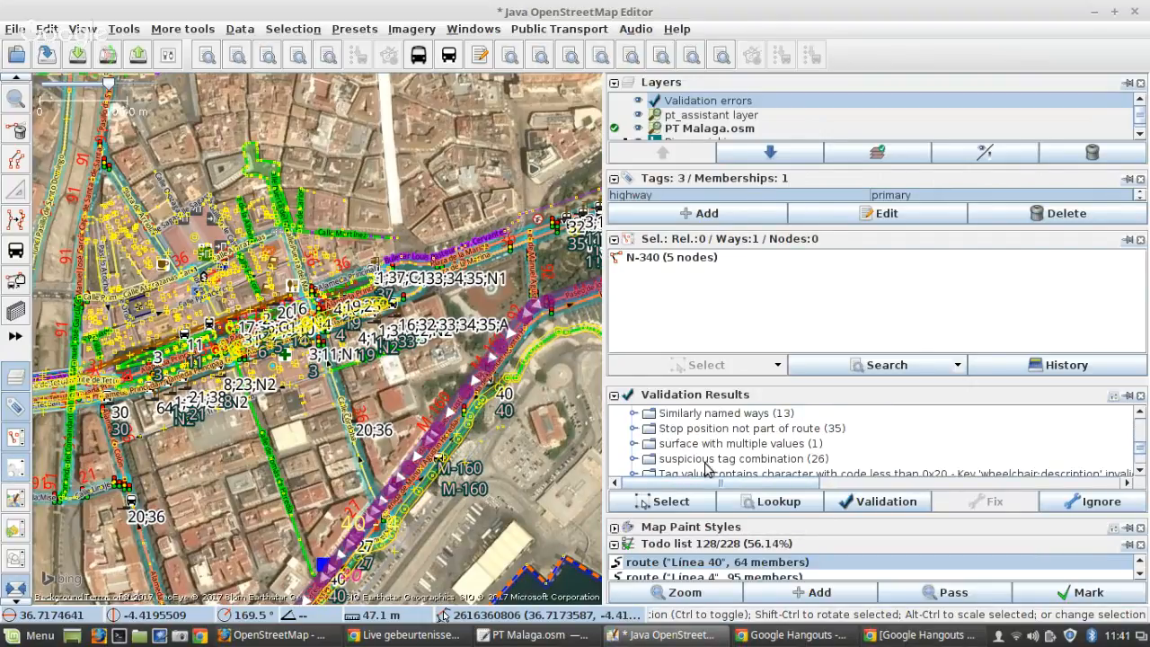
scroll(671, 462, "up", 4)
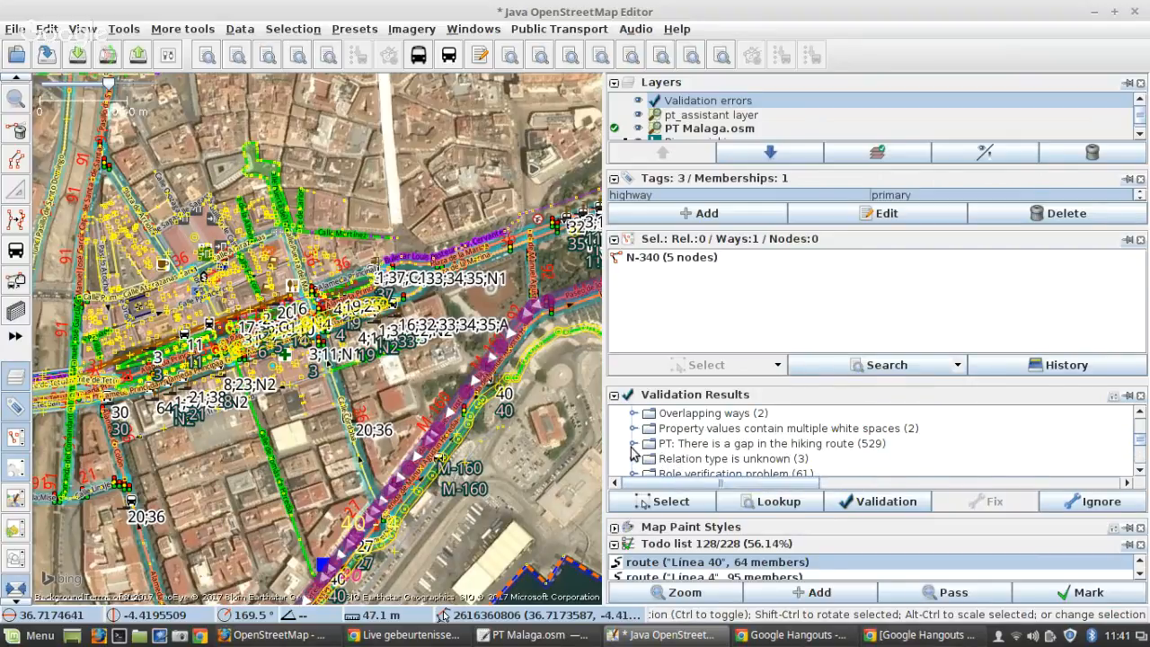
left_click(633, 445)
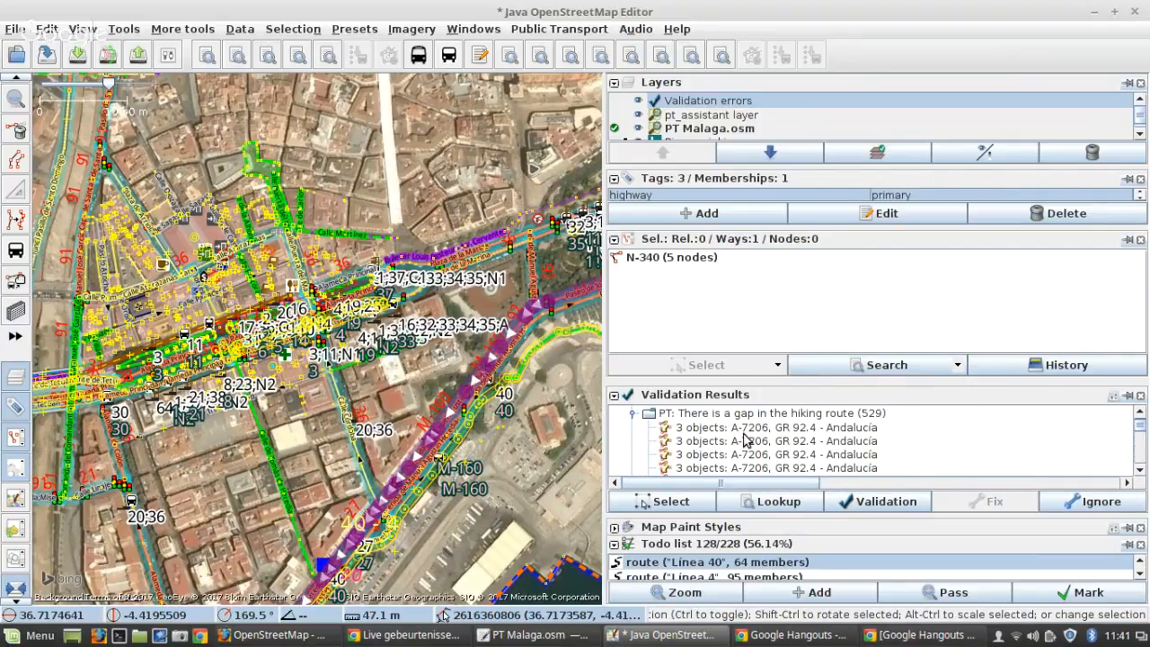
left_click(745, 439)
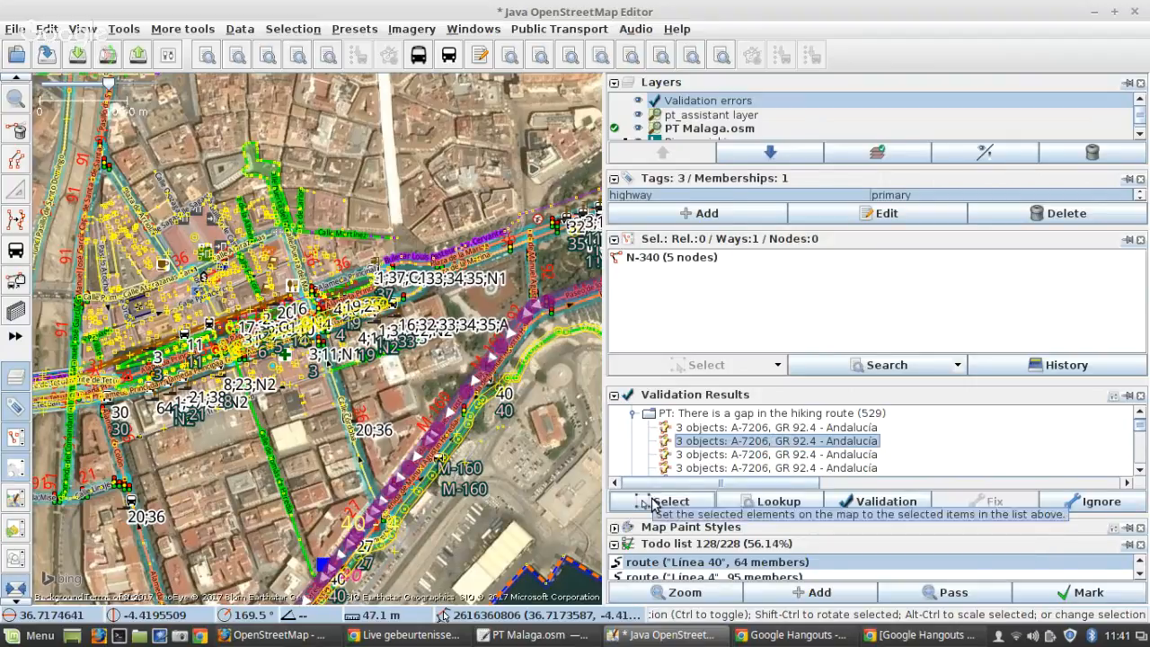
left_click(653, 505)
right_click(685, 261)
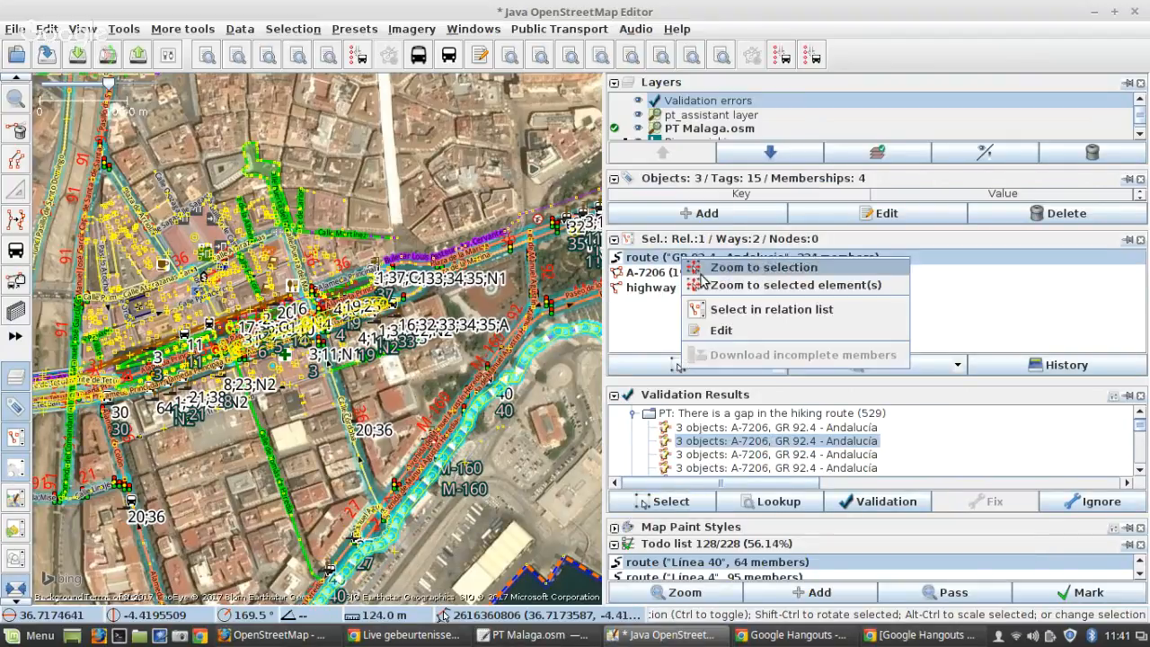
left_click(722, 329)
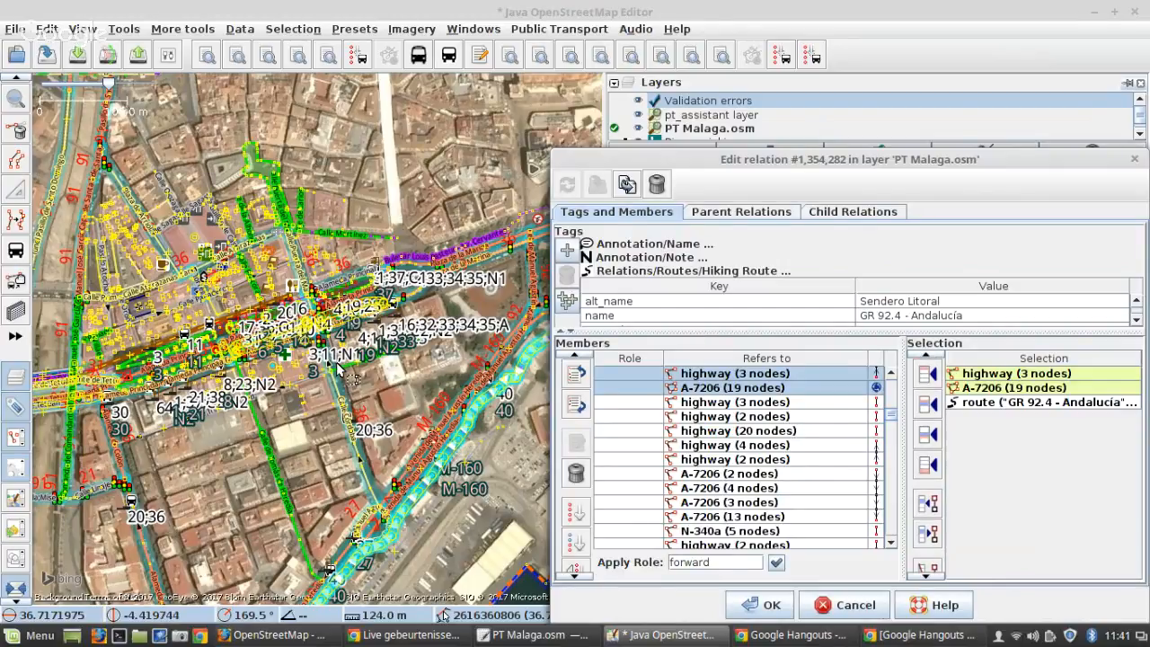
Step: Examine the course of the GR 92.4 - Andalucía route along the Málaga coast and the order of its members
scroll(340, 370, "down", 5)
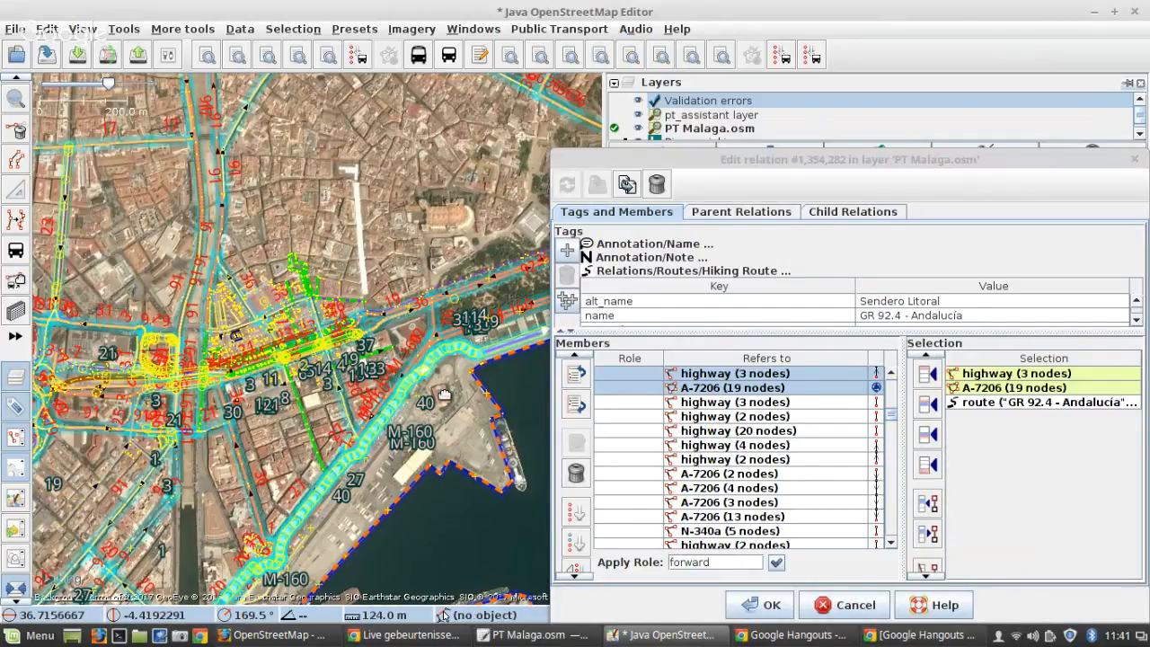
scroll(444, 395, "down", 5)
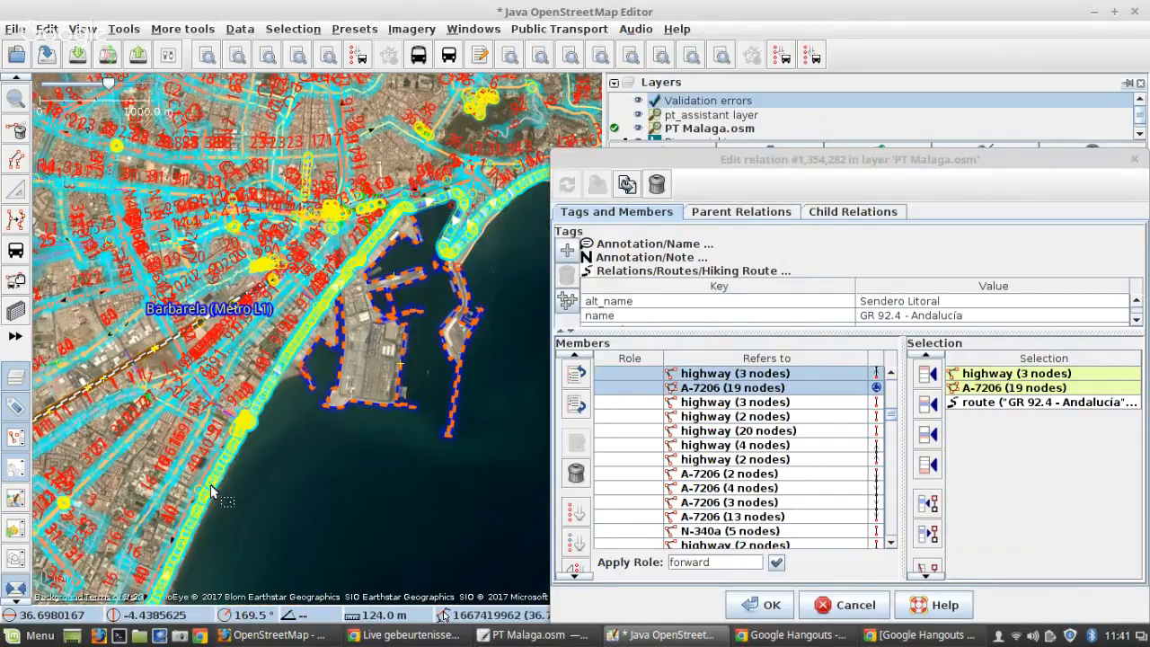
scroll(211, 490, "up", 6)
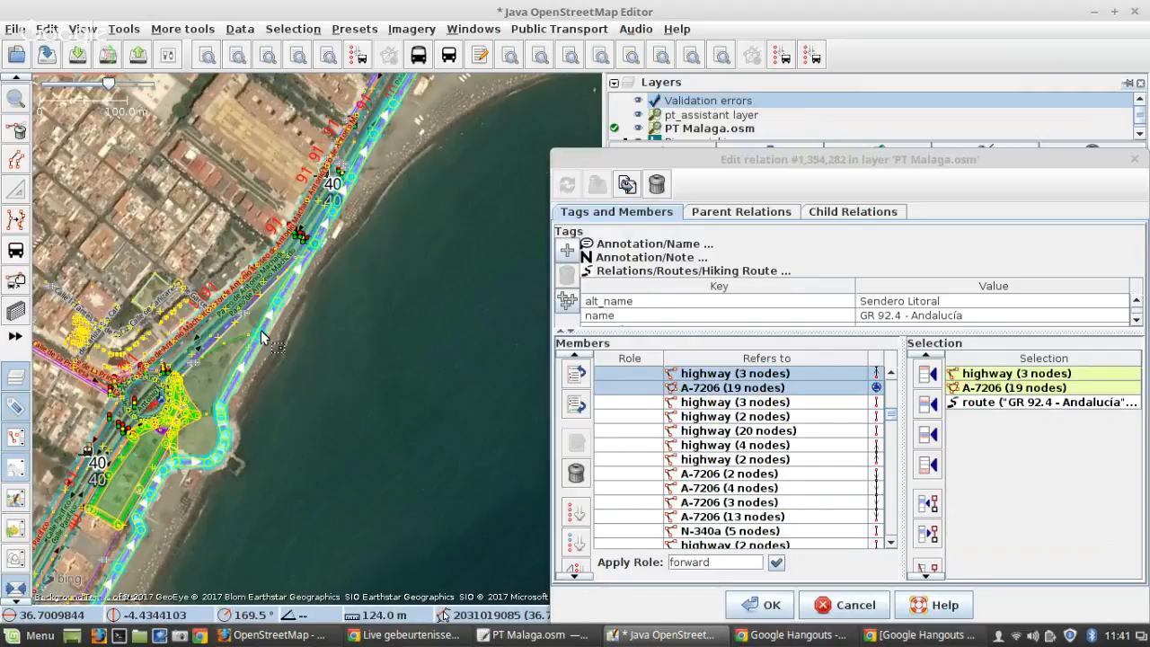
scroll(261, 330, "up", 1)
scroll(749, 440, "down", 2)
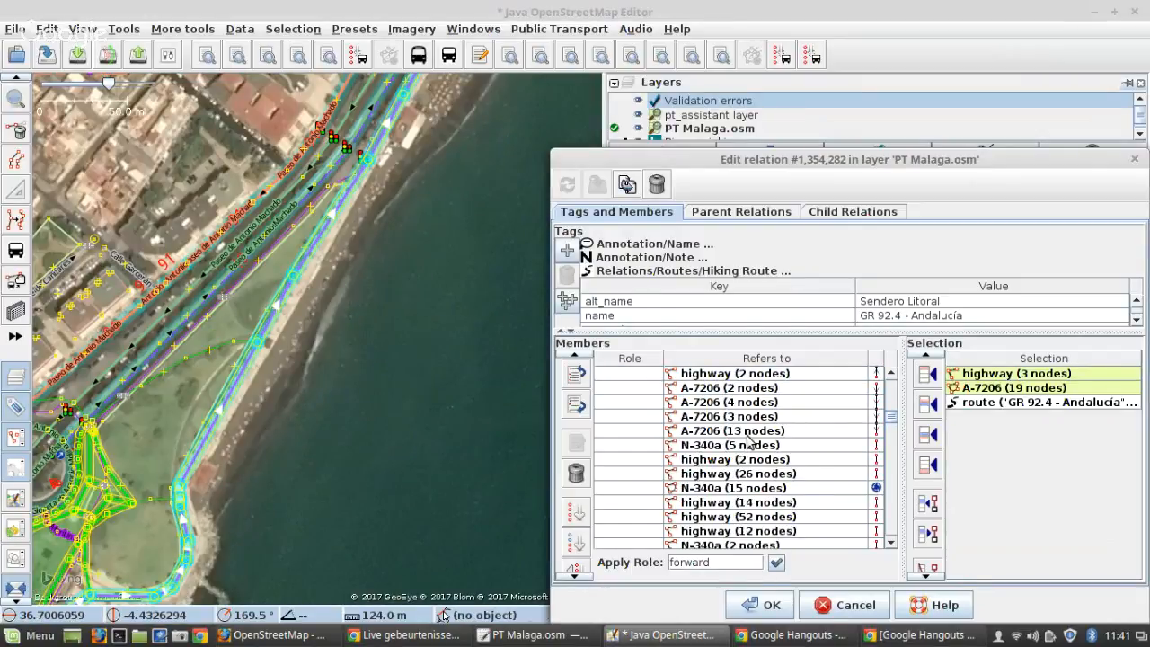
scroll(750, 440, "down", 3)
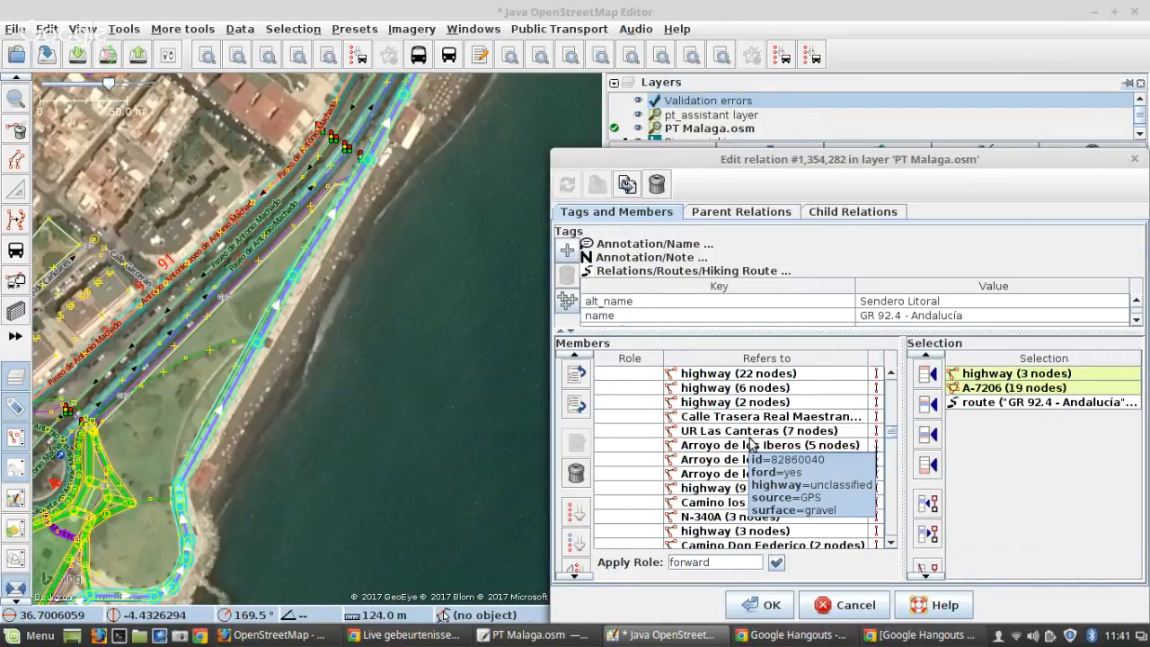
Step: Sort the GR 92.4 - Andalucía relation's members from Paseo Balcón de Europa, the first member, downwards
scroll(752, 441, "up", 15)
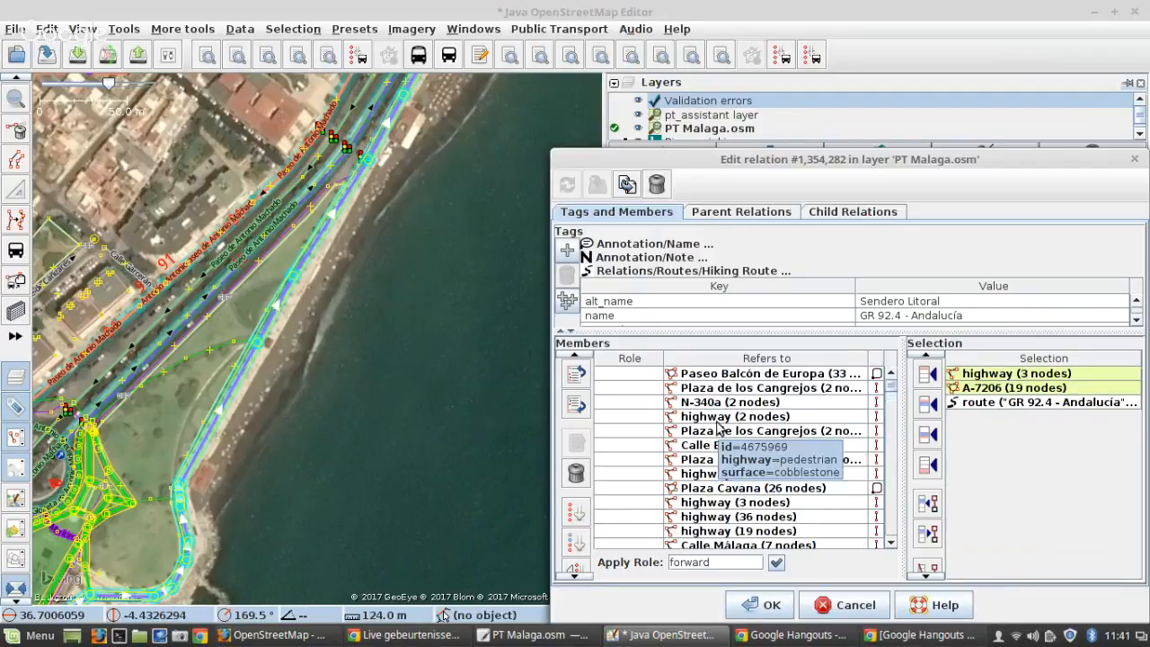
left_click(705, 376)
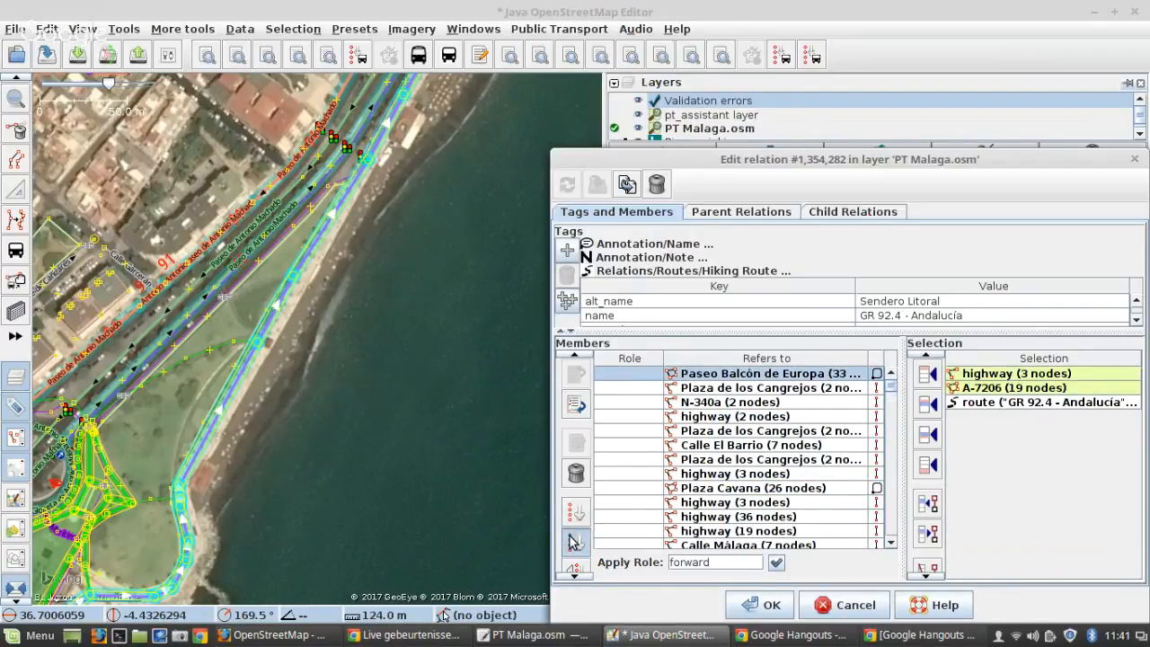
left_click(576, 540)
Step: Zoom to the gap at Calle El Barrio, inspect the route around Plaza Cavana and Calle Málaga, and save the relation changes
scroll(818, 467, "down", 3)
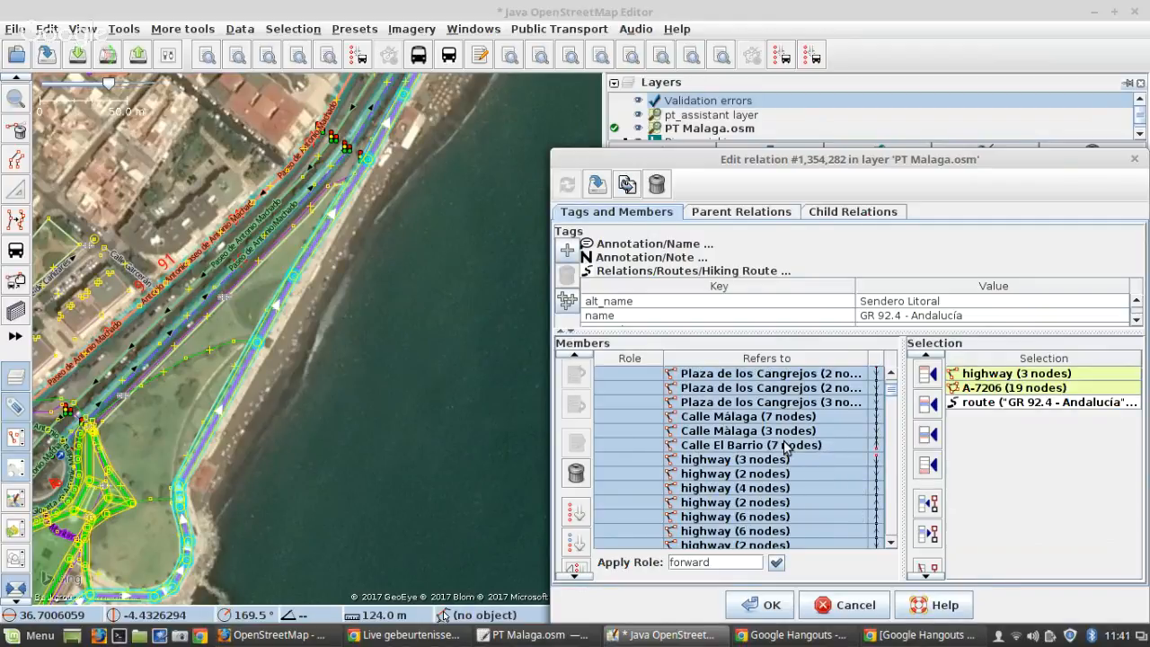
left_click(788, 445)
right_click(787, 445)
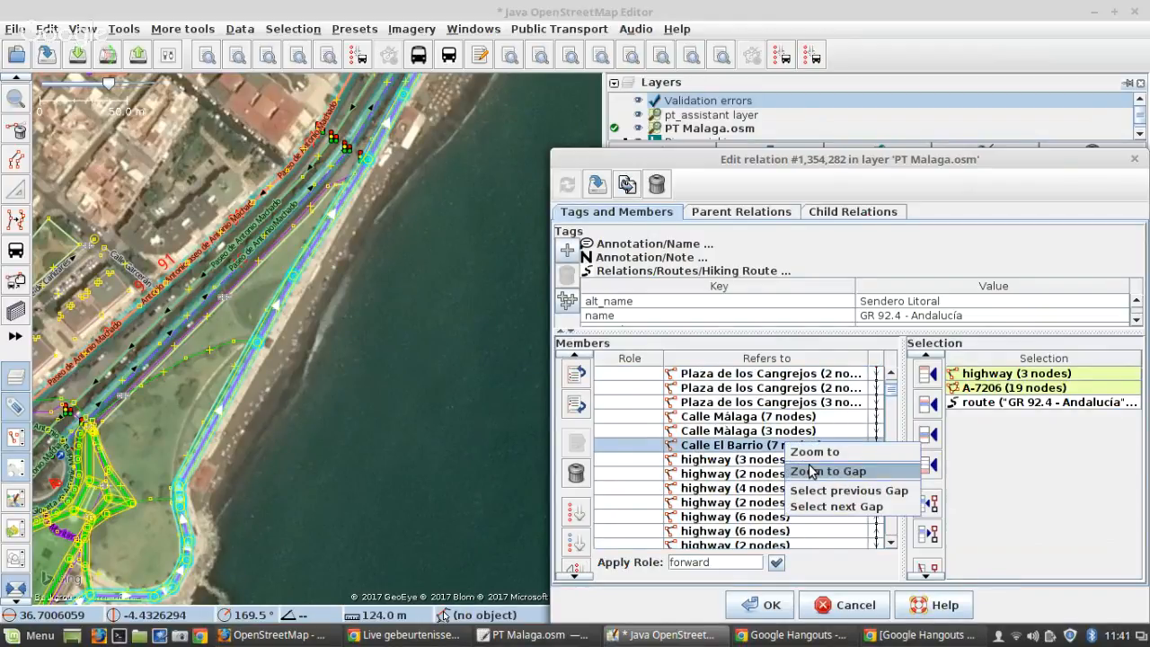
left_click(811, 472)
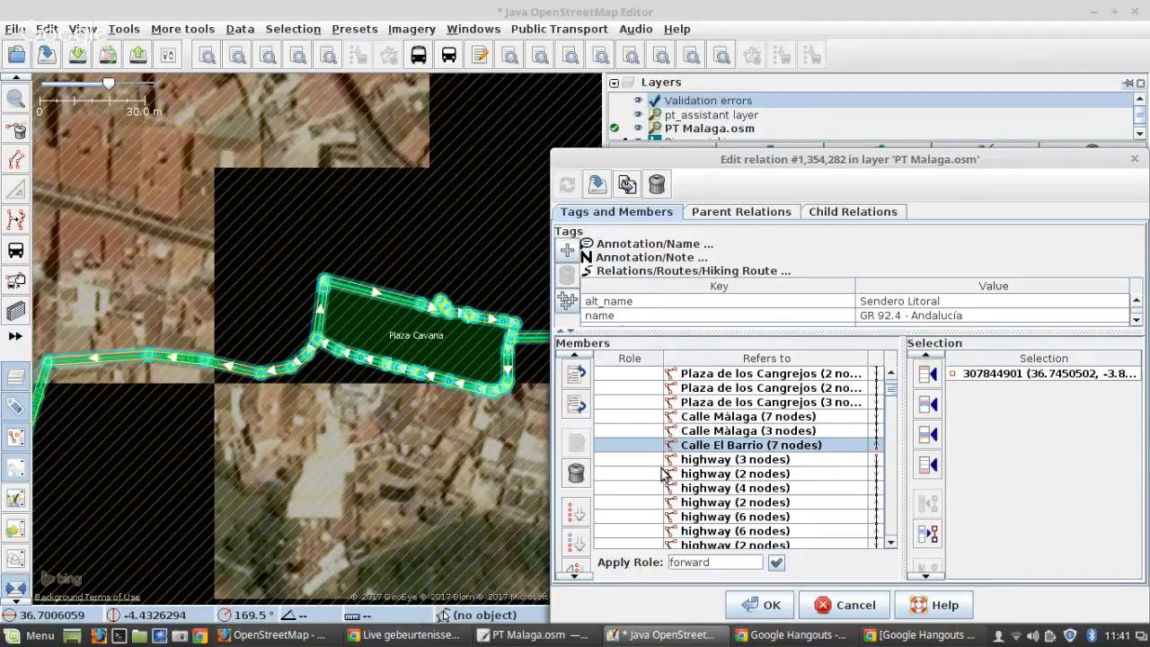
left_click_drag(370, 344, 238, 374)
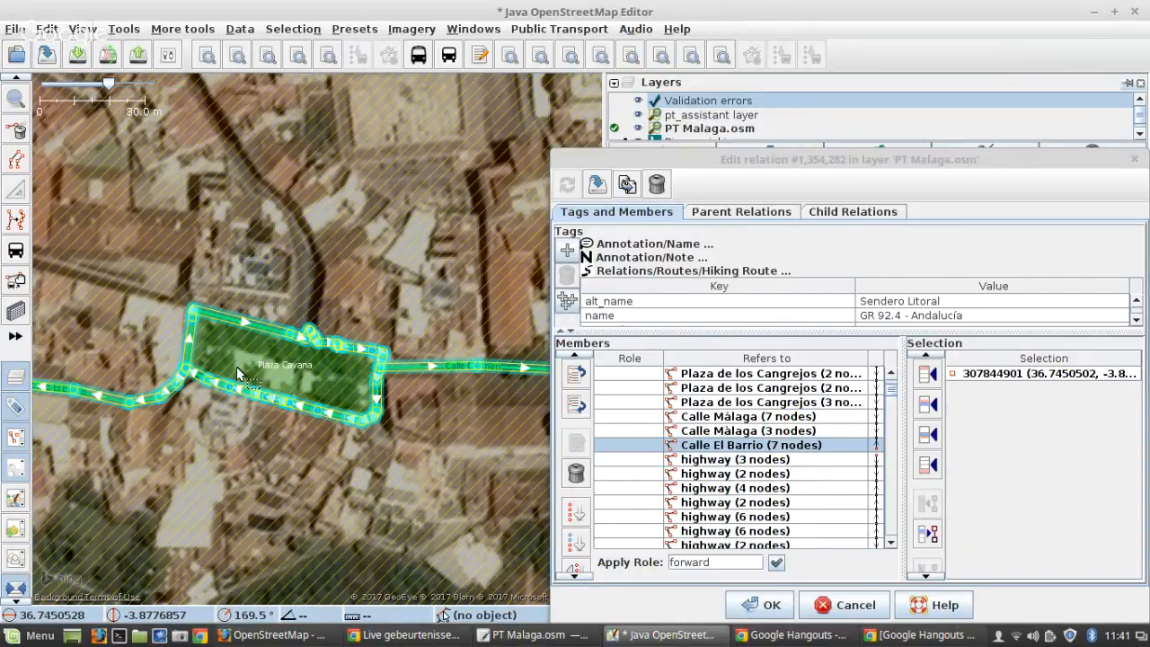
scroll(319, 391, "down", 3)
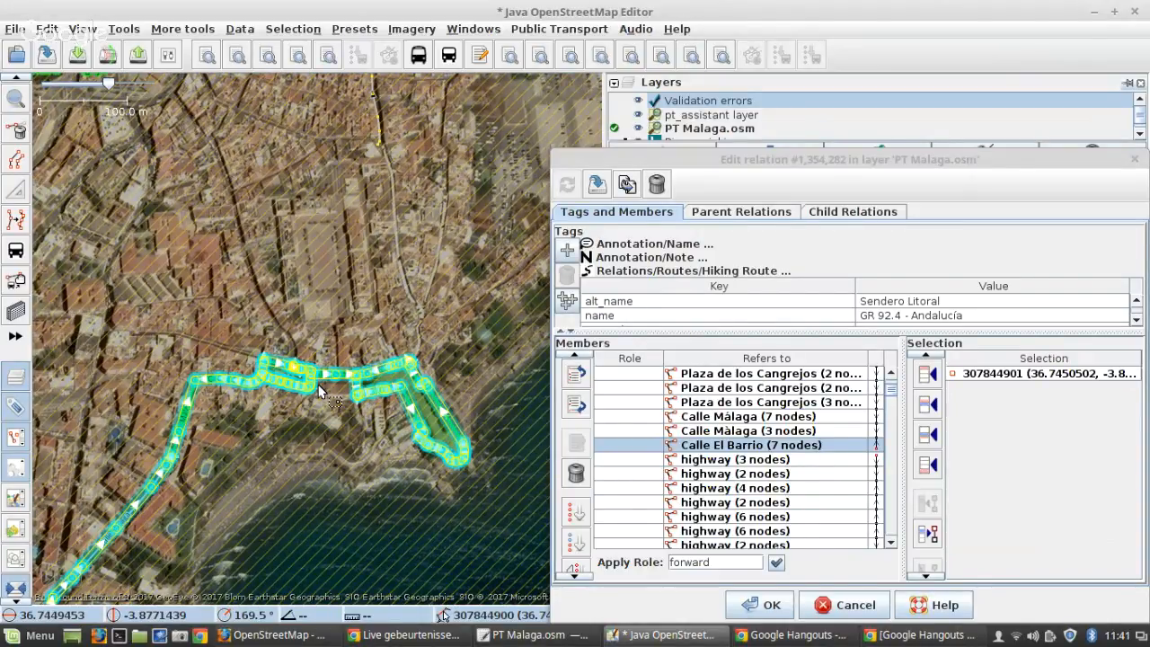
scroll(319, 391, "up", 5)
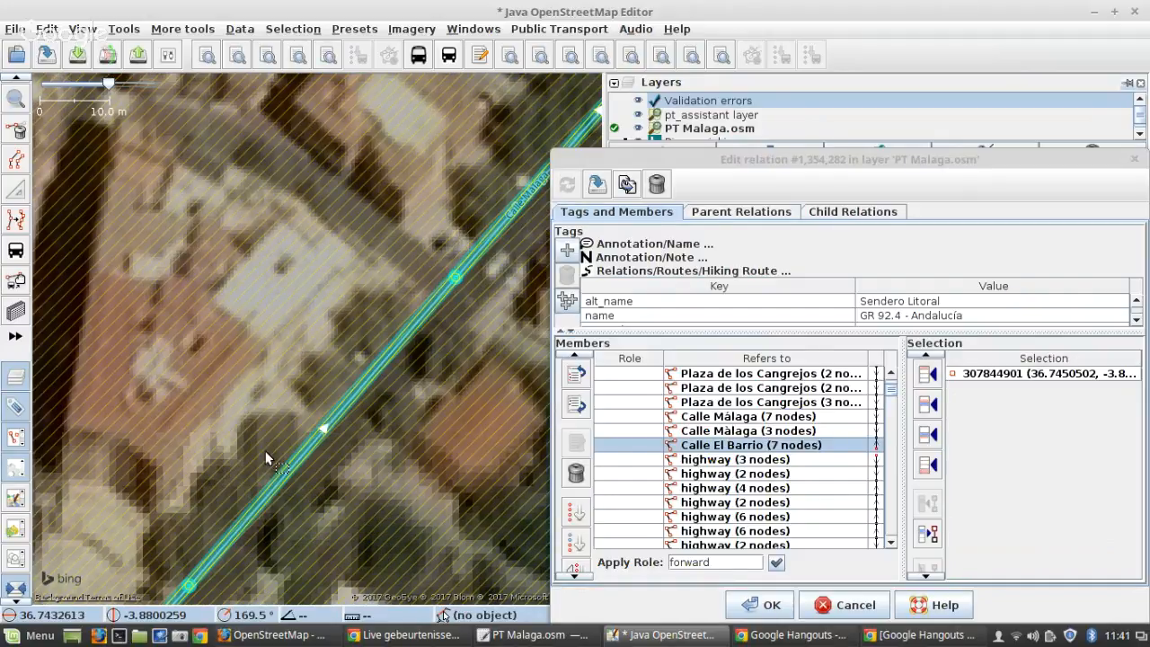
scroll(322, 458, "down", 4)
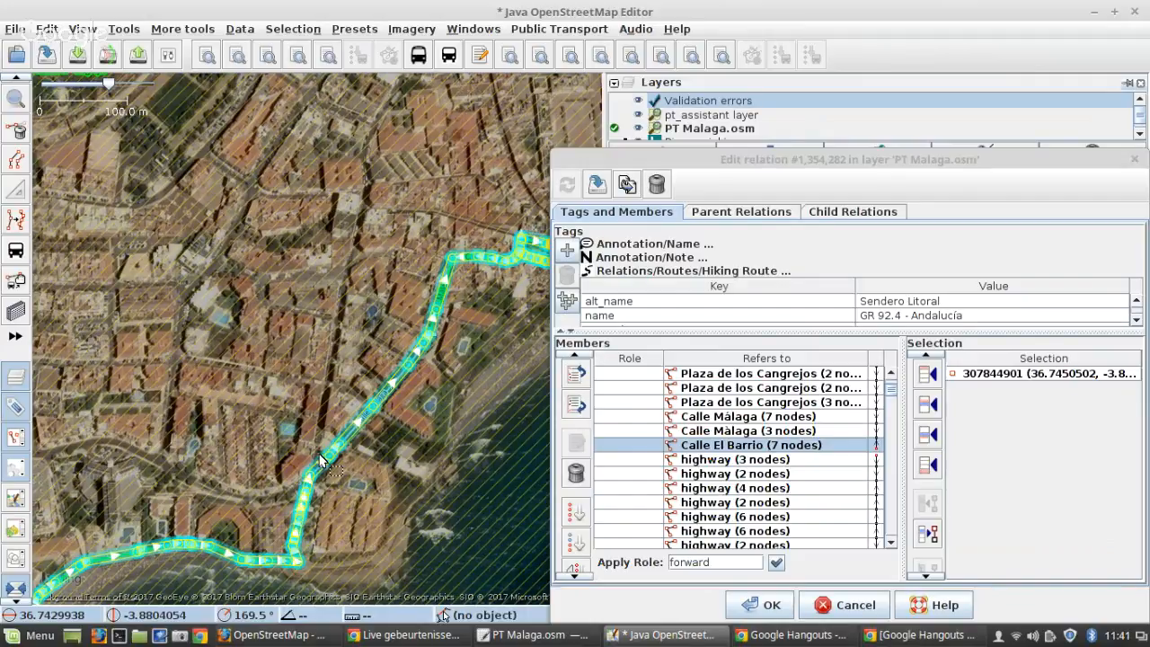
scroll(321, 460, "up", 2)
left_click(772, 606)
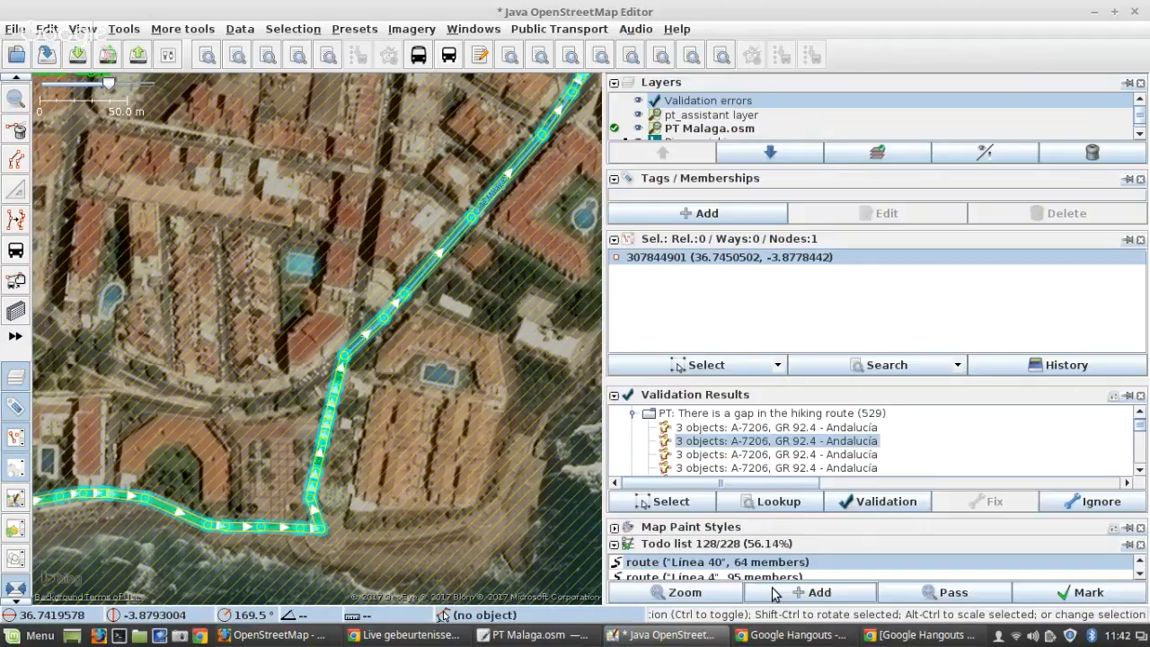
Step: Collapse the hiking route gap warnings and look through the other warning groups in the validation results
scroll(467, 389, "down", 8)
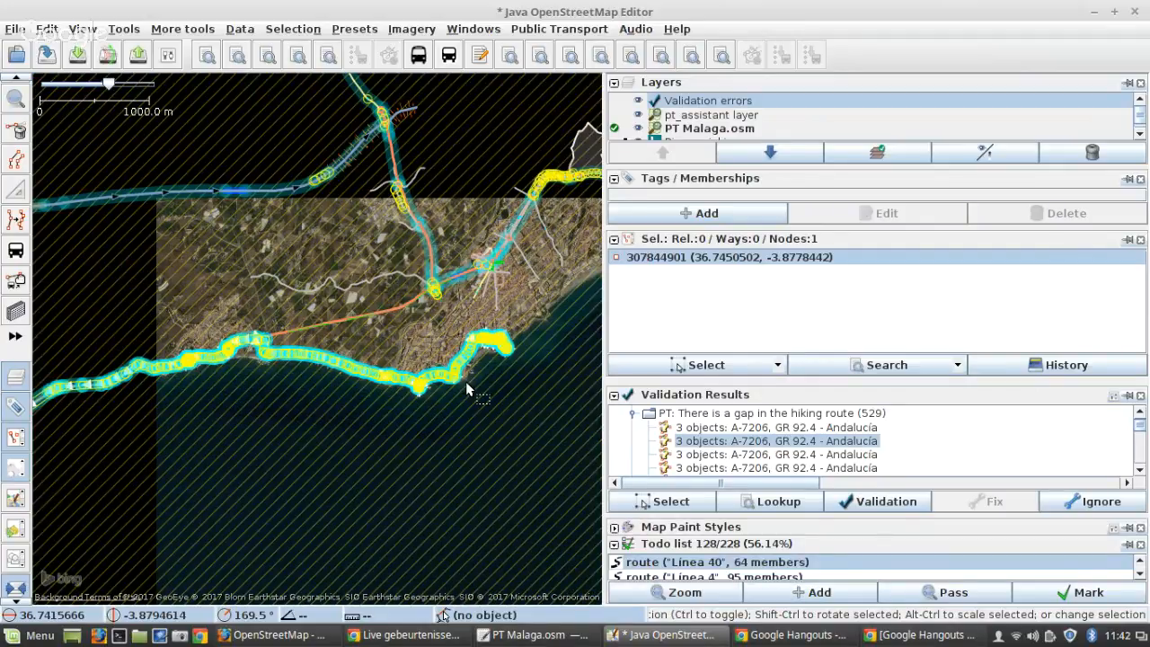
scroll(467, 389, "down", 2)
left_click(633, 414)
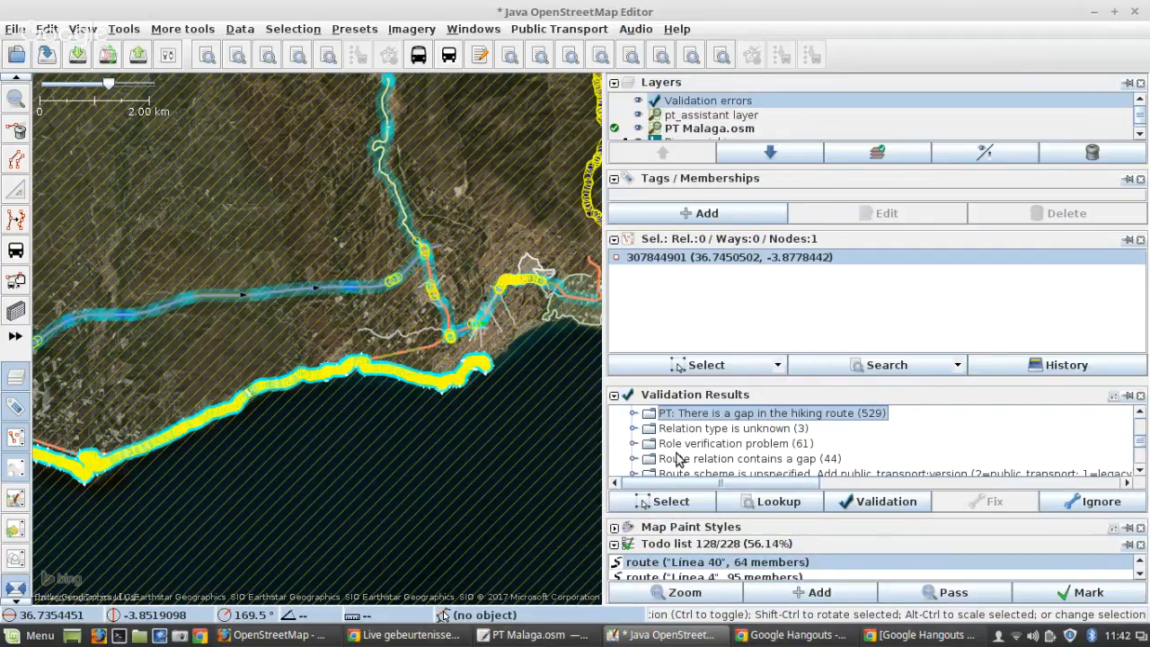
scroll(680, 460, "up", 2)
scroll(678, 460, "up", 1)
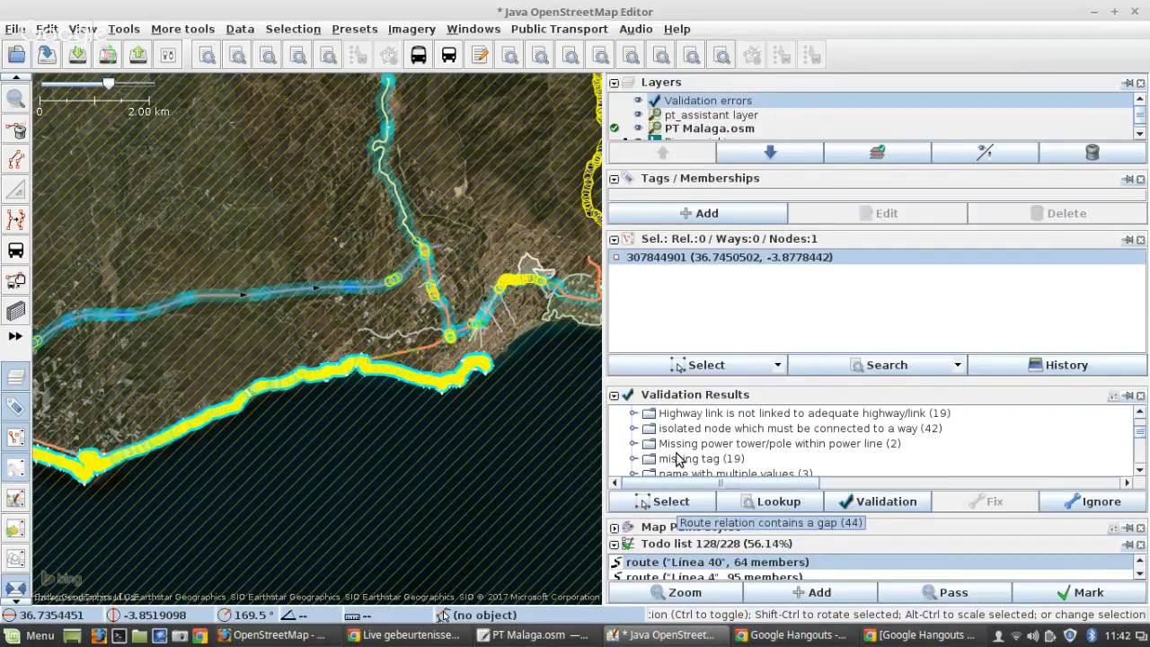
scroll(679, 463, "down", 1)
scroll(678, 463, "down", 2)
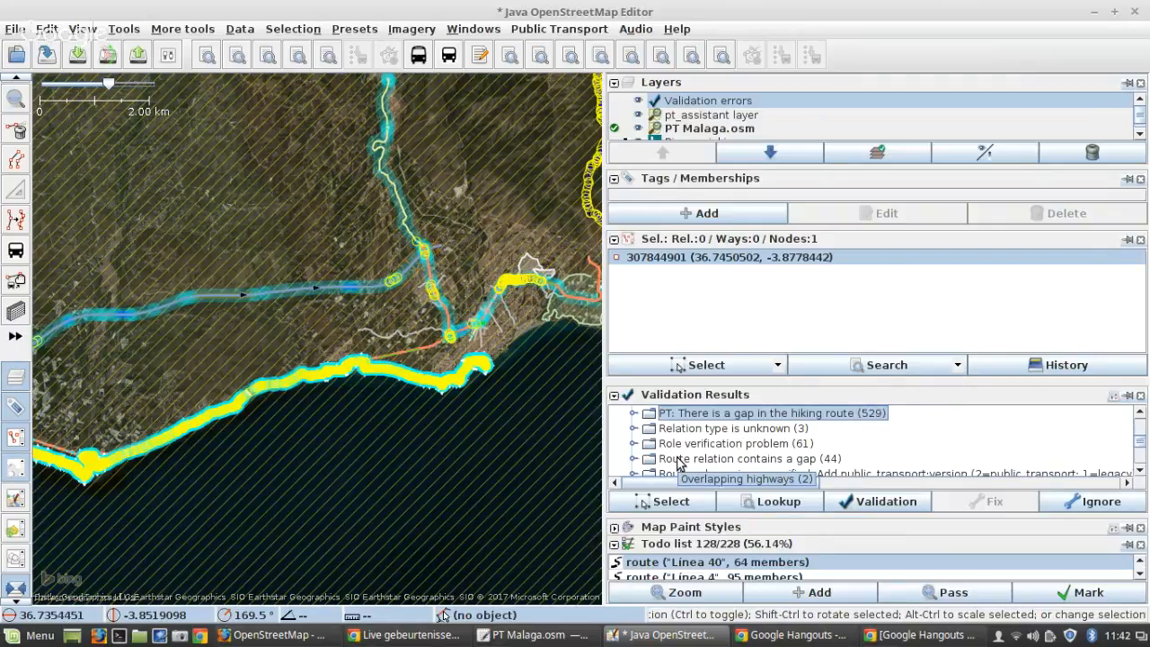
scroll(678, 463, "down", 4)
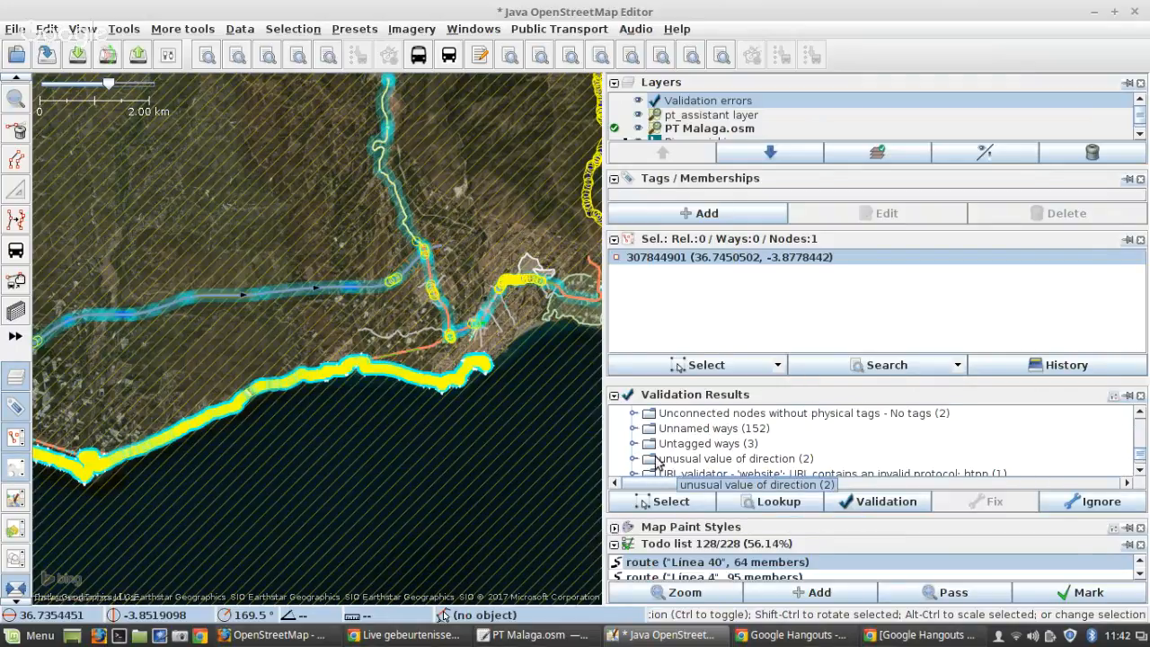
scroll(325, 340, "down", 1)
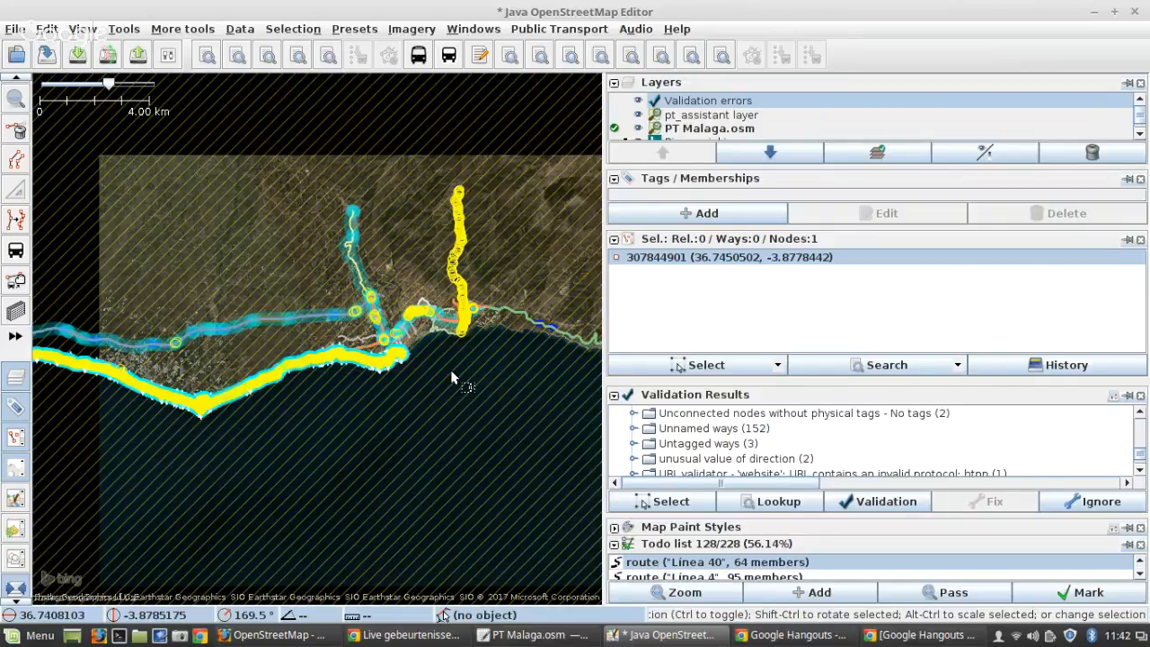
Step: Enlarge the todo list and mark the Línea 40 route as done to move on to the Línea 4 route
scroll(452, 378, "down", 2)
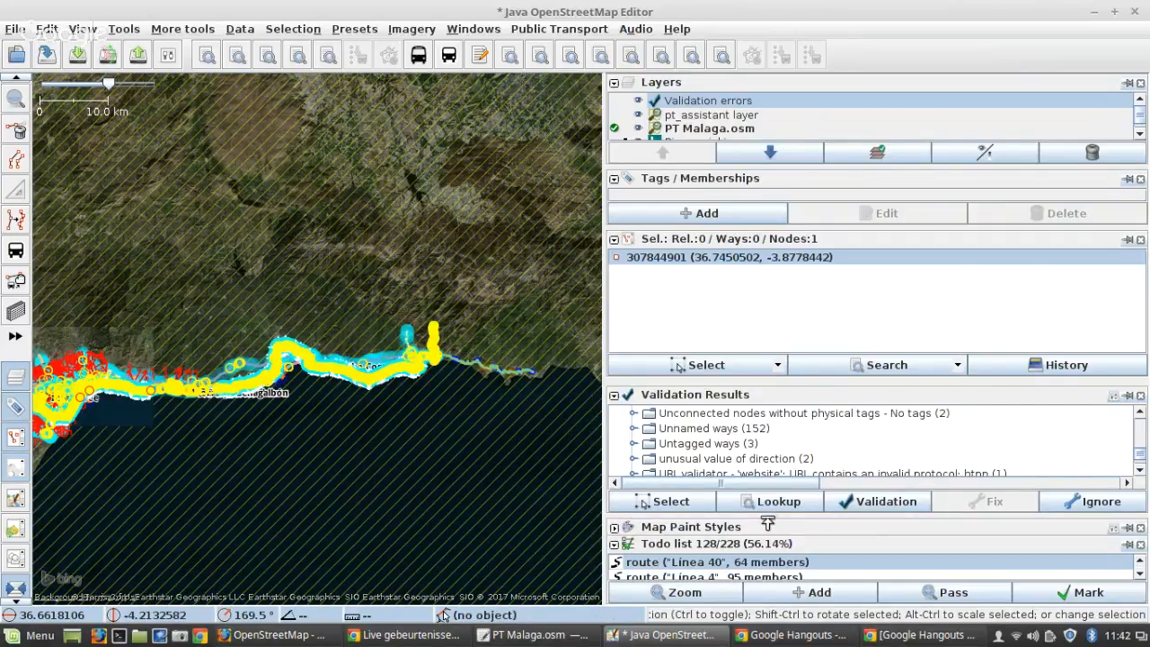
left_click_drag(769, 519, 773, 460)
left_click(1079, 595)
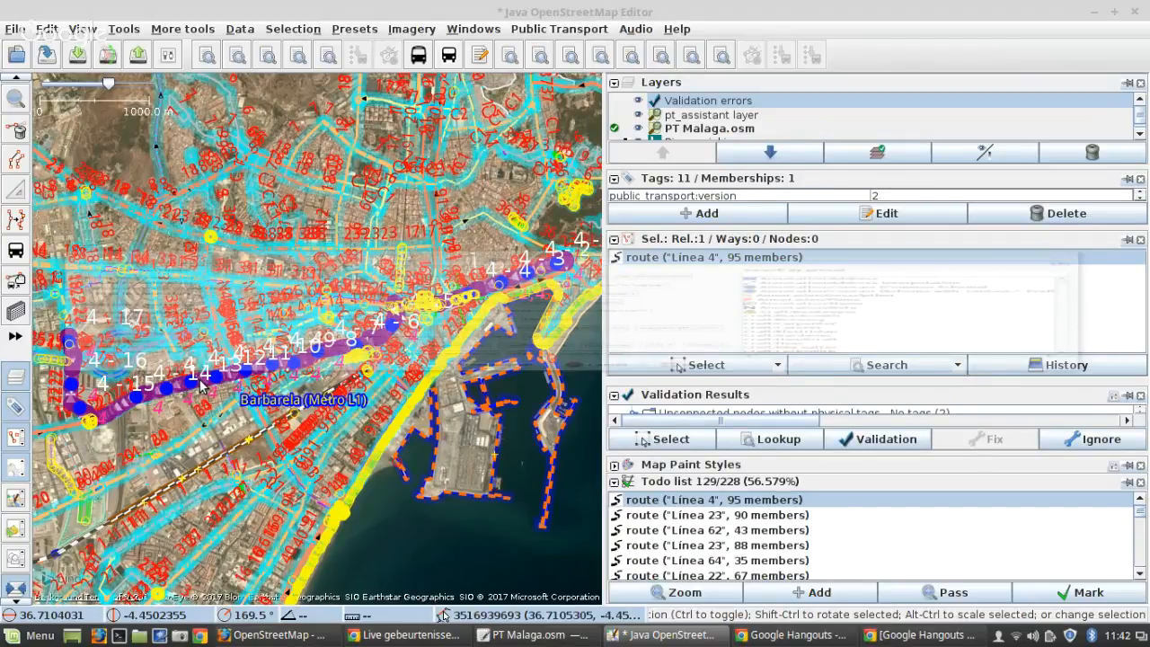
Step: Examine the Línea 4 route around the Paseo de los Tilos - Cruz de Humilladero stop and the adjacent roundabout
key("ctrl+f")
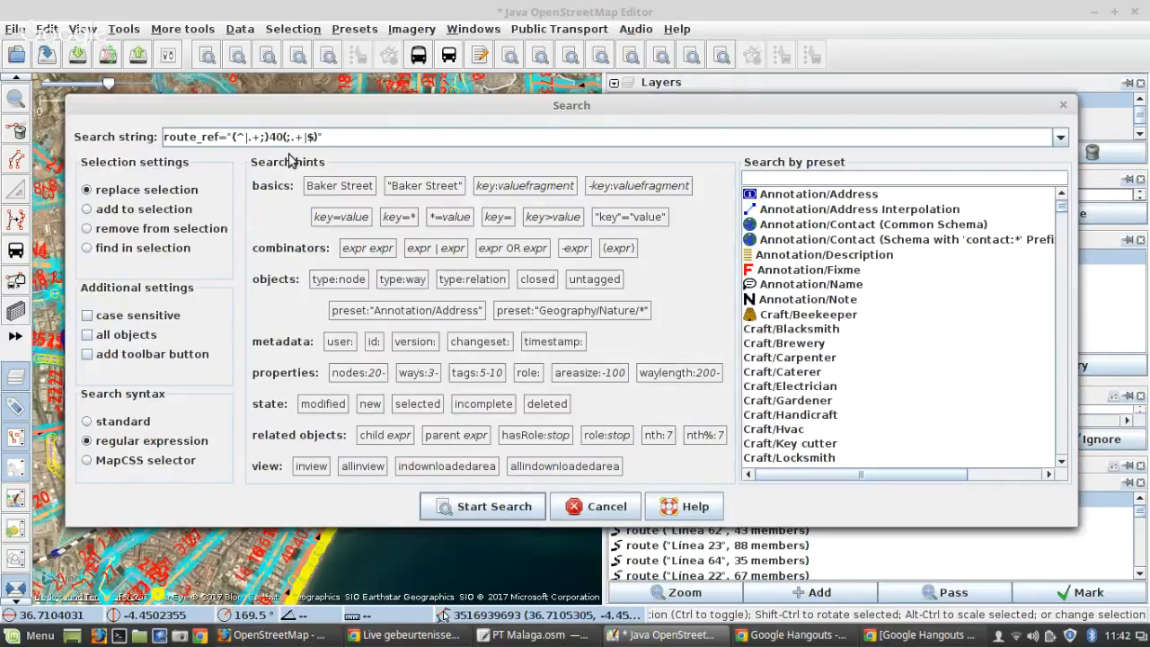
key("Escape")
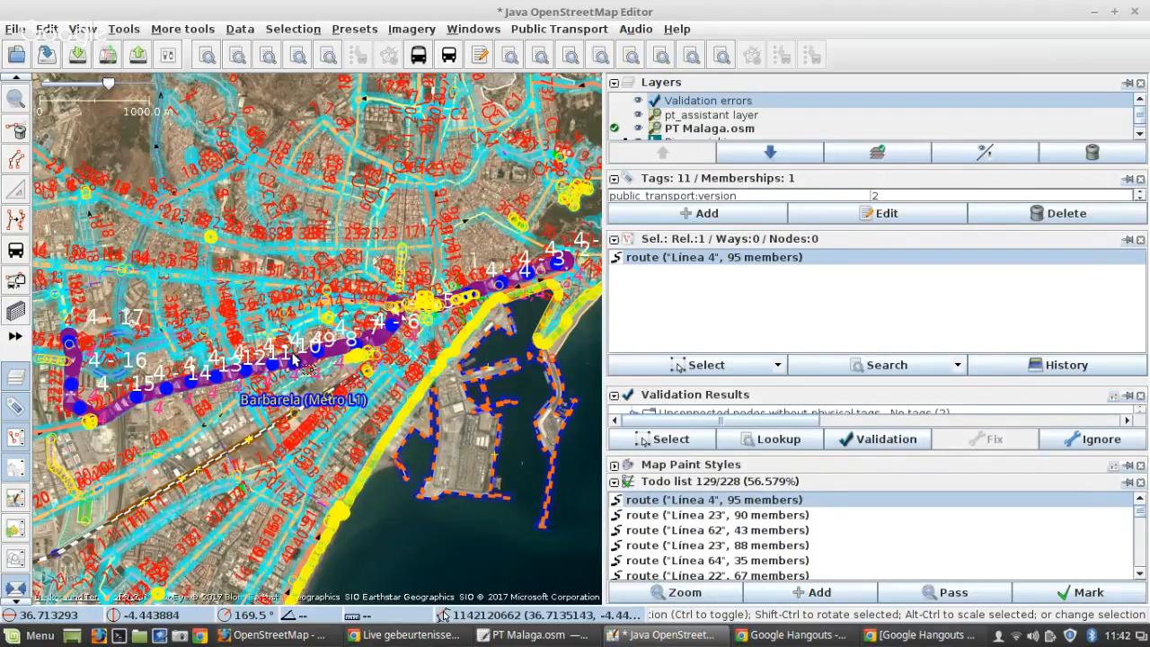
scroll(294, 359, "up", 4)
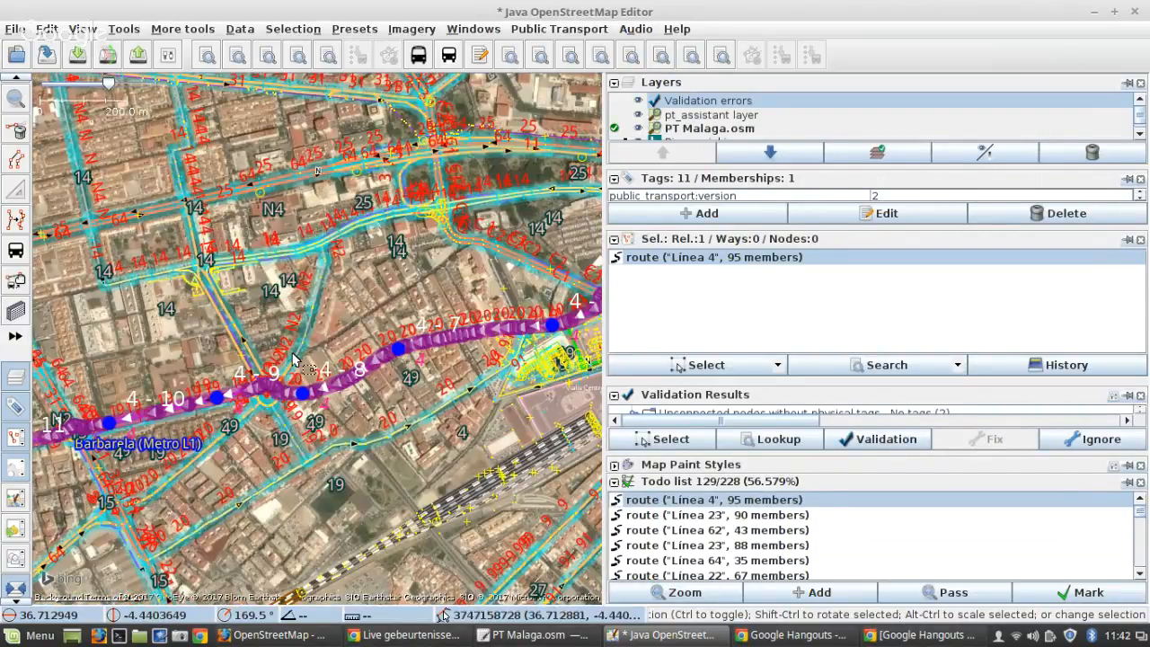
scroll(294, 359, "up", 5)
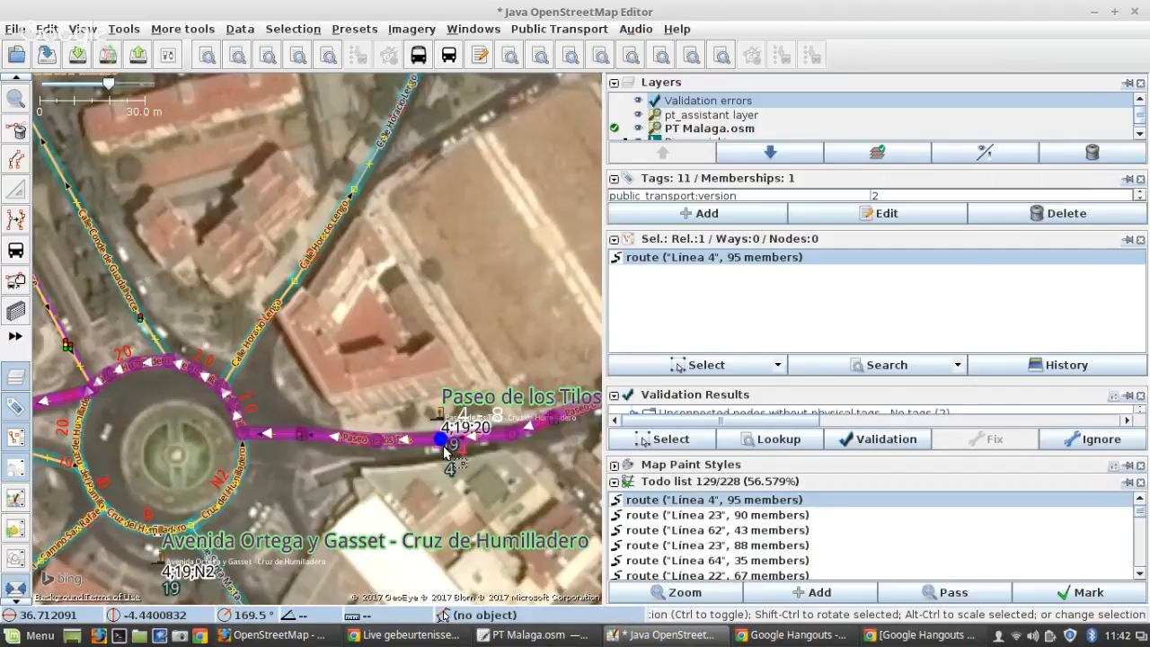
scroll(444, 452, "up", 3)
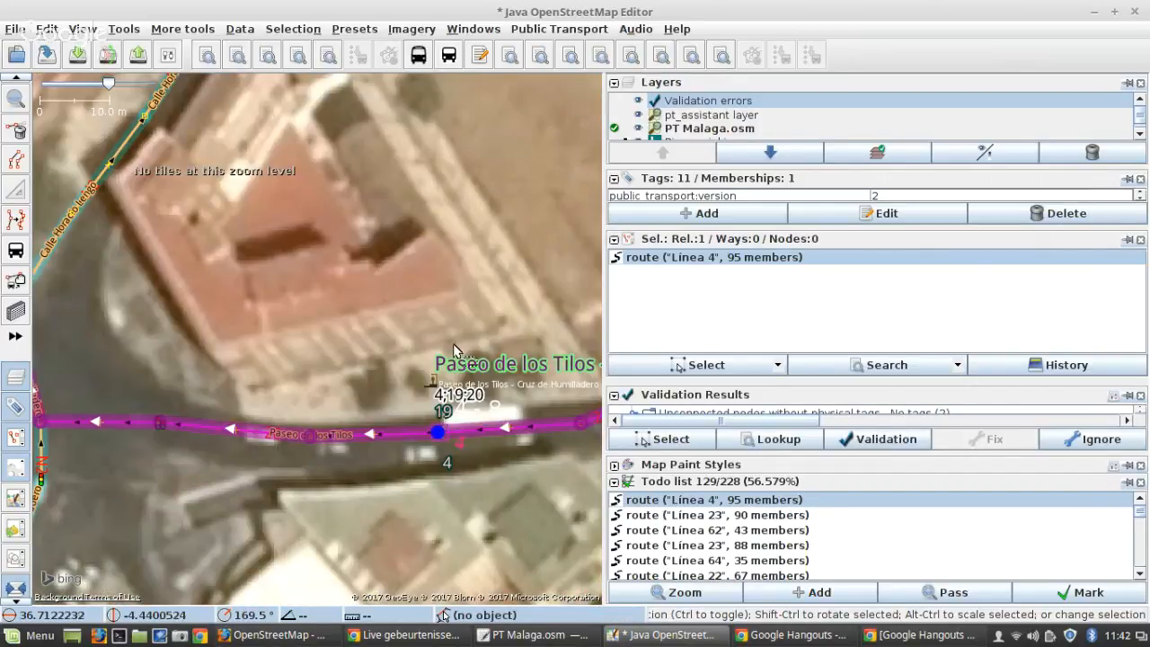
scroll(465, 371, "up", 2)
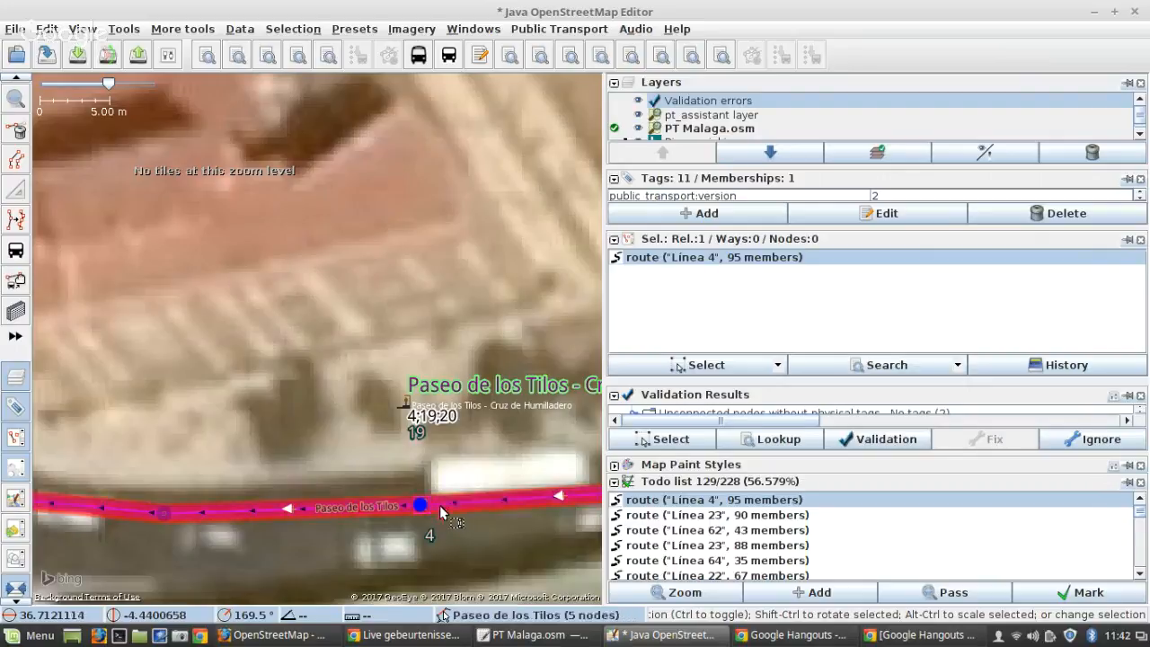
scroll(269, 375, "down", 5)
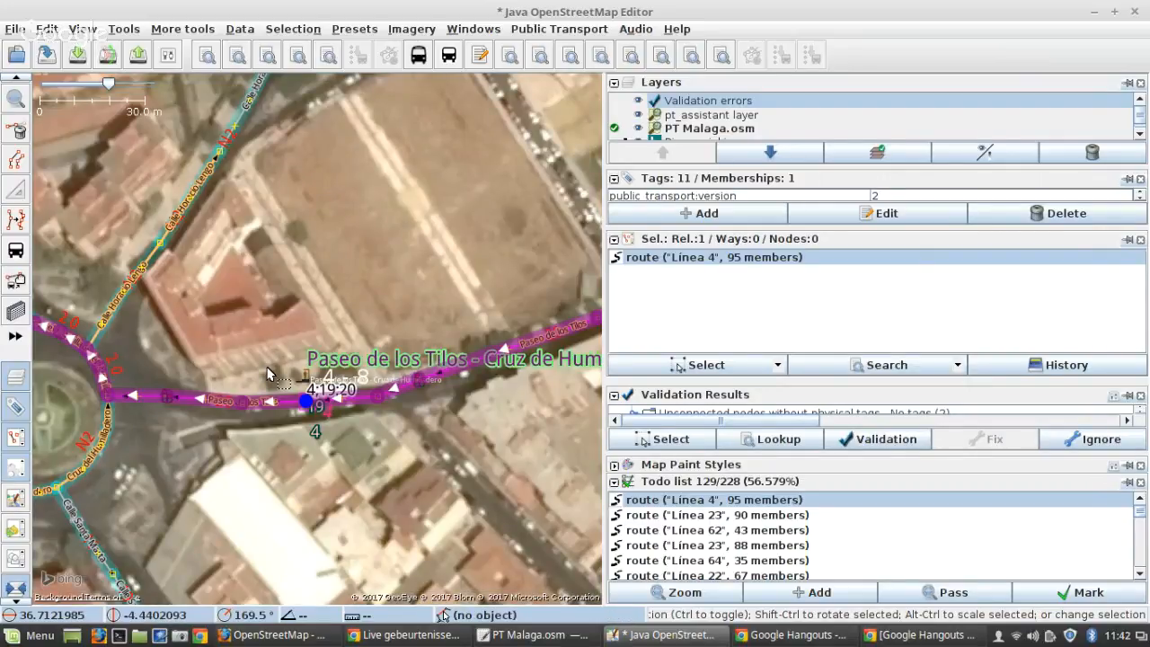
scroll(270, 375, "down", 2)
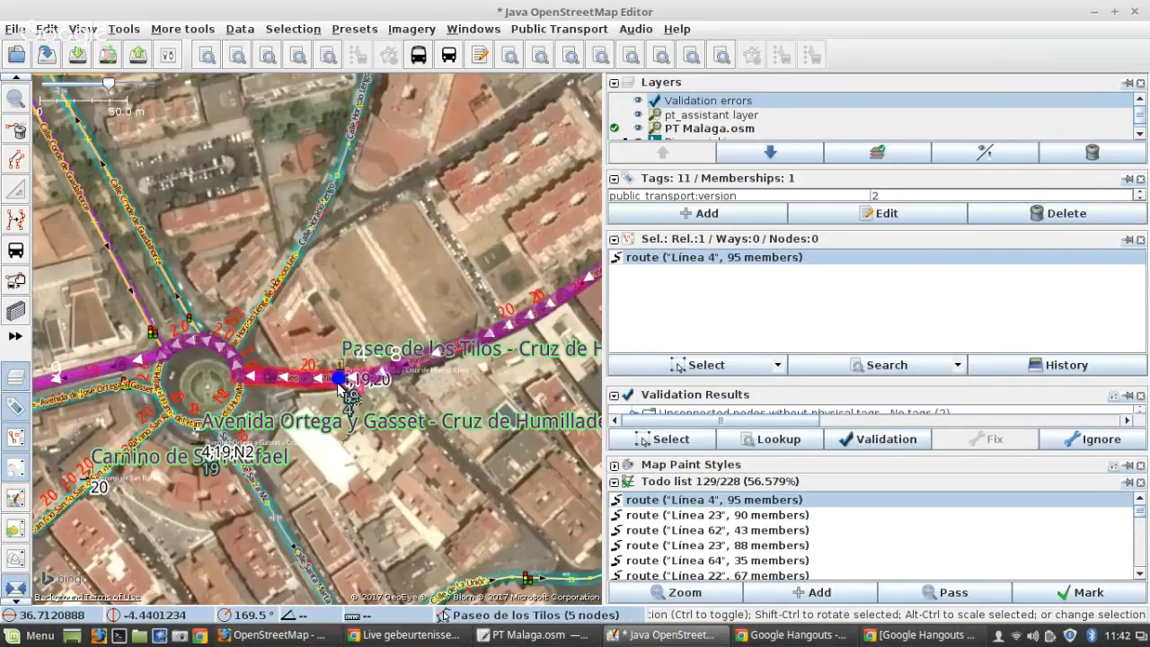
scroll(339, 382, "up", 1)
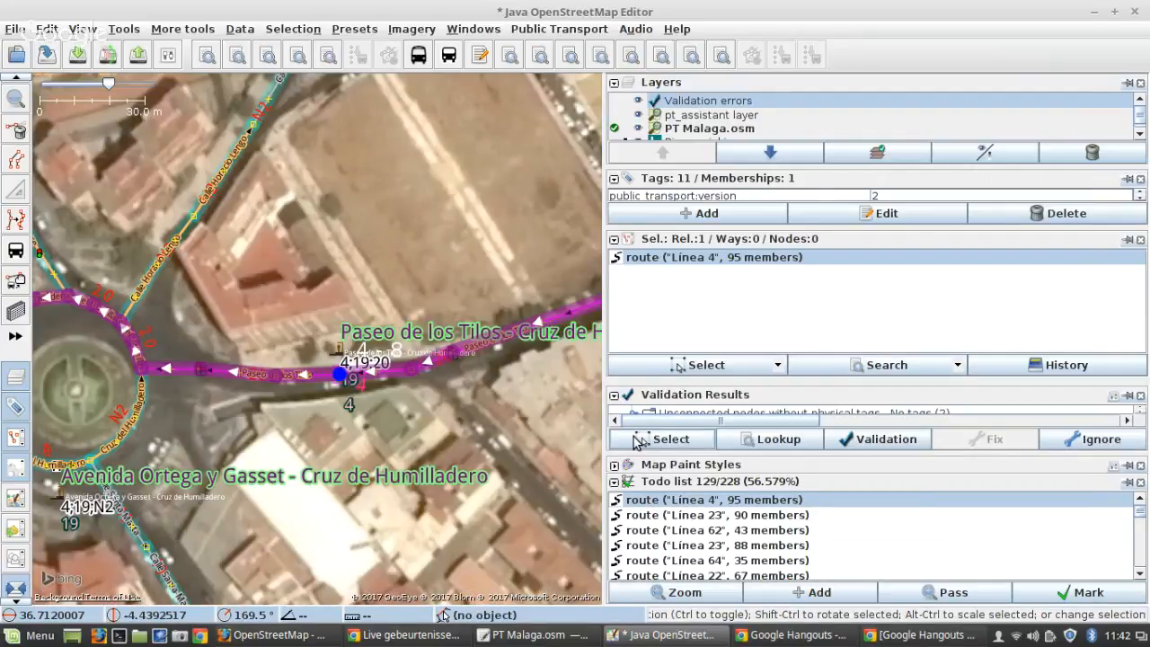